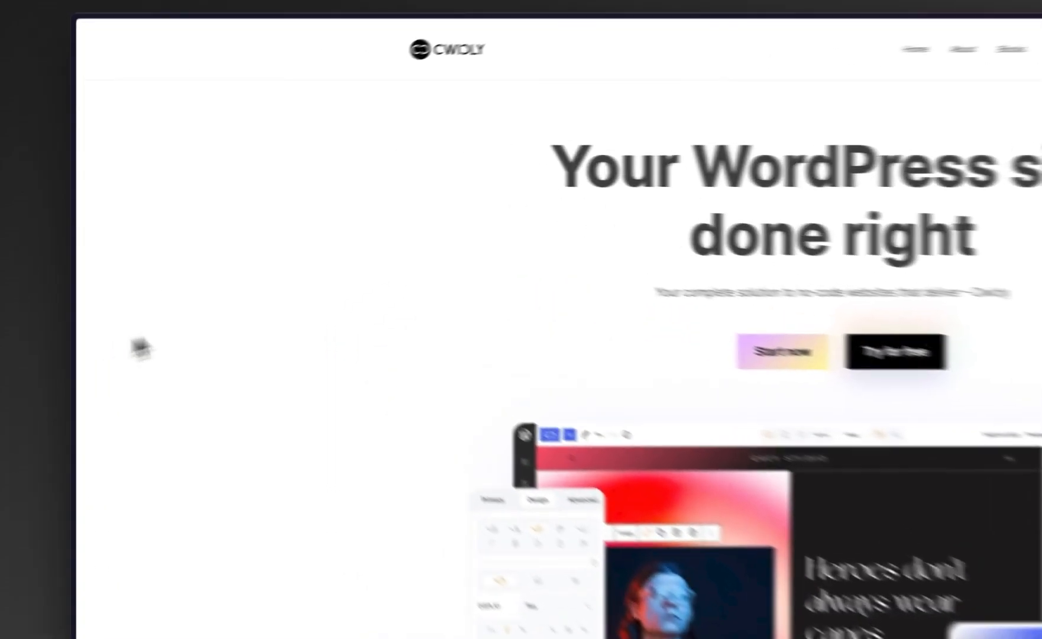
Switch to the Figma website and examine the dropdown menus in its header navigation, including Products and Resources.
mouse_move(75, 302)
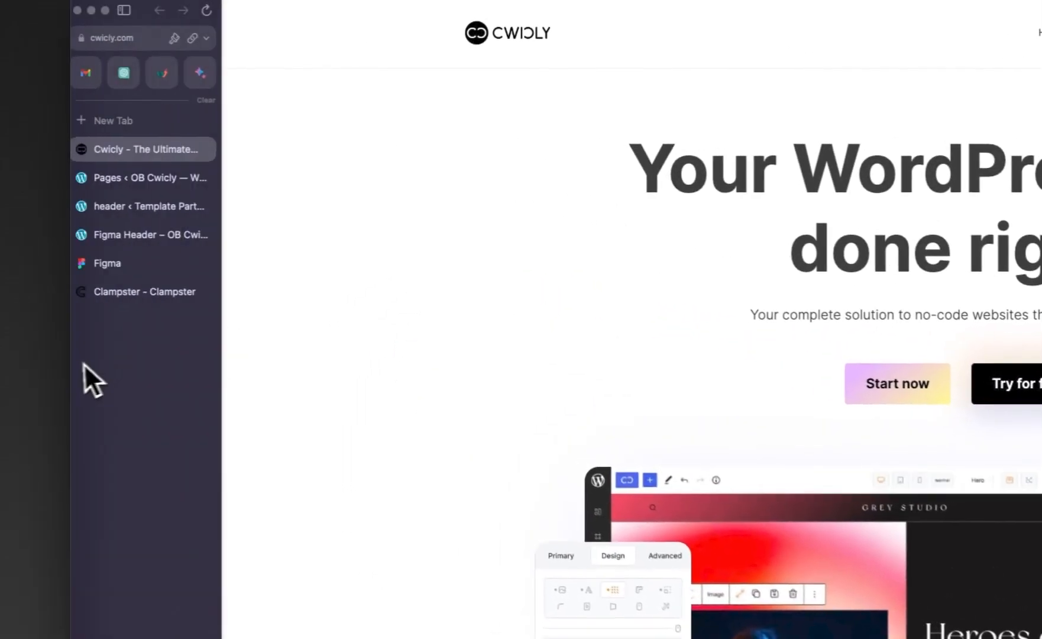
left_click(106, 271)
mouse_move(601, 149)
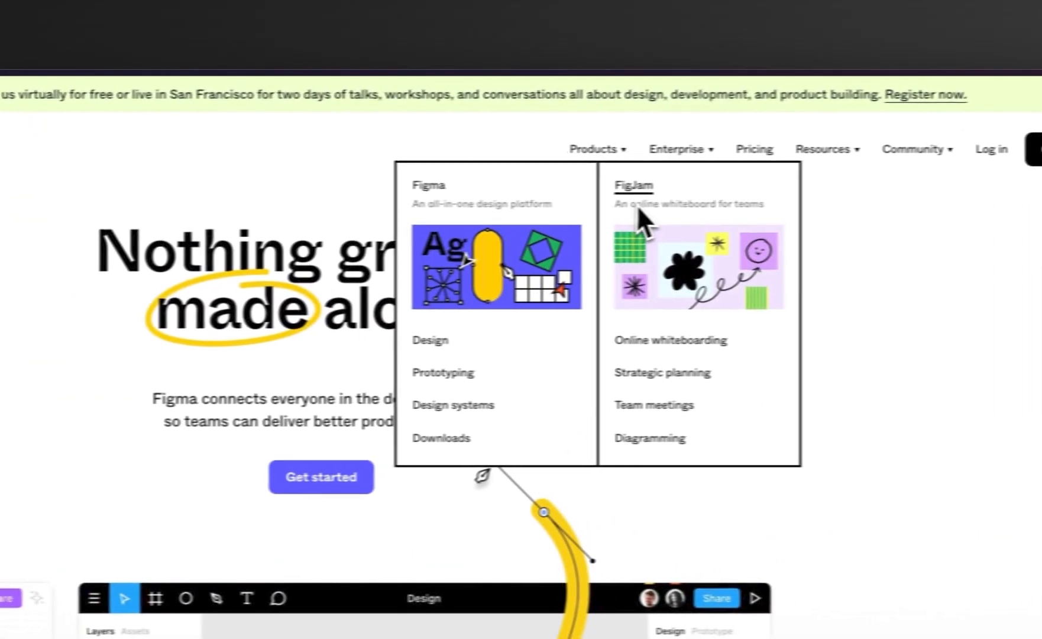
mouse_move(801, 151)
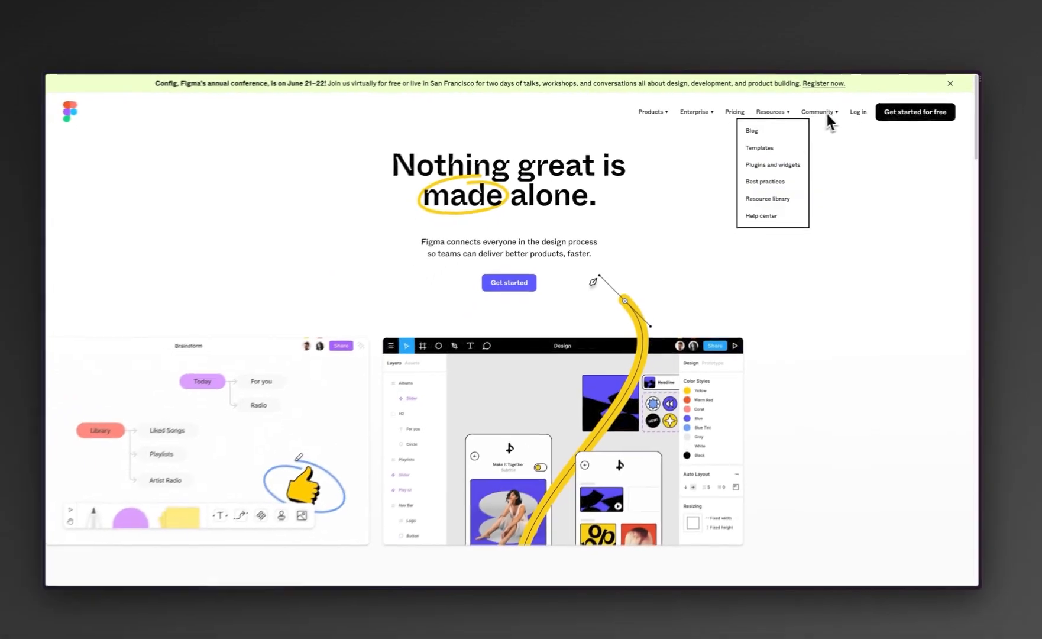
mouse_move(674, 116)
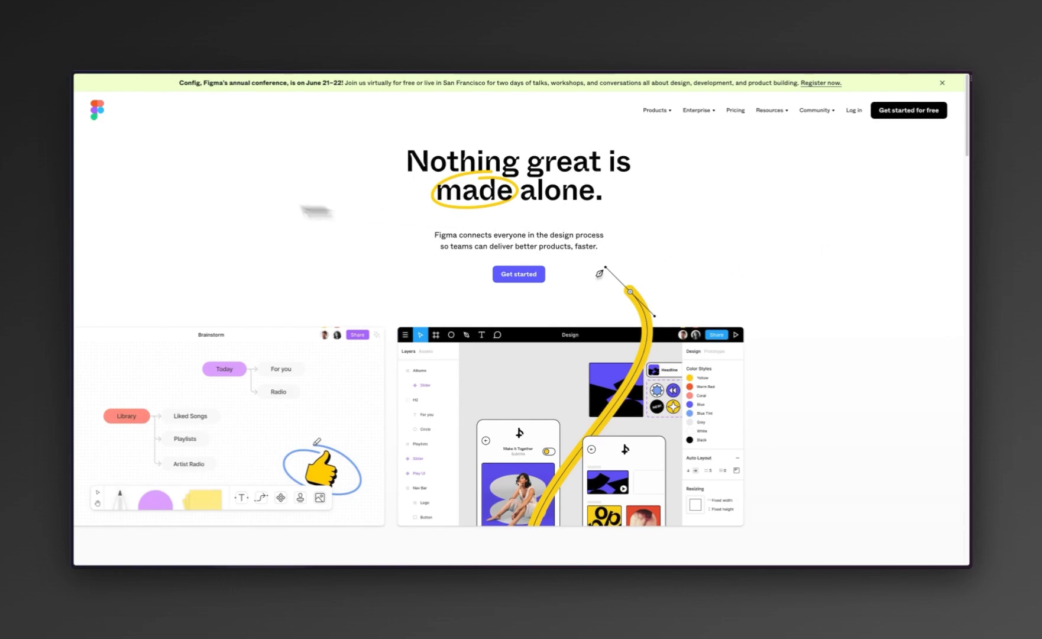
Switch to the WordPress Figma Header page and examine its Products, Enterprise and Resources navigation dropdowns.
mouse_move(72, 219)
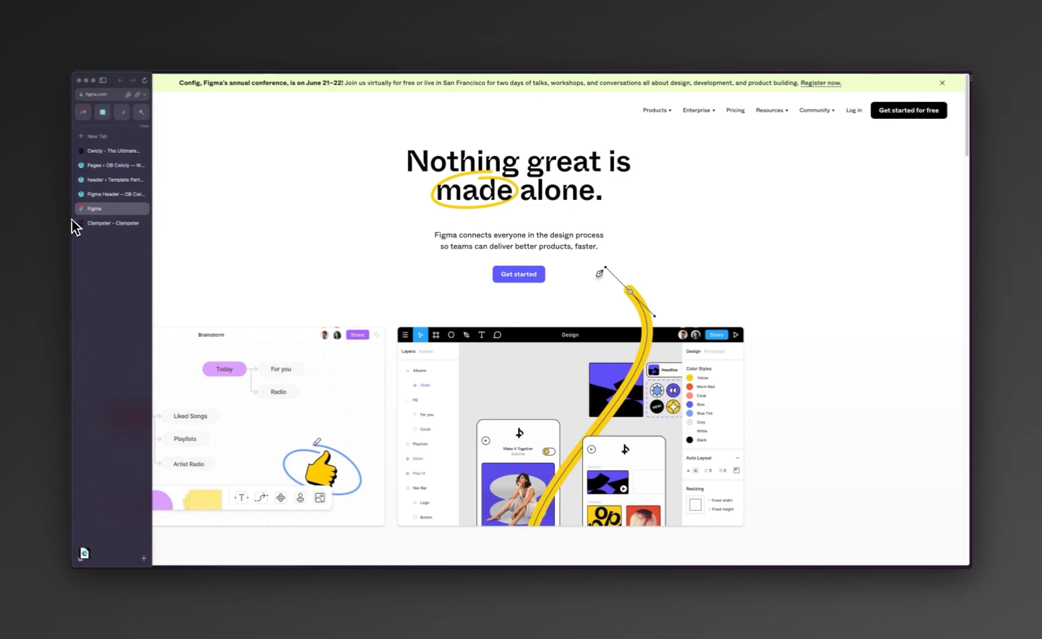
left_click(101, 194)
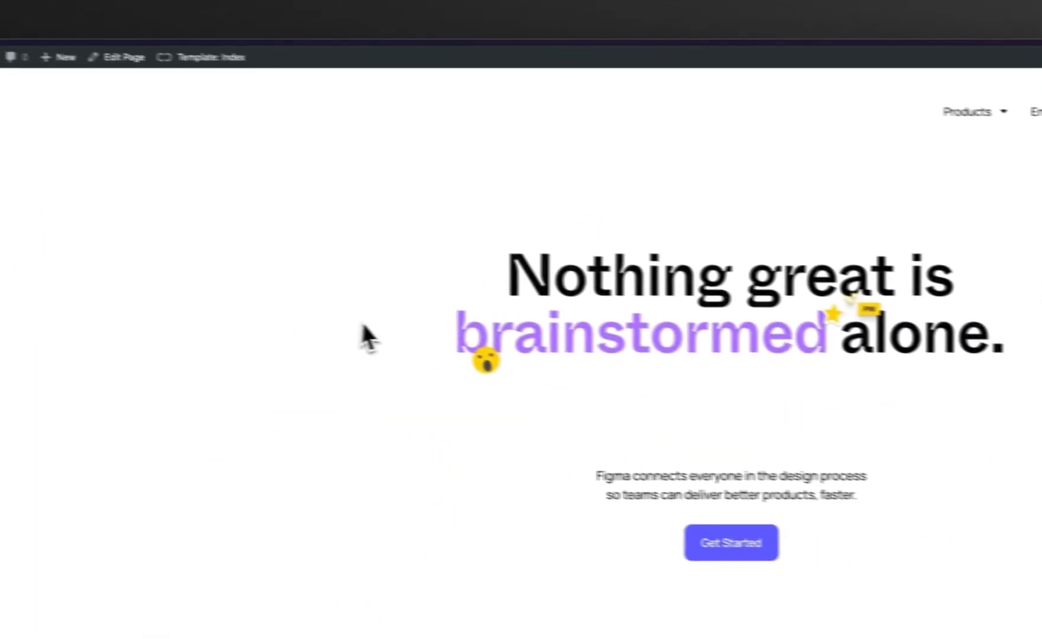
mouse_move(998, 120)
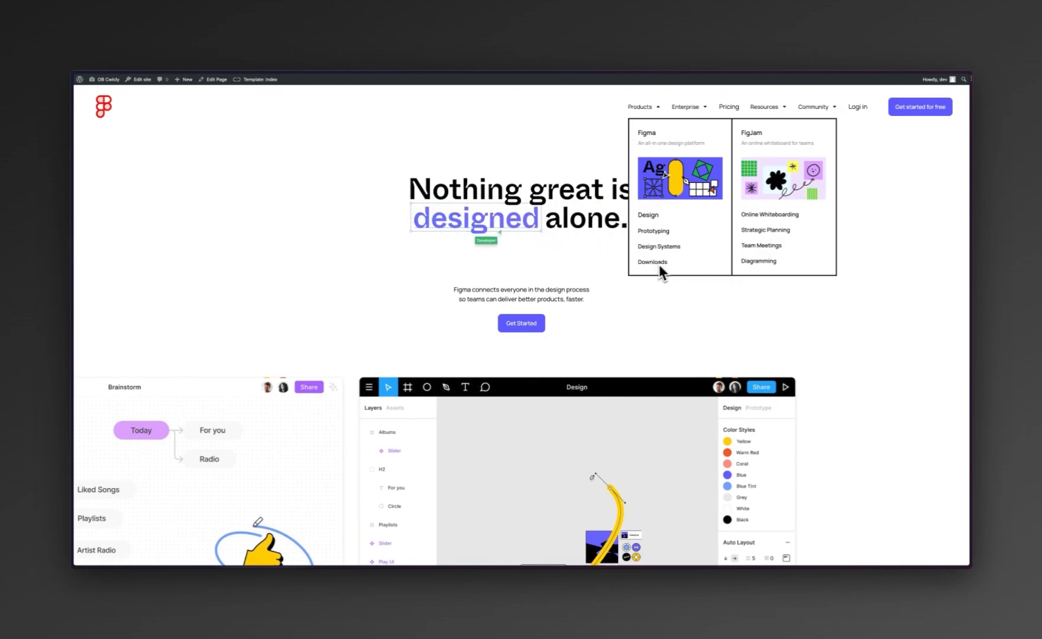
mouse_move(769, 108)
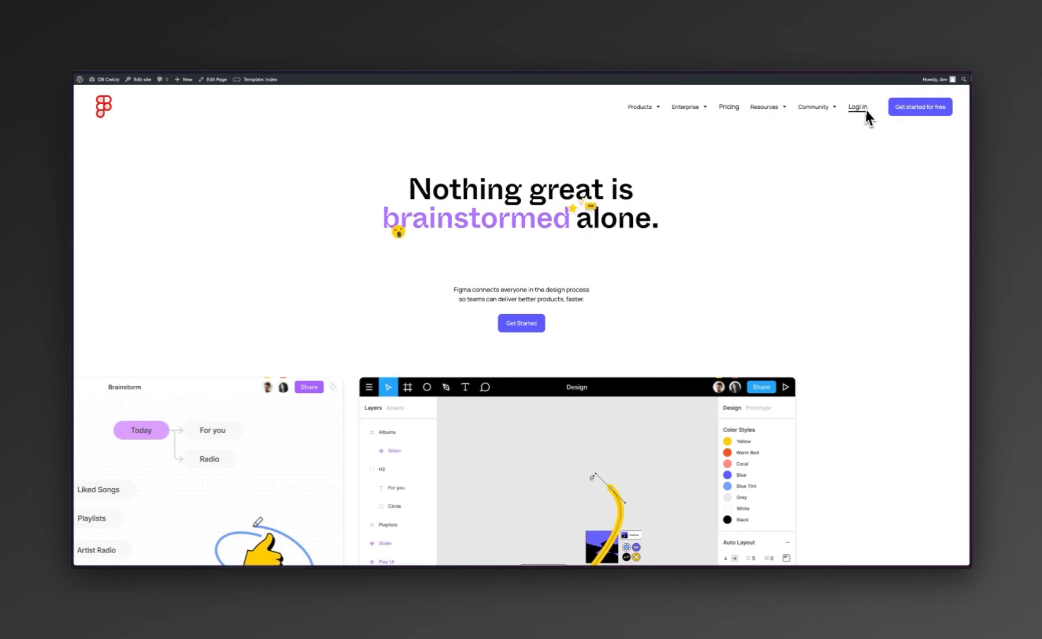
mouse_move(686, 111)
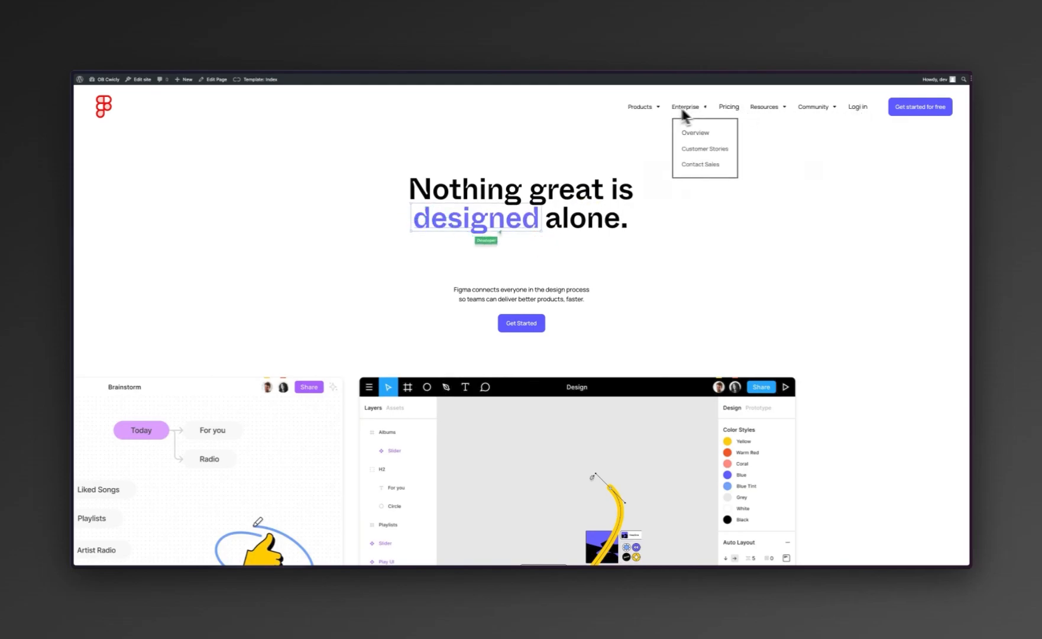
mouse_move(644, 109)
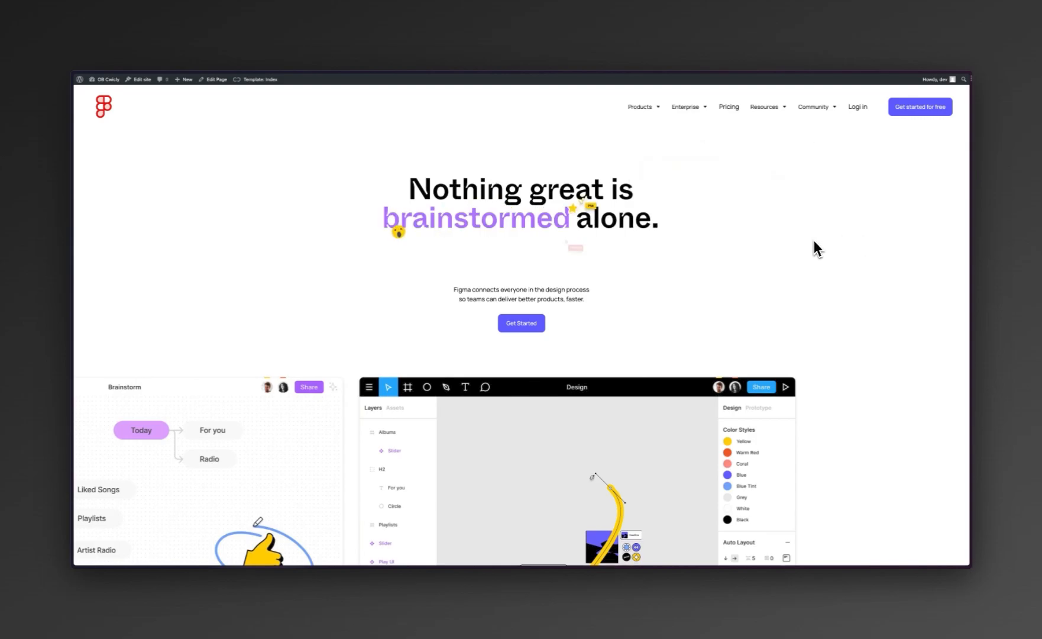
mouse_move(662, 131)
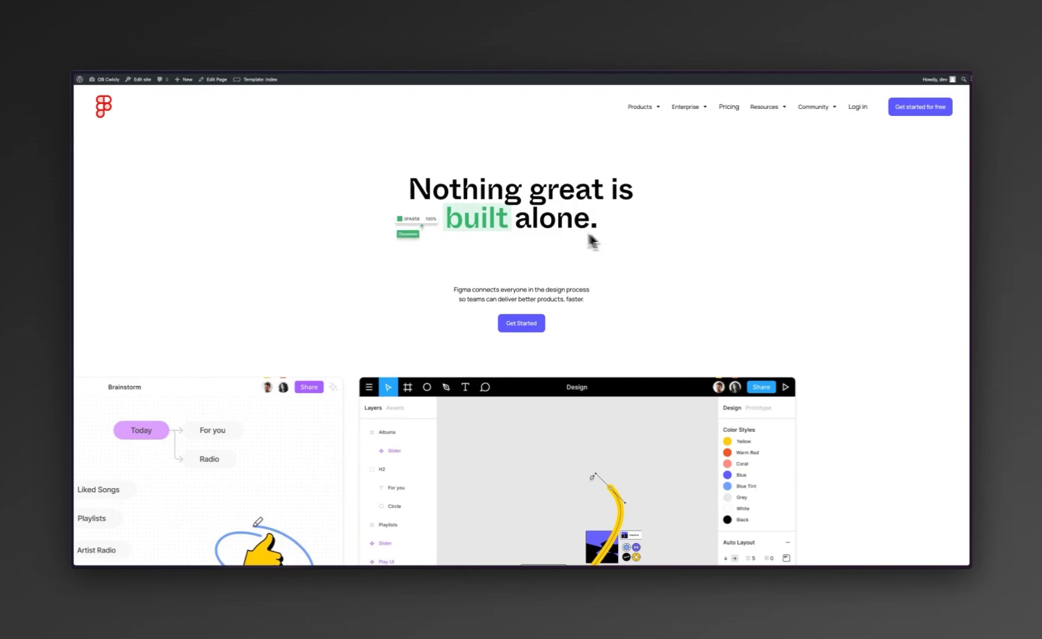
Switch to the header template part editor and examine the content of each navigation dropdown from Products to Community.
mouse_move(71, 241)
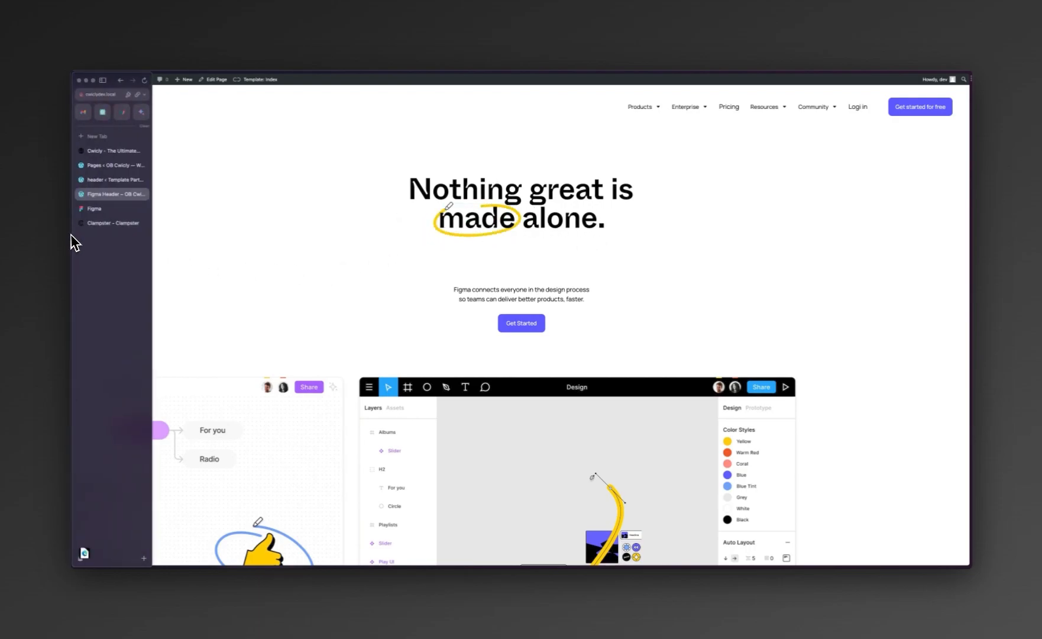
left_click(102, 179)
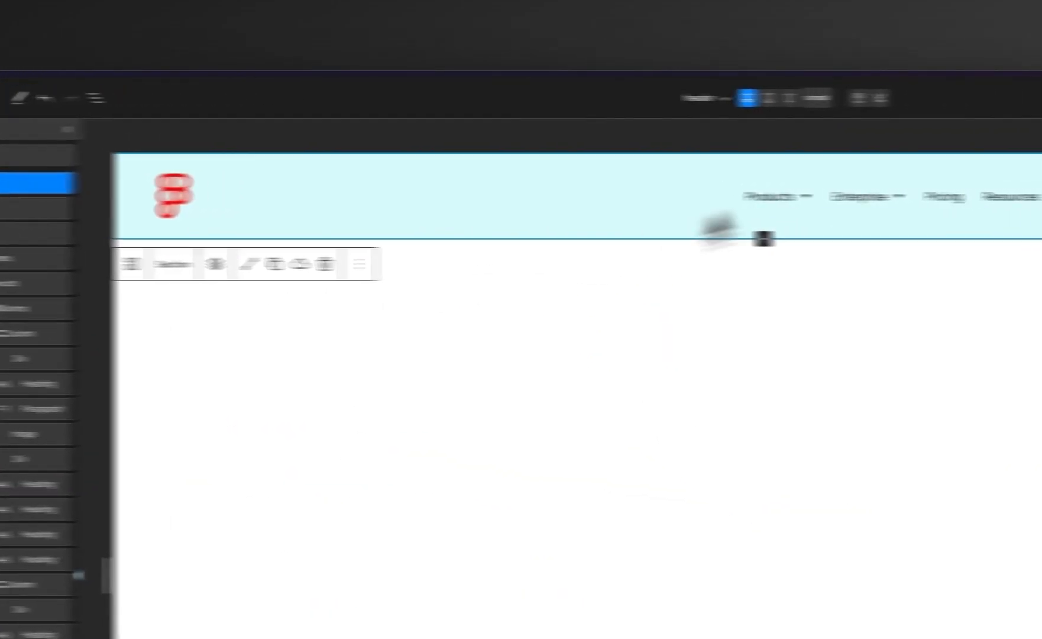
left_click(676, 199)
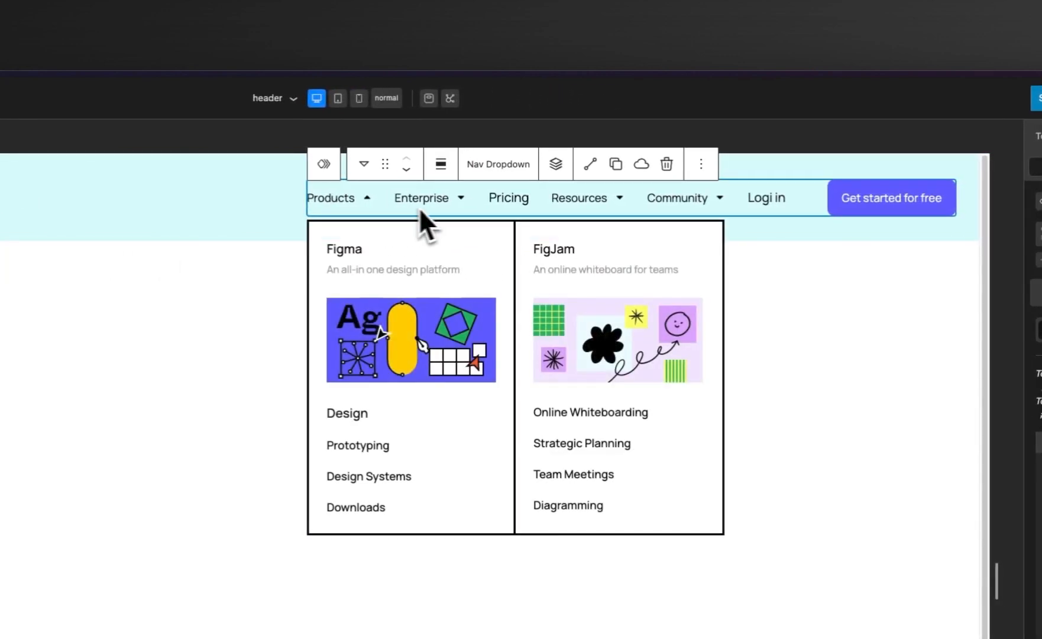
left_click(461, 201)
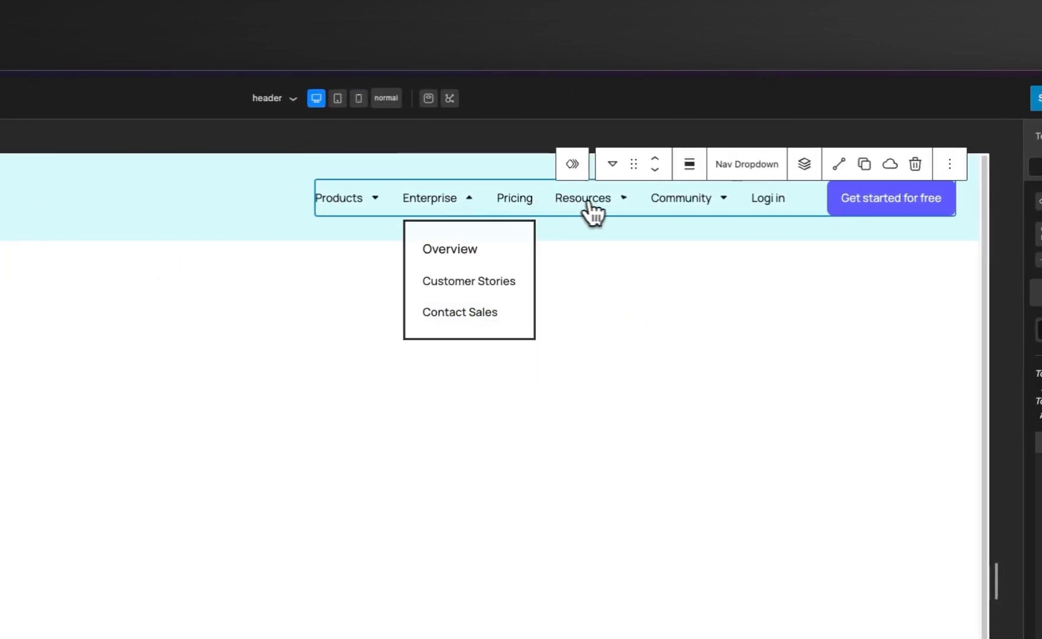
left_click(588, 204)
left_click(675, 204)
left_click(482, 202)
left_click(362, 201)
Delete the existing header section with all its nested blocks and save the header template part.
left_click(181, 215)
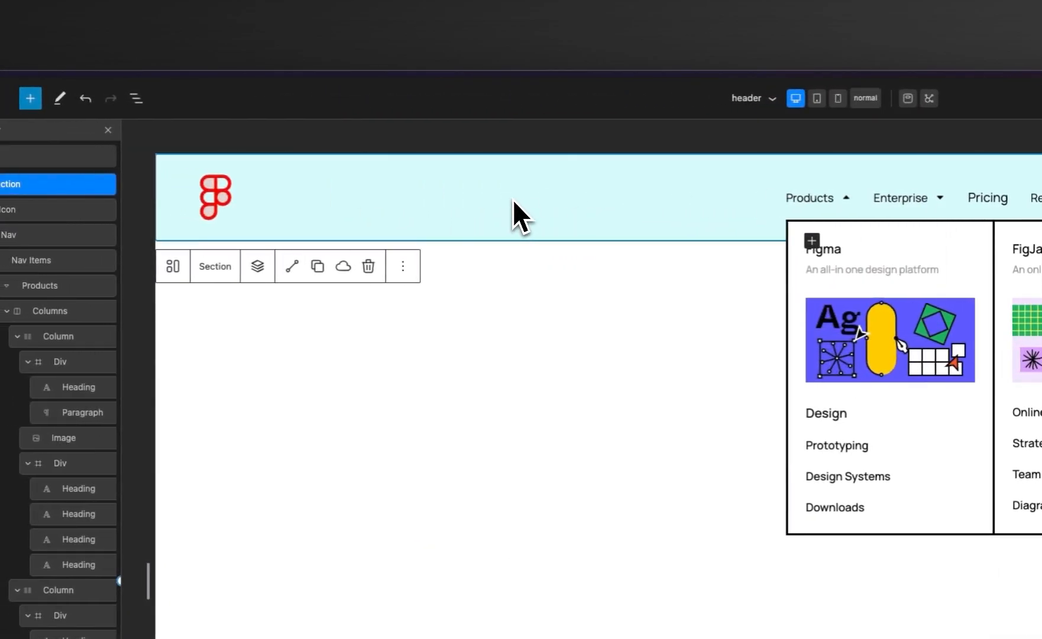
left_click(106, 184)
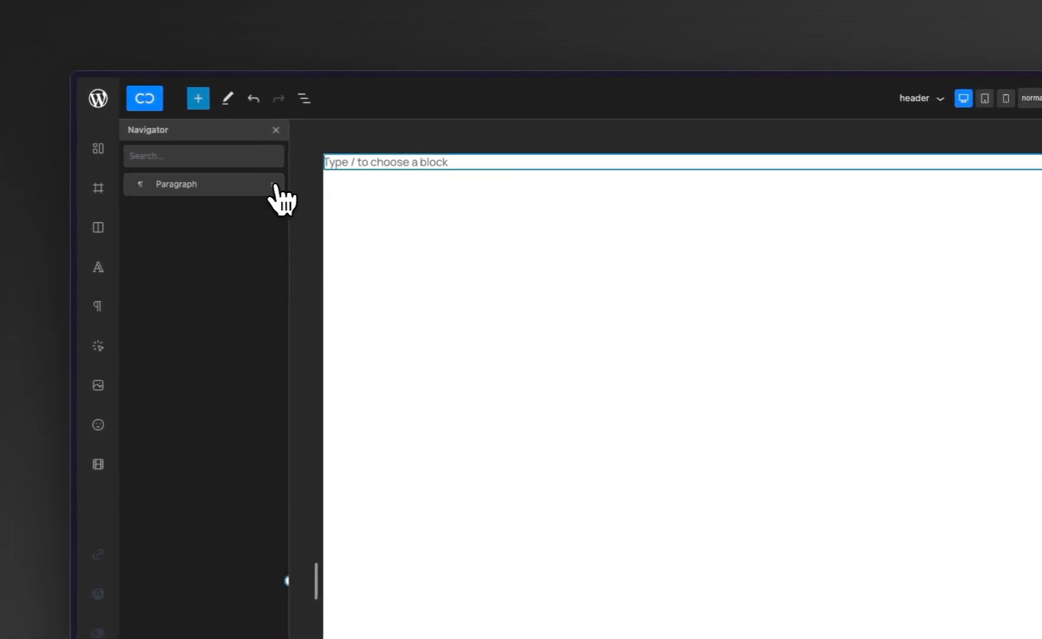
left_click(842, 98)
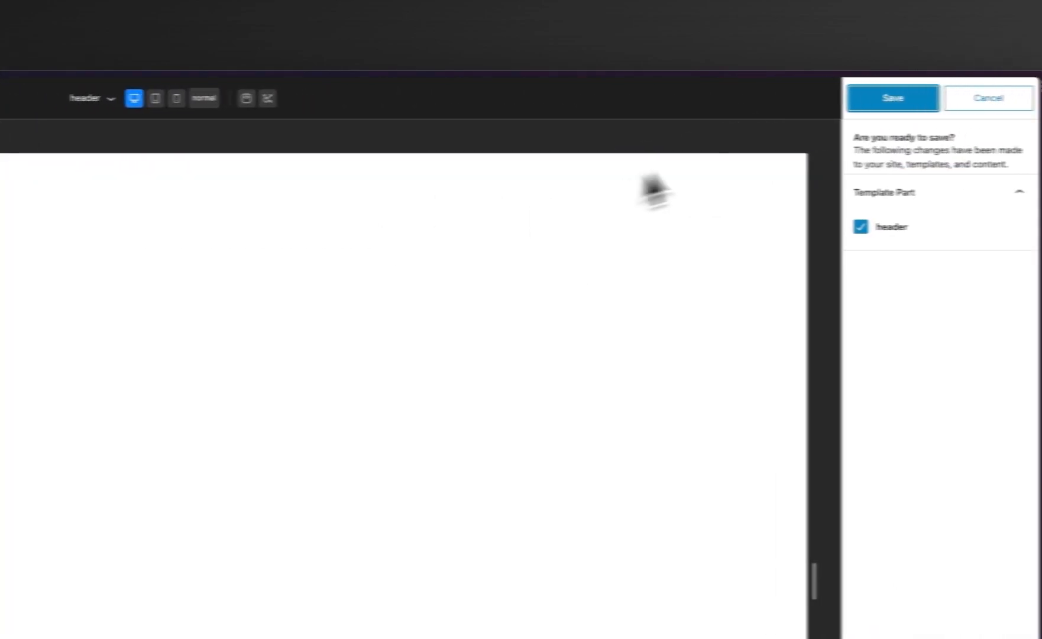
left_click(861, 101)
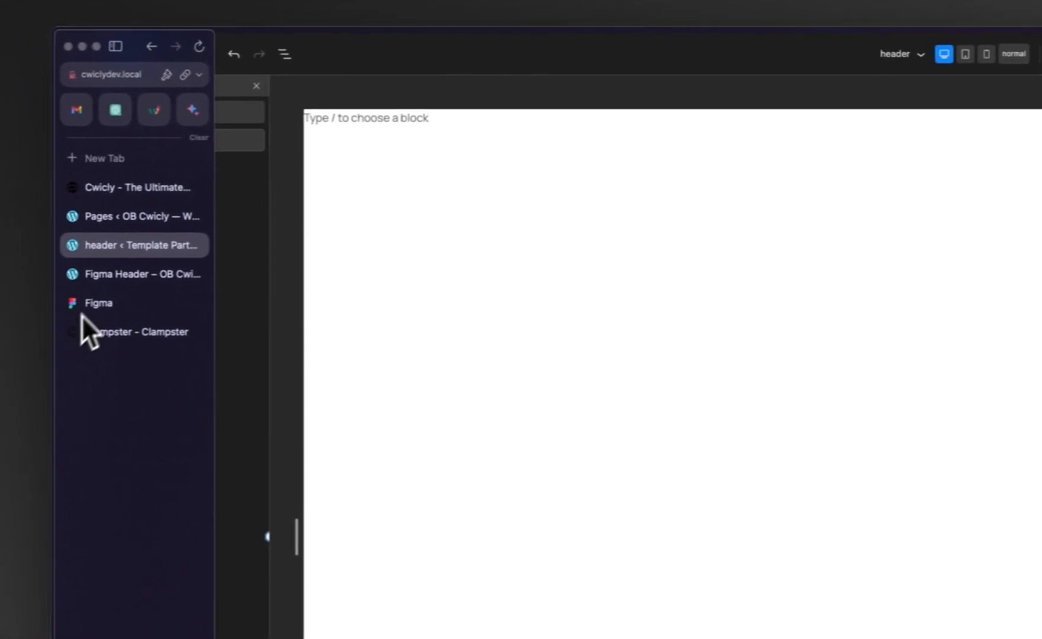
Reload the Figma Header page to check its header area, and return to the header template part editor.
left_click(98, 277)
right_click(362, 294)
left_click(388, 339)
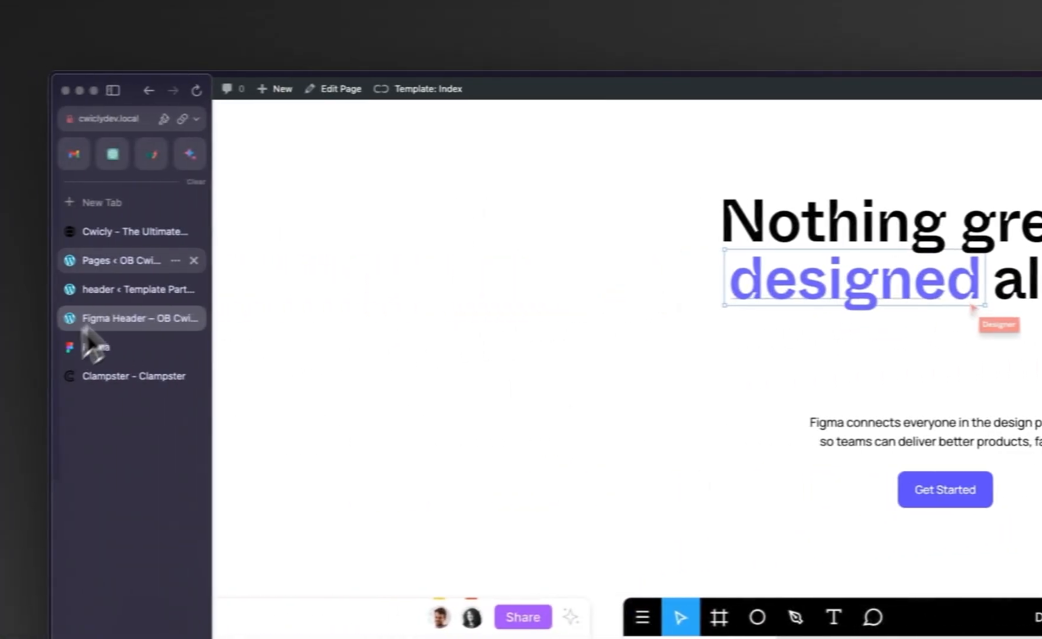
left_click(134, 289)
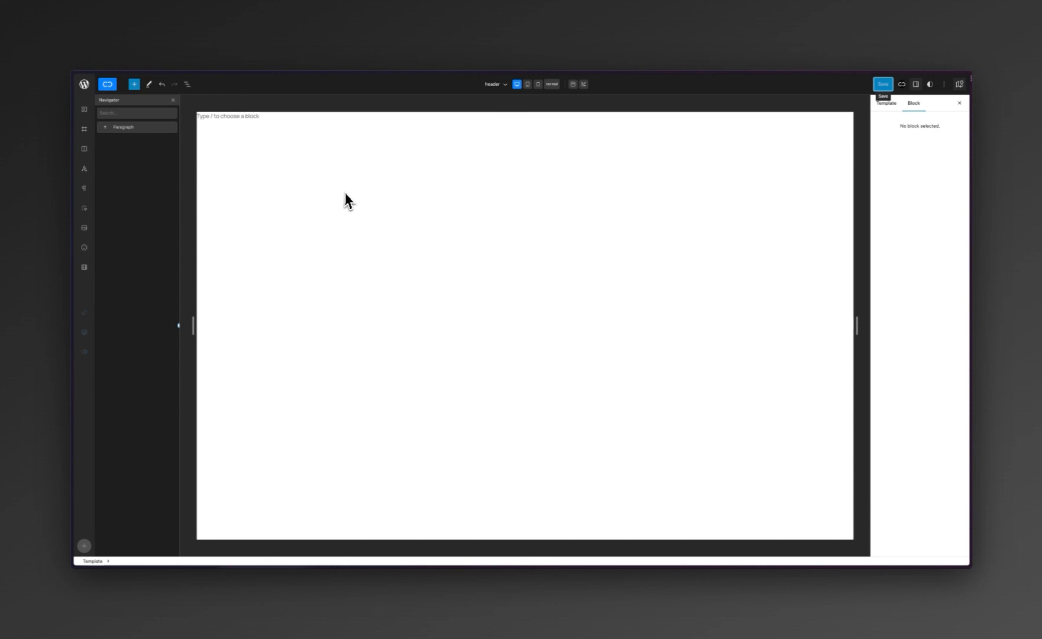
Add a Section block to the header template part and remove the empty paragraph above it.
left_click(84, 110)
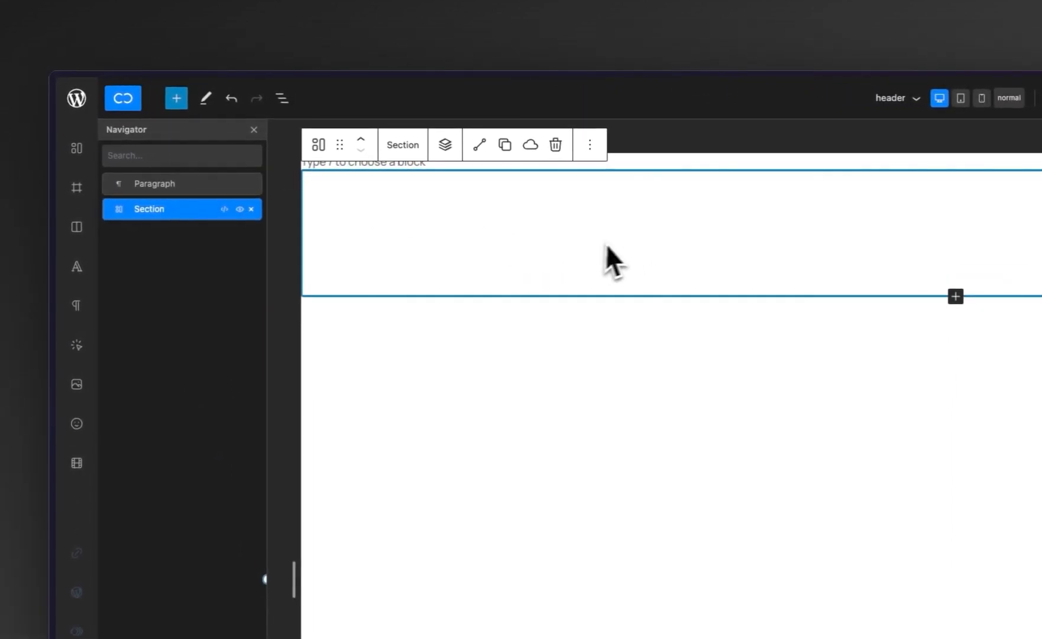
left_click(205, 188)
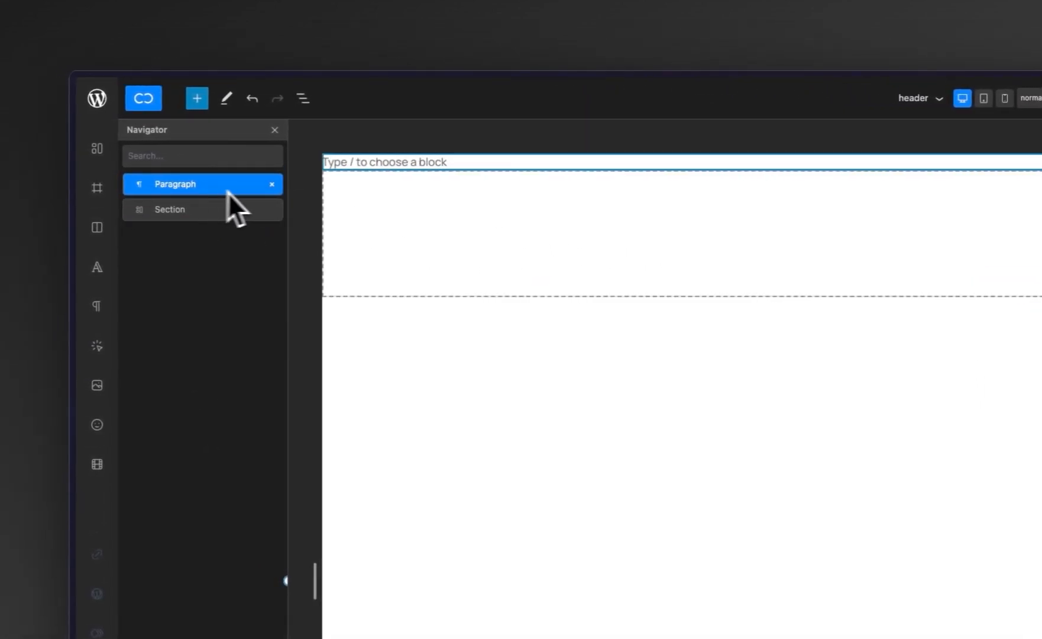
left_click(251, 184)
Add an Image block inside the section and set the red Figma logo from the media library as its image.
left_click(490, 206)
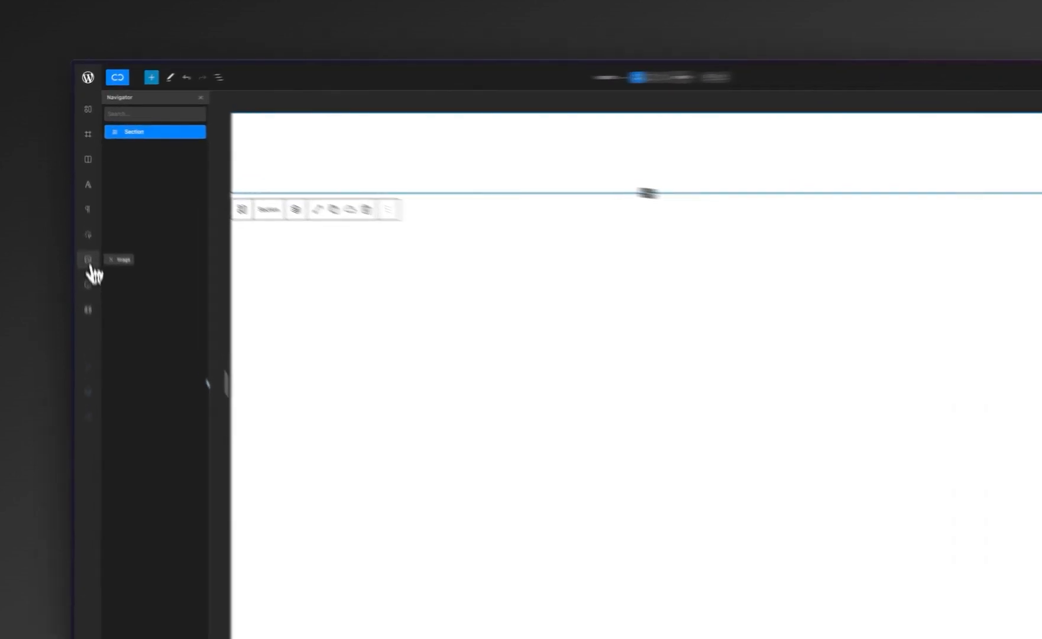
left_click(84, 228)
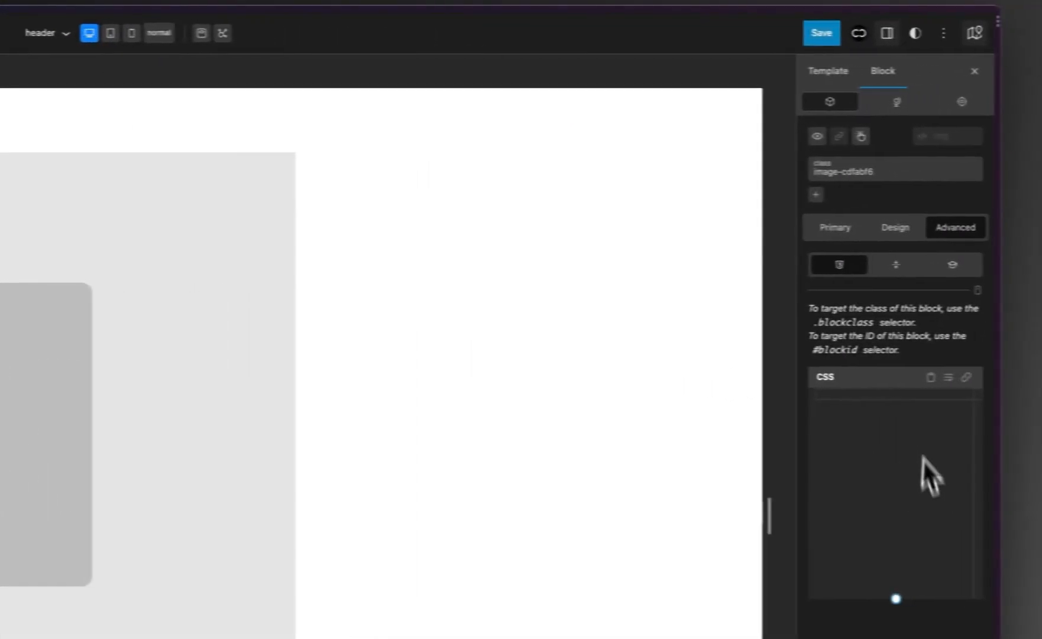
left_click(811, 233)
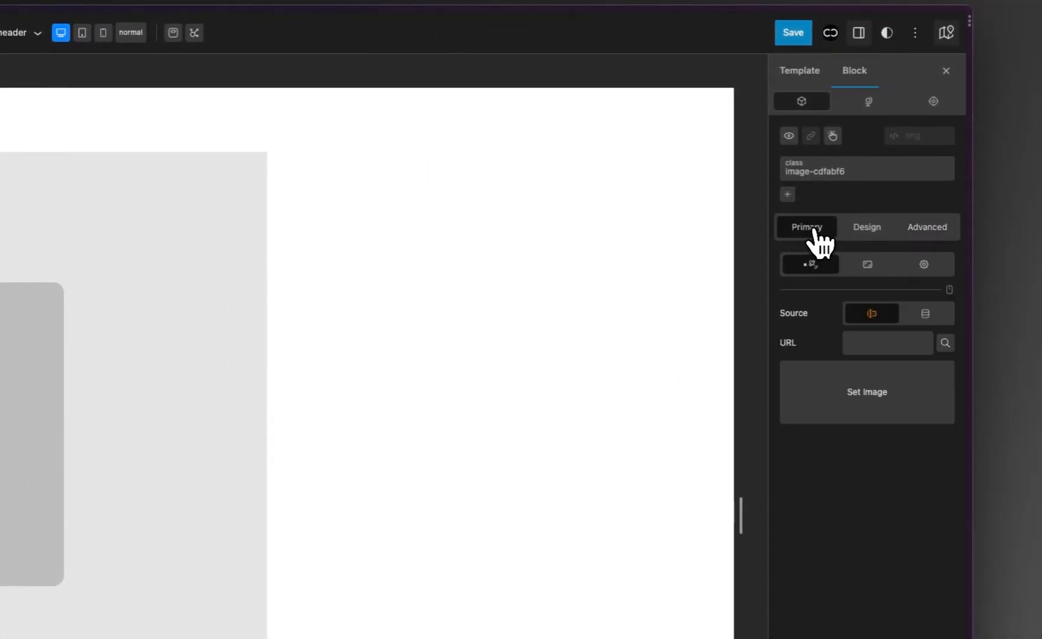
left_click(879, 405)
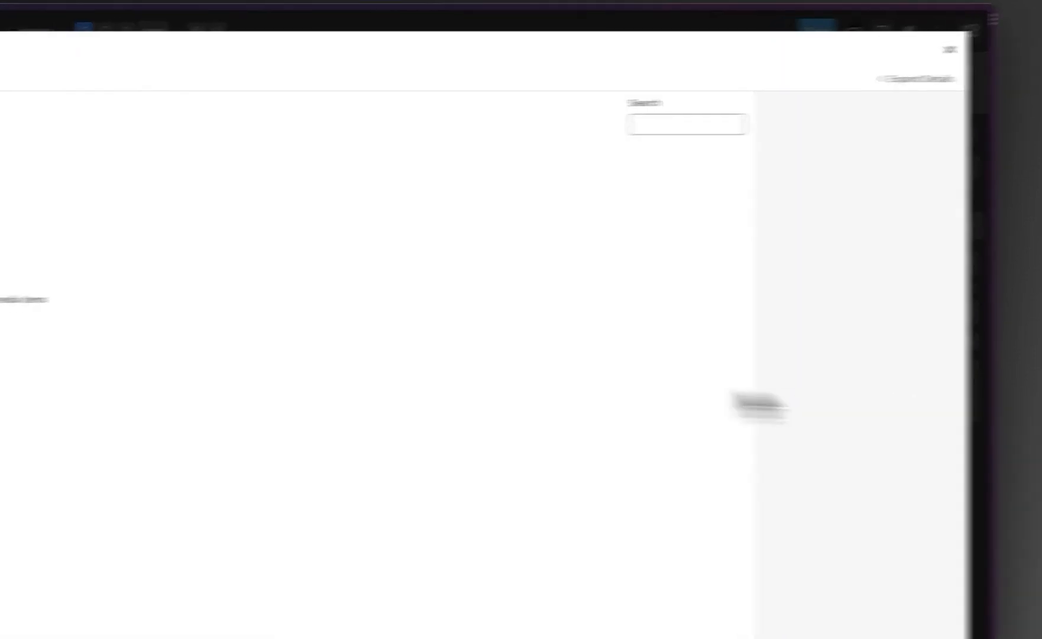
left_click(21, 256)
left_click(926, 530)
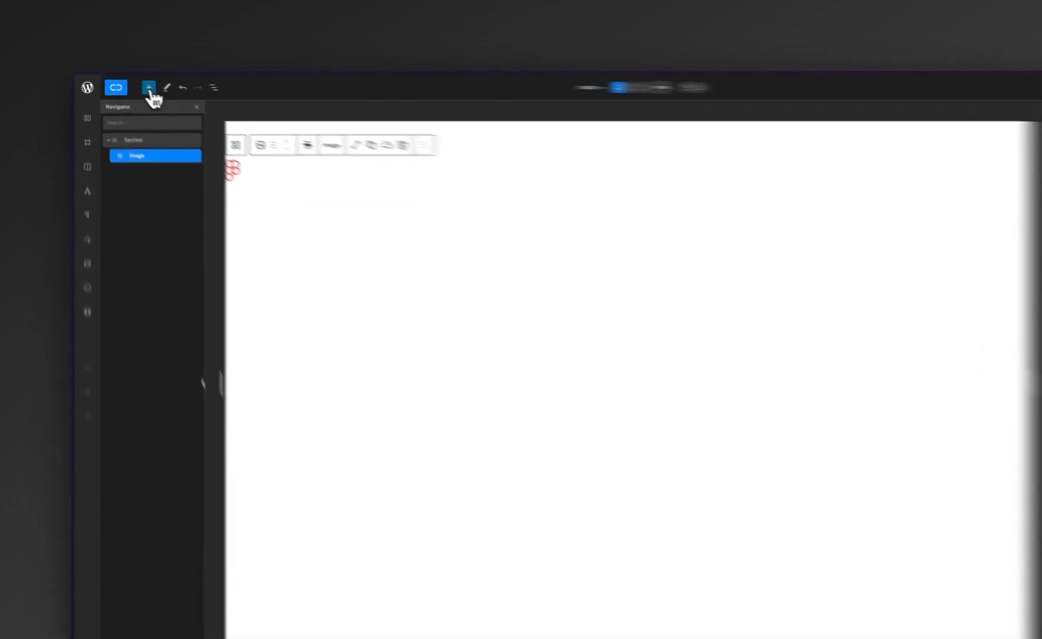
Search the blocks for "nav" and insert a Nav block below the logo image, starting from the Blank Nav option.
left_click(134, 84)
type("na")
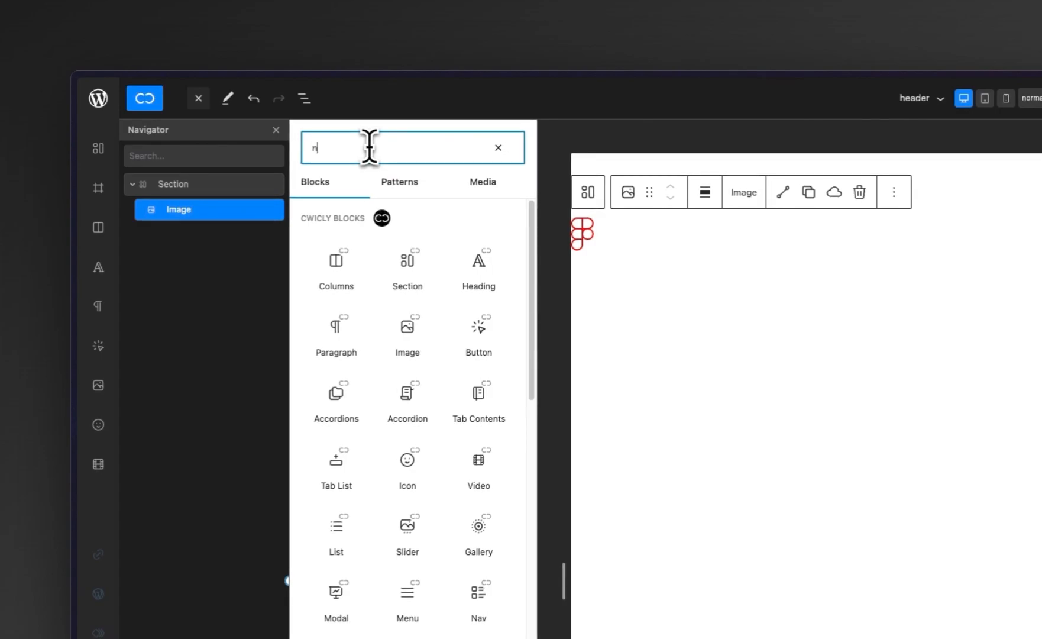
type("v")
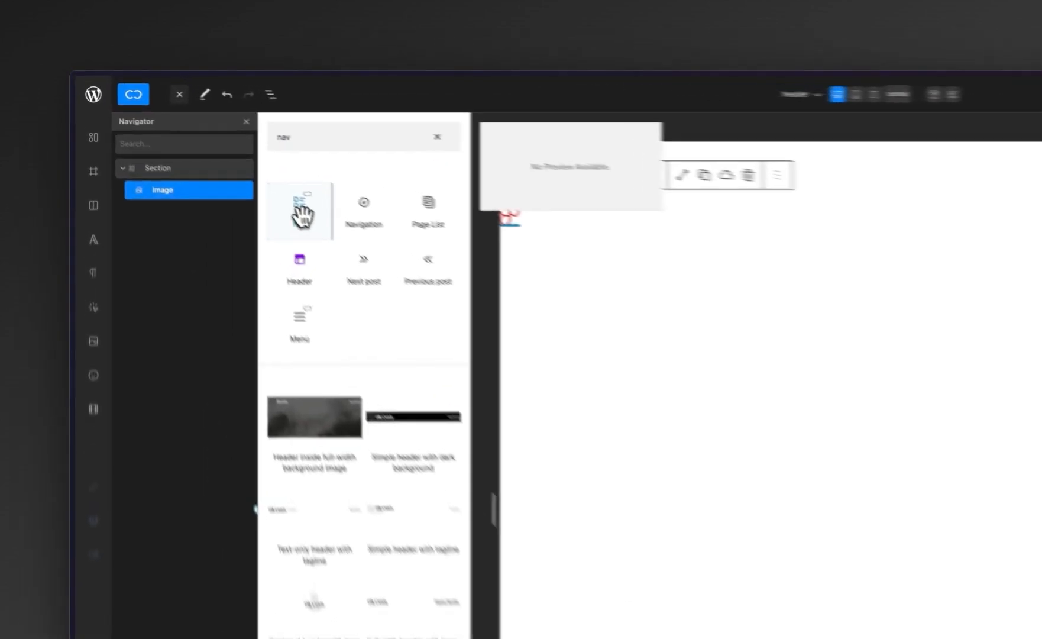
left_click(207, 163)
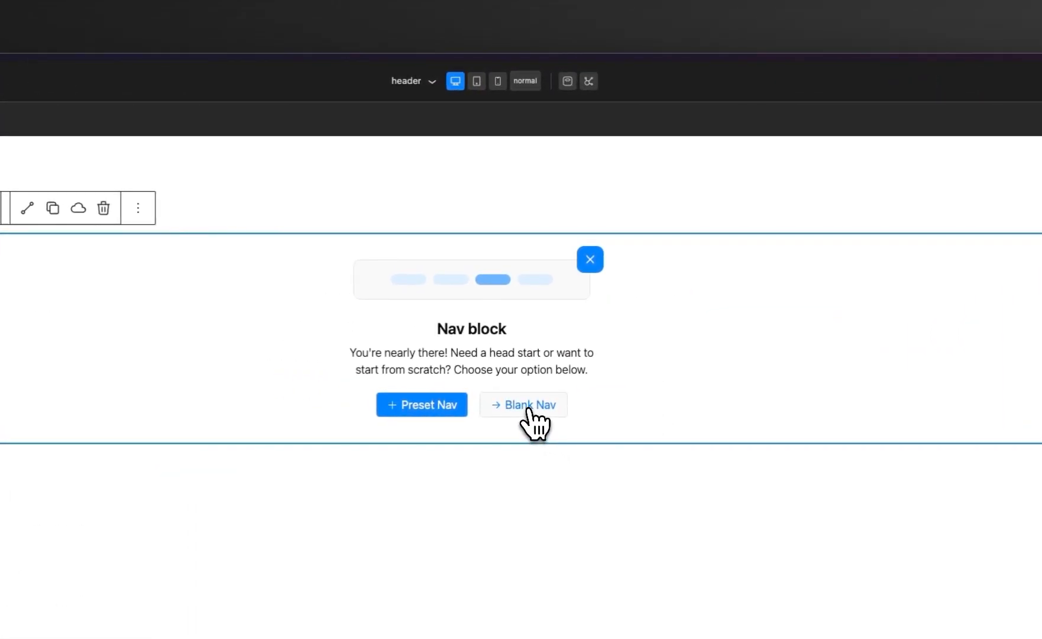
left_click(528, 408)
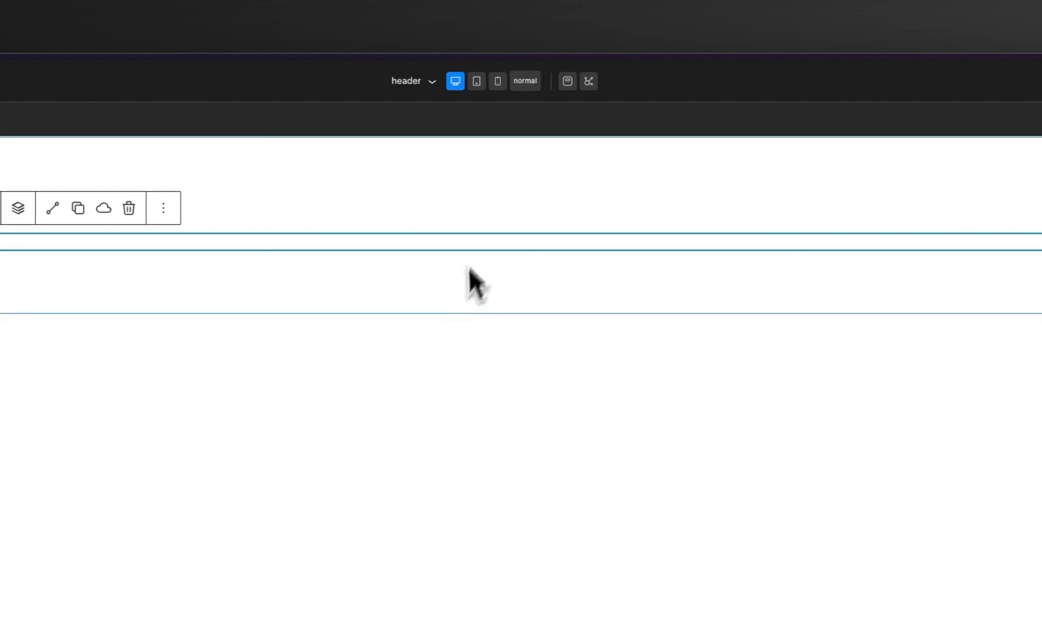
Lay out the Section as a horizontal flex row with its contents vertically centred and justified with space between.
left_click(453, 201)
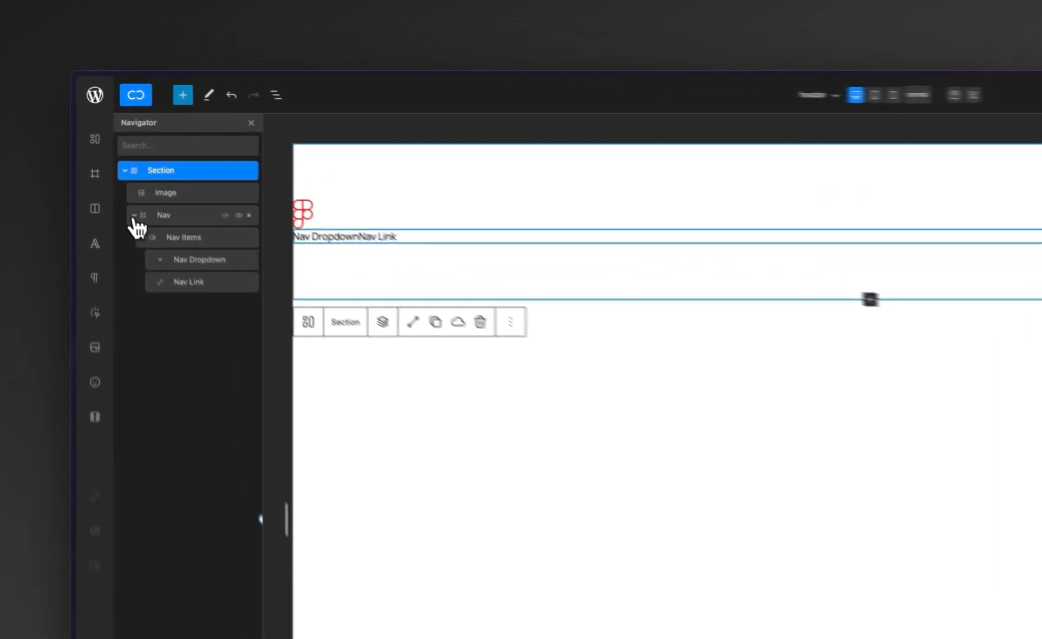
left_click(107, 152)
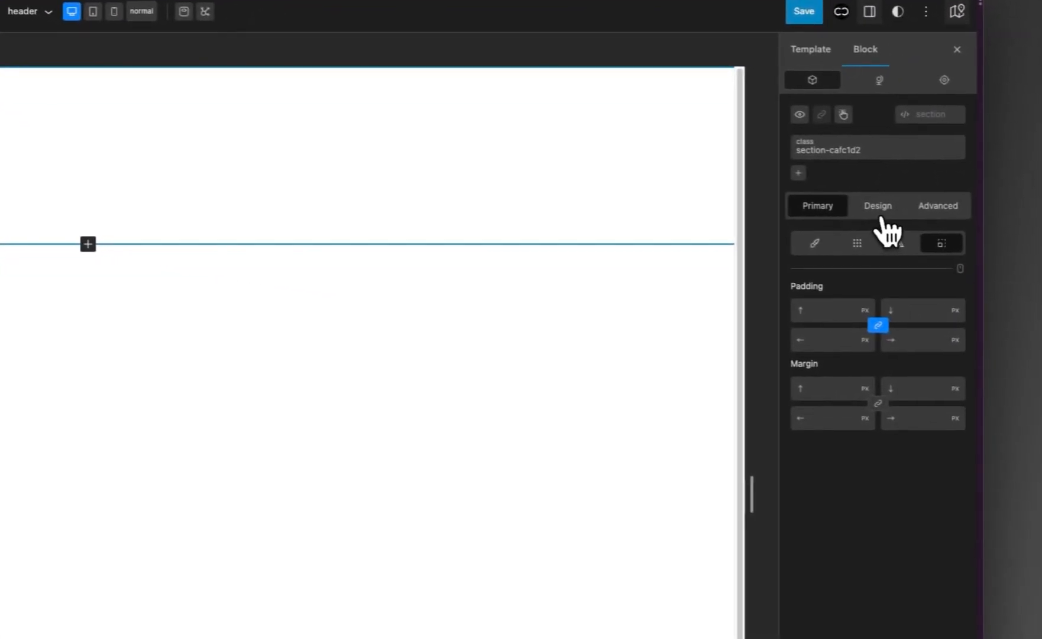
left_click(868, 208)
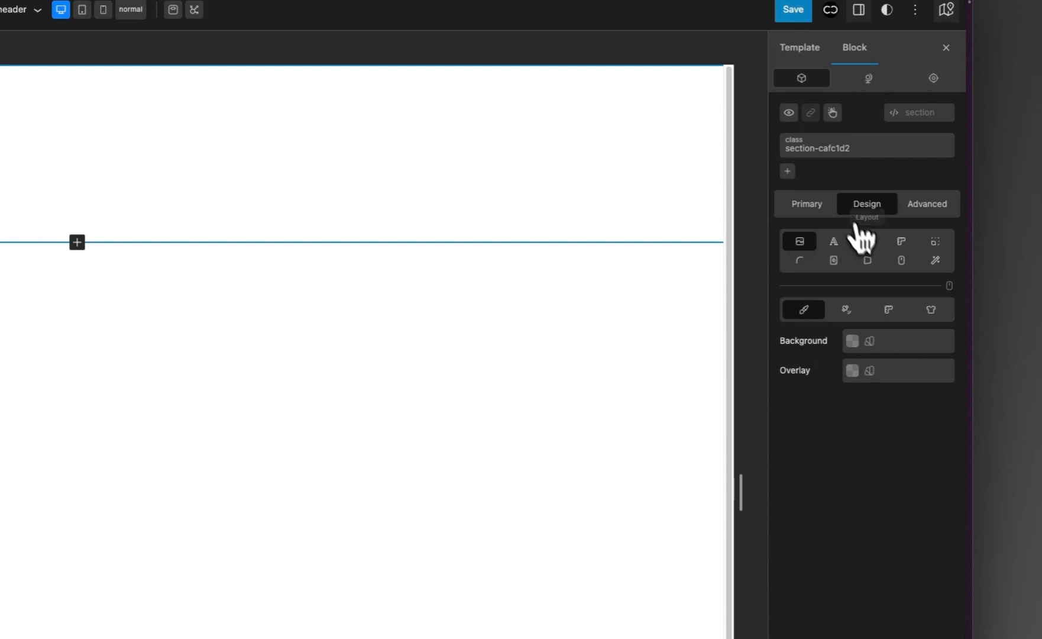
left_click(869, 243)
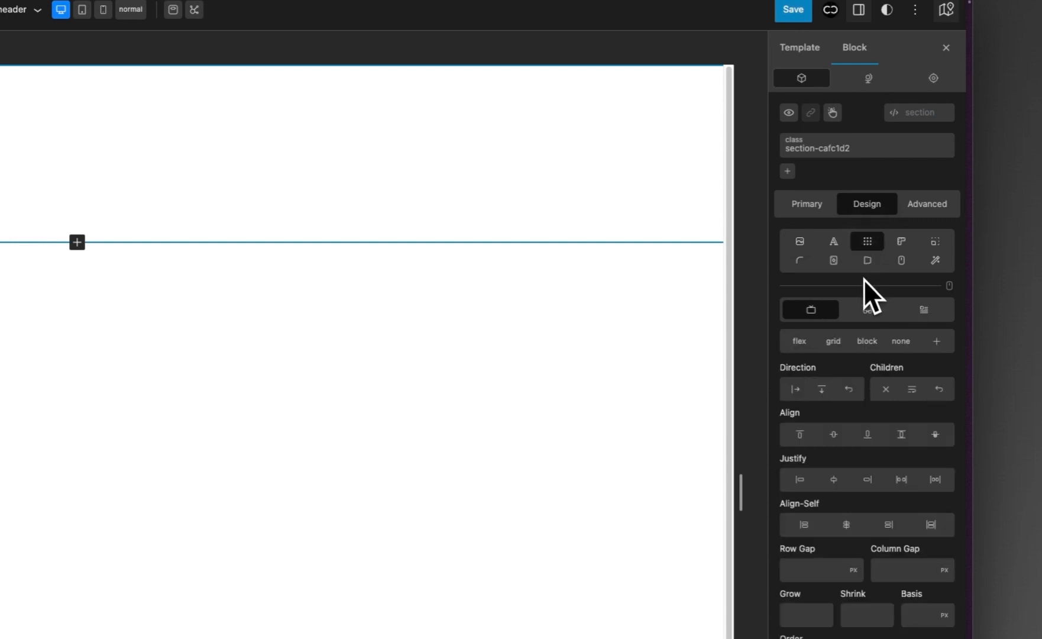
left_click(800, 342)
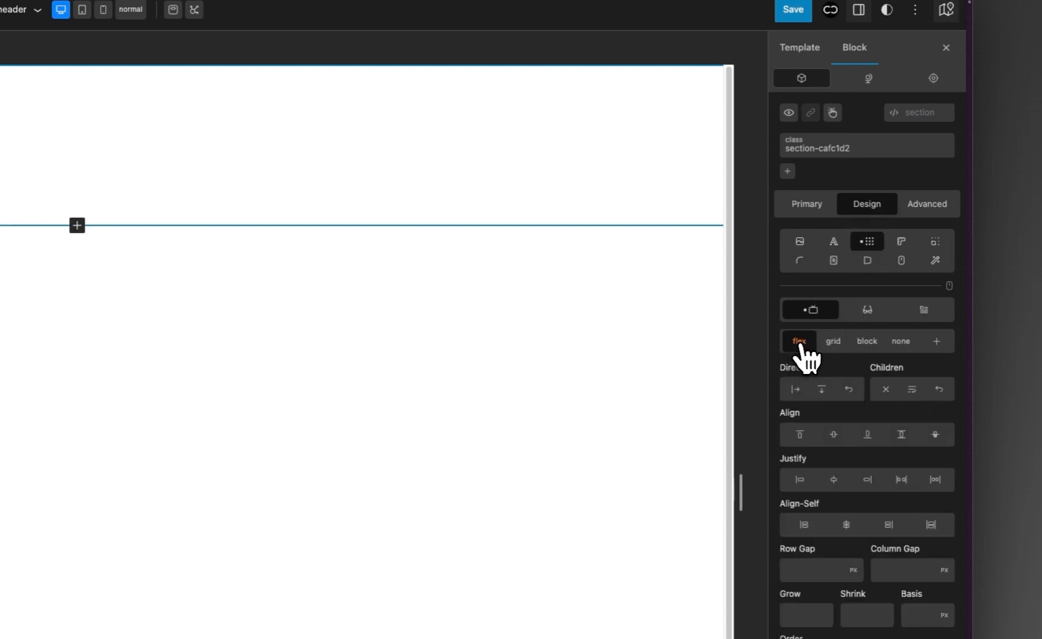
left_click(796, 390)
left_click(834, 437)
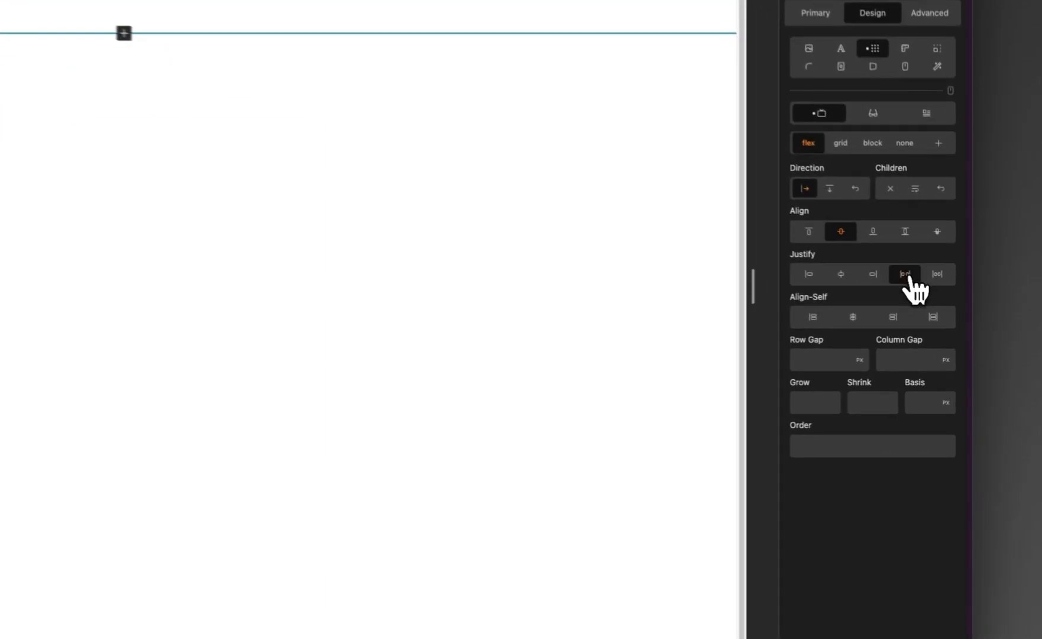
left_click(938, 320)
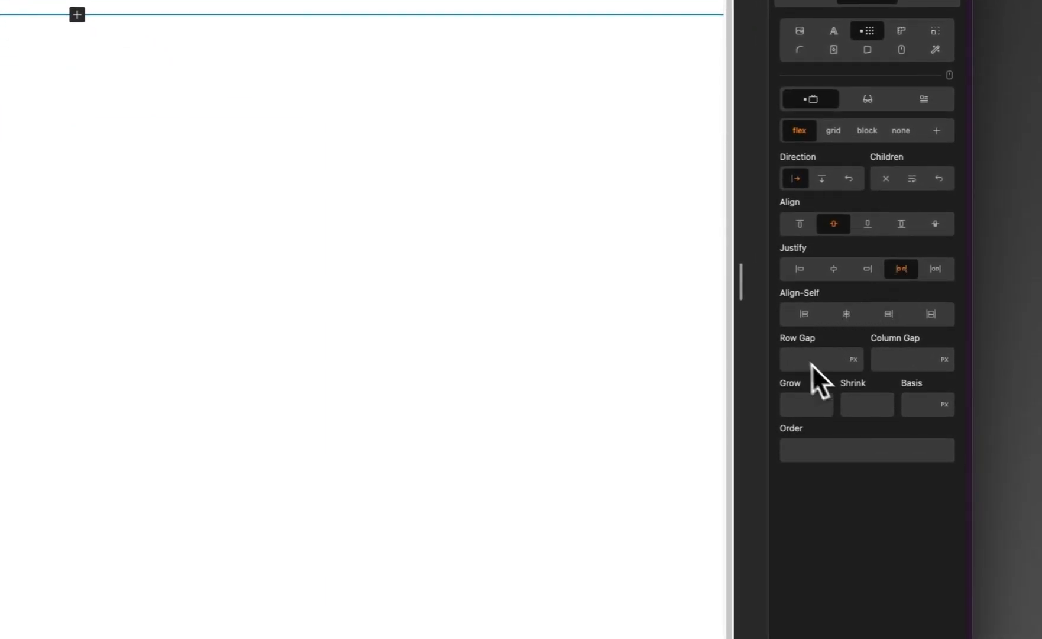
left_click(902, 366)
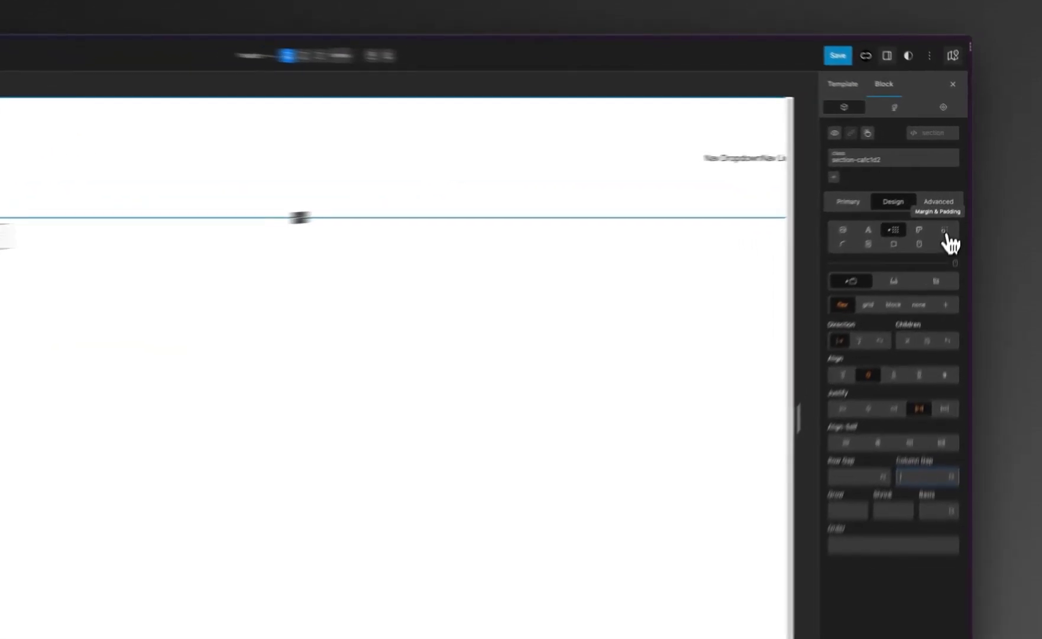
Set the Section's padding to 24 px at the top and bottom and 48 px at the left and right.
left_click(955, 205)
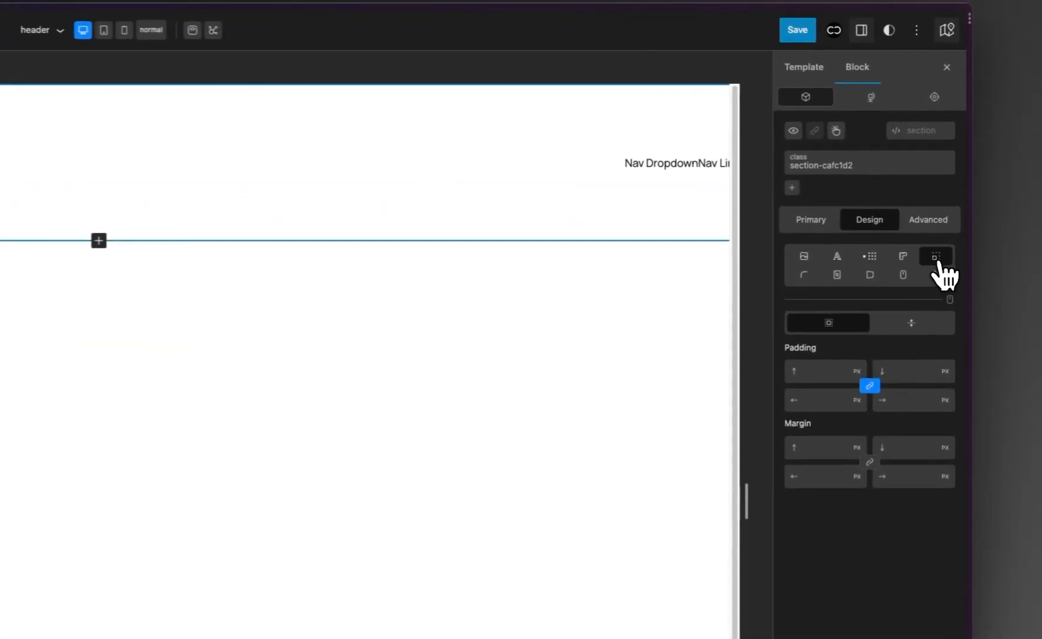
left_click(814, 376)
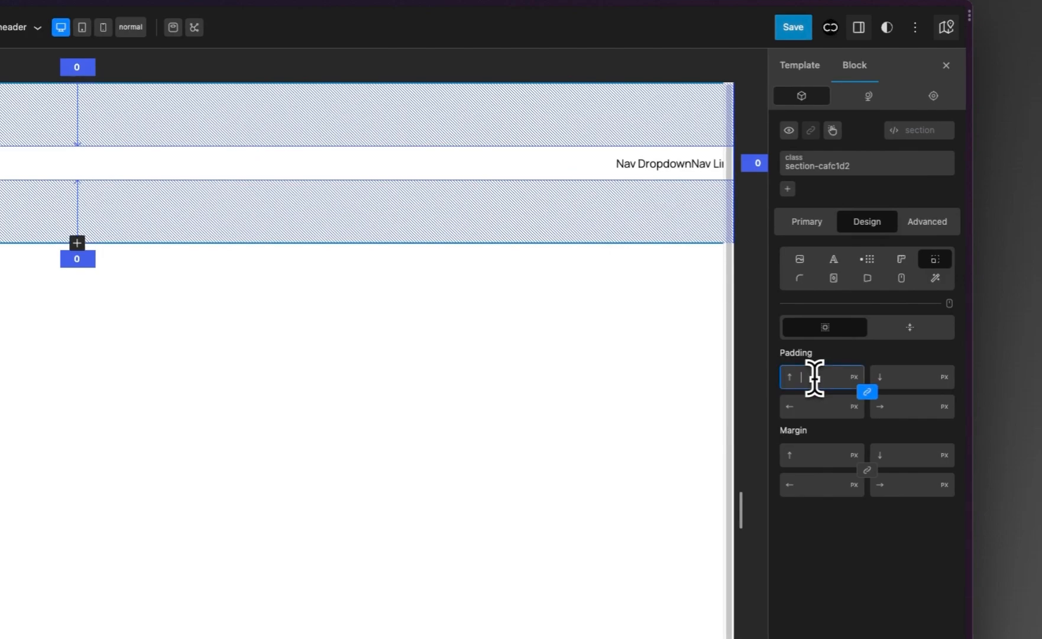
type("24")
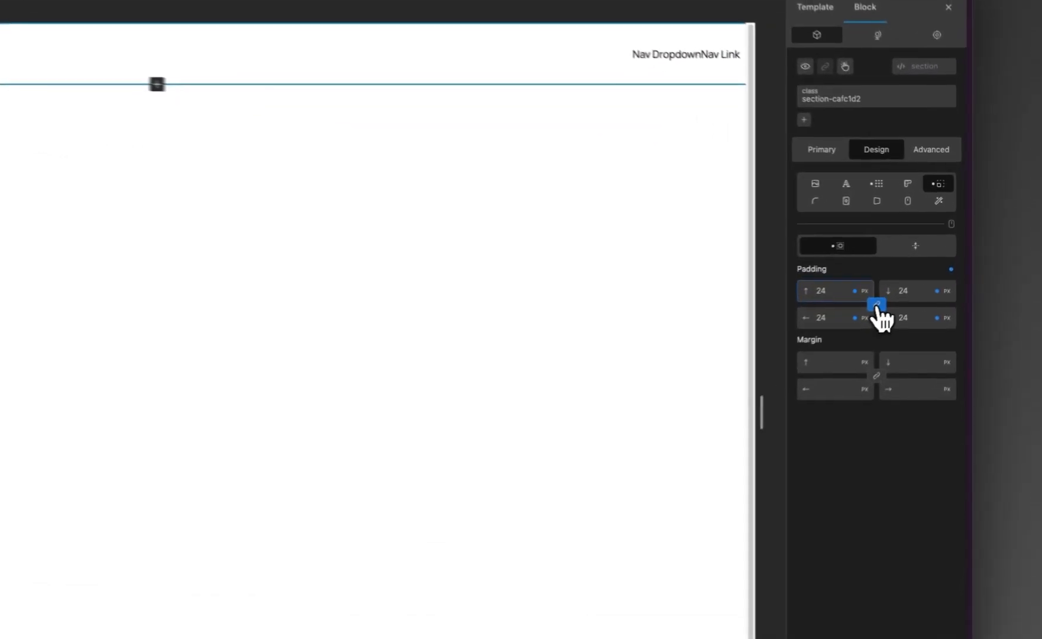
left_click(838, 318)
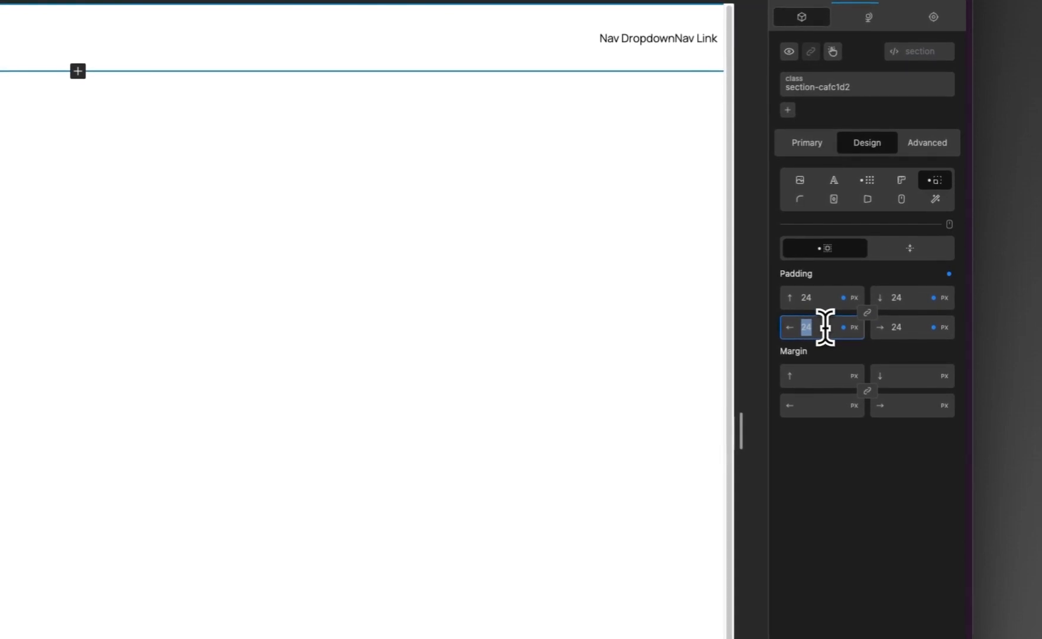
type("4")
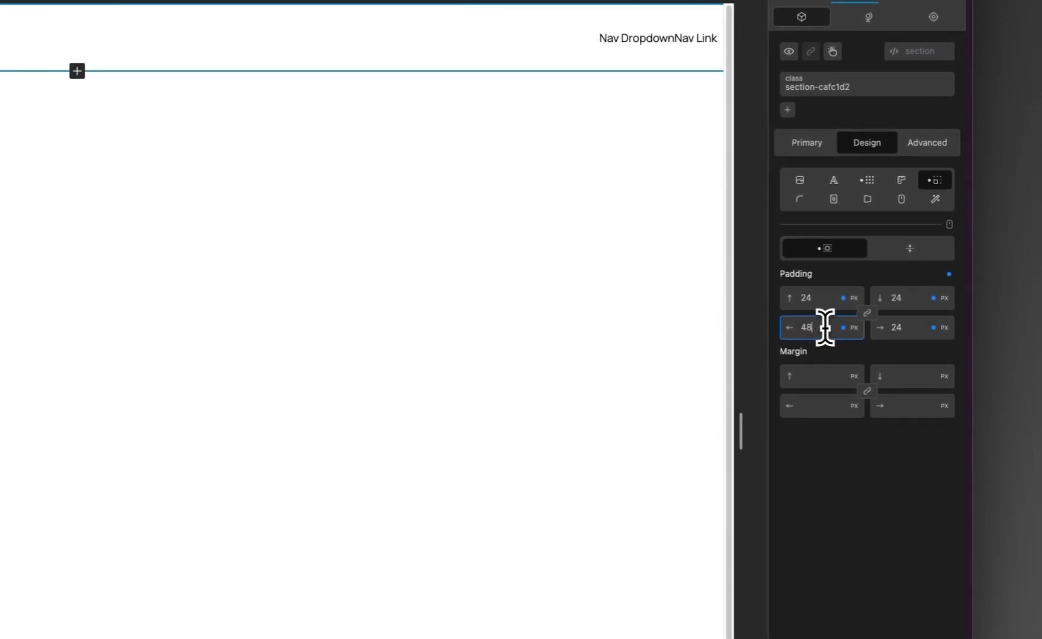
type("8")
key("Tab")
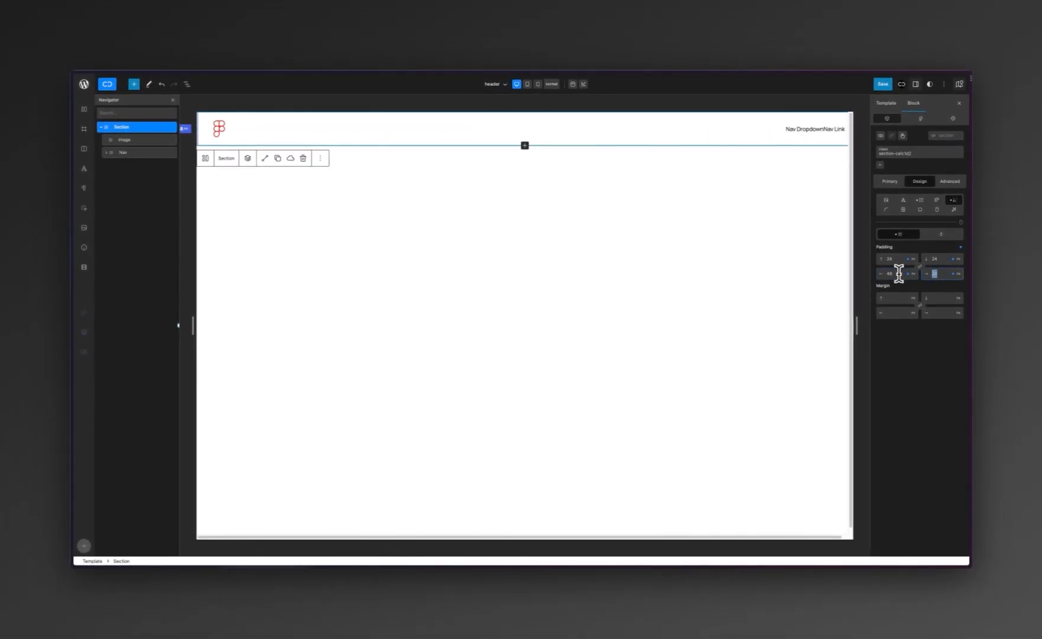
type("48")
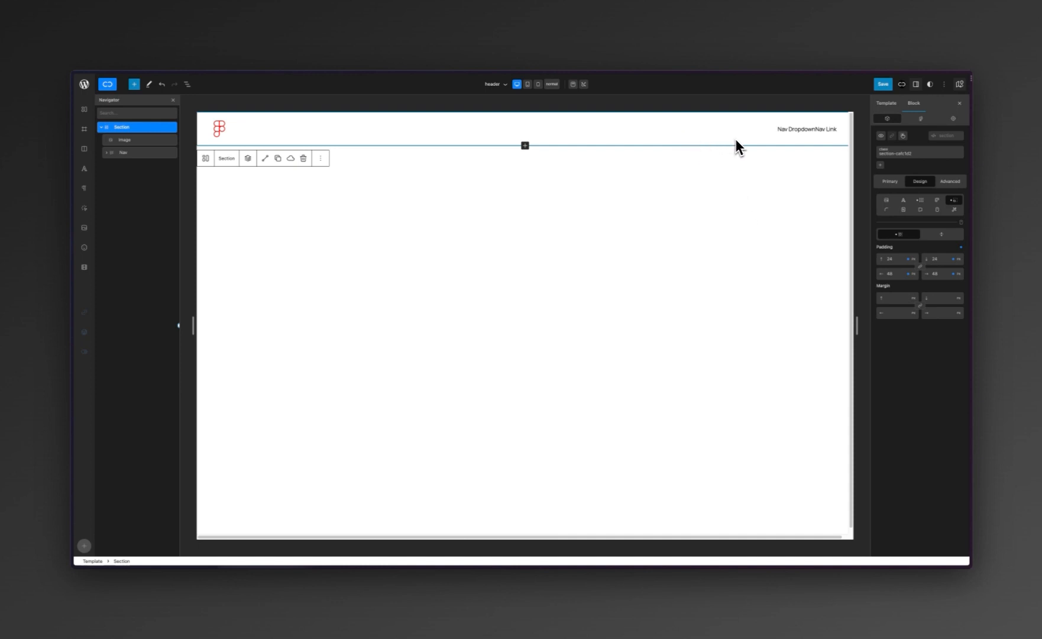
Lay out the Nav Items block as a horizontal flex row, centre-aligned, with a column gap of 36 px.
left_click(801, 129)
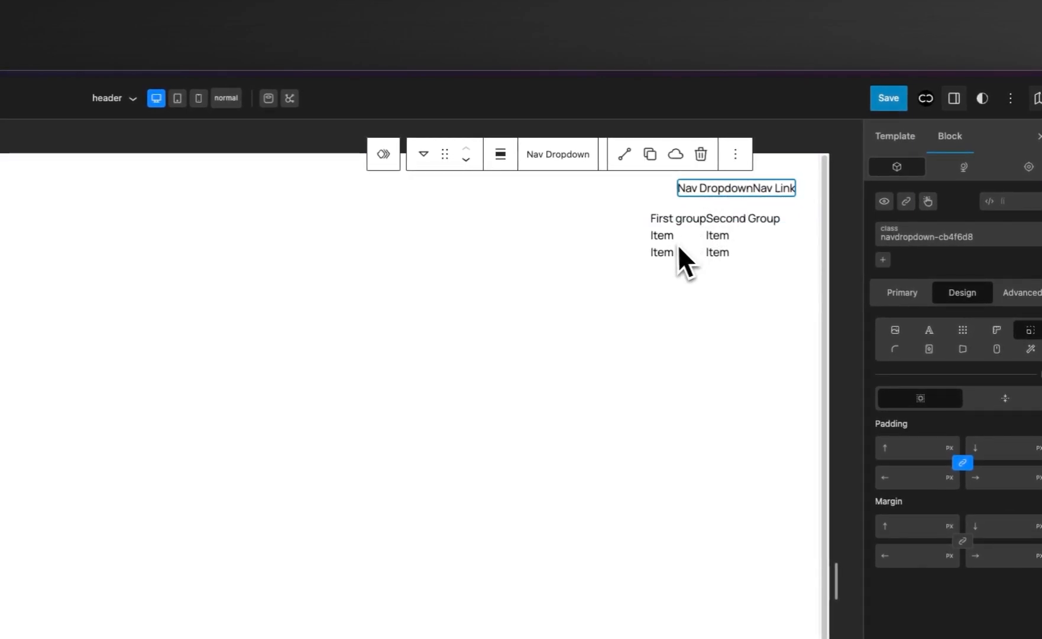
left_click(712, 189)
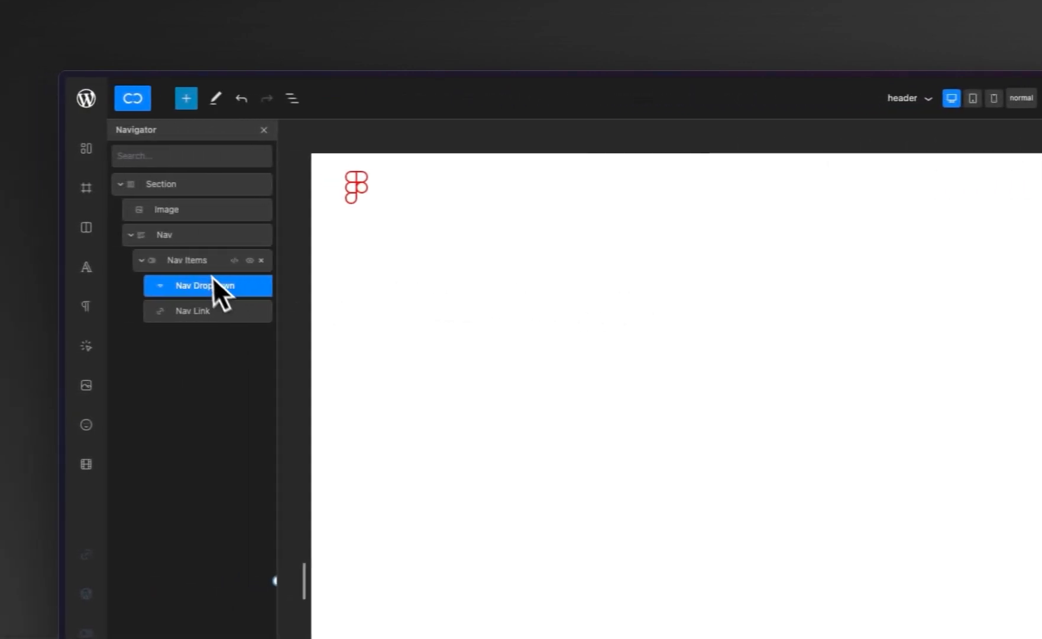
left_click(190, 243)
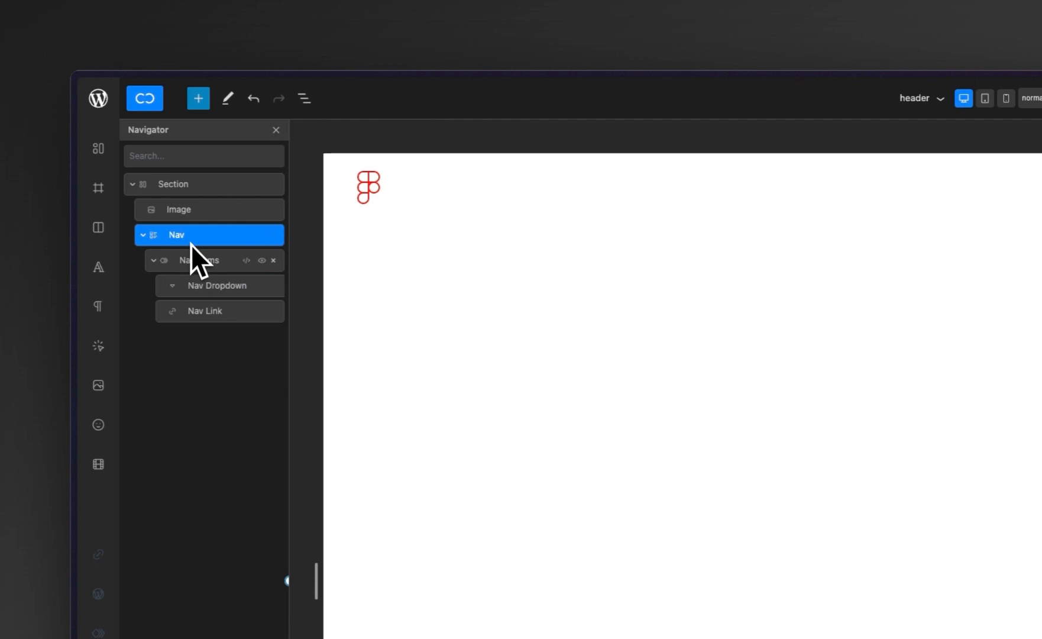
left_click(195, 265)
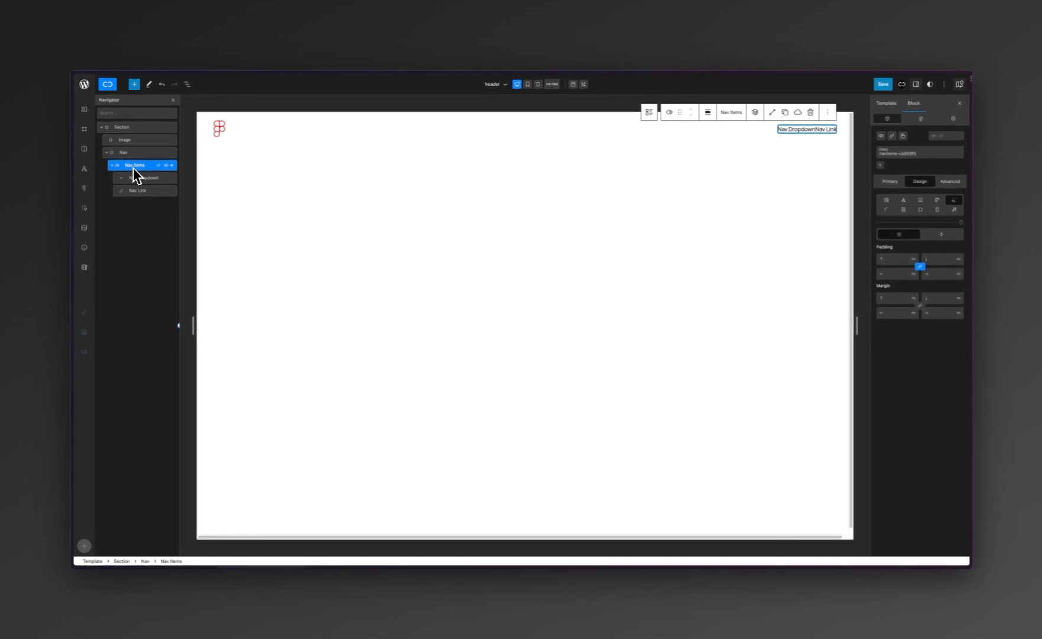
left_click(923, 203)
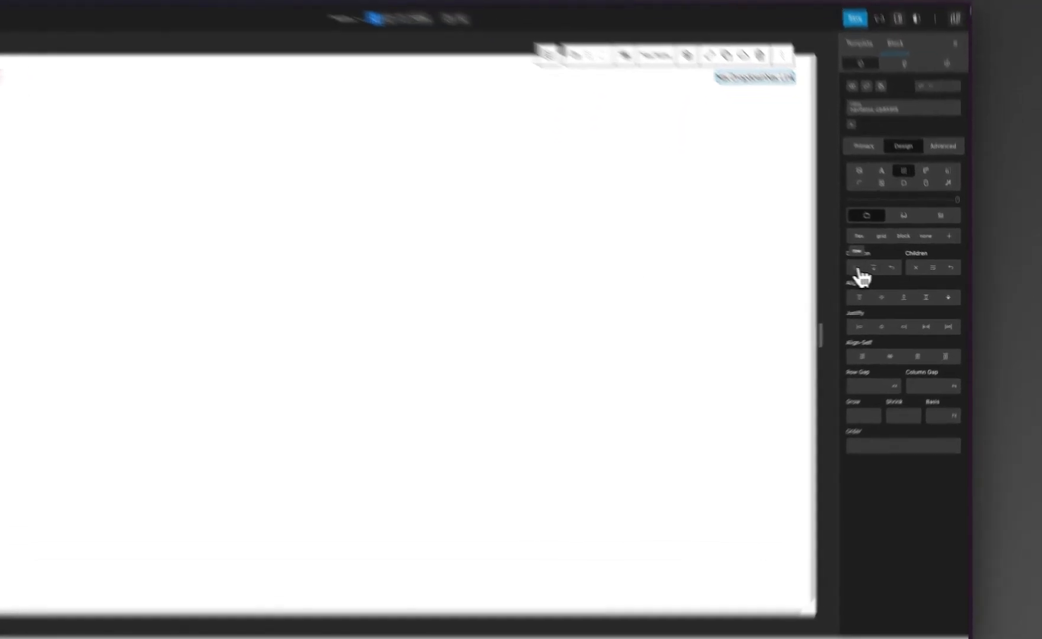
left_click(858, 269)
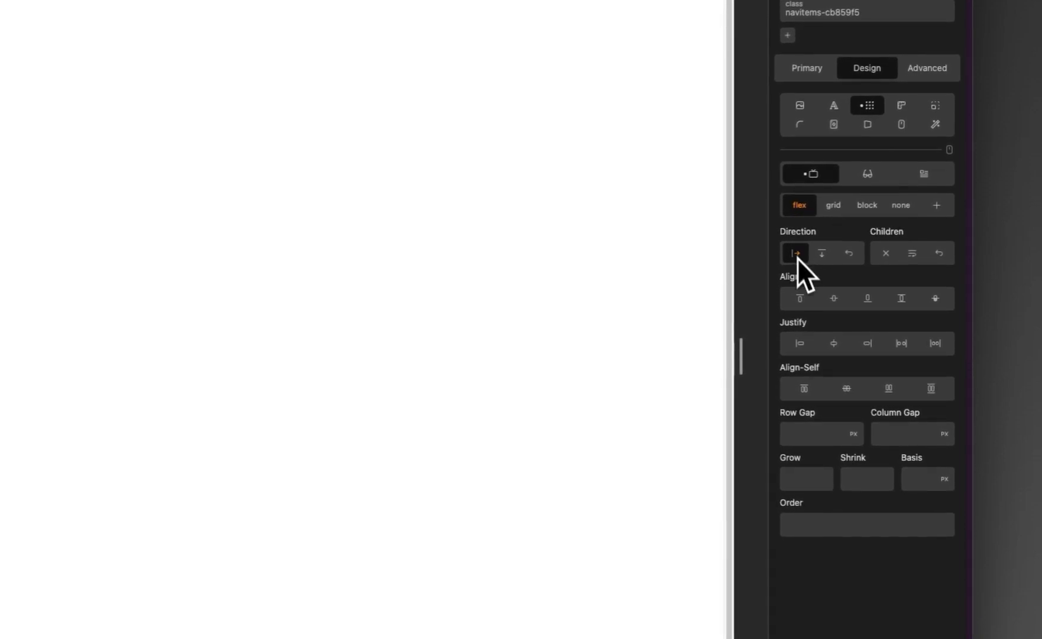
left_click(839, 300)
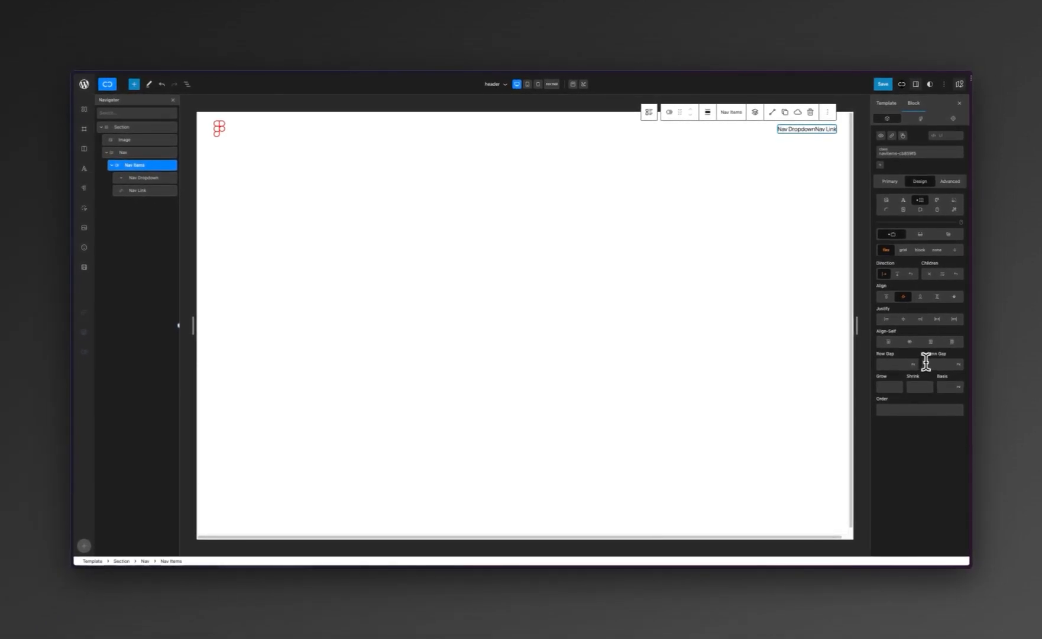
left_click(927, 363)
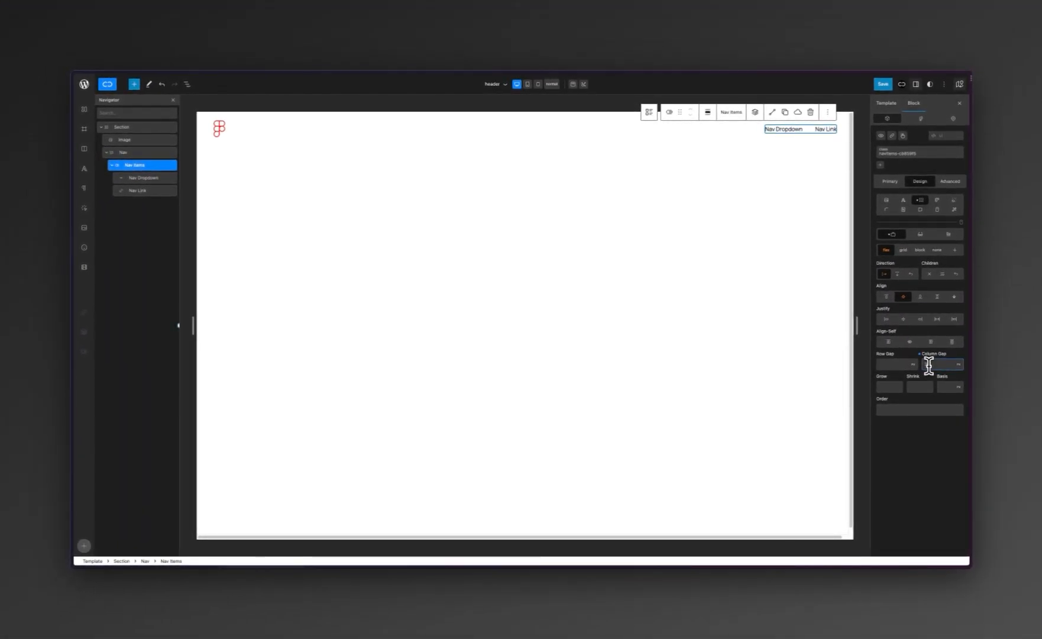
type("30")
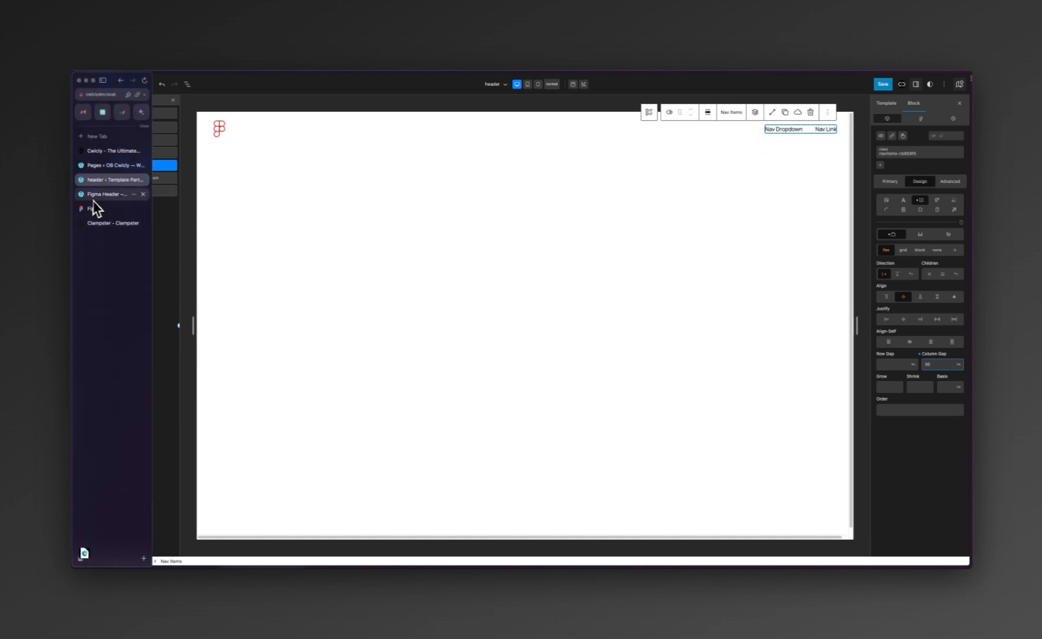
Switch to the Figma website, examine its header links and dropdown menus, and return to the header template part editor.
left_click(94, 207)
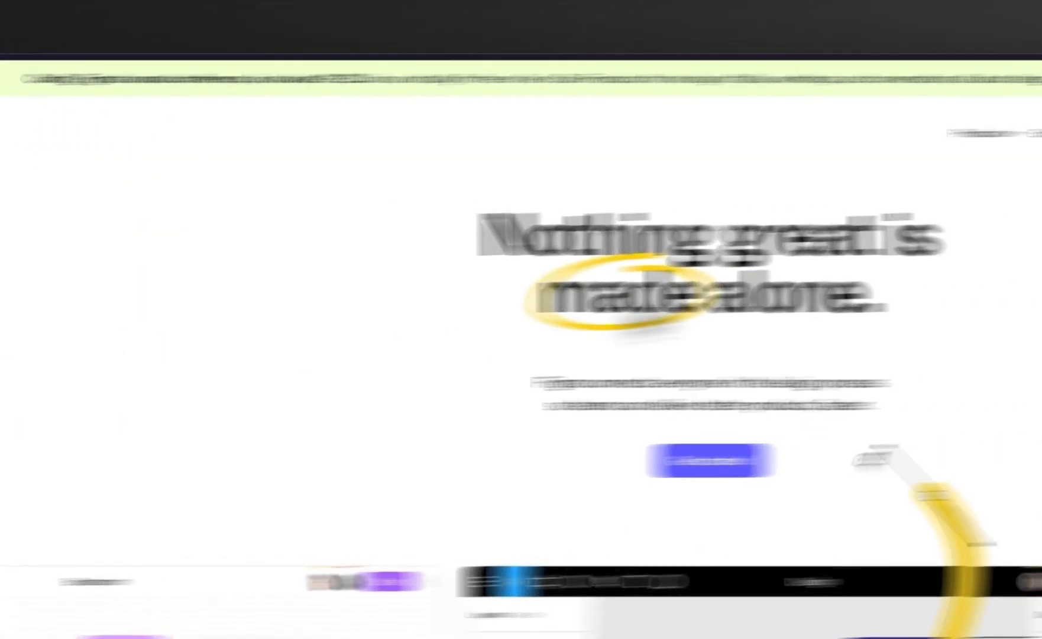
mouse_move(655, 114)
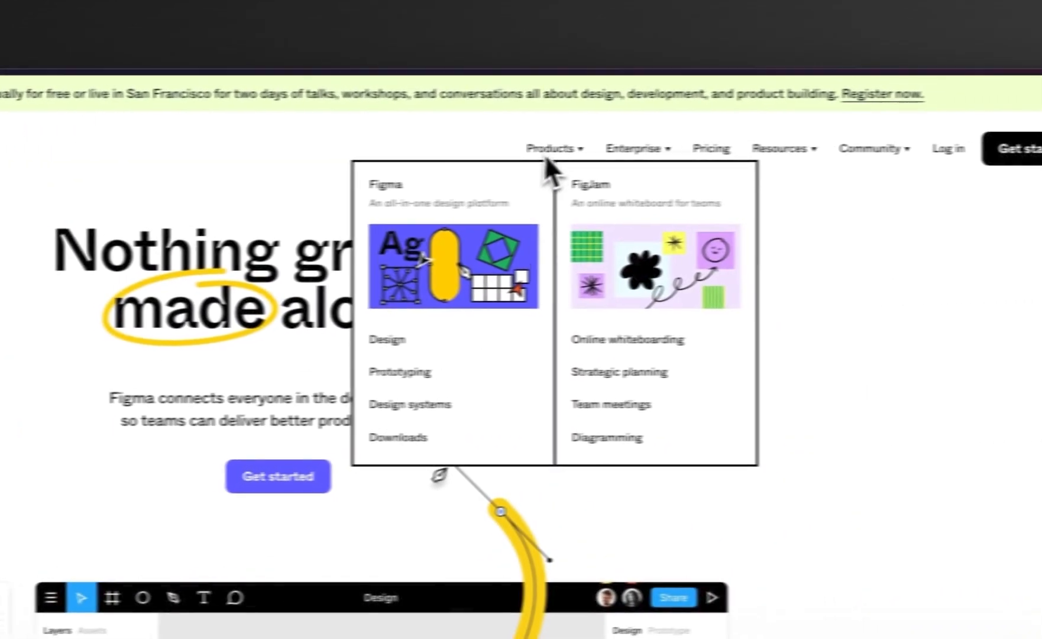
mouse_move(644, 149)
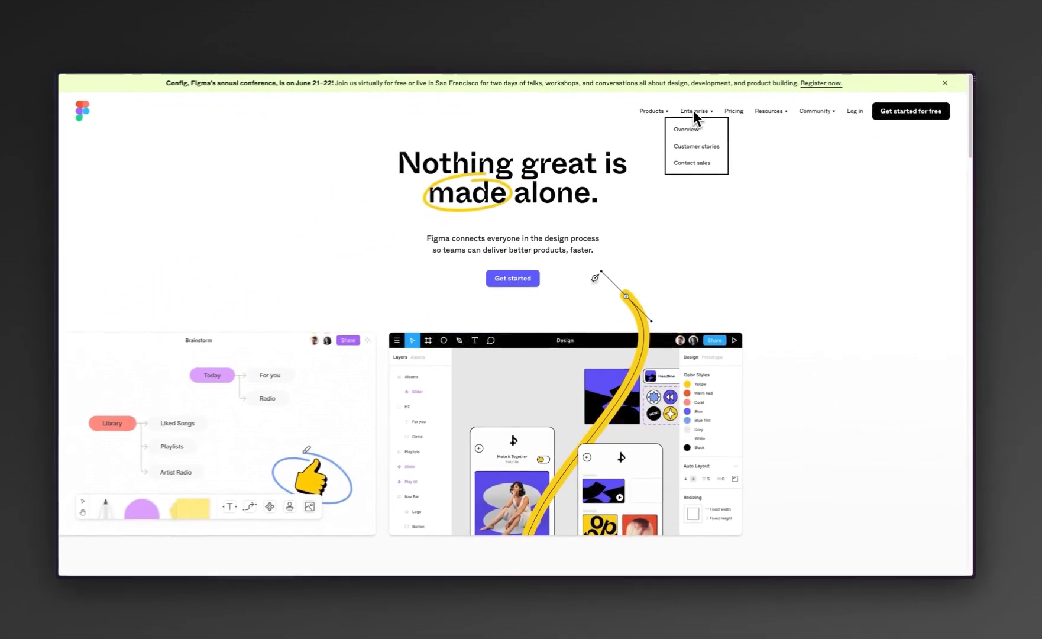
mouse_move(771, 112)
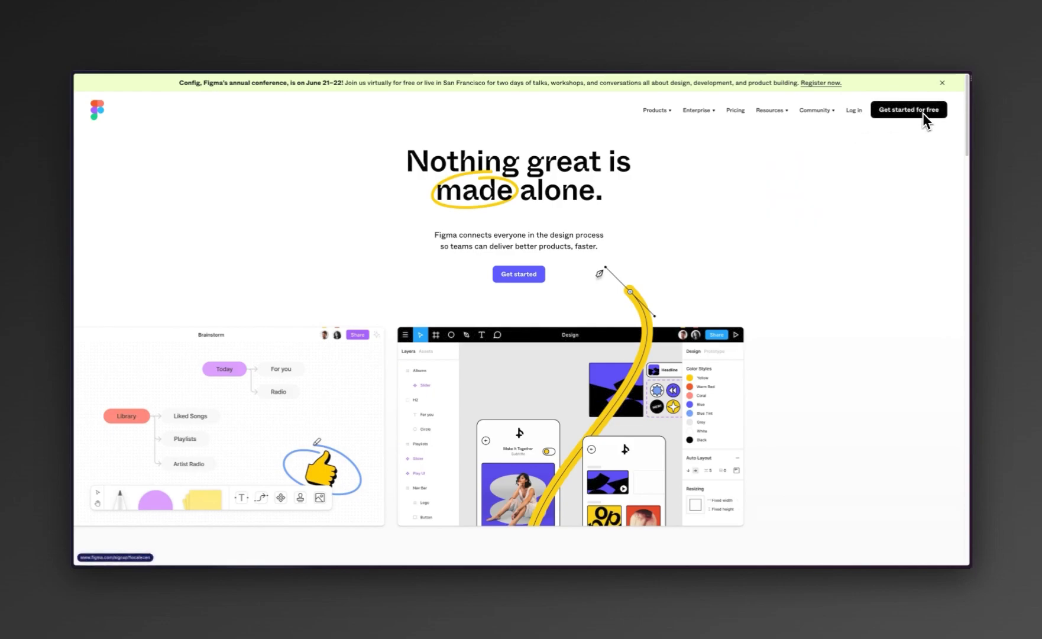
mouse_move(712, 113)
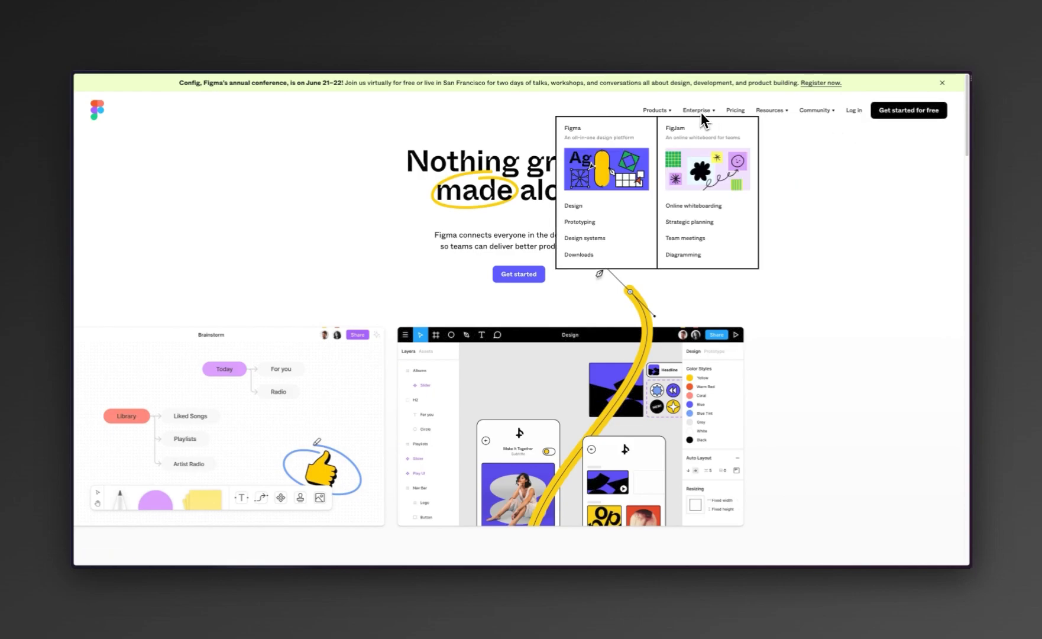
mouse_move(803, 116)
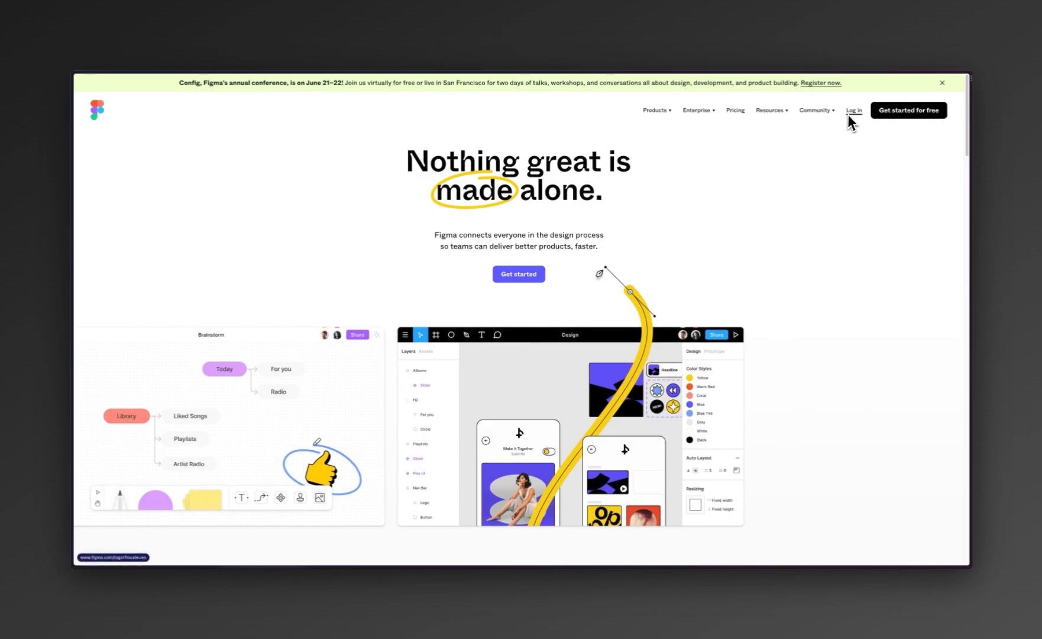
mouse_move(668, 116)
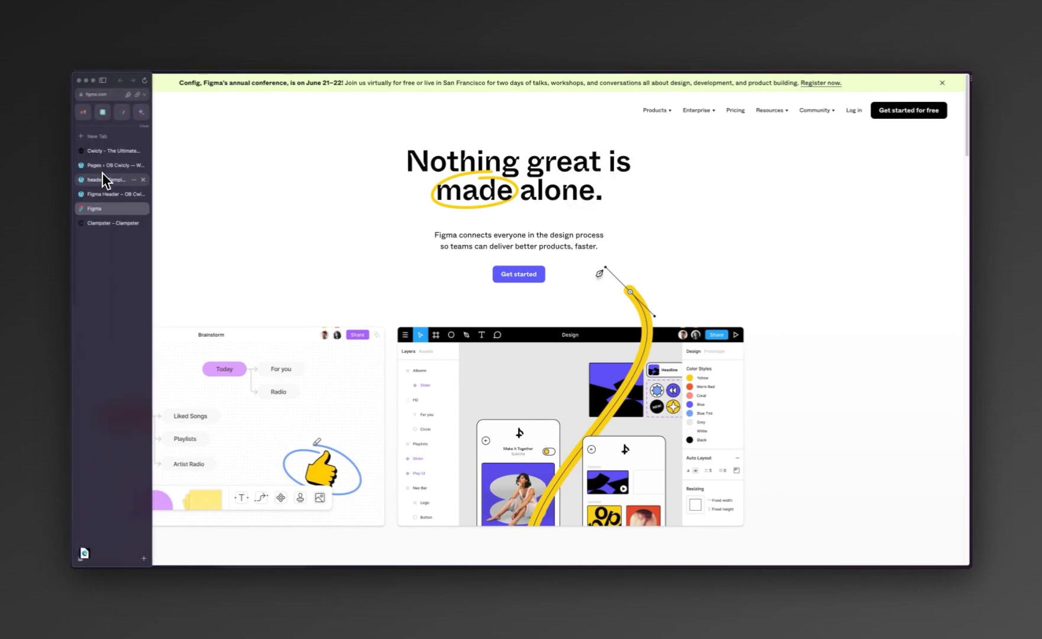
left_click(103, 176)
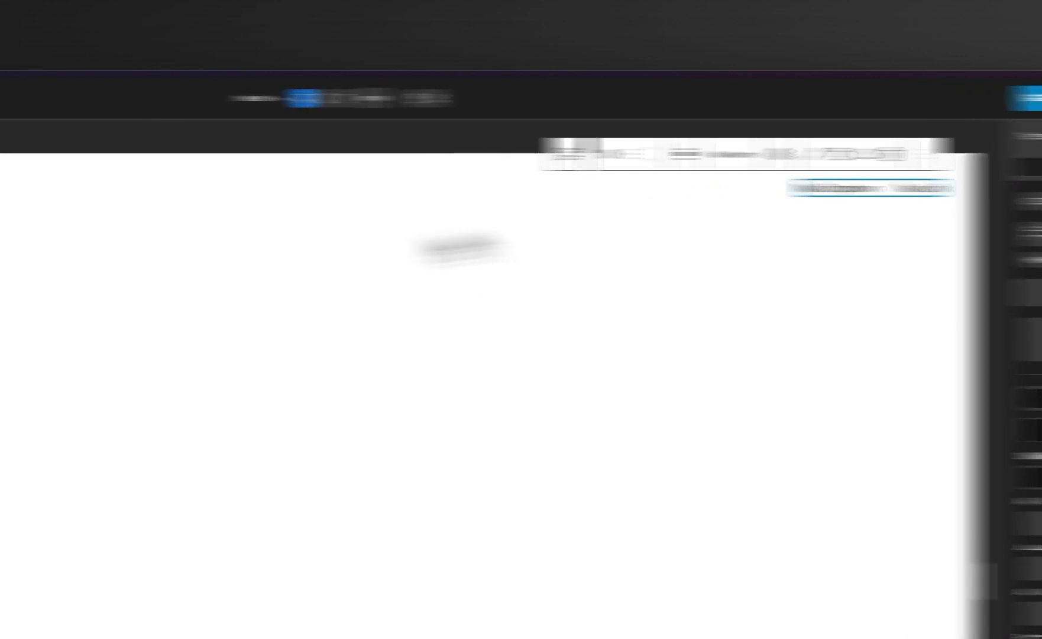
Set the Nav Dropdown's menu title to "Products" and enable custom content for it.
left_click(200, 297)
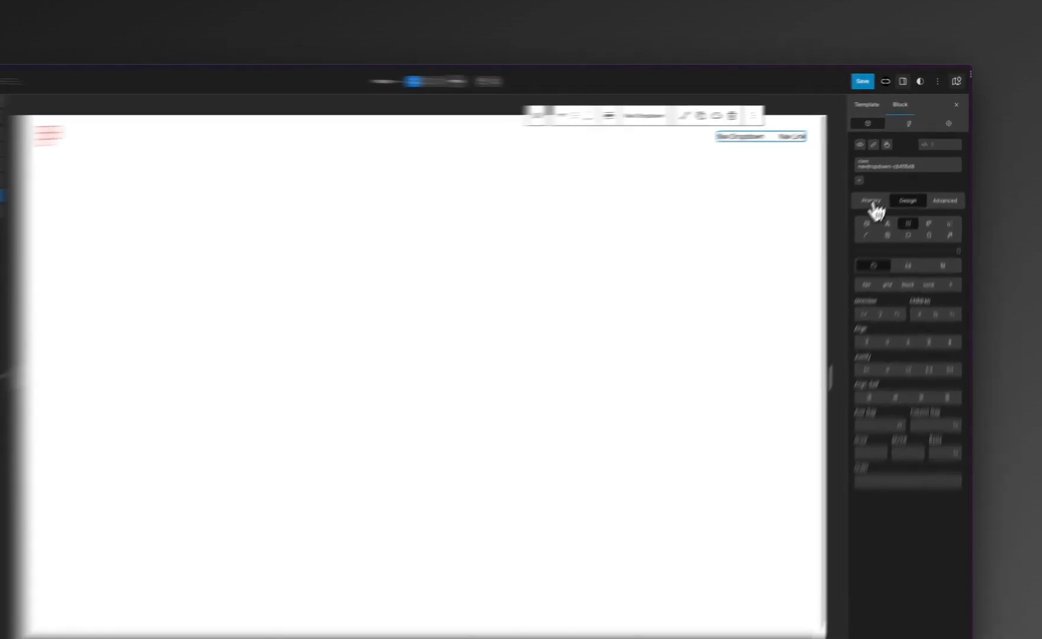
left_click(871, 202)
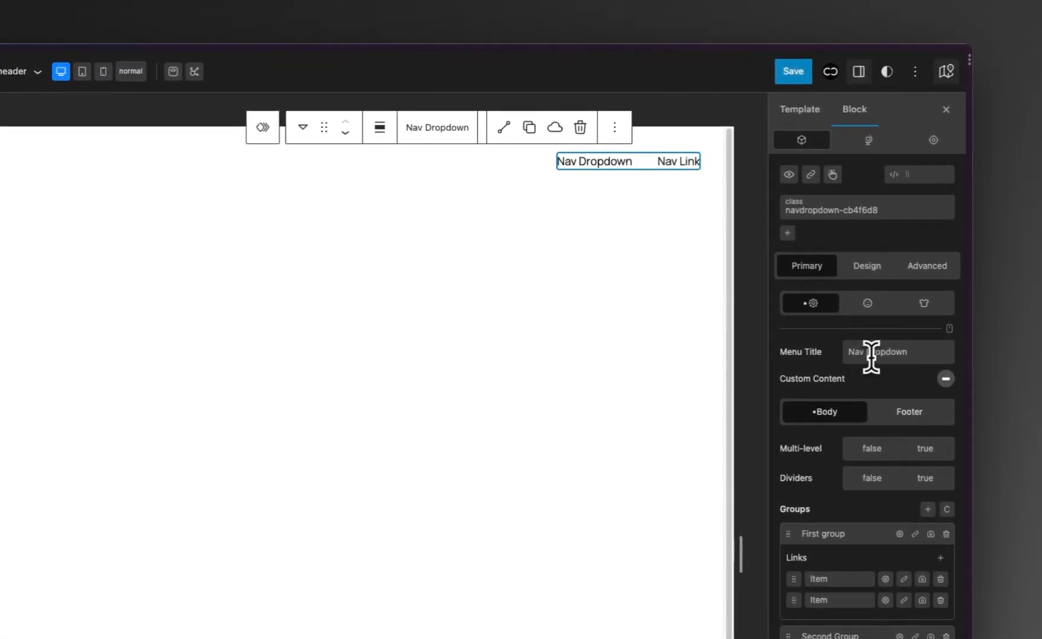
triple_click(870, 354)
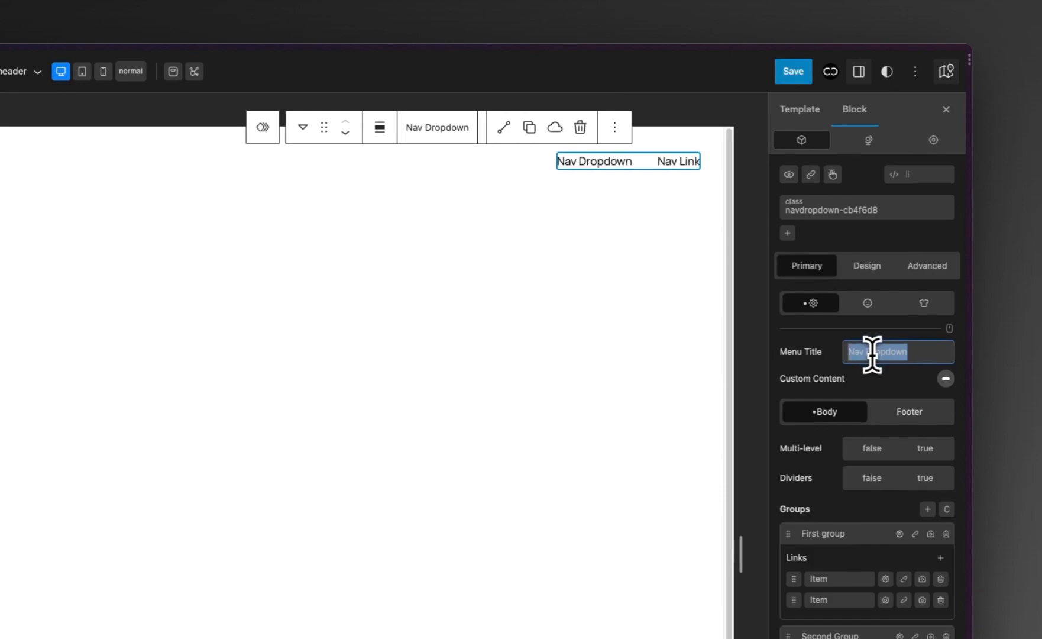
type("Product")
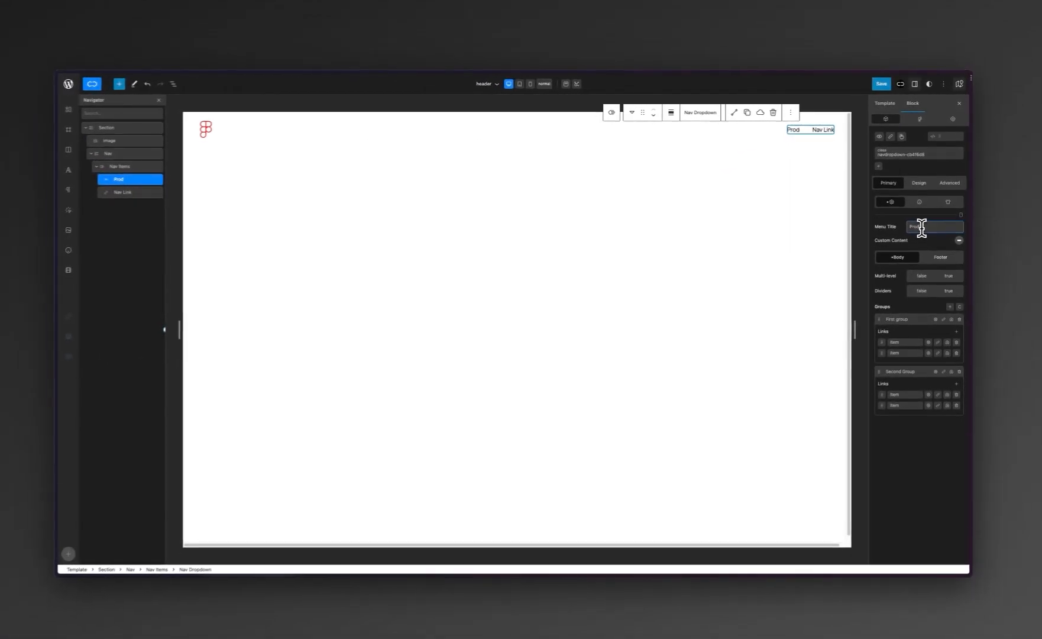
type("s")
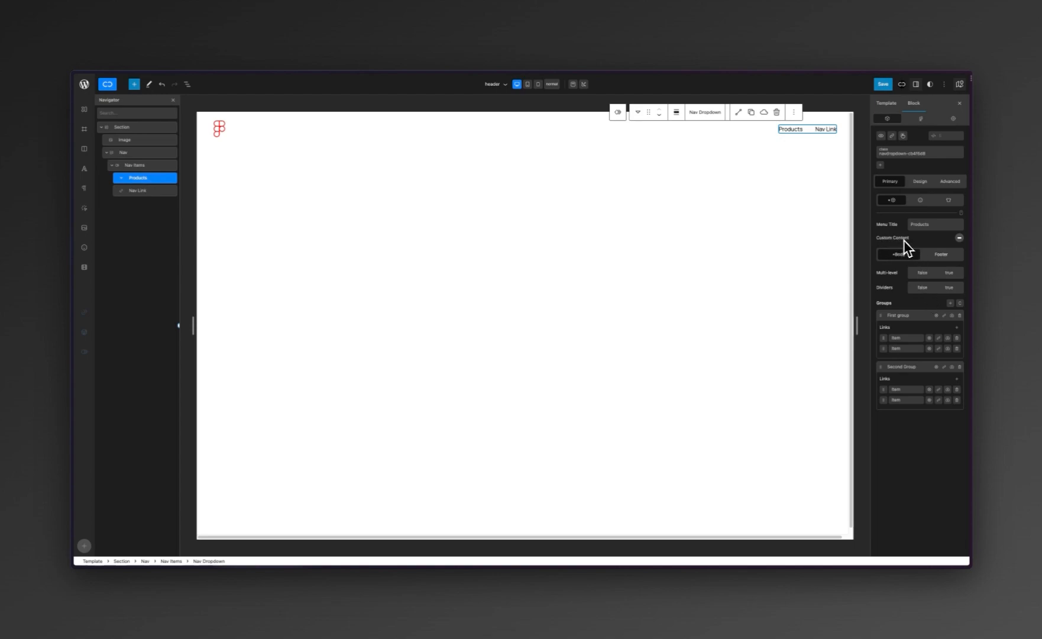
left_click(960, 237)
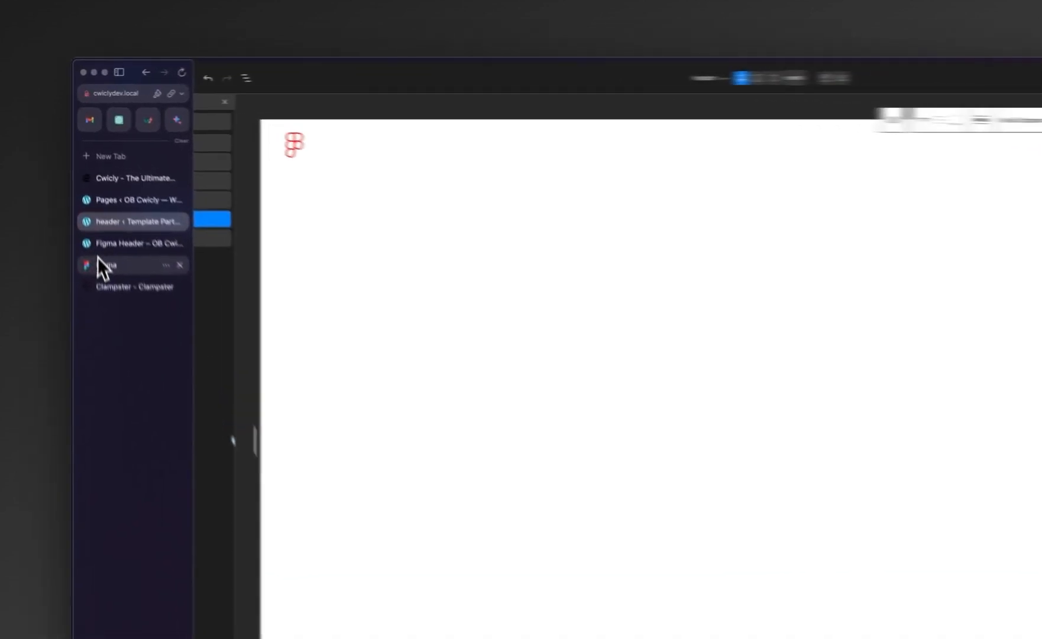
Check the Products dropdown on the Figma website, and insert a two-column Columns block inside the Products dropdown in the header template part.
left_click(91, 206)
mouse_move(659, 141)
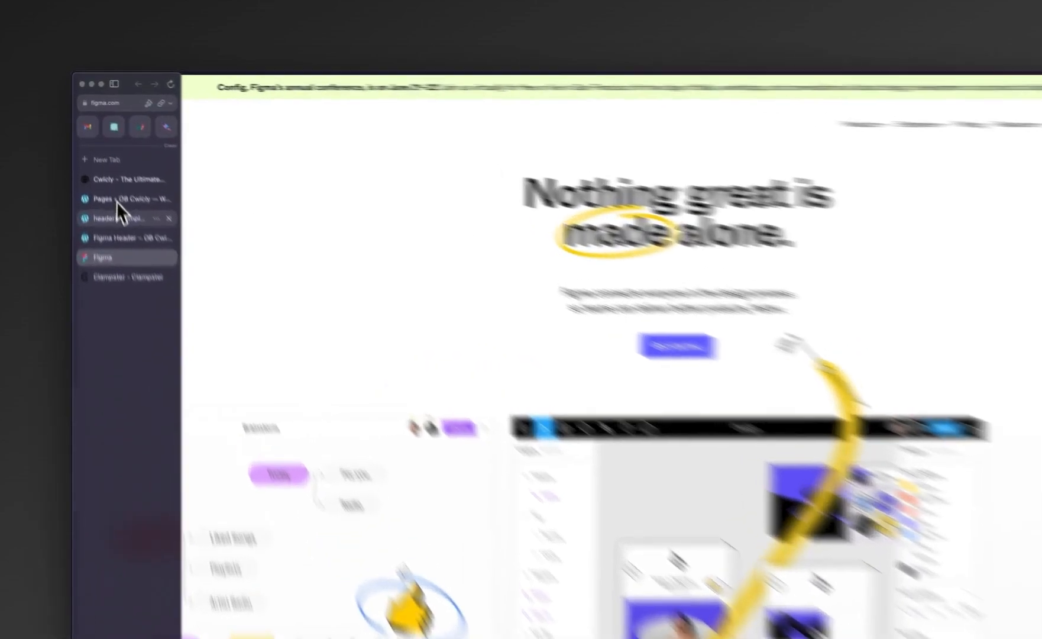
left_click(101, 179)
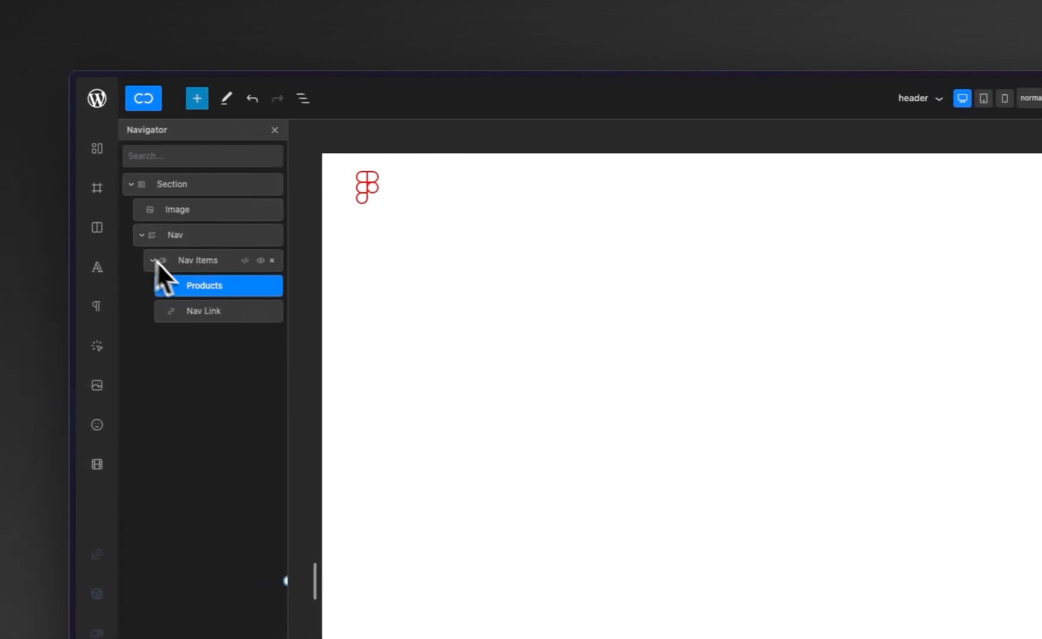
left_click(180, 312)
left_click(182, 292)
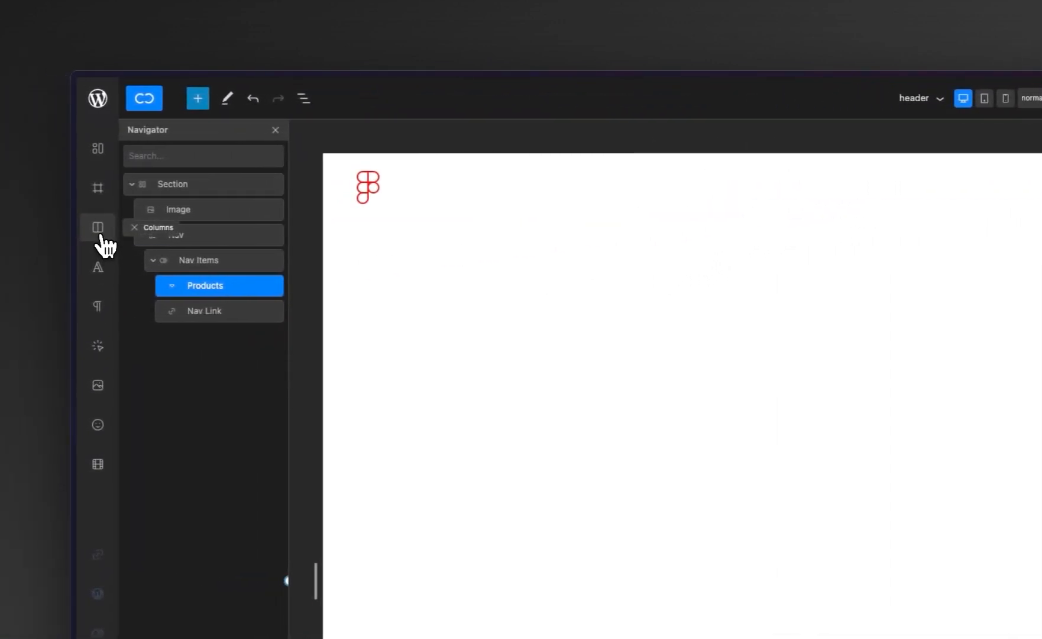
left_click(97, 237)
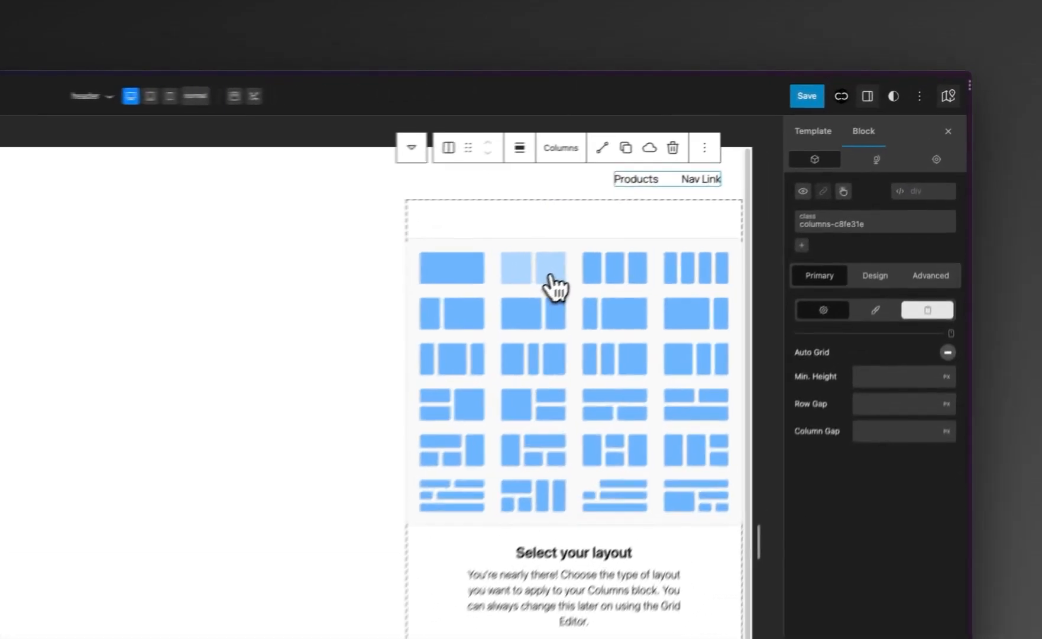
left_click(744, 183)
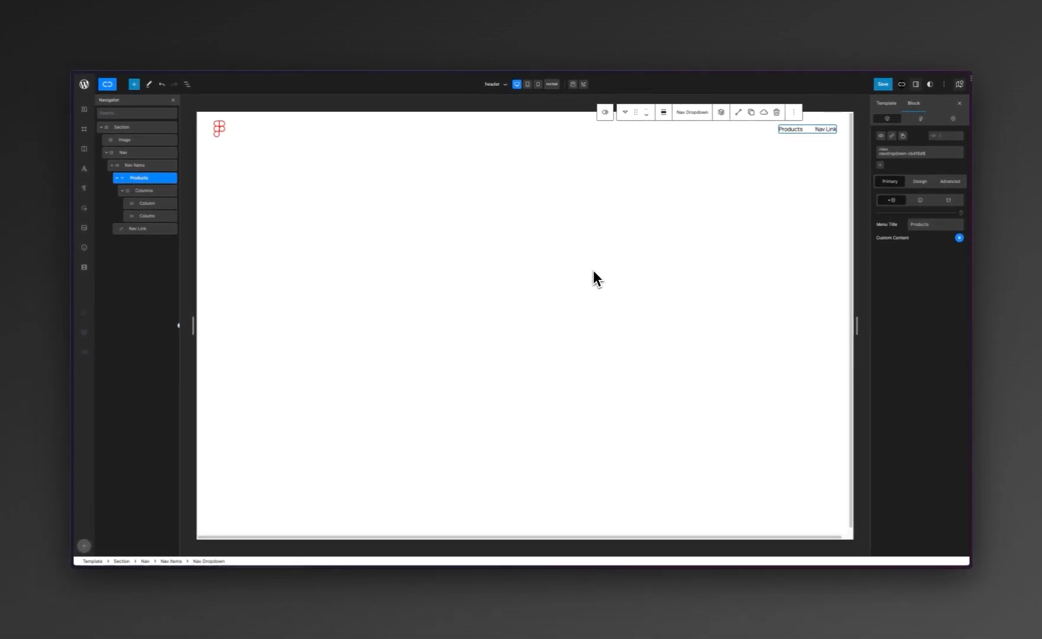
Consult the Figma website's Products menu, and add a Heading reading "Figma" to the first column of the Products dropdown.
mouse_move(83, 186)
left_click(92, 213)
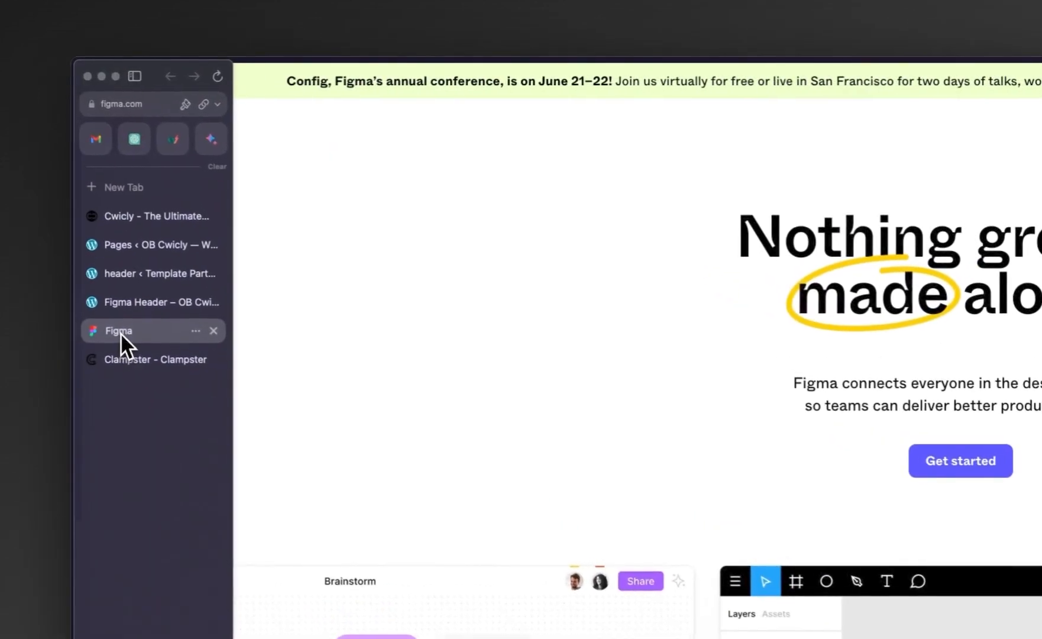
left_click_drag(120, 333, 125, 307)
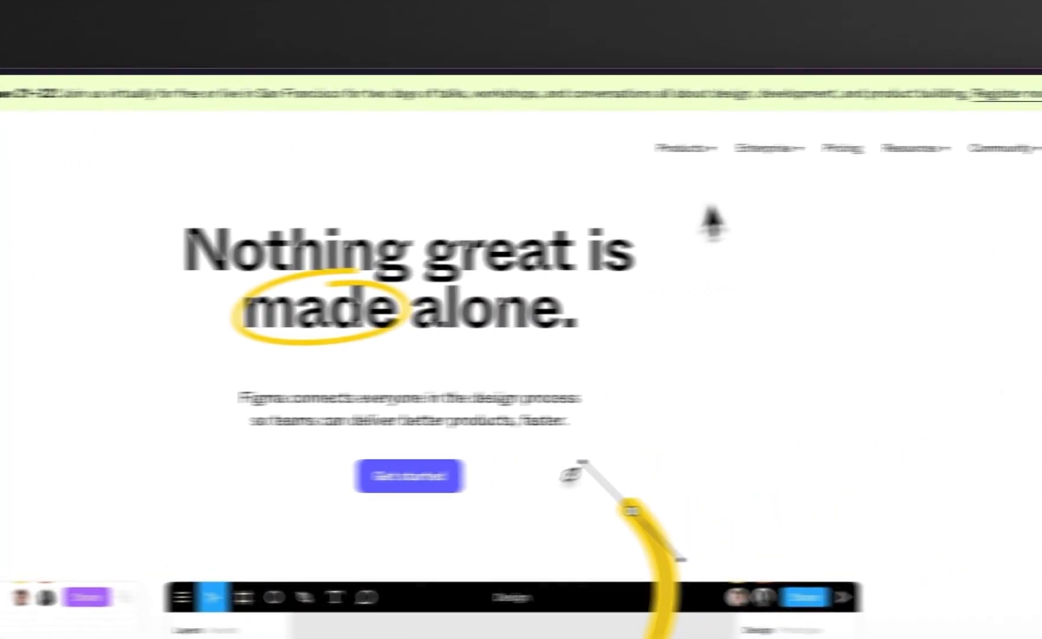
mouse_move(586, 156)
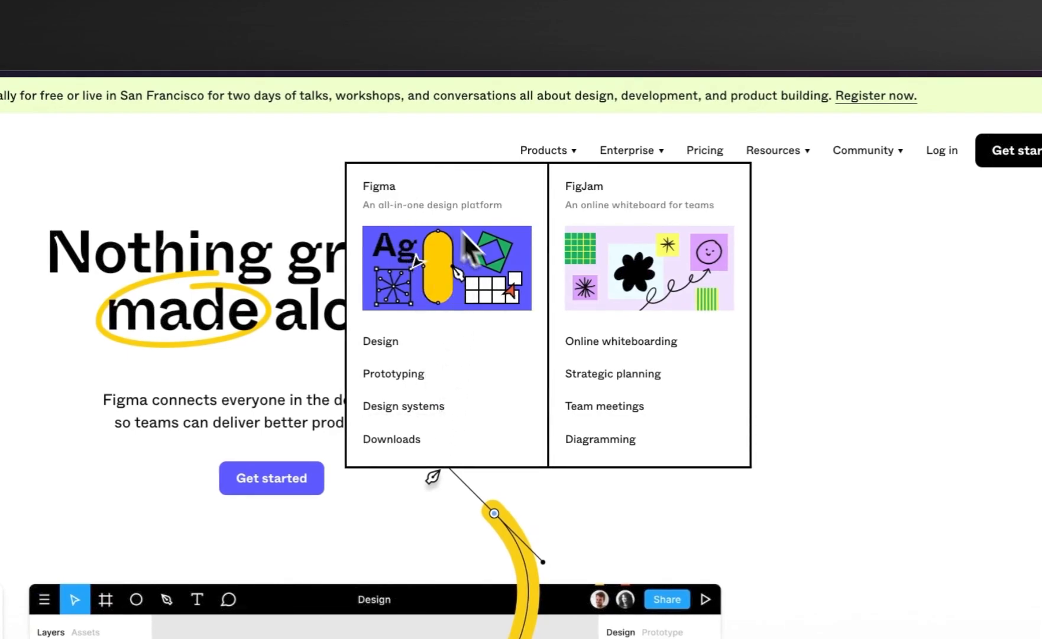
left_click(102, 293)
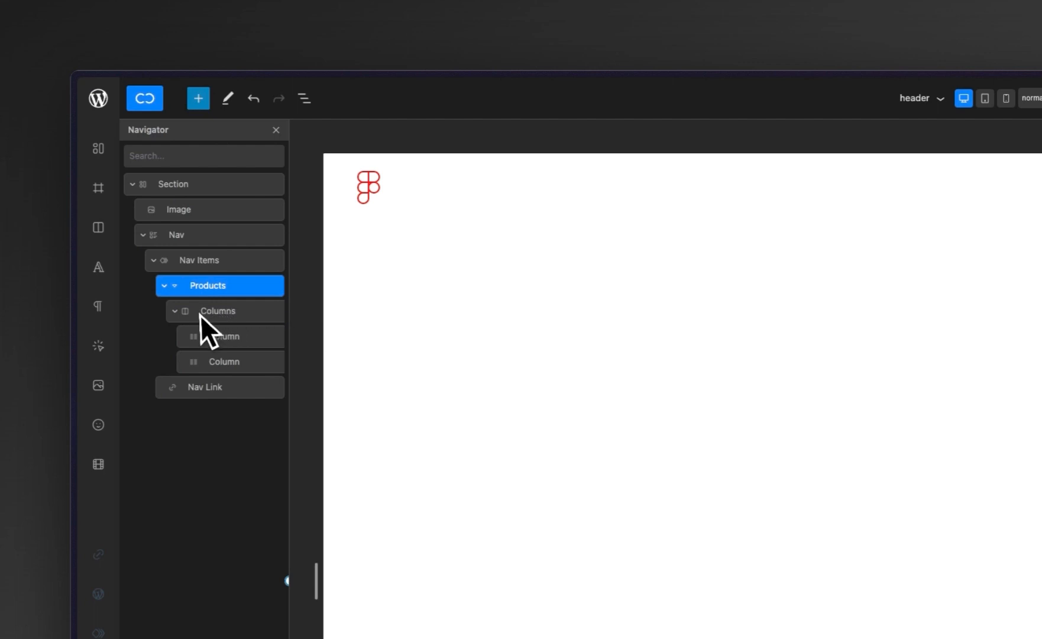
left_click(211, 339)
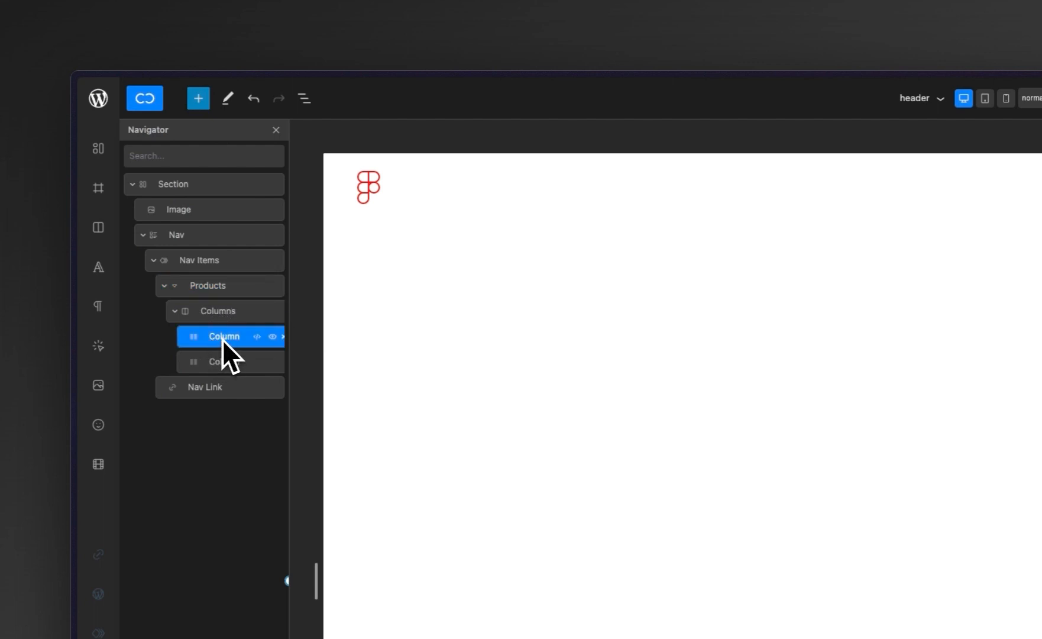
left_click(100, 275)
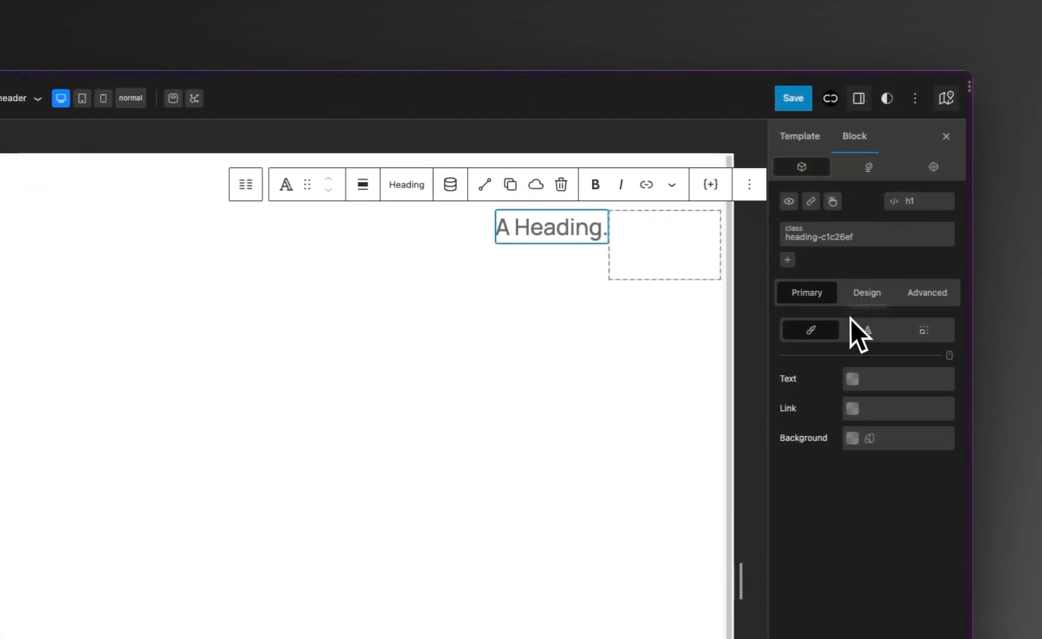
left_click(866, 331)
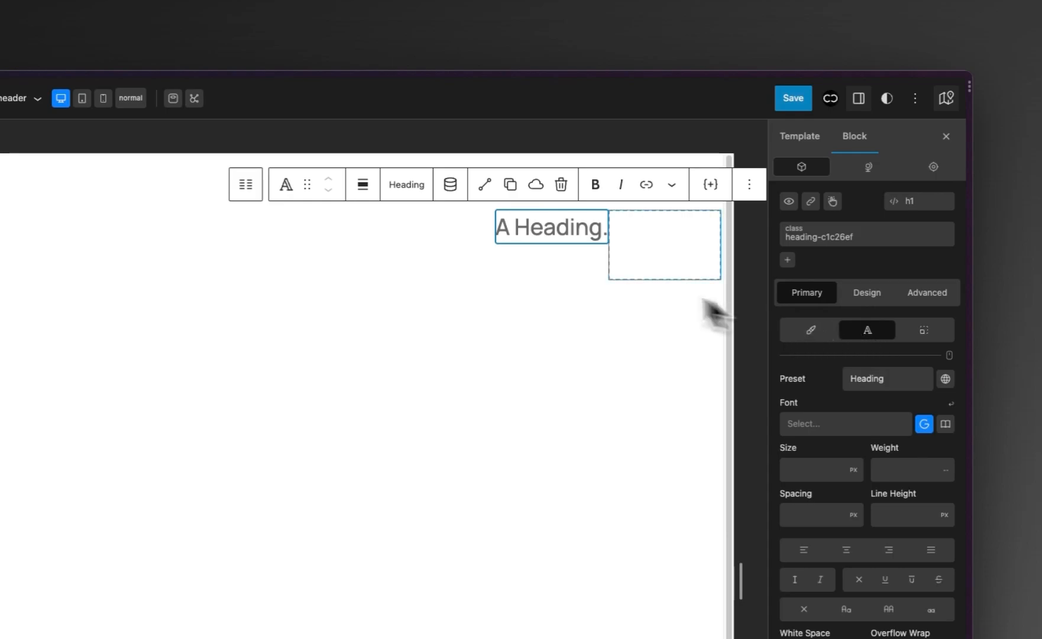
left_click(542, 232)
type("Figma")
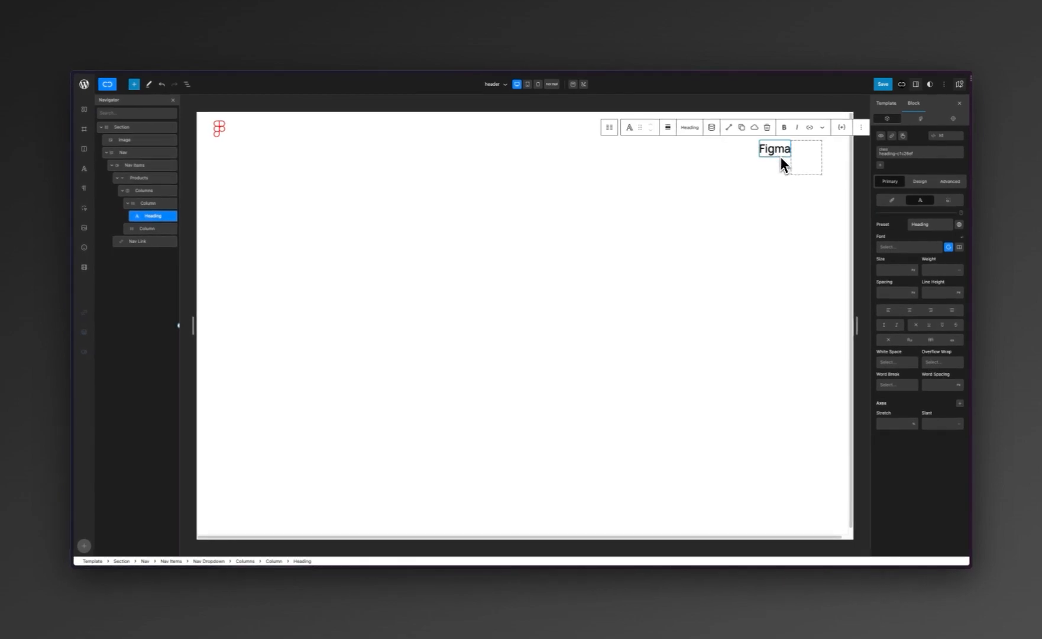
Check the Products menu on the Figma website again, and wrap the "Figma" heading in a Div back in the header editor.
mouse_move(87, 228)
left_click(94, 196)
mouse_move(664, 112)
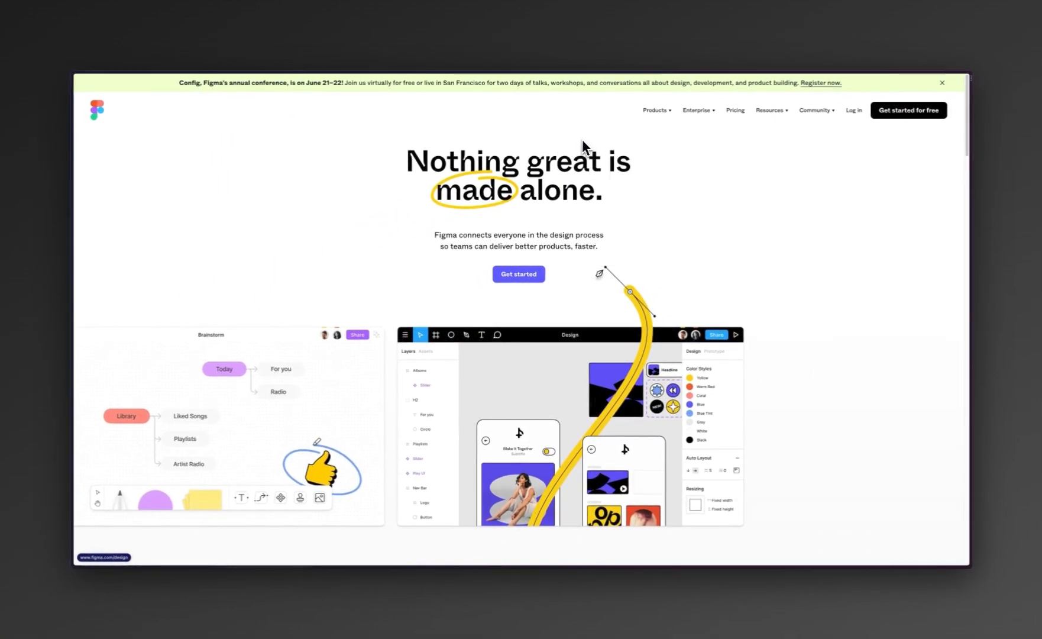
left_click(109, 180)
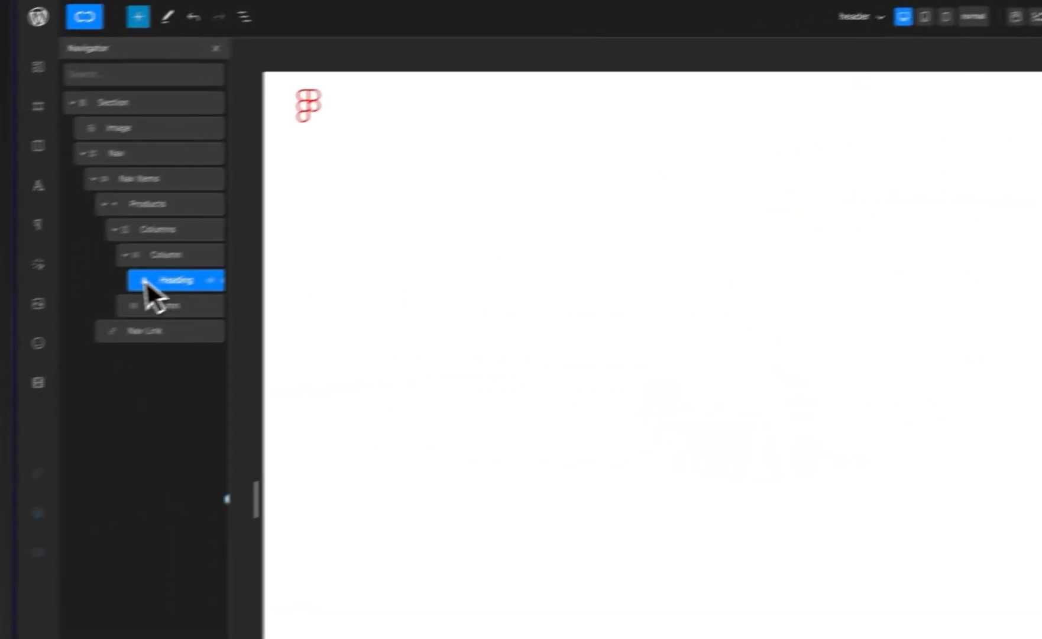
right_click(148, 281)
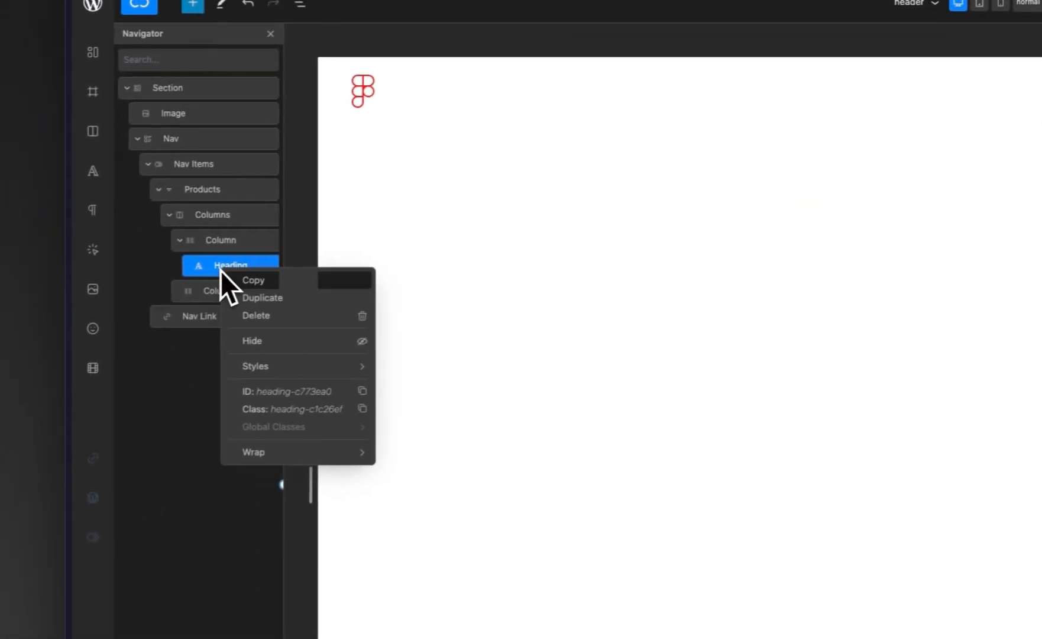
mouse_move(277, 454)
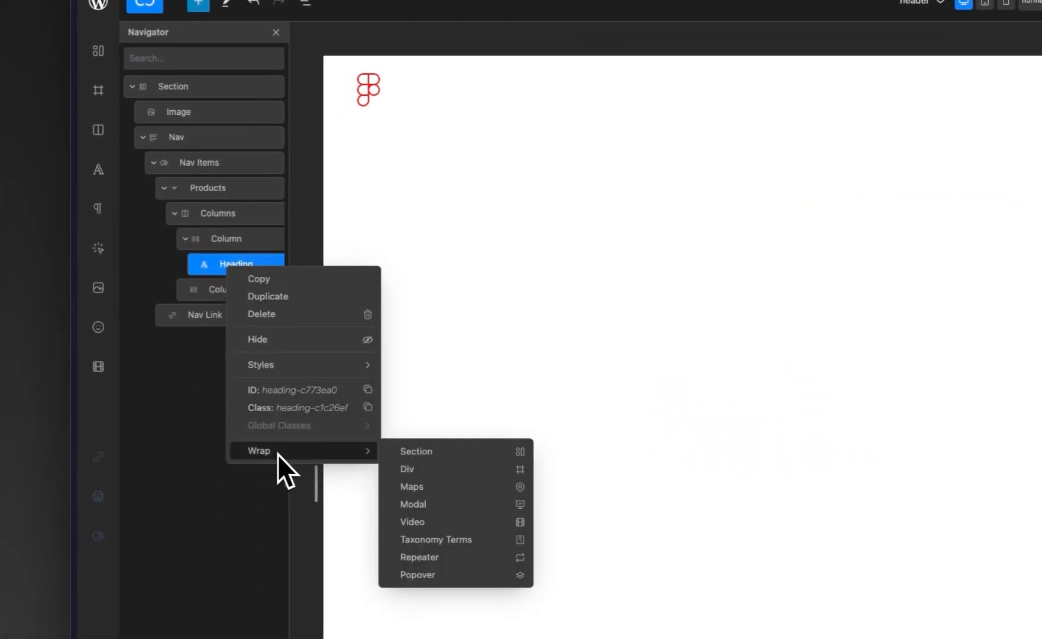
left_click(443, 469)
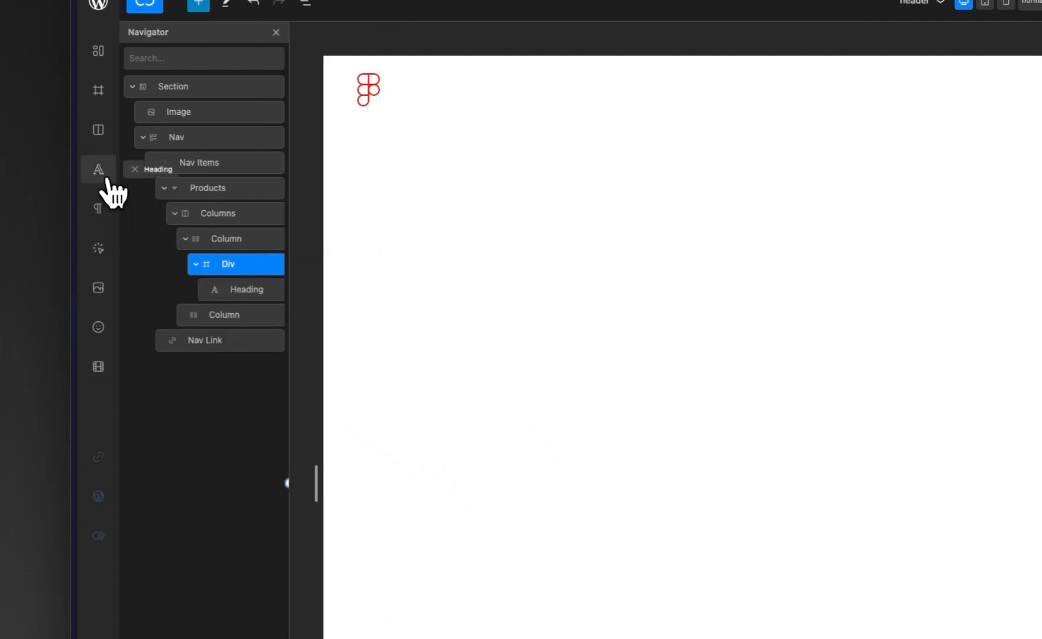
Add a Paragraph below the heading in the Div, reading "An all in one design platform" after the Figma website's Products menu.
left_click(104, 212)
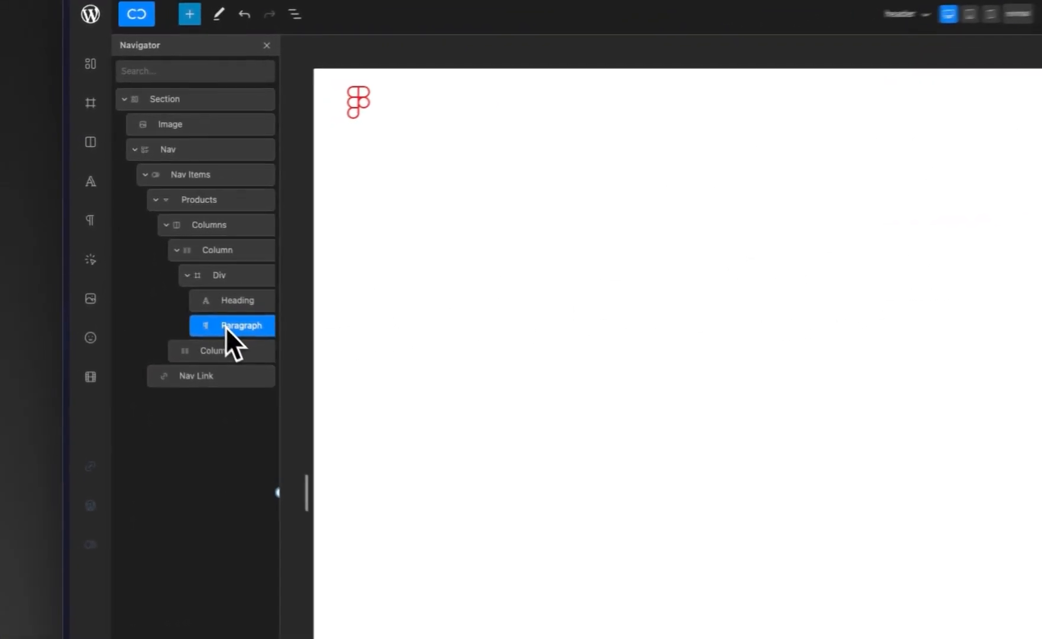
mouse_move(81, 269)
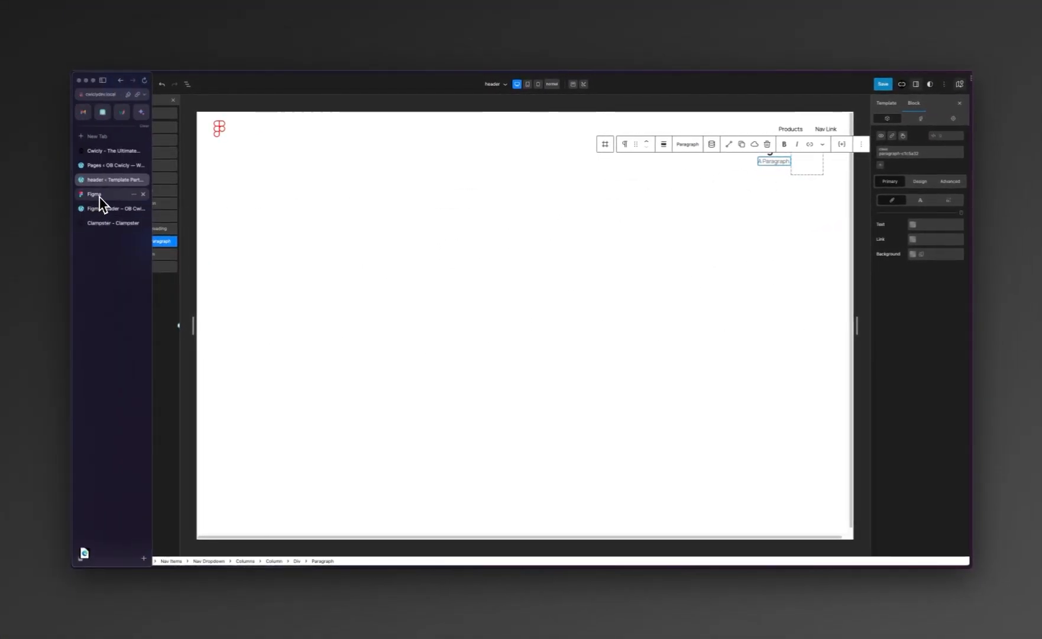
left_click(100, 198)
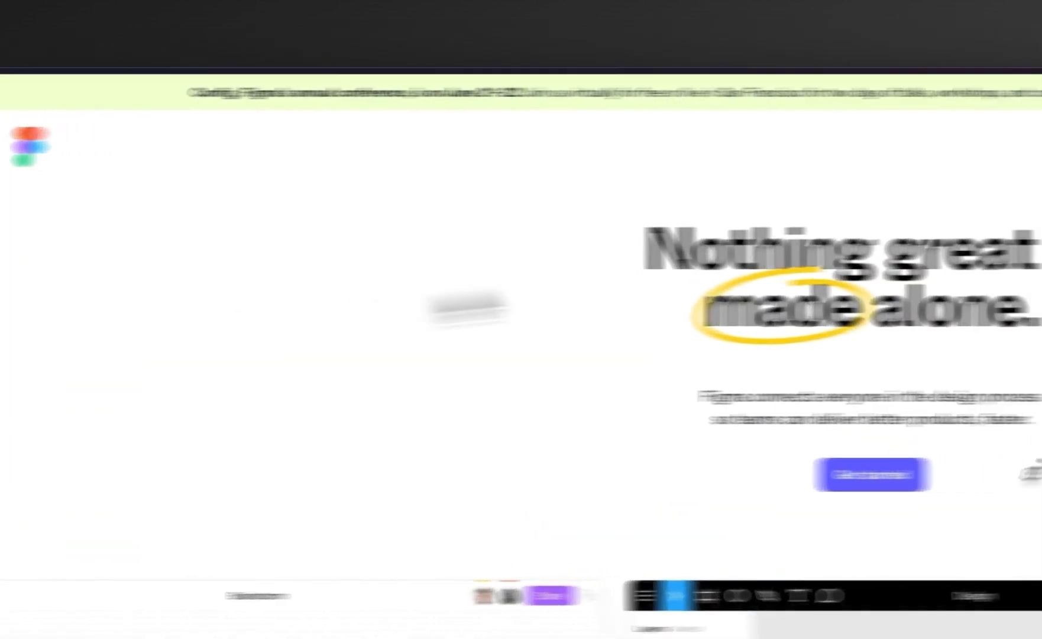
mouse_move(749, 154)
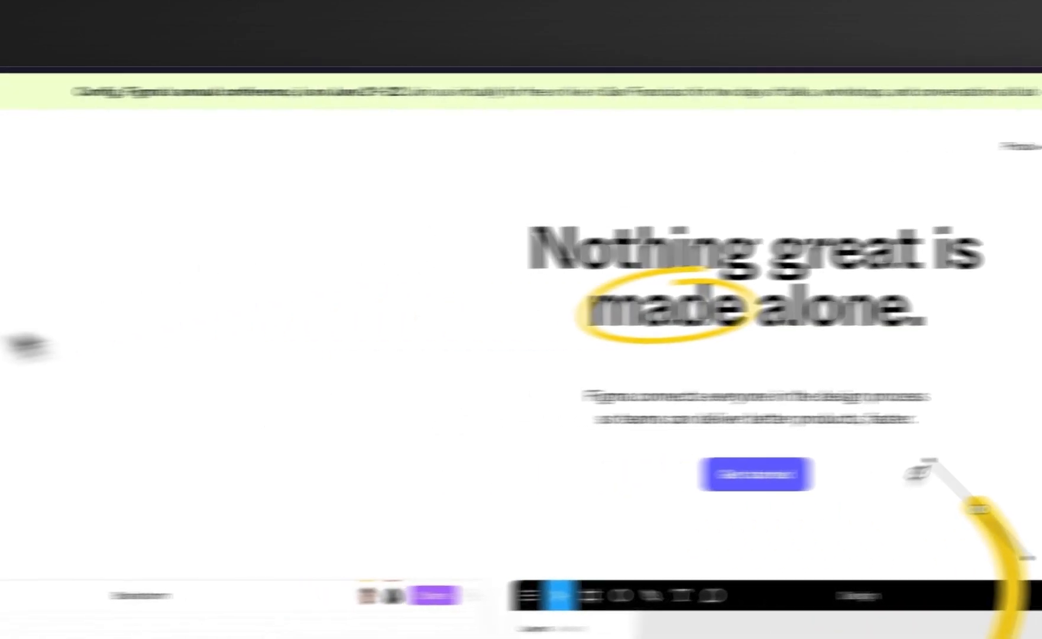
left_click(115, 339)
left_click(133, 283)
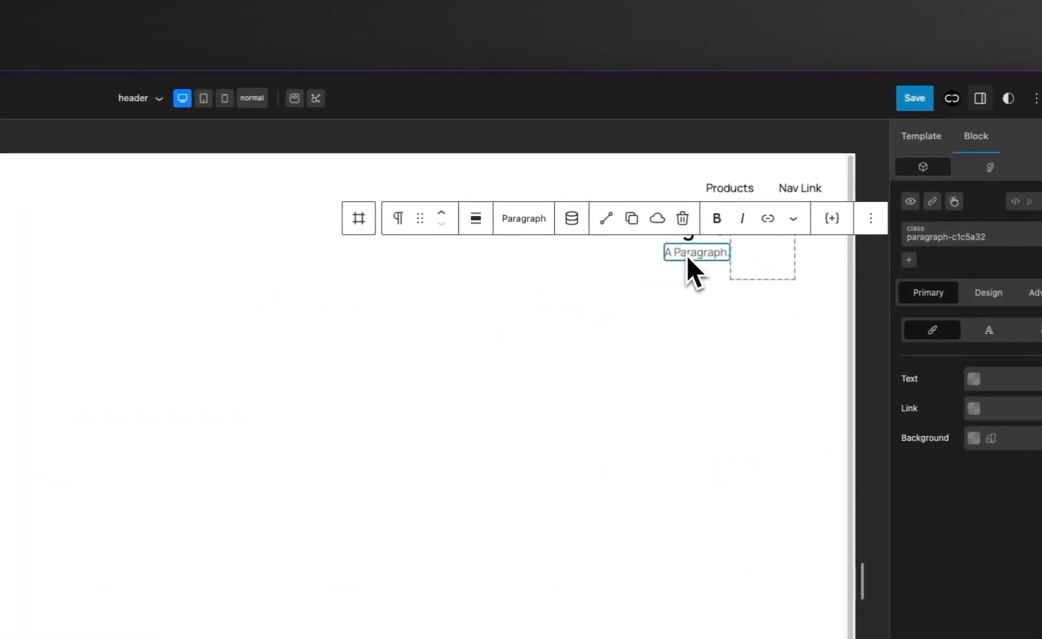
type("An all in")
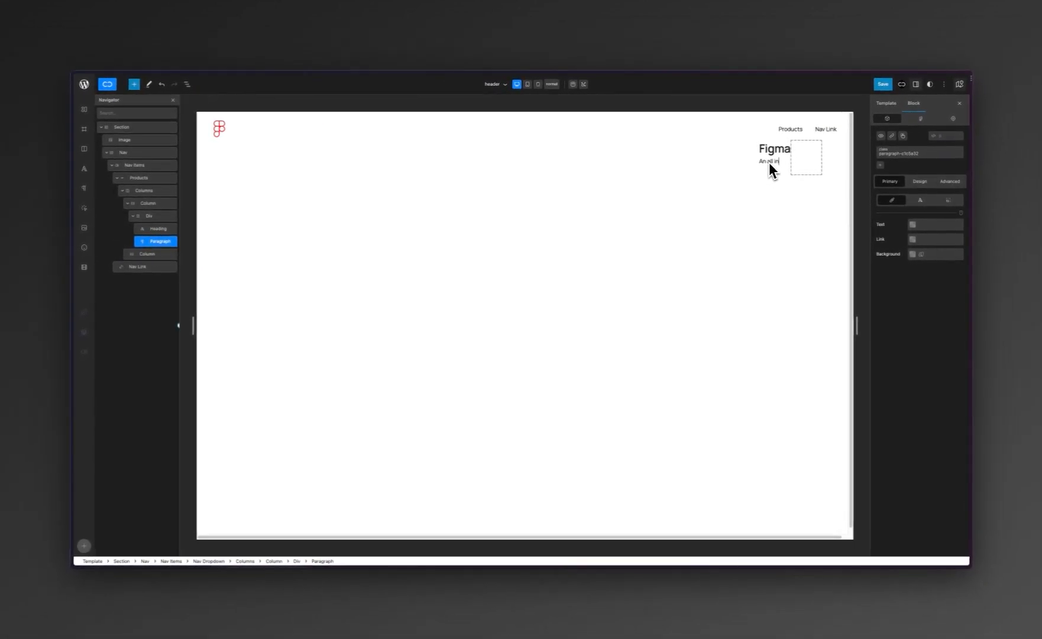
type(" one design platform")
Compare the wording with the Figma website's Products menu and hyphenate the paragraph to read "An all-in-one design platform".
left_click(83, 197)
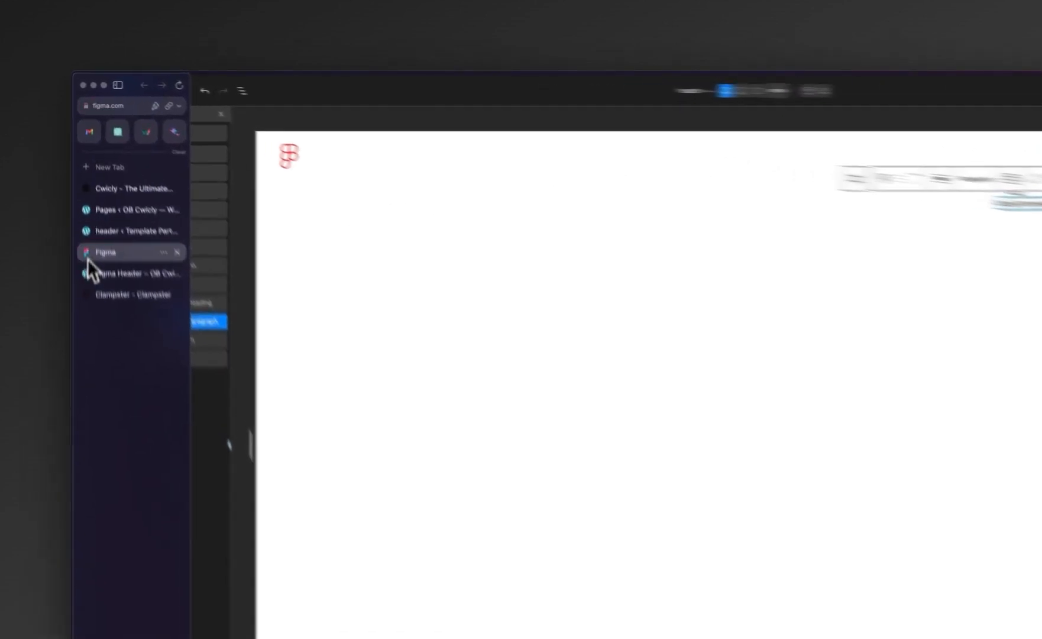
mouse_move(712, 161)
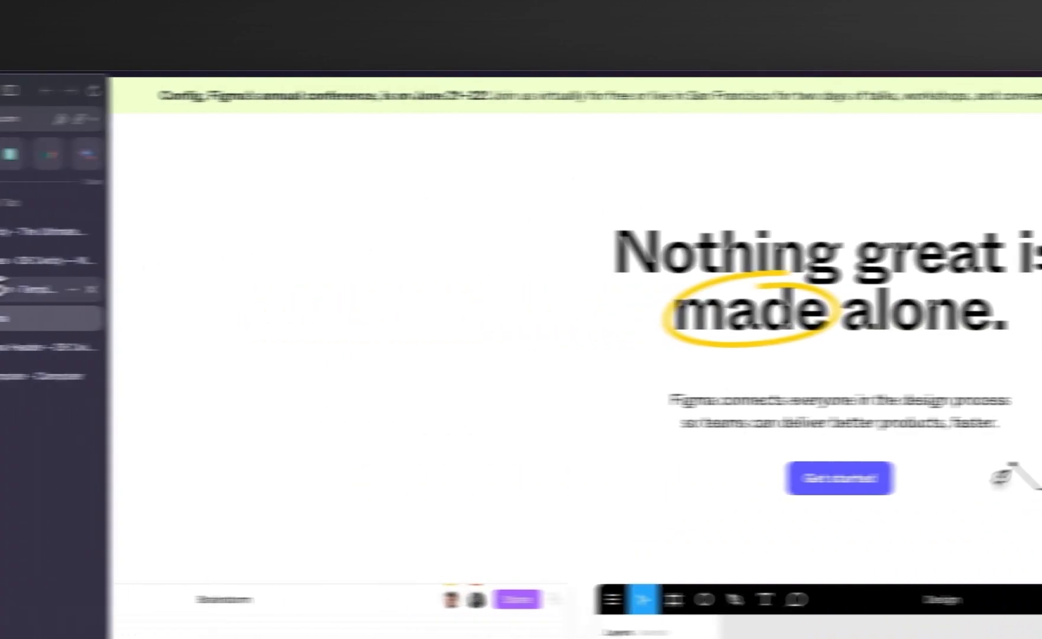
left_click(35, 290)
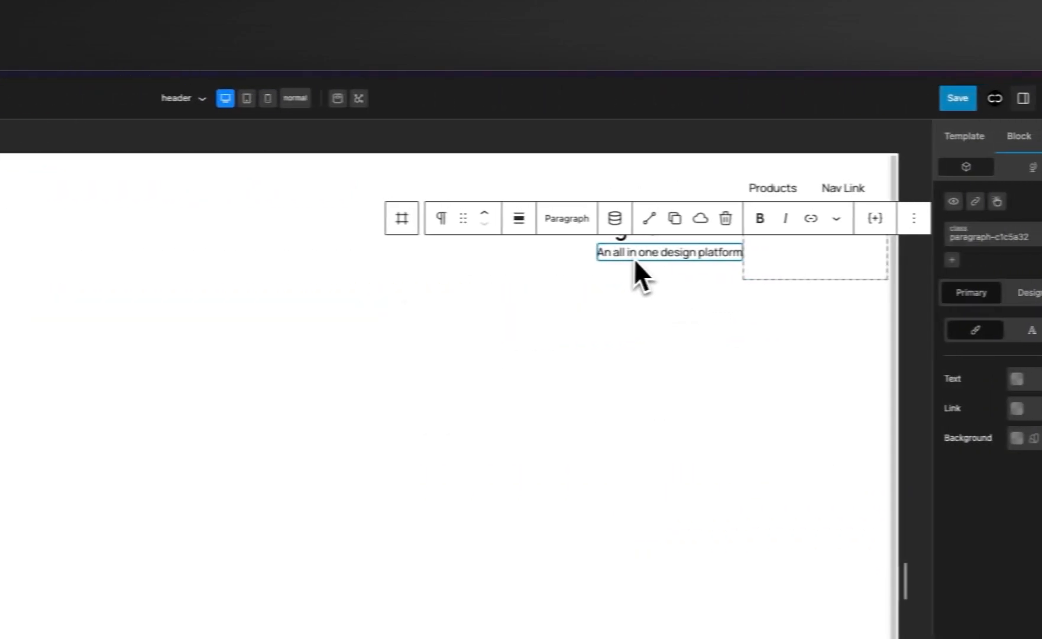
left_click(629, 253)
key("BackSpace")
type("-")
key("Right")
key("Right")
key("Right")
key("BackSpace")
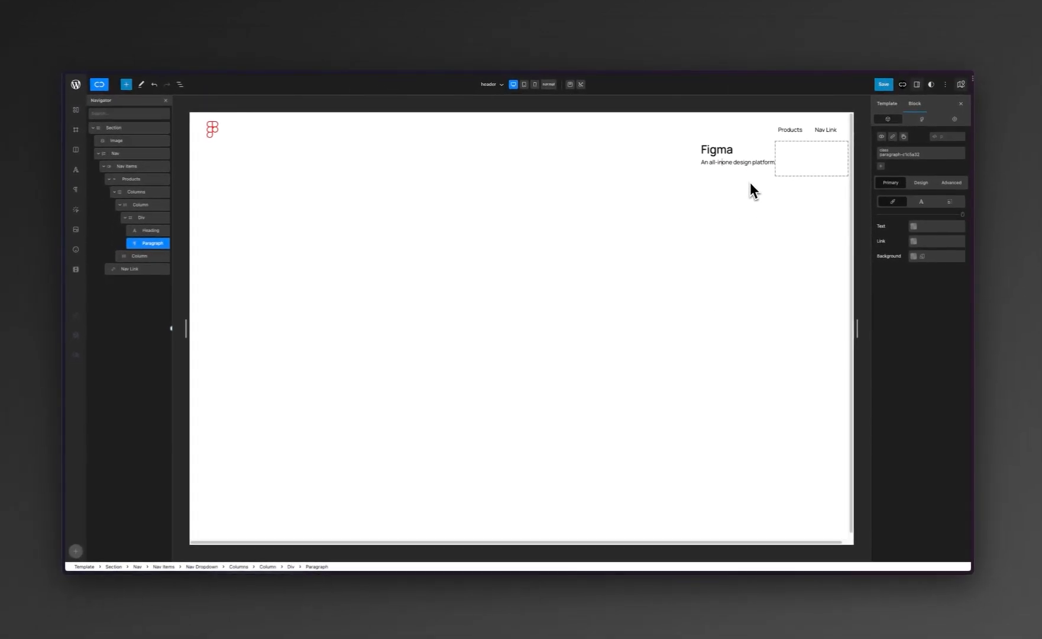
type("-")
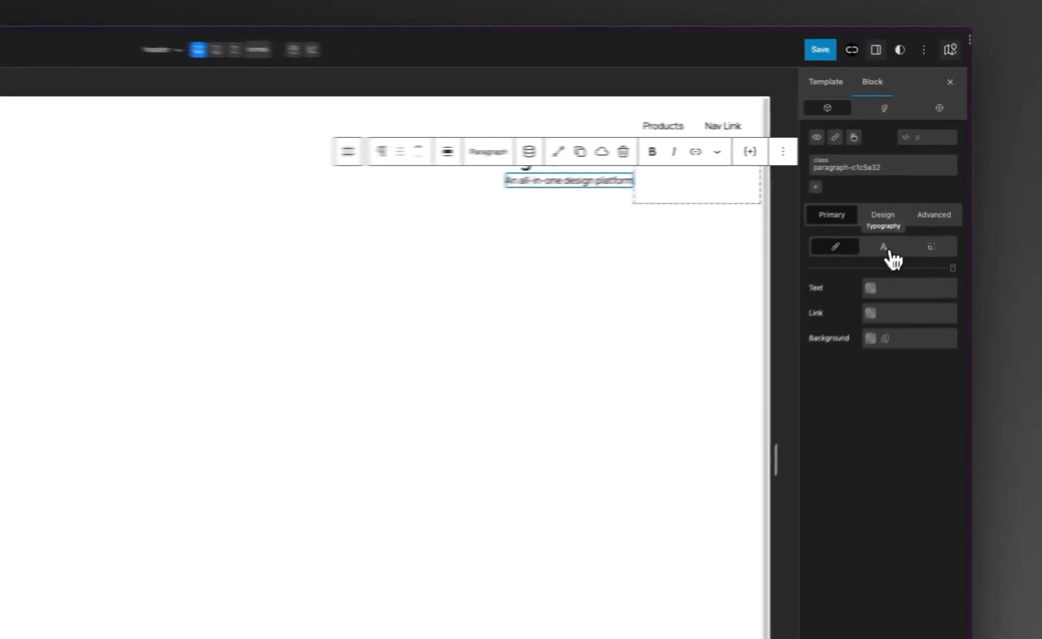
Set the font size of the "An all-in-one design platform" paragraph to 14 px.
left_click(920, 200)
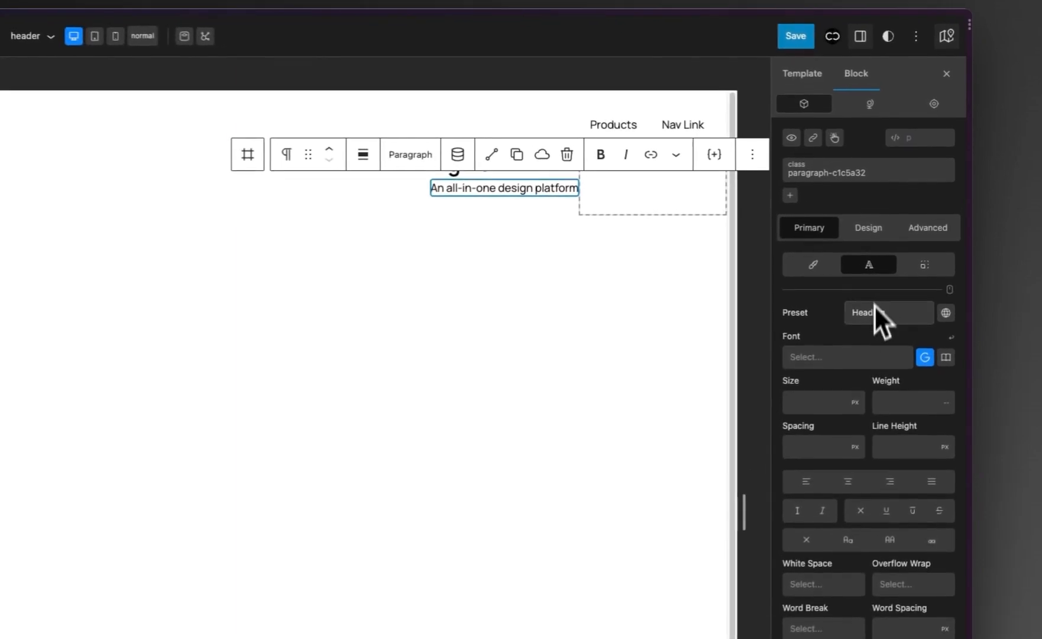
left_click(825, 403)
type("1")
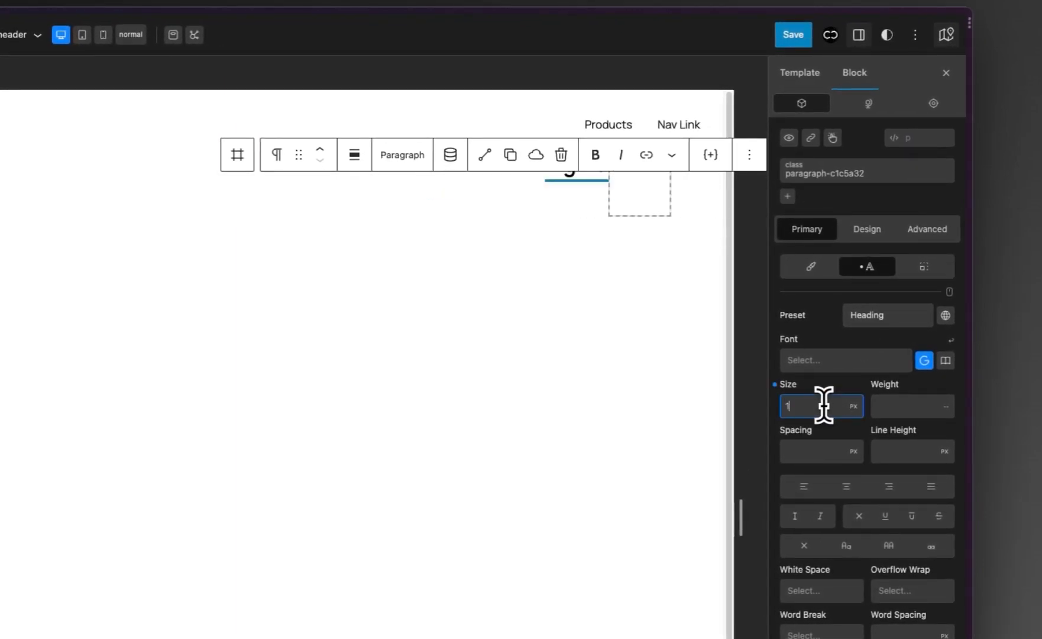
type("4")
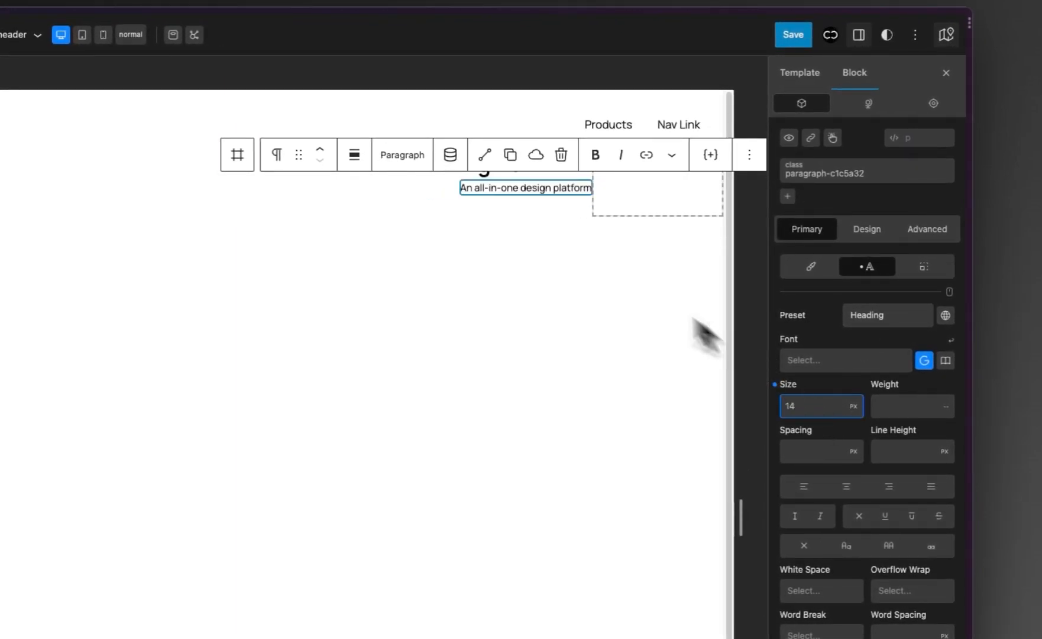
Set the font size of the "Figma" heading above the paragraph to 18 px.
left_click(528, 211)
left_click(507, 170)
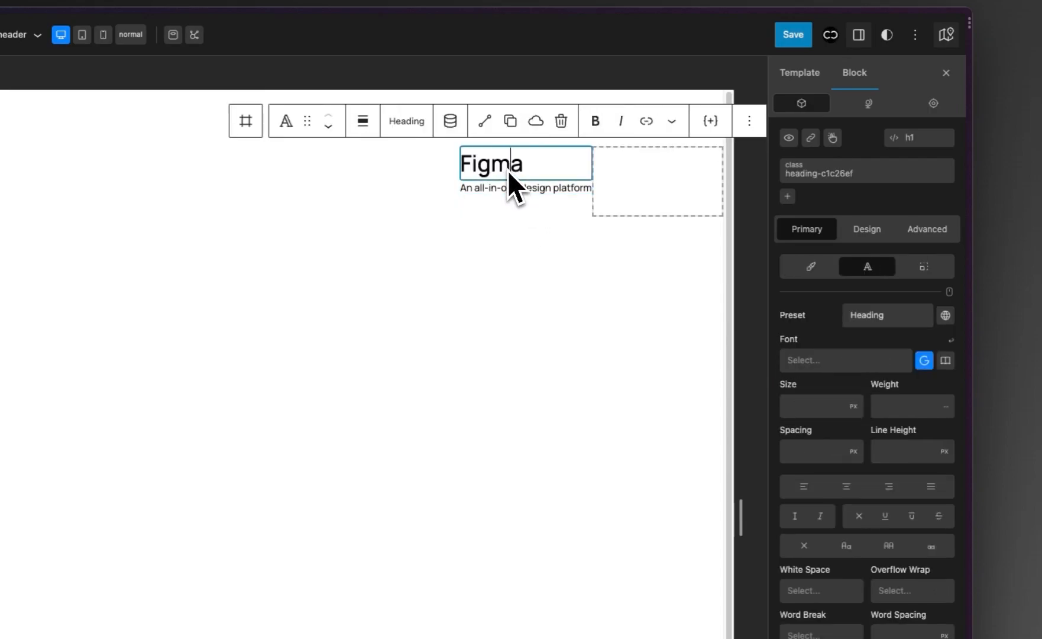
left_click(831, 410)
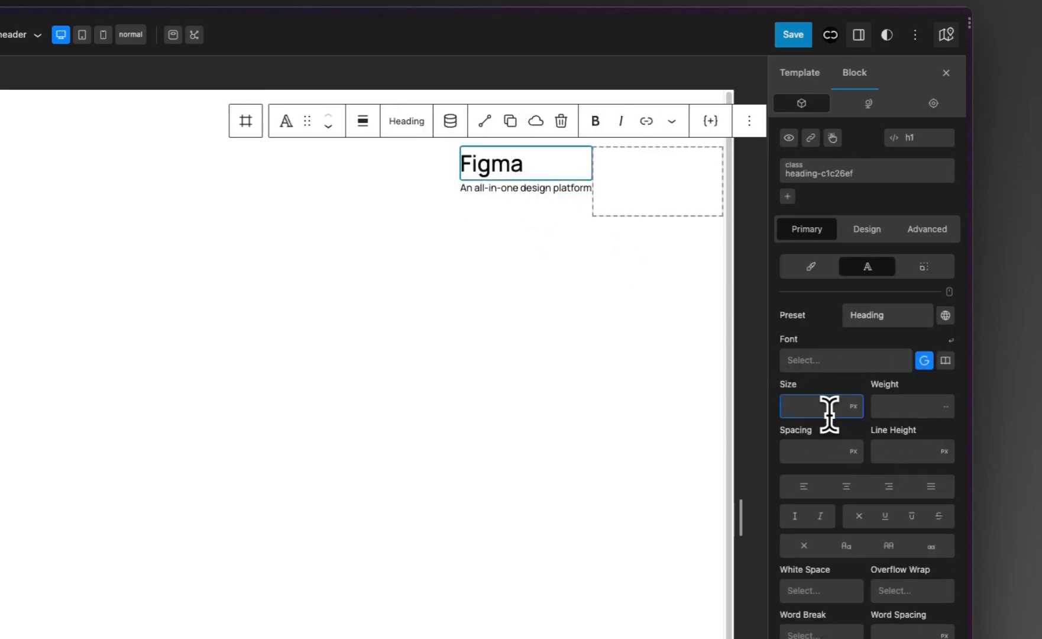
type("18")
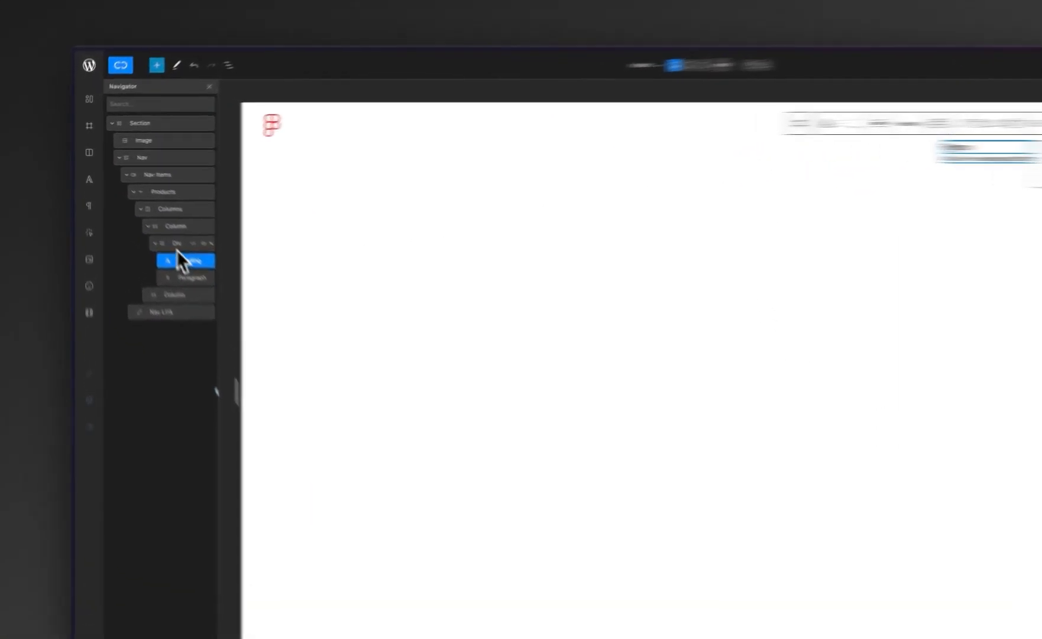
Lay out the Div around the heading and paragraph as a vertical flex container, aligned to the start with a 5 px row gap.
left_click(151, 216)
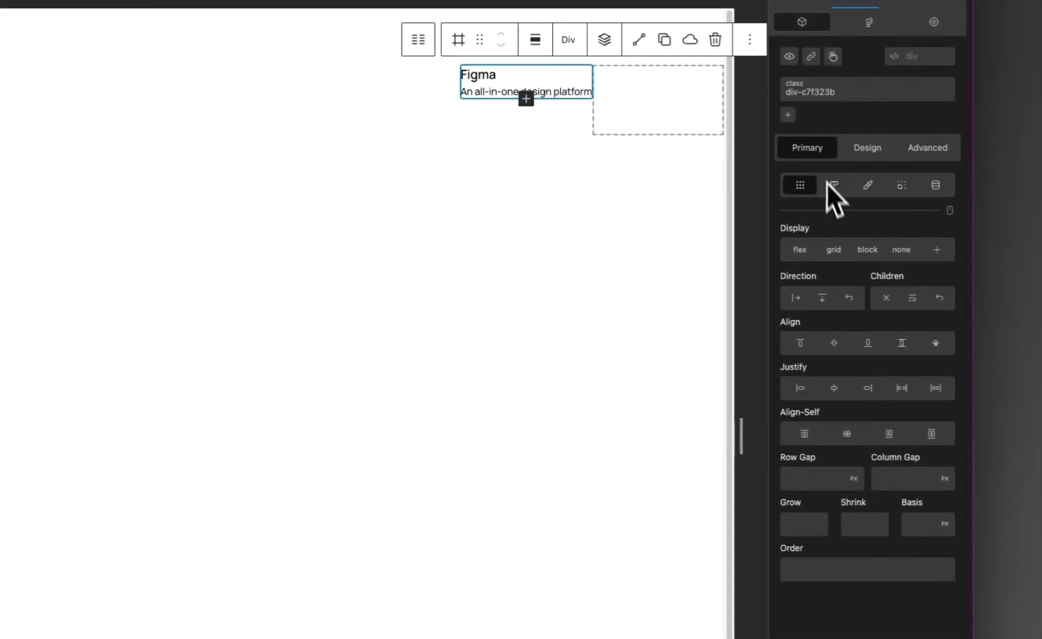
left_click(823, 299)
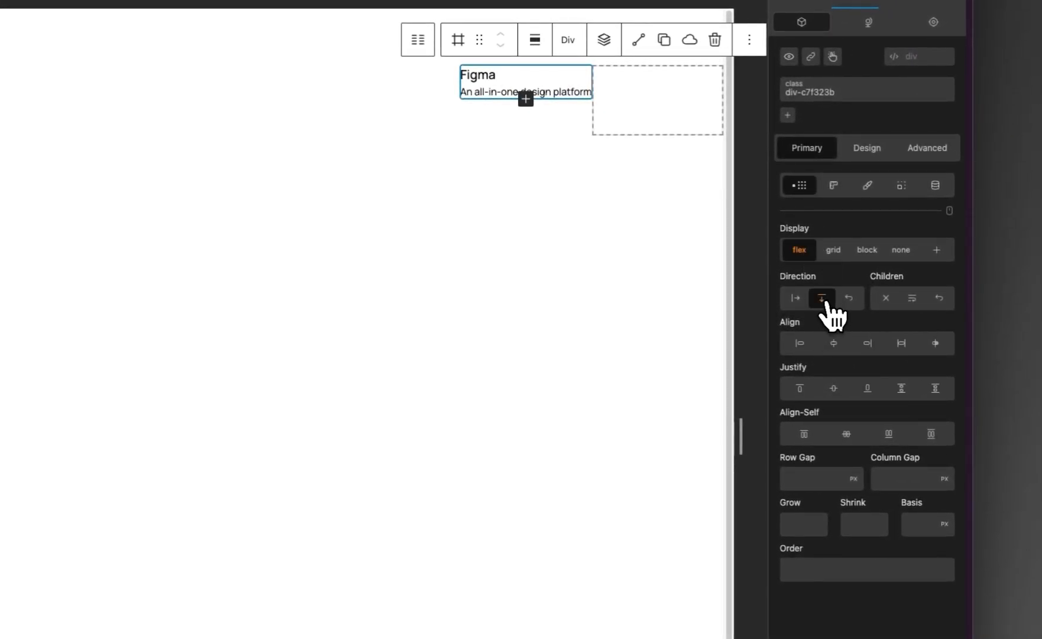
left_click(811, 347)
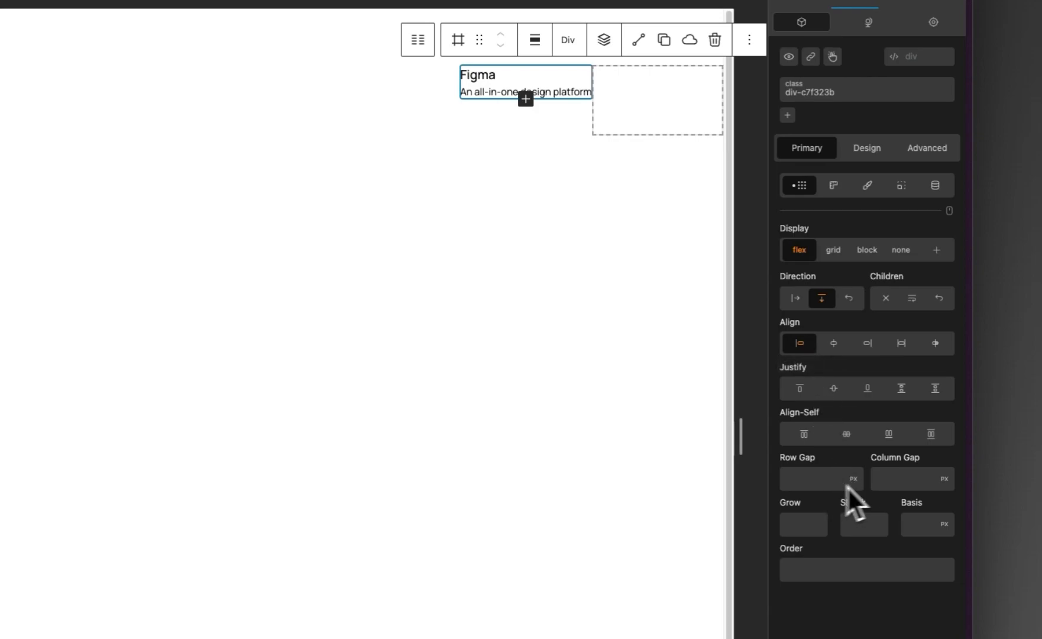
left_click(817, 479)
type("5")
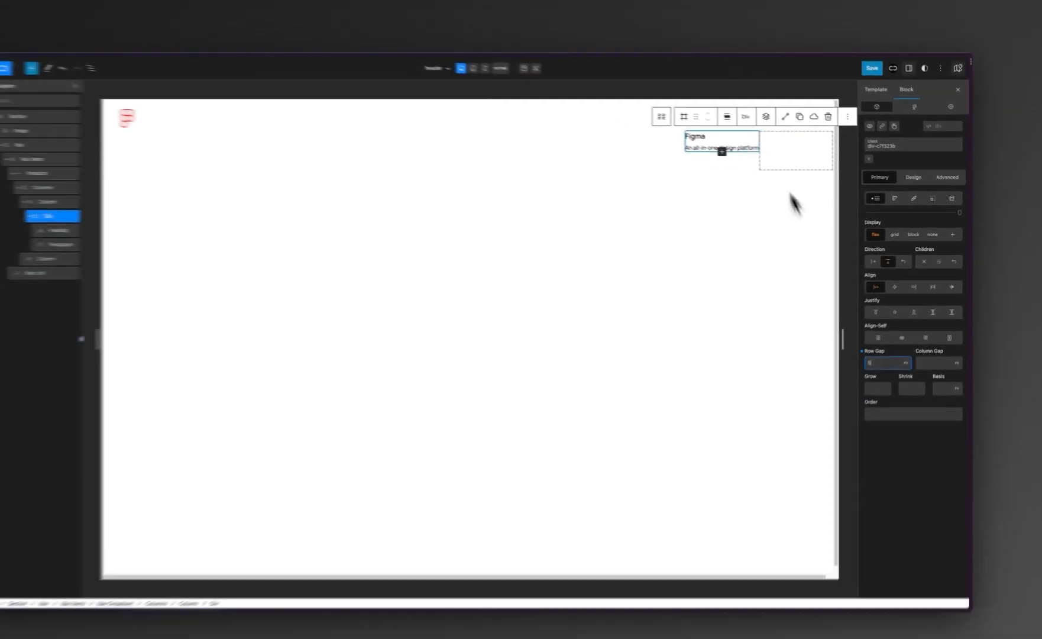
Collapse the Div and add an Image block below it in the first column of the Products dropdown.
left_click(749, 173)
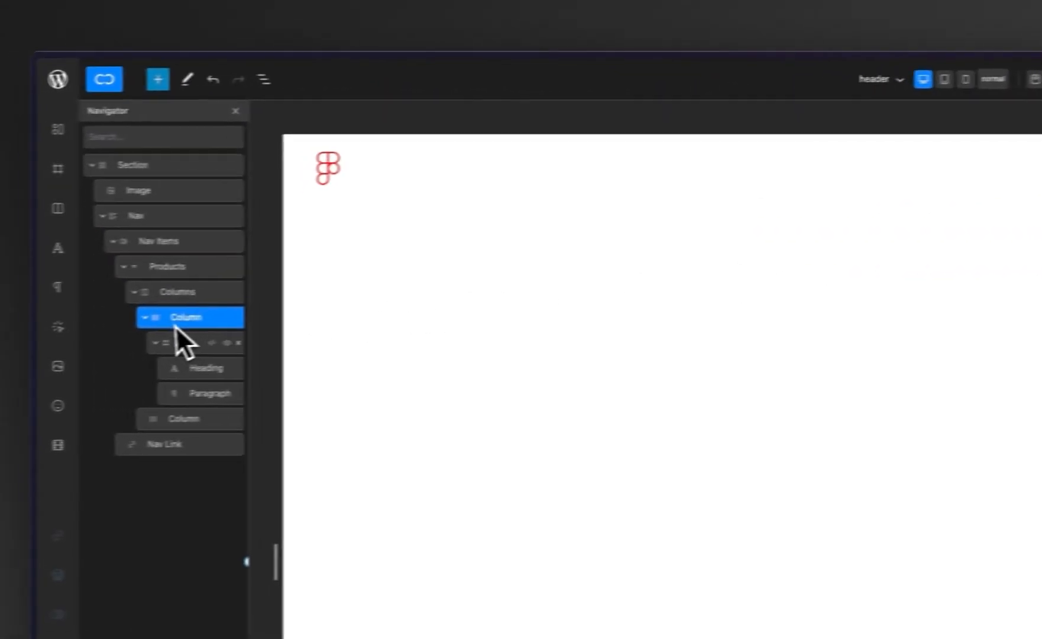
left_click(191, 340)
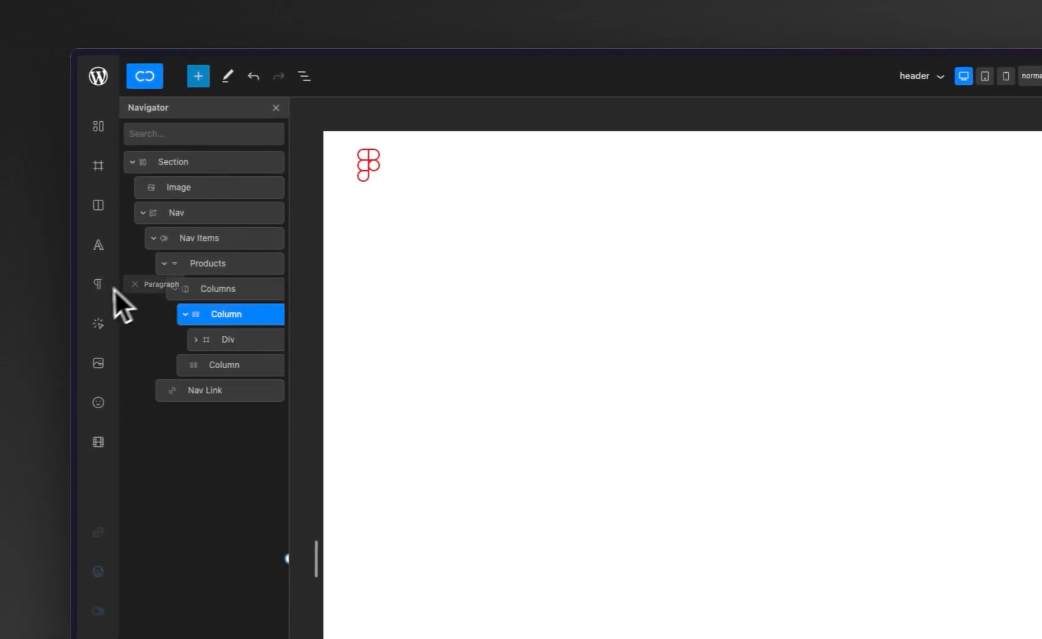
left_click(98, 362)
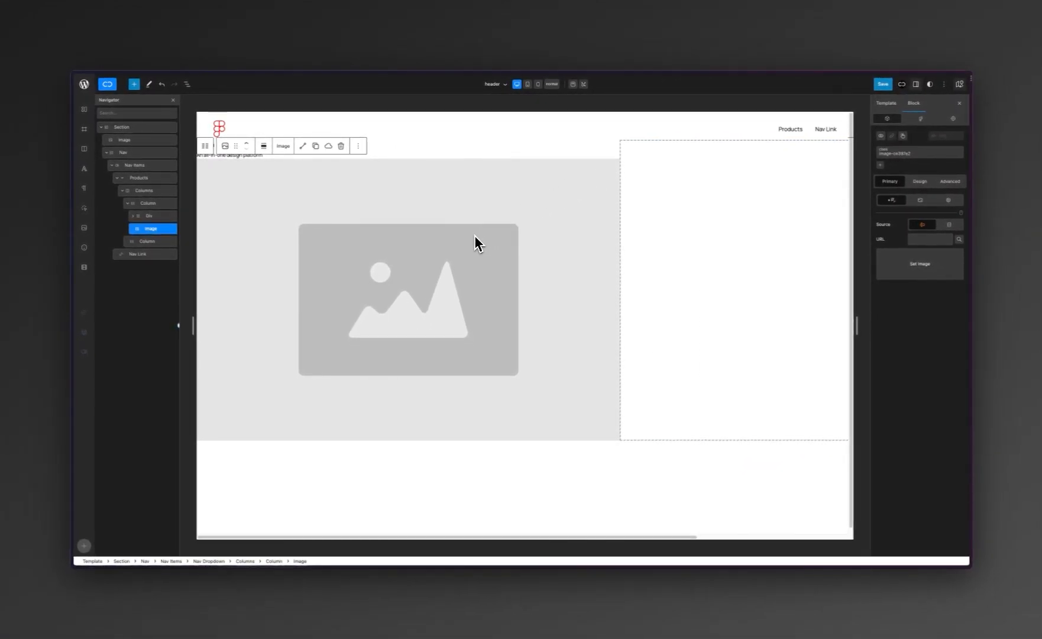
Inspect the Figma illustration in the Figma website's Products menu with the developer tools and copy its source URL.
mouse_move(96, 226)
left_click(106, 194)
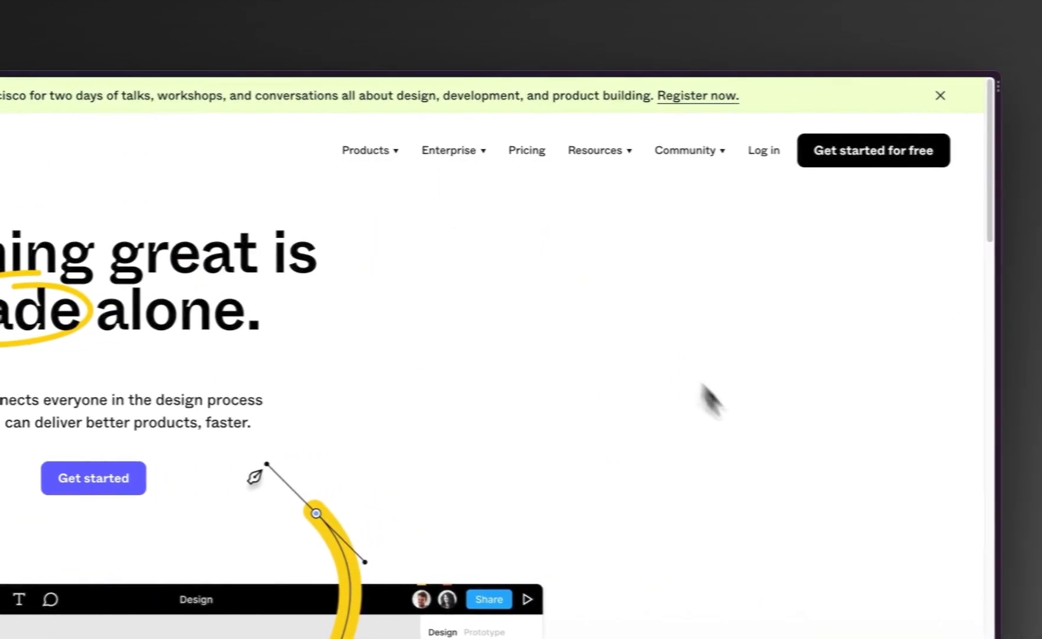
key("super+alt+i")
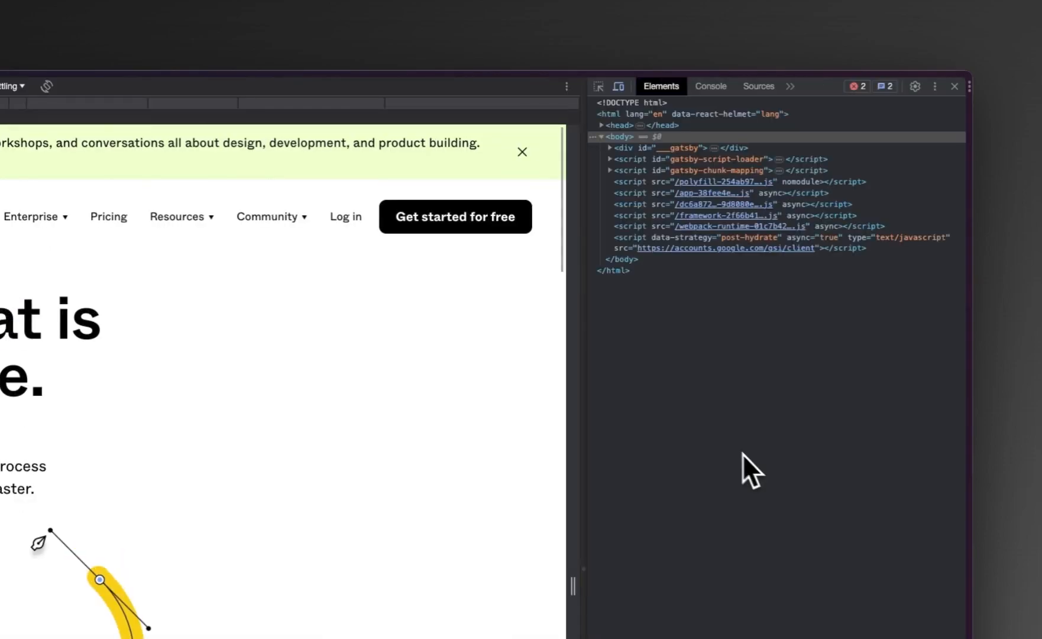
left_click(598, 86)
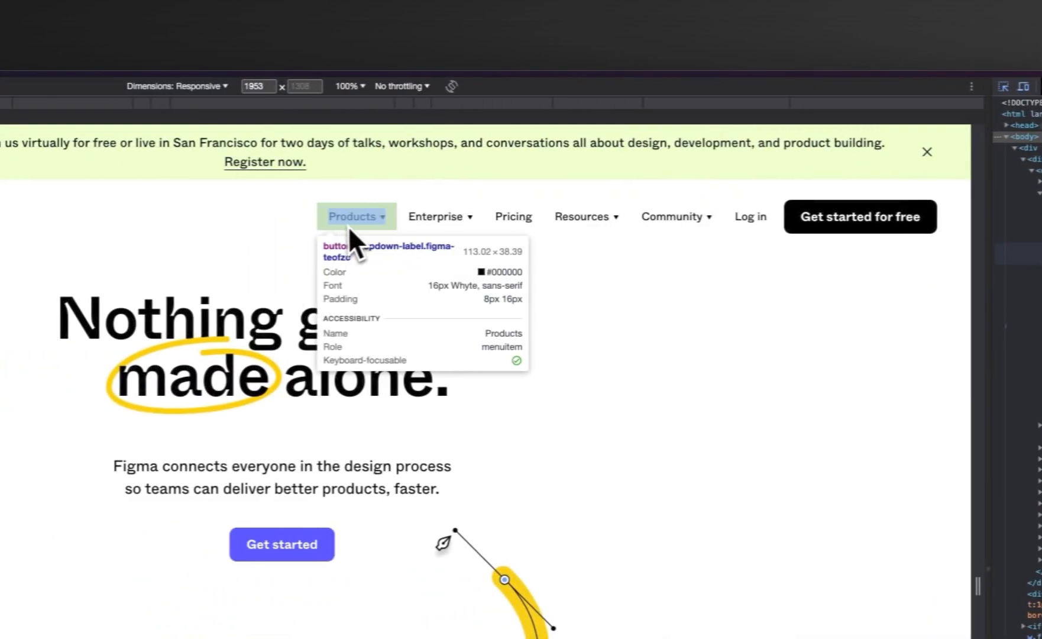
left_click(390, 220)
left_click(395, 216)
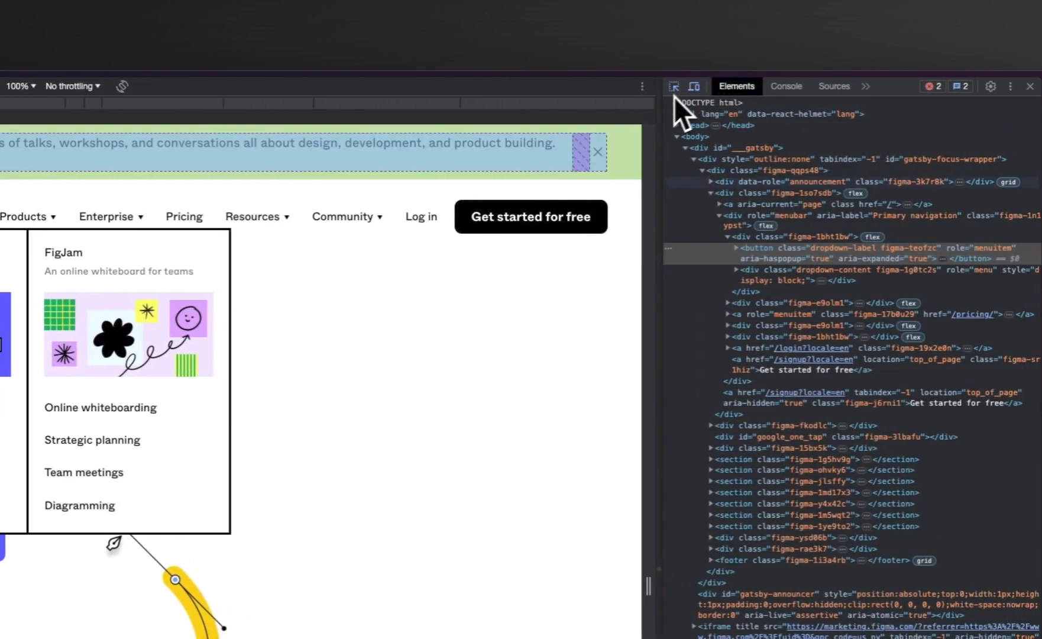
left_click(1018, 87)
left_click(245, 367)
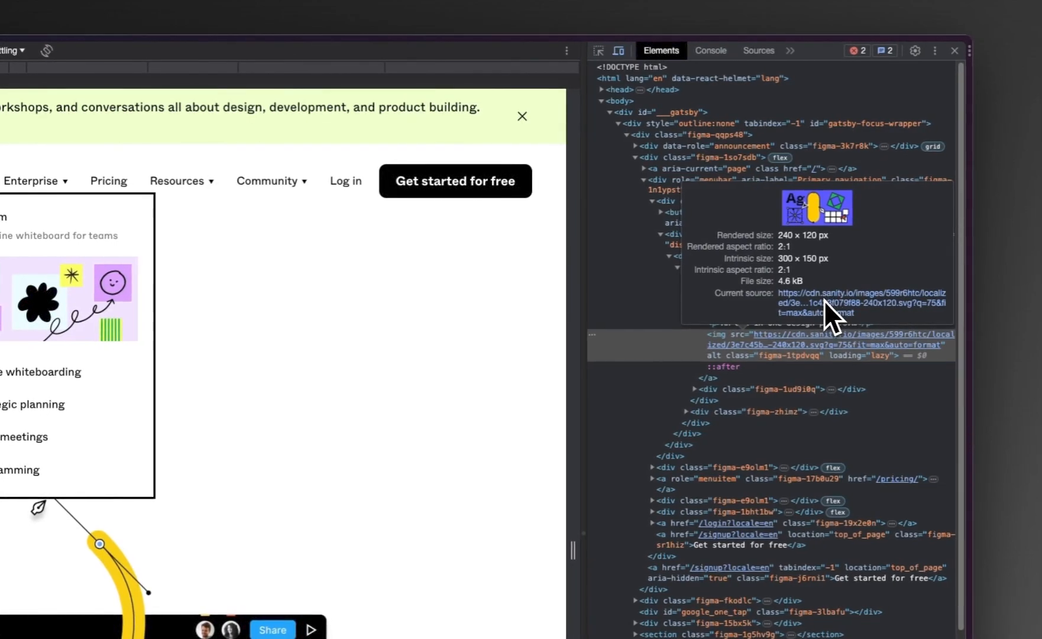
double_click(809, 344)
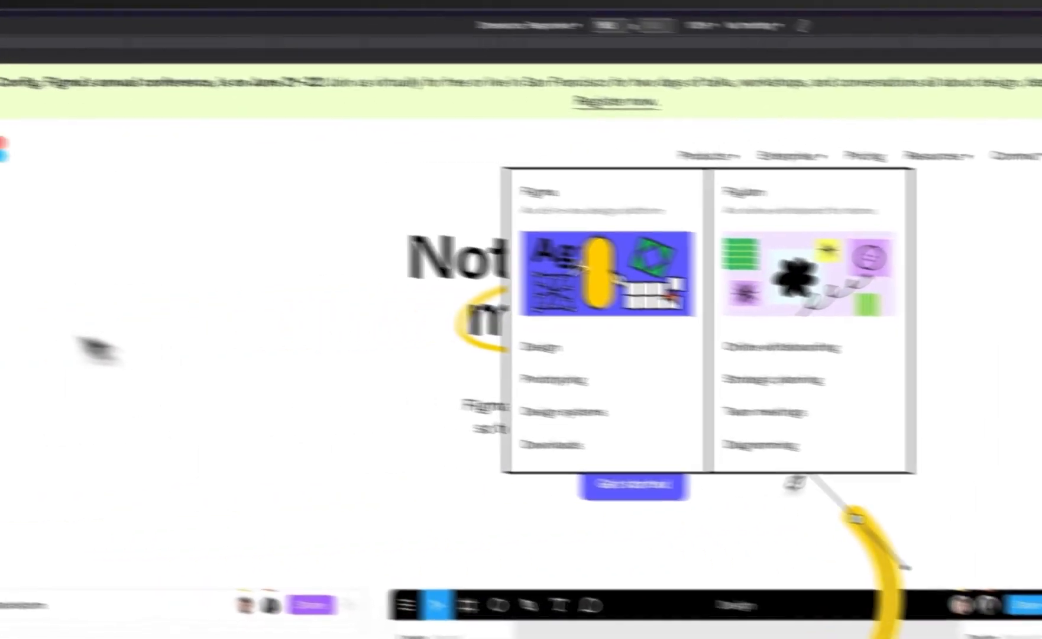
Back in the header editor, set the copied illustration URL as the new Image block's source.
mouse_move(59, 362)
left_click(118, 280)
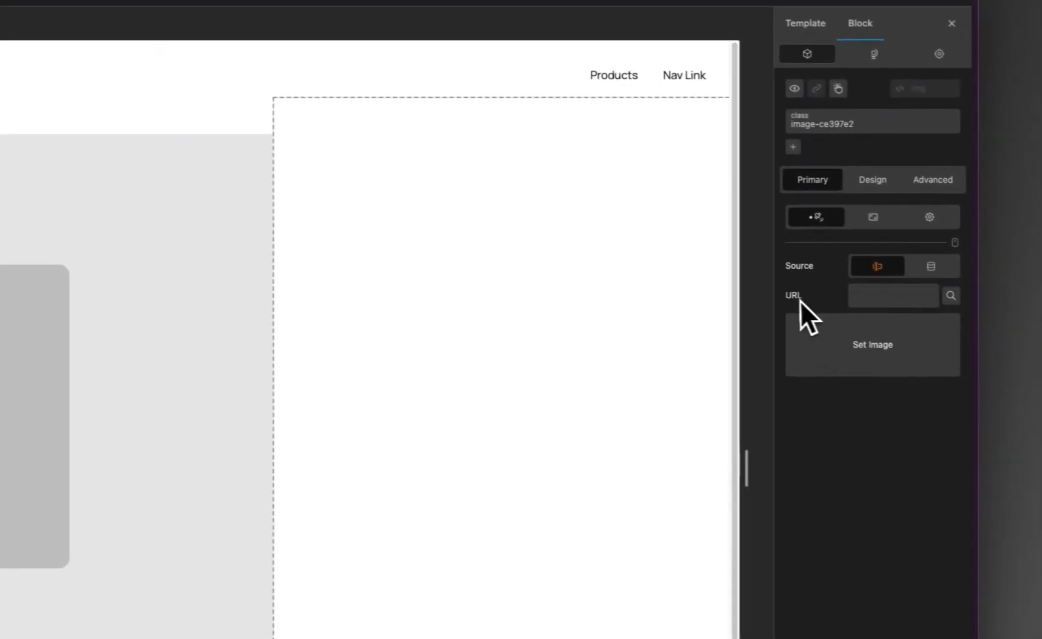
left_click(891, 296)
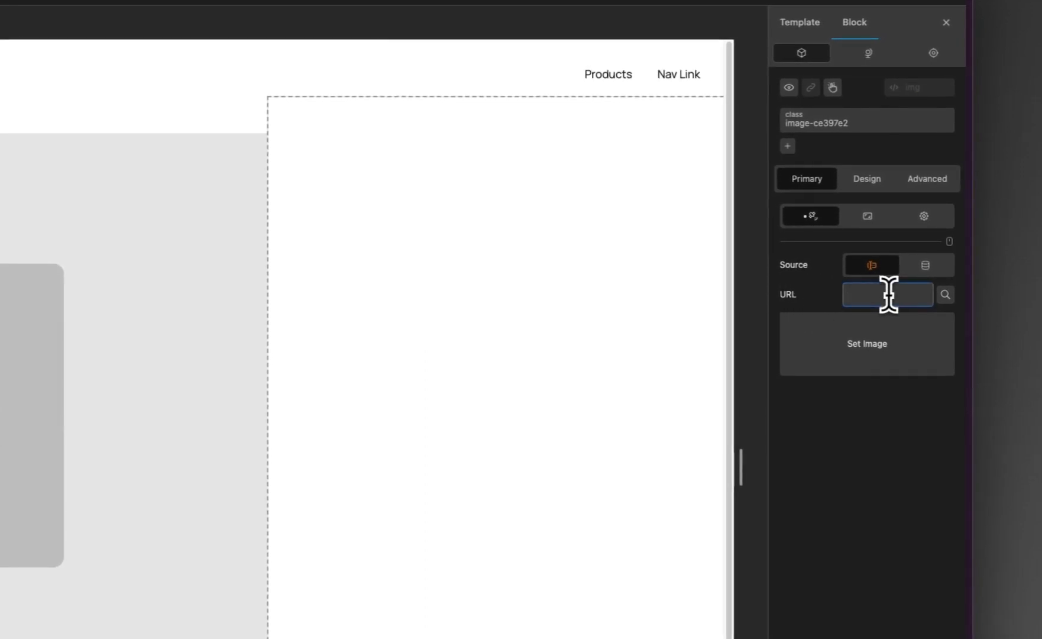
key("ctrl+v")
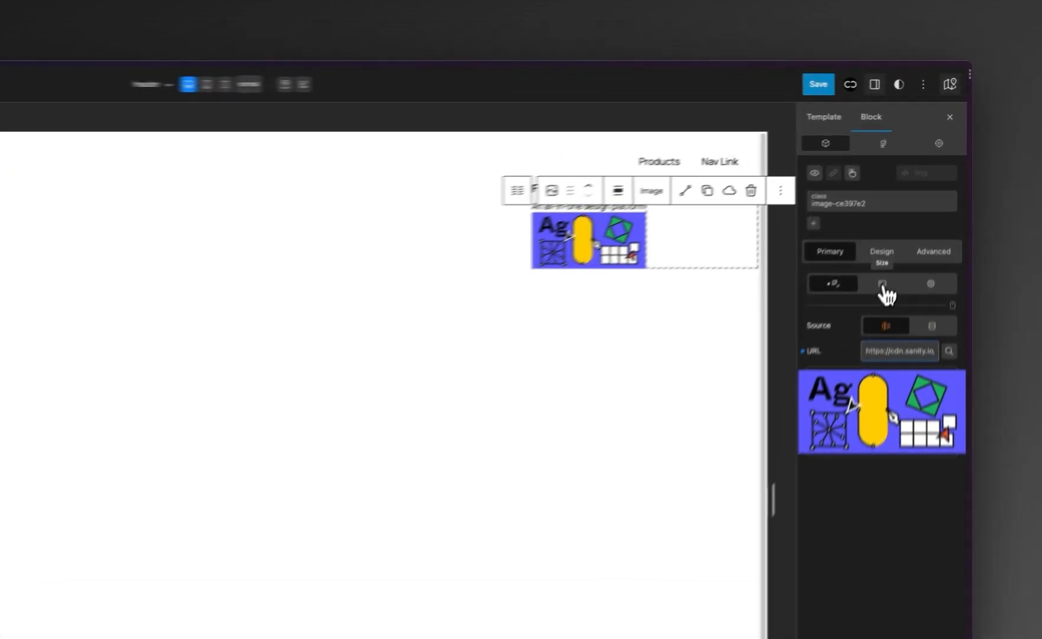
Check the illustration's size on the Figma website and set the Image block's width to 240 px in the header editor.
left_click(920, 202)
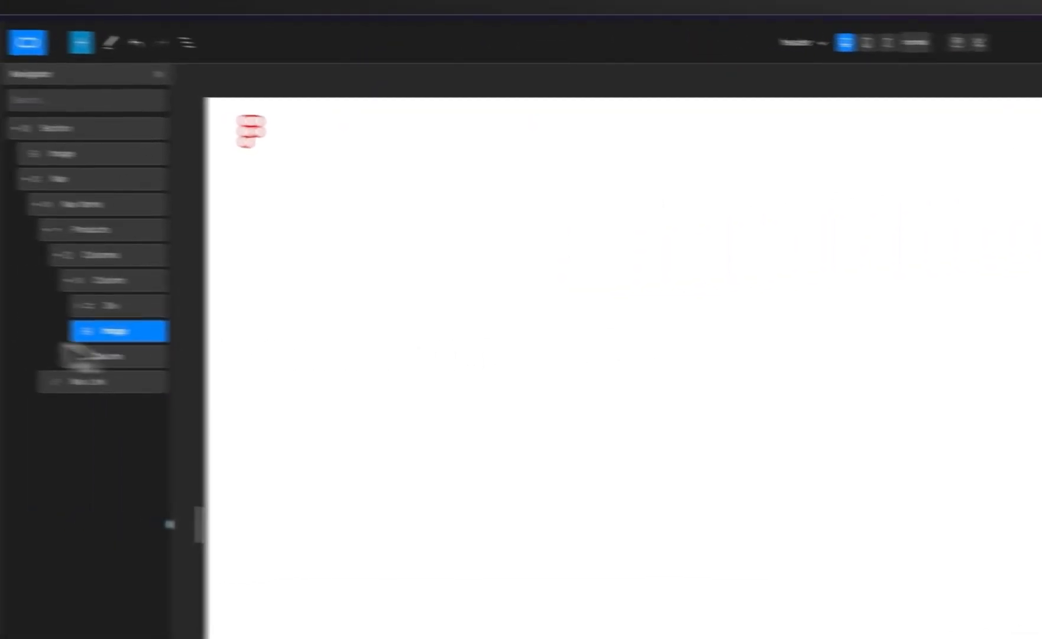
mouse_move(85, 213)
left_click(107, 276)
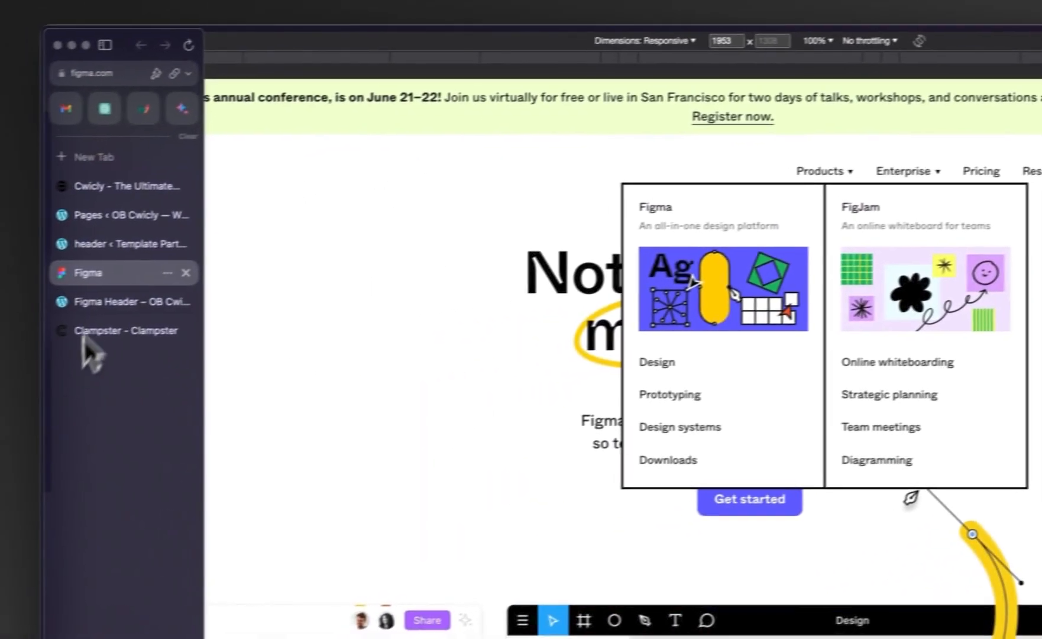
left_click(140, 240)
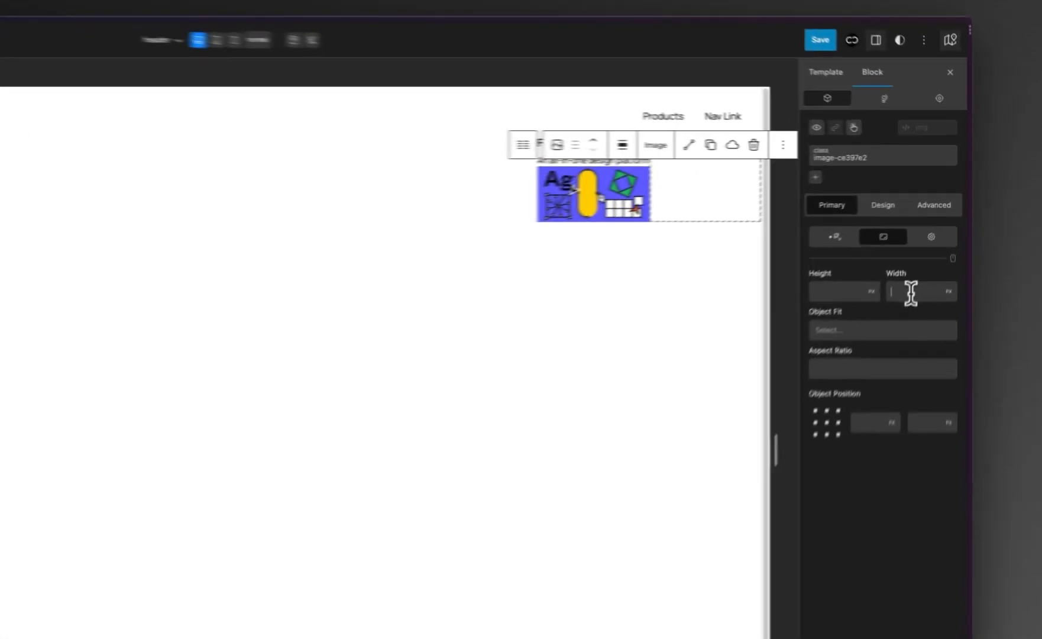
left_click(940, 232)
type("240")
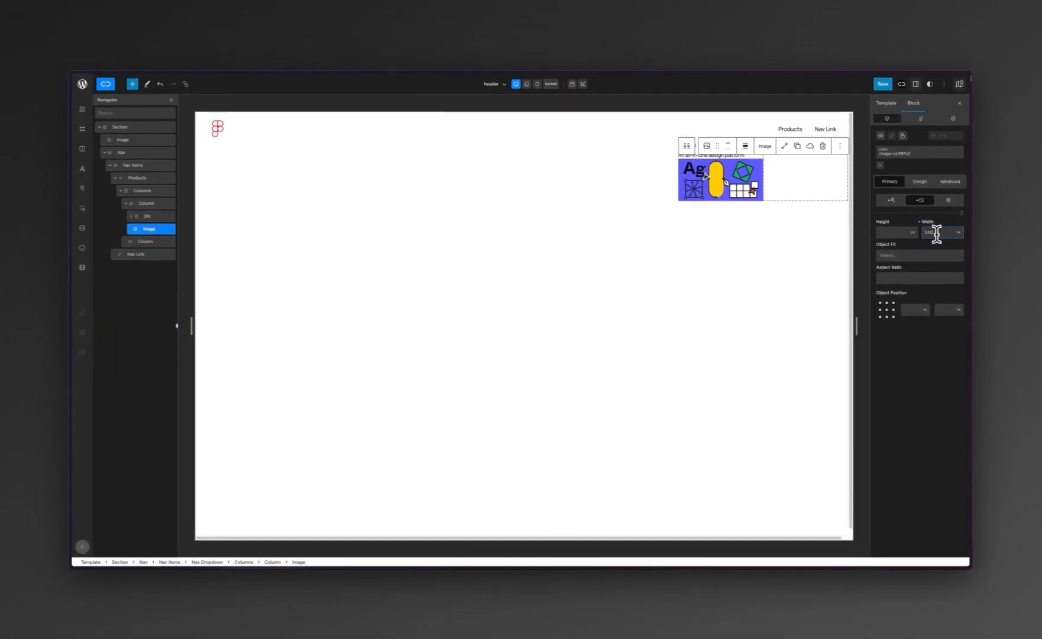
Consult the Products menu in the Figma website's inspector, and set a 22 px padding on all sides of both dropdown columns in the header editor.
mouse_move(74, 221)
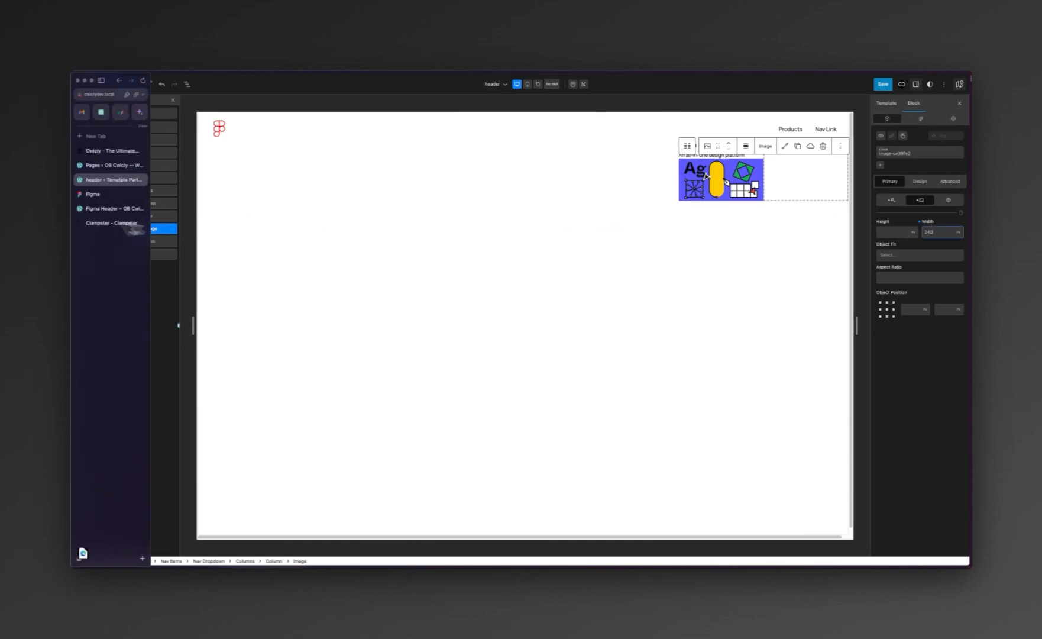
left_click(93, 194)
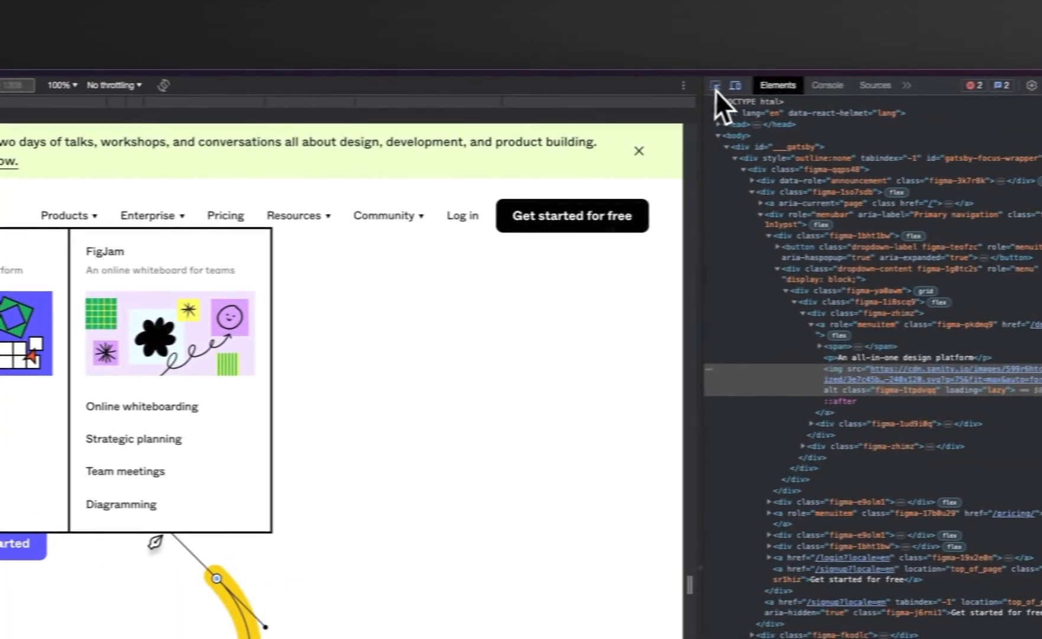
left_click(972, 78)
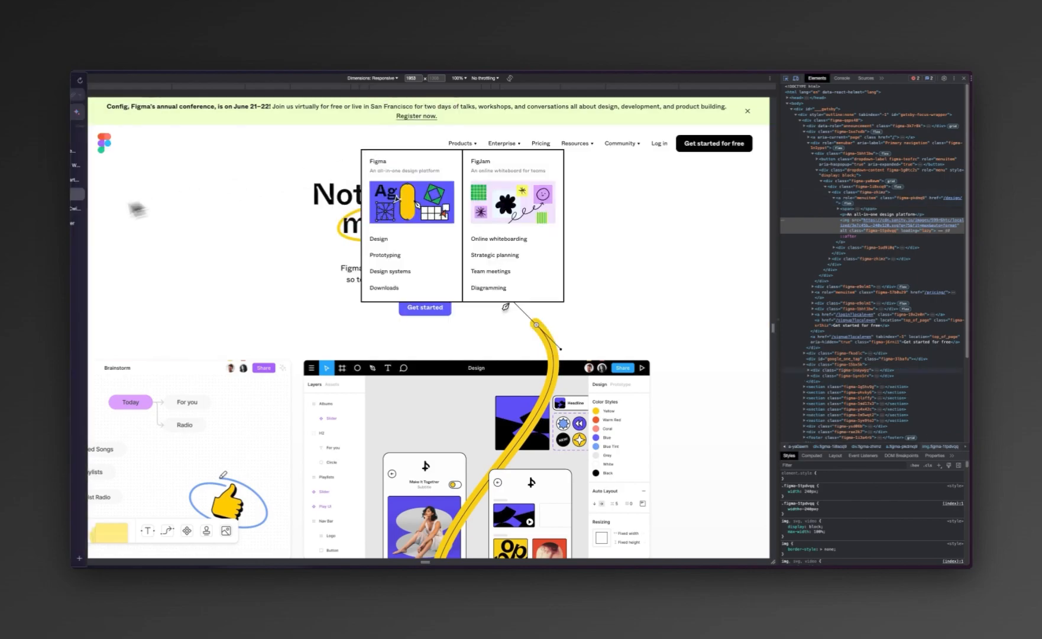
mouse_move(88, 207)
left_click(101, 186)
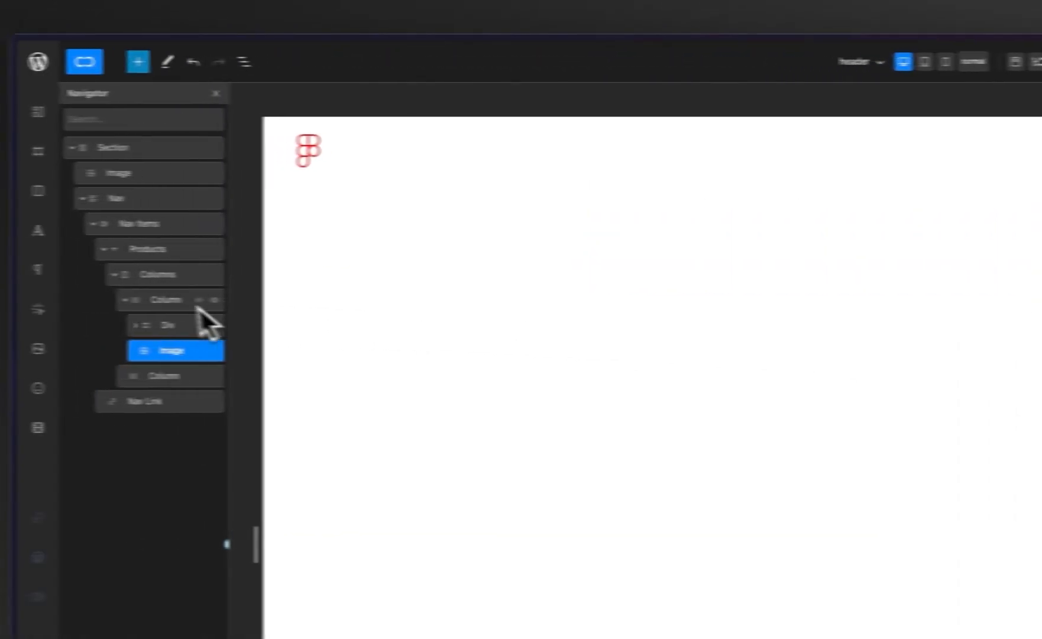
left_click(180, 300)
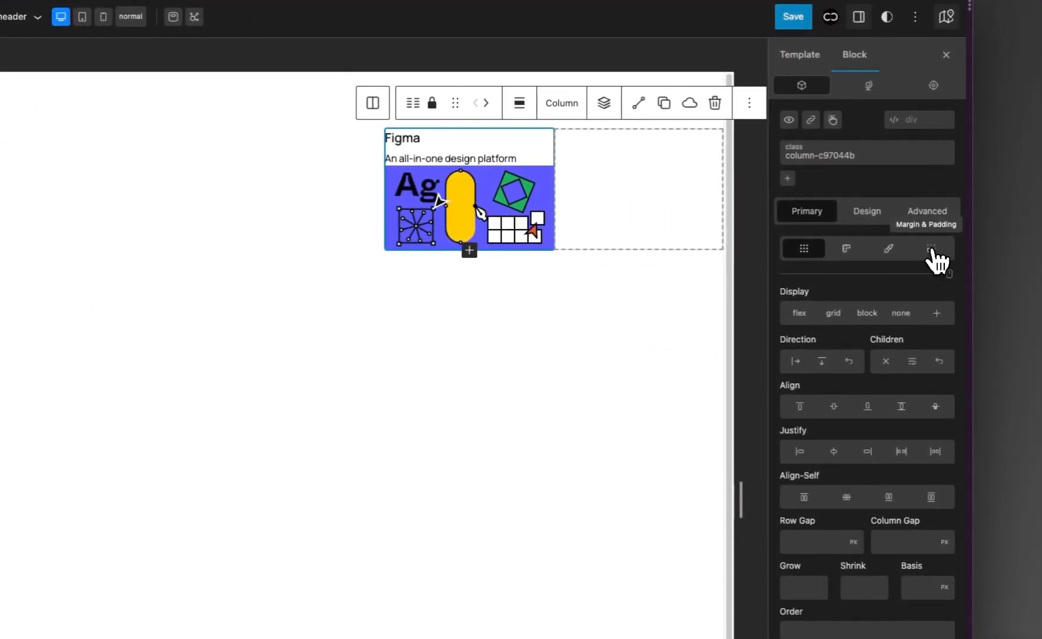
left_click(932, 251)
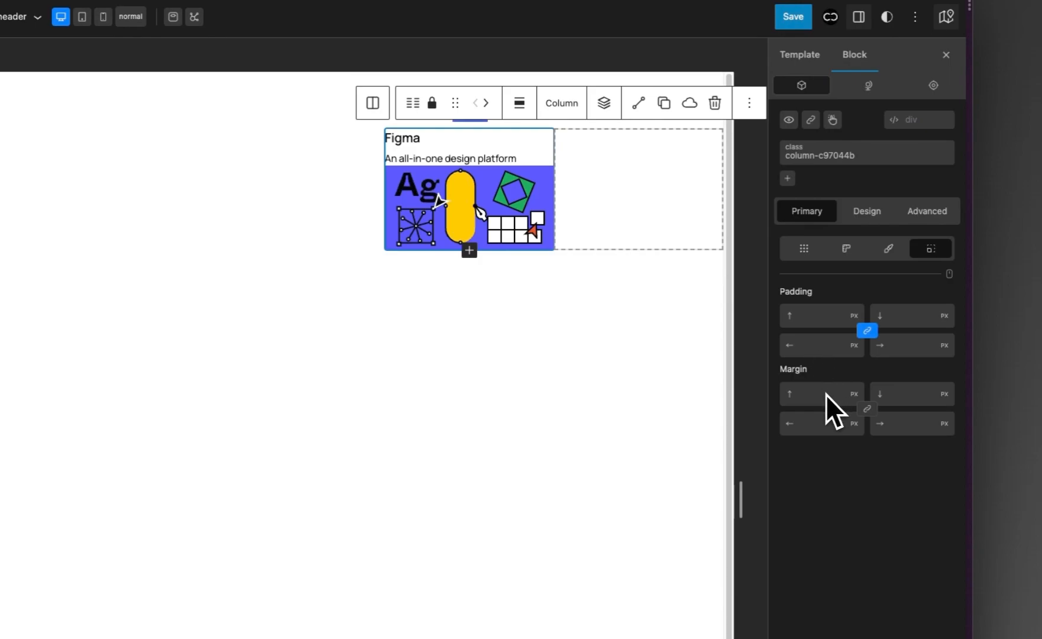
left_click(824, 318)
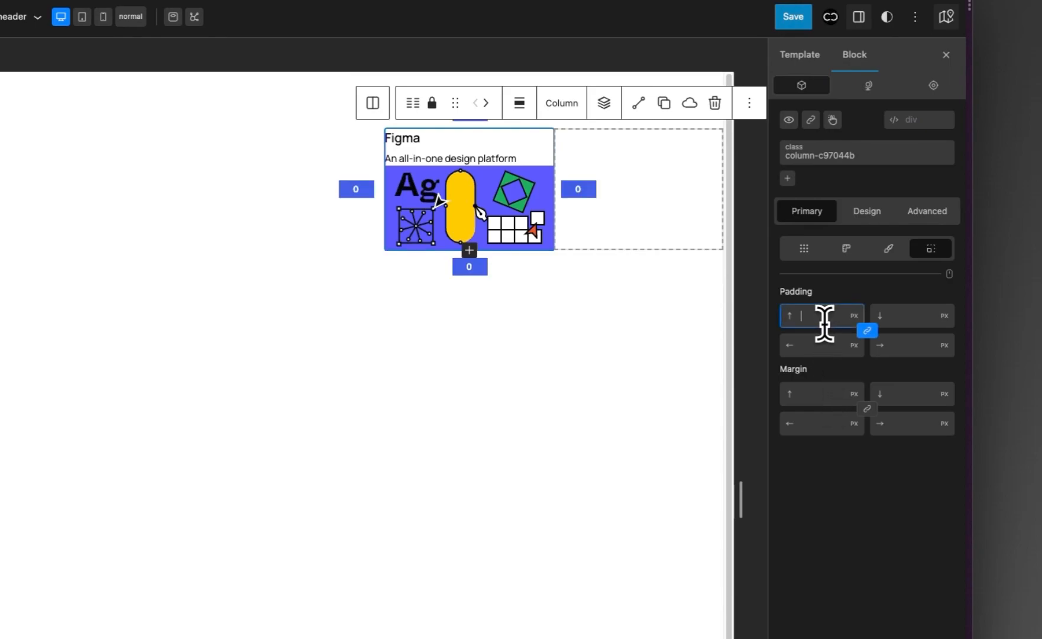
type("22")
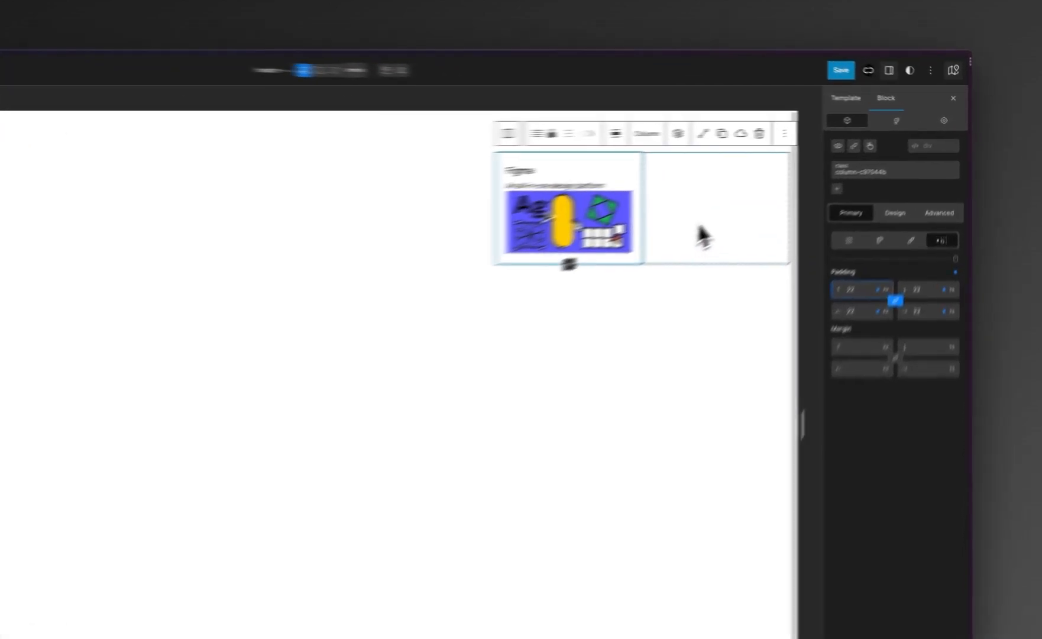
left_click(790, 189)
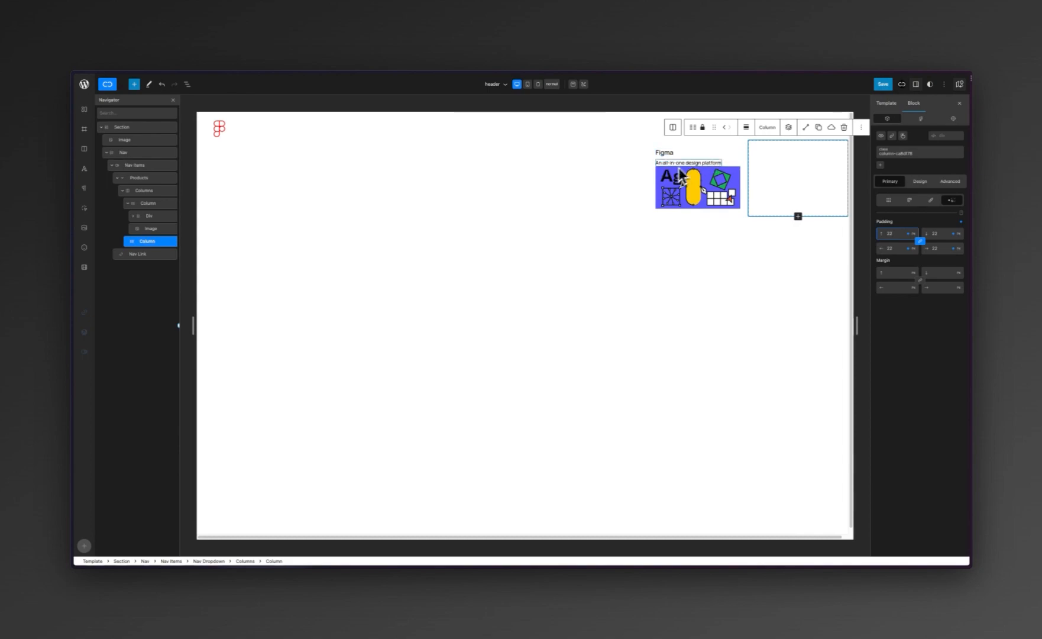
Return to the header editor and select the Figma heading in the dropdown's first column.
mouse_move(88, 245)
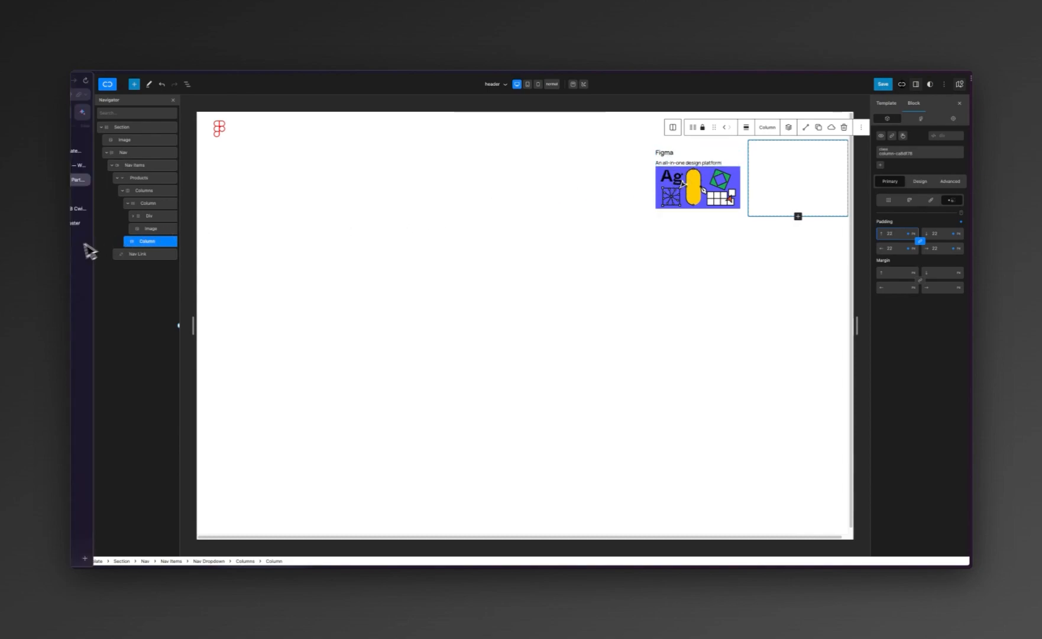
left_click(96, 195)
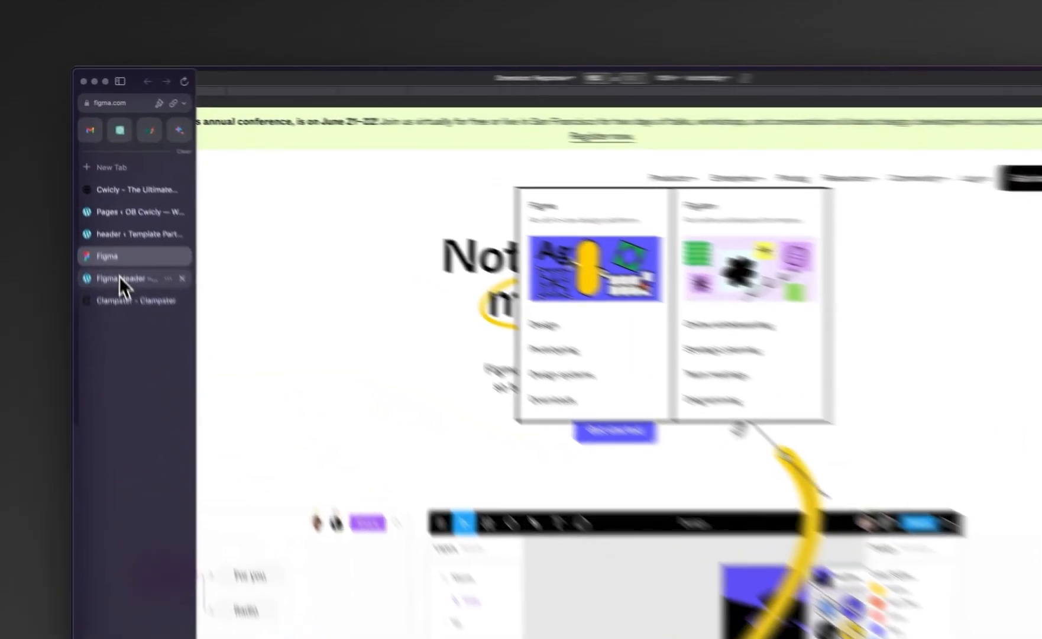
left_click(101, 208)
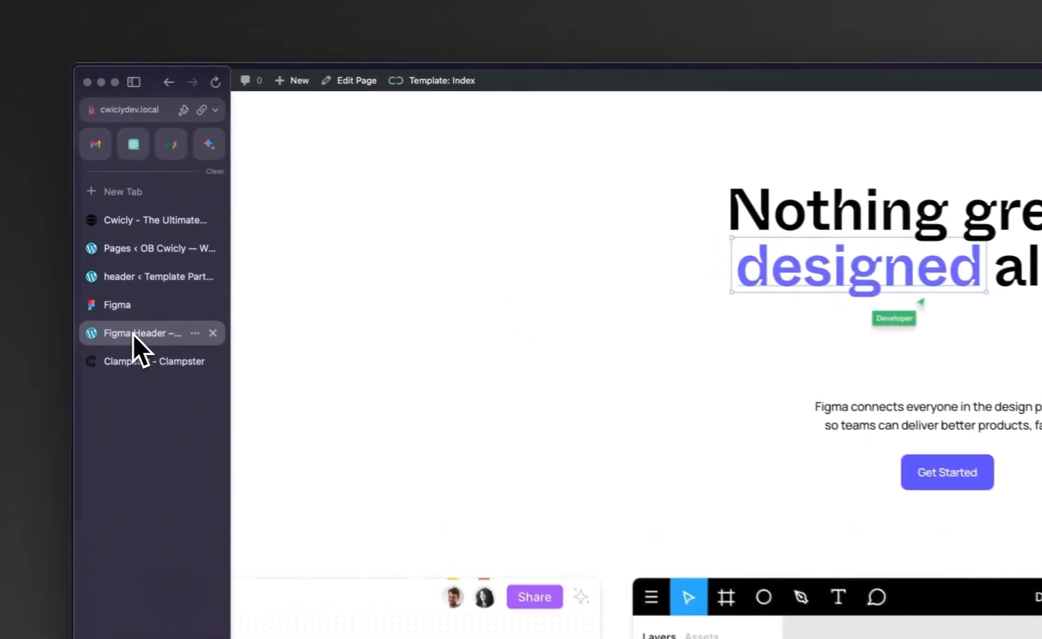
left_click(100, 194)
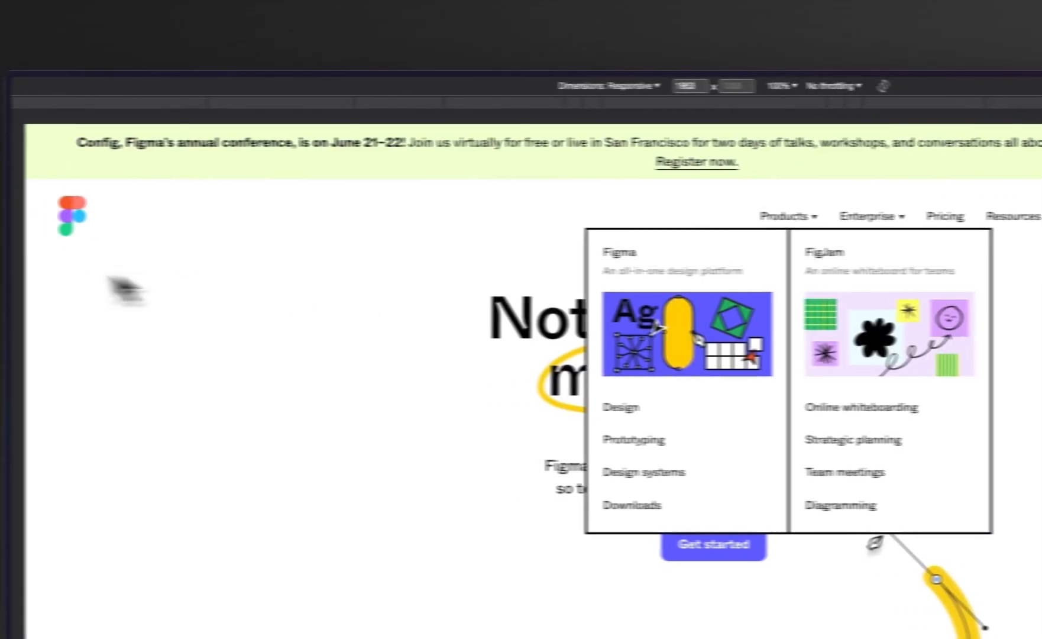
left_click(118, 227)
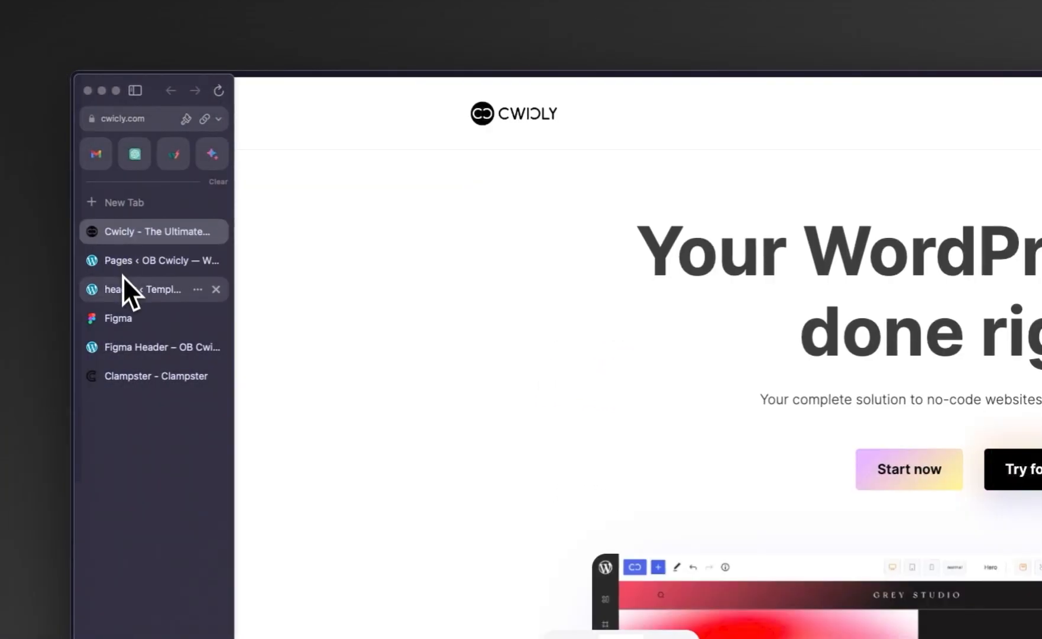
left_click(122, 287)
left_click(748, 235)
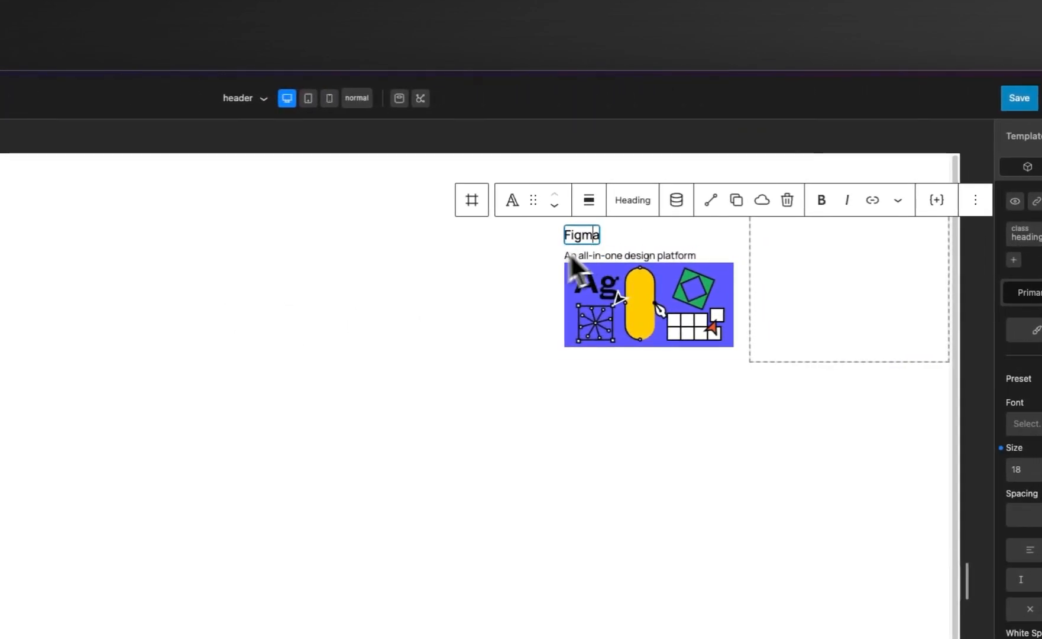
Close the developer tools on the Figma website and examine the hover effect of the Products menu's entries.
left_click(113, 325)
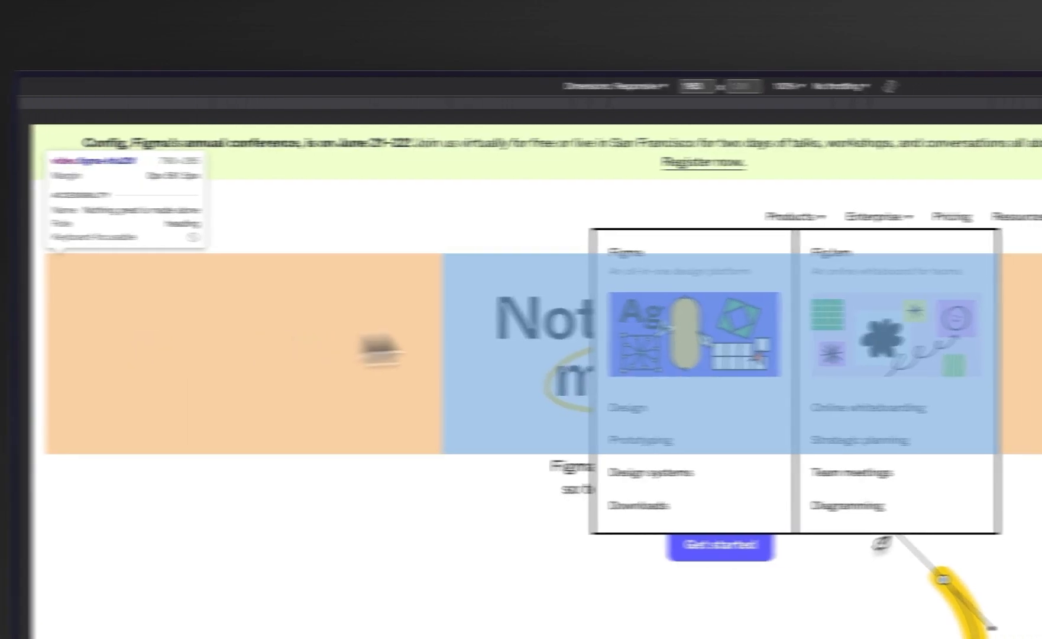
key("alt+super+i")
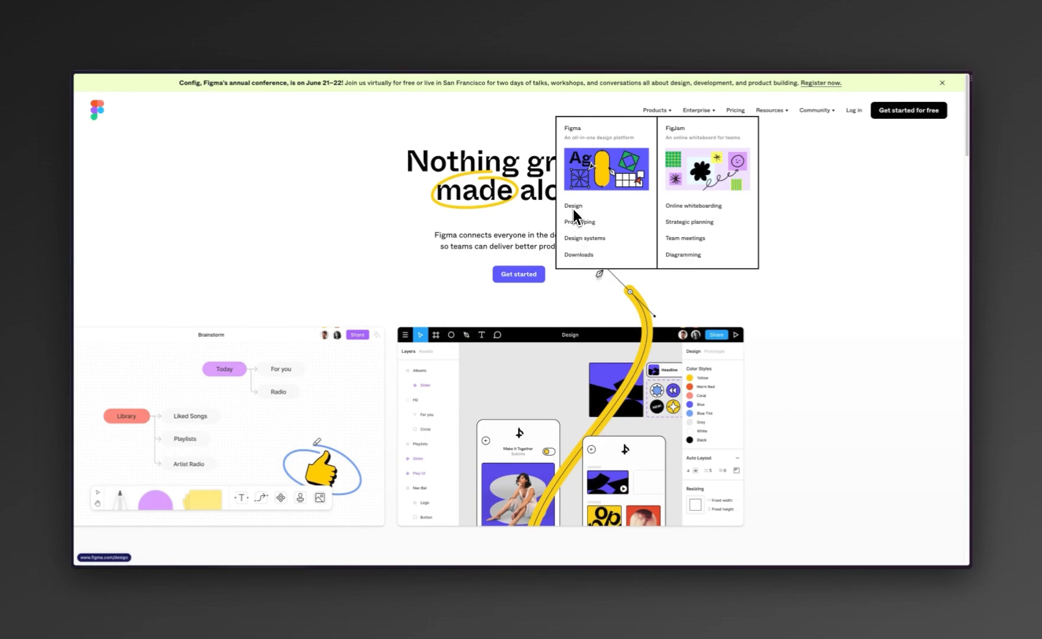
mouse_move(676, 117)
mouse_move(77, 212)
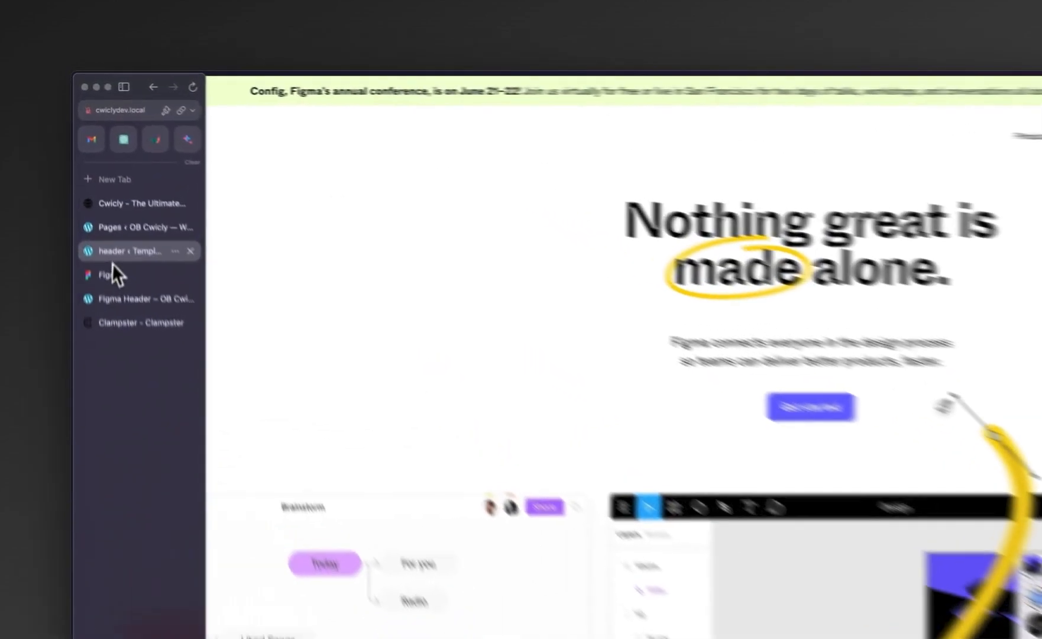
Back in the header editor, set the Figma heading's class to figmaclass.
left_click(102, 183)
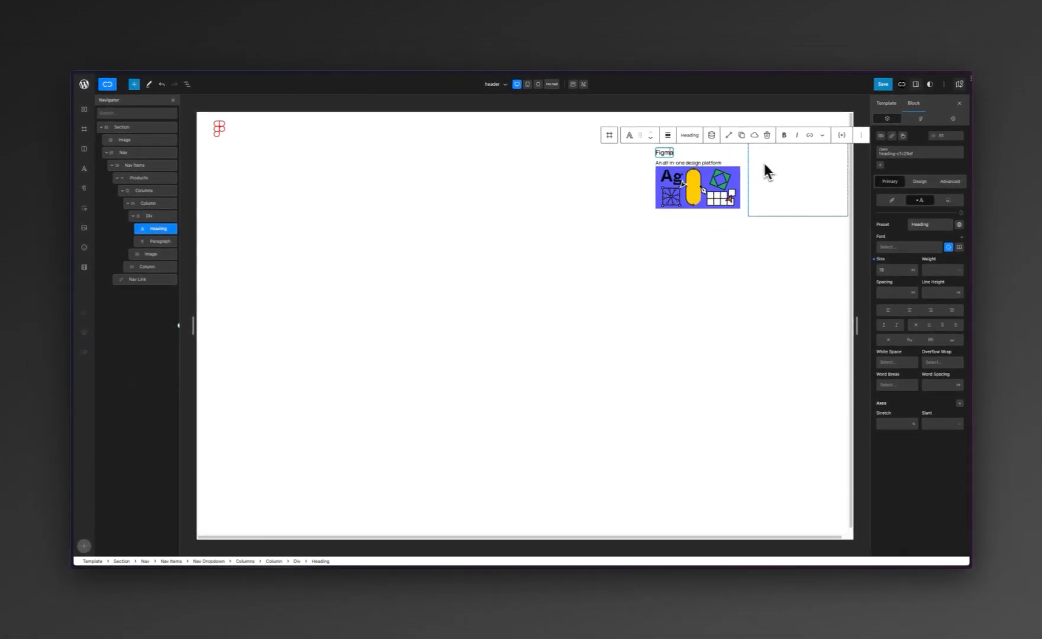
left_click(934, 153)
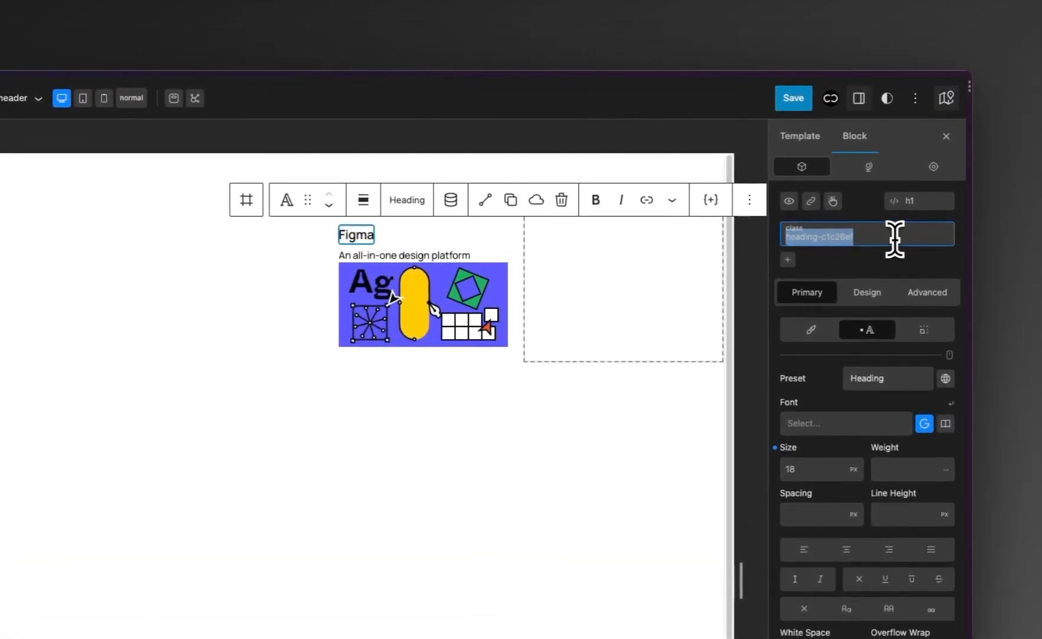
type("figmaclass")
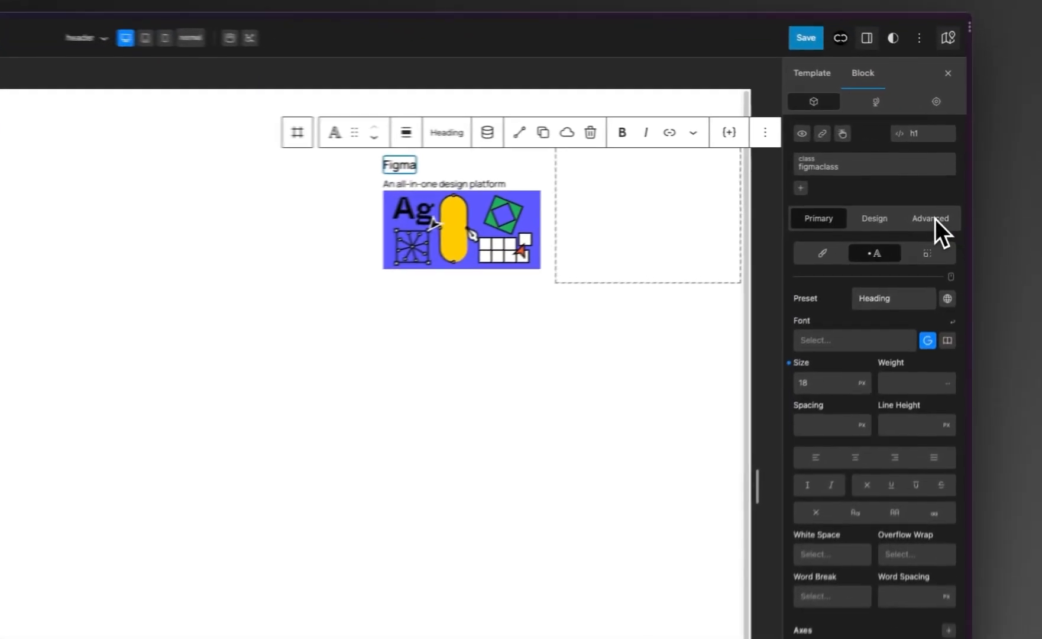
Paste the CSS for an animated 3px black hover underline into the Figma heading's custom CSS and save the header.
left_click(949, 181)
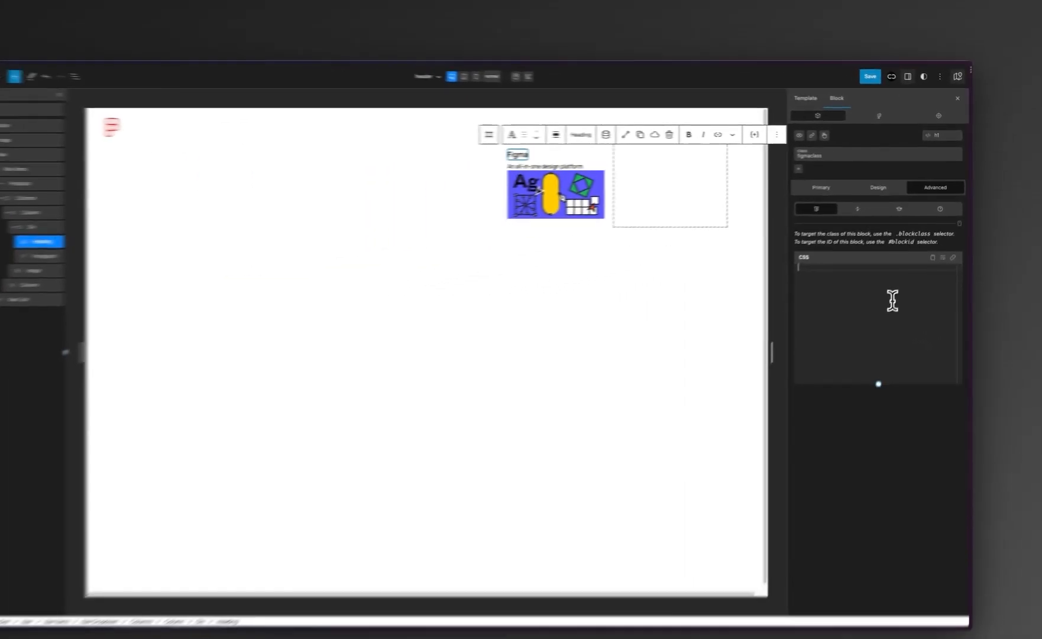
key("super+v")
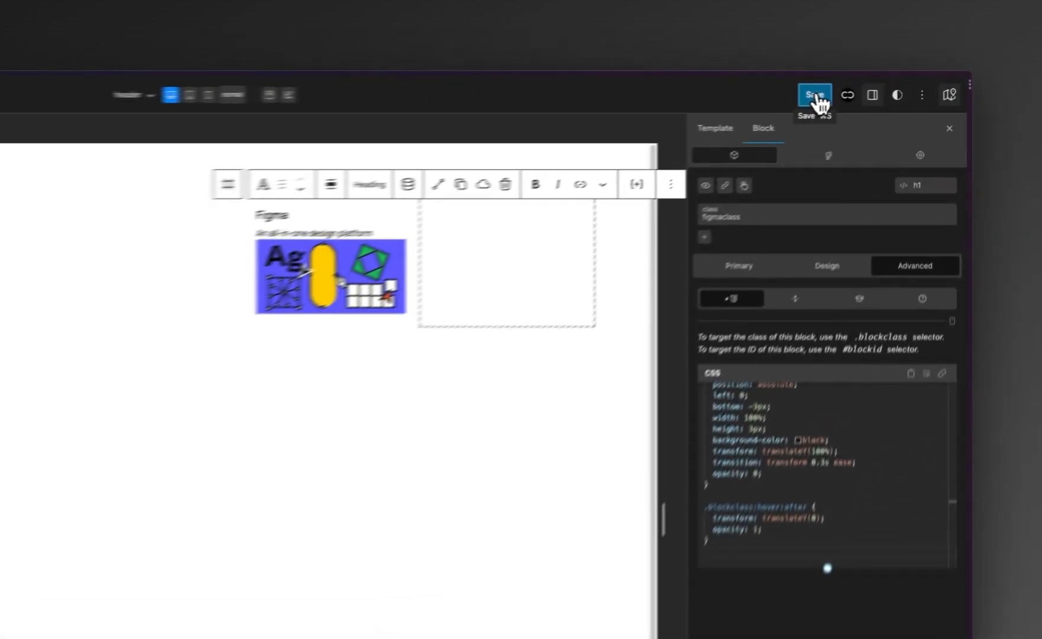
left_click(884, 85)
left_click(900, 85)
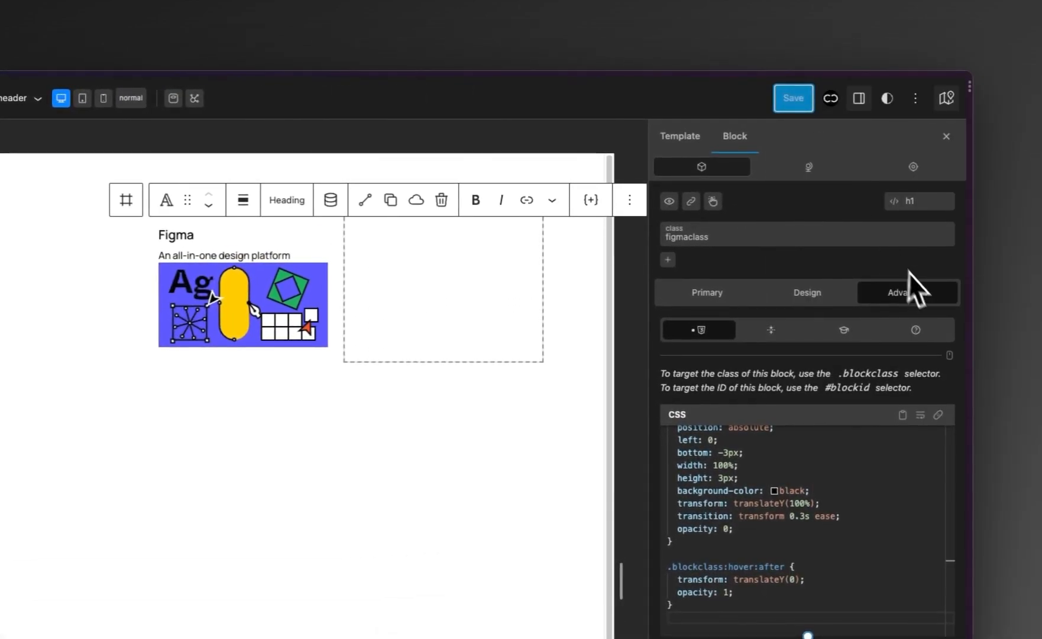
Reload the Figma Header page and check the Products dropdown's appearance and hover behaviour.
mouse_move(64, 294)
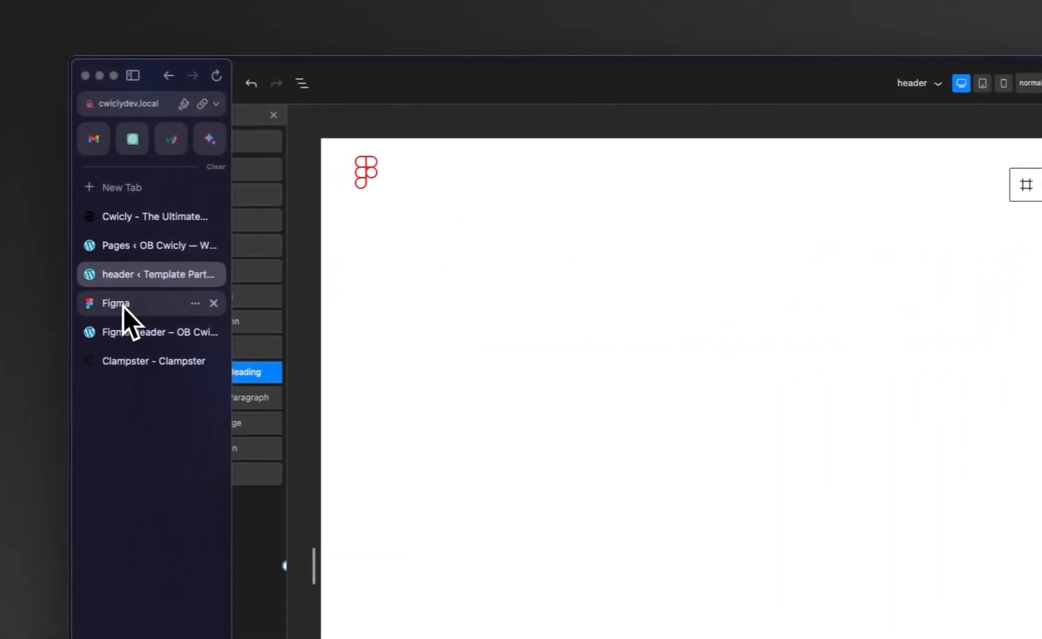
left_click(126, 332)
right_click(385, 278)
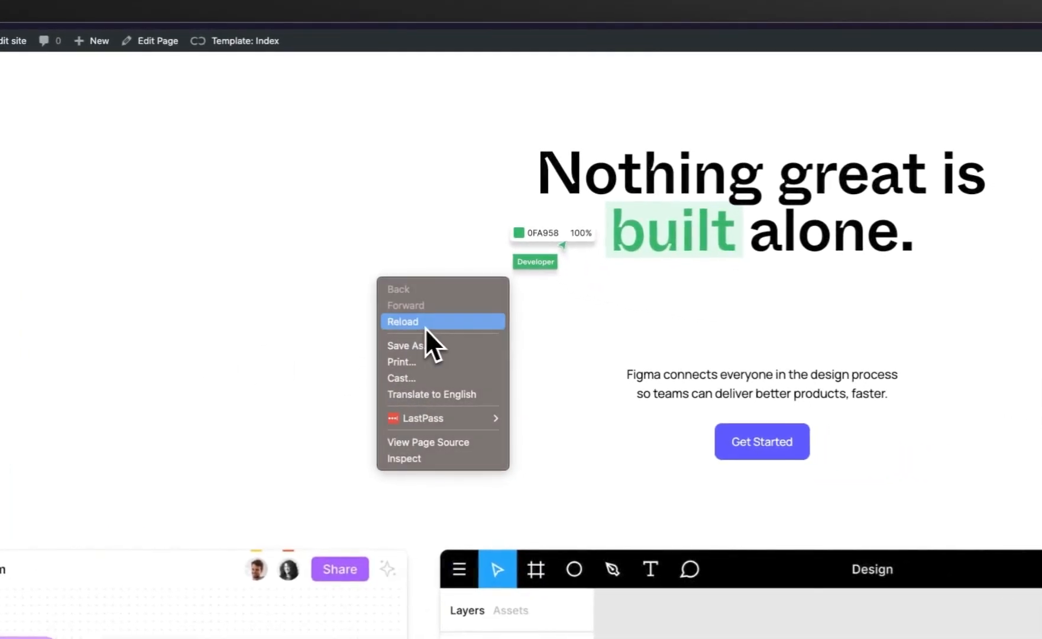
left_click(424, 327)
mouse_move(840, 147)
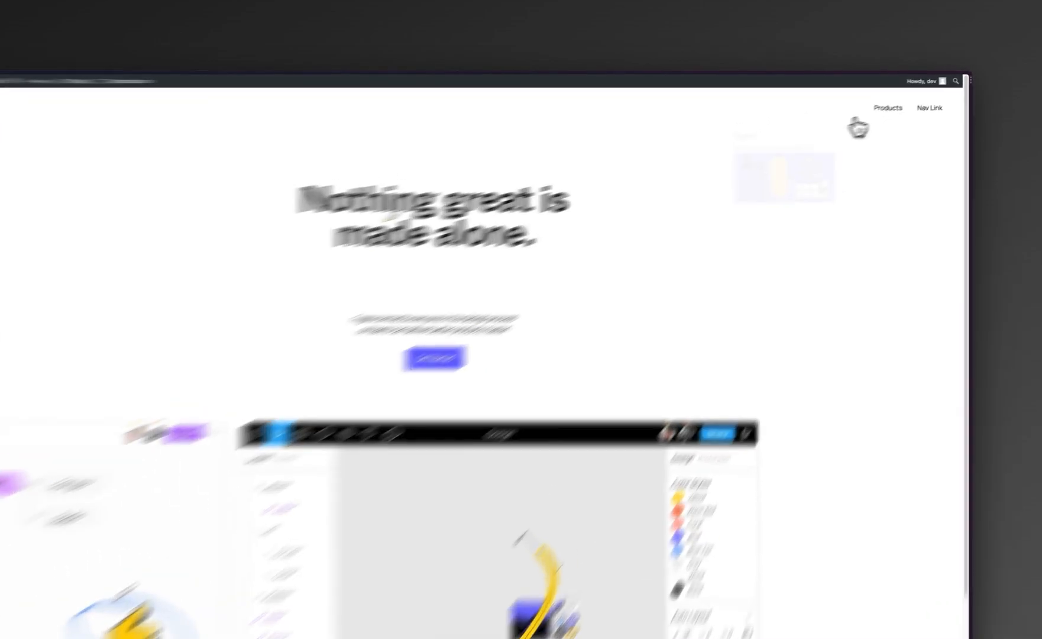
mouse_move(900, 102)
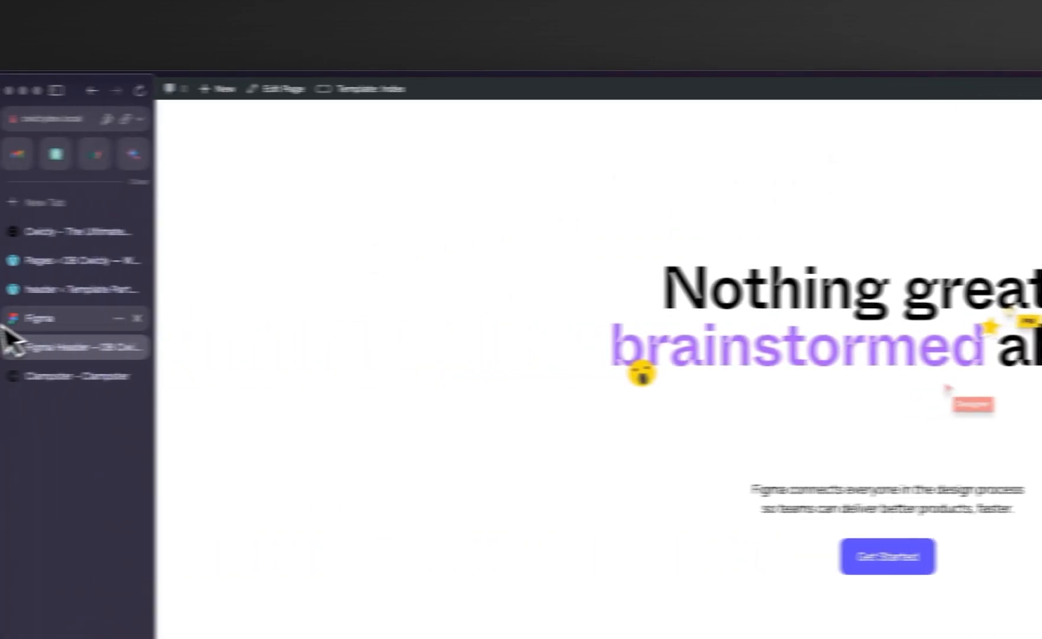
In the header editor, remove the stray gumroad URL lines and blank lines above the .blockclass rule in the heading's custom CSS.
left_click(62, 288)
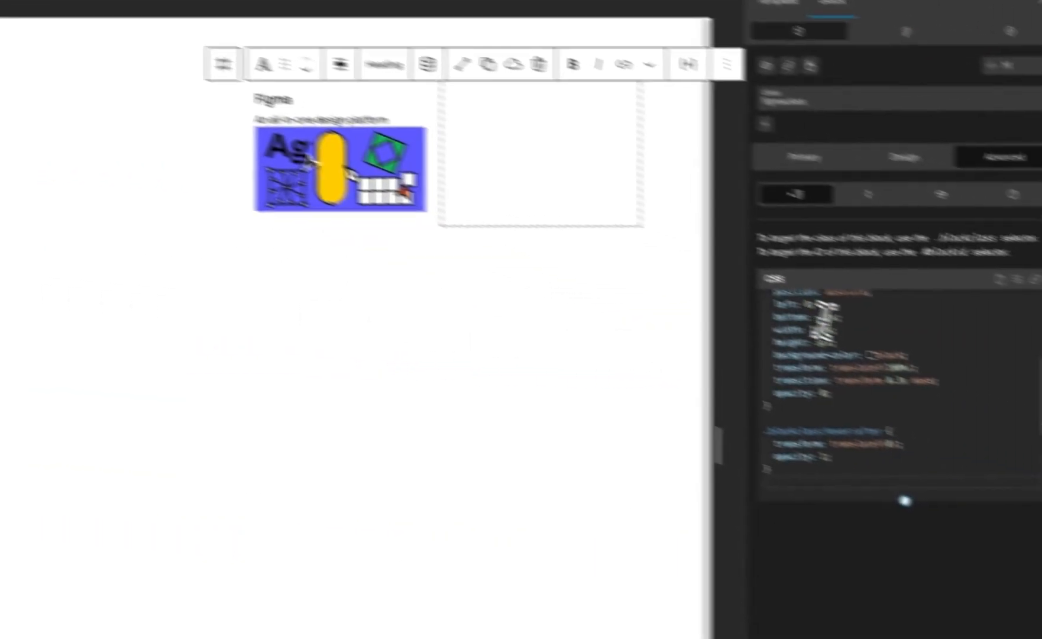
scroll(828, 320, "up", 5)
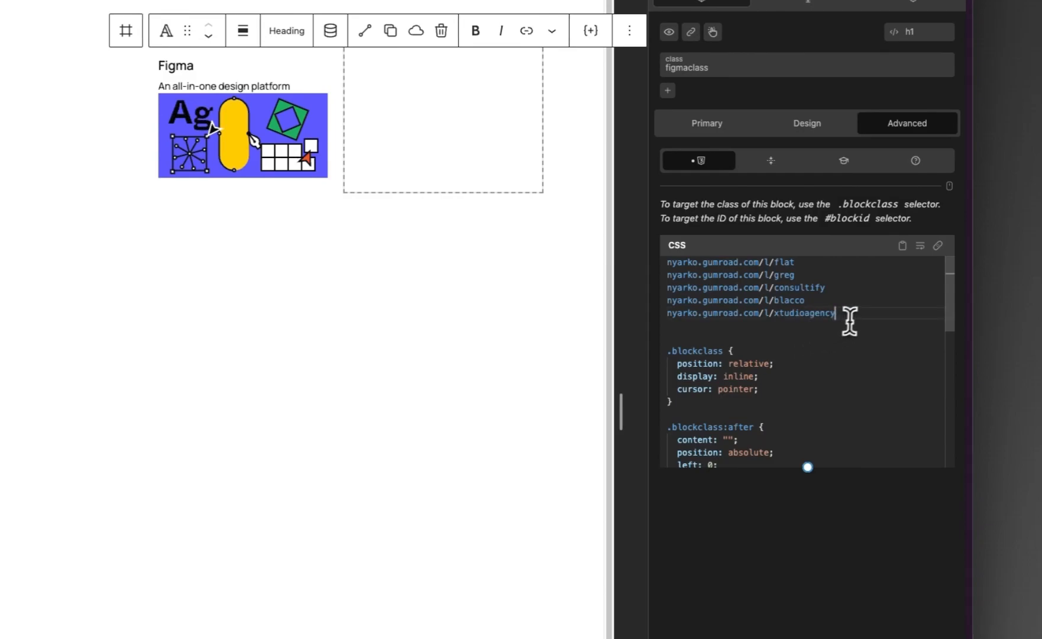
left_click_drag(848, 321, 633, 255)
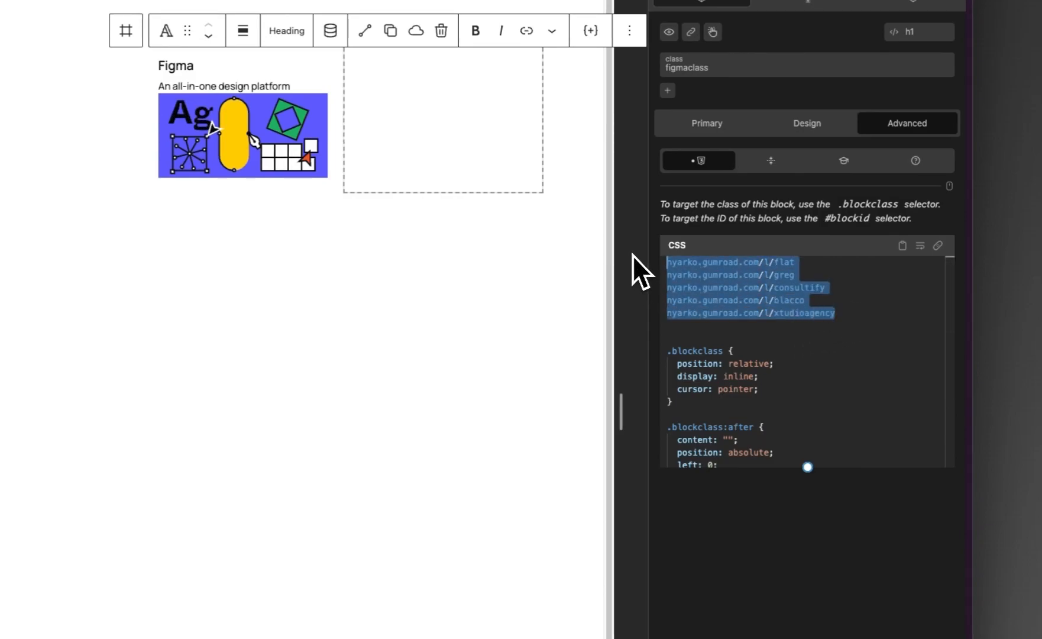
key("Delete")
key("Delete")
key("Delete")
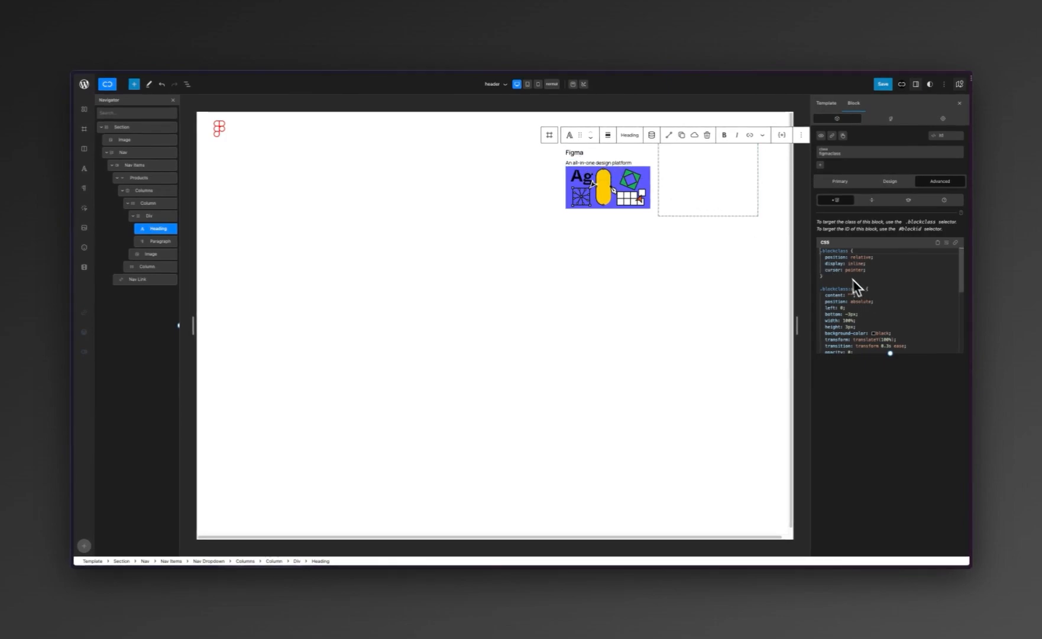
Review the heading's .blockclass, :after and :hover:after rules and save the header.
mouse_move(825, 254)
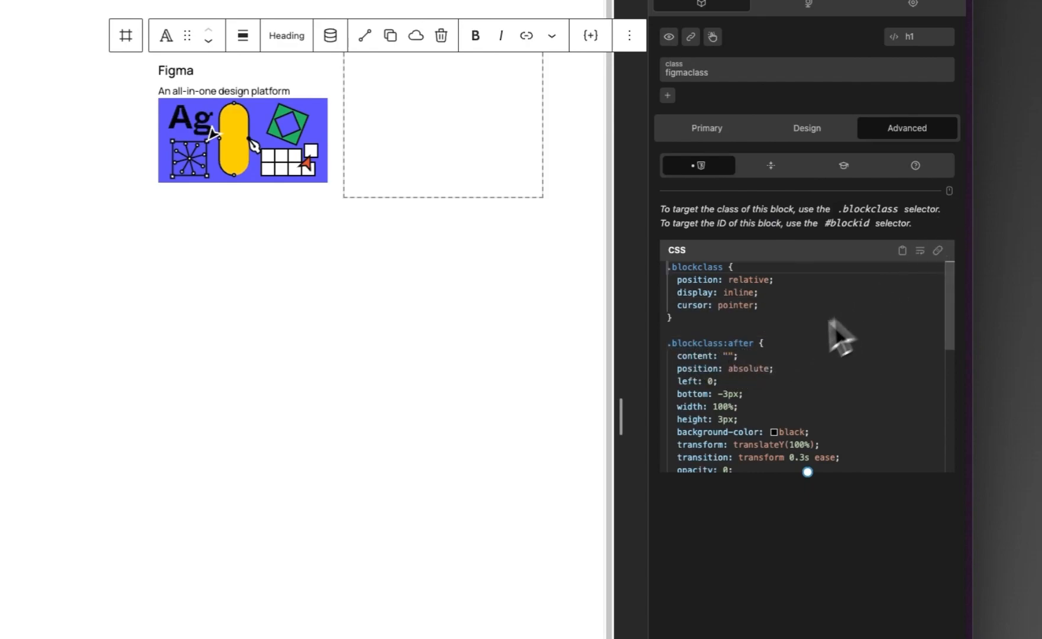
scroll(741, 333, "down", 2)
scroll(746, 338, "up", 1)
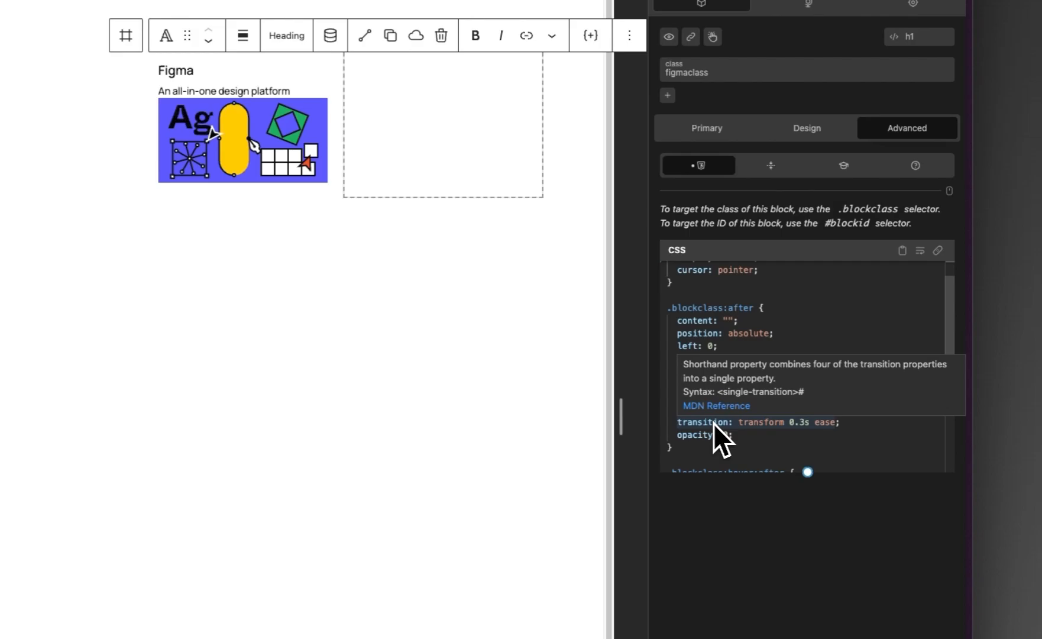
scroll(724, 430, "down", 3)
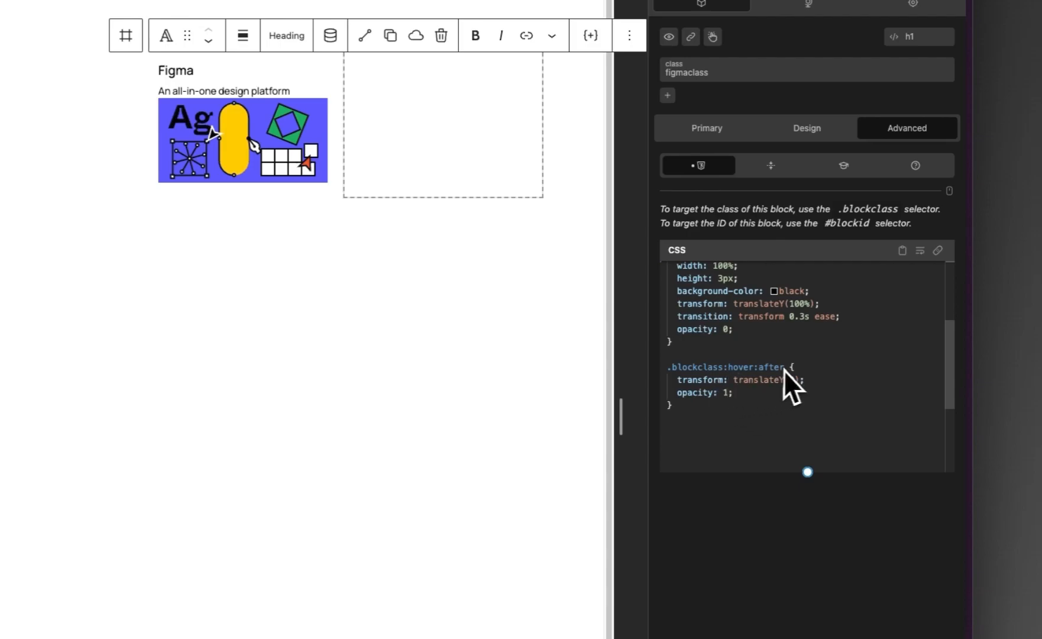
scroll(791, 389, "up", 4)
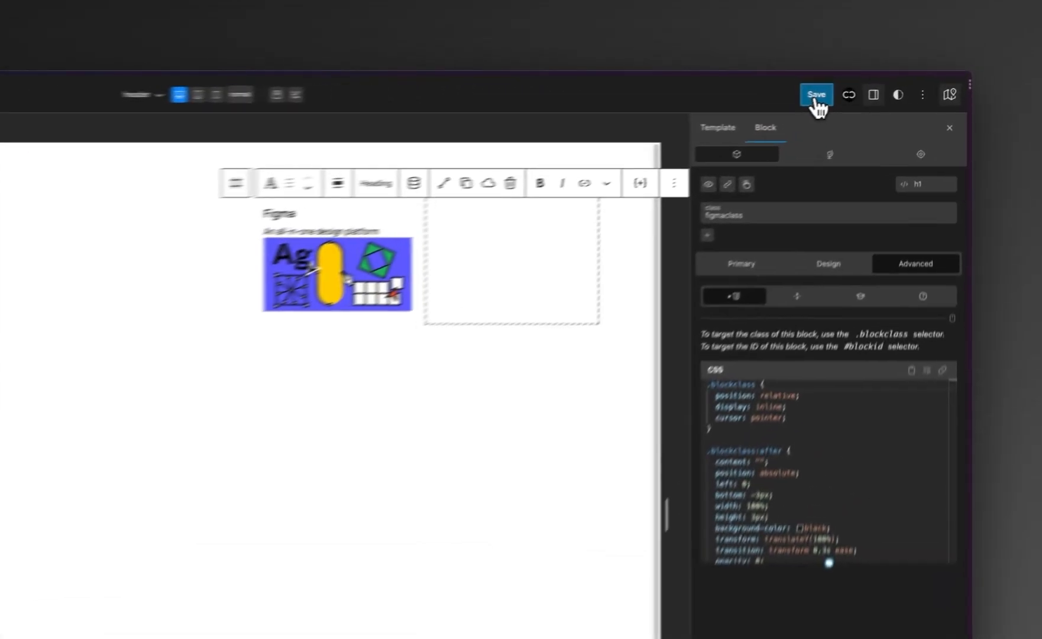
left_click(883, 84)
left_click(893, 87)
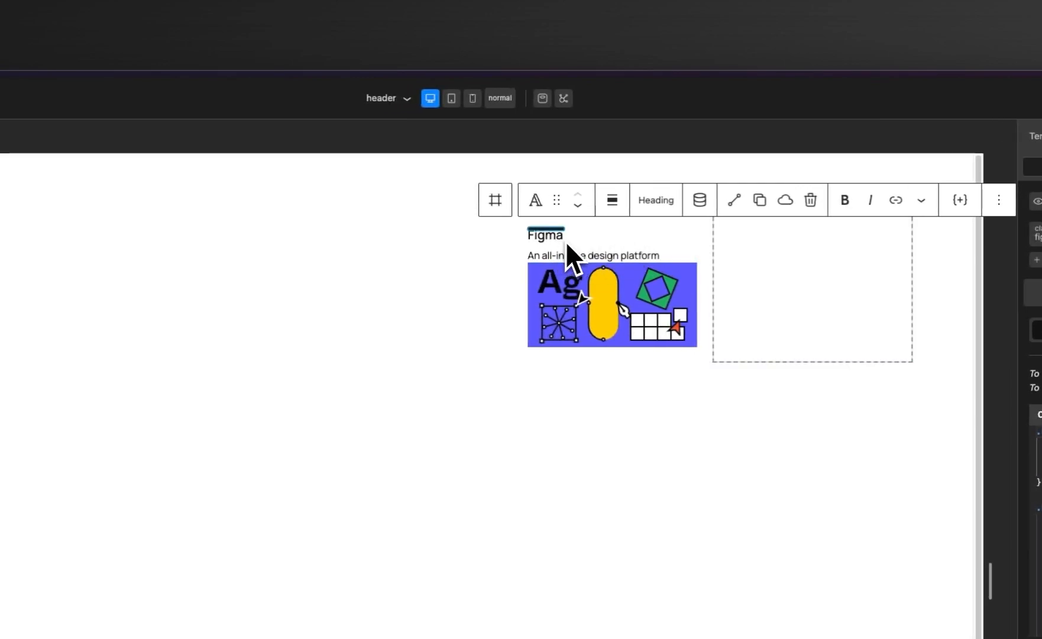
Duplicate the Figma heading and move the copy out of its Div, between the Div and the Image in the first column.
left_click(744, 203)
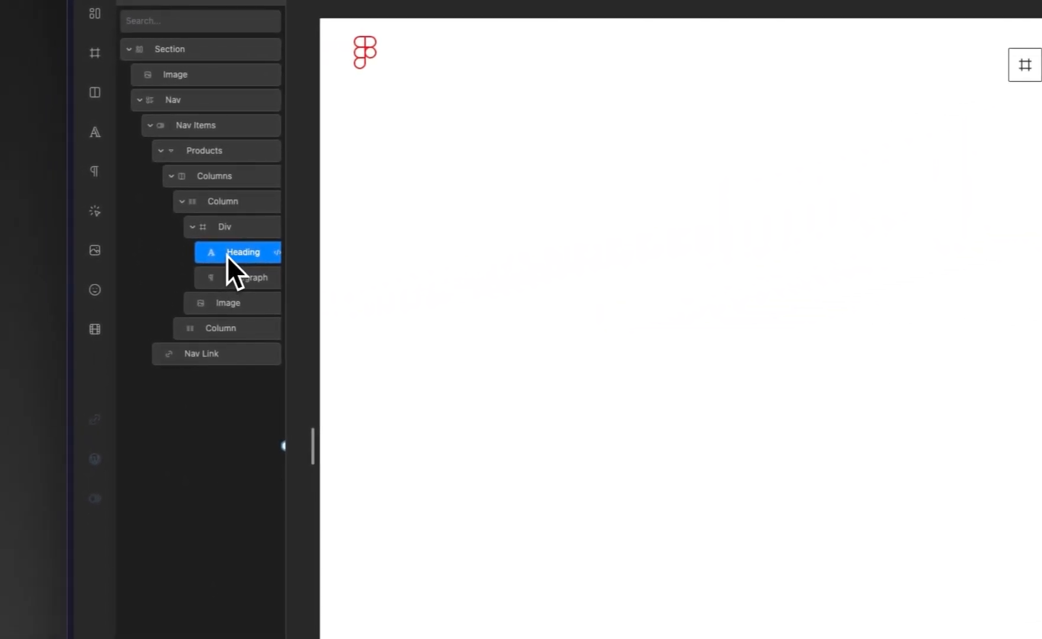
right_click(229, 253)
left_click(267, 287)
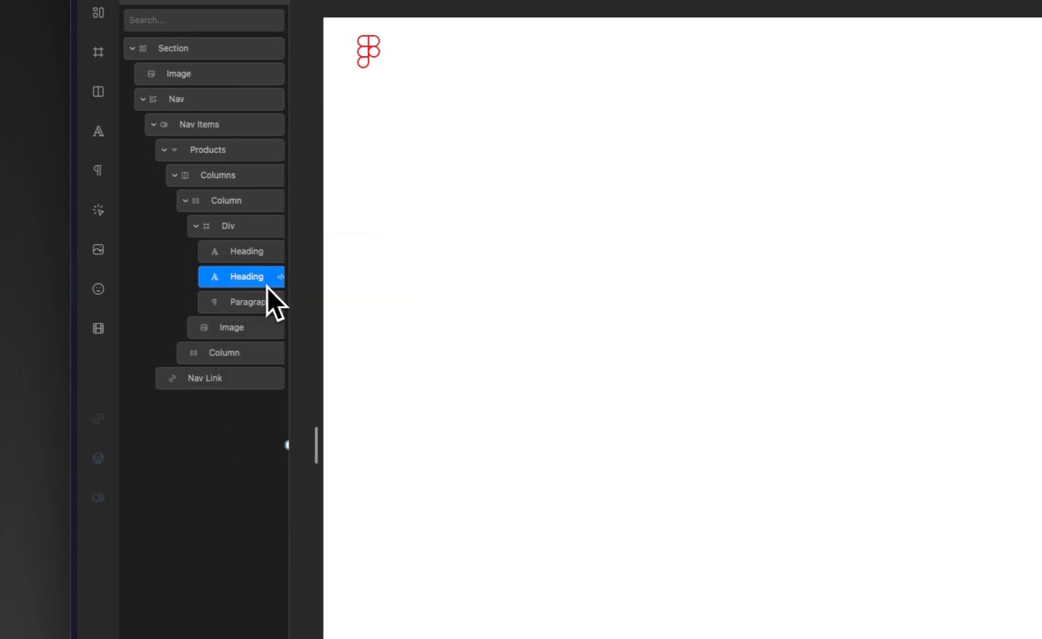
left_click_drag(237, 283, 215, 300)
left_click(197, 227)
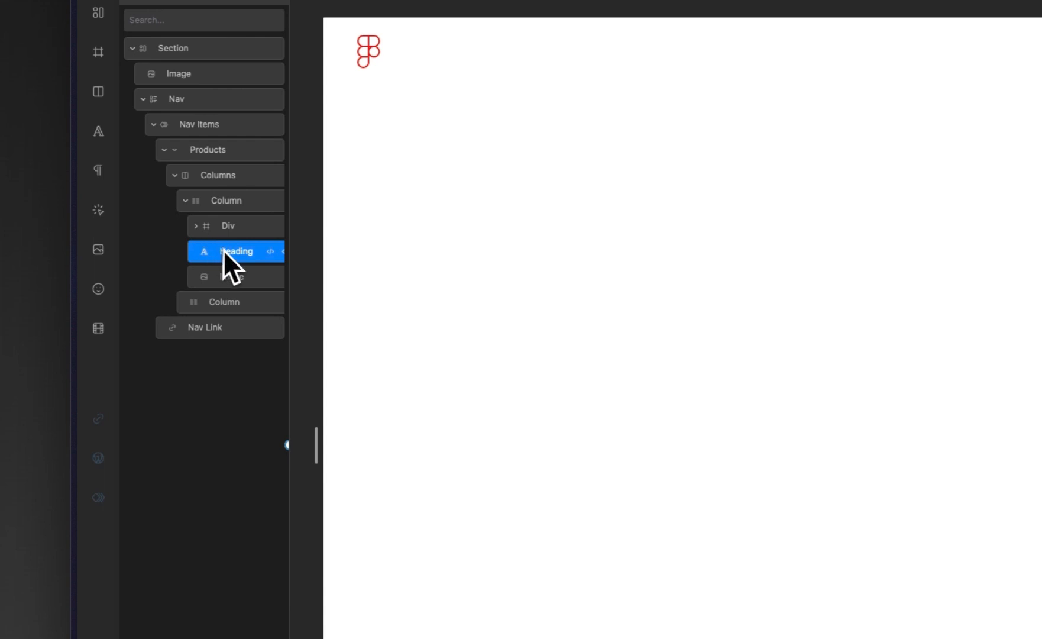
Wrap the duplicated heading in its own Div and select the heading inside it.
right_click(225, 252)
mouse_move(269, 438)
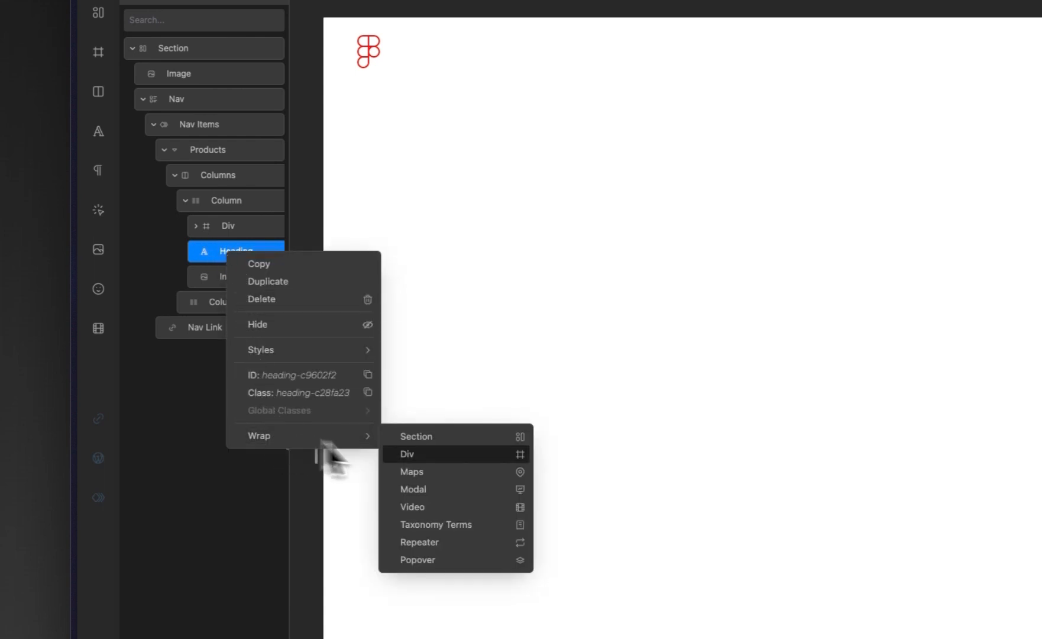
left_click(433, 460)
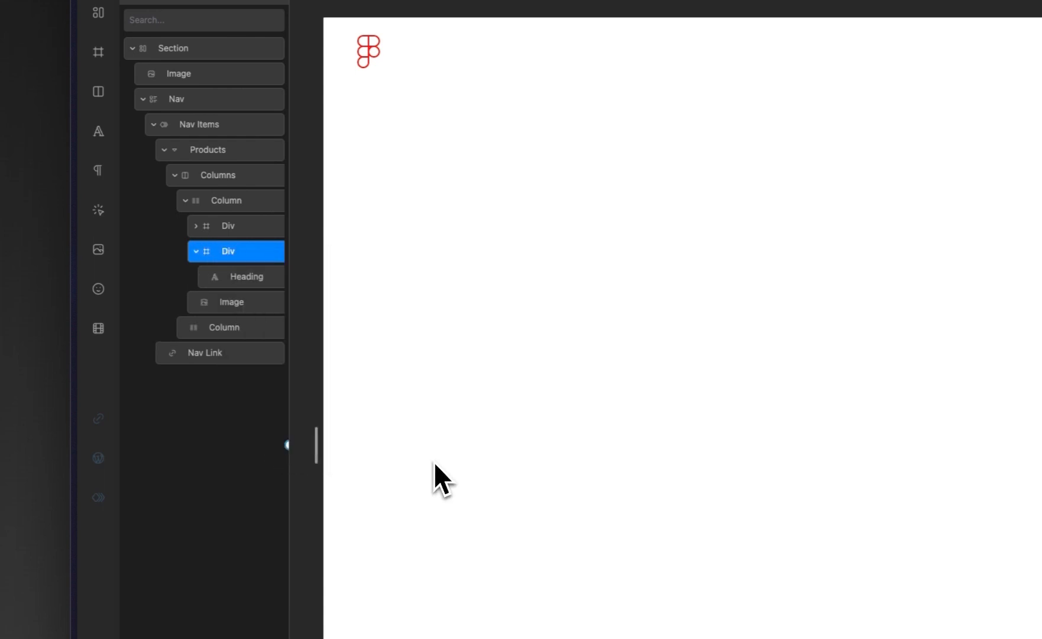
left_click(239, 282)
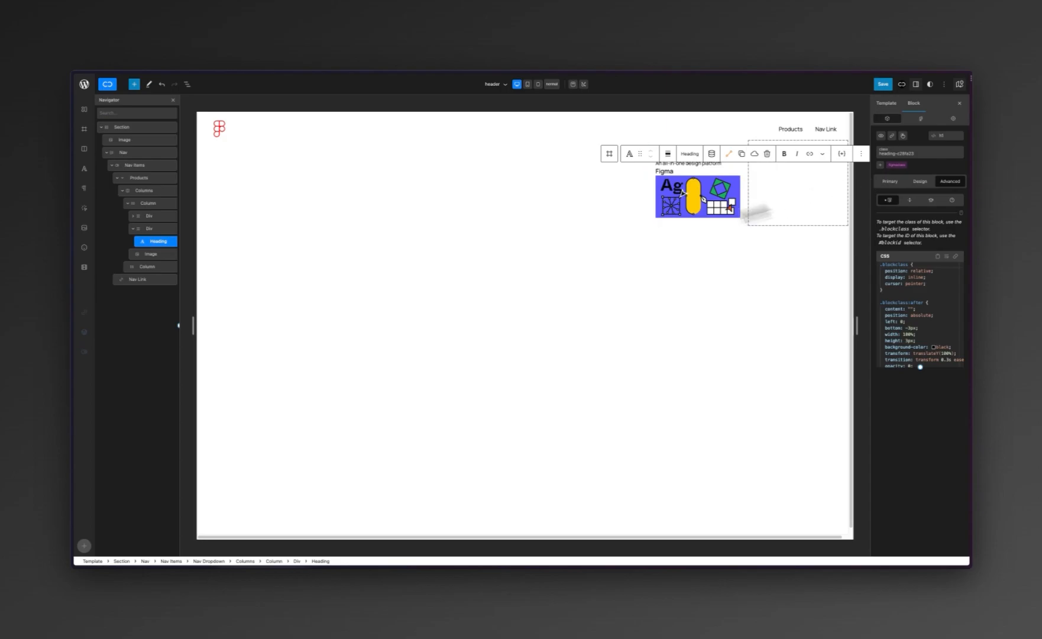
left_click(729, 153)
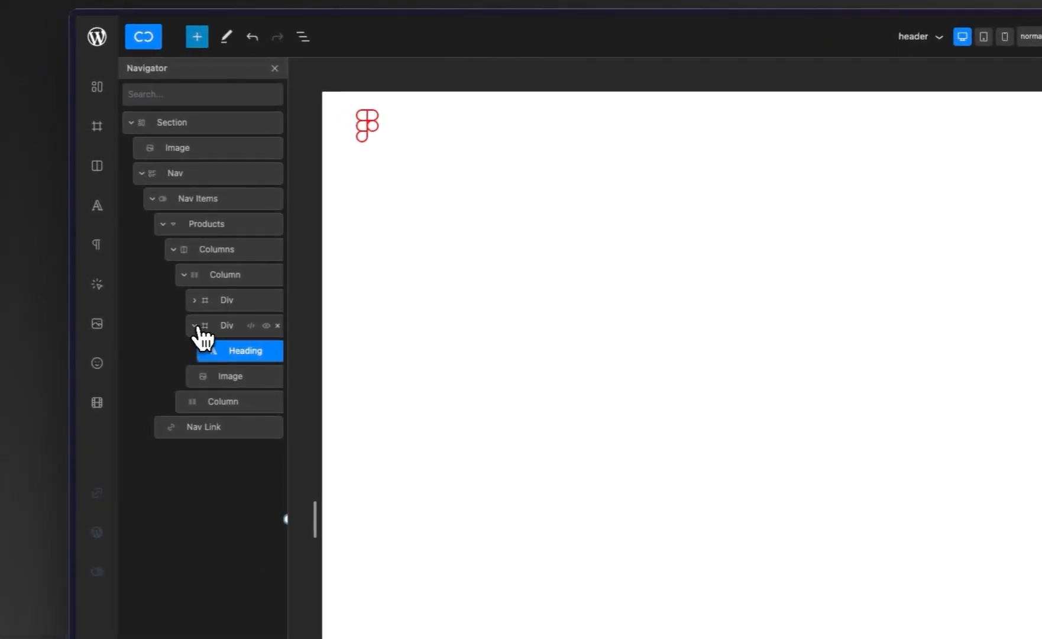
Move the Div containing the duplicated Figma heading below the Image in the first column.
left_click(226, 327)
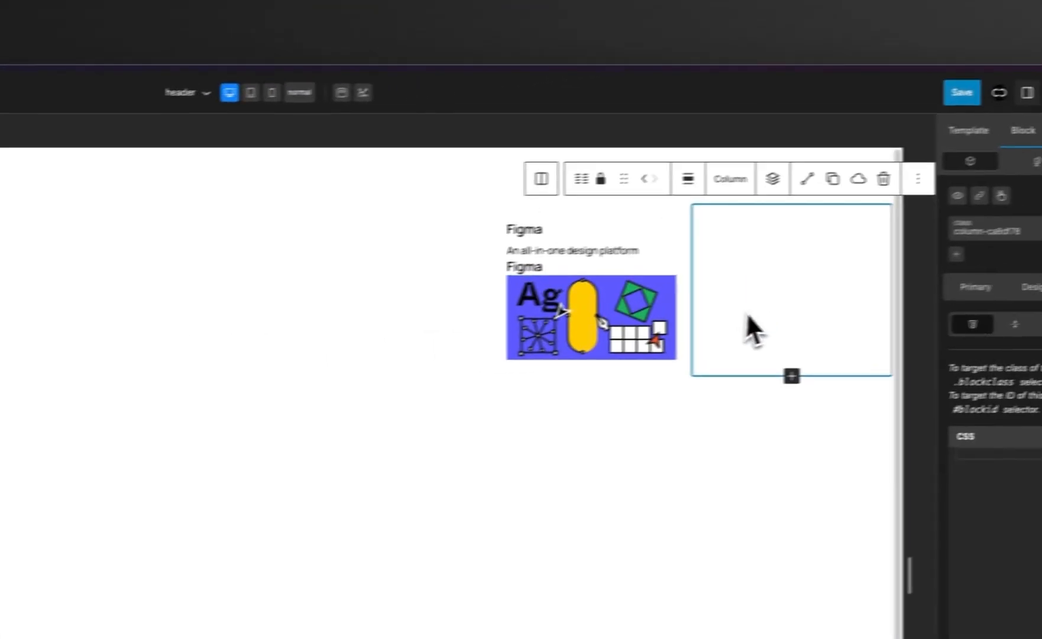
left_click(532, 269)
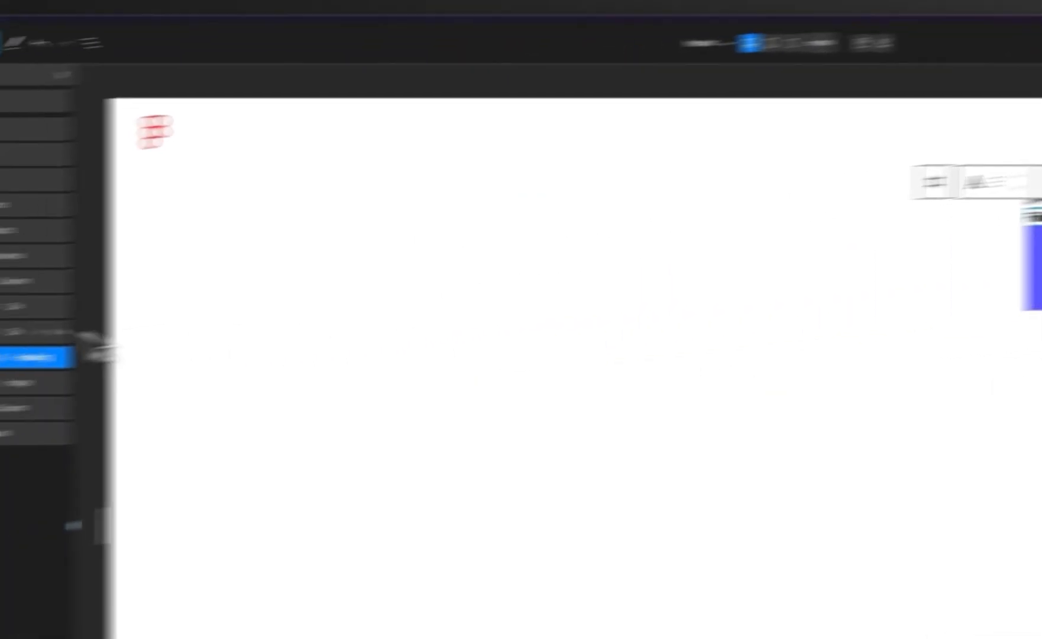
left_click_drag(186, 334, 212, 327)
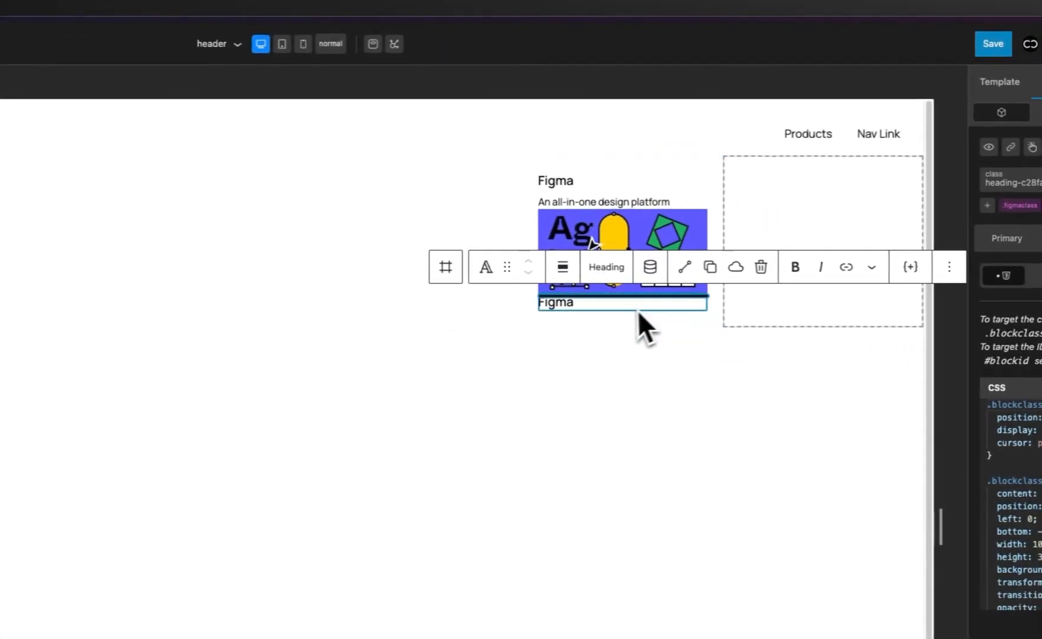
Check the Products dropdown entries on the Figma website and change the heading under the image to "Design".
double_click(558, 305)
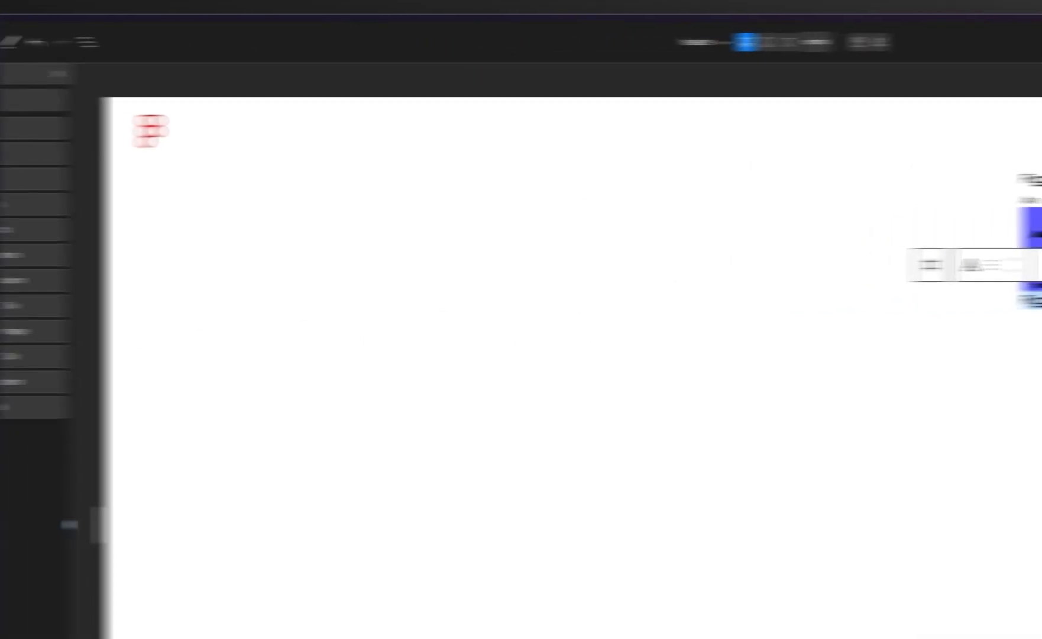
left_click(104, 261)
mouse_move(558, 151)
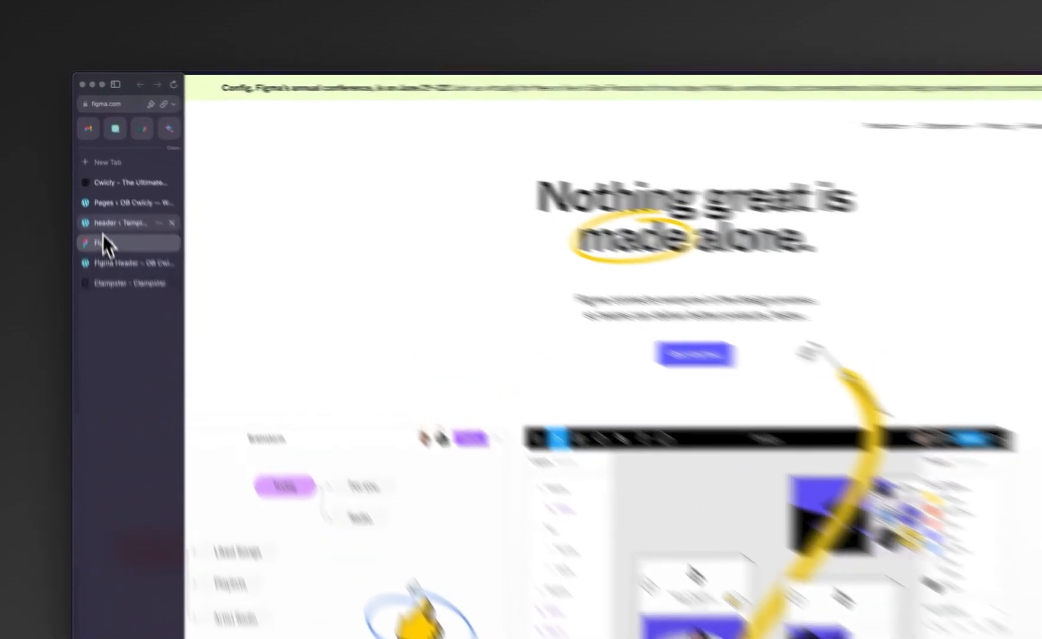
left_click(102, 231)
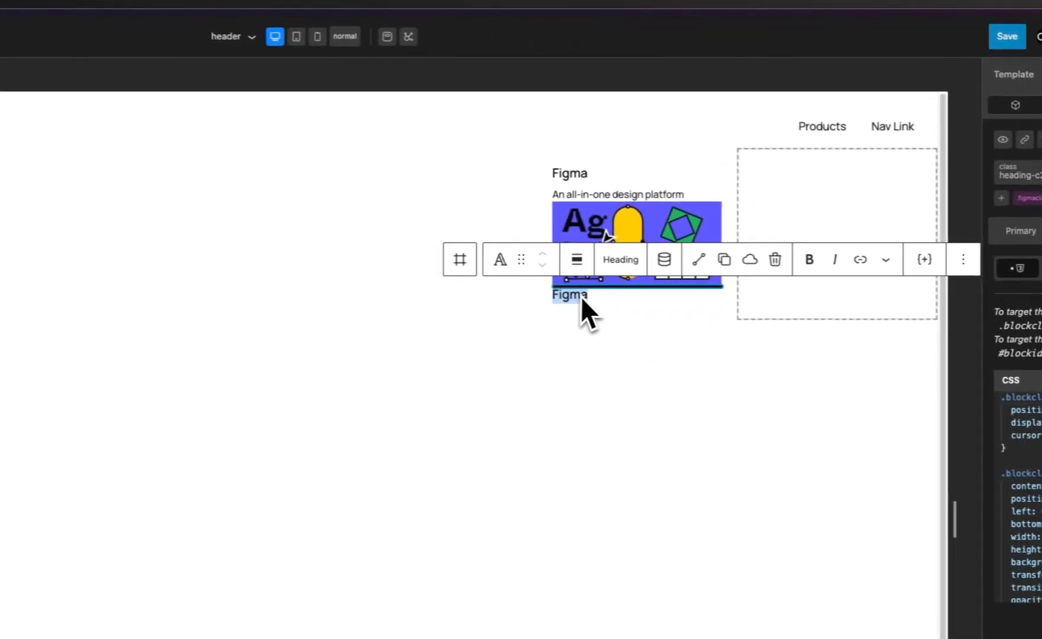
type("Design")
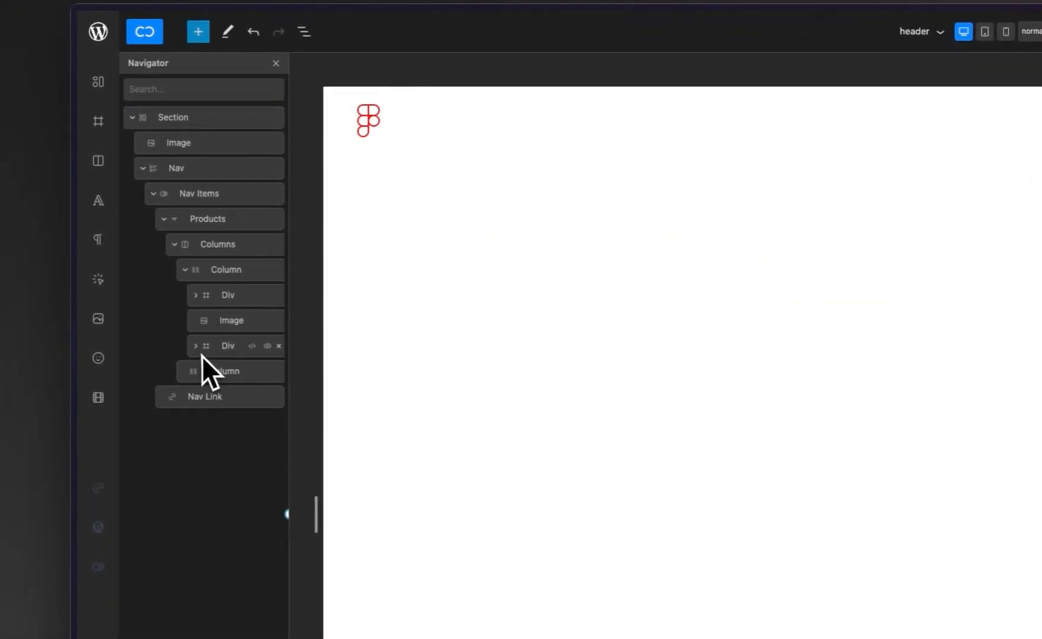
Duplicate the Figma heading in the first column's upper Div three times.
left_click(197, 347)
right_click(239, 371)
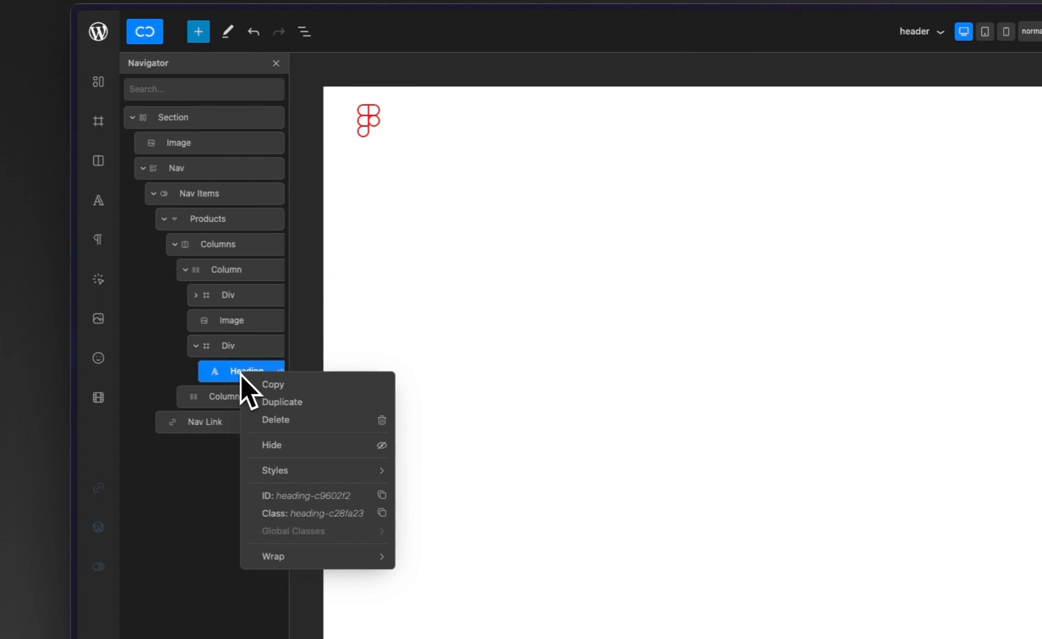
left_click(197, 295)
left_click(238, 323)
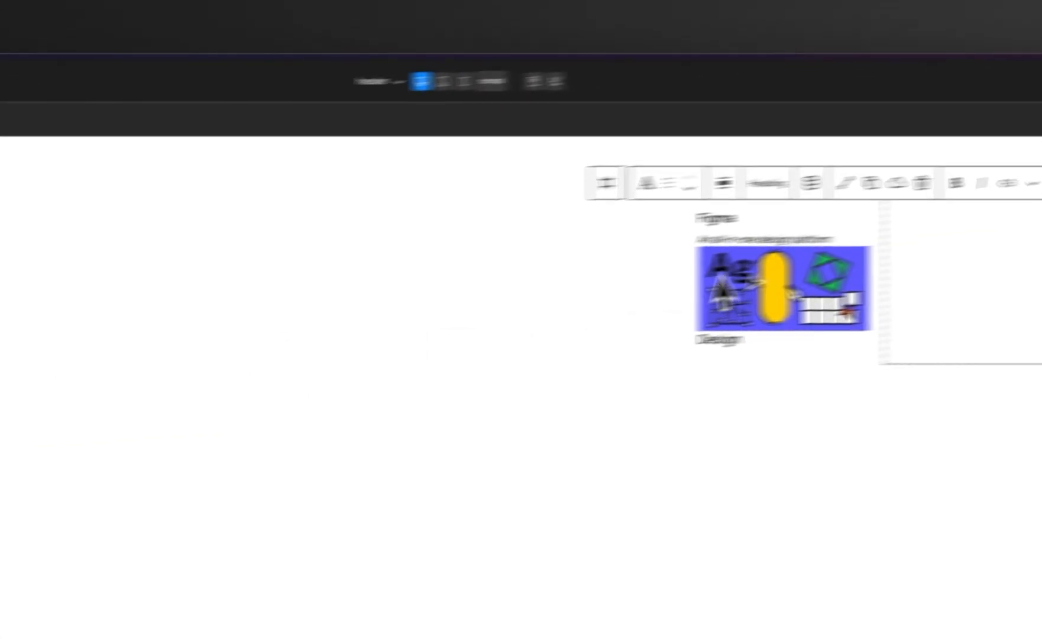
left_click(857, 183)
right_click(219, 243)
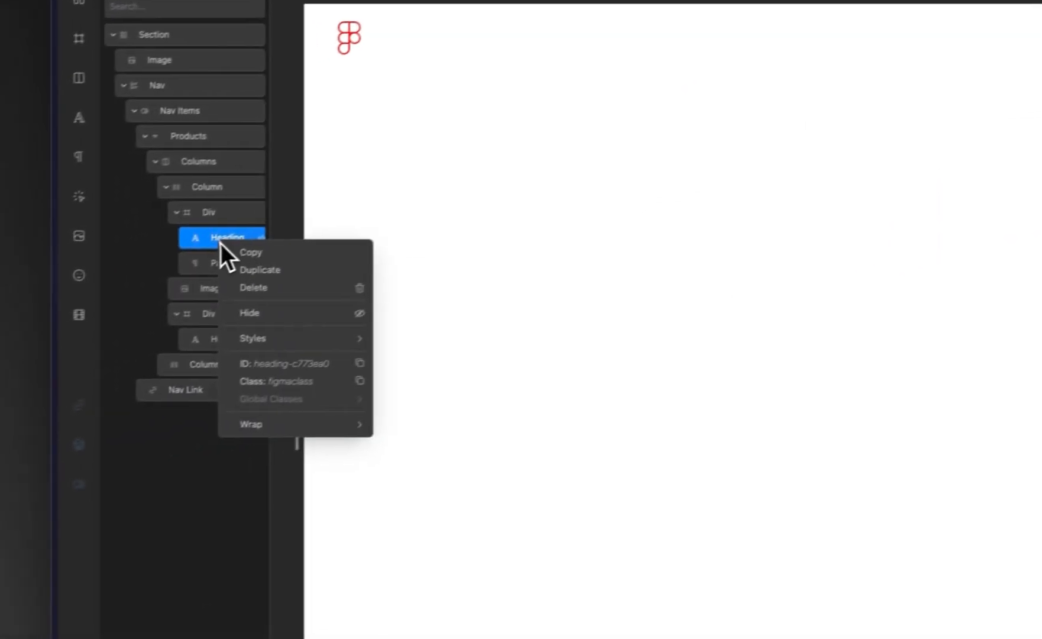
left_click(255, 270)
right_click(222, 264)
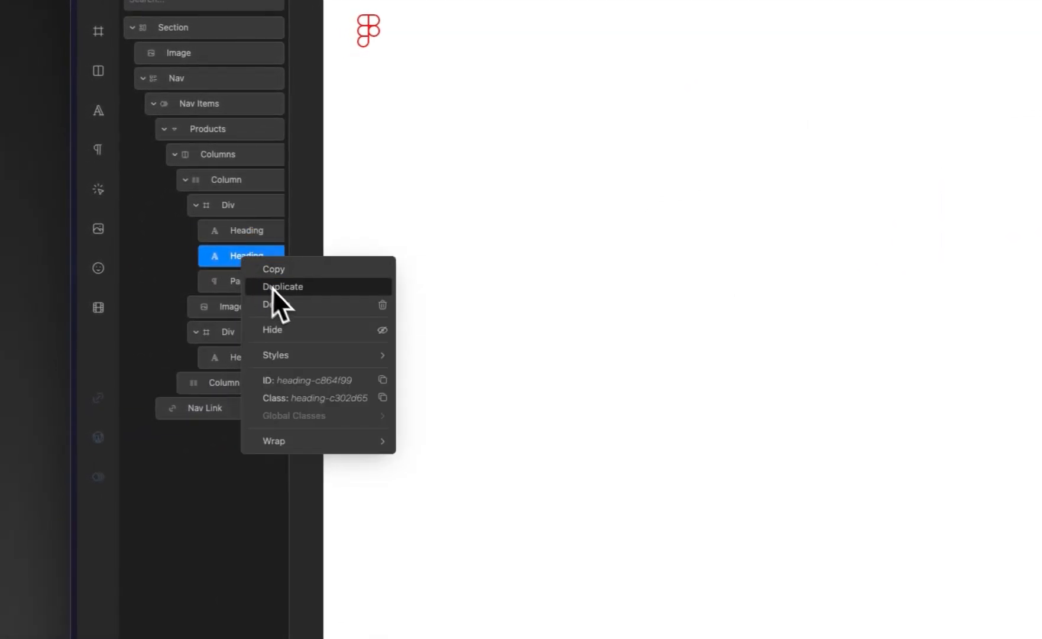
left_click(271, 287)
right_click(238, 283)
left_click(271, 312)
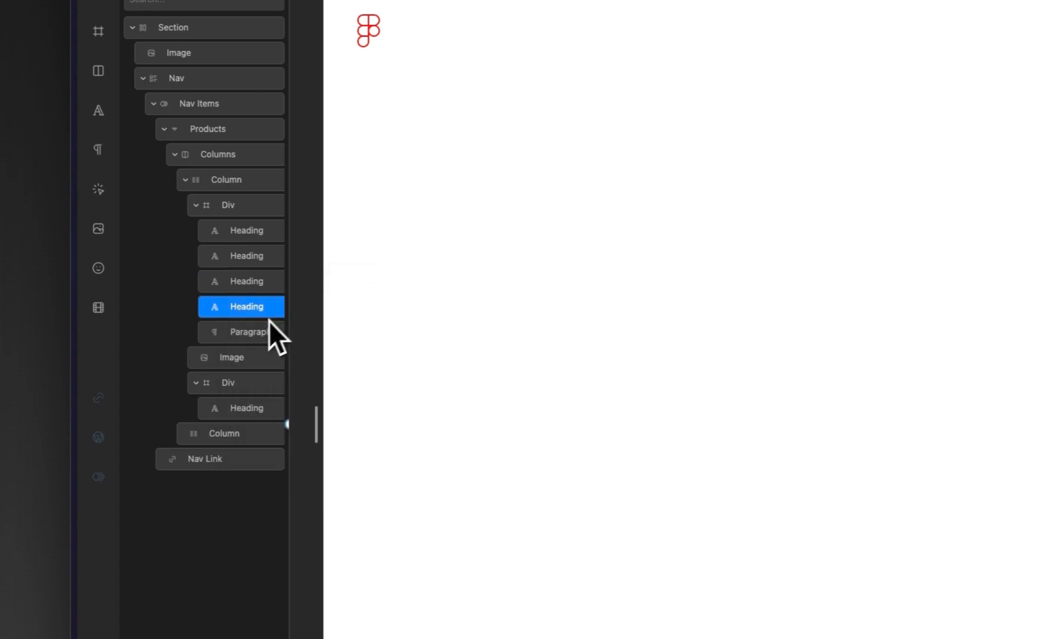
Move the three duplicated Figma headings into the Div below the Image, alongside the Design heading.
left_click_drag(244, 314, 242, 397)
left_click_drag(238, 290, 238, 402)
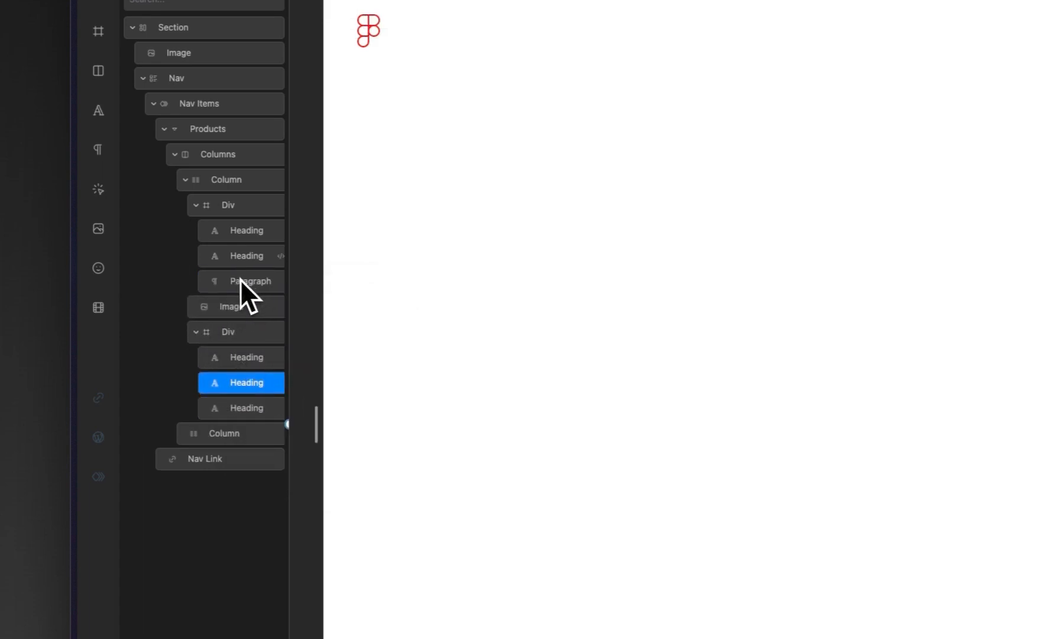
left_click(243, 265)
left_click_drag(243, 266, 242, 407)
Change the second heading in the Div below the Image to "Design Systems".
left_click(243, 336)
left_click(245, 355)
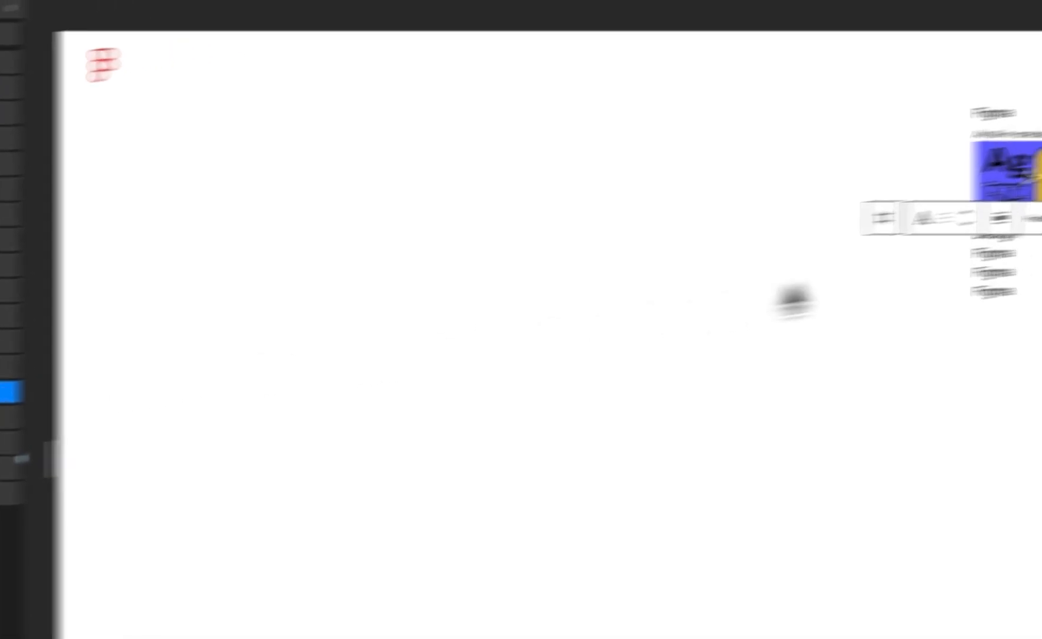
double_click(620, 307)
type("Desi")
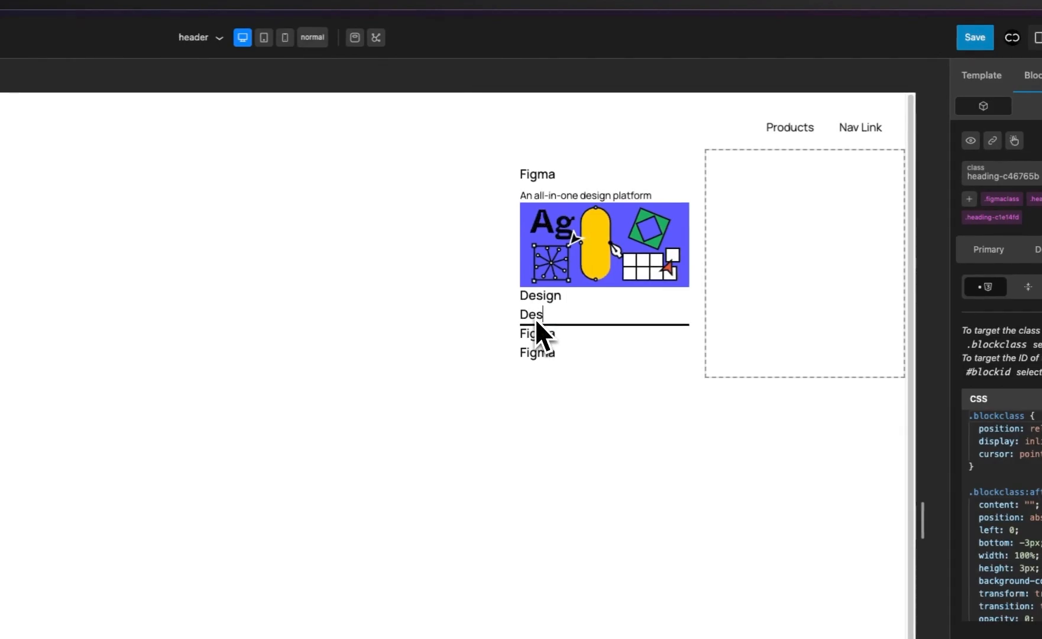
type("gn Syste")
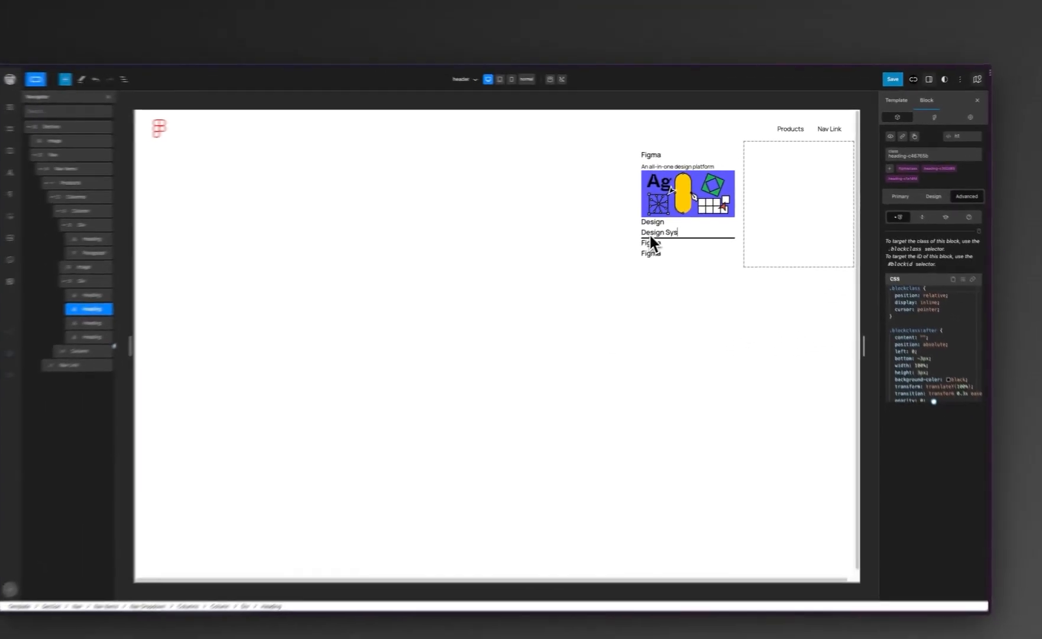
type("ms")
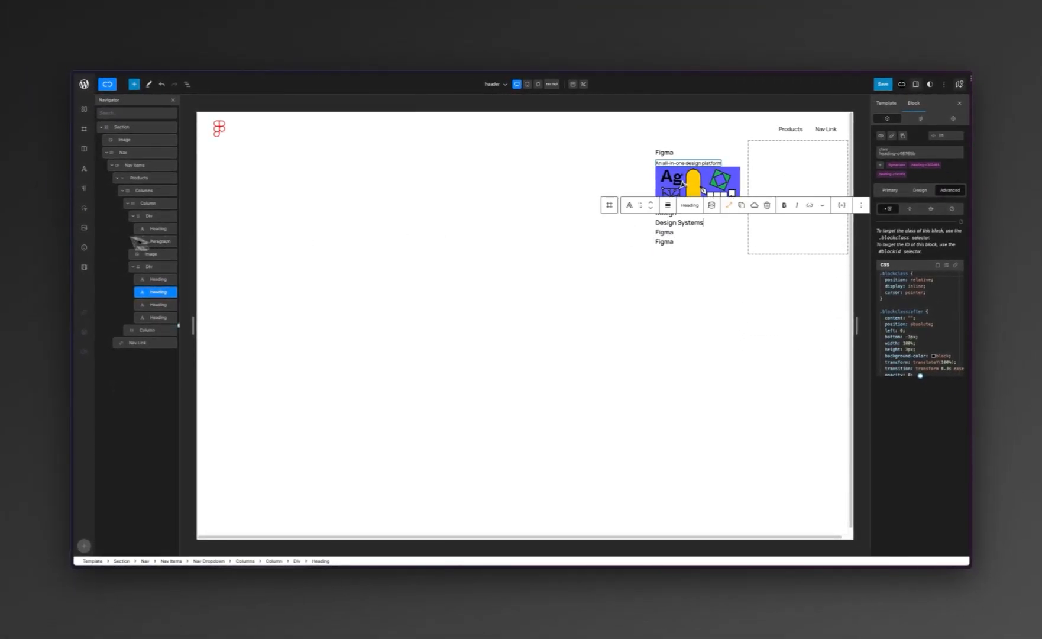
Check the entry order in the Figma website's Products dropdown and move the Design Systems heading one place down in its Div.
mouse_move(72, 205)
left_click(110, 192)
mouse_move(513, 150)
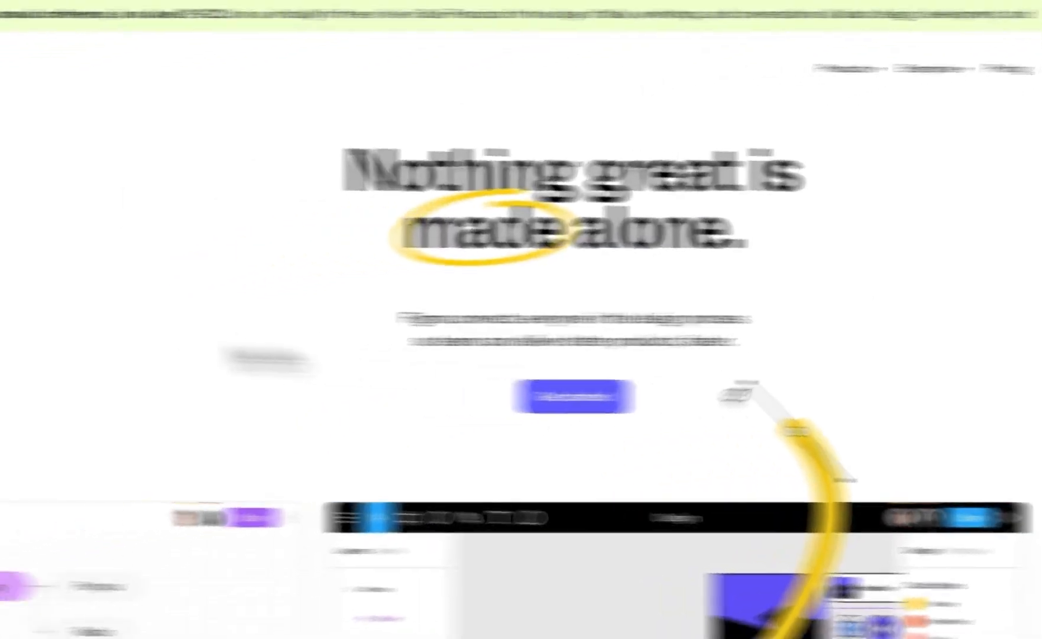
mouse_move(54, 344)
left_click(100, 252)
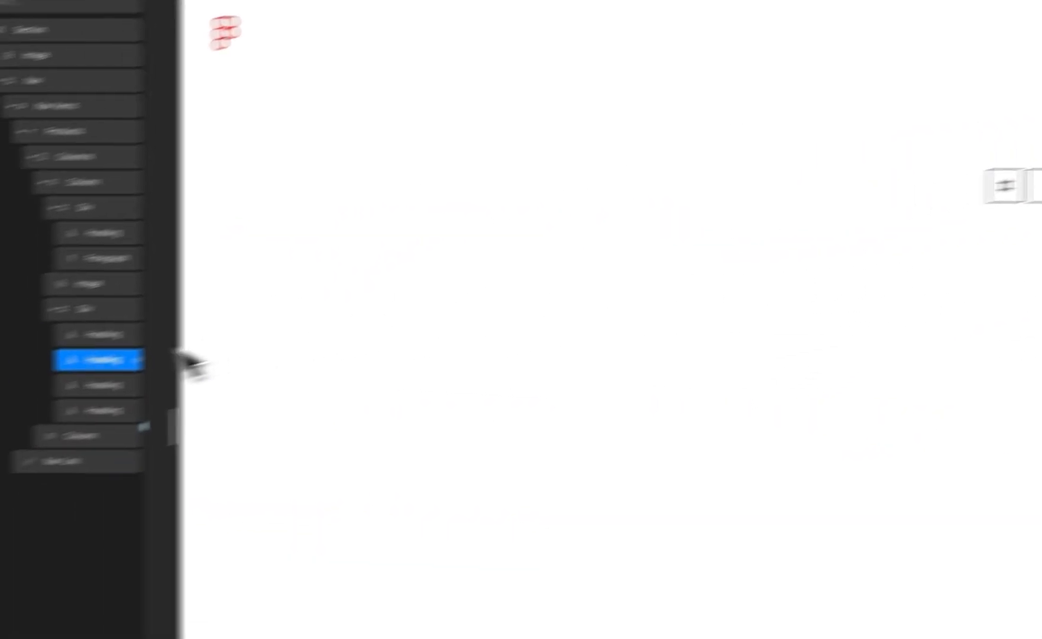
left_click_drag(186, 360, 236, 328)
Rename the two remaining Figma headings below the image to "Prototyping" and "Downloads" and save the header.
double_click(752, 267)
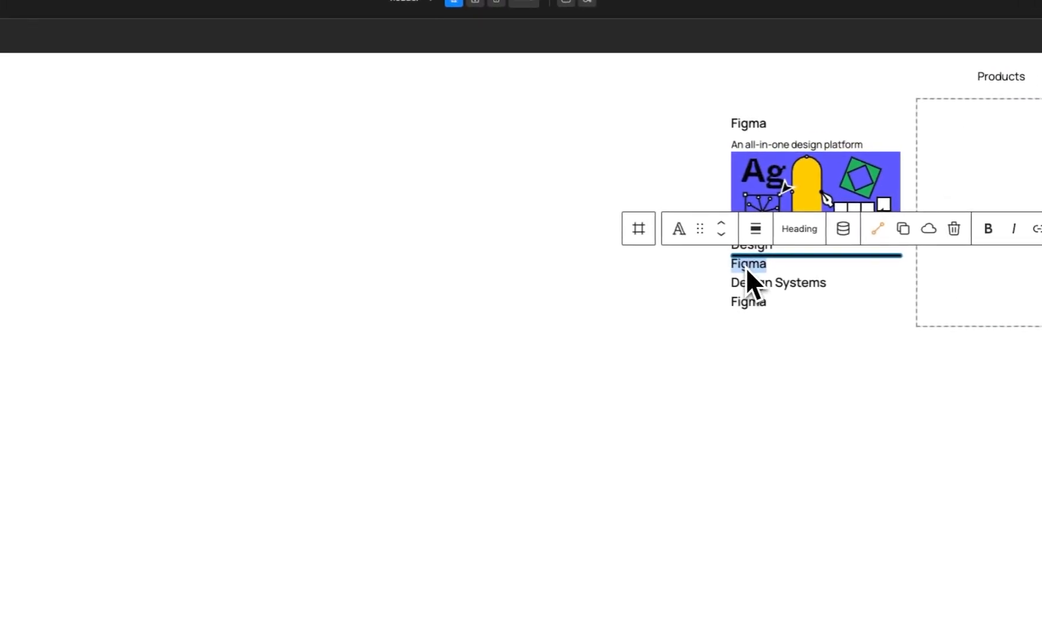
type("Prototy")
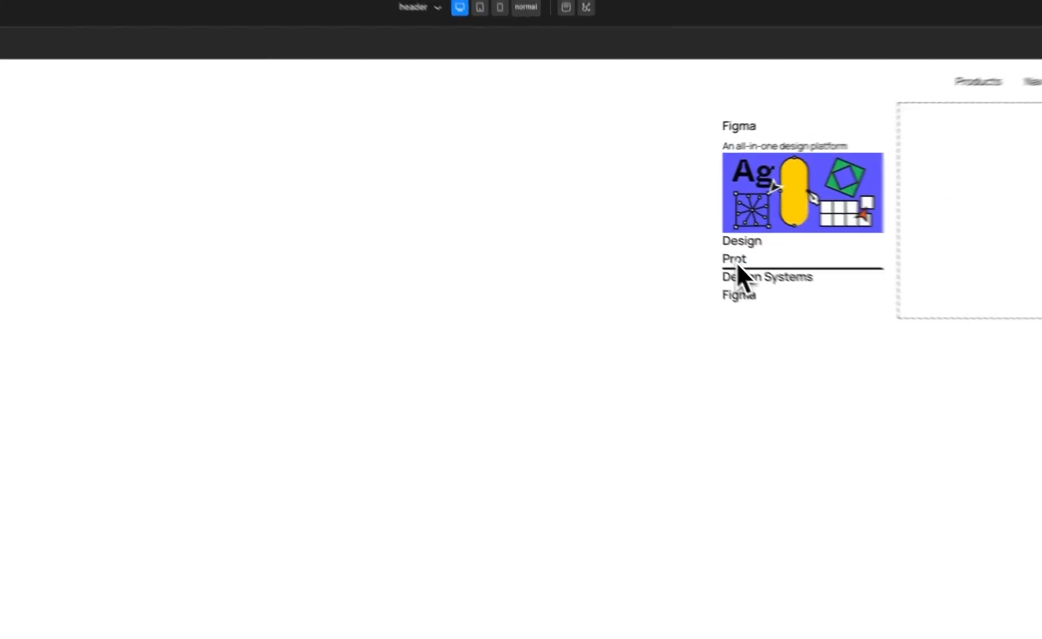
type("ping")
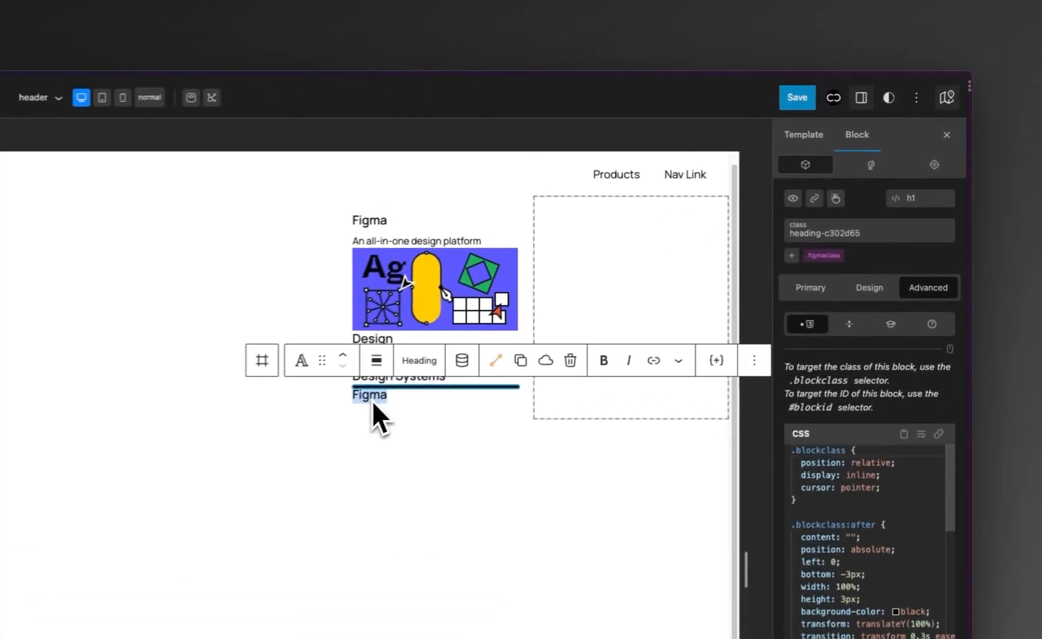
type("Downloads")
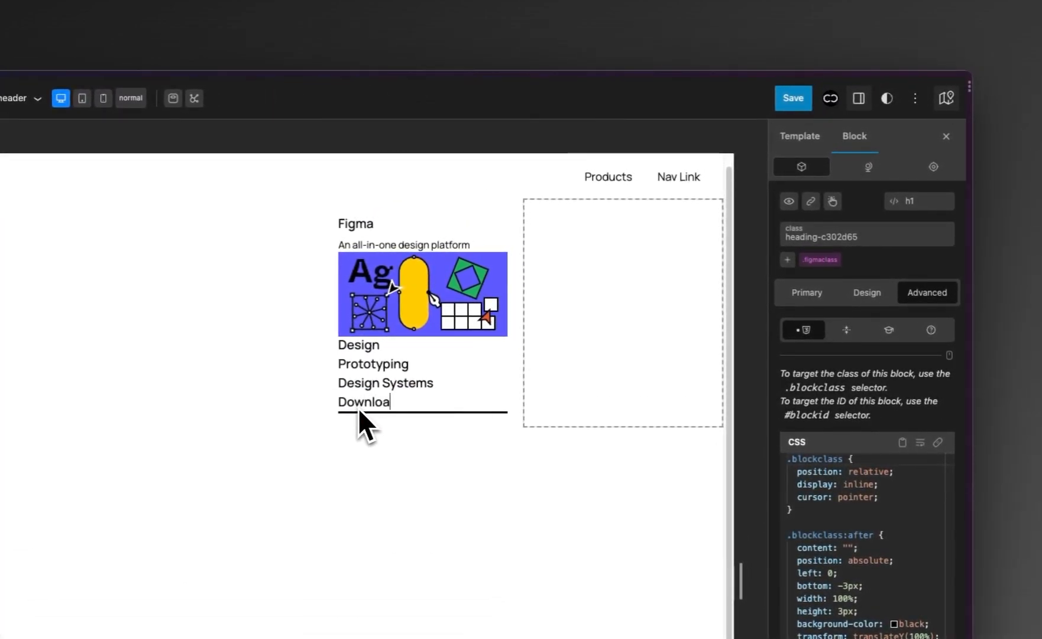
left_click(781, 109)
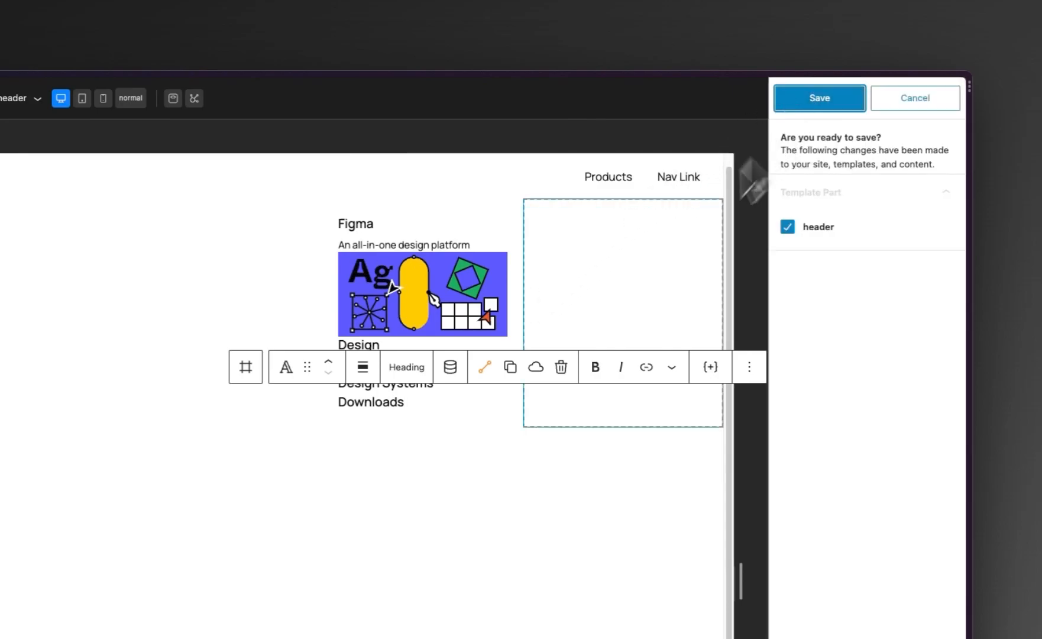
left_click(791, 102)
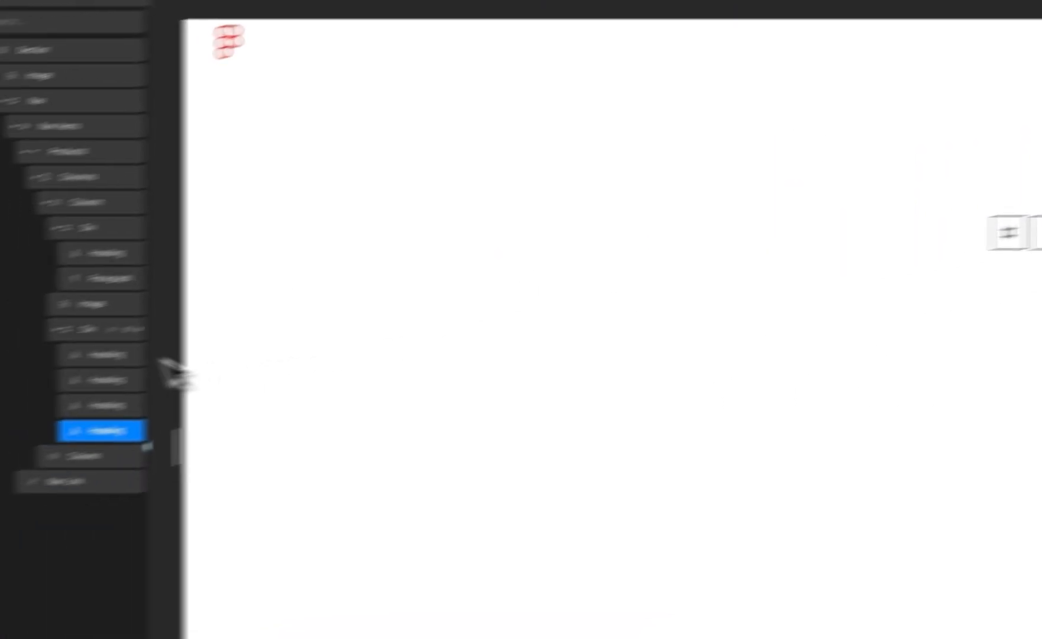
Give the Div with the four link headings a vertical flex layout, start-aligned, centre-justified, with a 20 px row gap.
left_click(93, 327)
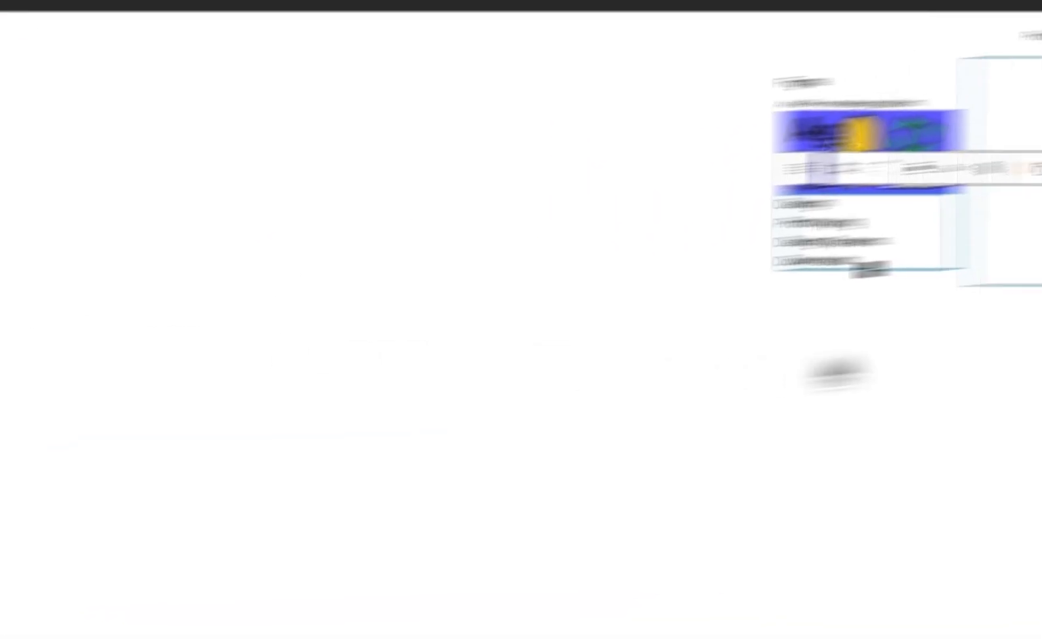
left_click(867, 151)
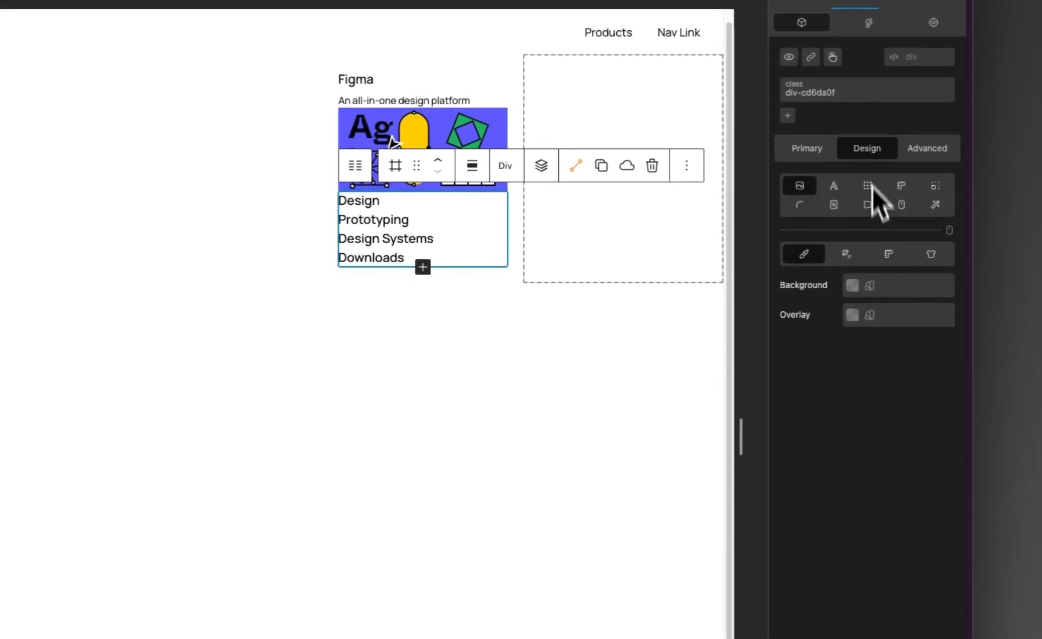
left_click(867, 185)
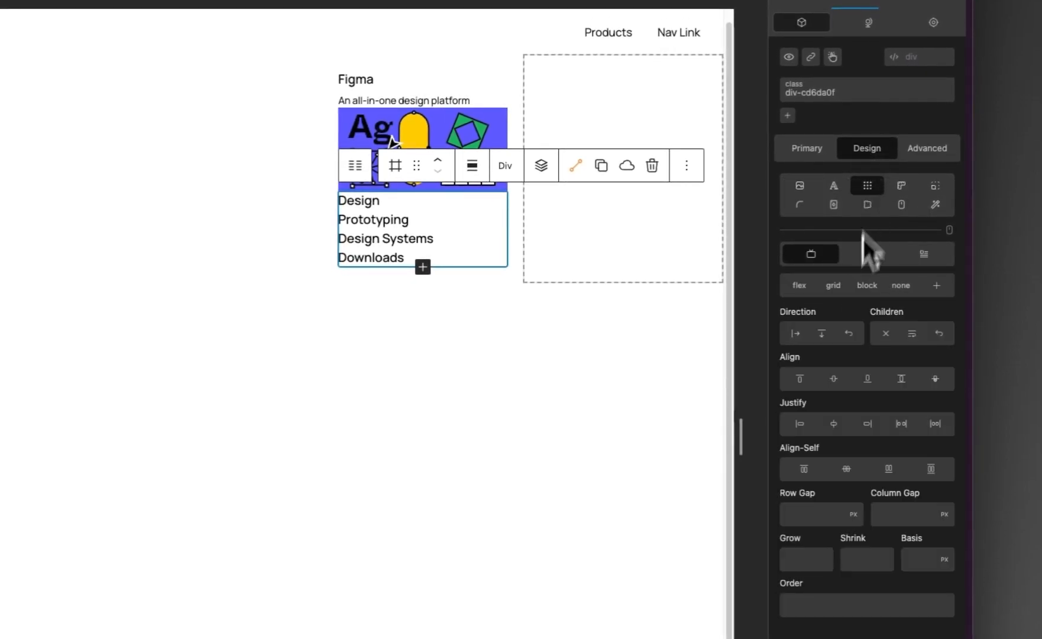
left_click(822, 334)
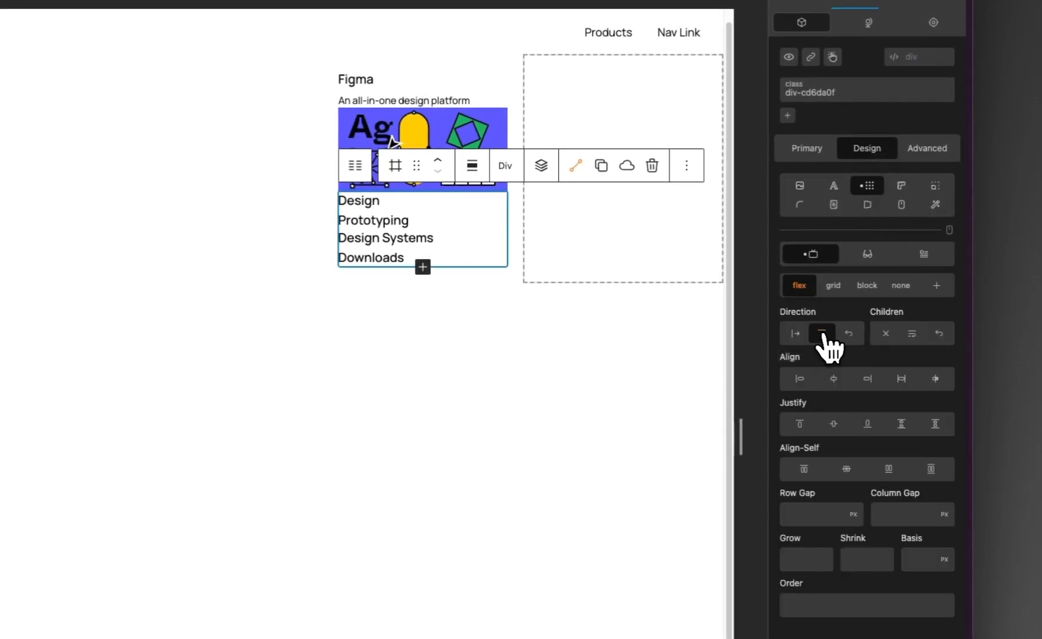
left_click(805, 386)
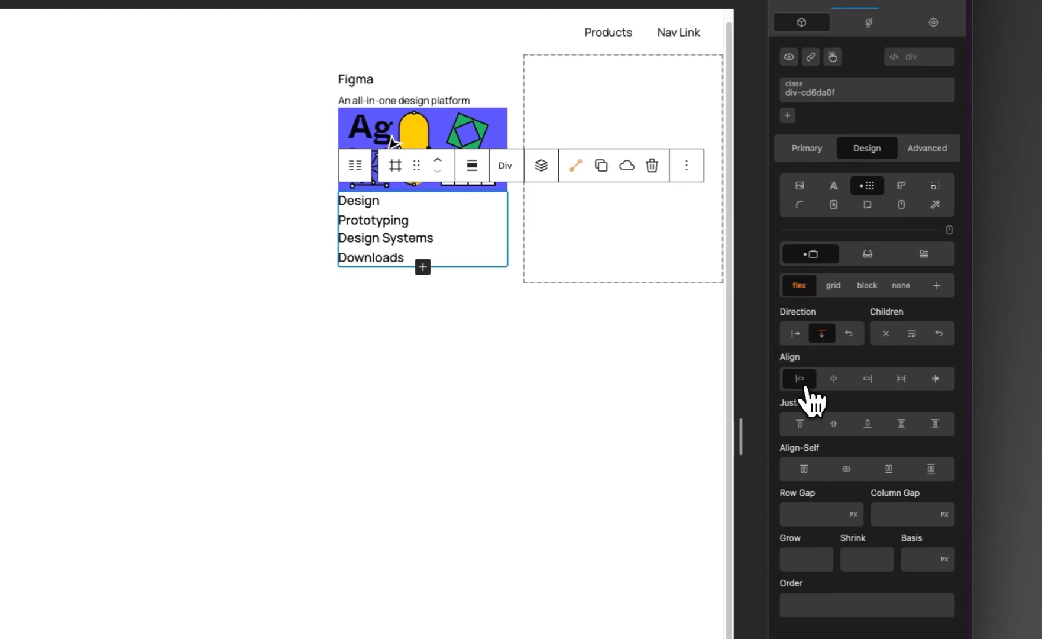
left_click(835, 426)
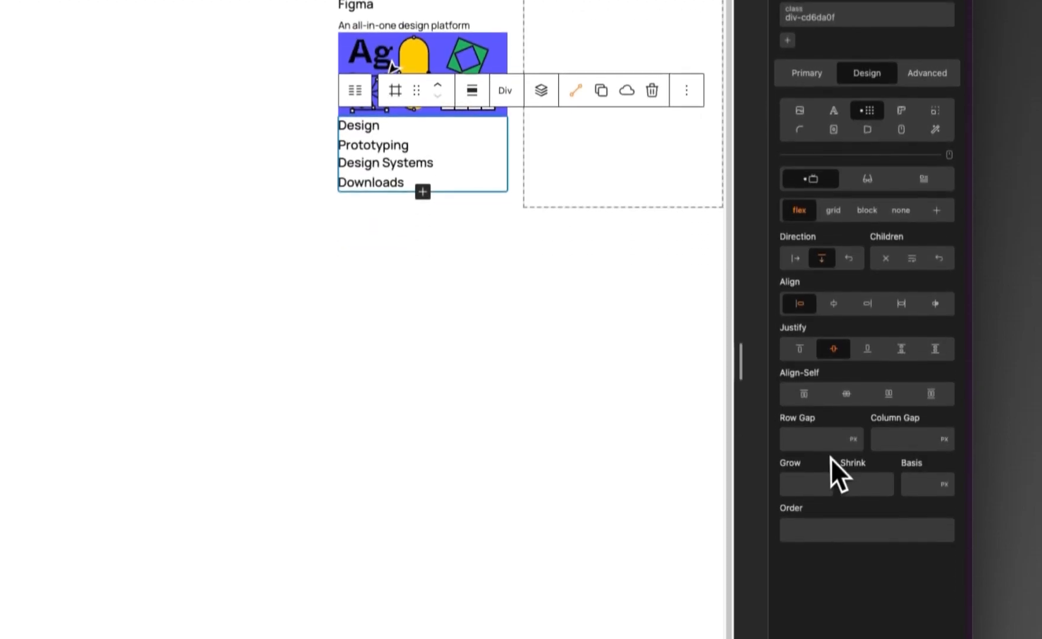
left_click(832, 423)
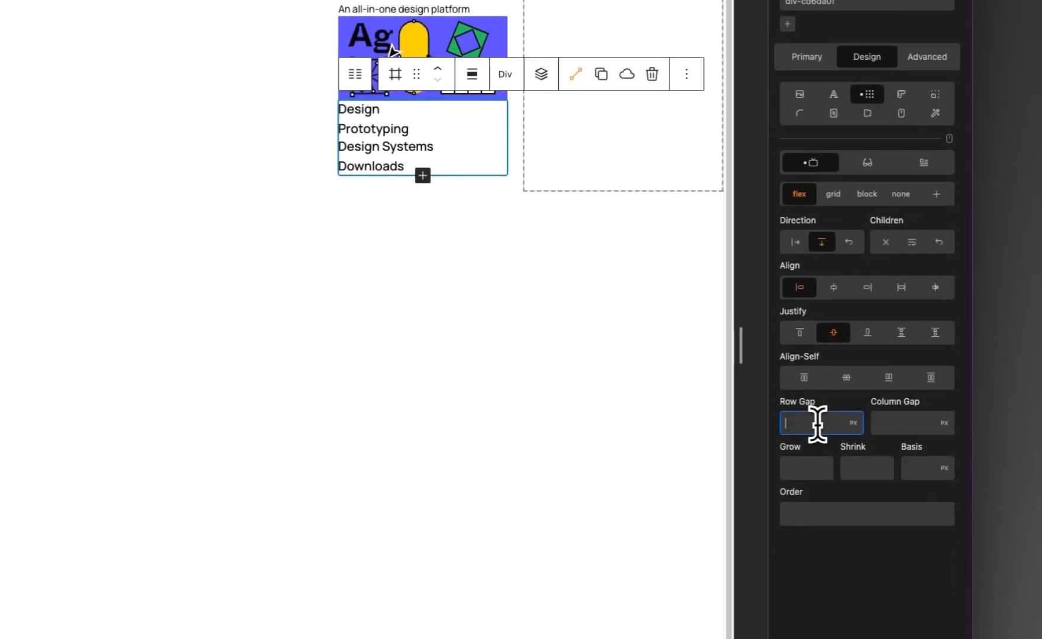
type("20")
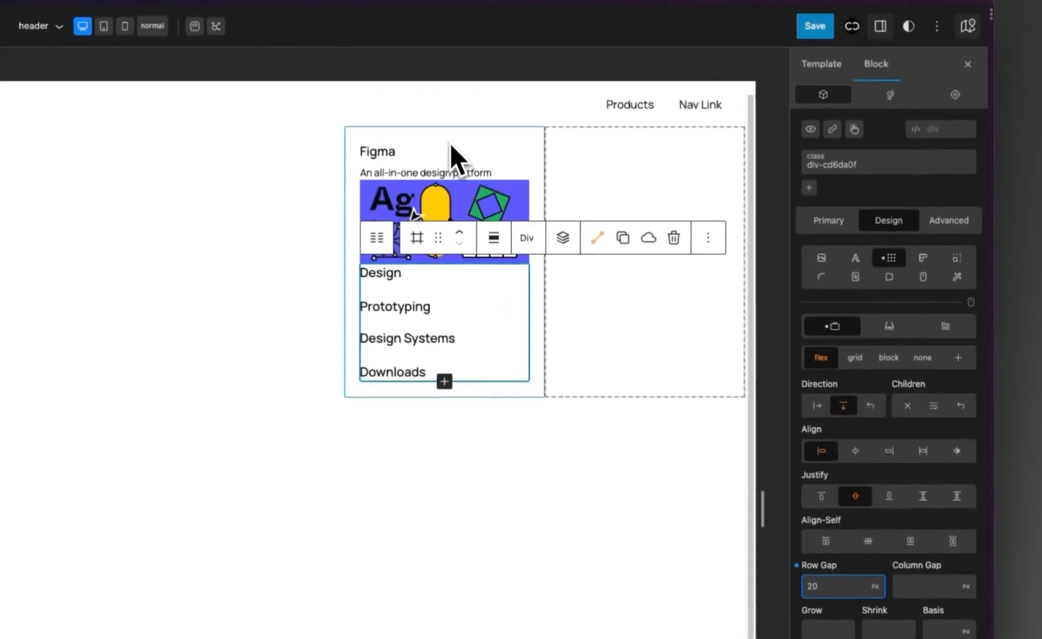
Give the Column containing the Figma heading, image and links a vertical flex layout with a 30 px row gap and save the header.
left_click(453, 149)
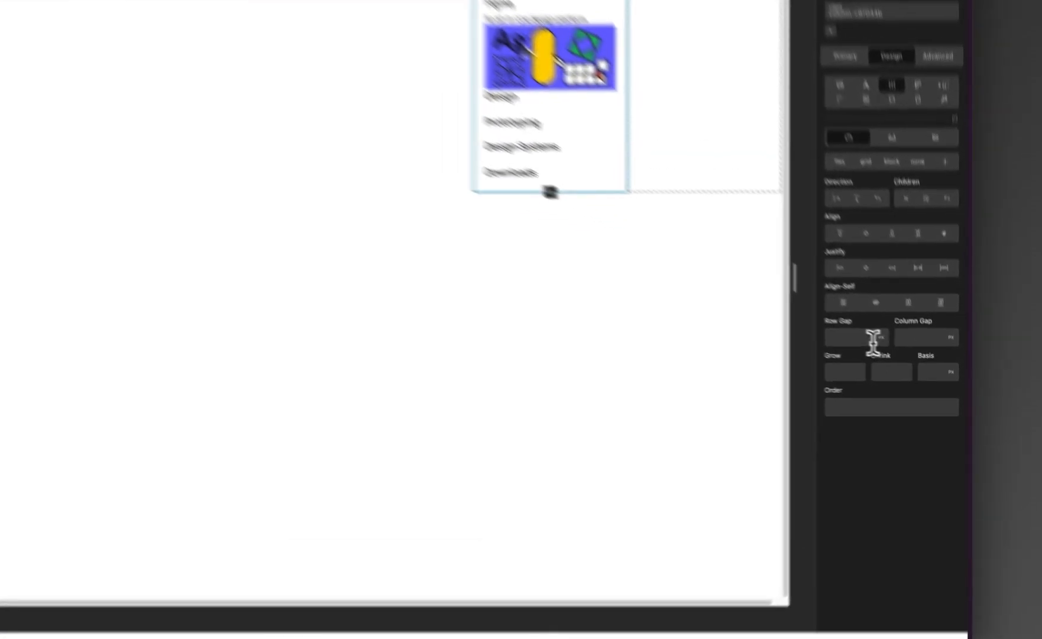
left_click(893, 364)
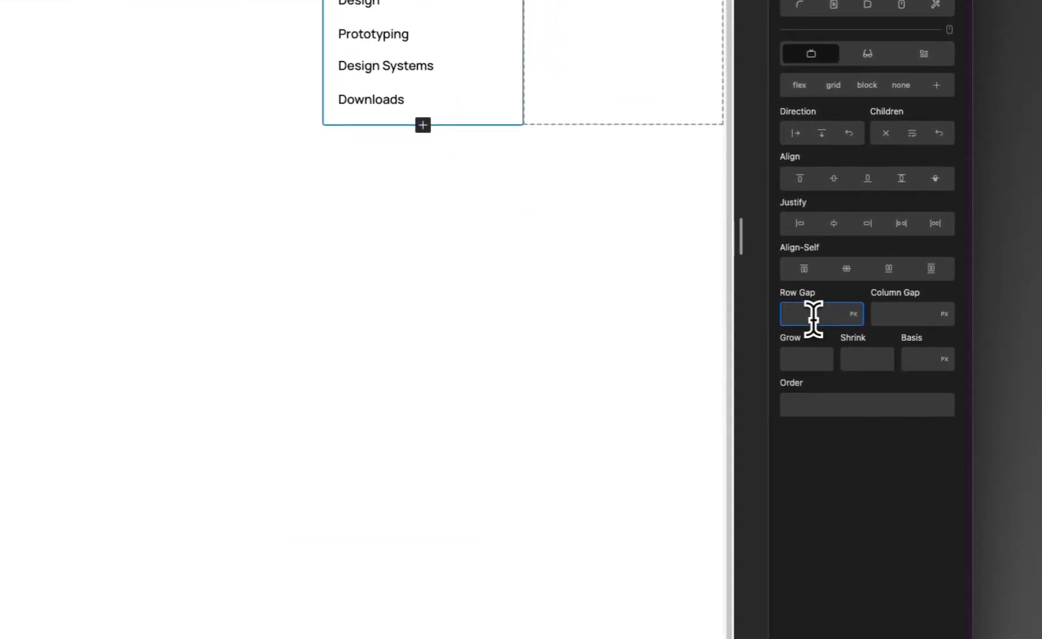
type("30")
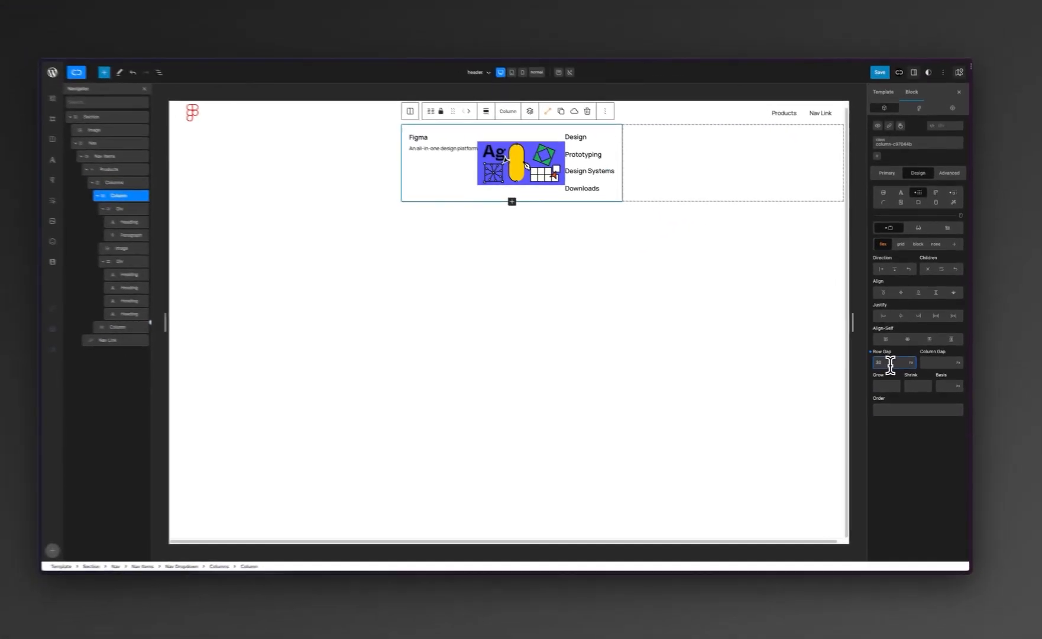
left_click(899, 276)
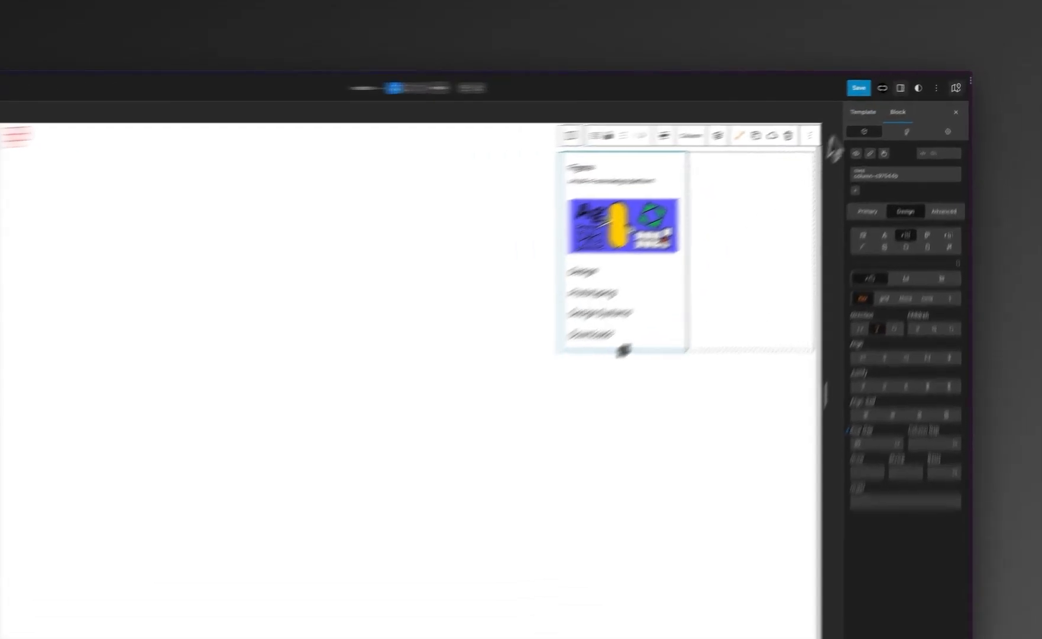
left_click(882, 84)
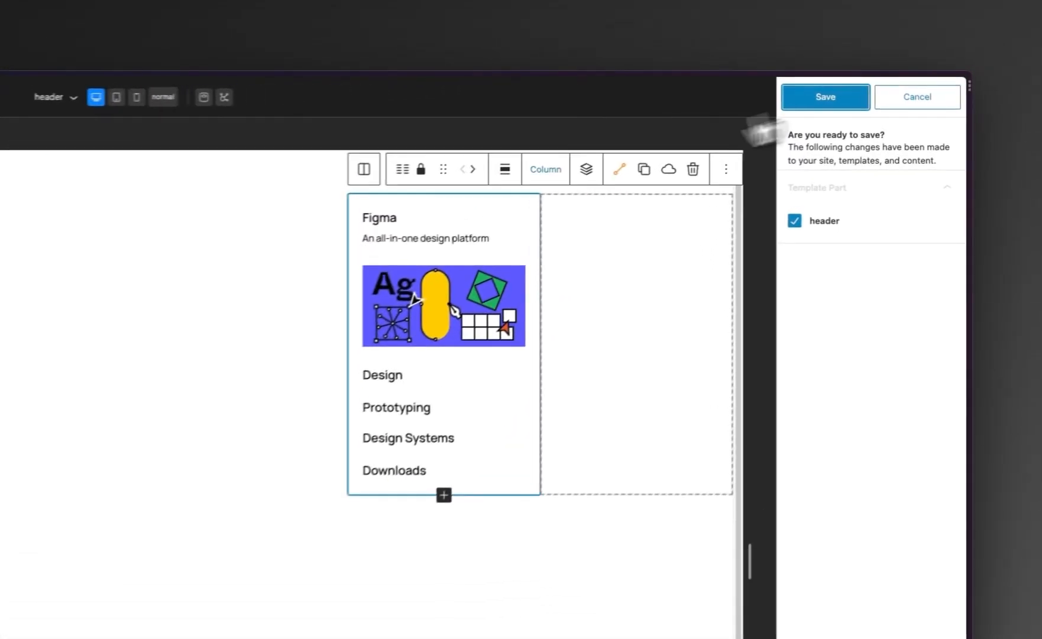
left_click(953, 100)
Reload the live Figma Header page and inspect the spacing of the Products dropdown's contents.
mouse_move(27, 289)
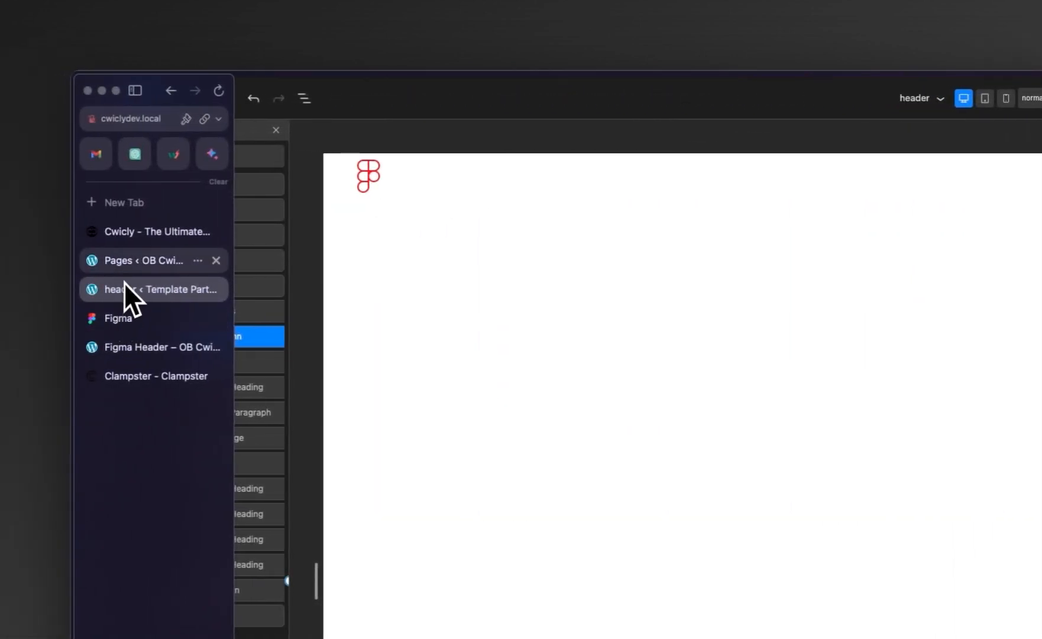
left_click(130, 343)
right_click(528, 334)
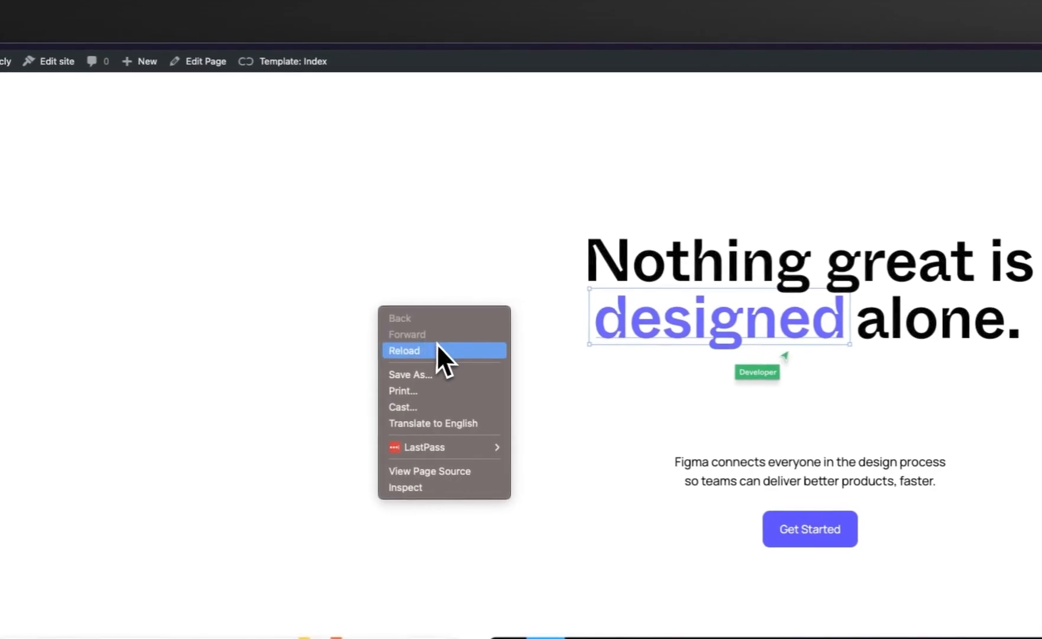
left_click(592, 373)
left_click(851, 140)
left_click(850, 140)
left_click(851, 140)
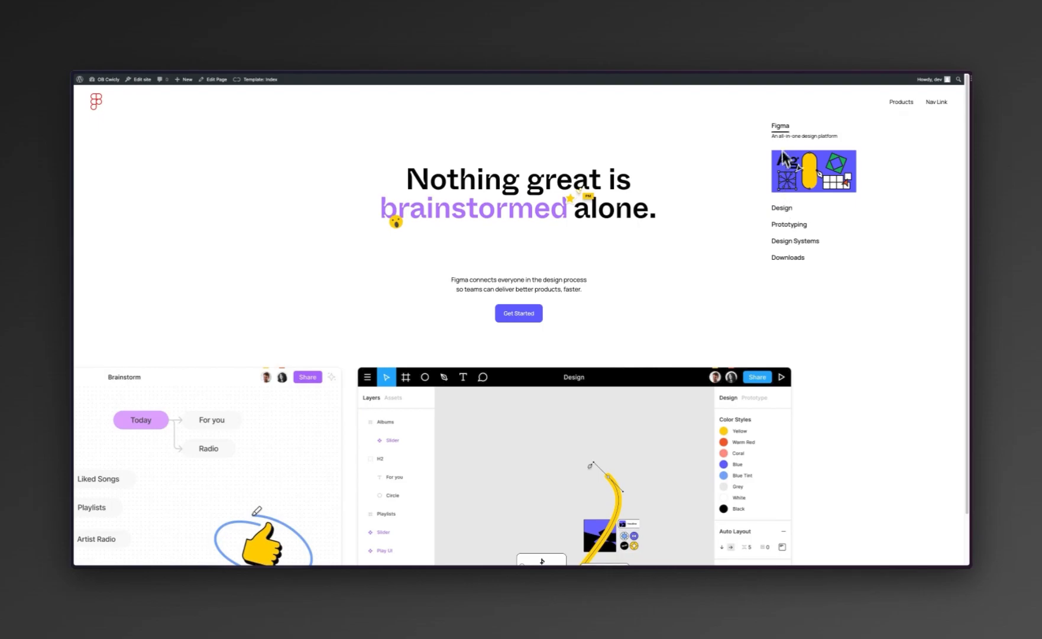
Examine the FigJam column in the Figma website's Products dropdown and return to the header template editor.
mouse_move(76, 199)
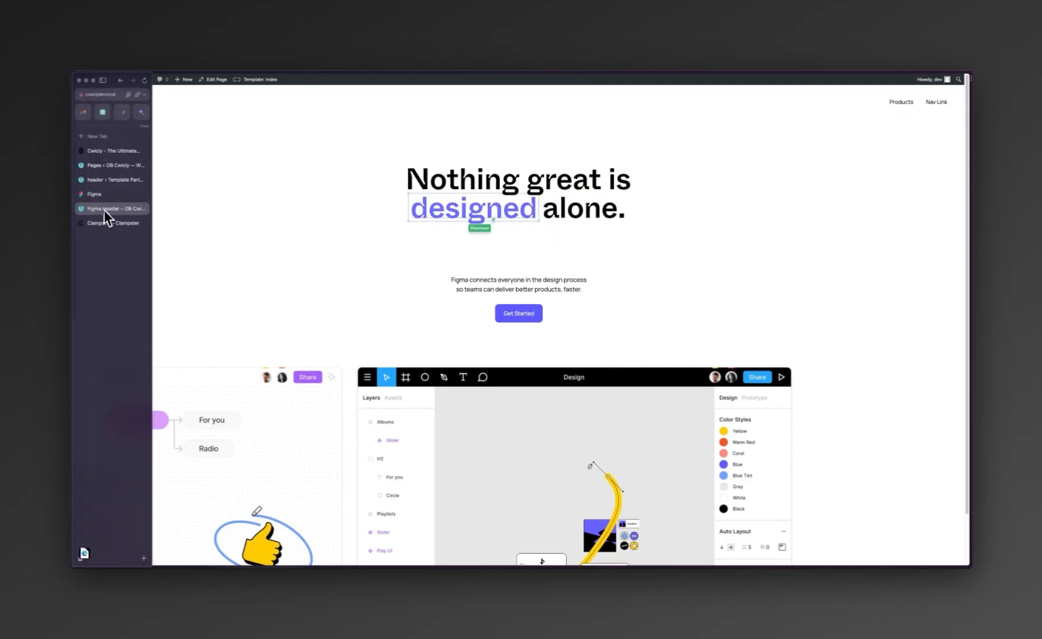
left_click(95, 178)
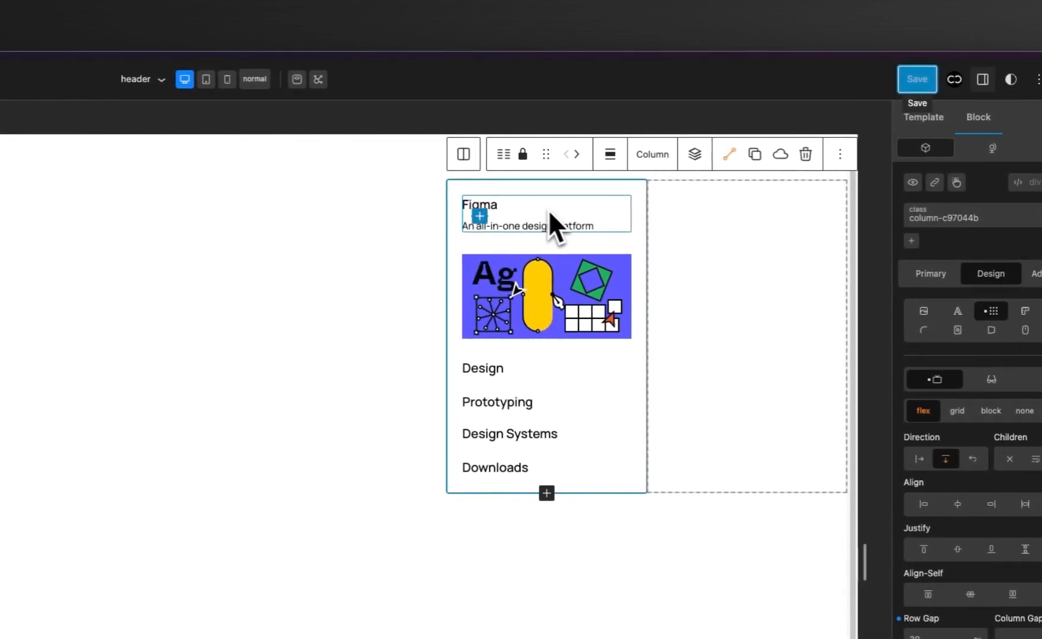
mouse_move(2, 359)
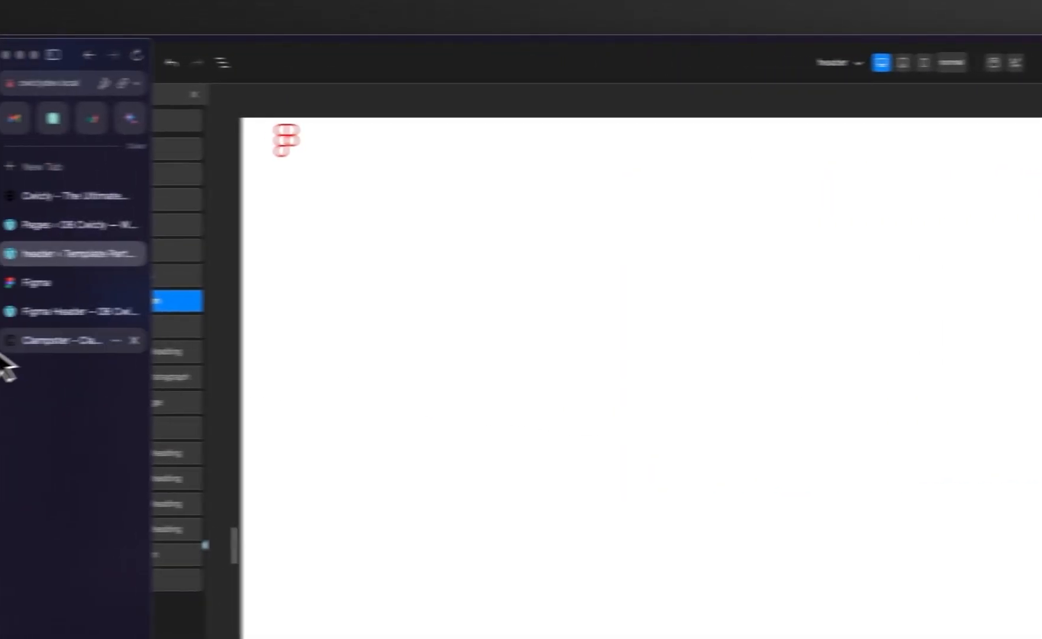
left_click(30, 282)
mouse_move(633, 144)
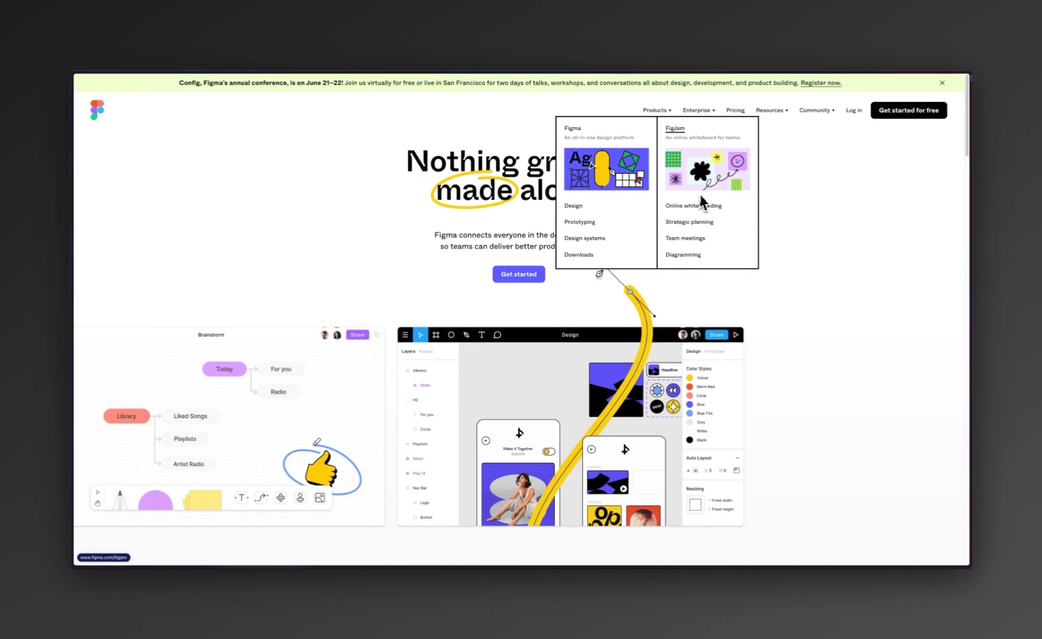
mouse_move(76, 195)
left_click(104, 181)
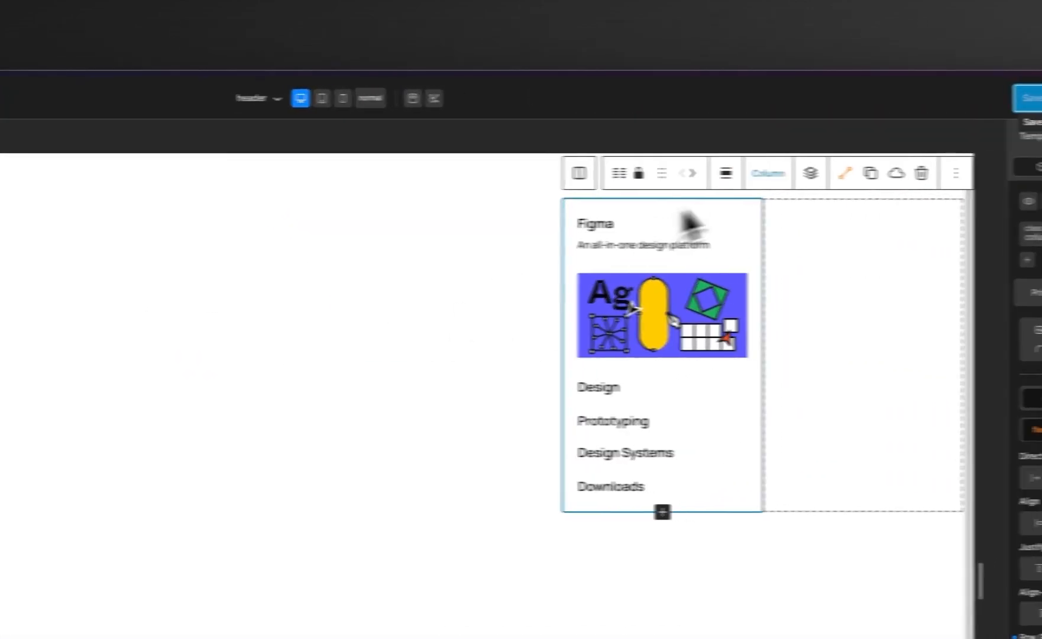
Duplicate the Div with the Figma heading and paragraph and move the copy into the second Column.
left_click(744, 176)
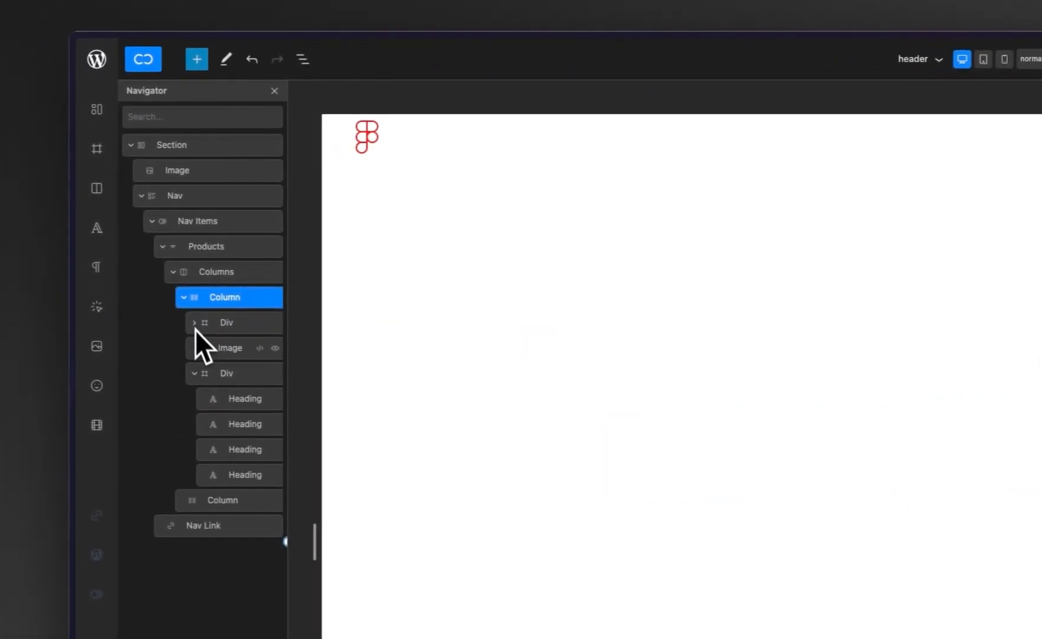
left_click(196, 373)
right_click(223, 328)
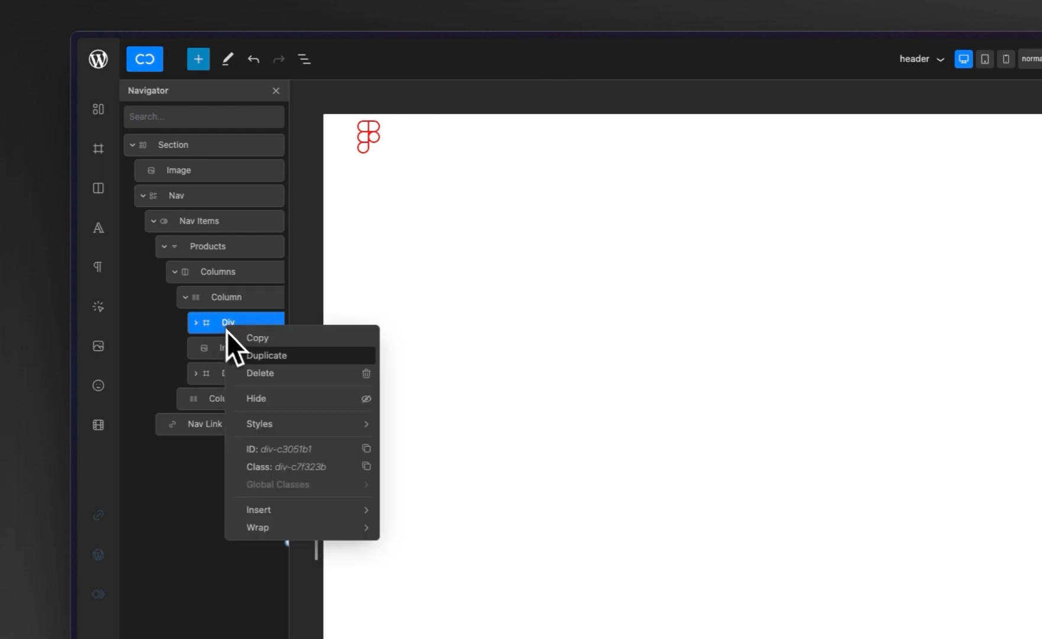
left_click(251, 358)
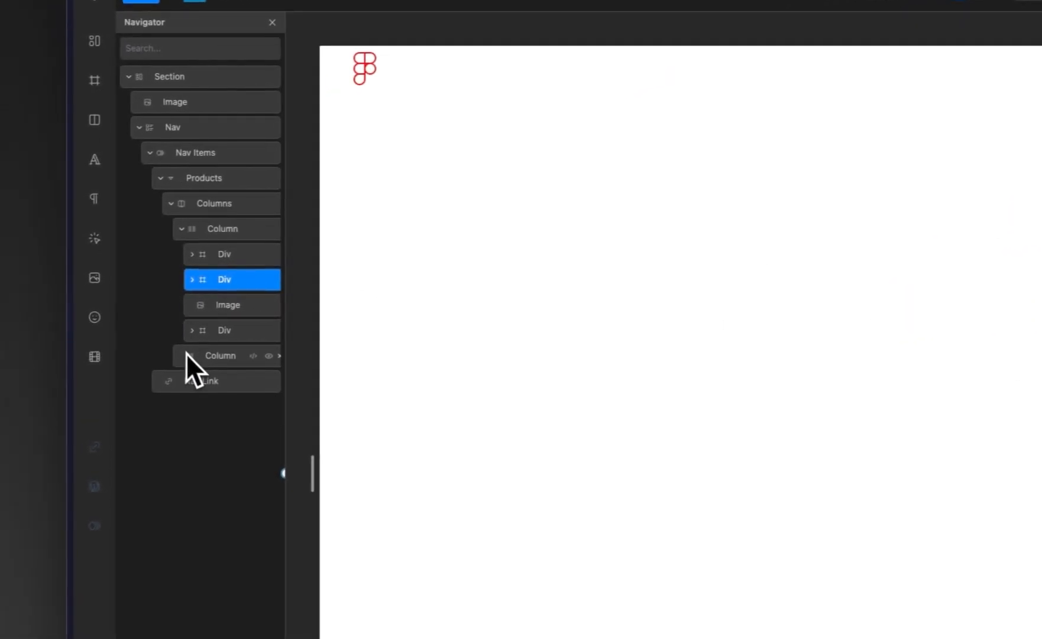
left_click(189, 355)
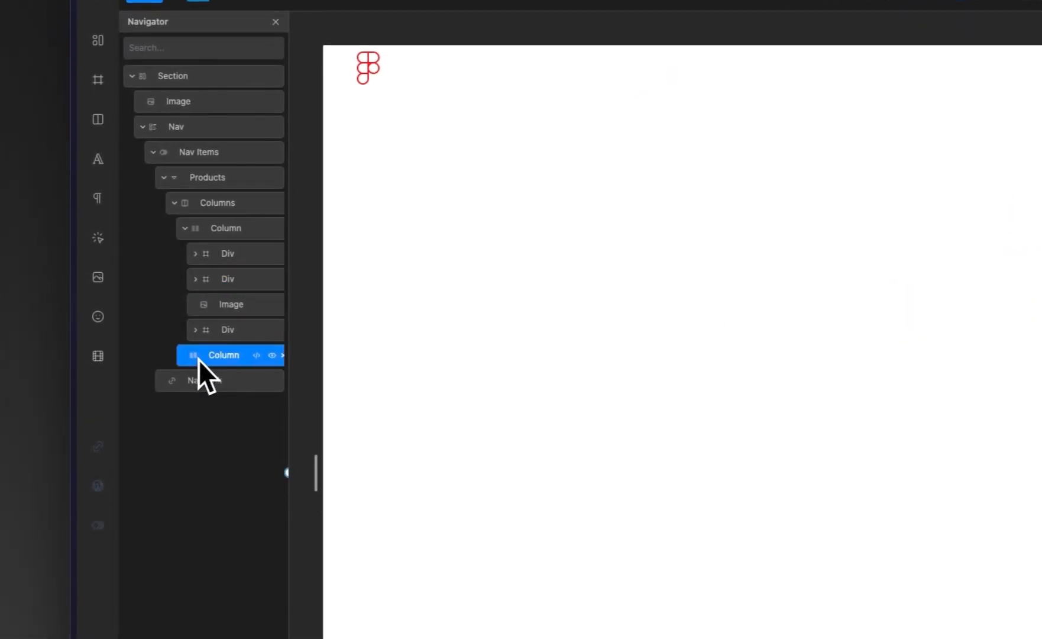
left_click(226, 286)
left_click_drag(225, 285, 230, 354)
Duplicate the first Column's Image and move the copy into the second Column.
left_click(232, 288)
right_click(233, 289)
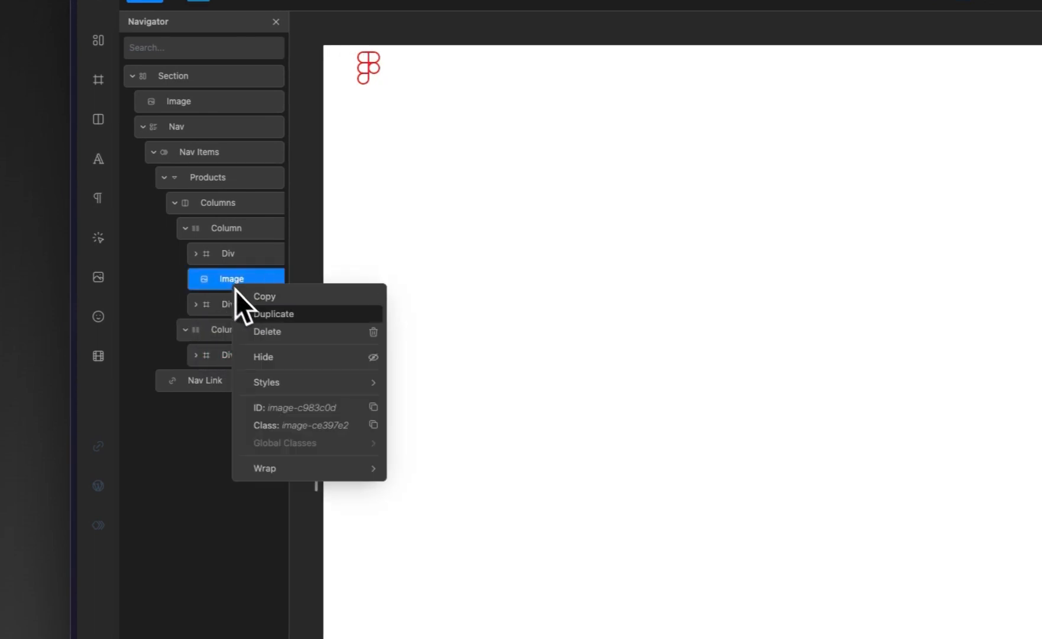
left_click(261, 312)
left_click_drag(204, 308, 217, 364)
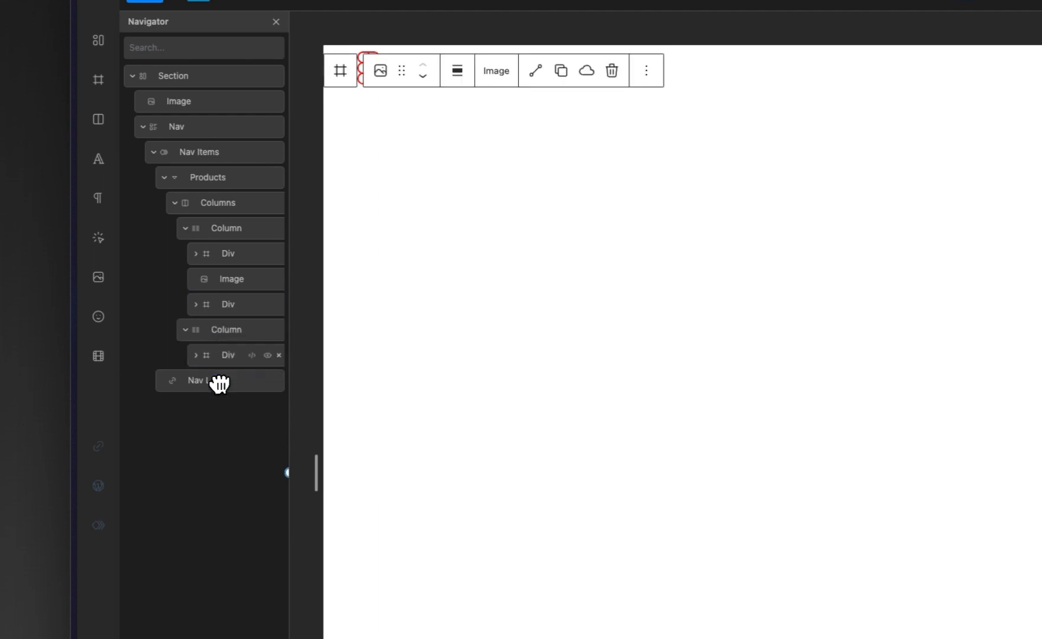
Duplicate the Div holding the four link headings and move the copy into the second Column below its first Div.
right_click(225, 309)
left_click(265, 338)
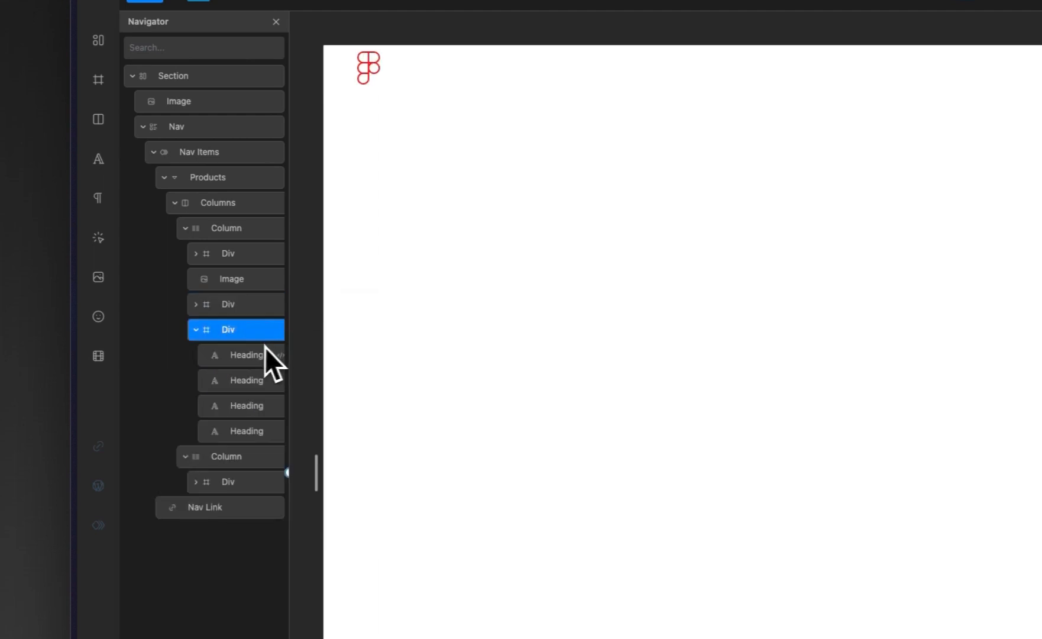
left_click(196, 330)
left_click_drag(205, 333, 230, 379)
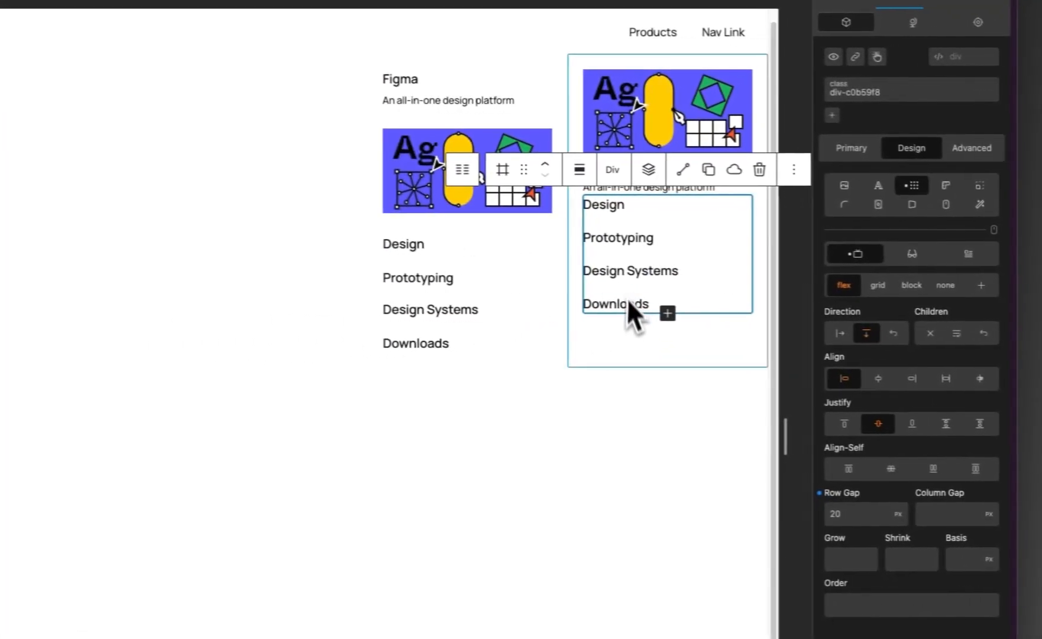
Give the second Column a vertical, centre-justified flex layout with a 30 px row gap.
left_click(642, 347)
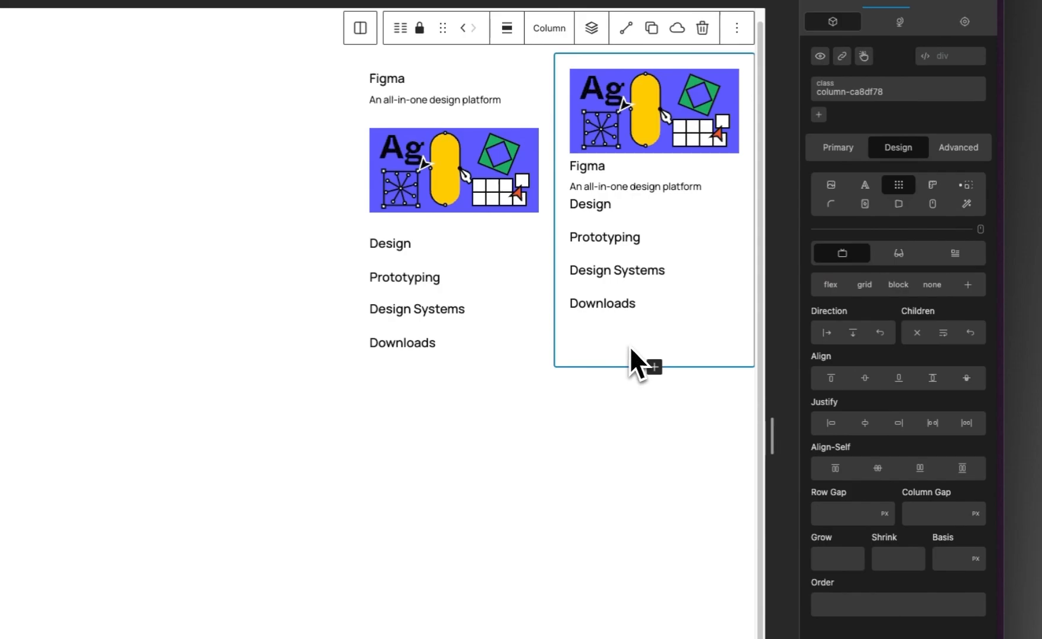
left_click(830, 513)
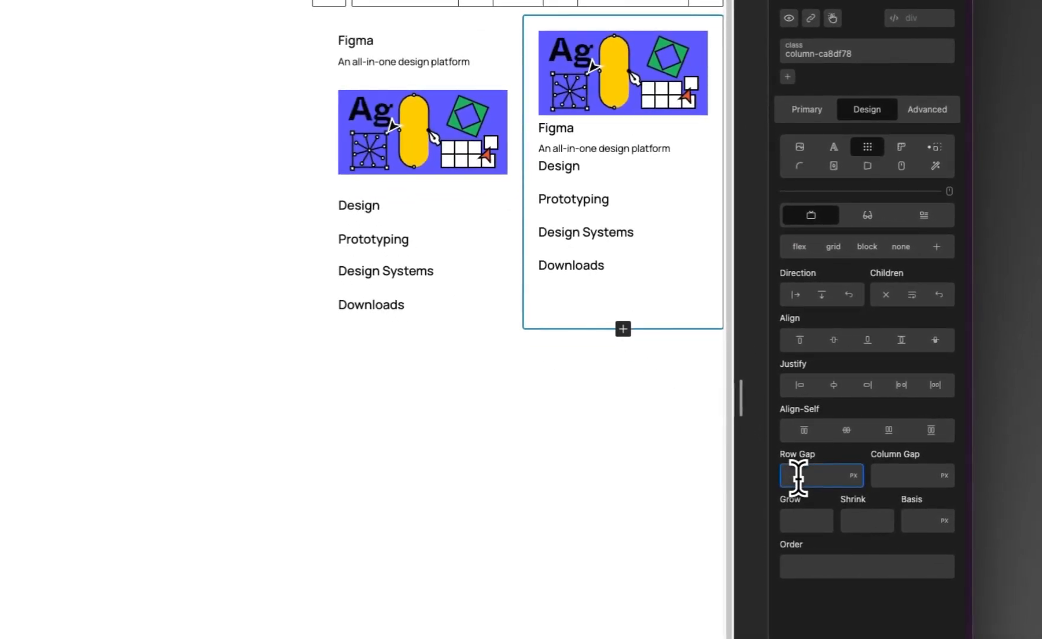
type("3")
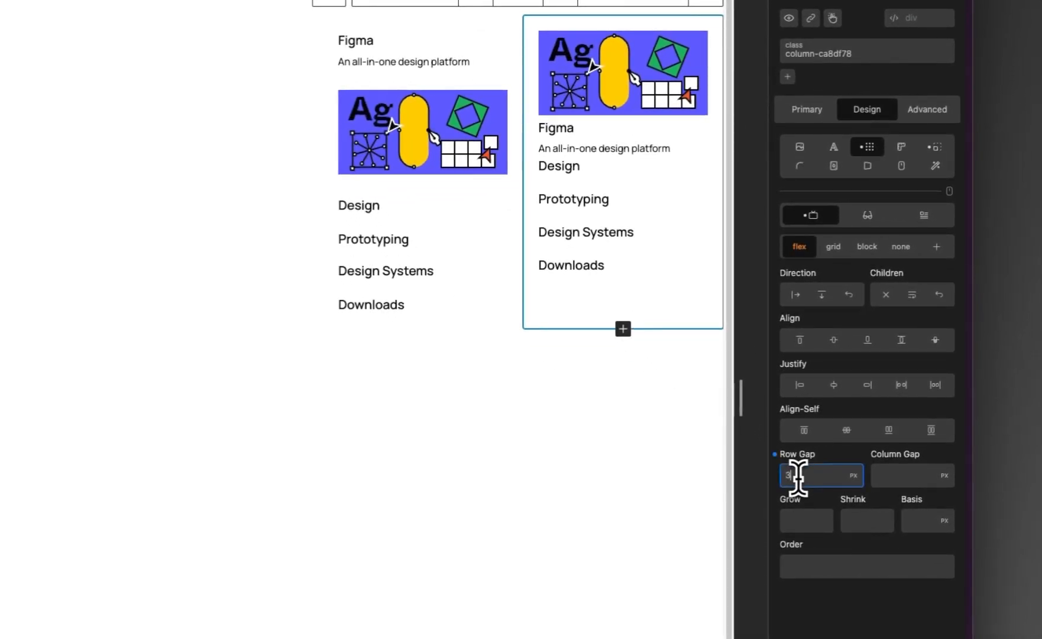
type("0")
left_click(823, 296)
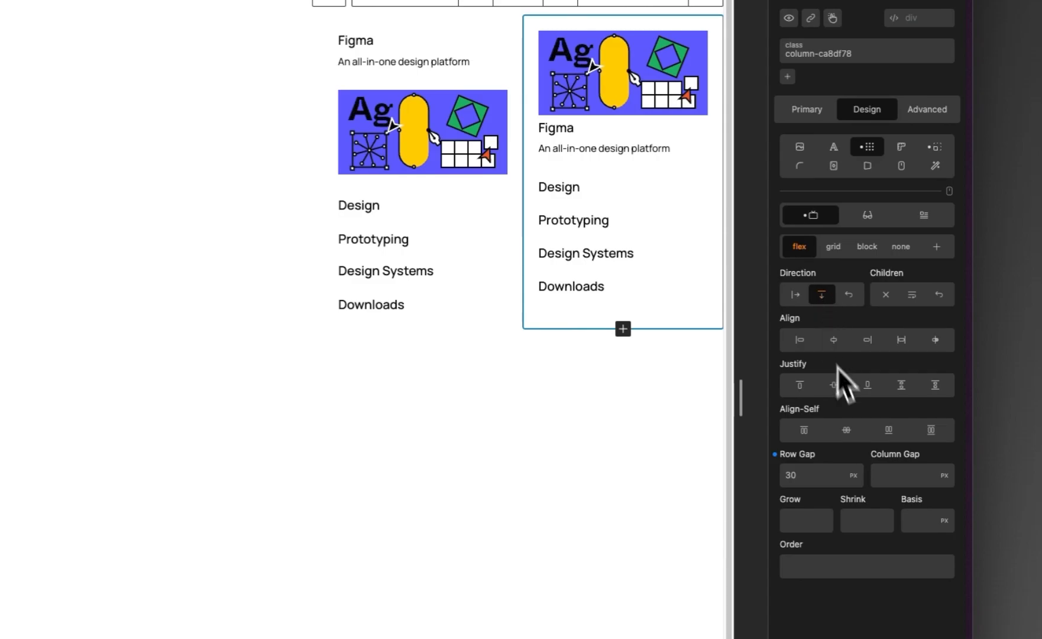
left_click(834, 386)
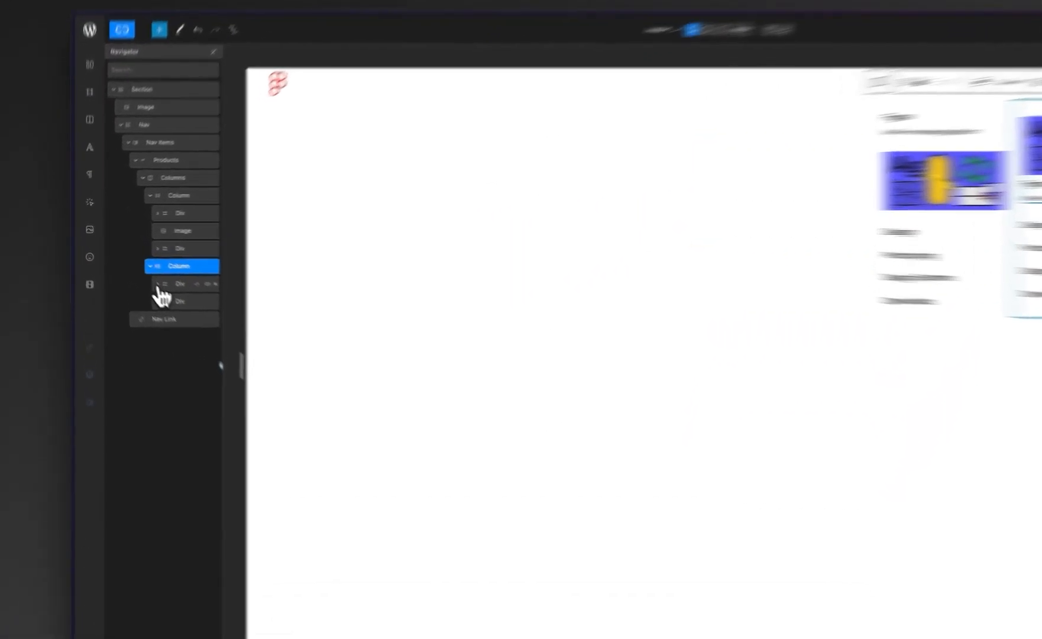
Move the Image out of the second Column's first Div and place it between that Column's two Divs.
left_click(133, 268)
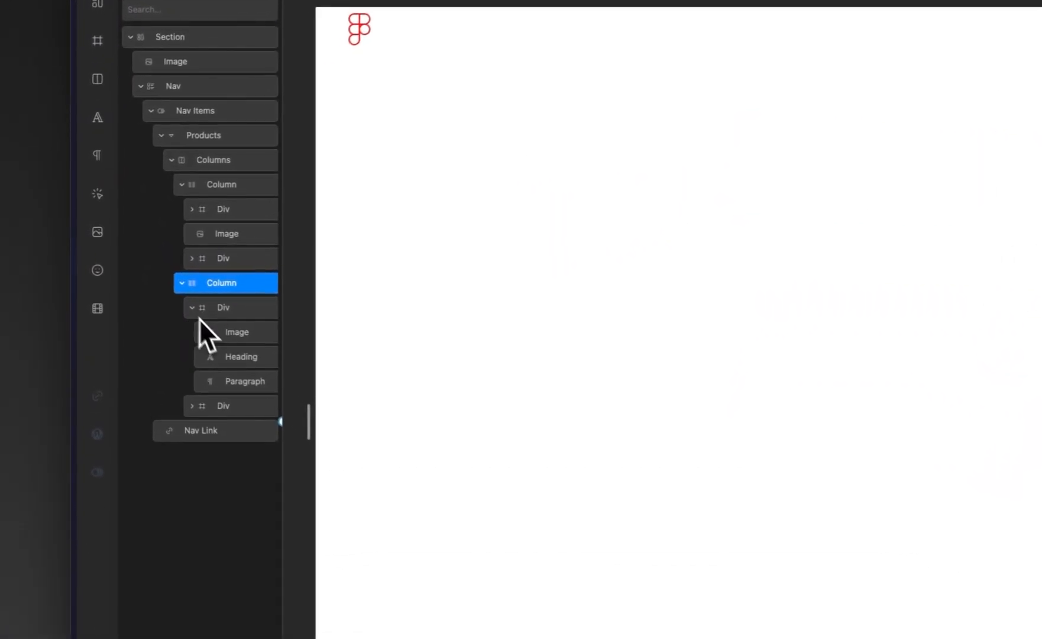
left_click(227, 332)
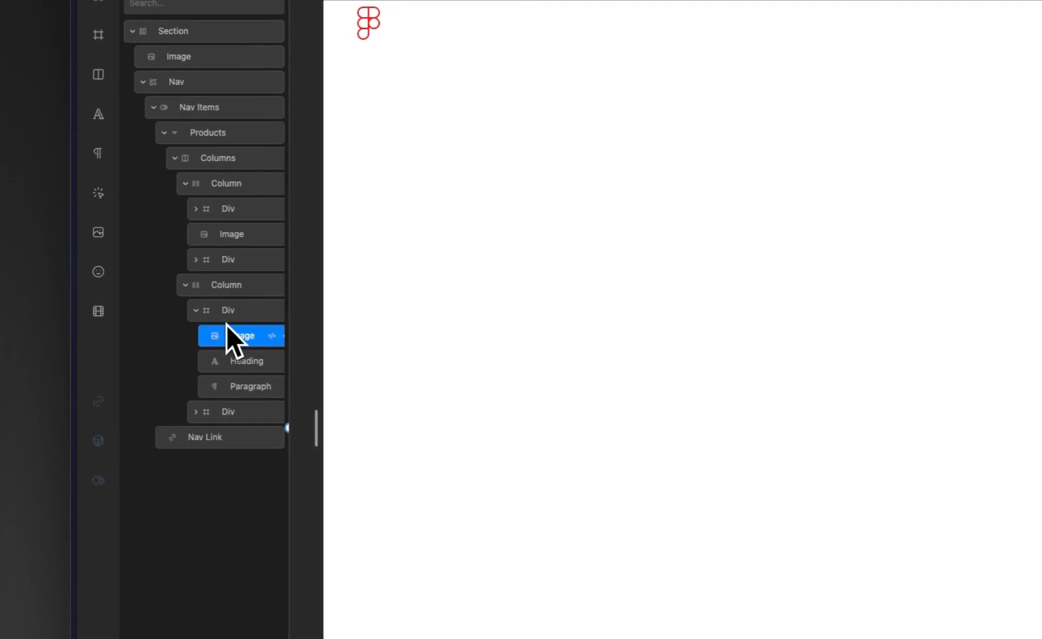
left_click_drag(225, 329, 218, 305)
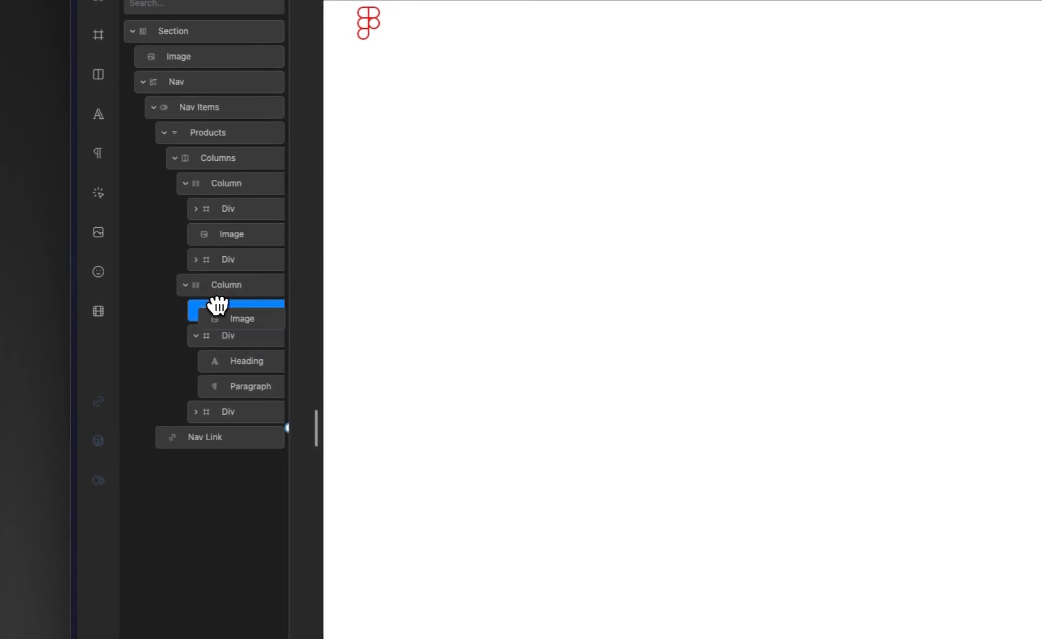
left_click(196, 335)
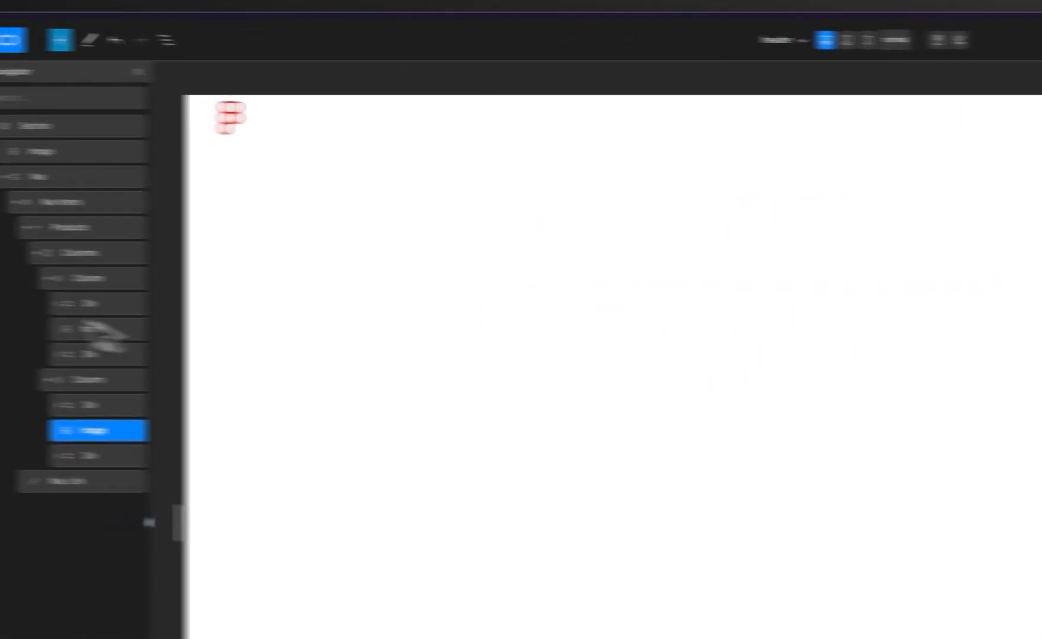
Check the FigJam link names in the Figma website's Products dropdown and return to the header template editor.
mouse_move(75, 348)
left_click(118, 270)
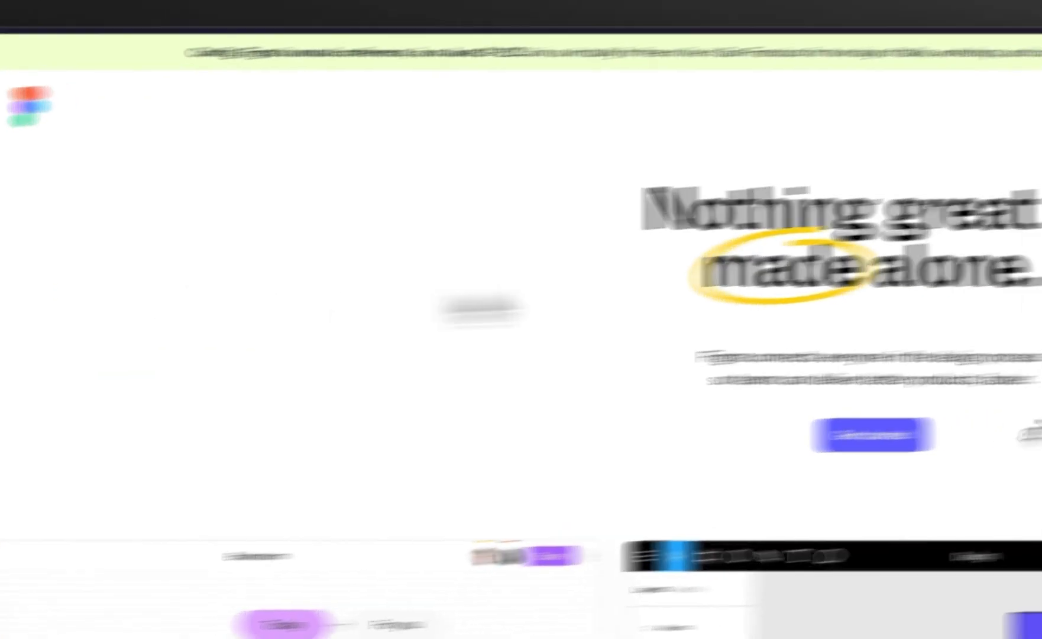
mouse_move(553, 153)
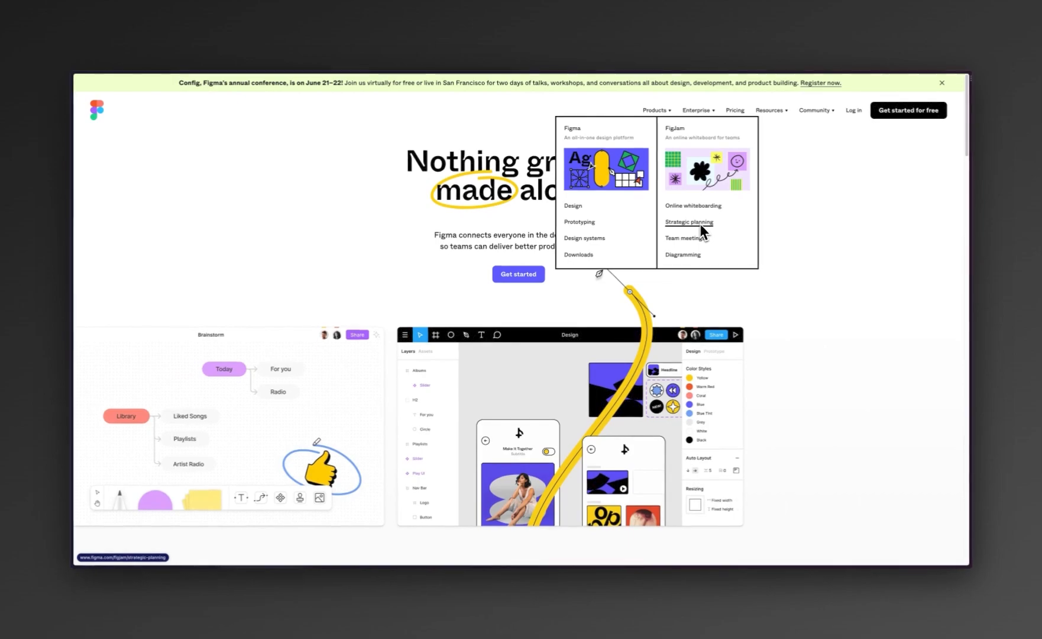
mouse_move(89, 198)
left_click(106, 233)
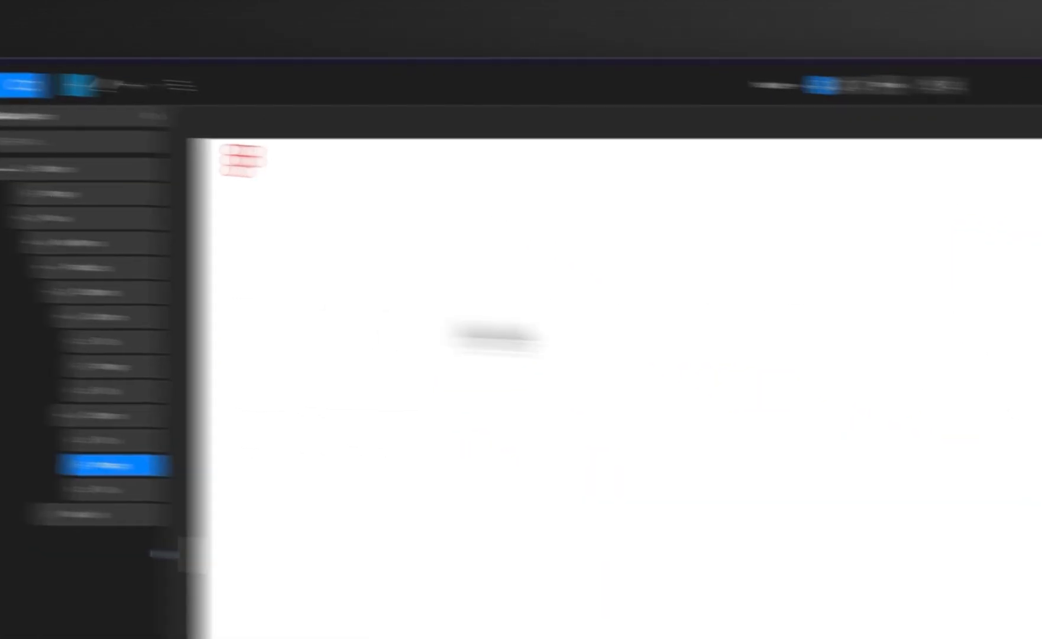
Change the first two link headings in the second Column to "Online Whiteboarding" and "Strategic Planning".
double_click(693, 334)
type("Online W")
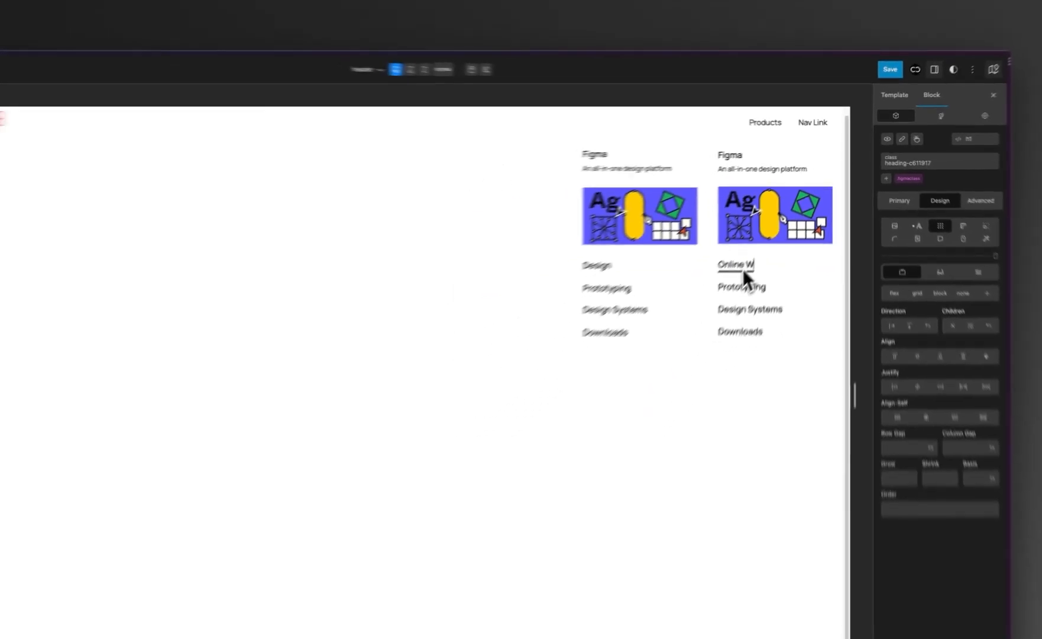
type("hiteboa")
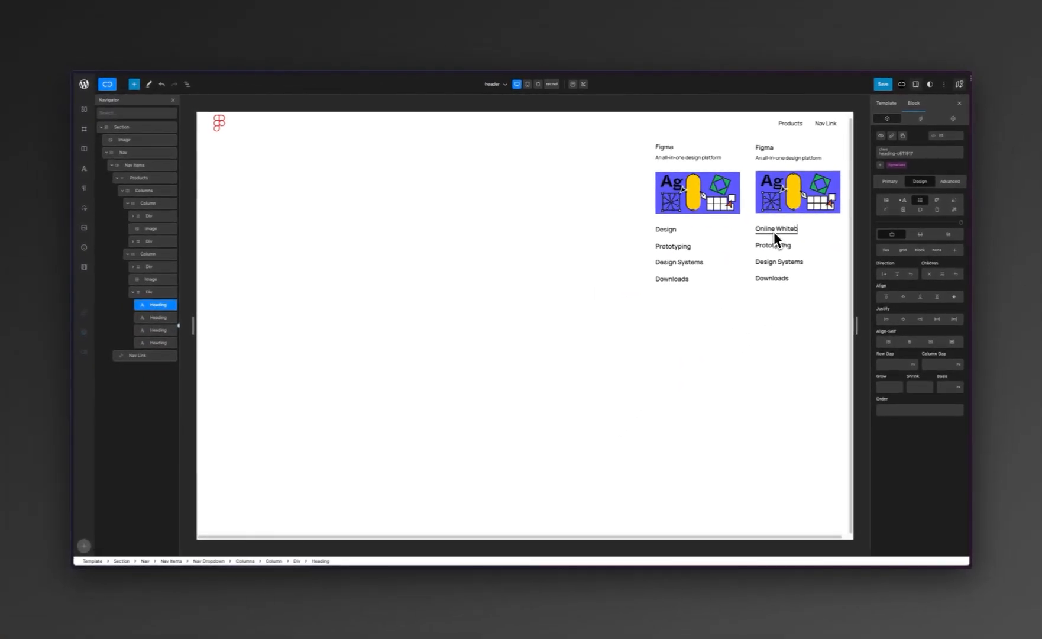
type("rding")
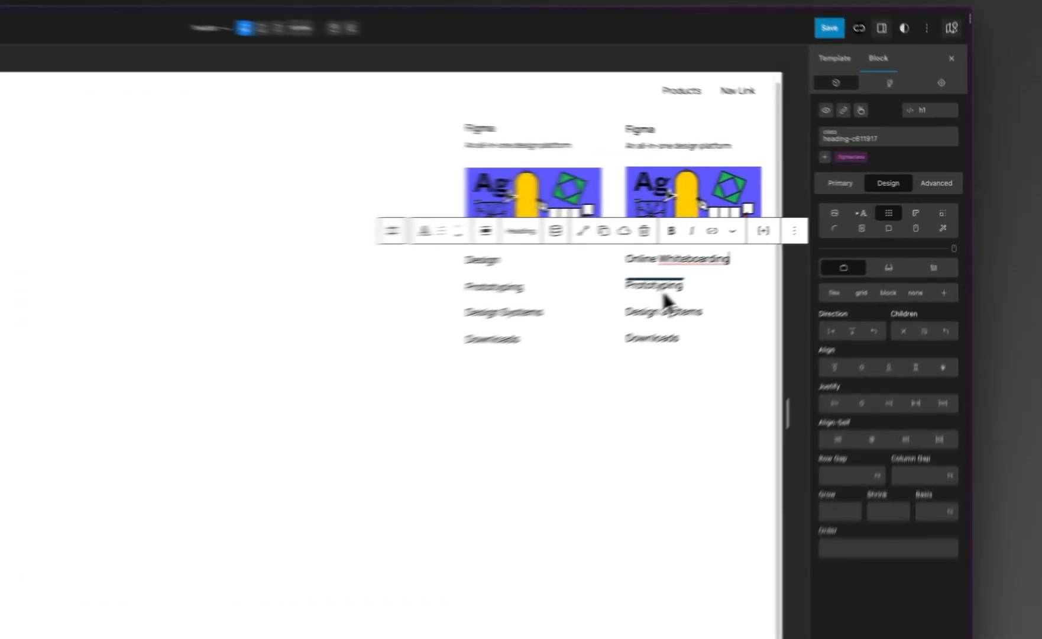
double_click(661, 288)
type("St")
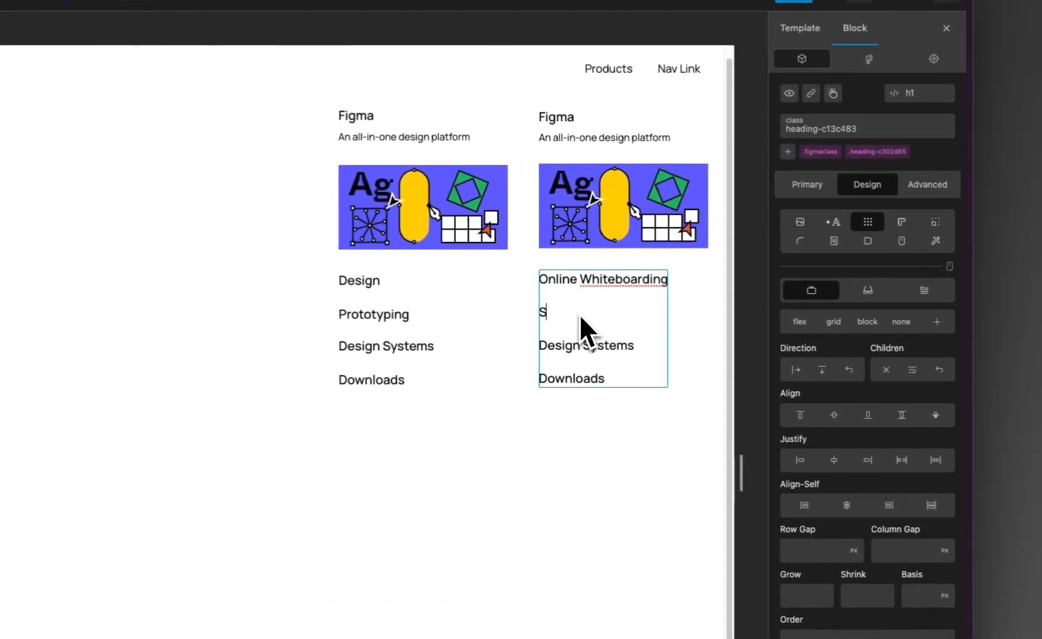
type("rategic Pla")
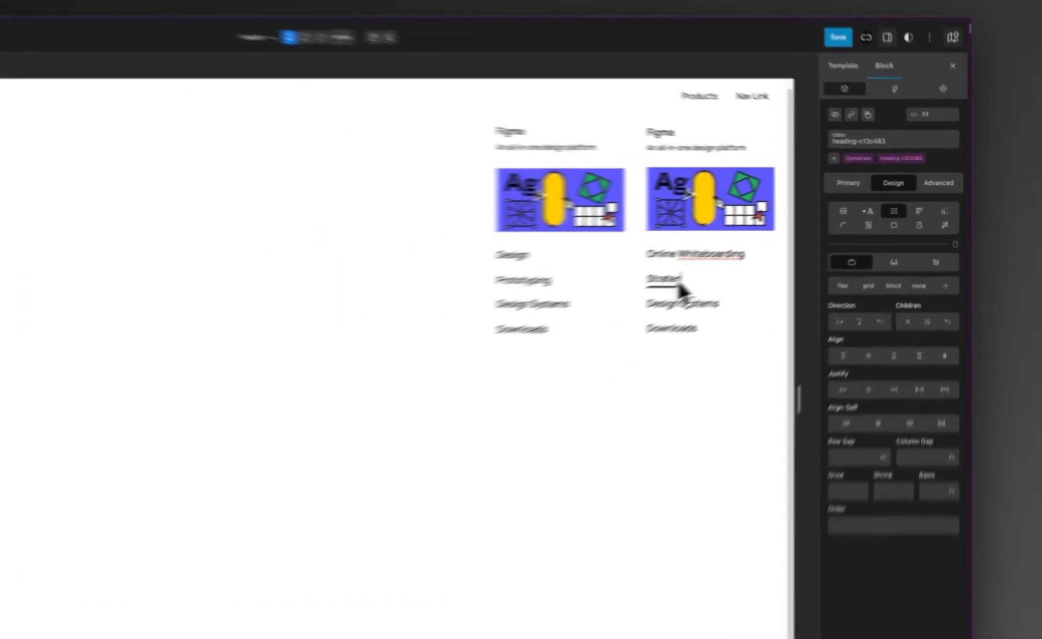
type("nning")
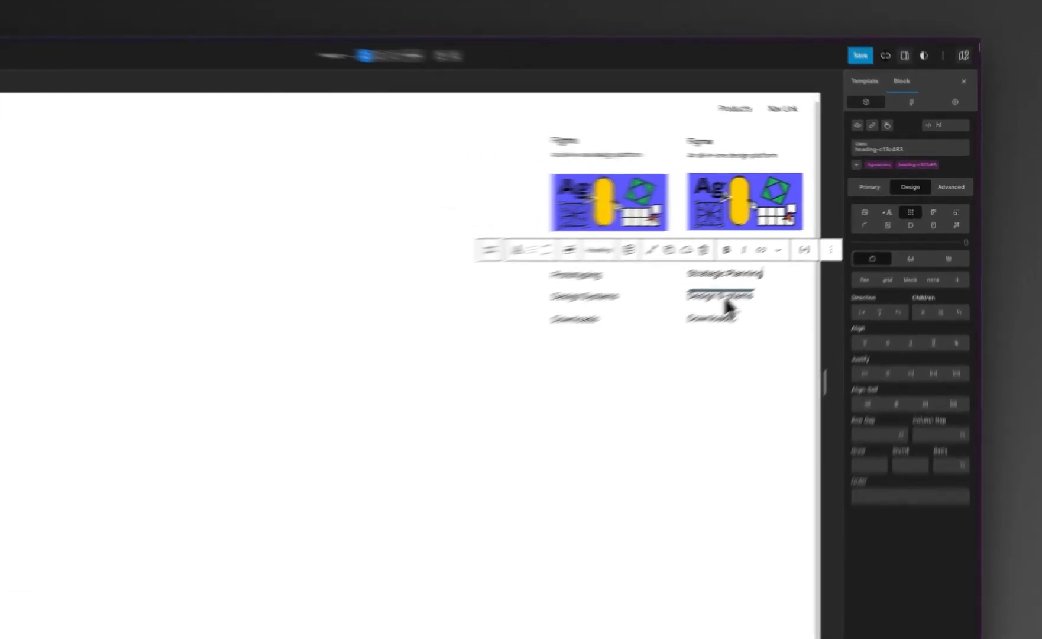
Change the second Column's third link heading to "Team meetings", checking the wording in the Figma website's Products dropdown.
double_click(727, 301)
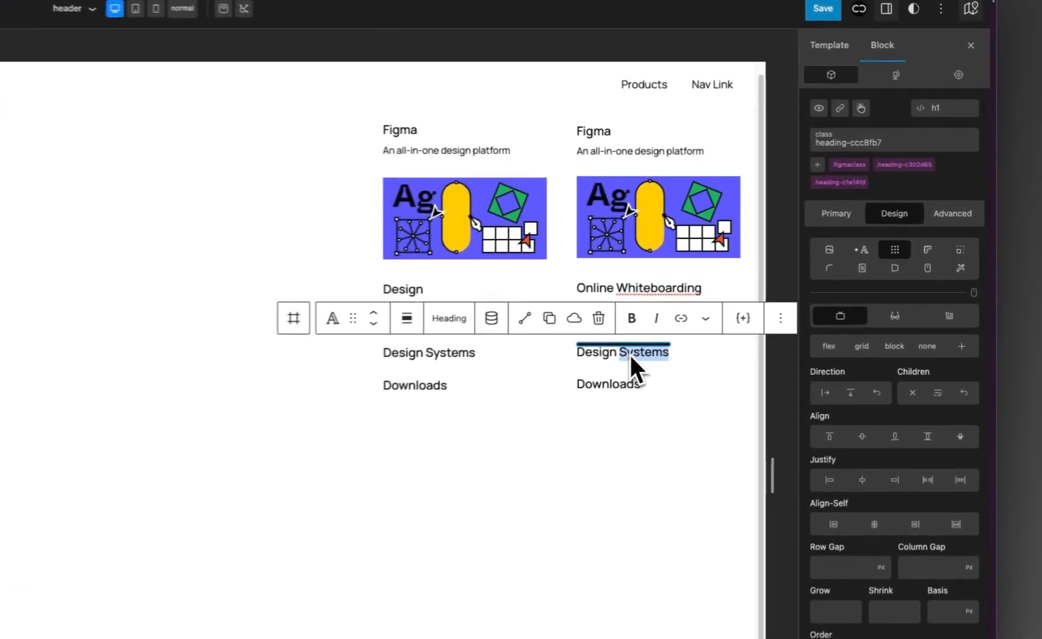
type("Team")
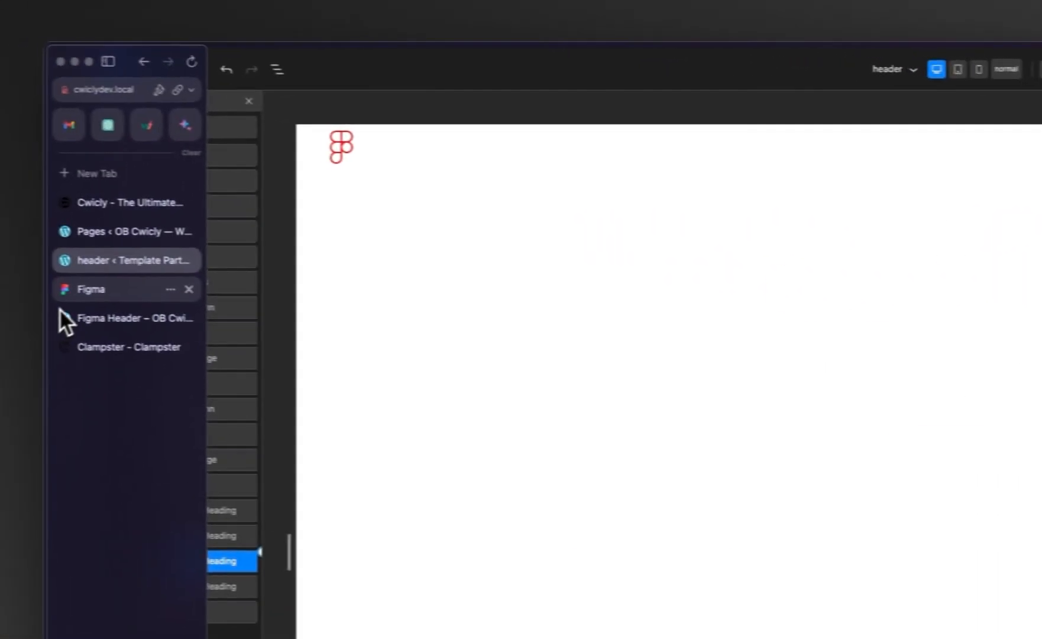
left_click(62, 296)
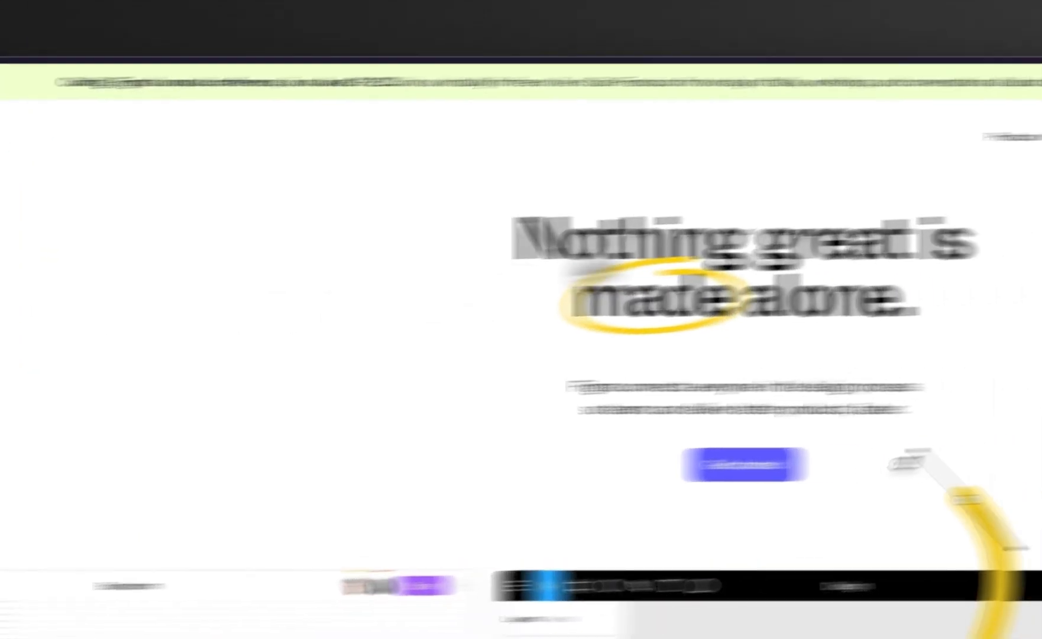
mouse_move(655, 153)
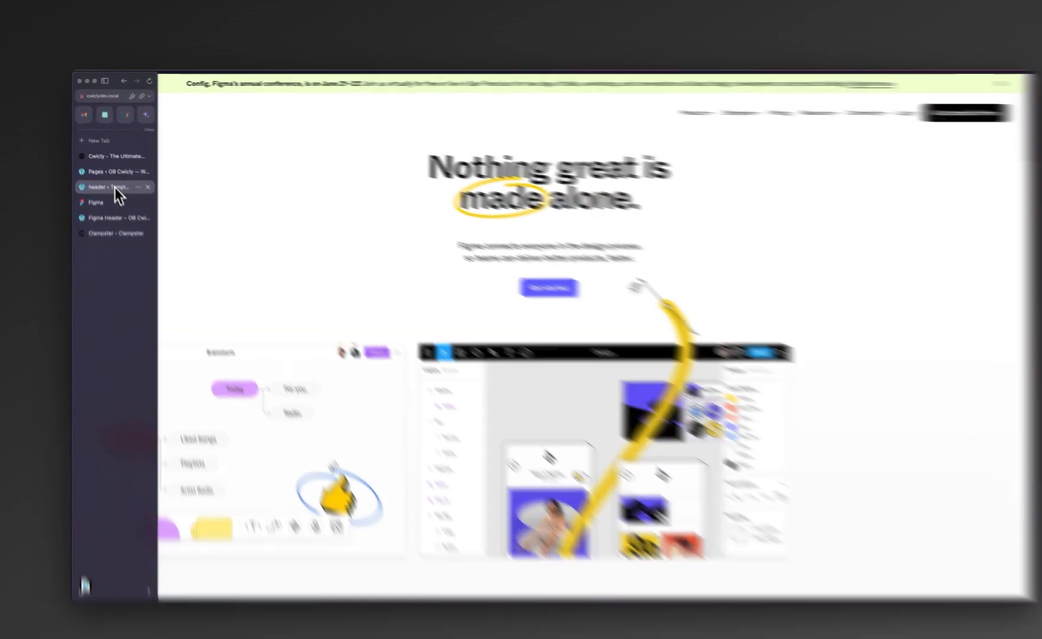
left_click(112, 179)
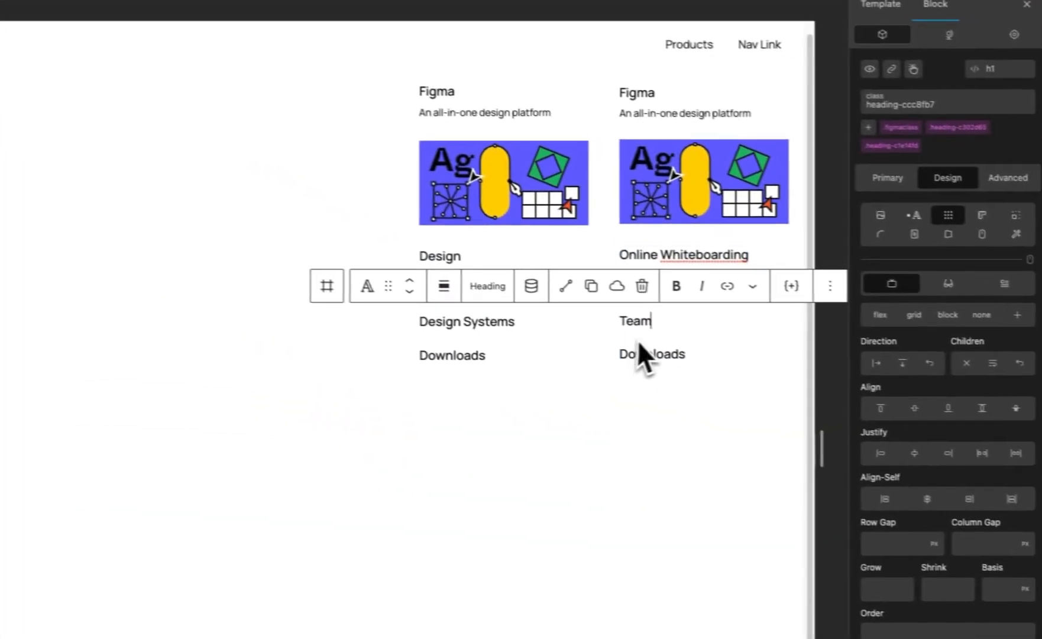
type("me")
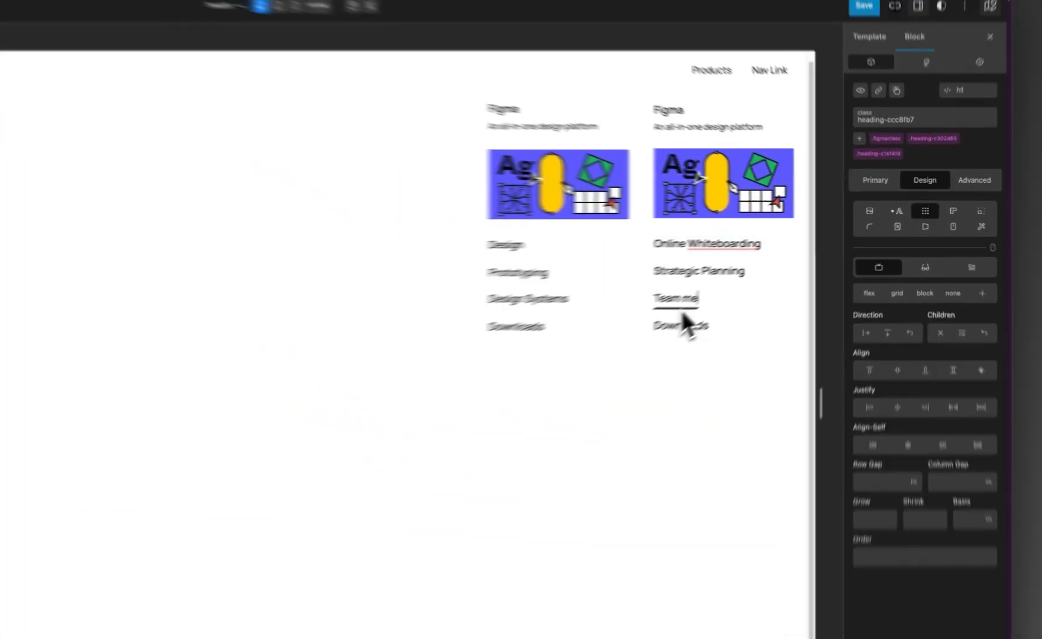
type("etings")
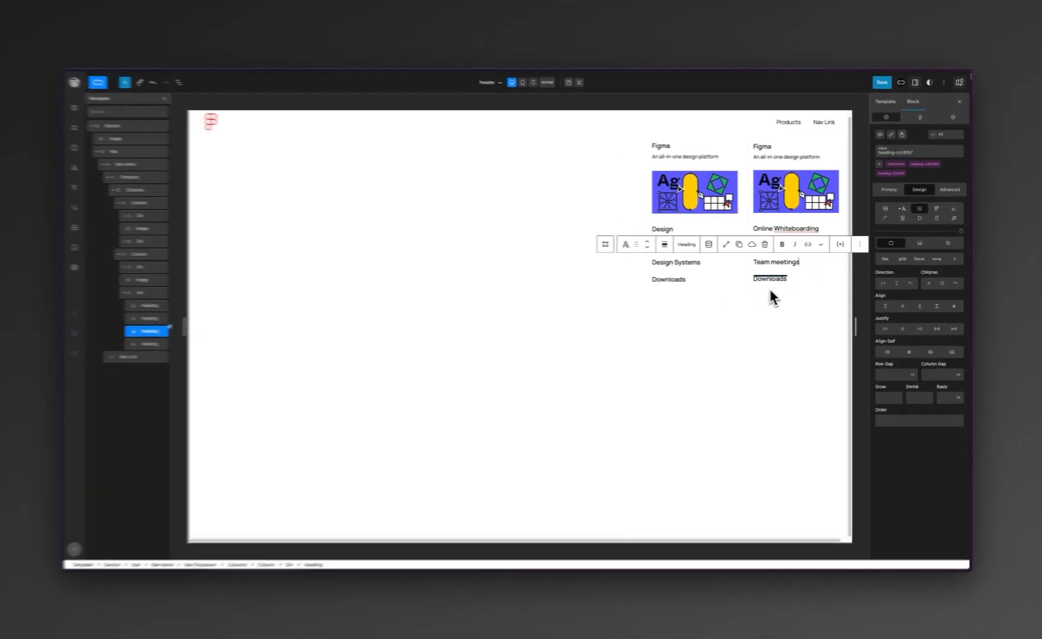
Change the second Column's fourth link heading to "Diagramming" and its title heading to "FigJam".
double_click(770, 285)
type("Dia")
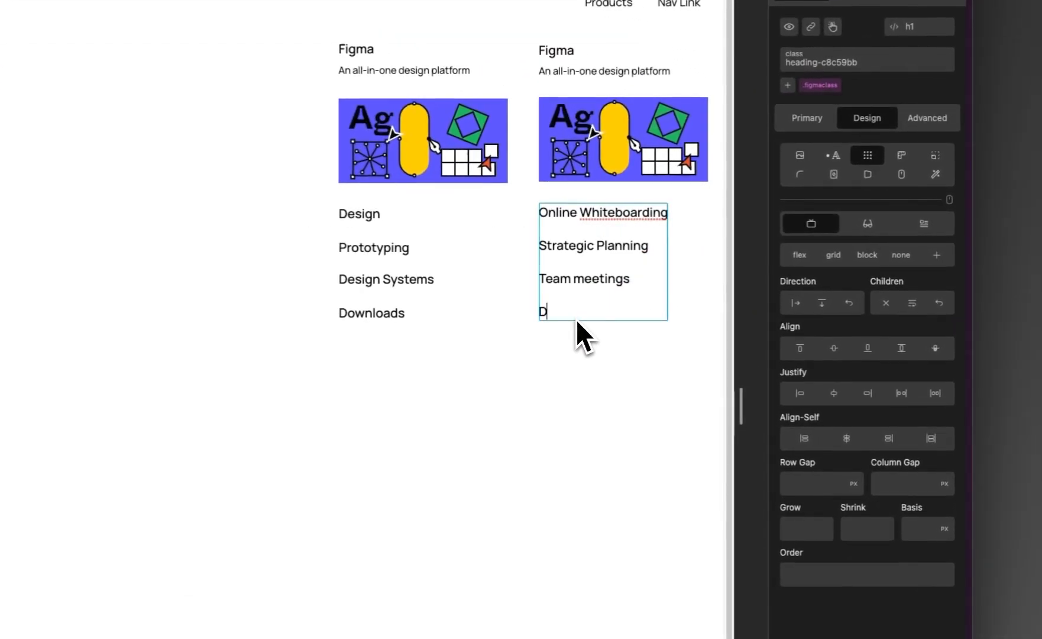
type("gramming")
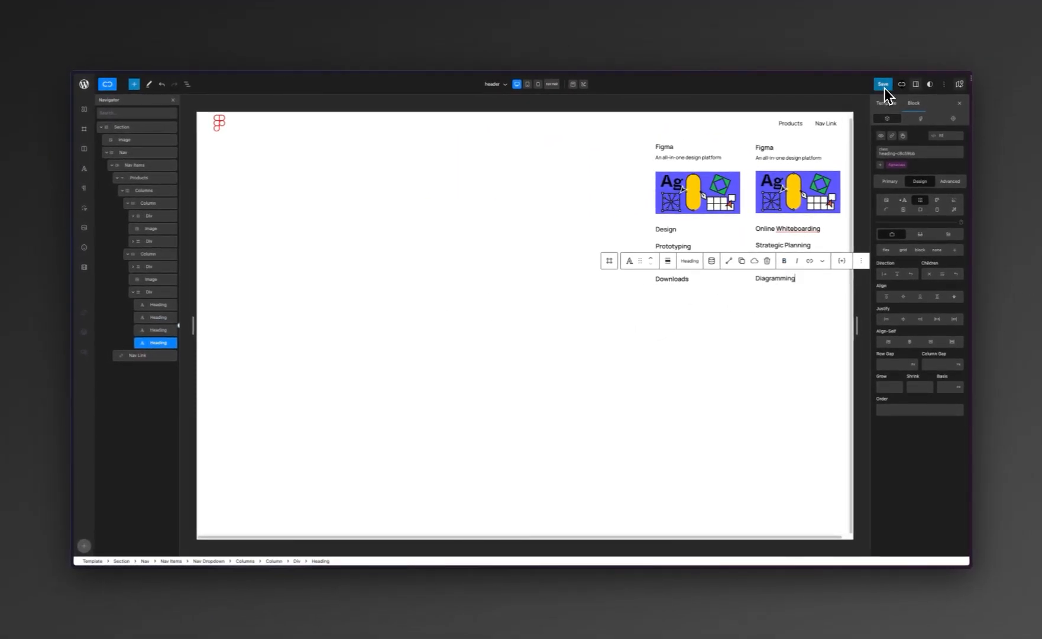
double_click(764, 147)
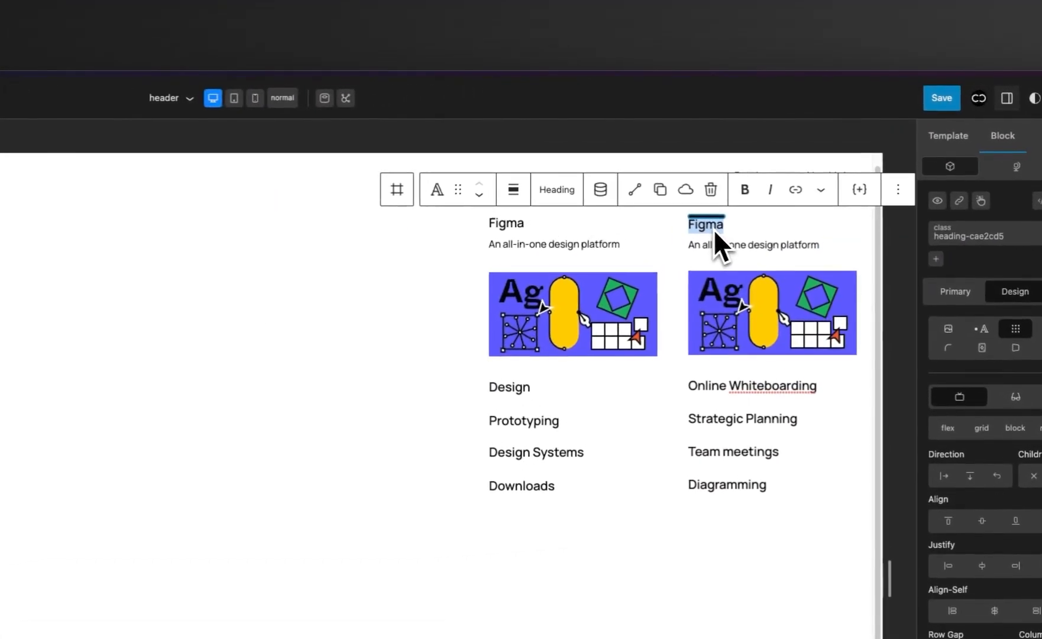
type("FigJam")
Replace the FigJam description with the Figma website's wording, "An online whiteboard for teams", and save the header template.
left_click(709, 248)
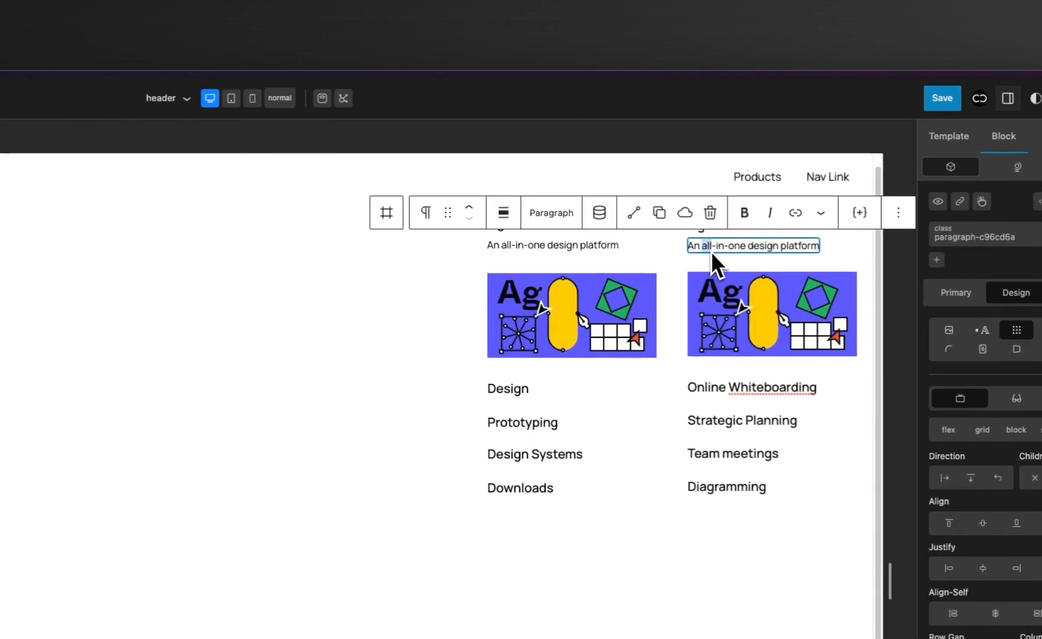
mouse_move(45, 330)
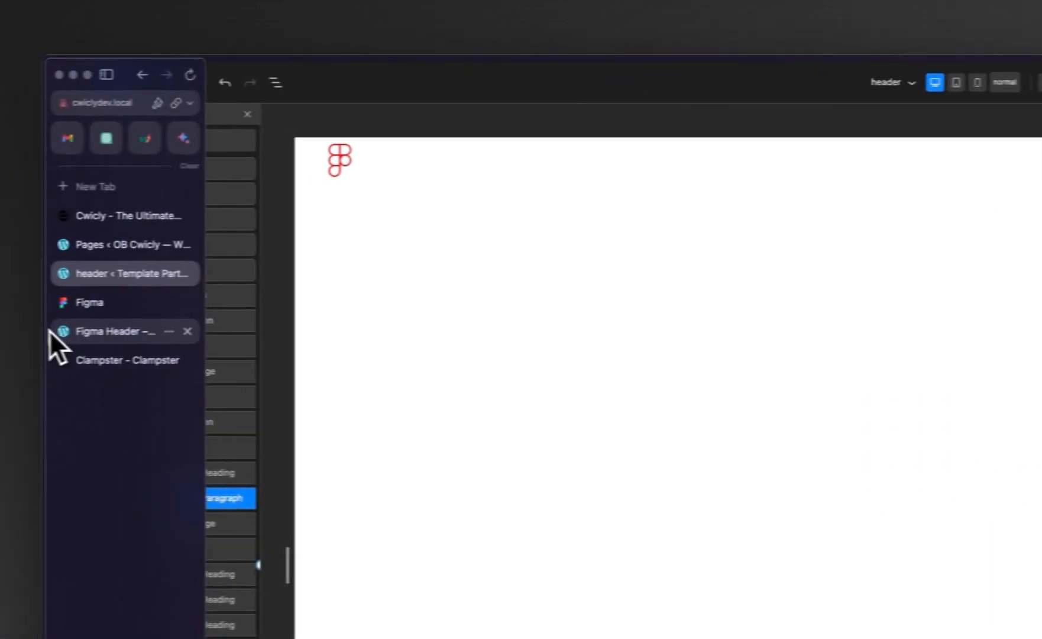
left_click(77, 304)
mouse_move(628, 167)
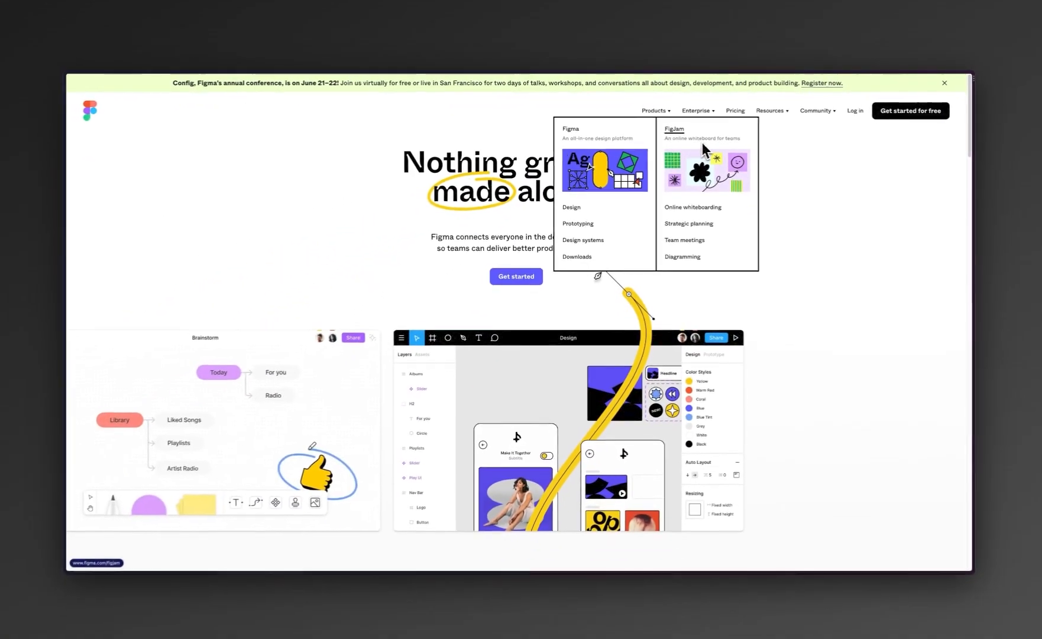
mouse_move(88, 195)
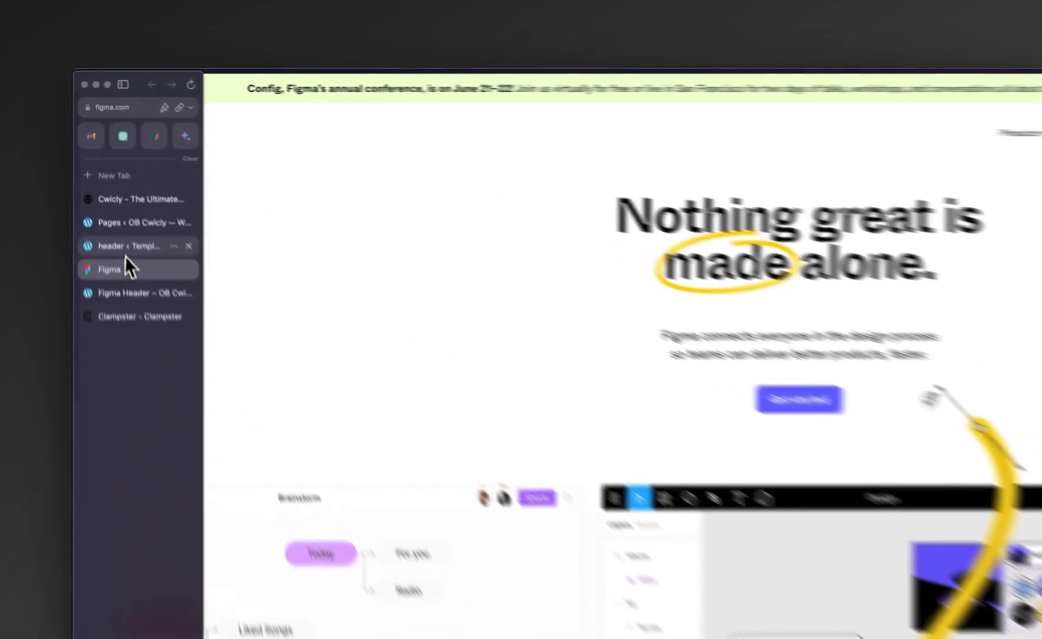
left_click(124, 252)
double_click(615, 245)
key("BackSpace")
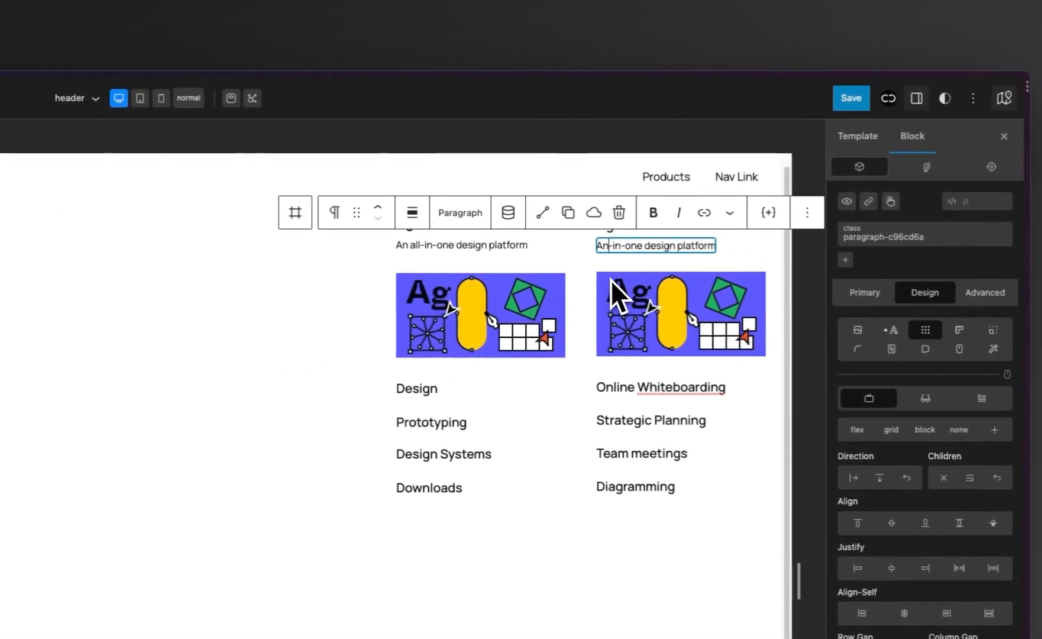
key("ctrl+a")
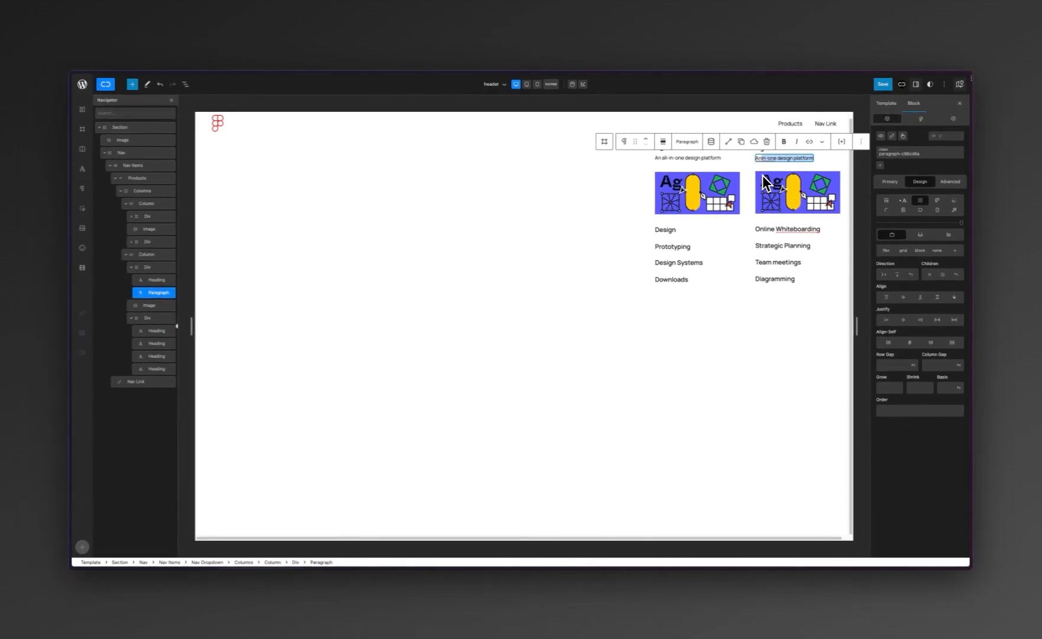
type("An online whiteboard for teams")
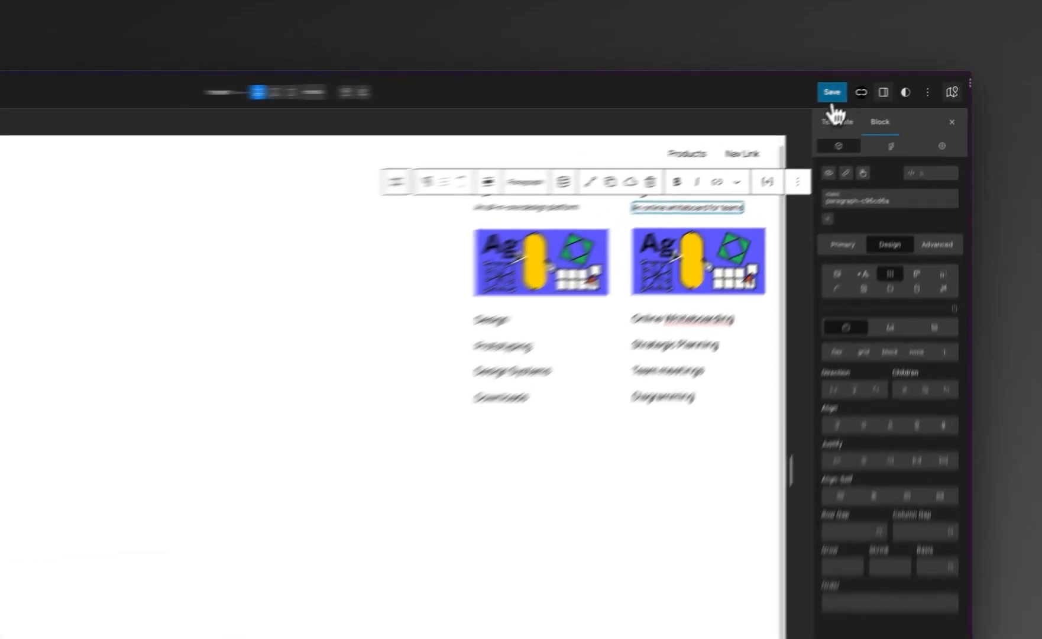
left_click(884, 84)
left_click(800, 102)
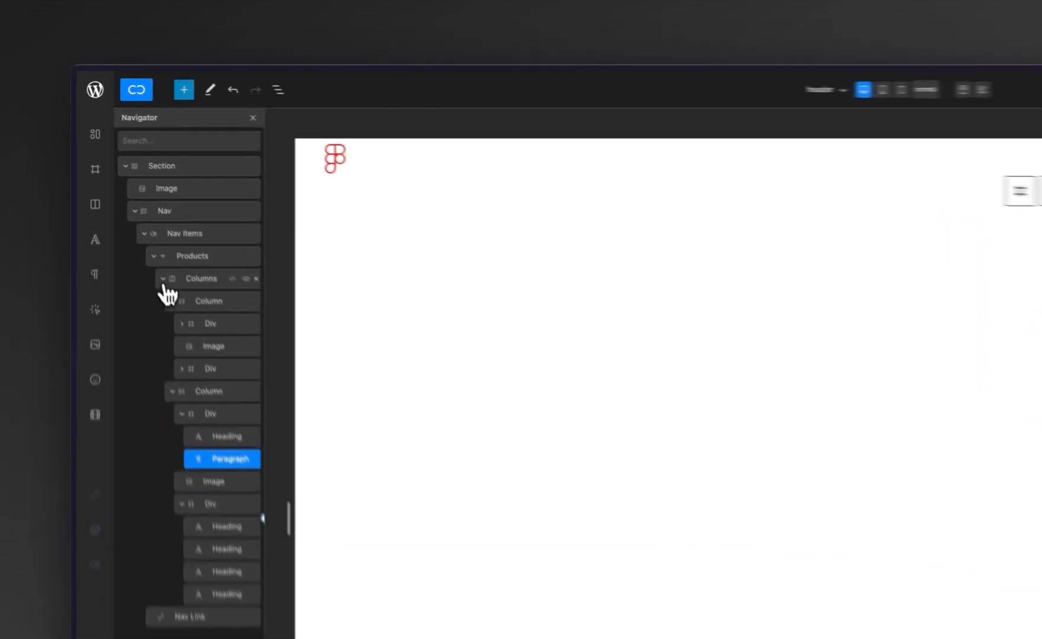
Give the Columns block inside the Products dropdown a solid border 3 px wide on all sides.
left_click(122, 191)
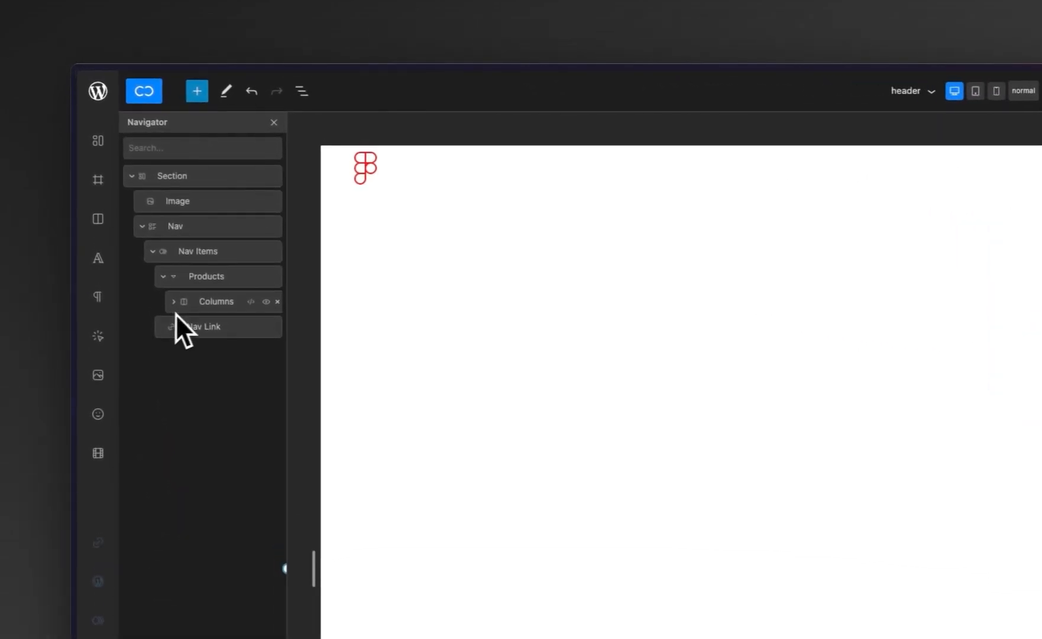
left_click(207, 305)
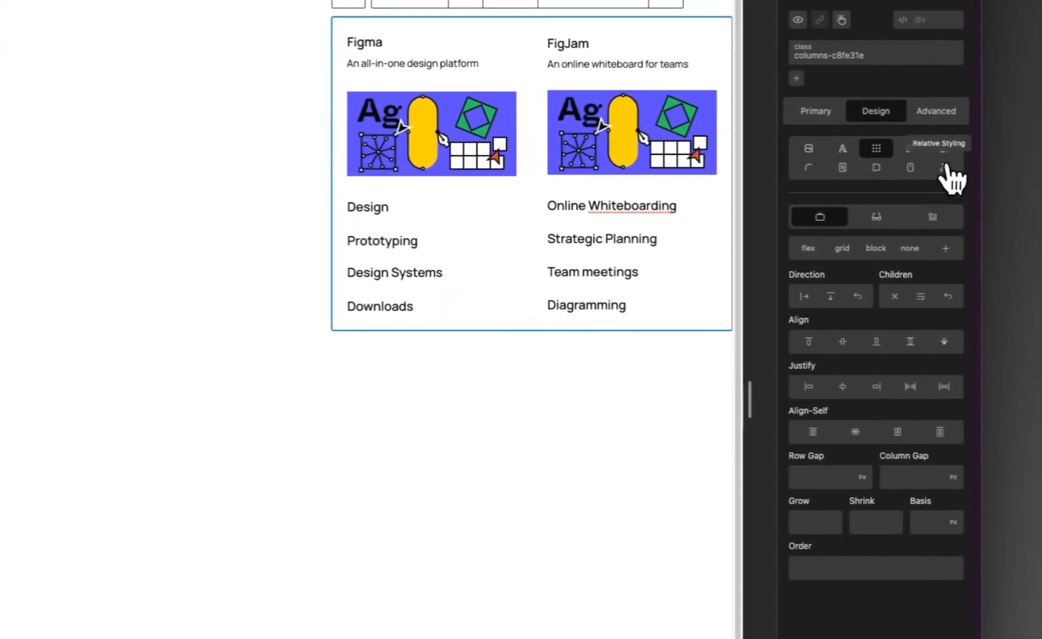
left_click(800, 170)
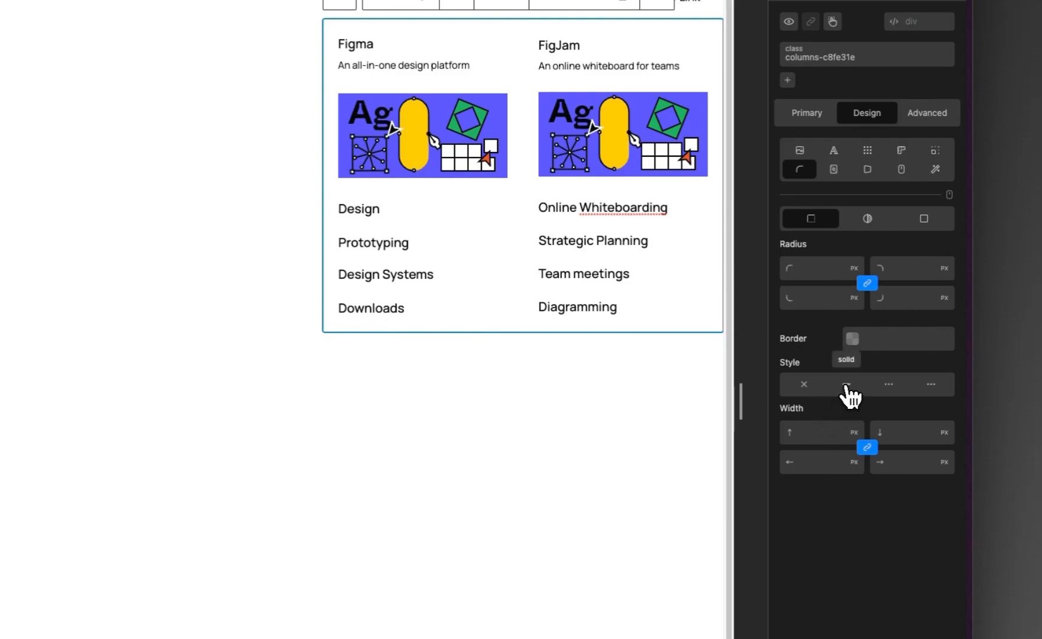
left_click(847, 386)
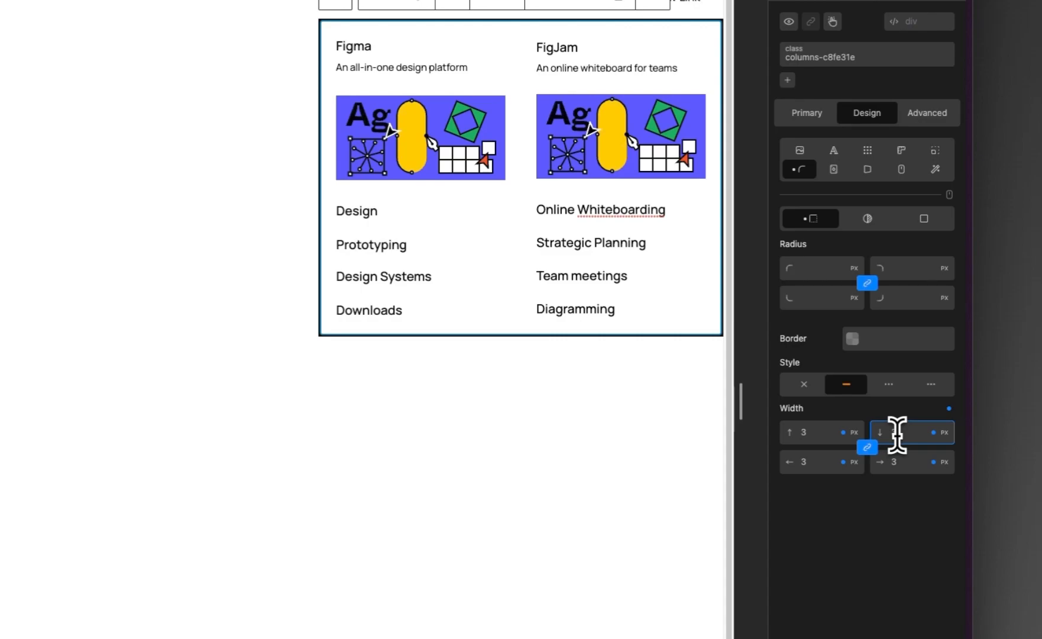
Give the Figma Column a solid border with 0 px width except 3 px on its right side, and save the template.
left_click(503, 318)
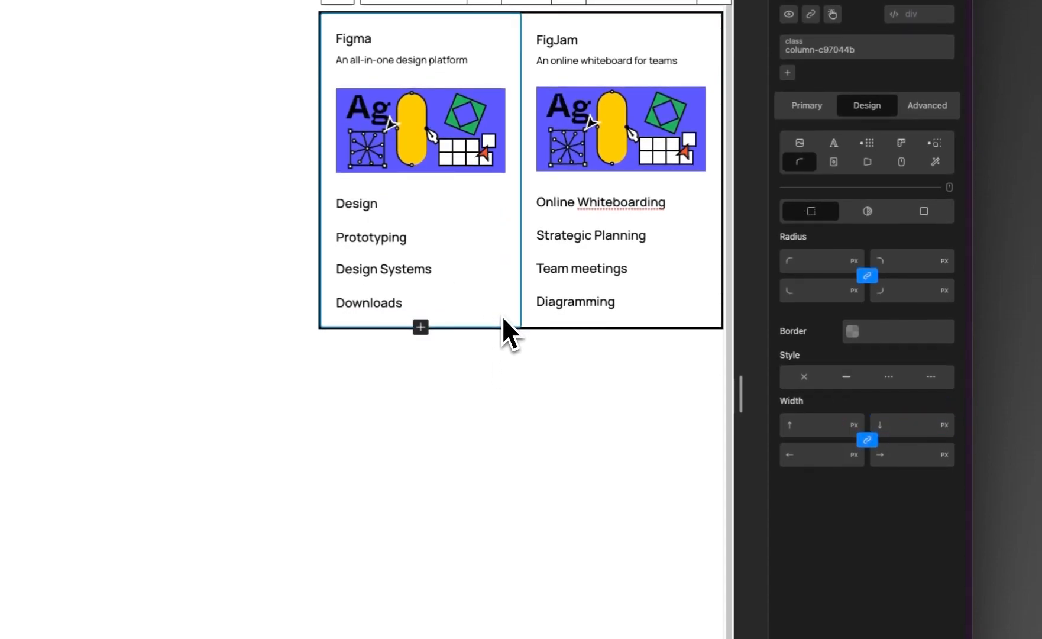
left_click(857, 380)
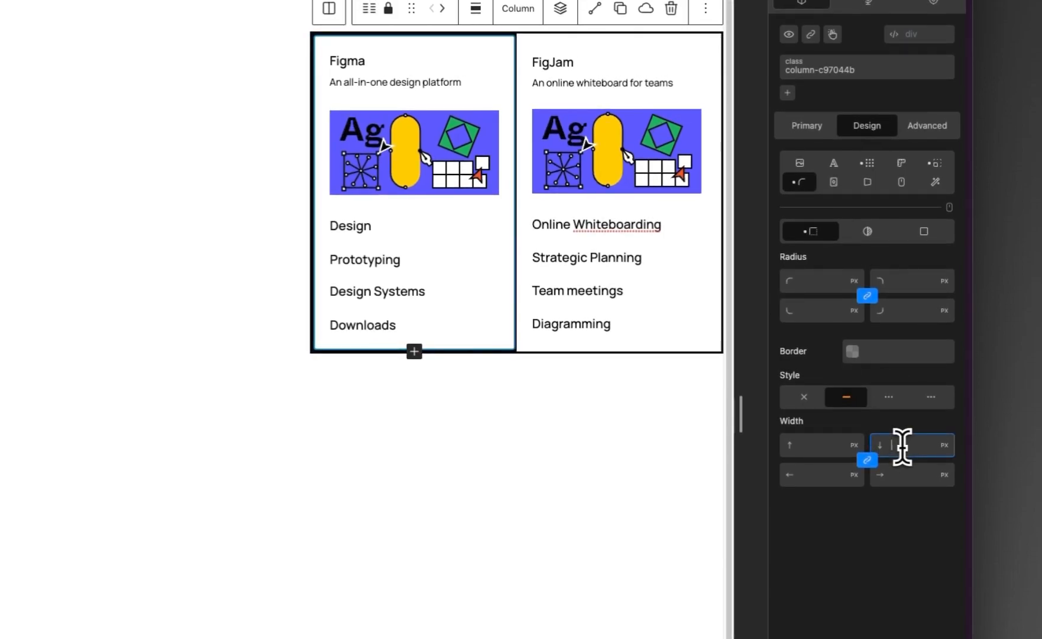
type("0")
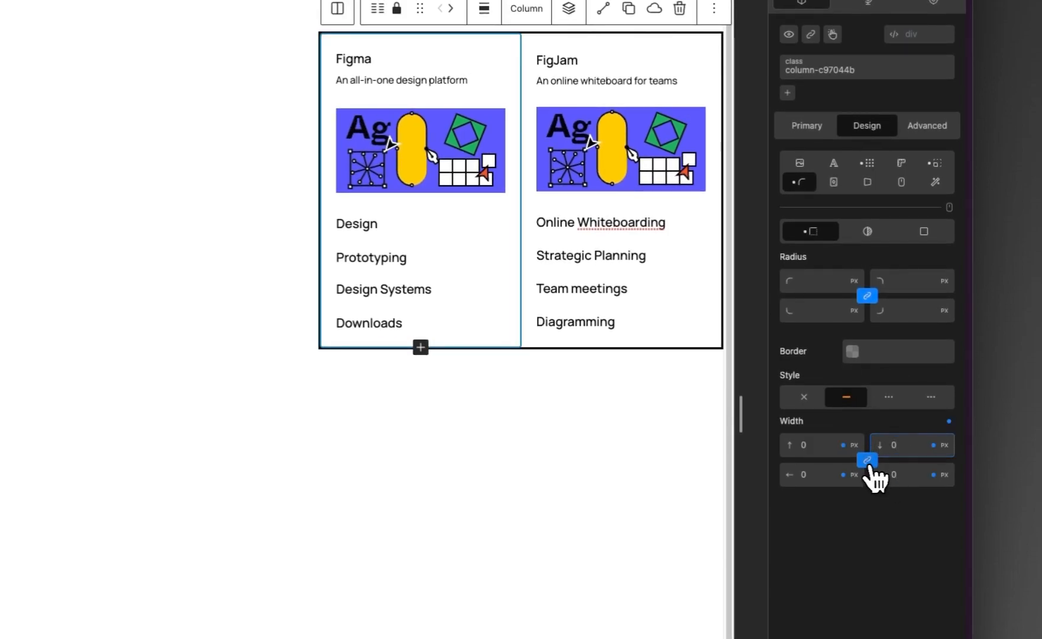
left_click(908, 475)
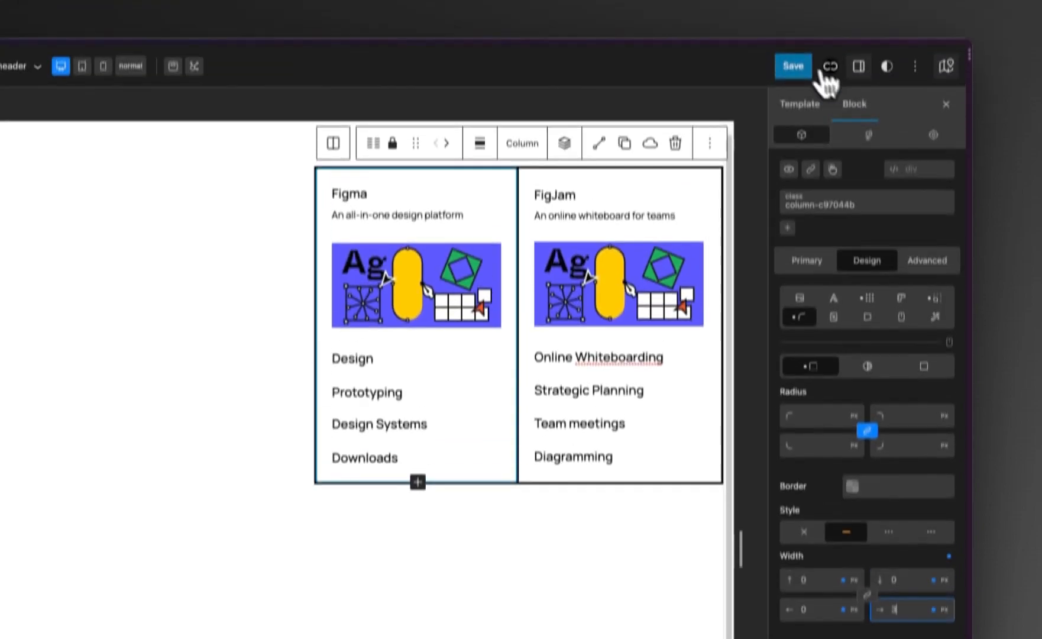
left_click(795, 66)
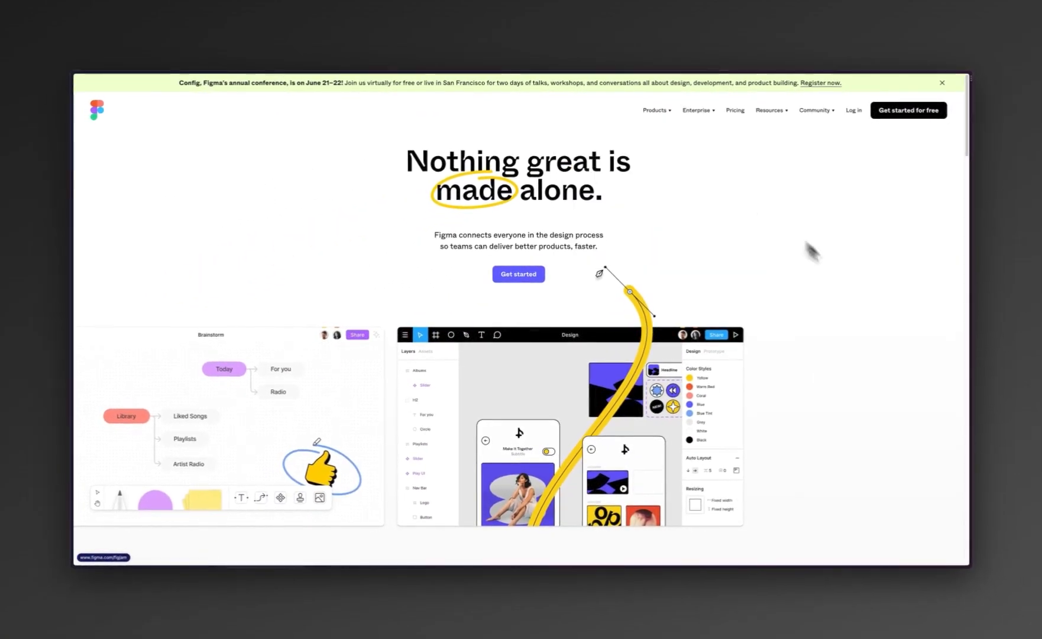
Inspect the FigJam picture in the Figma website's Products dropdown, open its current source image and copy the image address.
key("super+alt+i")
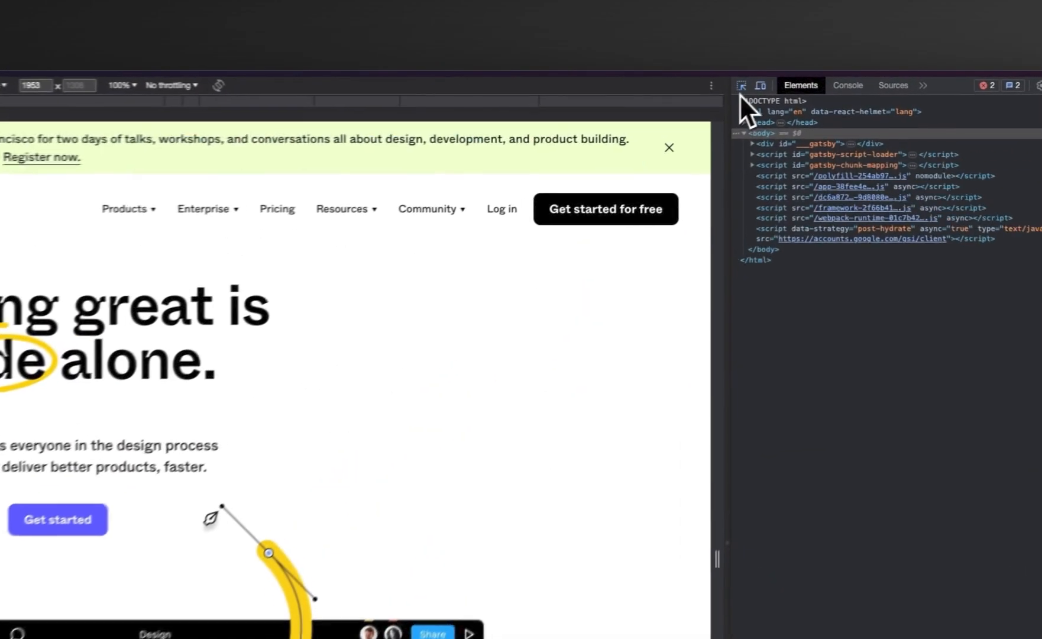
left_click(786, 78)
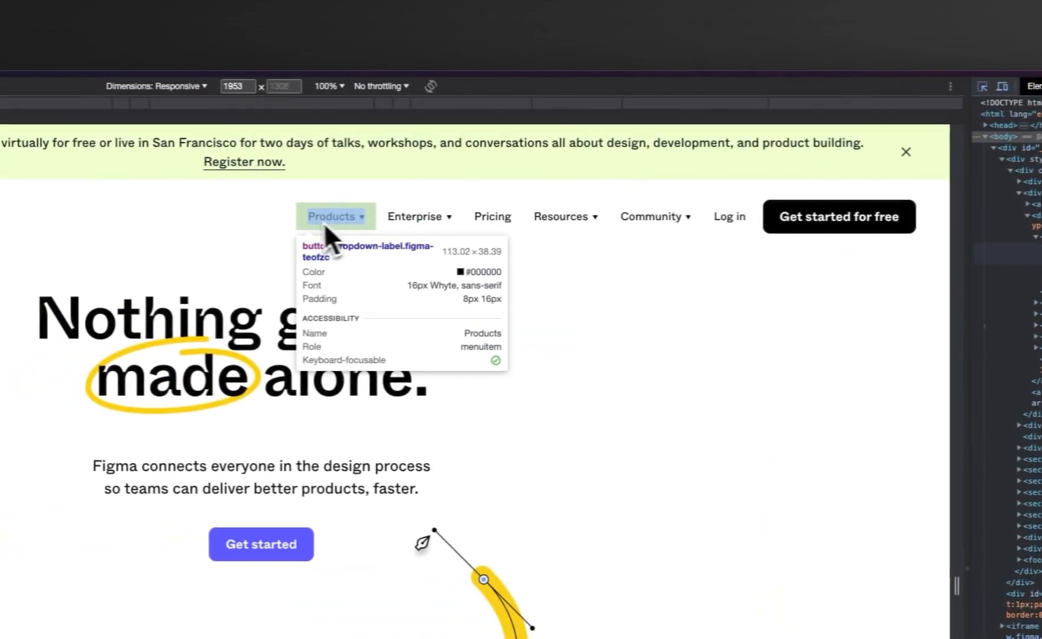
left_click(351, 217)
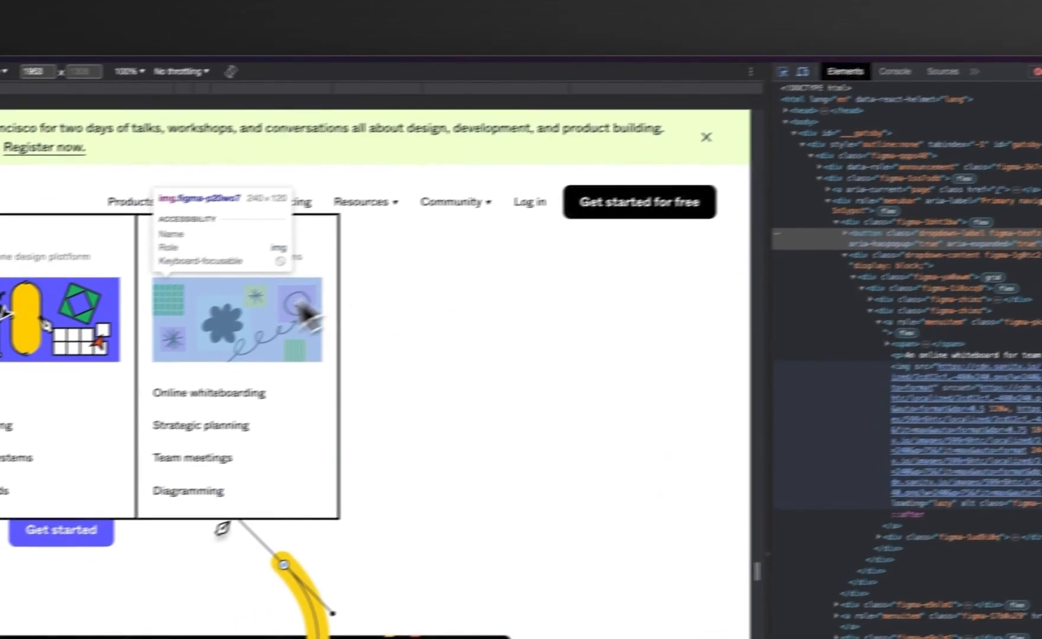
left_click(307, 316)
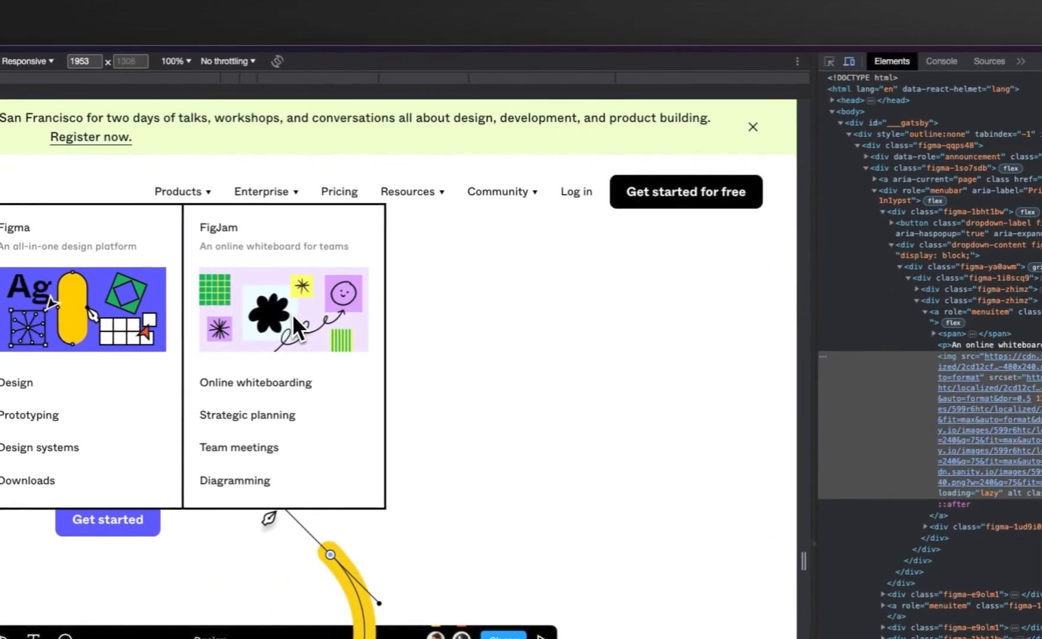
mouse_move(1016, 439)
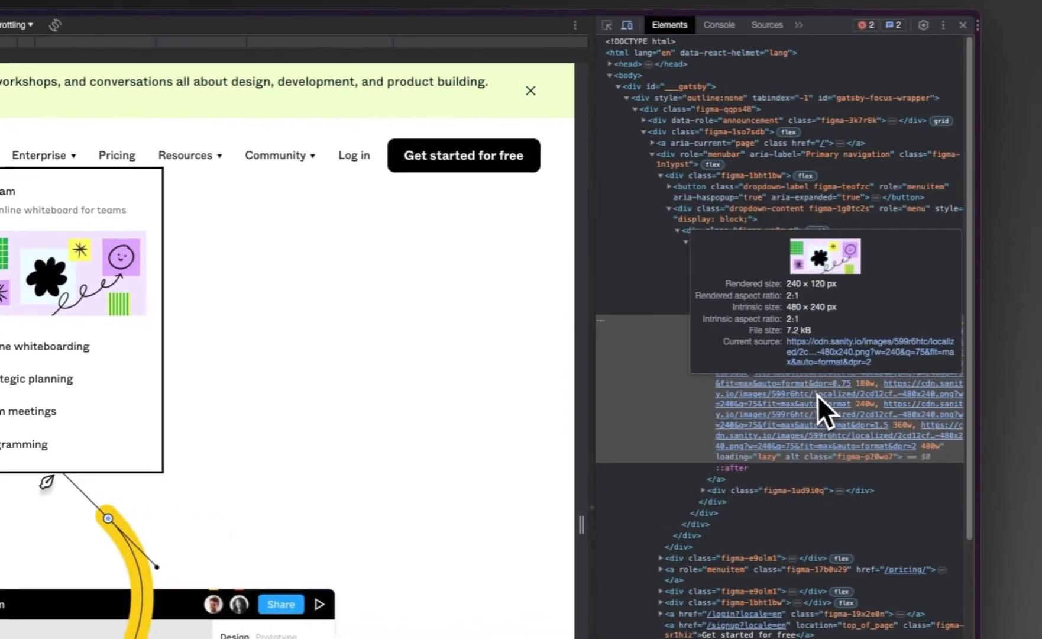
left_click(824, 324)
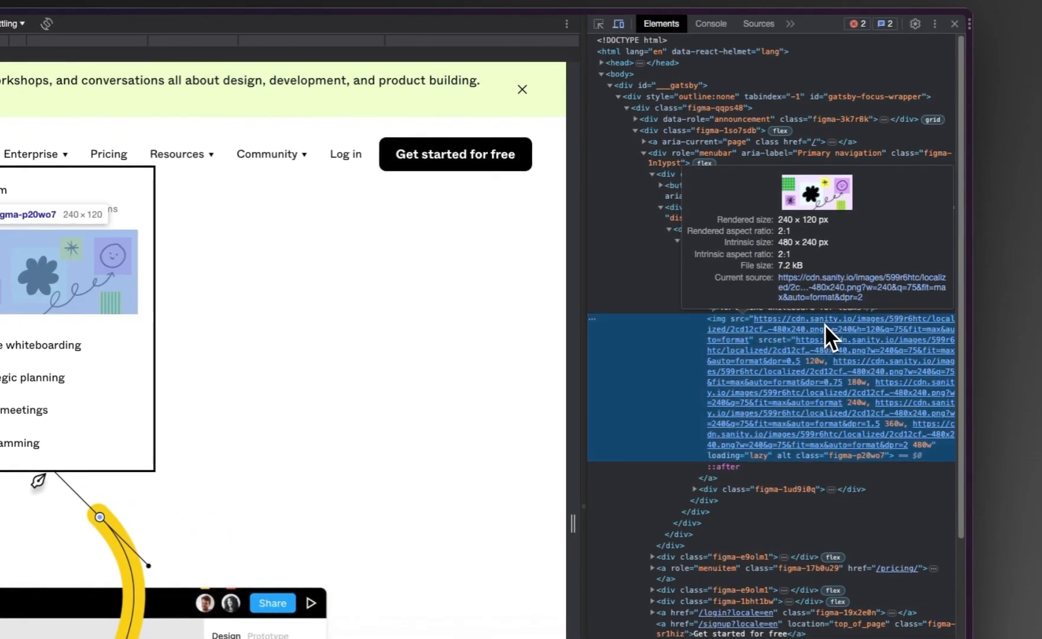
left_click(841, 288)
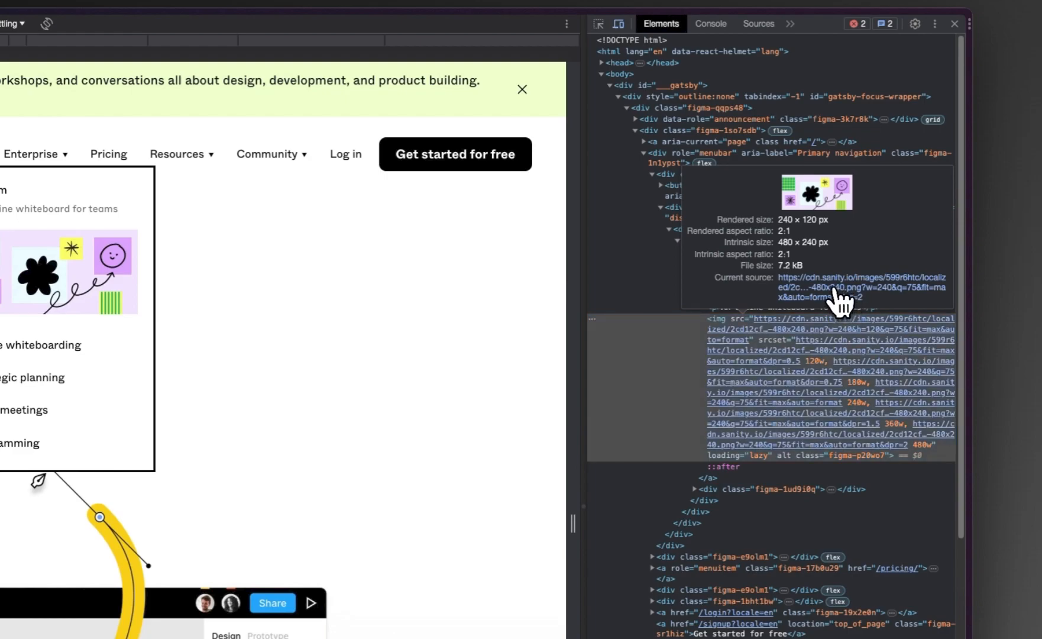
left_click(835, 290)
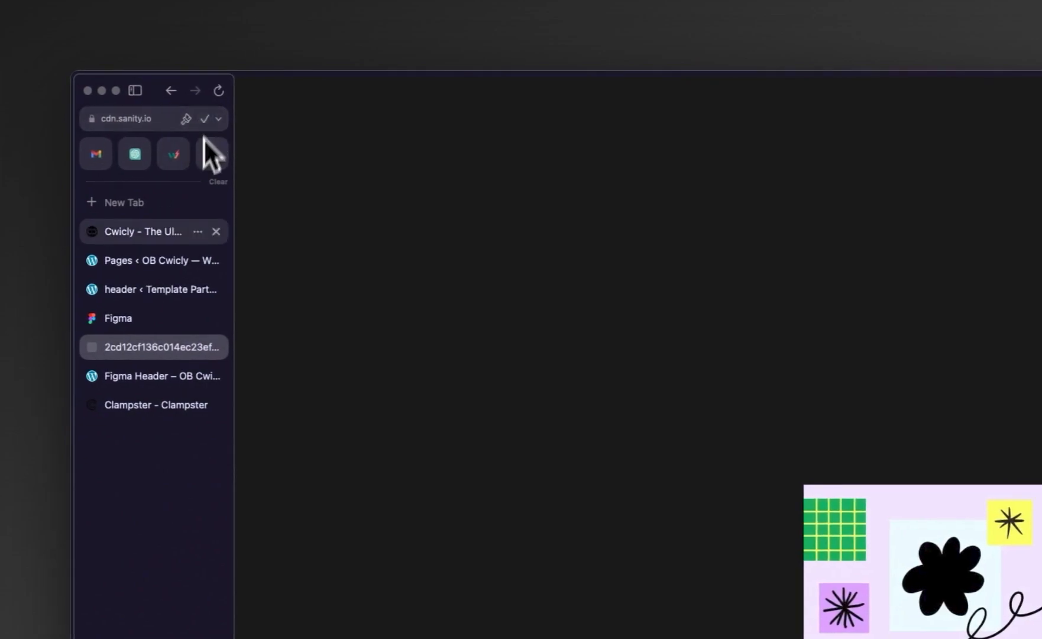
left_click(219, 347)
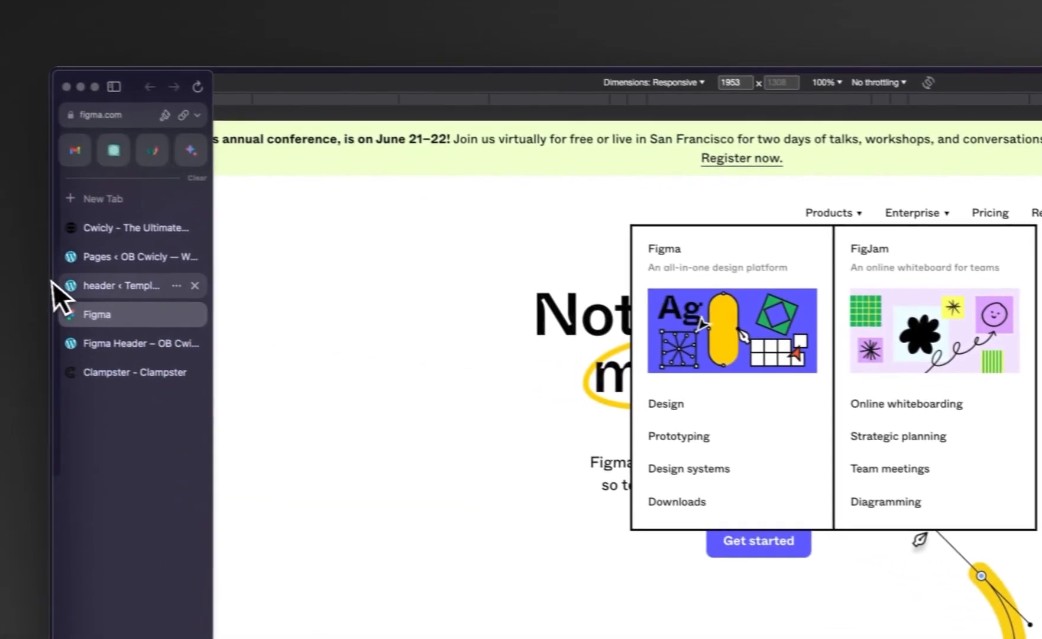
Switch to the header template and replace the FigJam column's image source with the copied image URL.
left_click(134, 290)
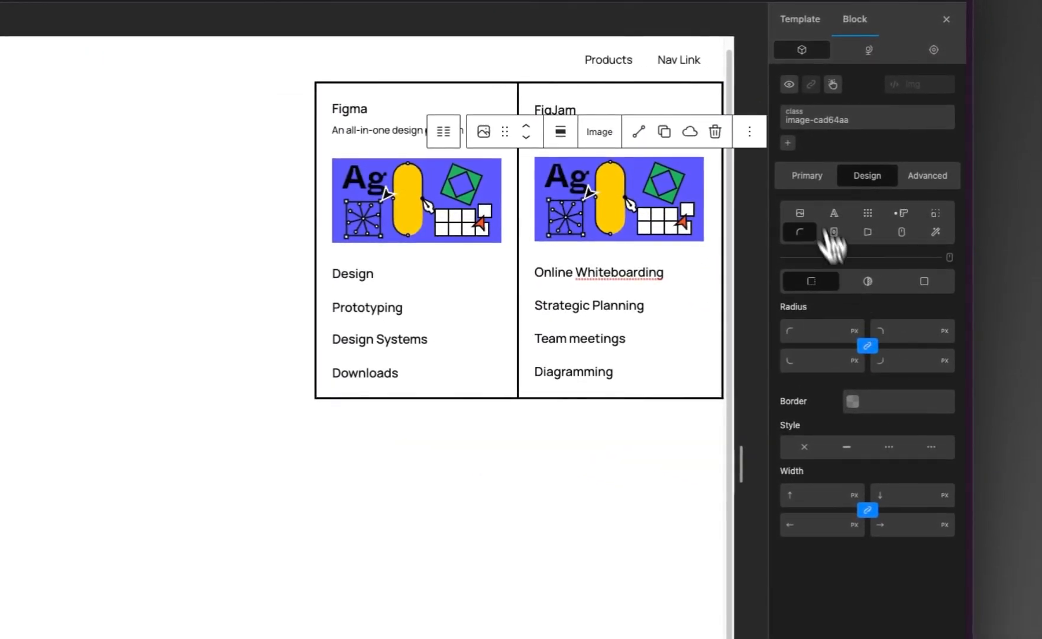
left_click(809, 177)
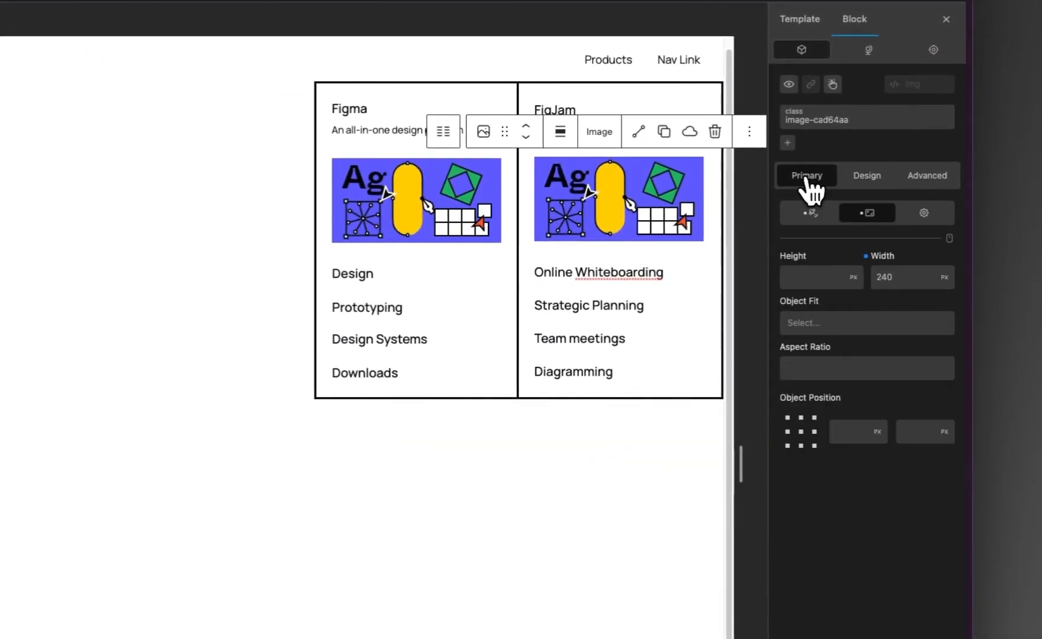
left_click(818, 214)
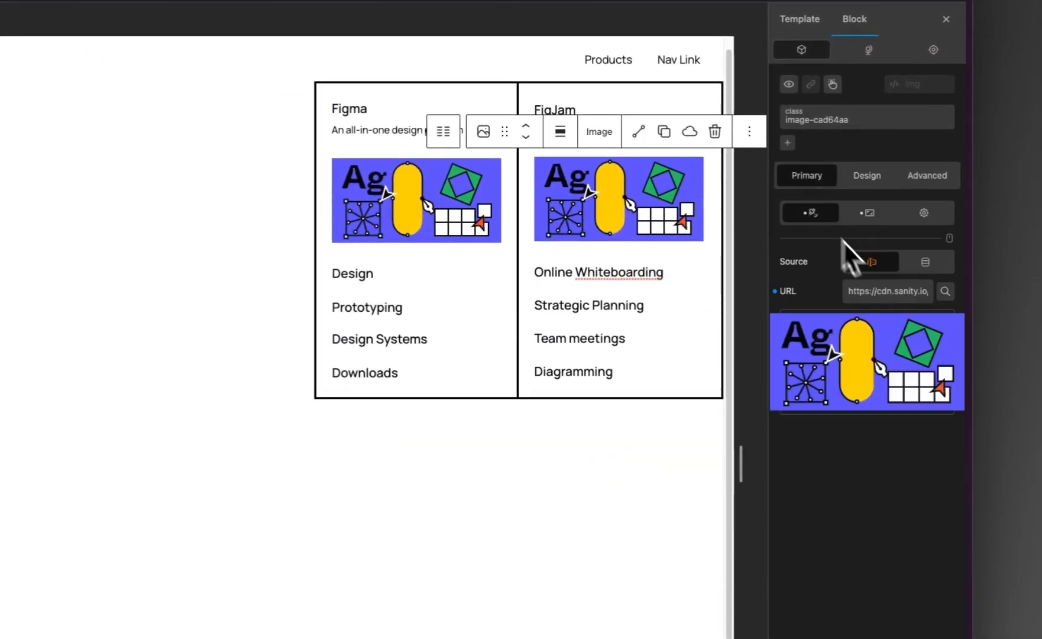
key("ctrl+v")
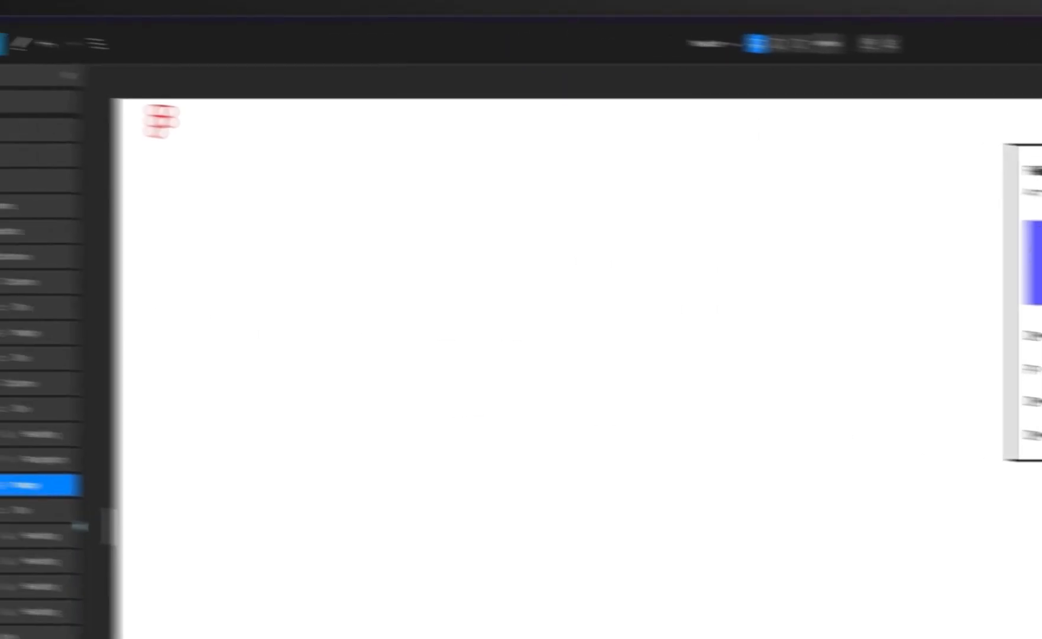
Close the developer tools on the Figma website and save the header template.
mouse_move(51, 318)
left_click(122, 290)
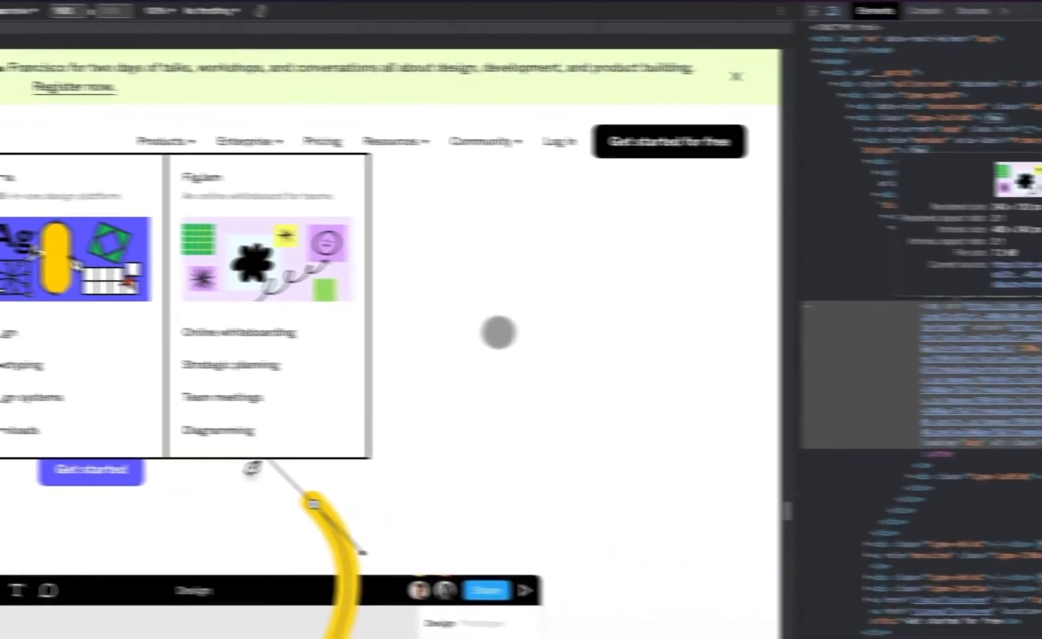
key("super+alt+i")
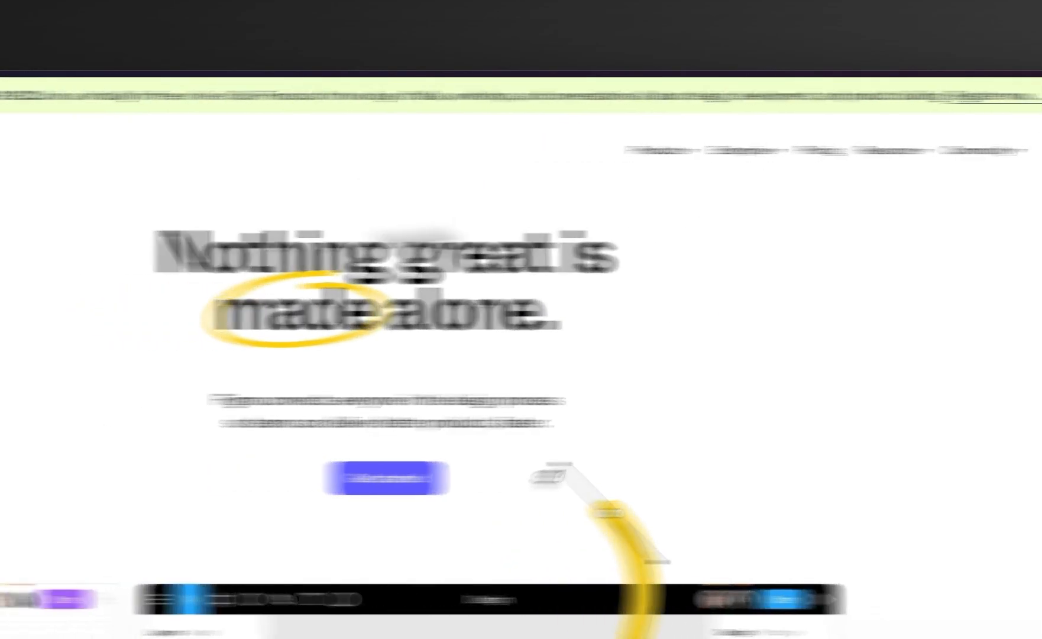
left_click(121, 291)
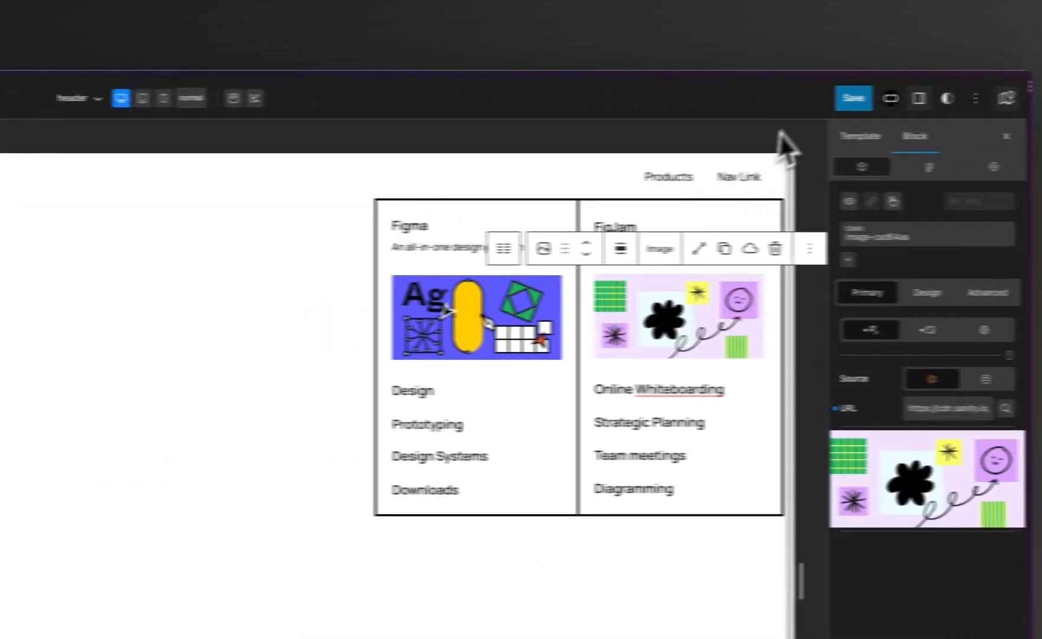
left_click(849, 104)
left_click(849, 105)
Reload the Figma website and display its Products dropdown for comparison.
left_click(144, 344)
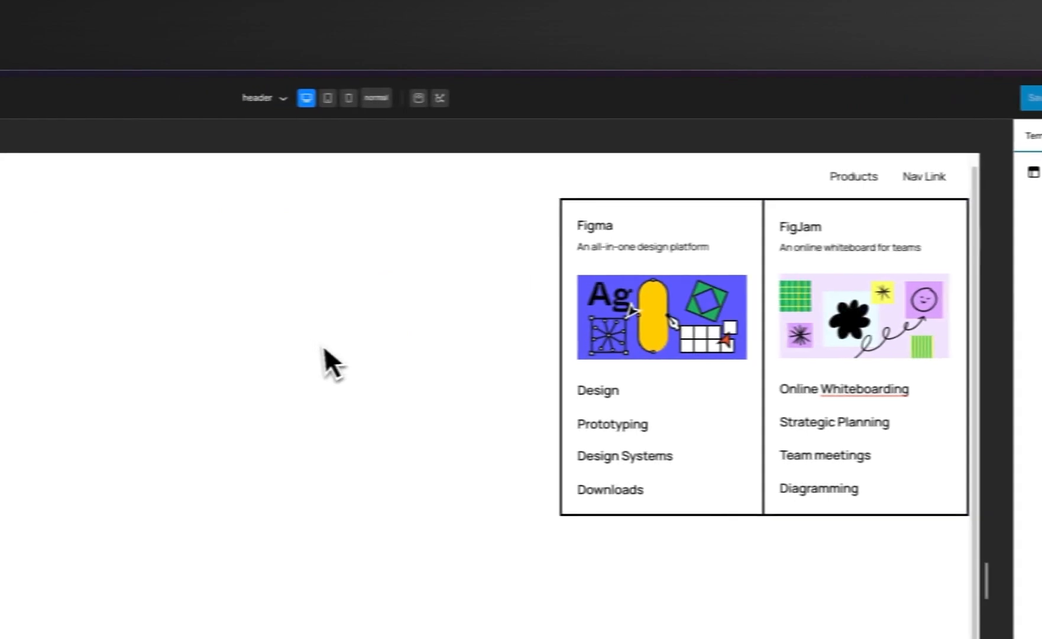
mouse_move(36, 335)
left_click(70, 300)
right_click(406, 296)
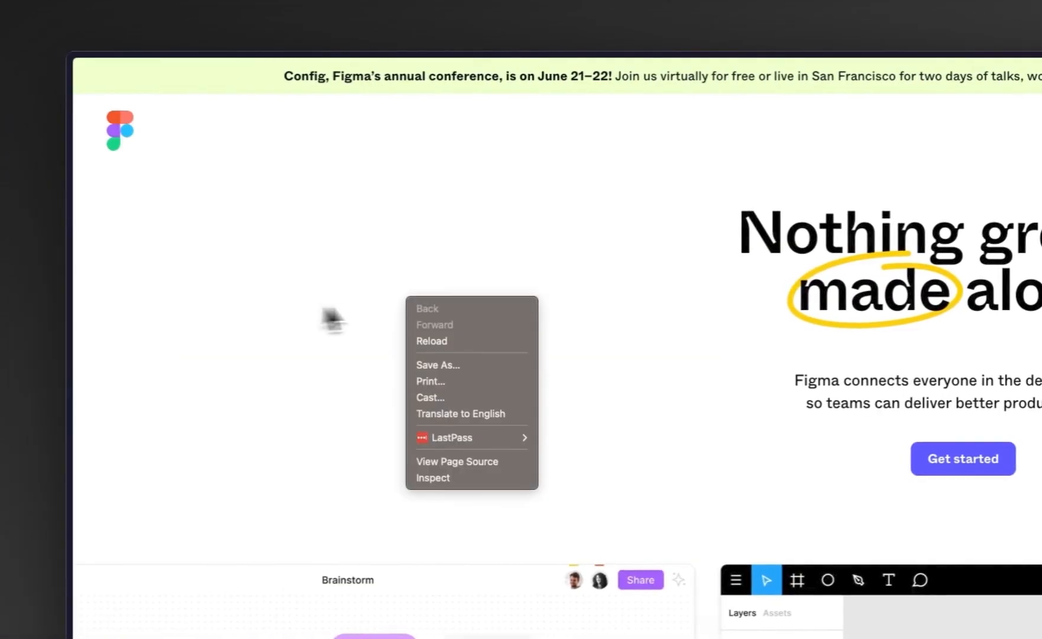
left_click(466, 341)
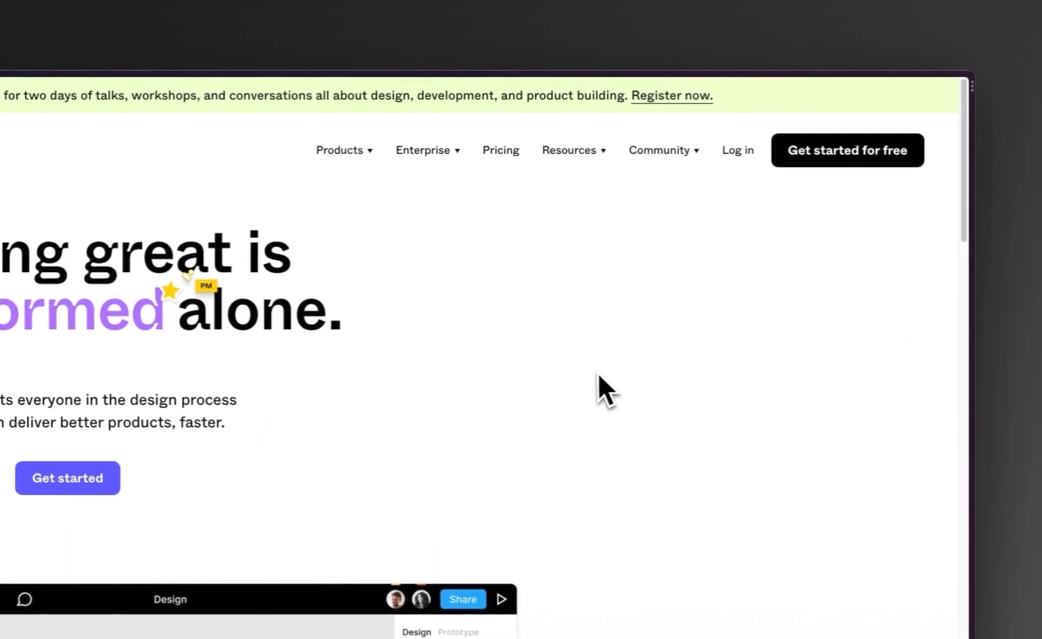
mouse_move(343, 150)
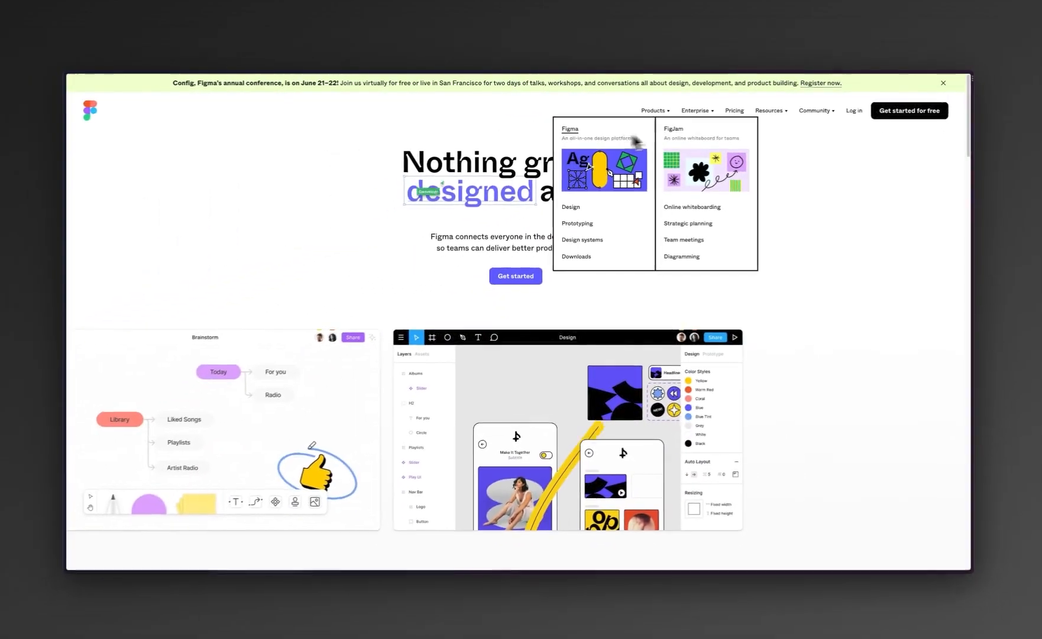
Switch to the published Figma Header page and reload it to check the saved header.
mouse_move(74, 195)
left_click(102, 184)
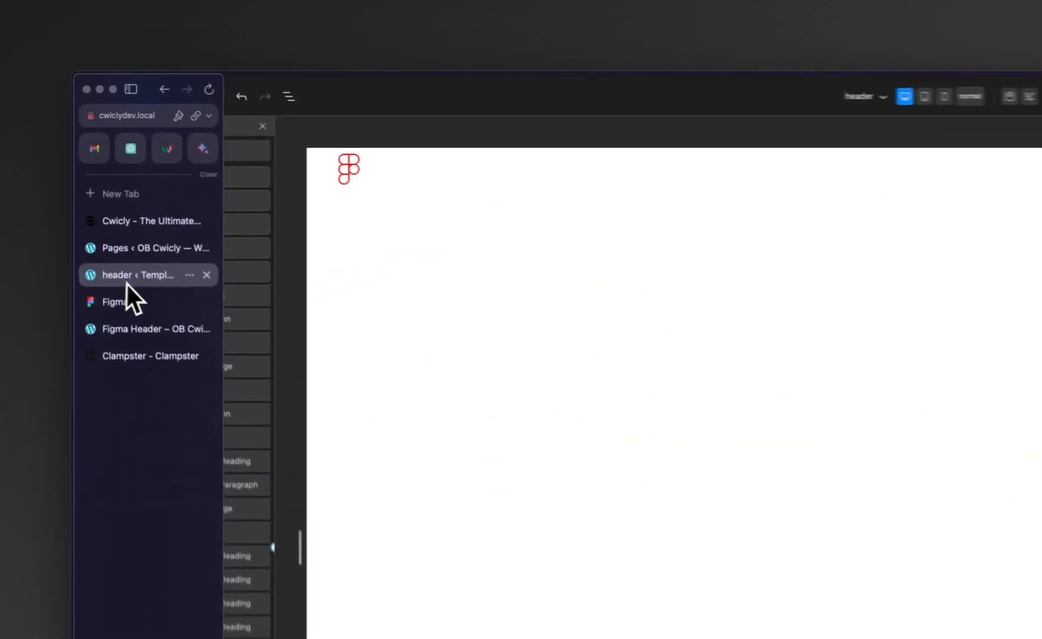
left_click(160, 328)
right_click(637, 213)
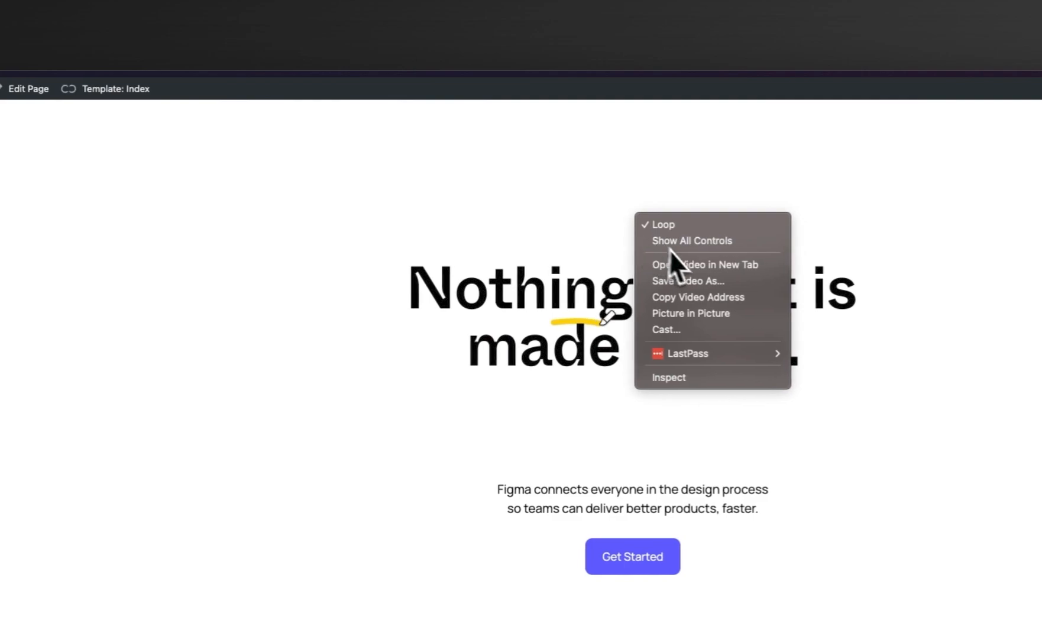
right_click(713, 276)
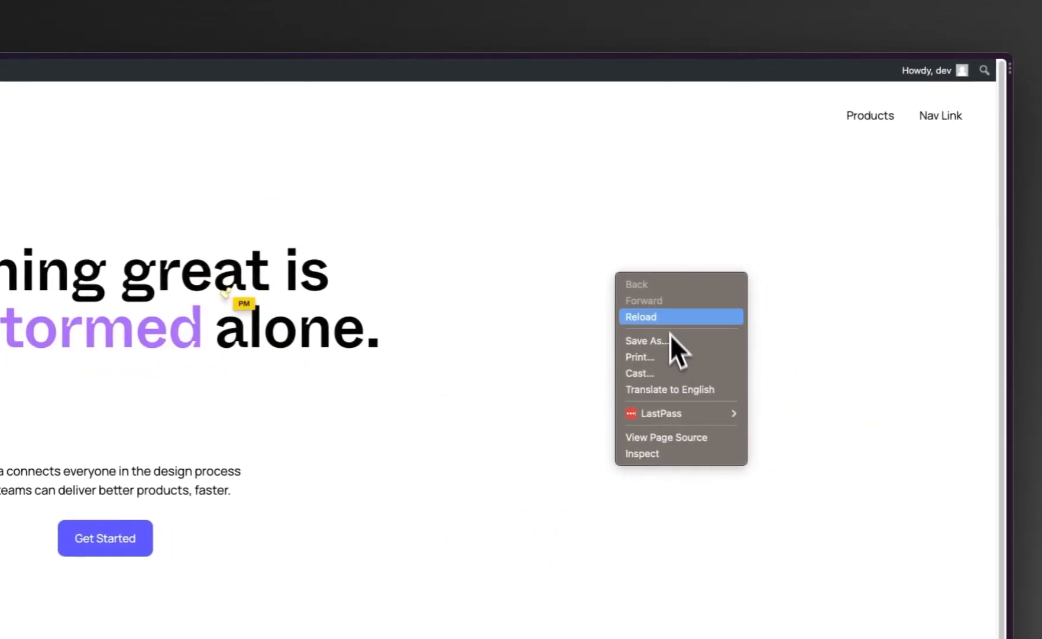
Reload the site preview, open its Products dropdown, and compare it with the Products dropdown on the Figma website.
left_click(689, 316)
mouse_move(885, 121)
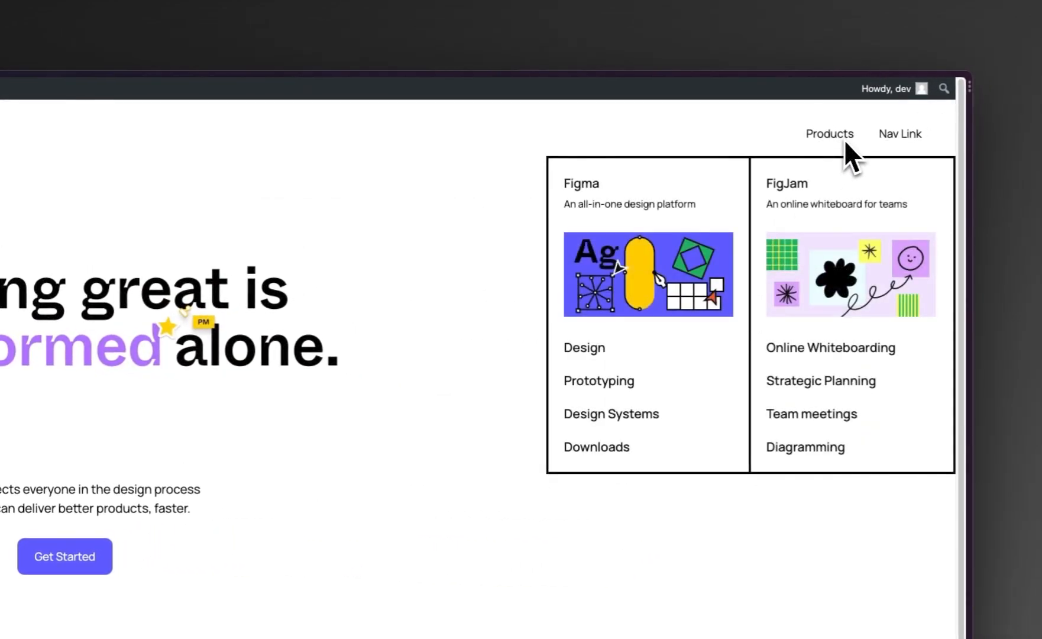
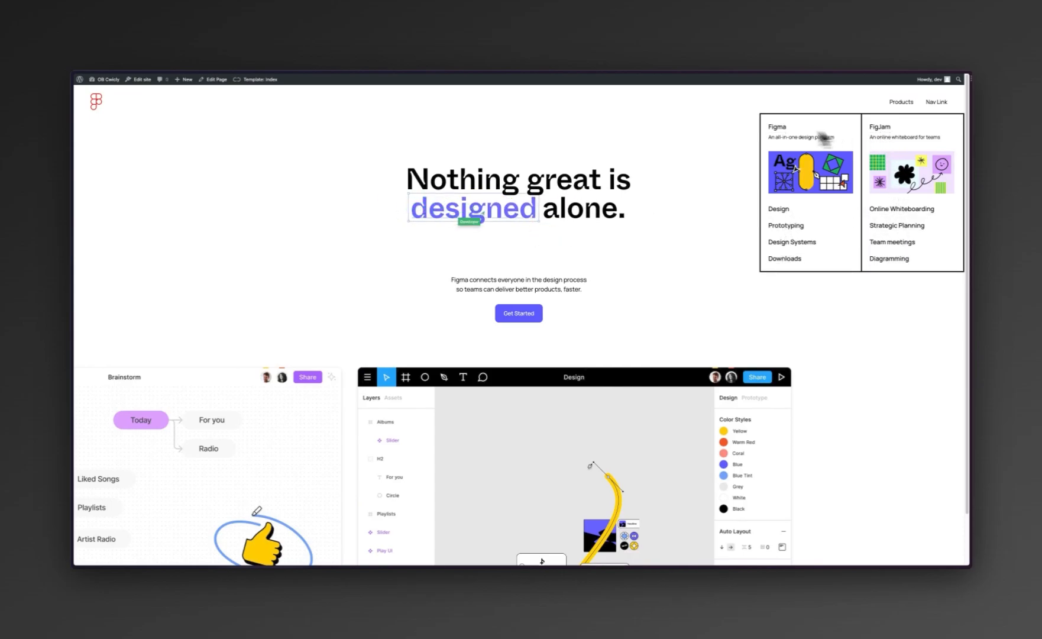
mouse_move(97, 228)
left_click(107, 200)
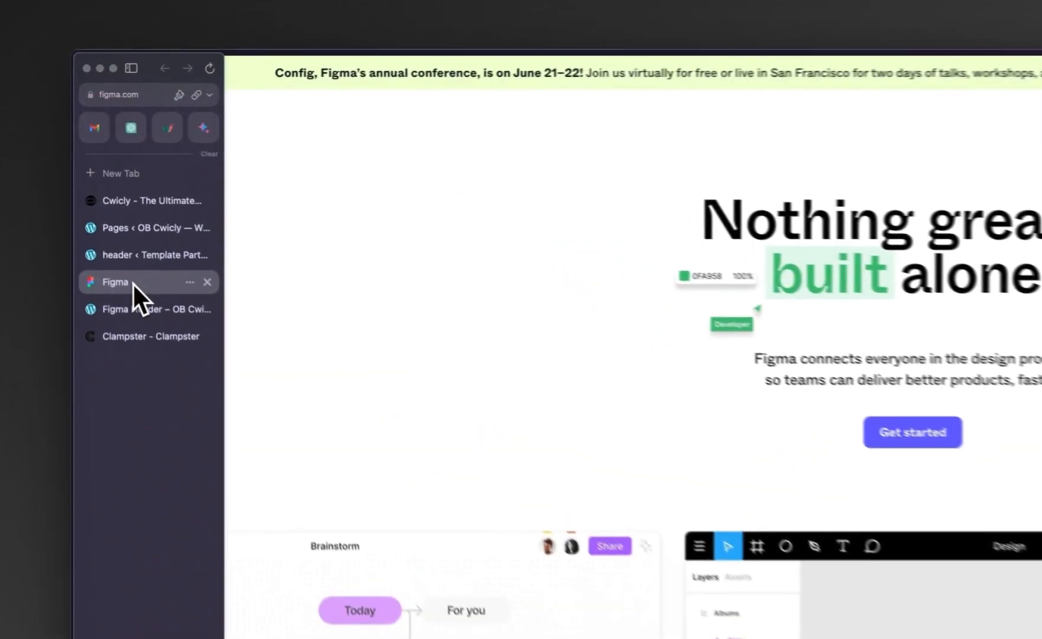
mouse_move(590, 168)
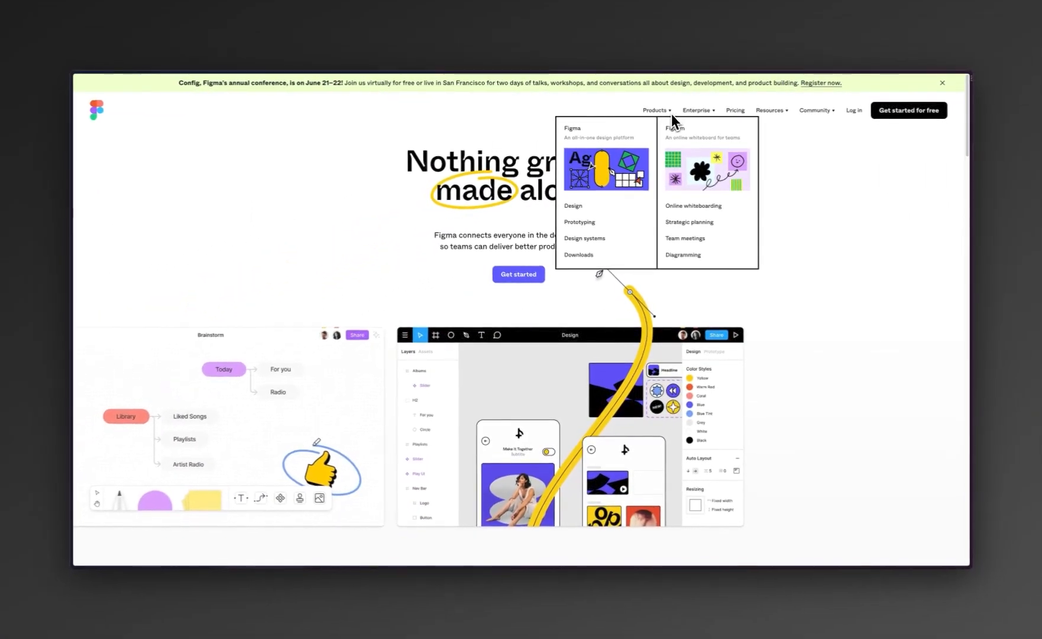
Switch to the header template editor and clear all custom CSS from the FigJam heading.
mouse_move(92, 214)
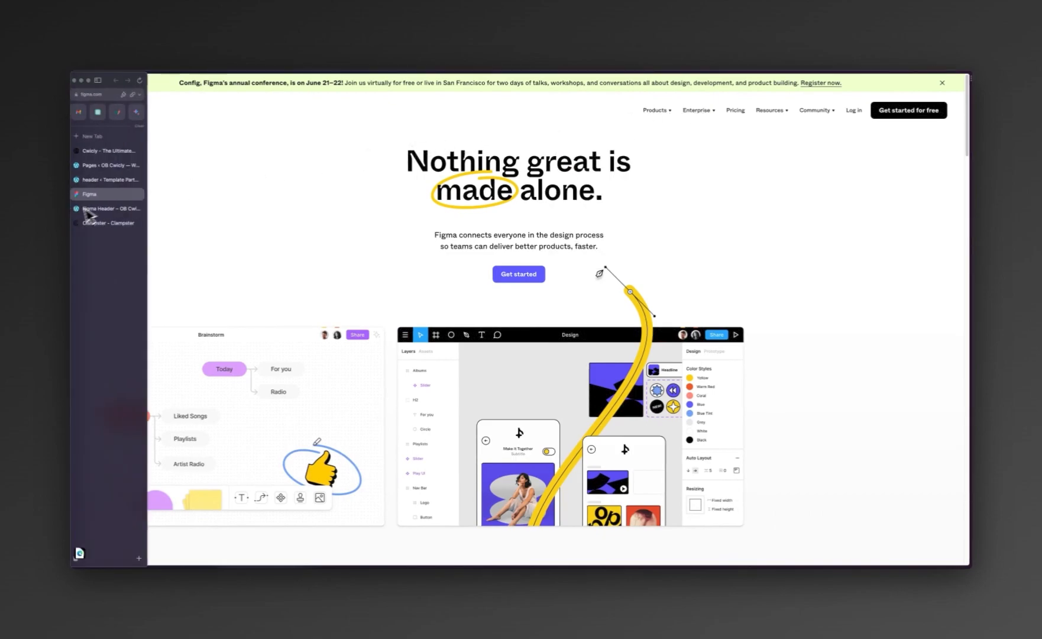
left_click(98, 180)
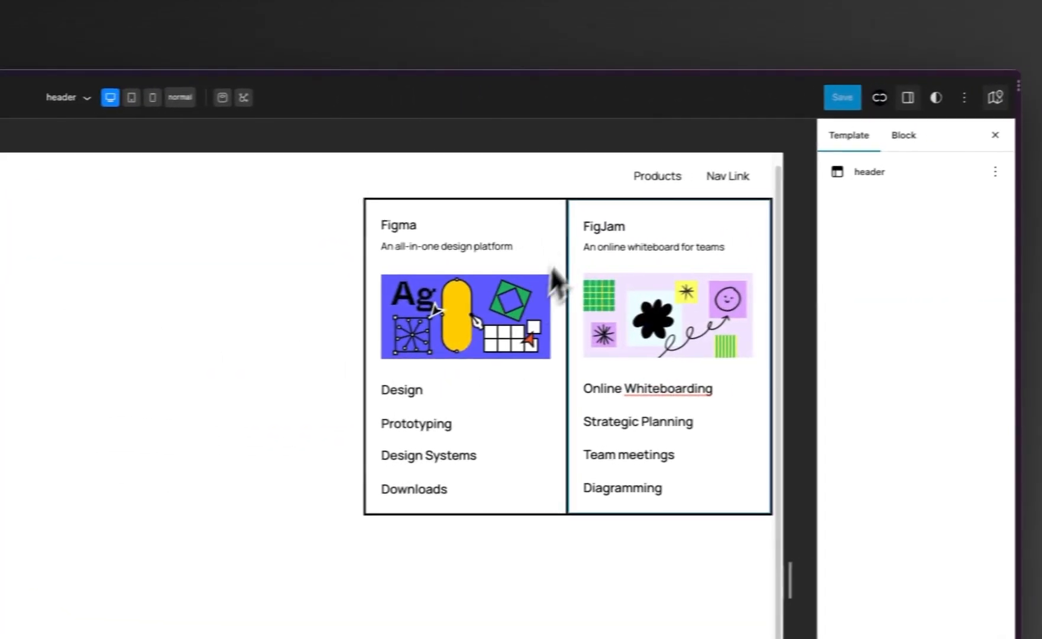
left_click(612, 231)
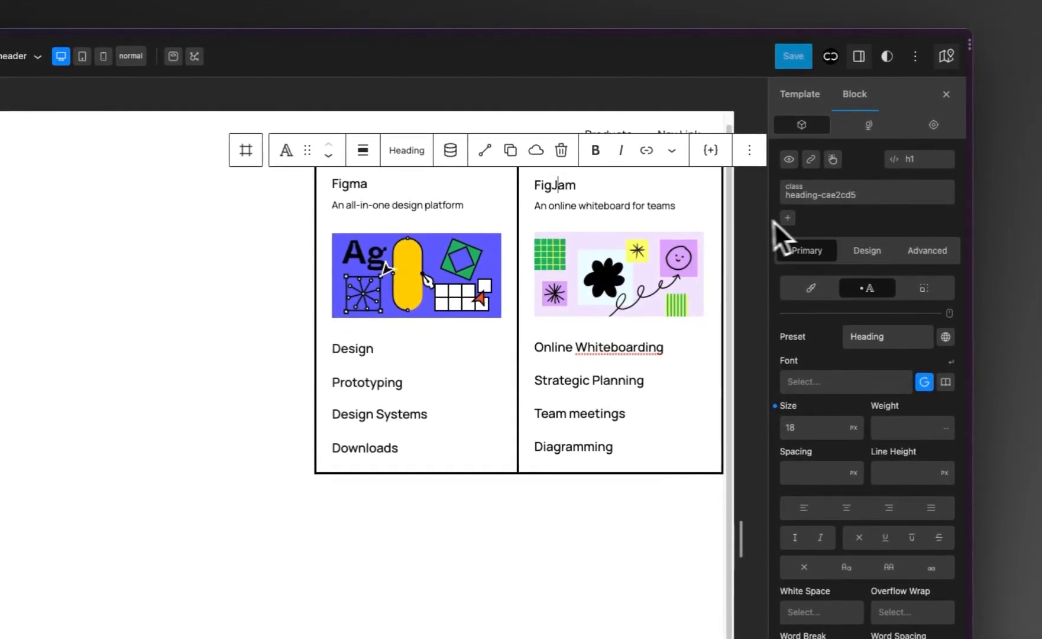
left_click(937, 255)
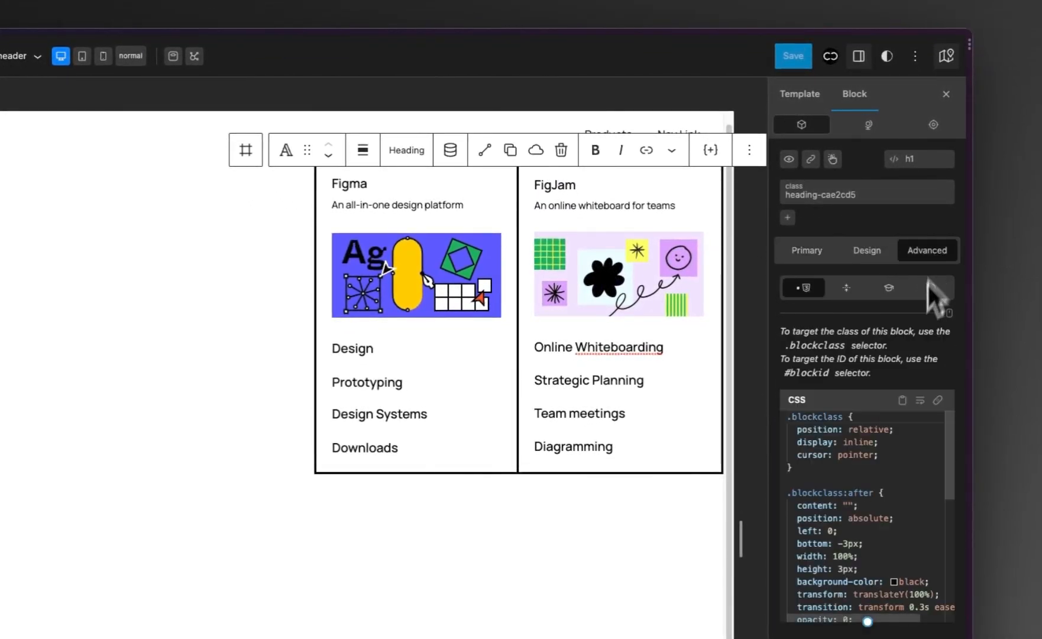
key("ctrl+a")
key("BackSpace")
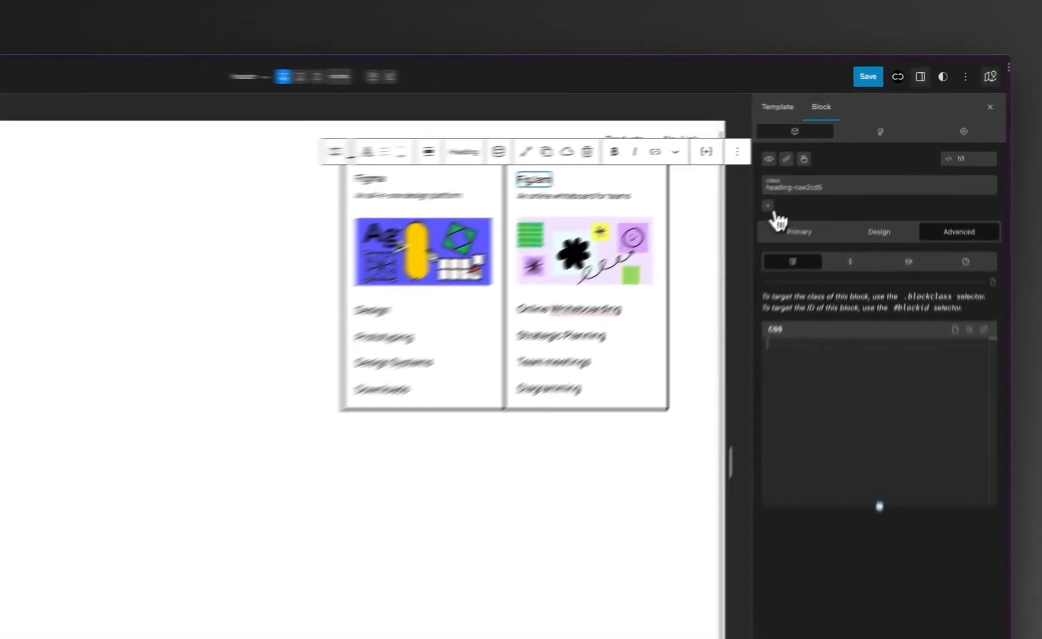
Assign the existing block class figmaclass to the FigJam heading.
left_click(820, 165)
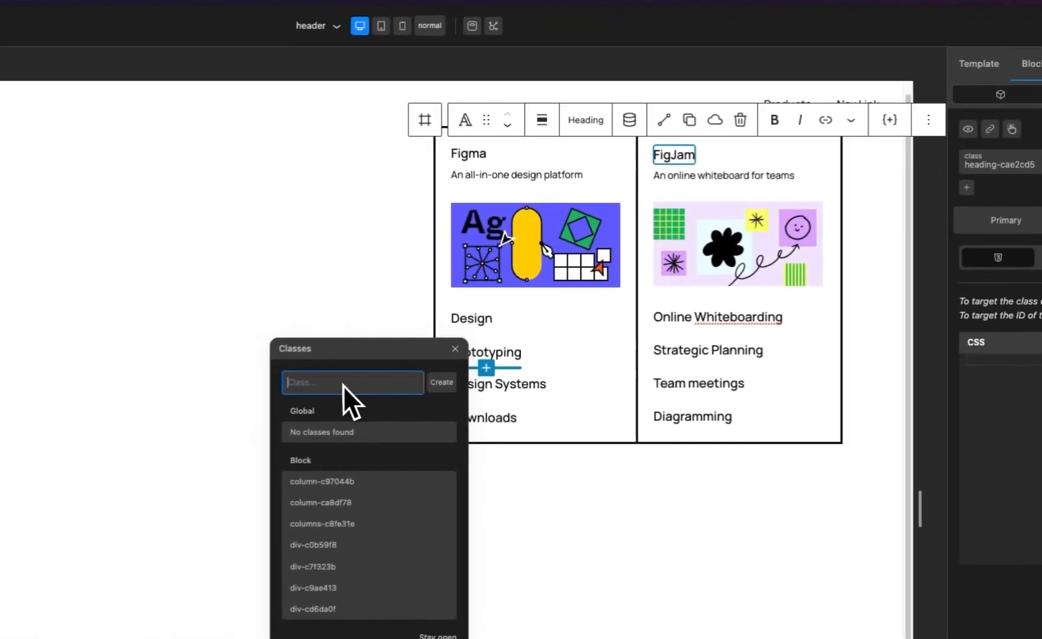
type("figm")
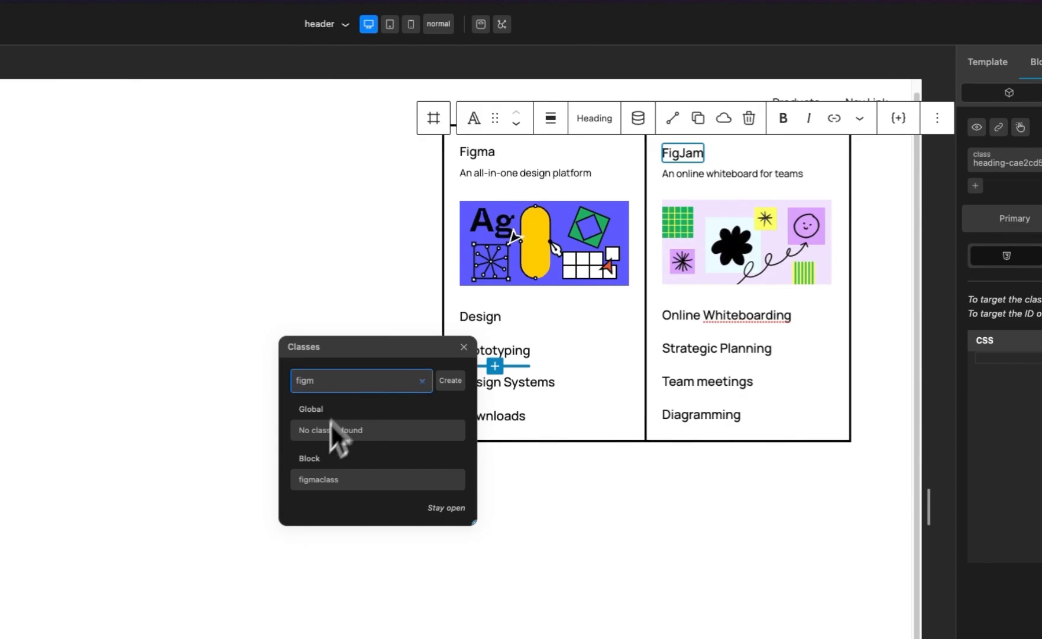
left_click(313, 481)
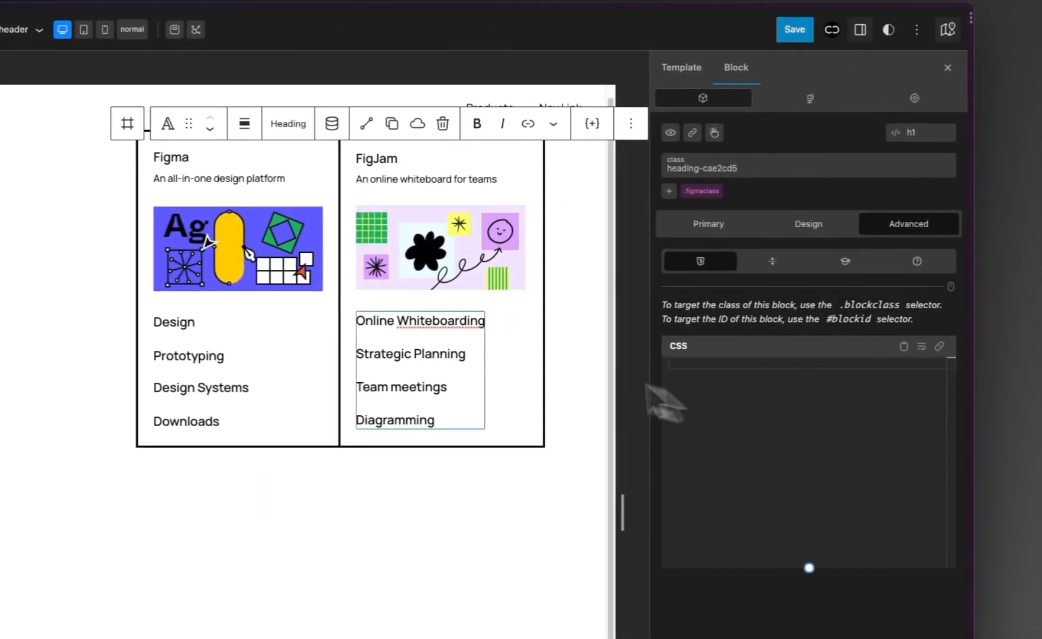
Remove the extra heading classes from the FigJam column's link headings, leaving only figmaclass on each.
left_click(409, 316)
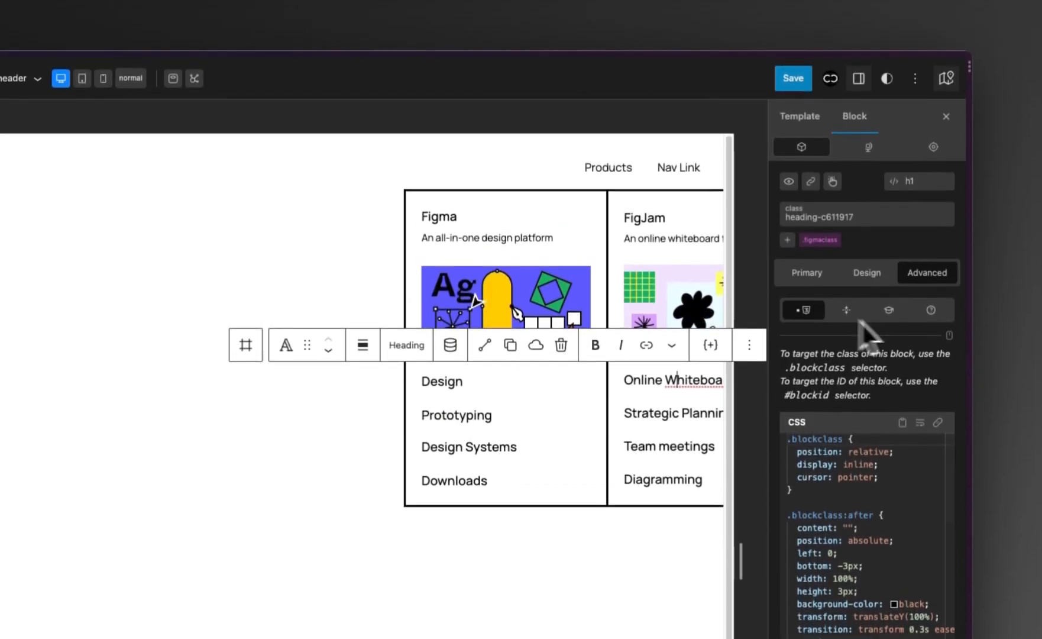
left_click(672, 417)
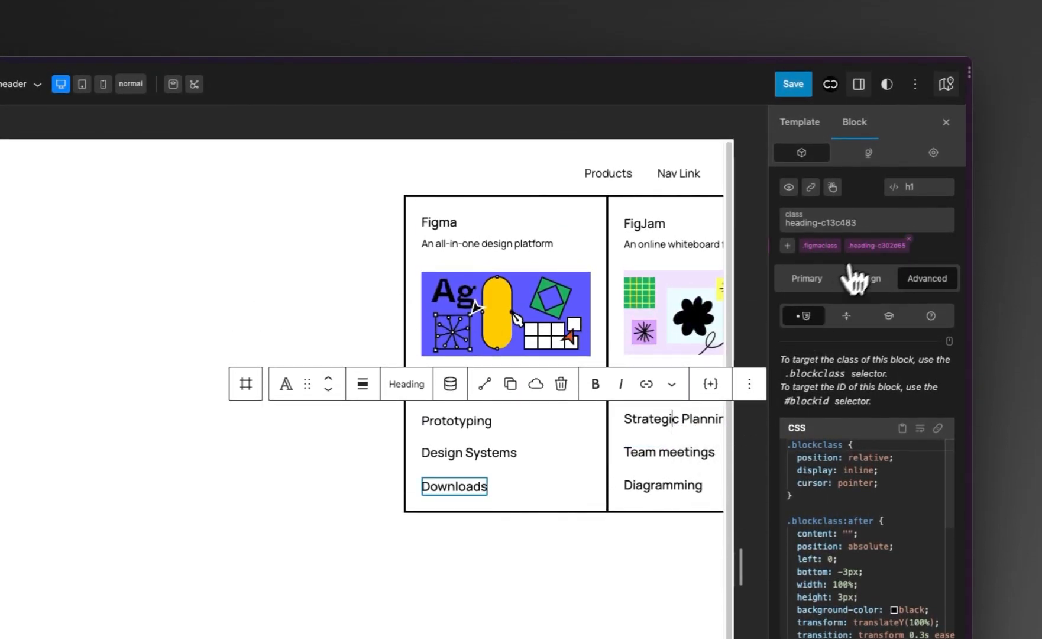
left_click(679, 451)
left_click(909, 241)
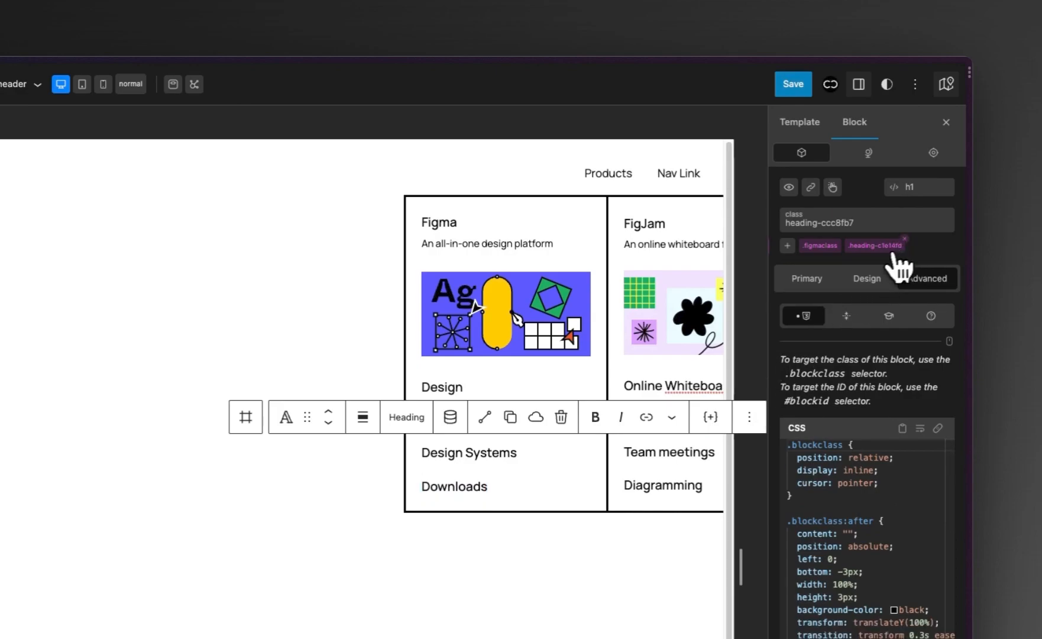
left_click(647, 482)
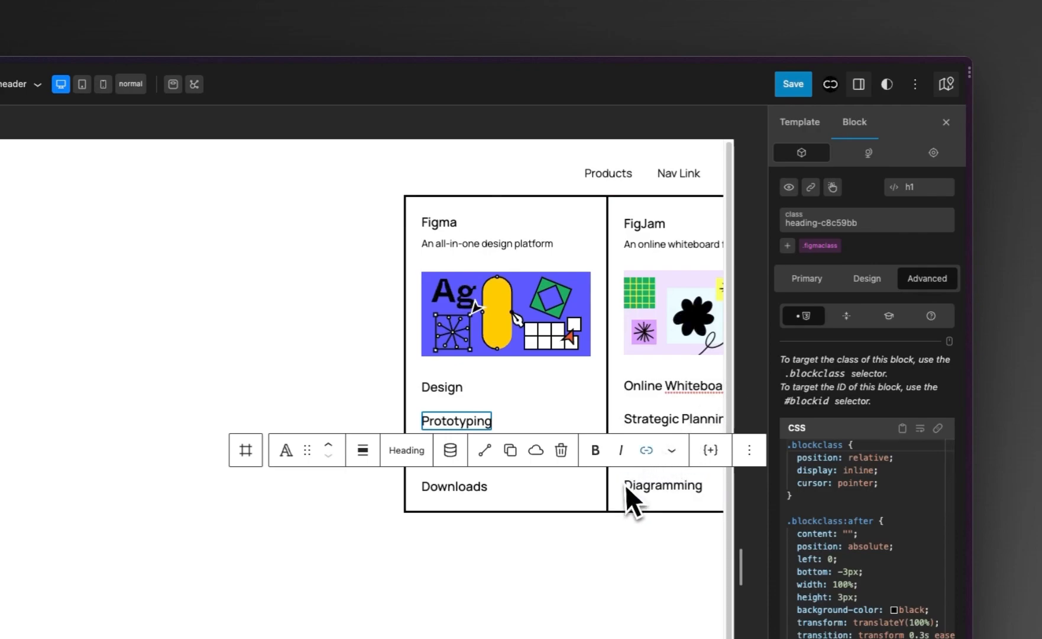
left_click(657, 390)
left_click(653, 423)
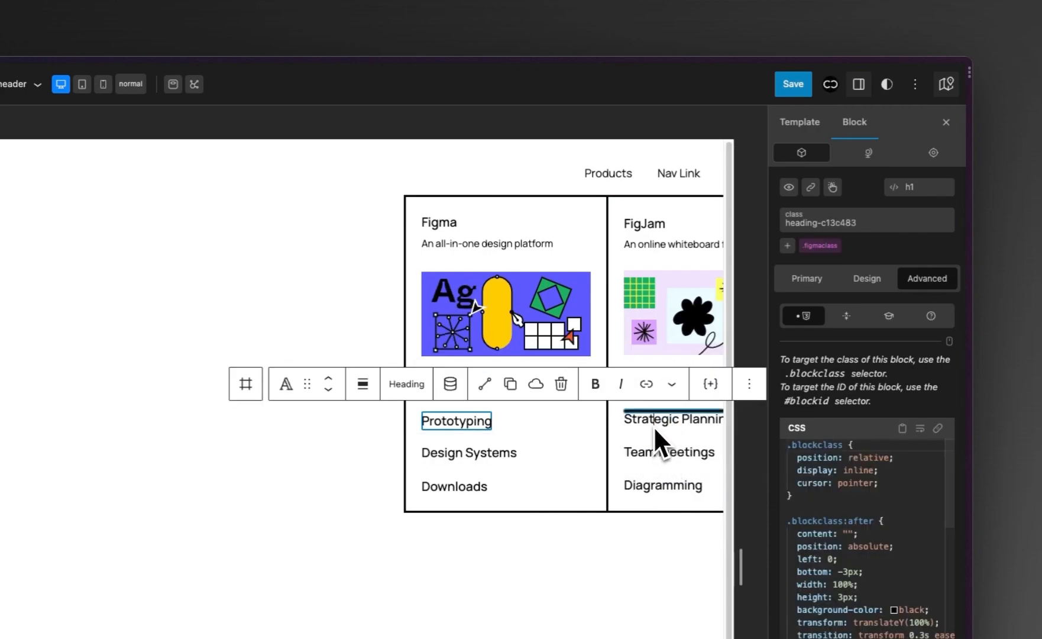
left_click(660, 457)
left_click(668, 484)
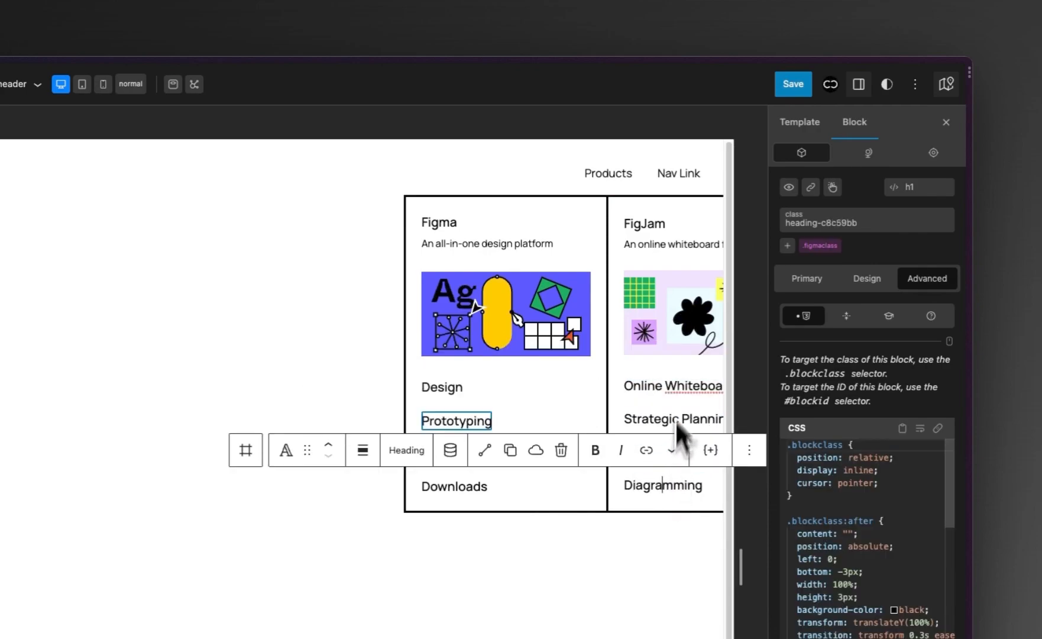
Save the changes to the header template part.
left_click(661, 249)
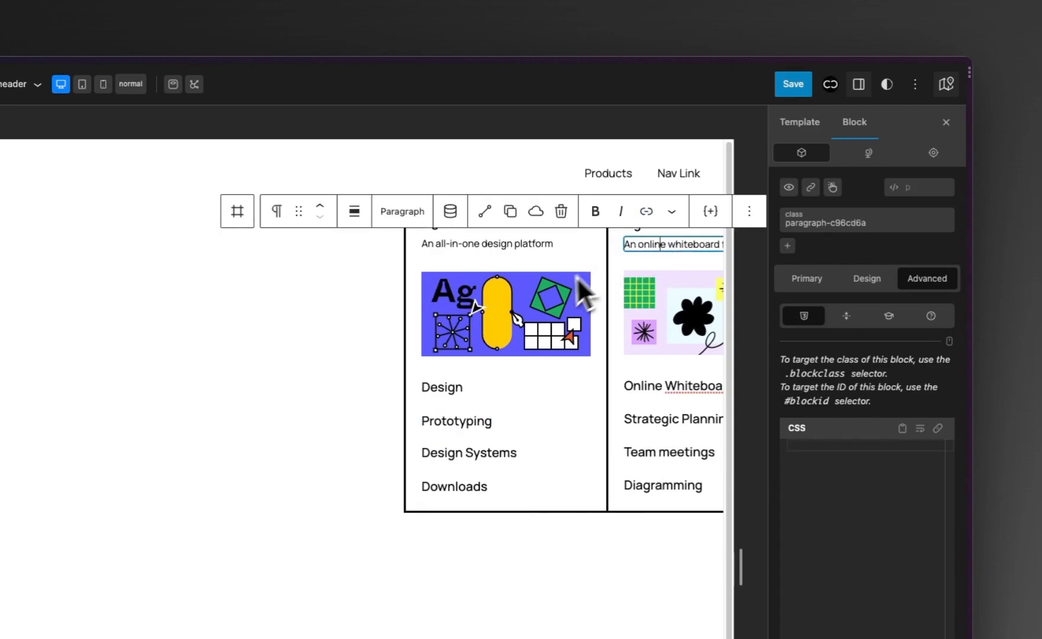
left_click(556, 273)
left_click(793, 84)
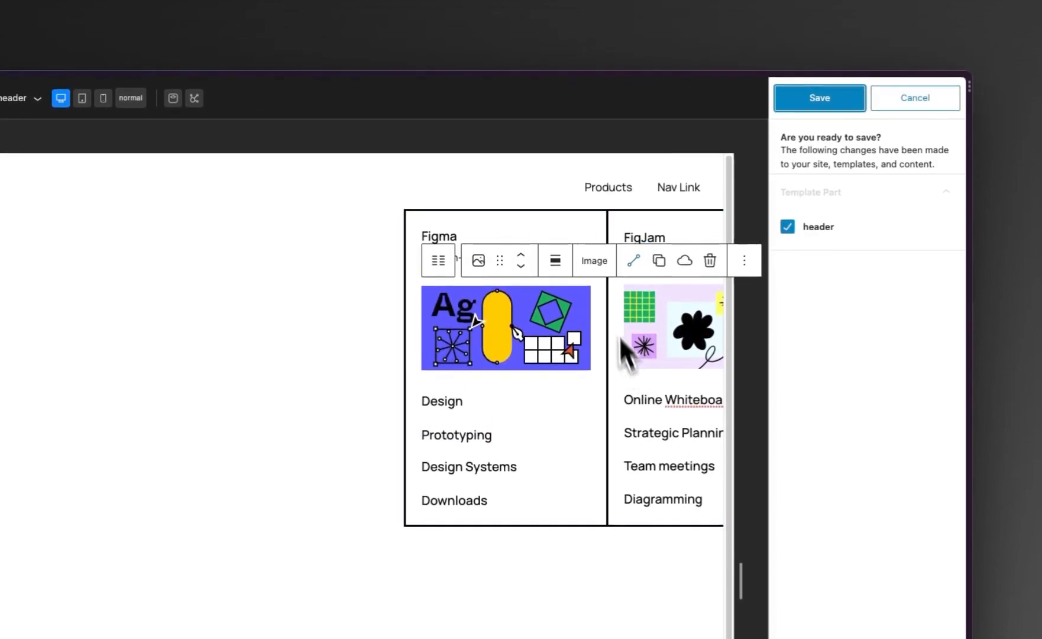
left_click(809, 102)
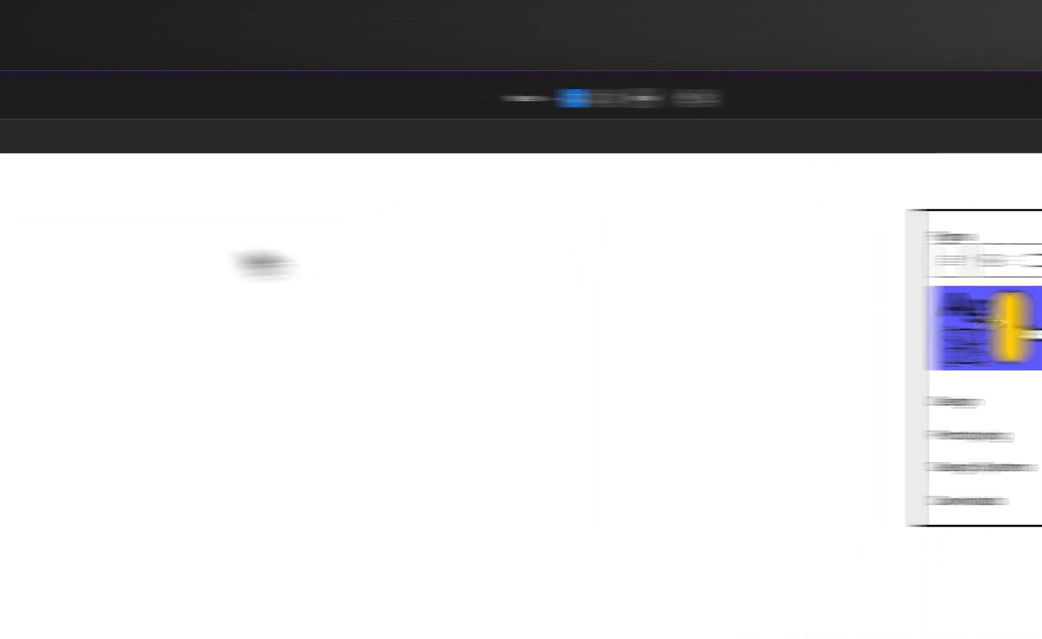
Switch to the Figma website and examine the layout of its Enterprise dropdown.
mouse_move(63, 355)
left_click(116, 289)
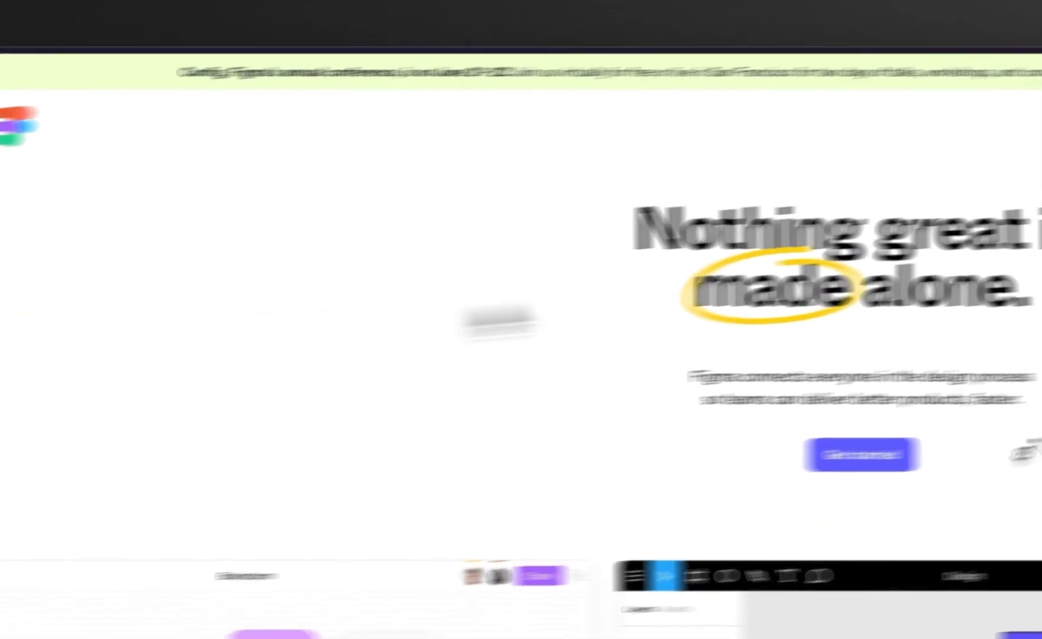
left_click(677, 155)
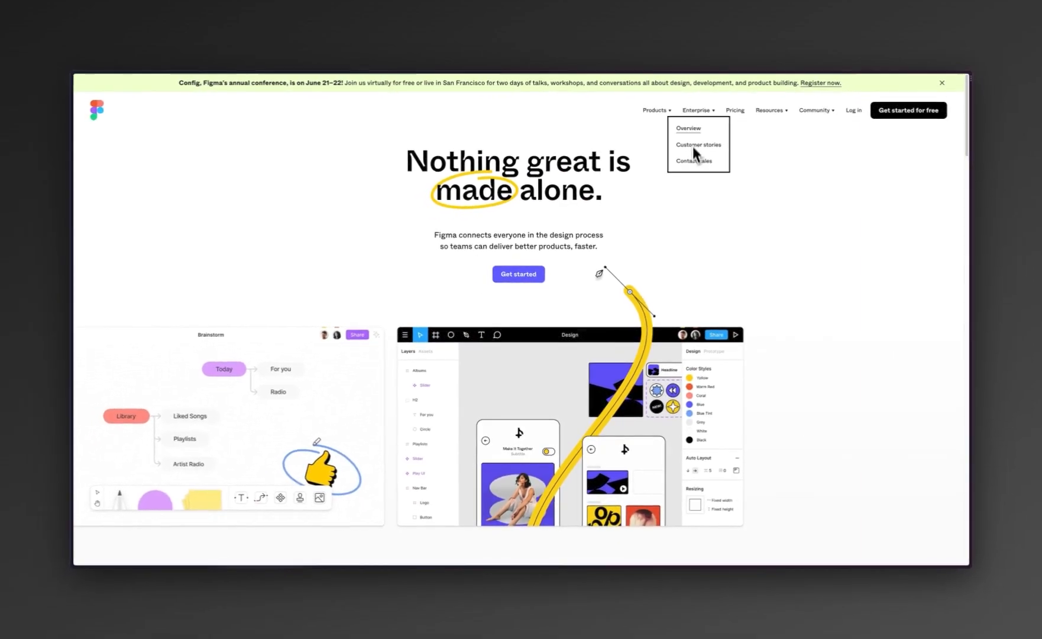
Return to the header template editor and duplicate the Products nav dropdown.
mouse_move(74, 239)
left_click(96, 181)
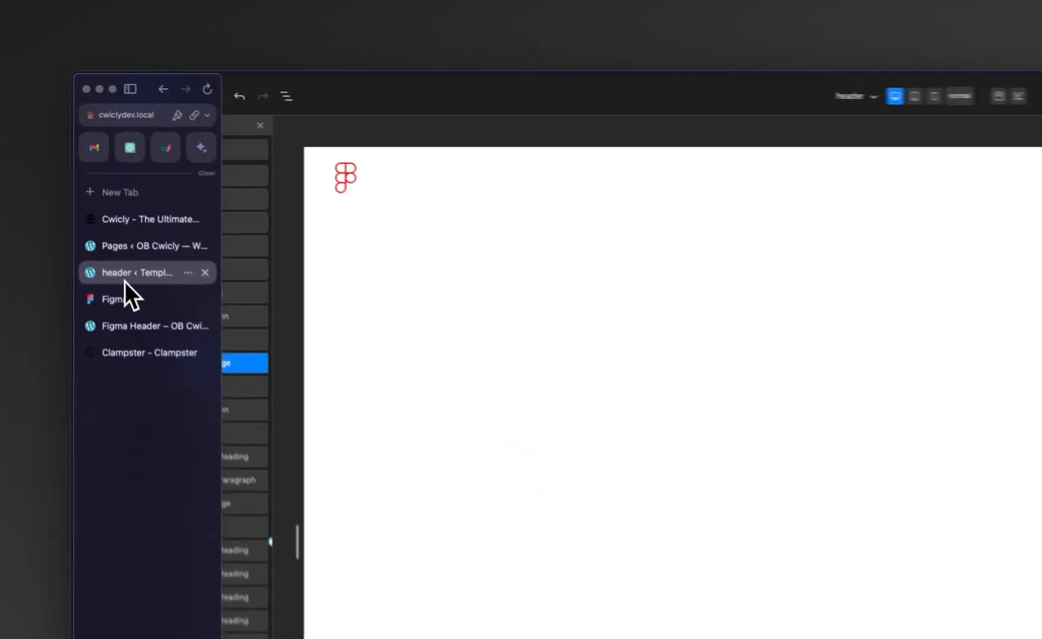
left_click(589, 435)
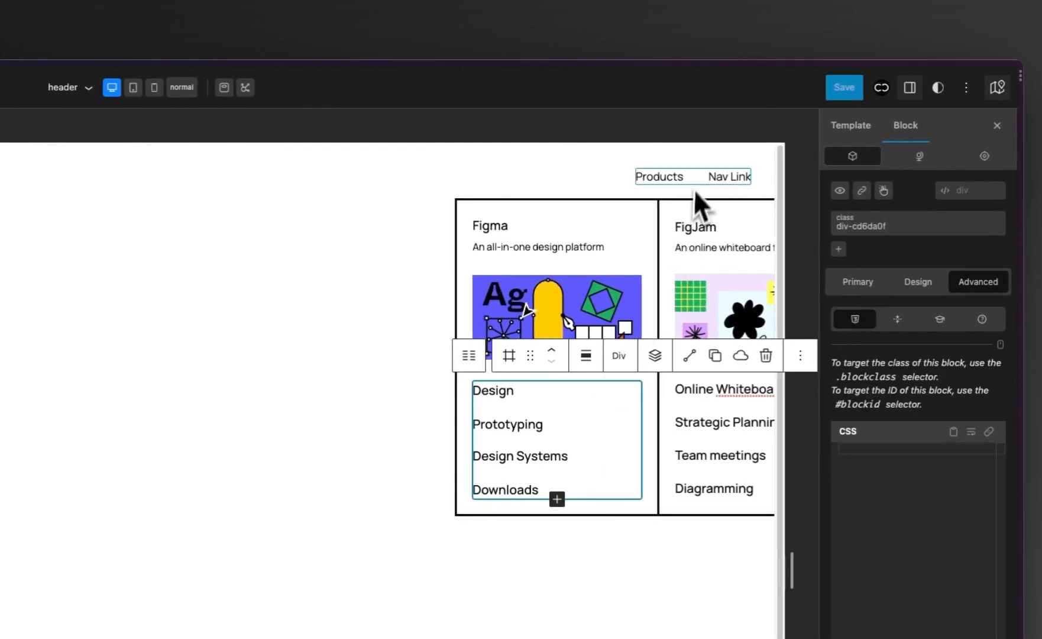
left_click(680, 180)
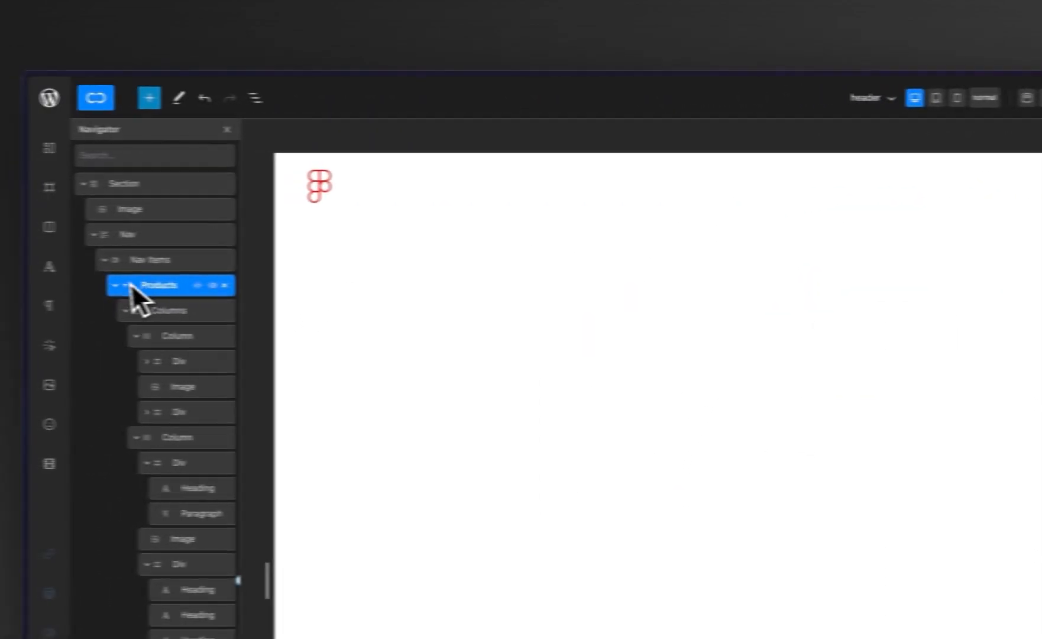
left_click(159, 285)
right_click(209, 288)
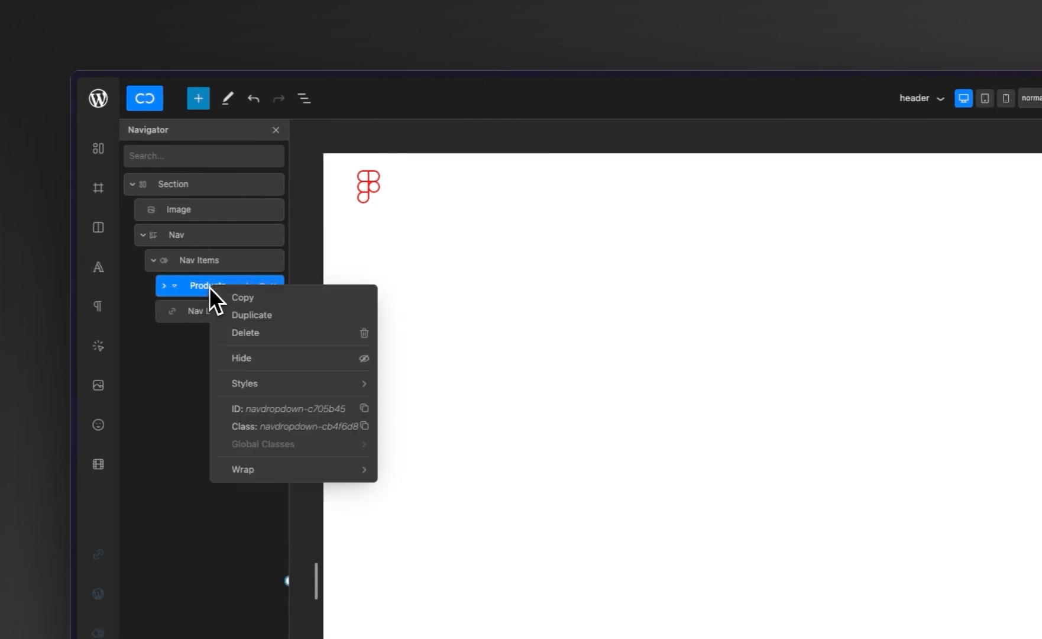
left_click(253, 316)
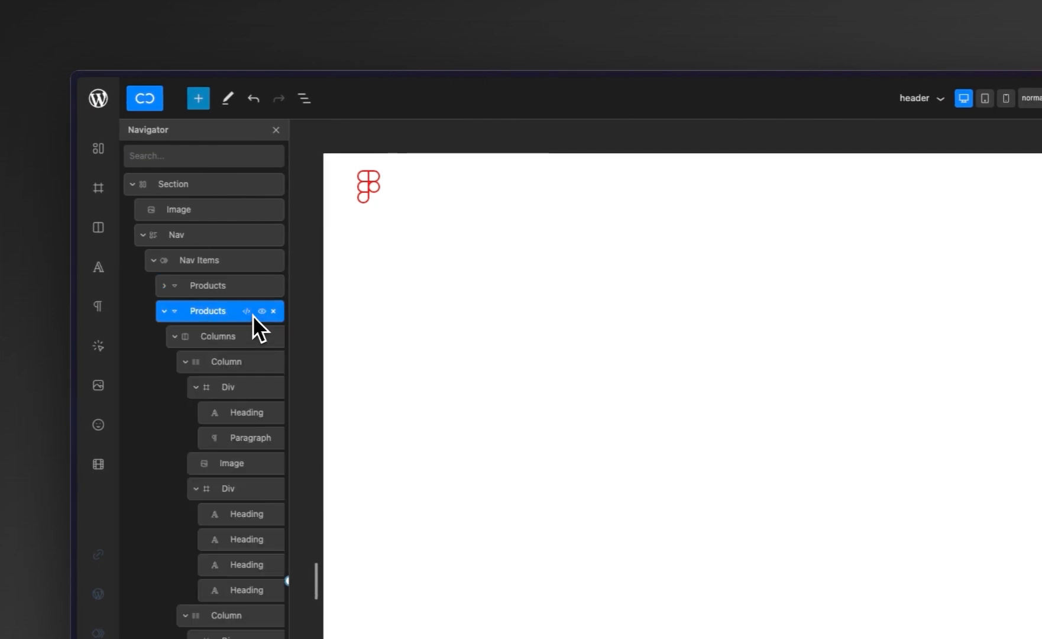
Set the menu title of the duplicated Products dropdown to "Enetrprise".
left_click(164, 311)
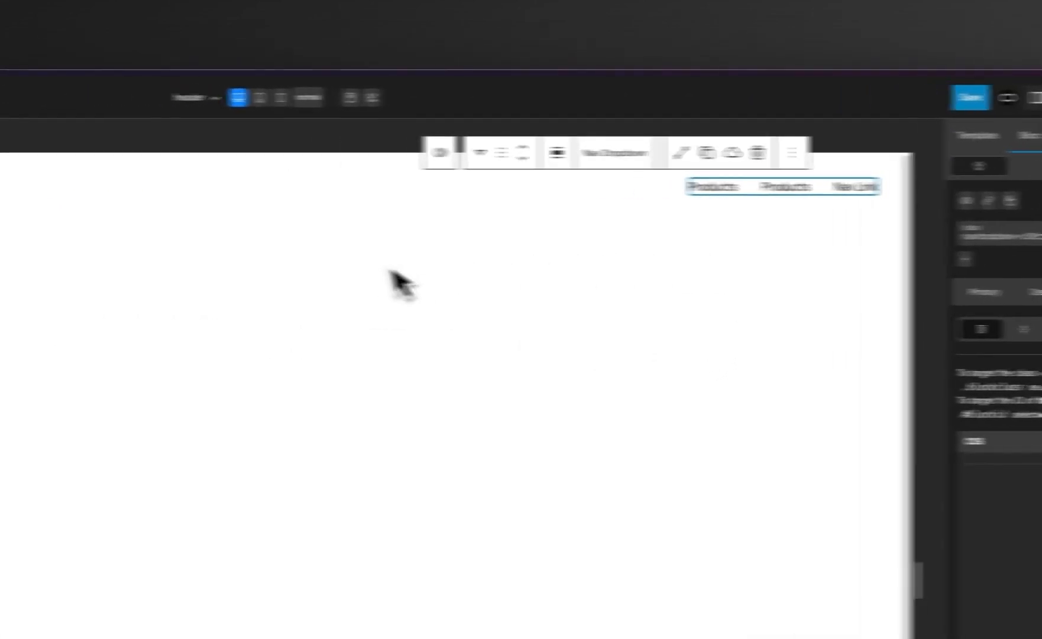
left_click(847, 276)
double_click(904, 362)
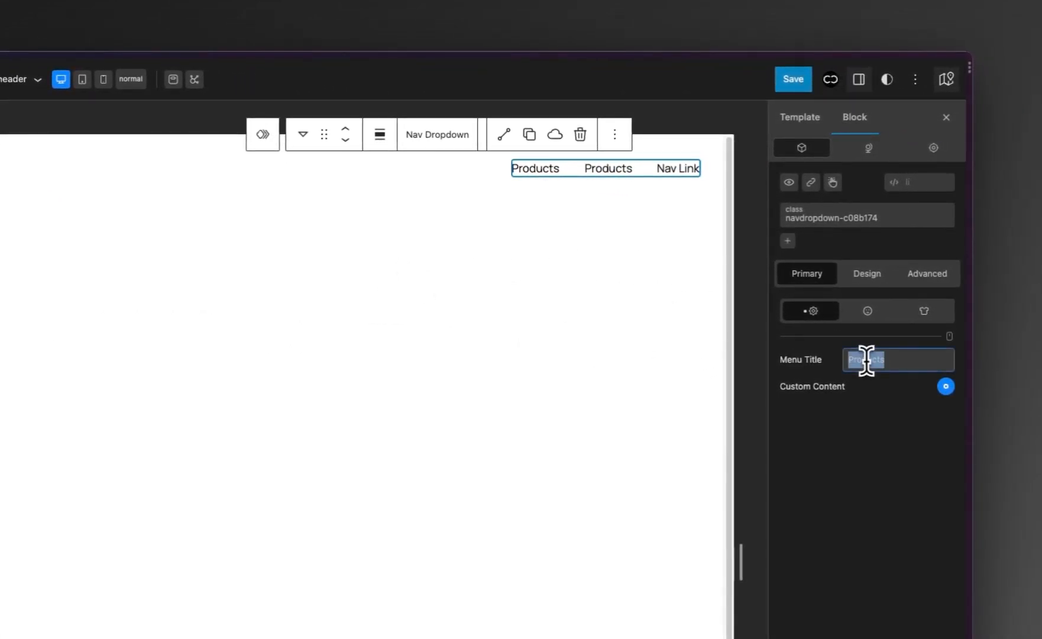
type("Enetrprise")
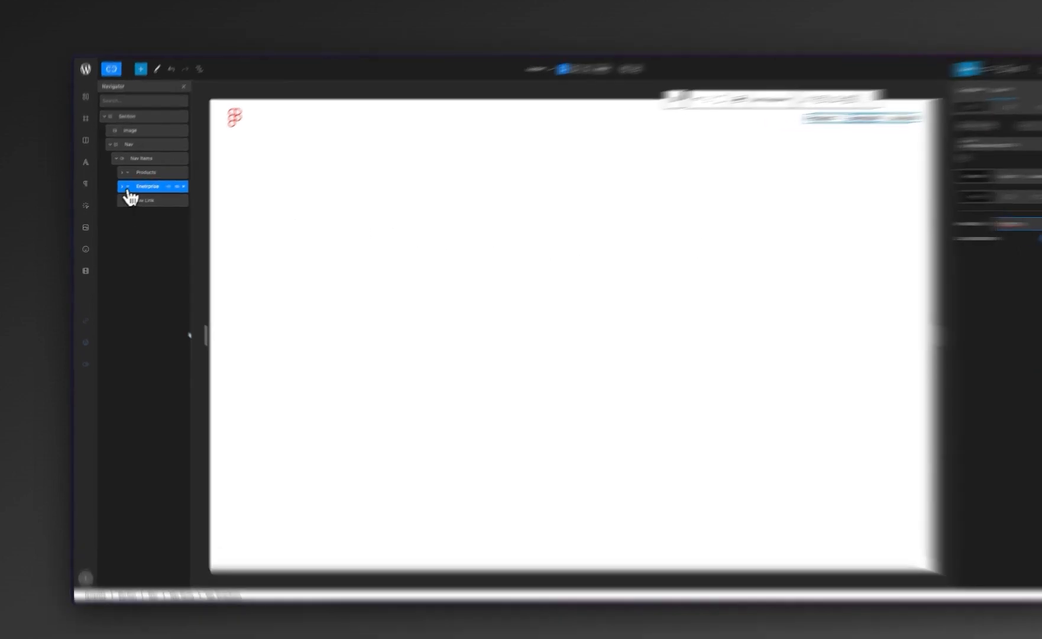
Move the first column's link list Div out of the Enetrprise dropdown to the start of the header Section.
left_click(117, 190)
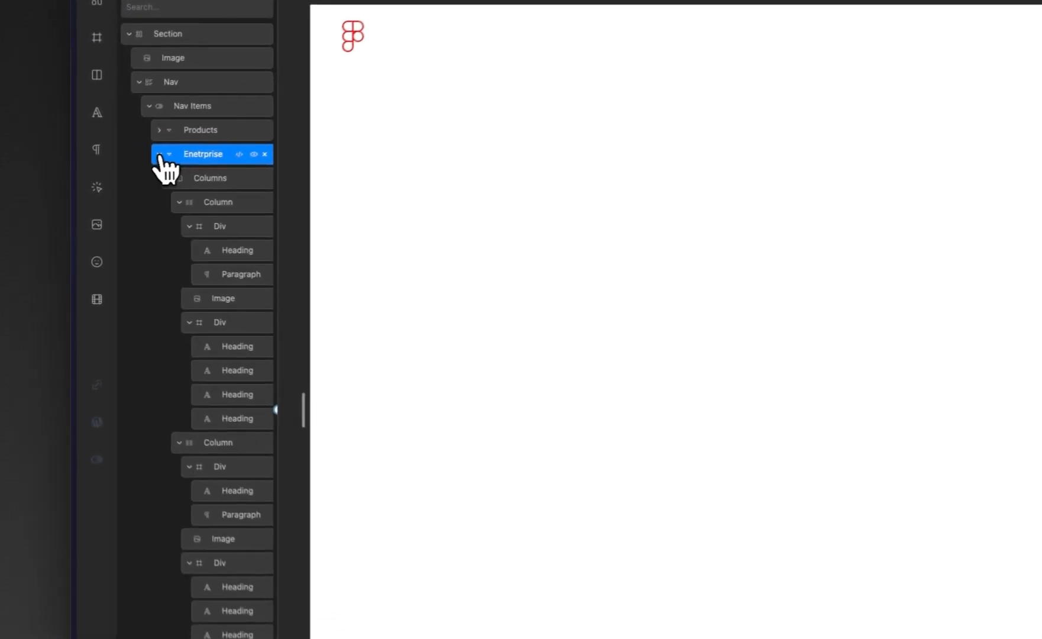
left_click(228, 331)
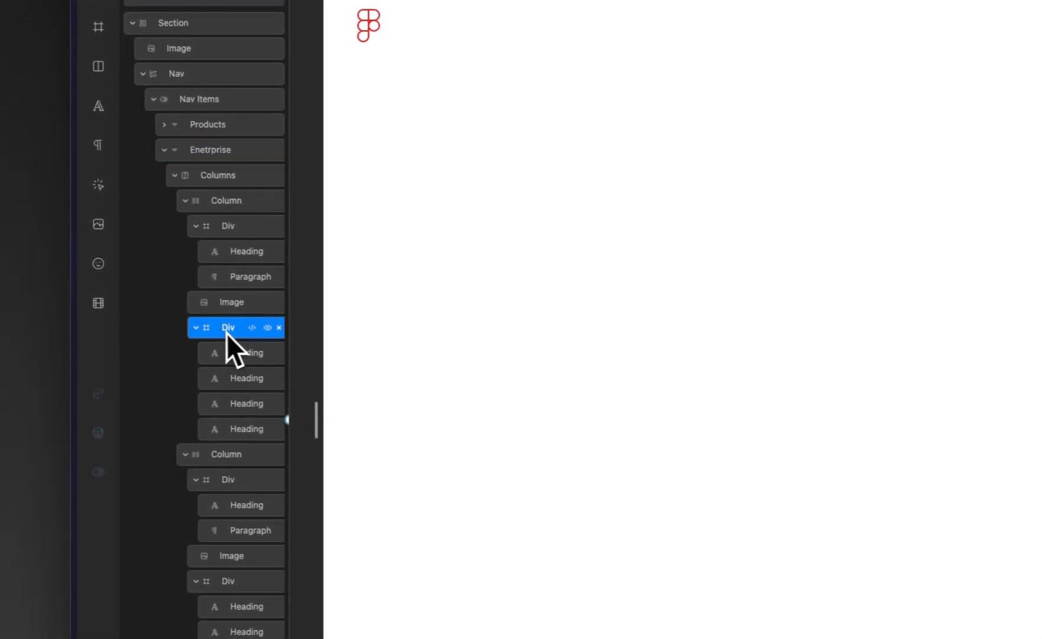
left_click(197, 328)
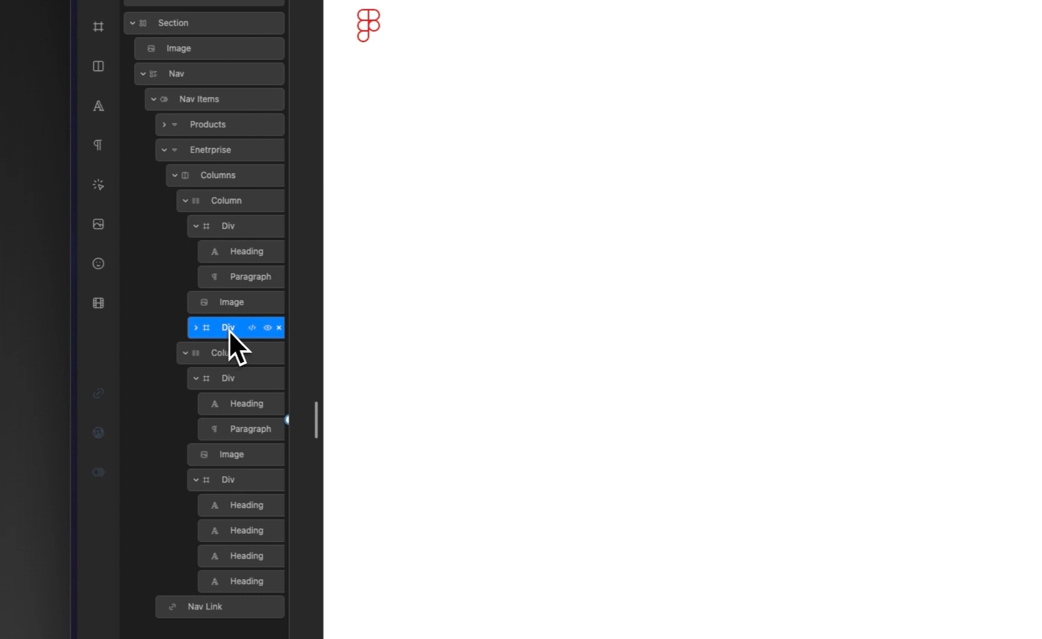
left_click_drag(229, 328, 210, 175)
left_click_drag(215, 319, 207, 200)
left_click_drag(225, 323, 224, 497)
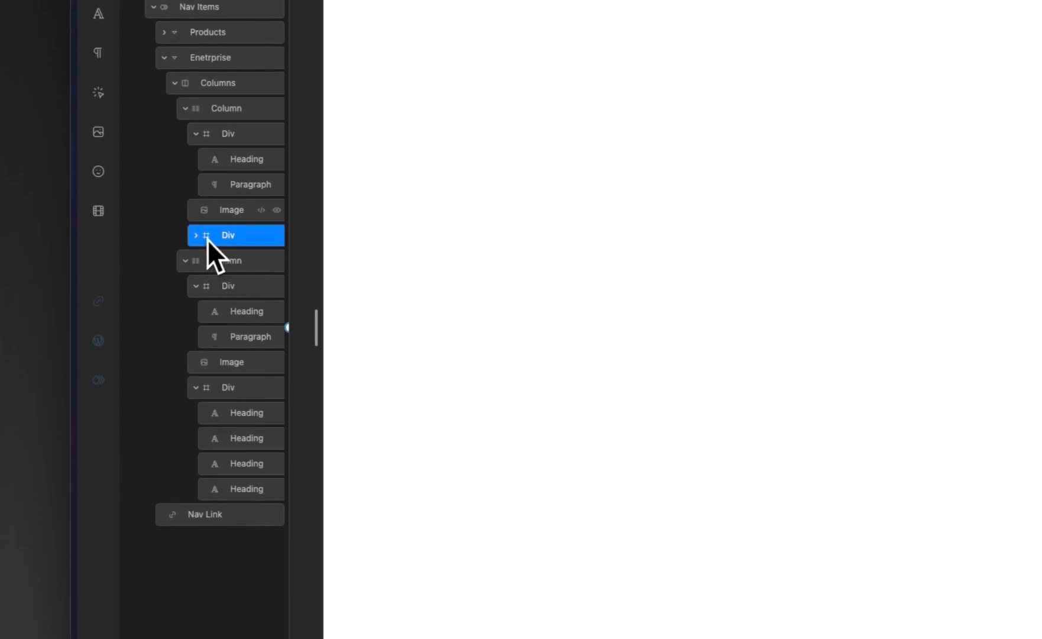
left_click(213, 59)
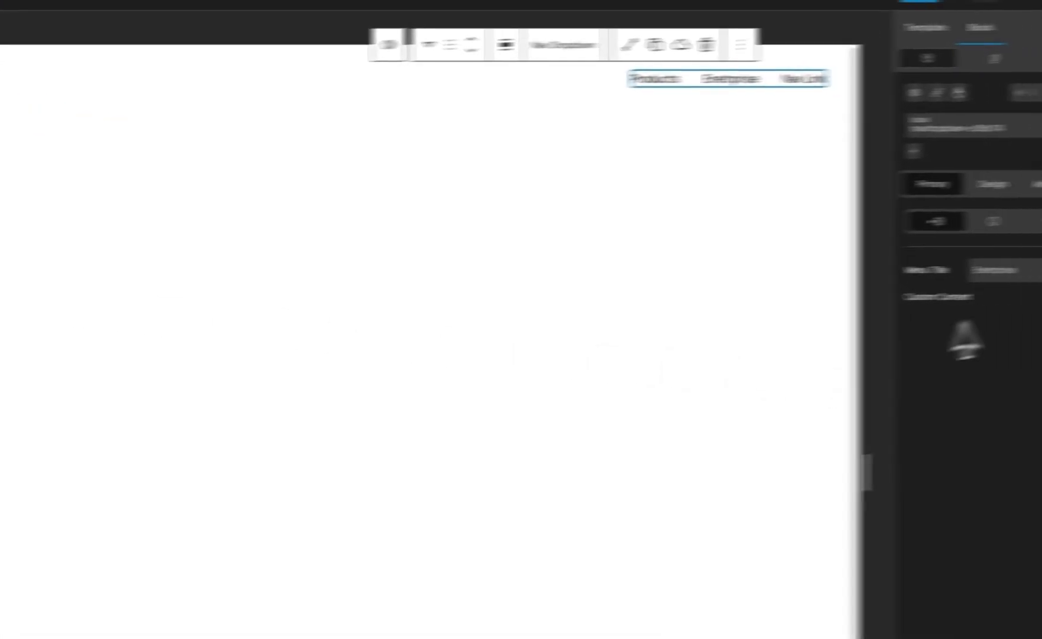
left_click(962, 312)
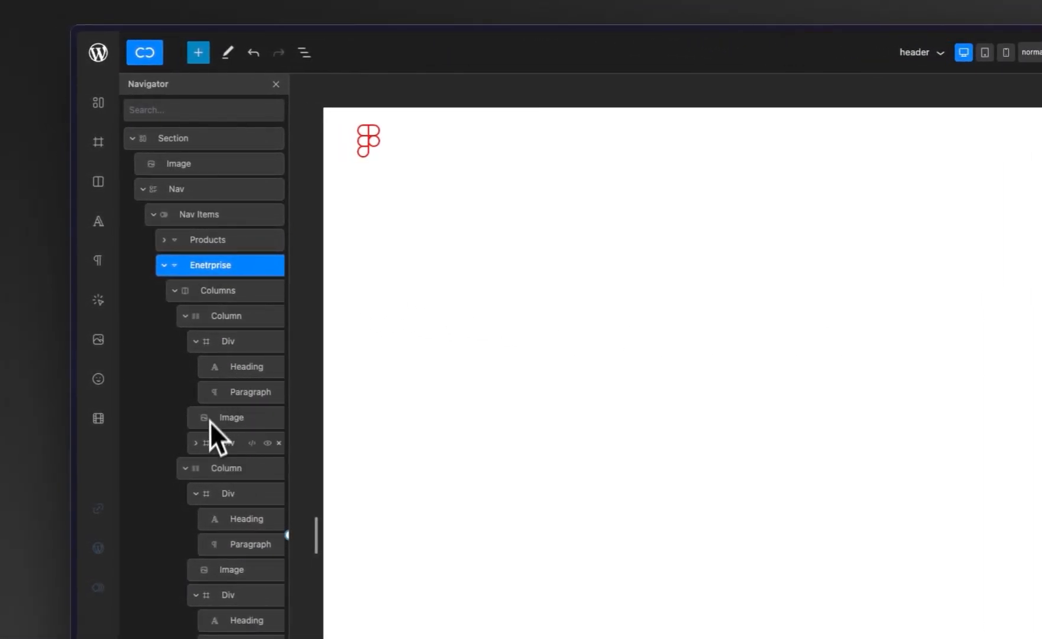
left_click_drag(205, 448, 207, 323)
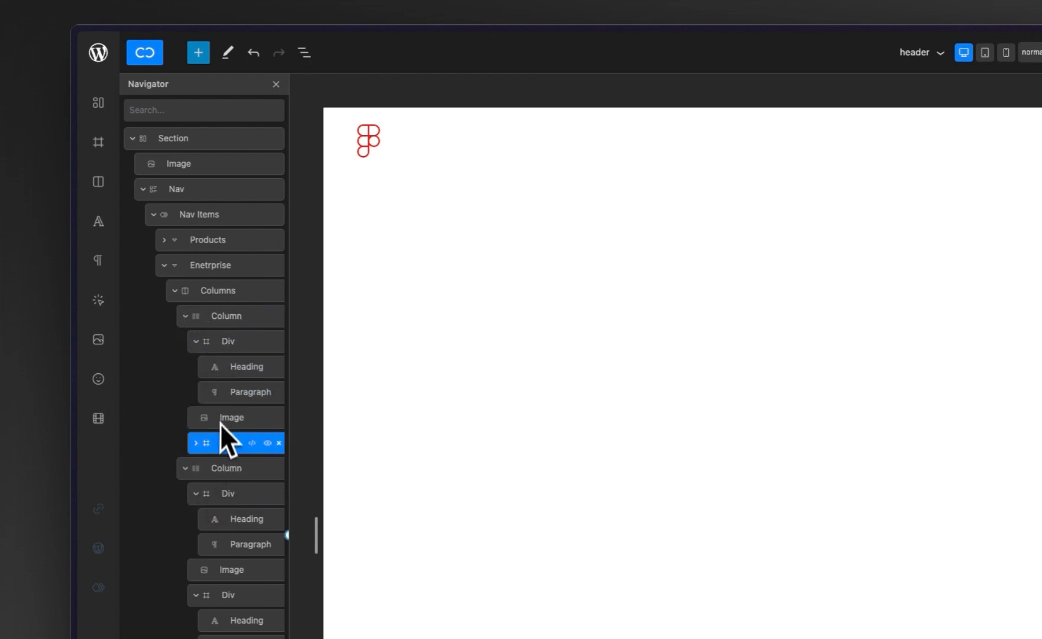
left_click_drag(218, 449, 206, 167)
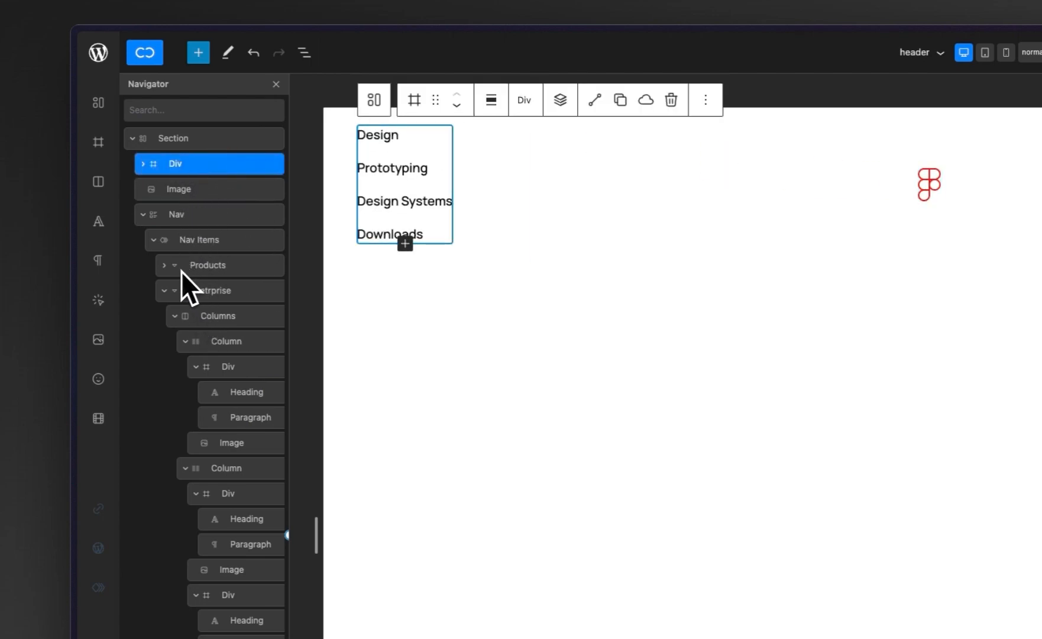
Delete the remaining Columns block from the Enetrprise dropdown.
left_click(213, 315)
right_click(232, 319)
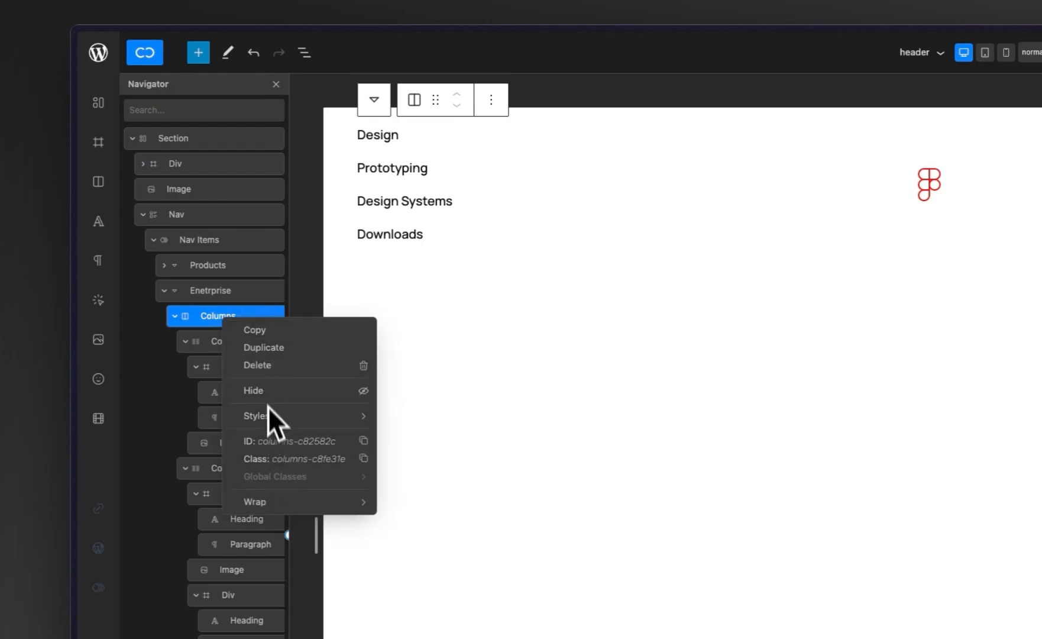
left_click(267, 365)
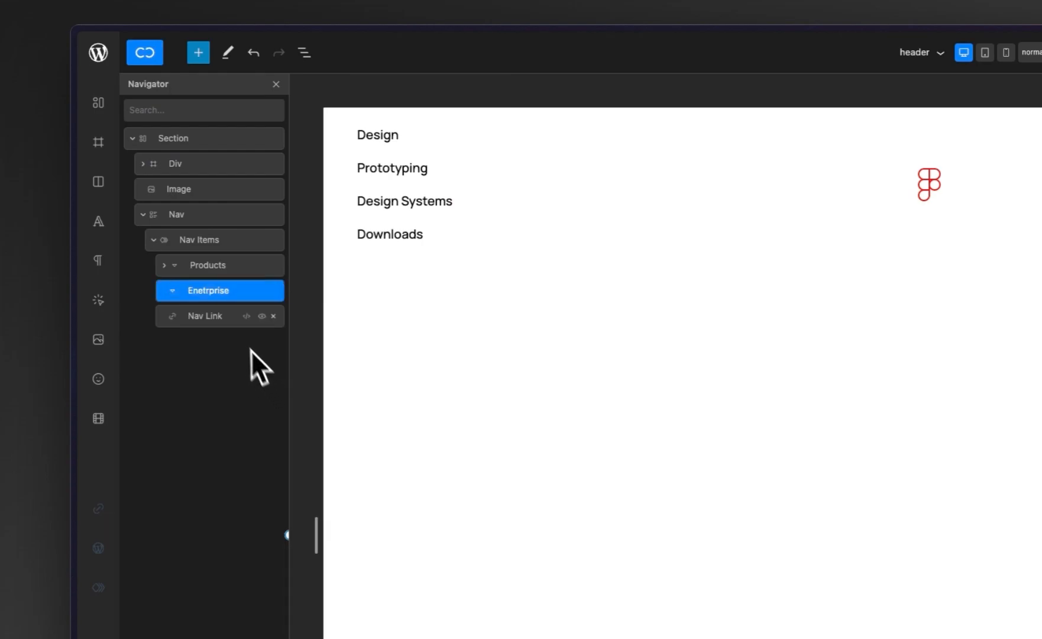
Try to move the link list Div into the emptied Enetrprise dropdown.
left_click(197, 196)
left_click(199, 171)
left_click_drag(201, 173, 225, 297)
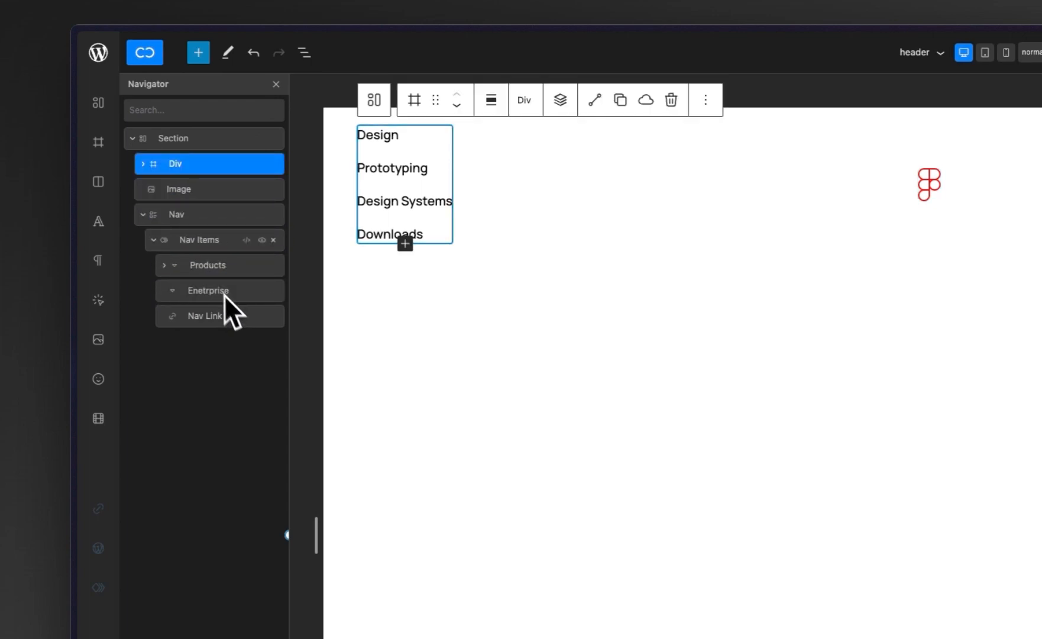
left_click_drag(184, 171, 212, 287)
Enable custom content for the Enetrprise dropdown and place the link list Div inside it.
left_click(190, 294)
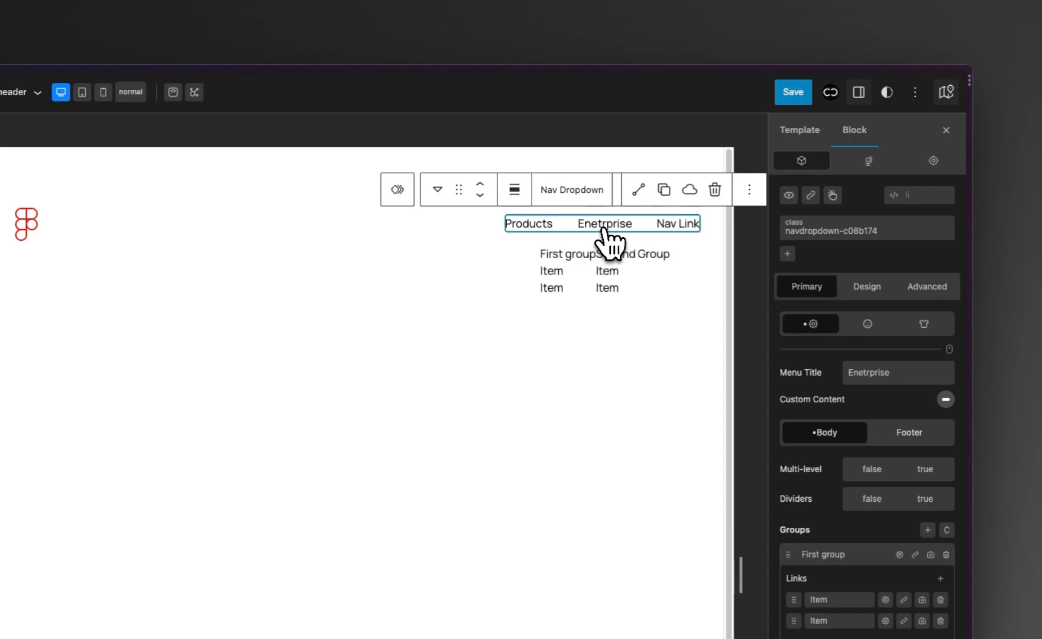
left_click(945, 402)
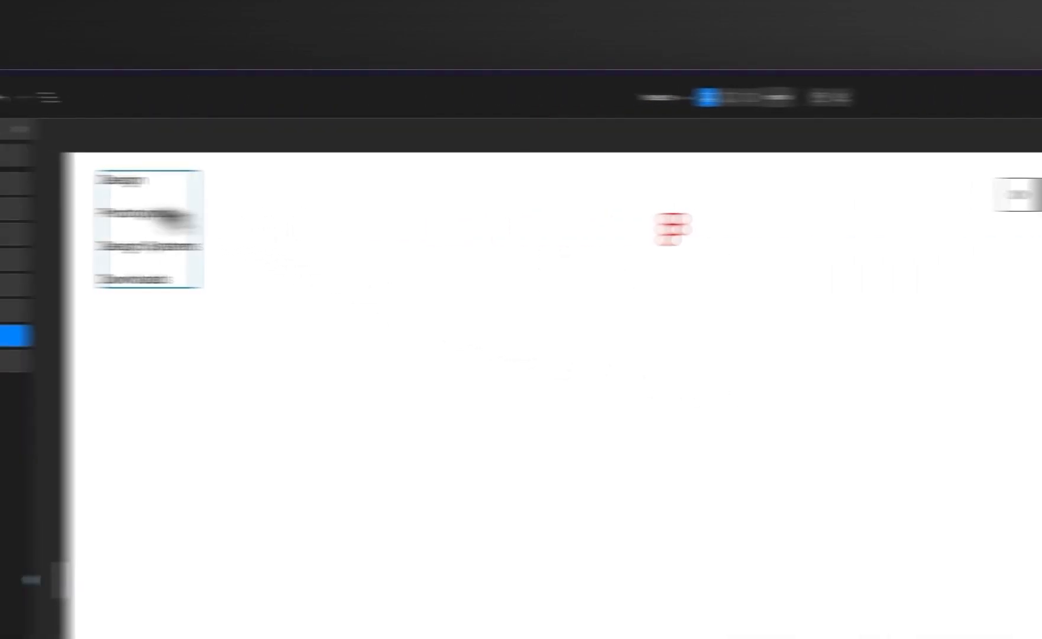
left_click(207, 217)
left_click_drag(208, 219, 240, 332)
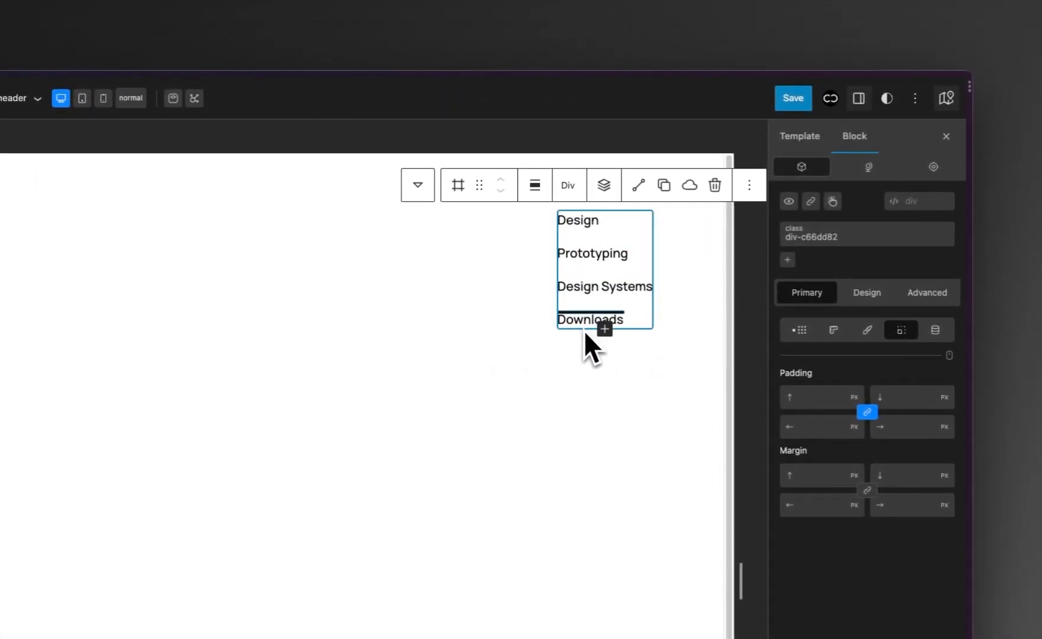
Save the header template part and set the link list Div's padding to 25 px on all sides.
left_click(796, 84)
left_click(815, 88)
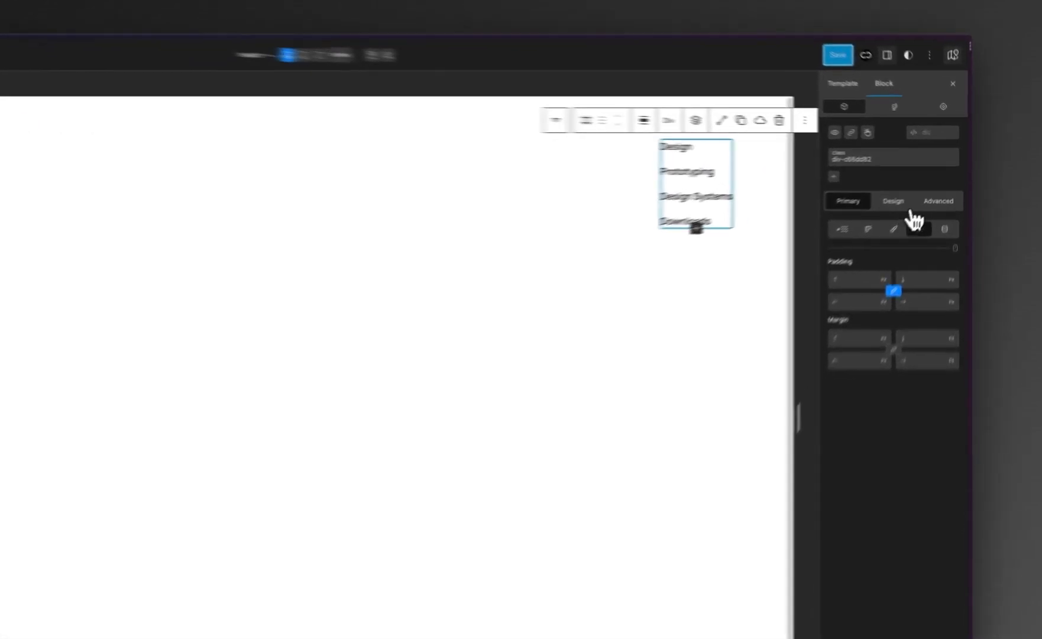
left_click(919, 181)
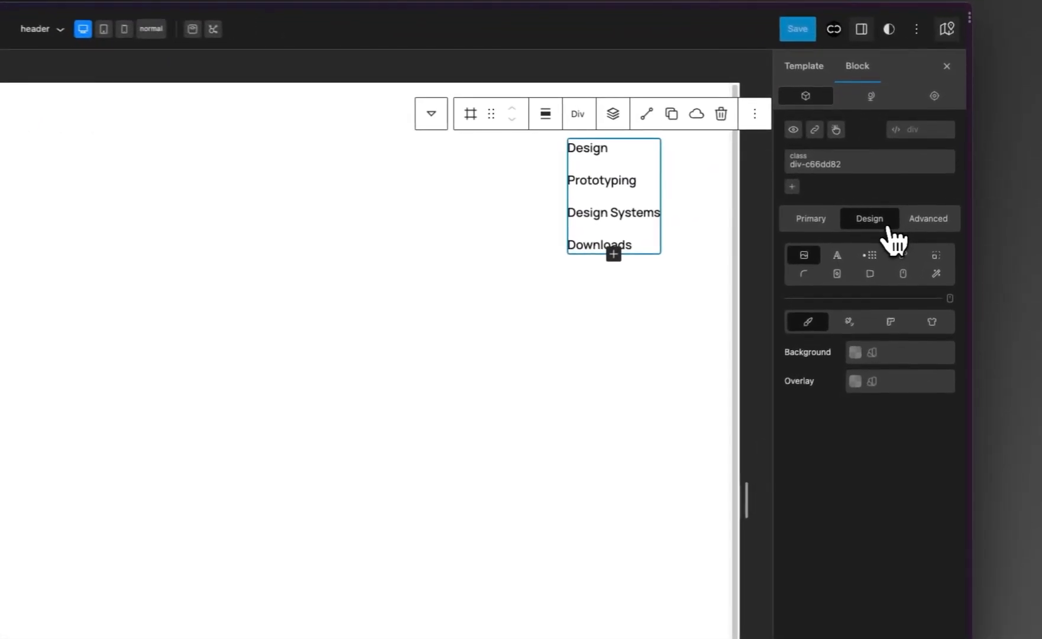
left_click(935, 259)
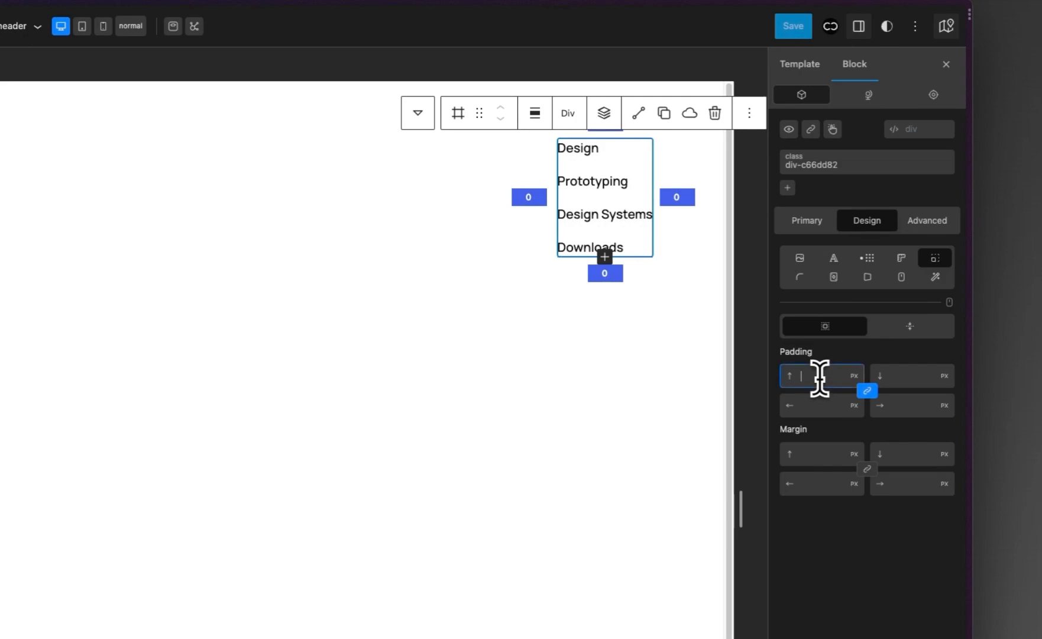
type("25")
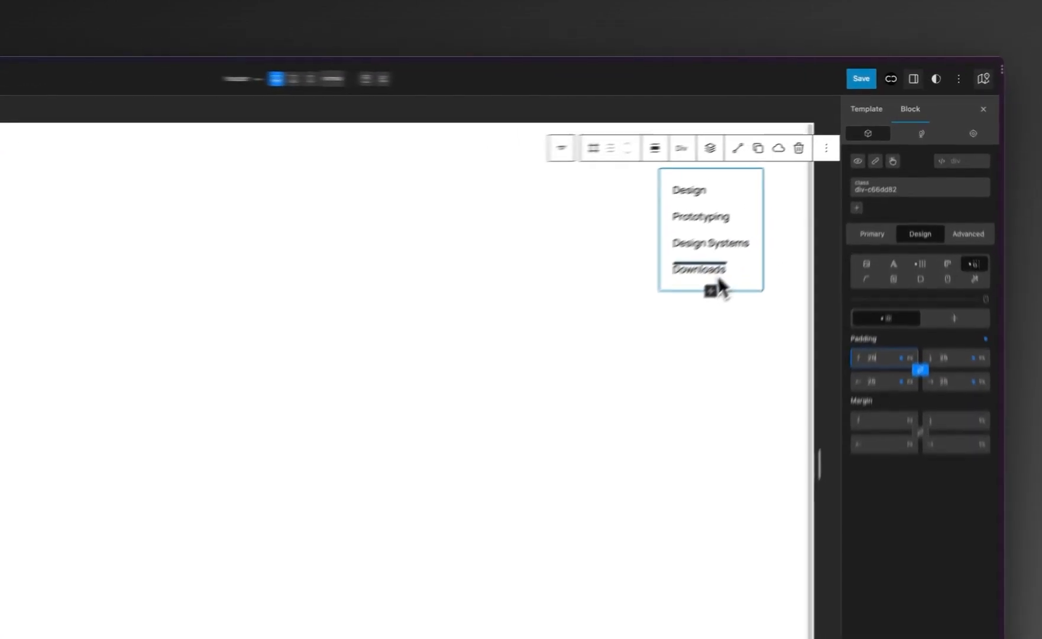
Delete the last heading, Downloads, from the Enetrprise dropdown's Div.
left_click(790, 205)
right_click(201, 294)
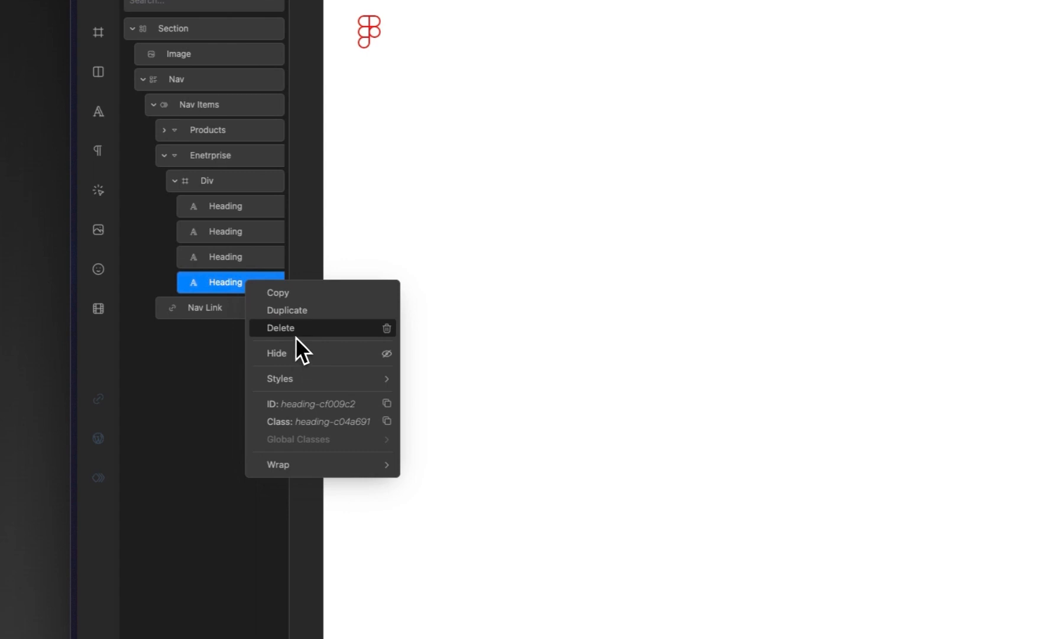
left_click(296, 328)
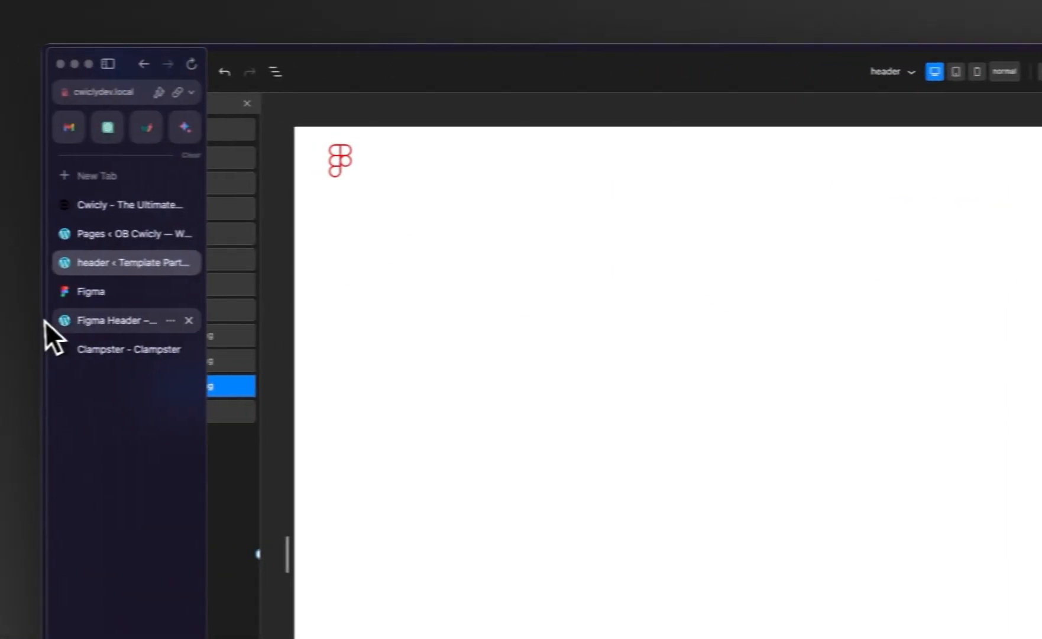
Switch to the Figma website to check its Enterprise dropdown entries and return to the header template editor.
left_click(123, 297)
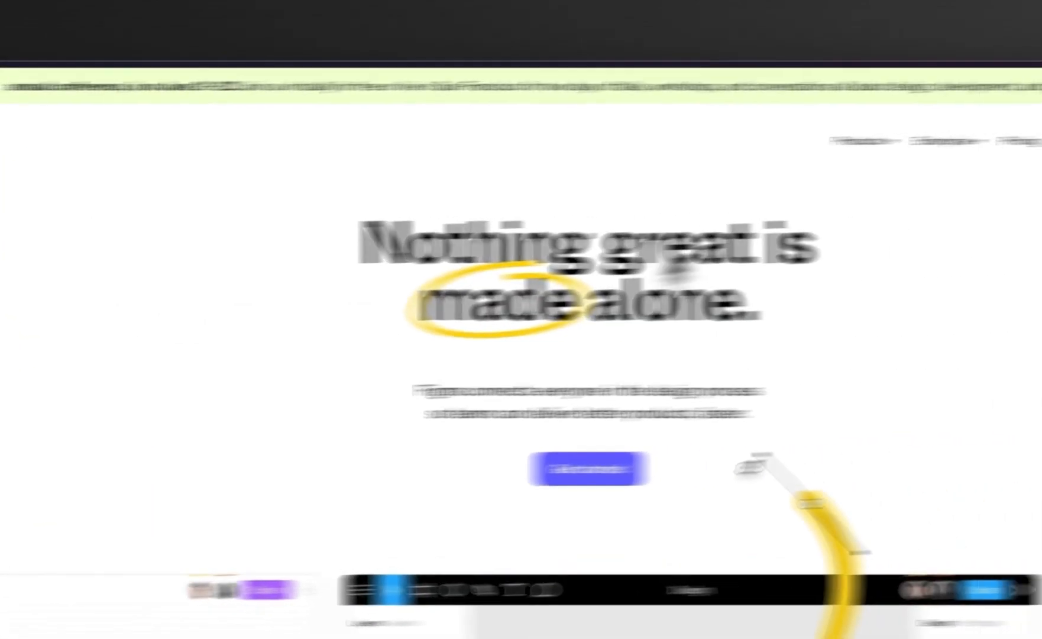
mouse_move(947, 146)
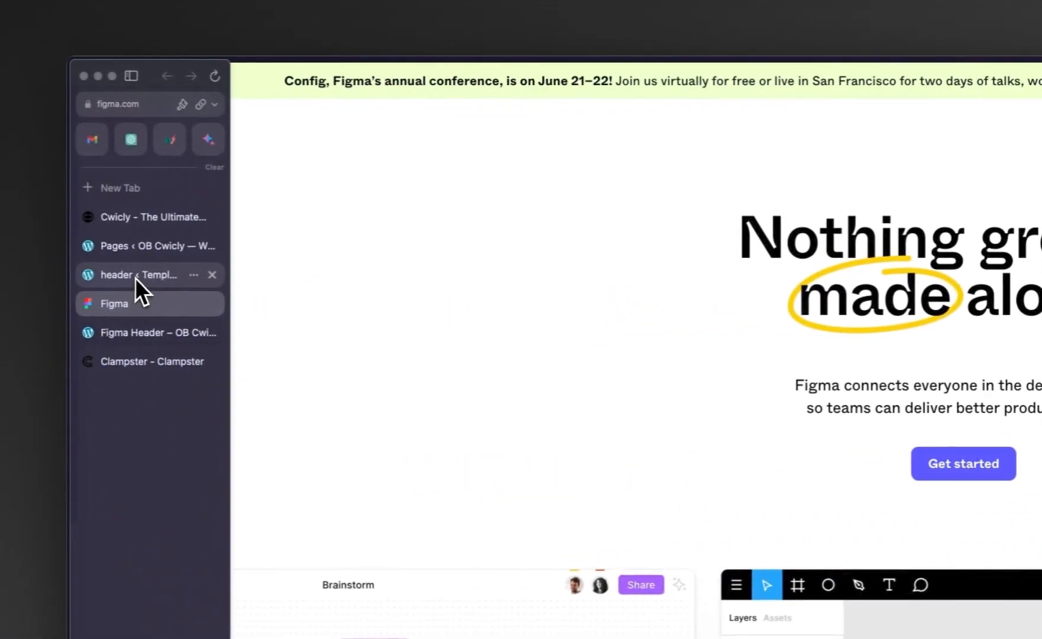
left_click(135, 275)
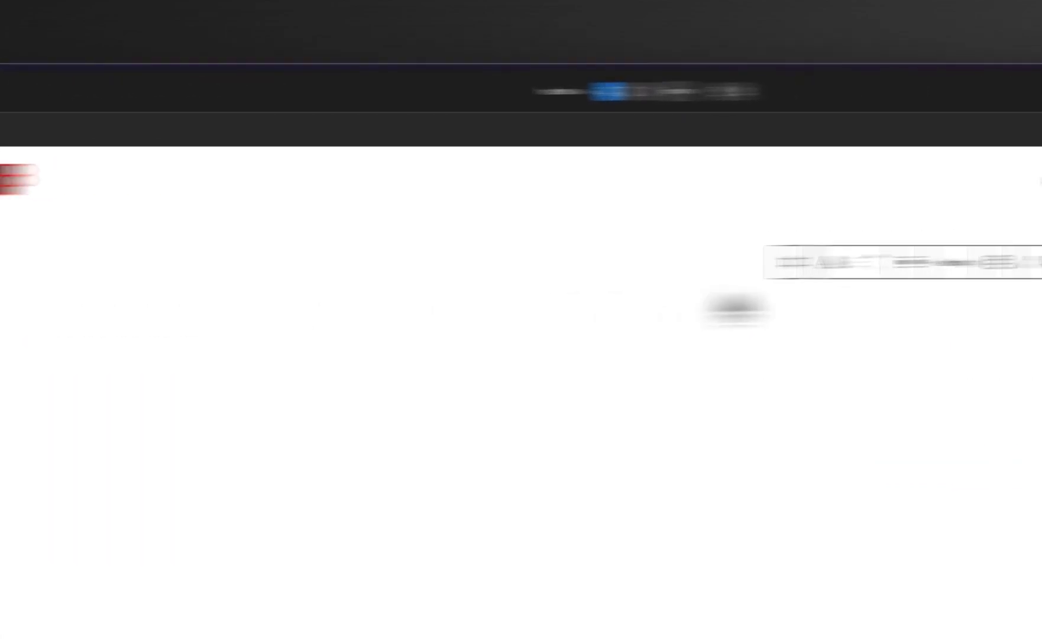
Replace the Design, Prototyping and Design Systems headings in the dropdown with "Overview", "Customer stories" and "Contact sales".
double_click(686, 239)
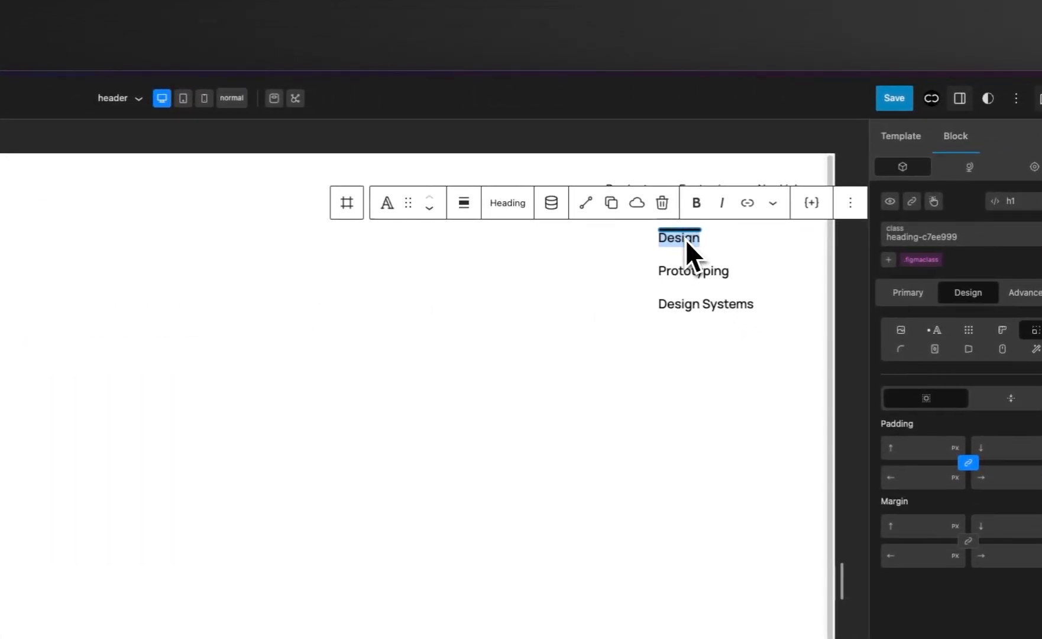
type("Overview")
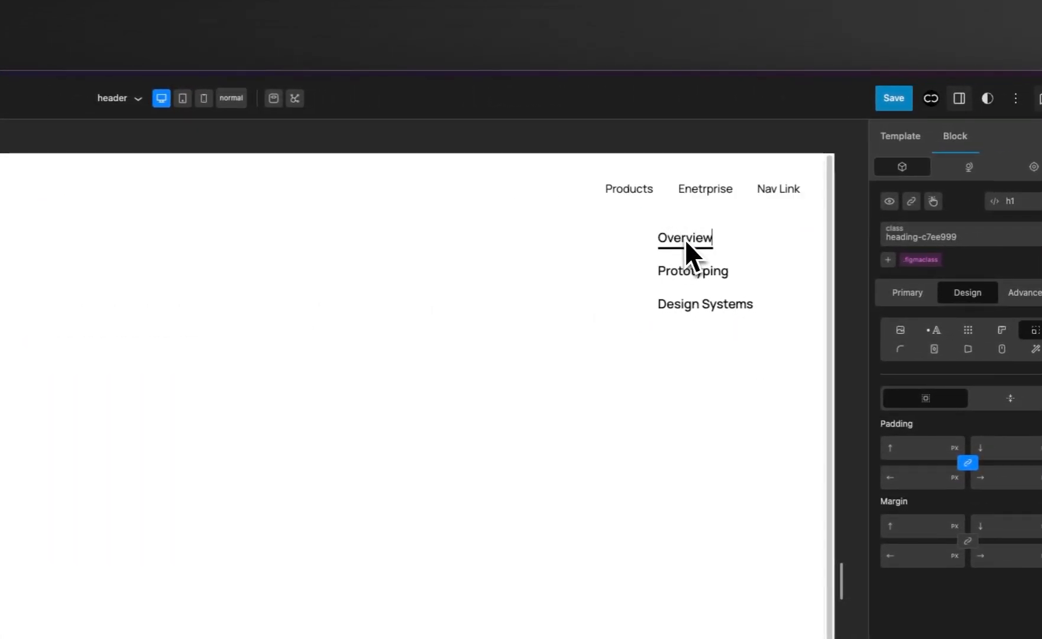
double_click(691, 273)
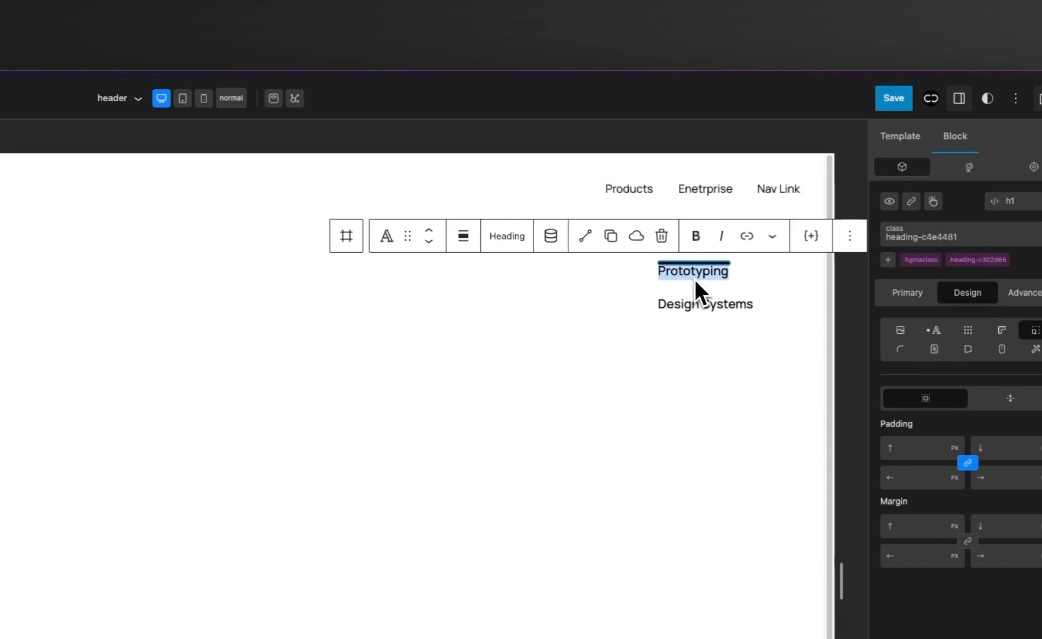
type("Customer st")
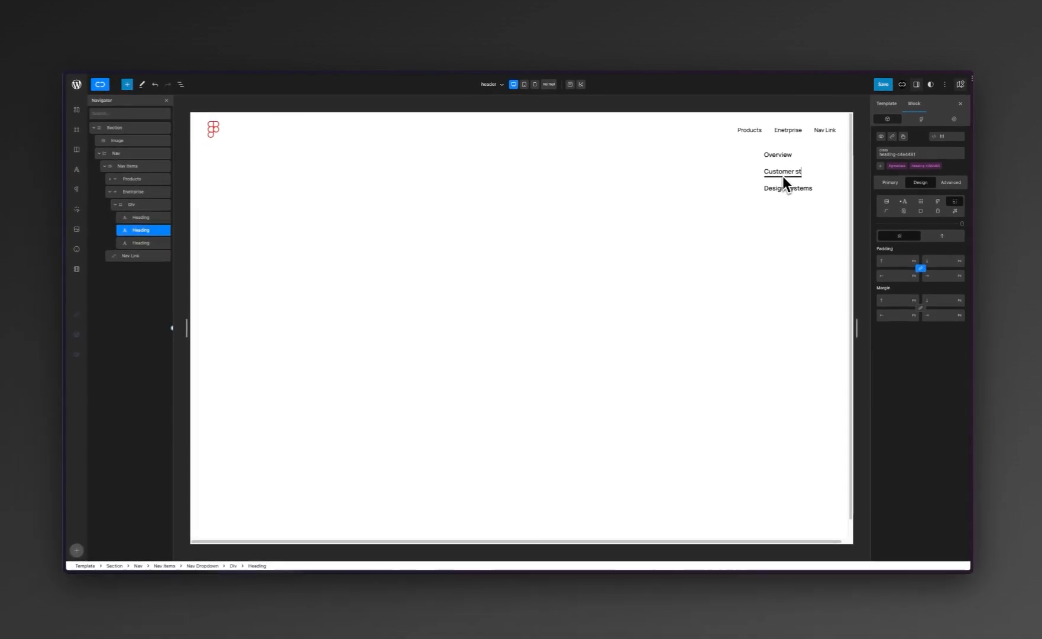
type("ories")
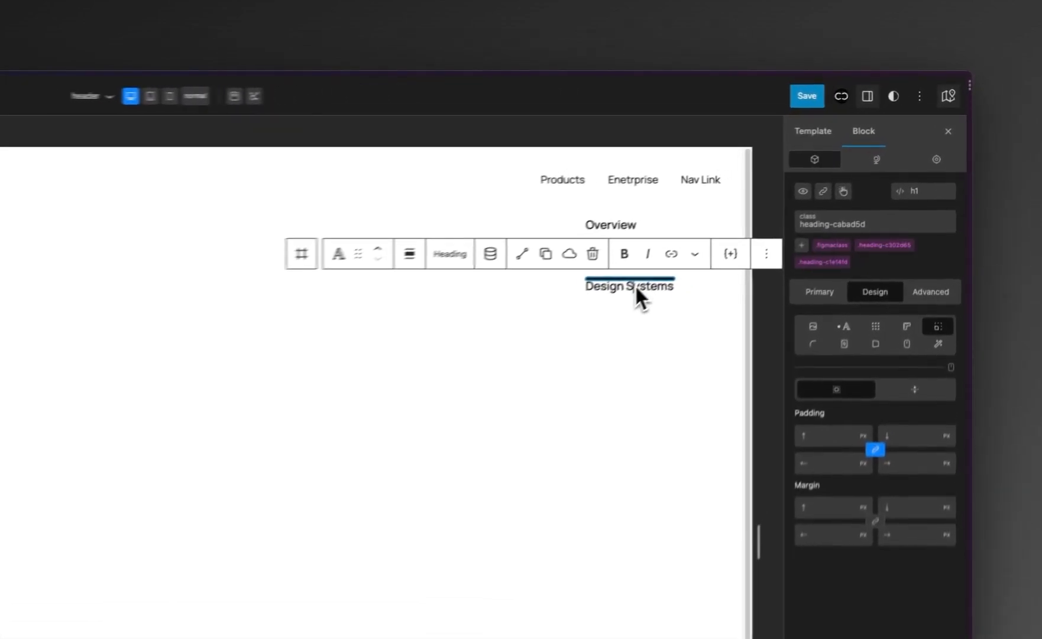
triple_click(790, 188)
type("Contact sale")
type("s")
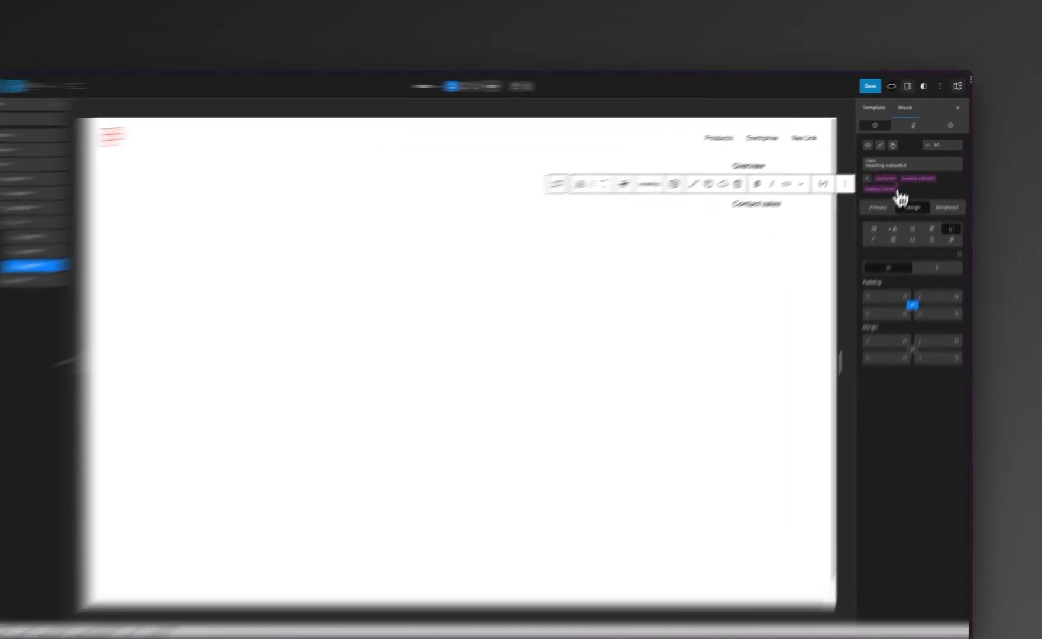
Remove the extra heading classes from the Contact sales and Customer stories headings, keeping only .figmaclass.
left_click(936, 173)
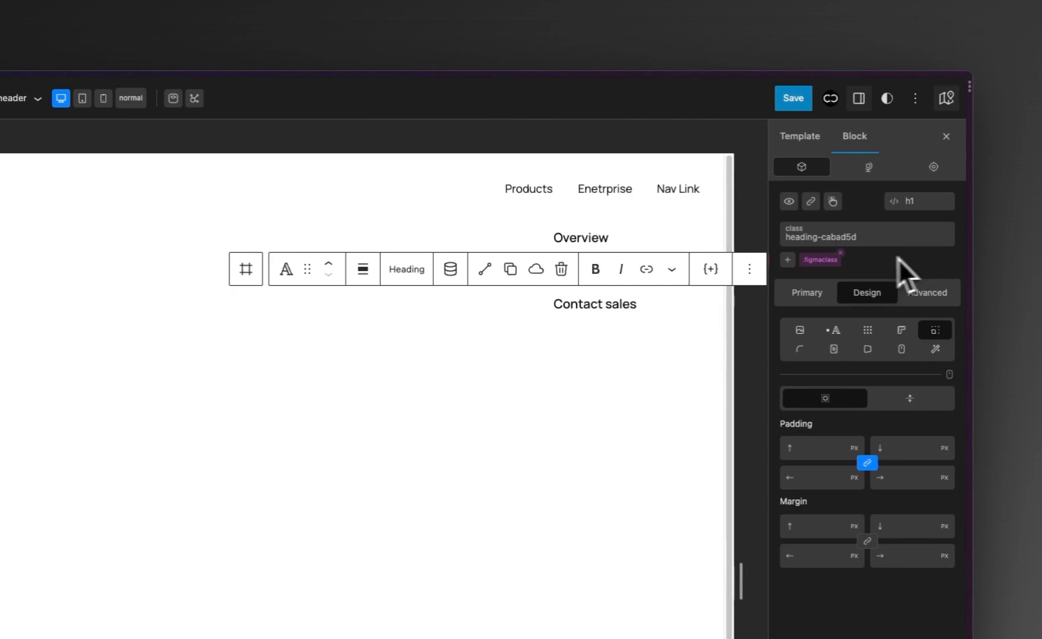
left_click(615, 275)
left_click(616, 276)
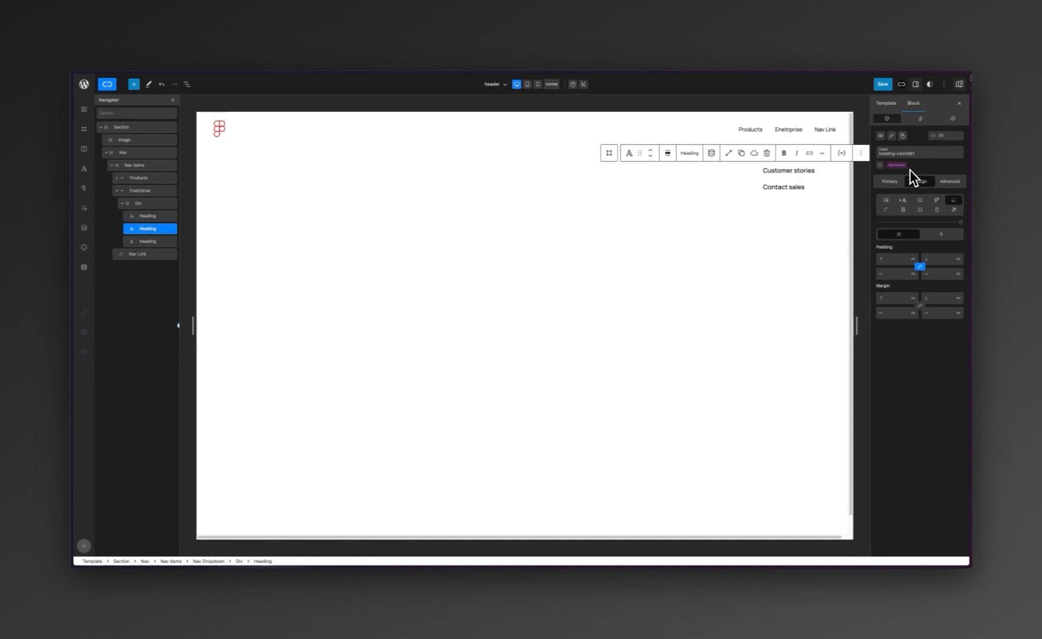
Inspect the custom CSS of the Figma heading's class in the Products dropdown and reopen the Enetrprise dropdown.
left_click(750, 130)
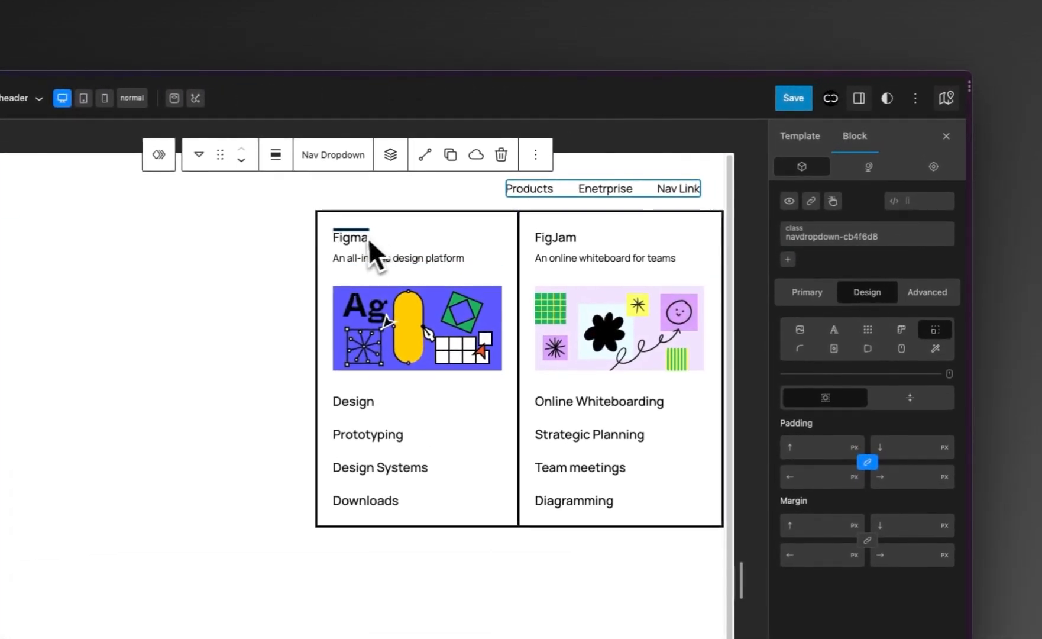
left_click(365, 239)
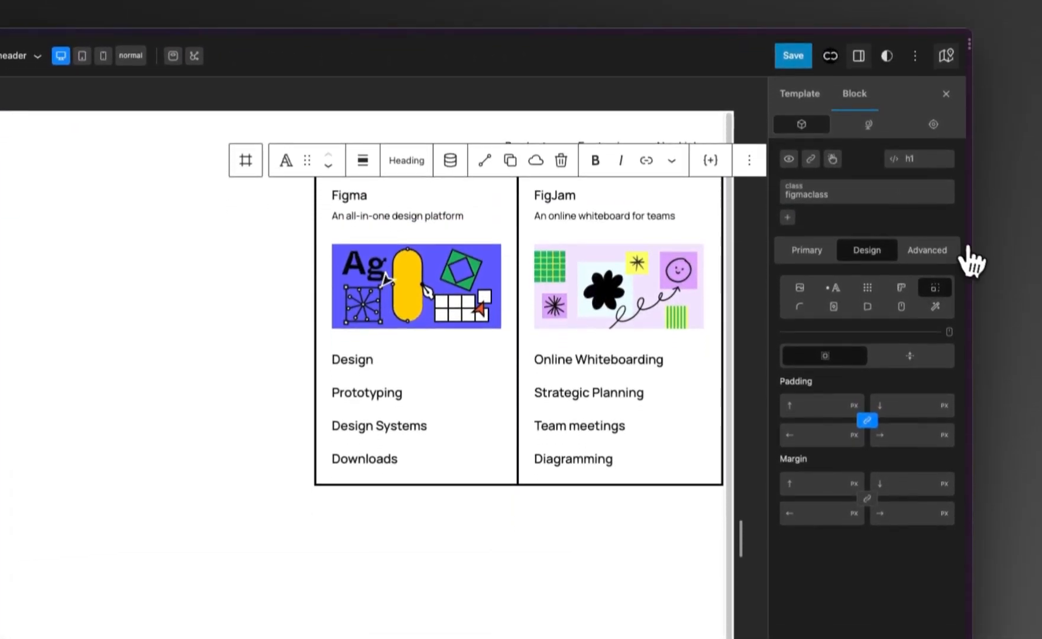
left_click(928, 292)
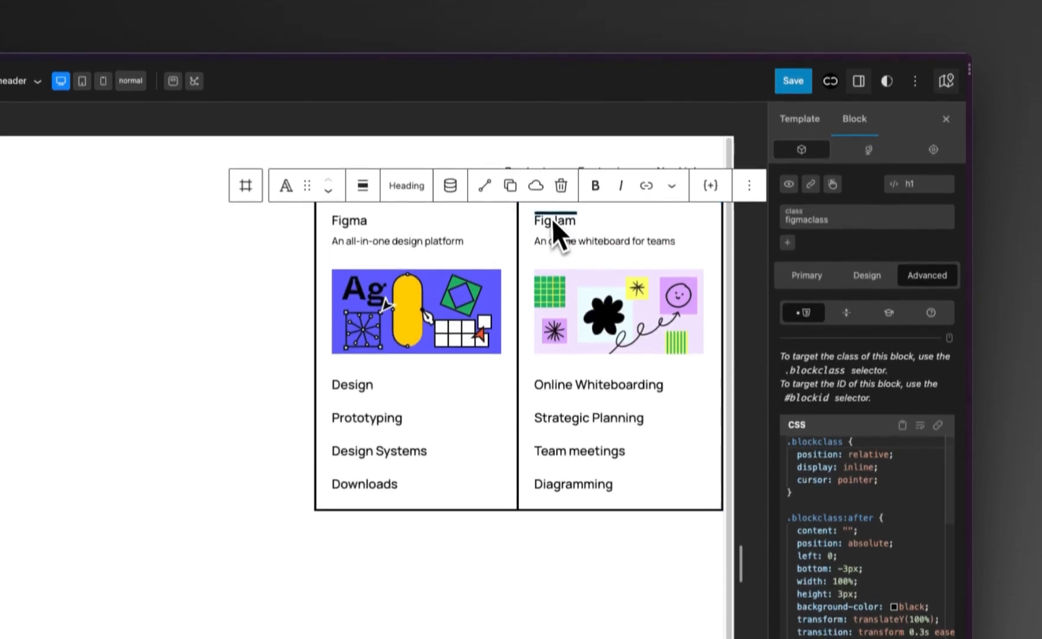
left_click(275, 210)
left_click(621, 195)
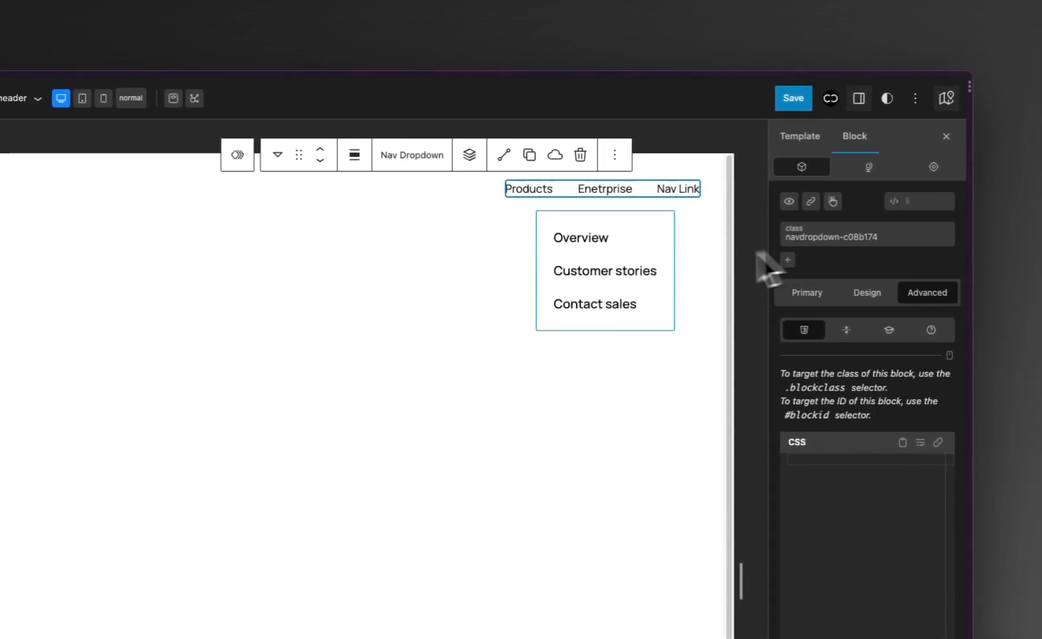
Check the classes of the Overview, Customer stories and Contact sales headings and save the header template part.
left_click(577, 239)
left_click(589, 269)
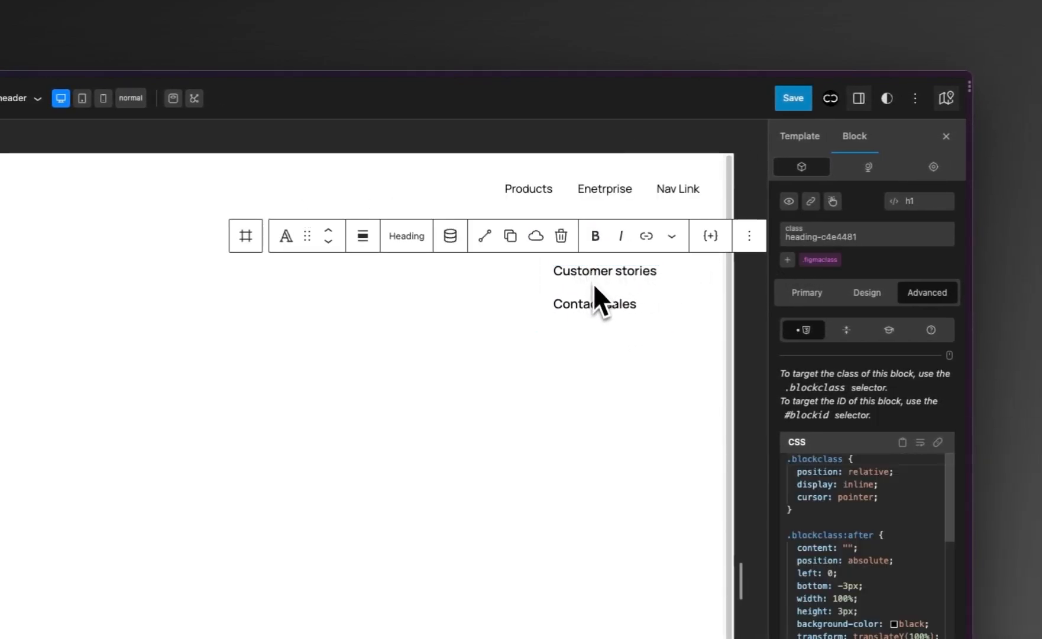
left_click(594, 303)
left_click(795, 99)
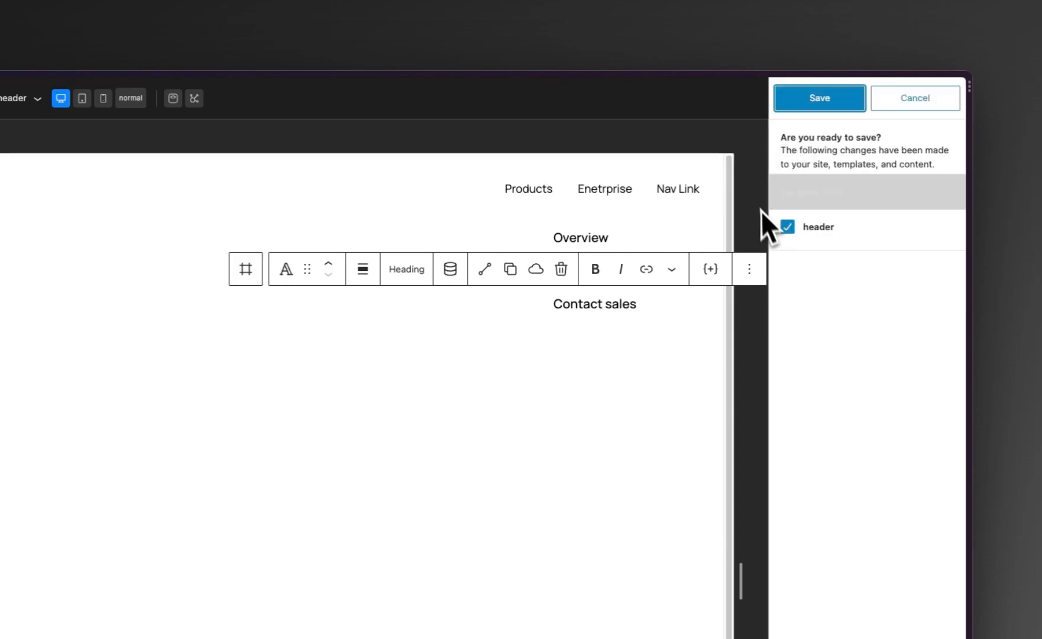
left_click(824, 110)
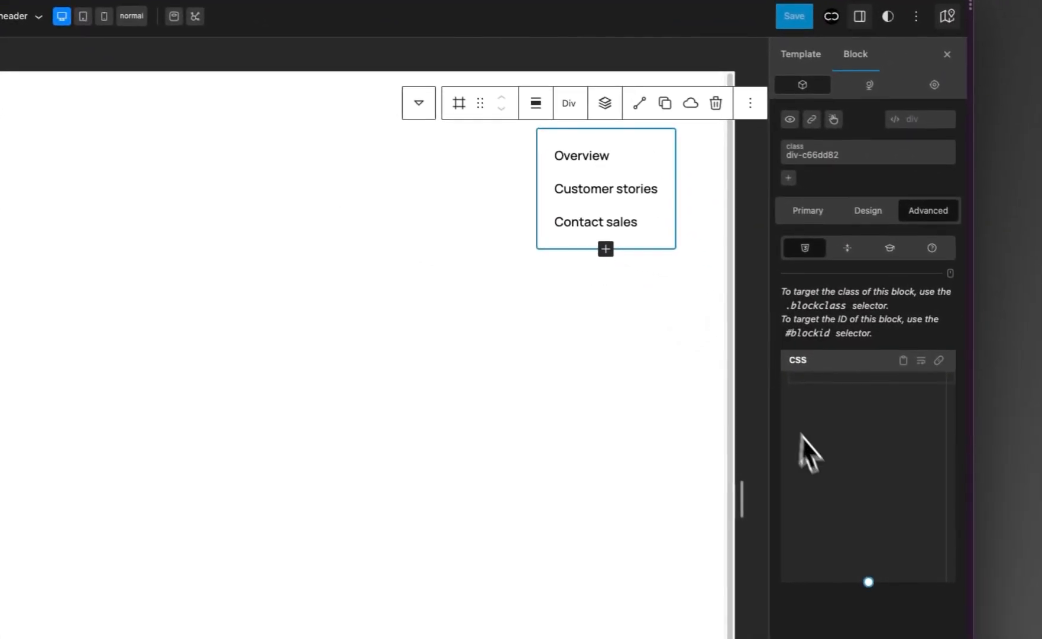
Give the div around the Enetrprise dropdown's headings a solid border and save the header template part.
left_click(867, 215)
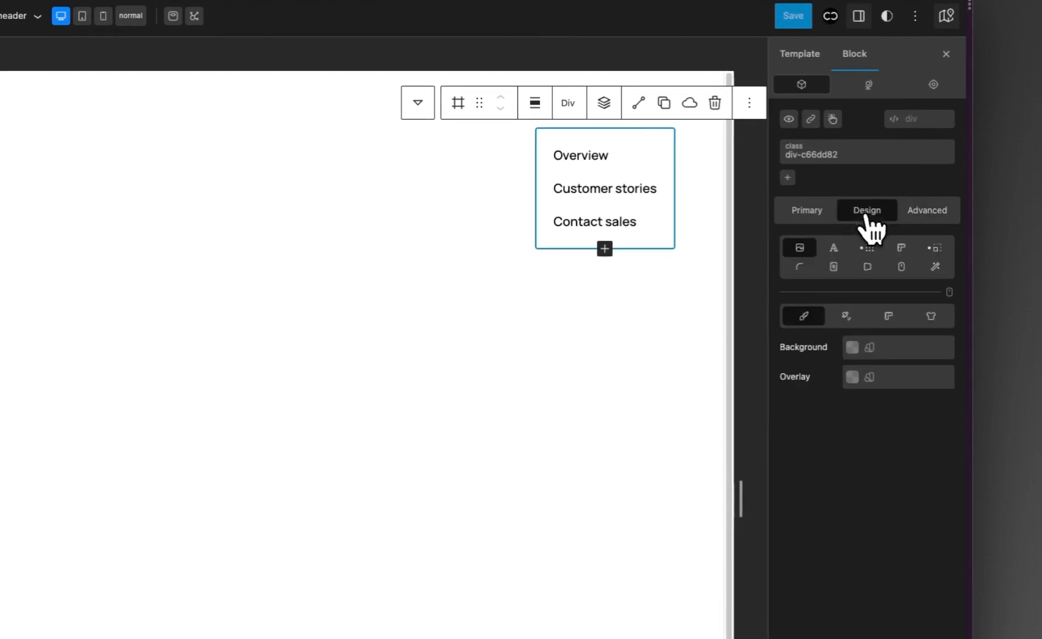
left_click(800, 267)
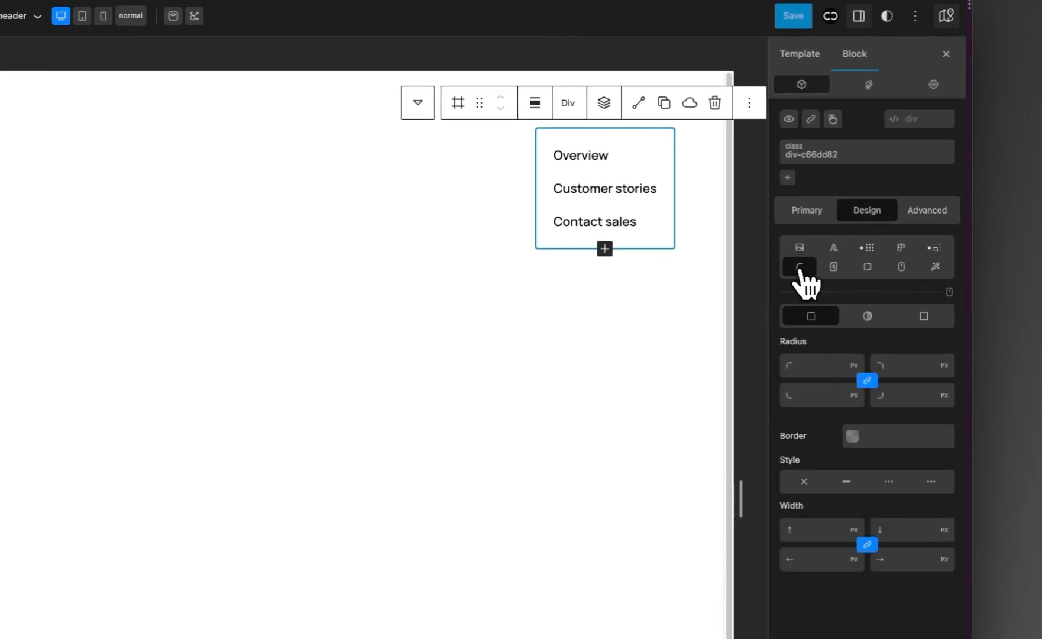
left_click(846, 481)
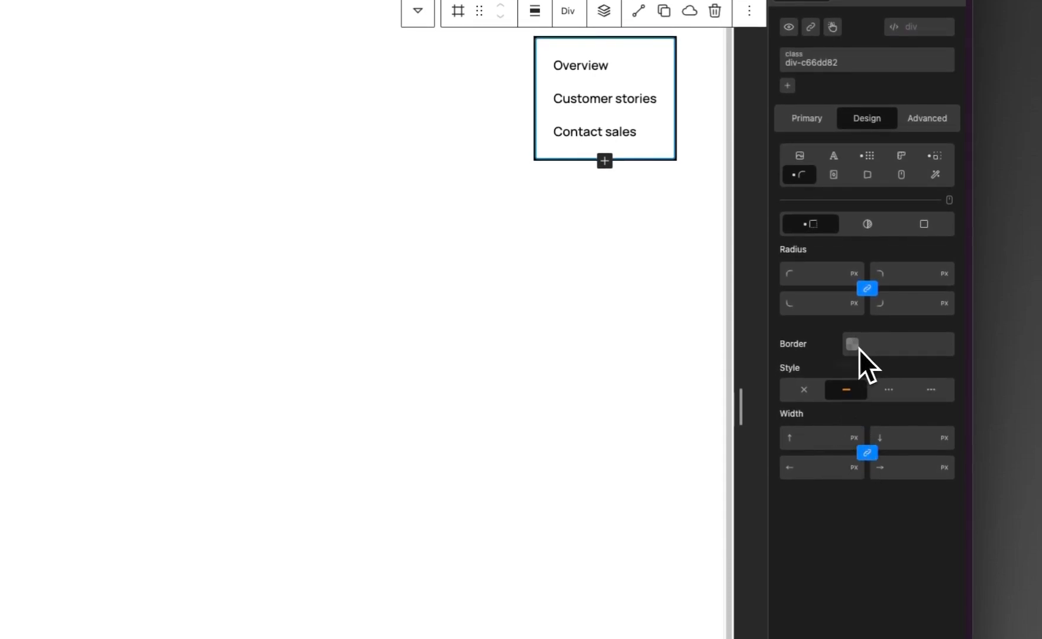
left_click(818, 441)
left_click(792, 142)
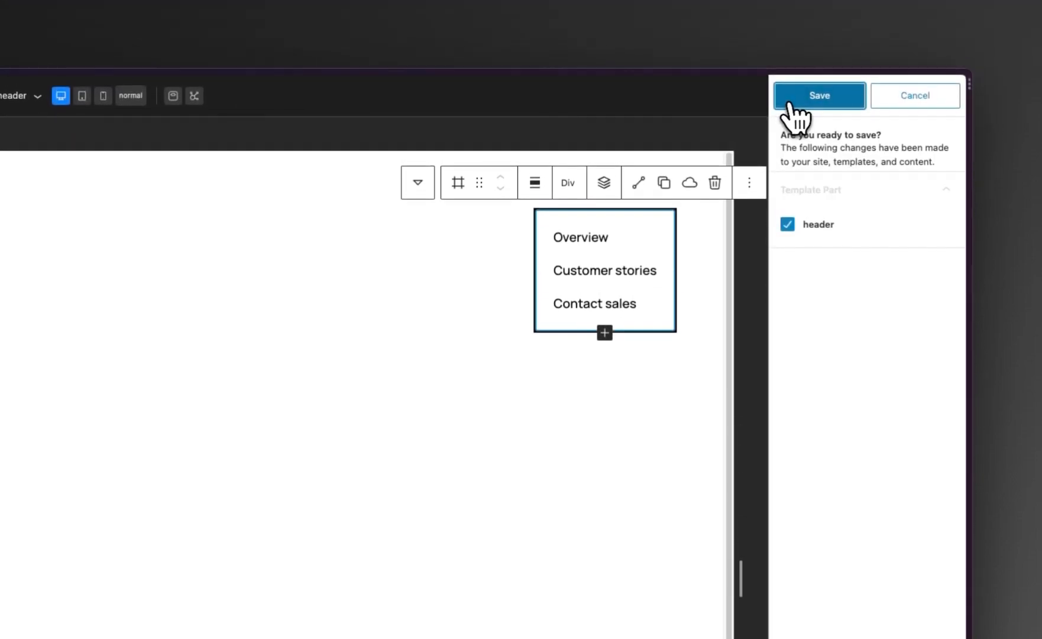
left_click(793, 113)
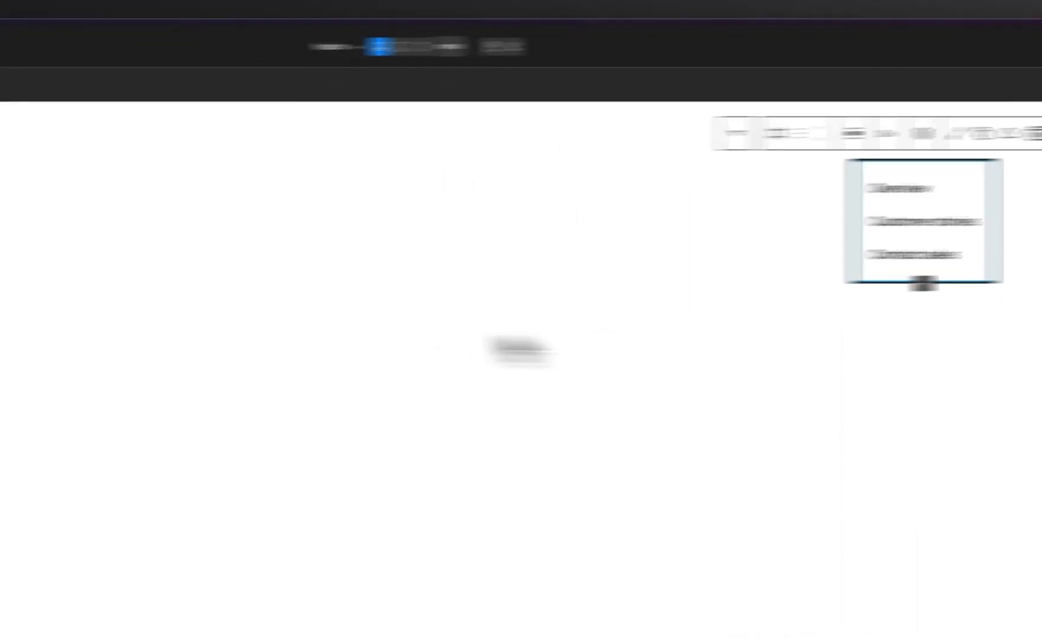
Reload the live Figma Header page, check its Enetrprise and Products dropdowns, and compare them with the Figma website.
mouse_move(3, 329)
left_click(130, 310)
right_click(582, 313)
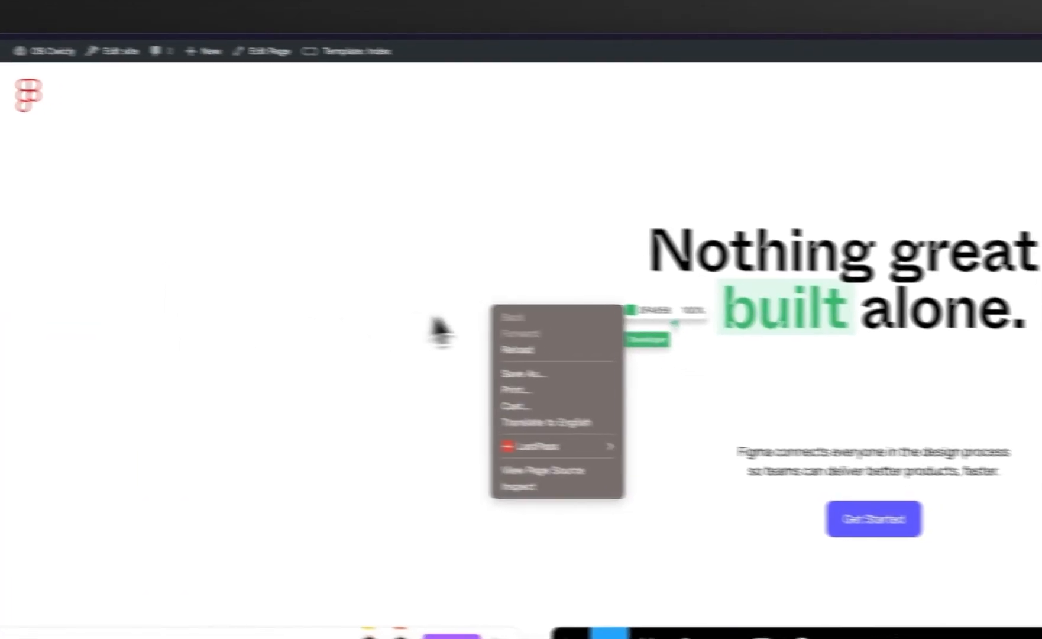
left_click(637, 358)
mouse_move(840, 151)
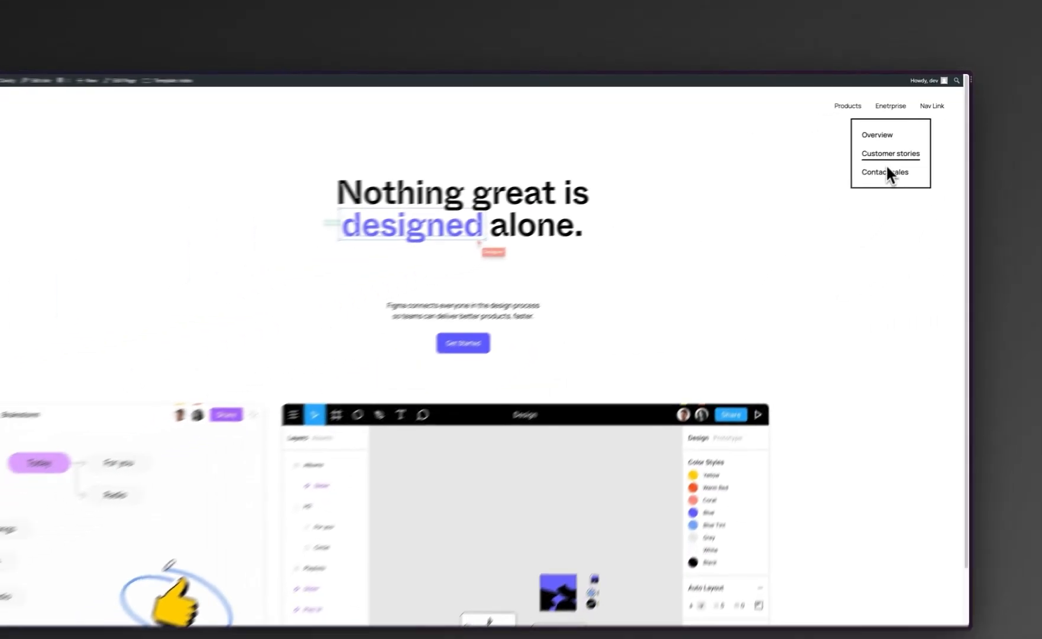
mouse_move(849, 106)
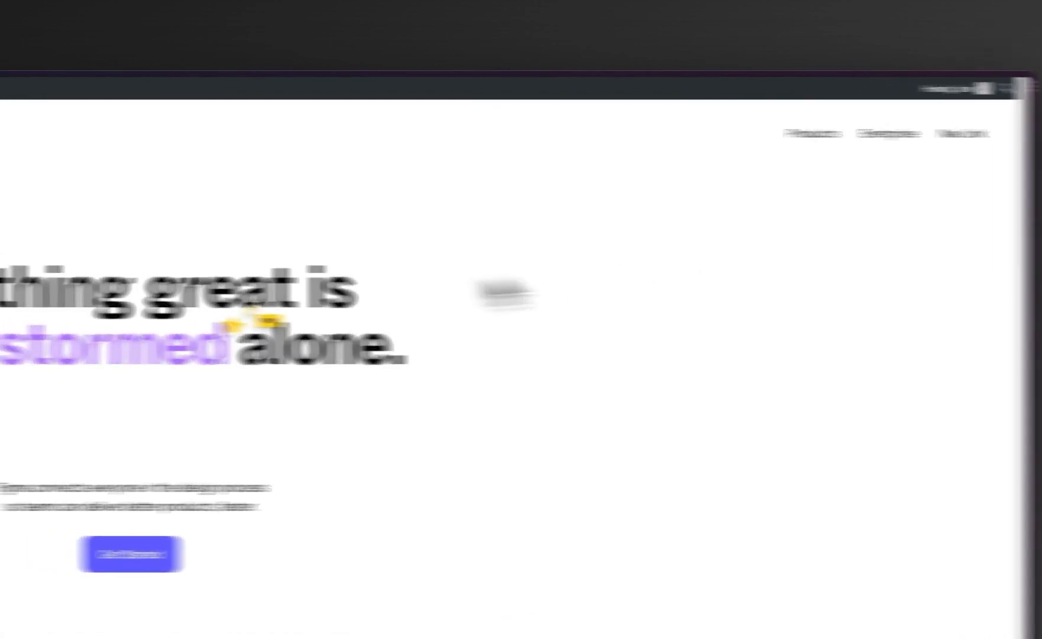
left_click(114, 305)
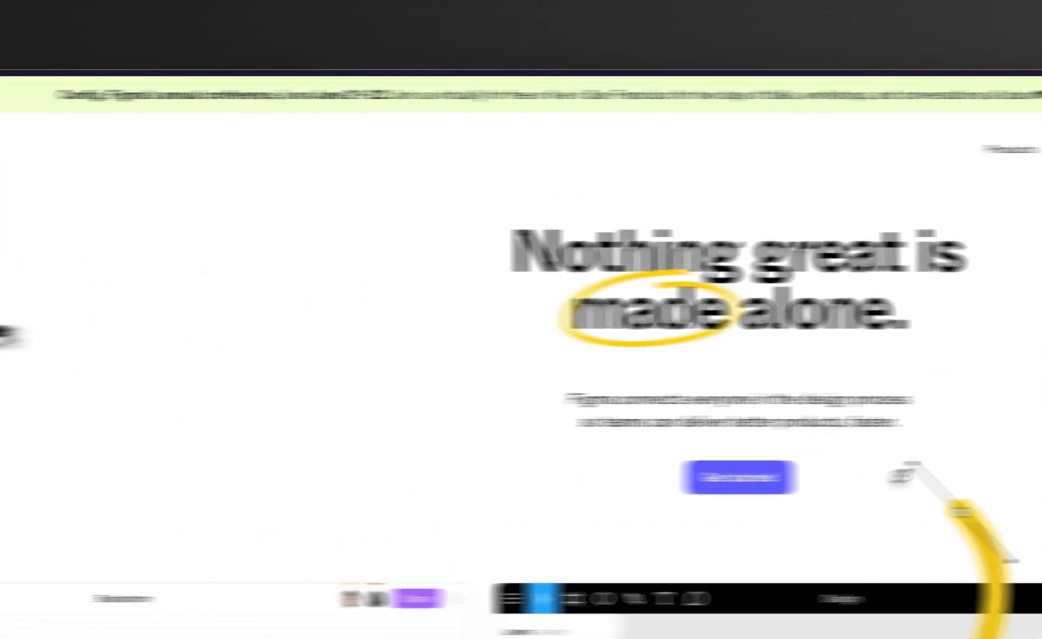
Return to the header template editor, collapse the Products and Enetrprise blocks in the block tree and select the Nav Link.
left_click(133, 297)
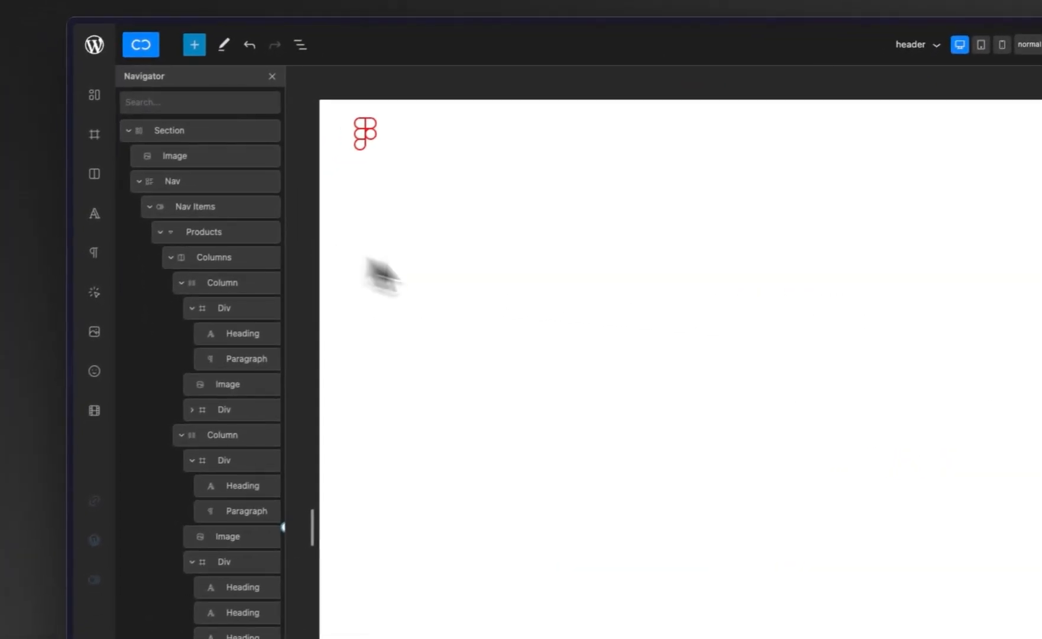
left_click(154, 205)
left_click(154, 205)
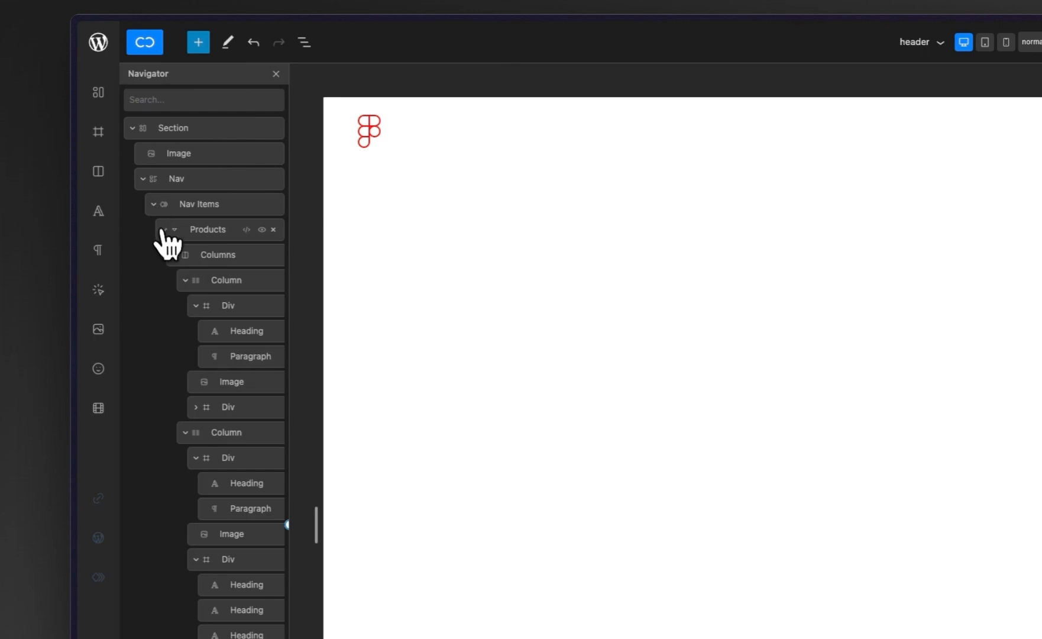
left_click(165, 230)
left_click(165, 256)
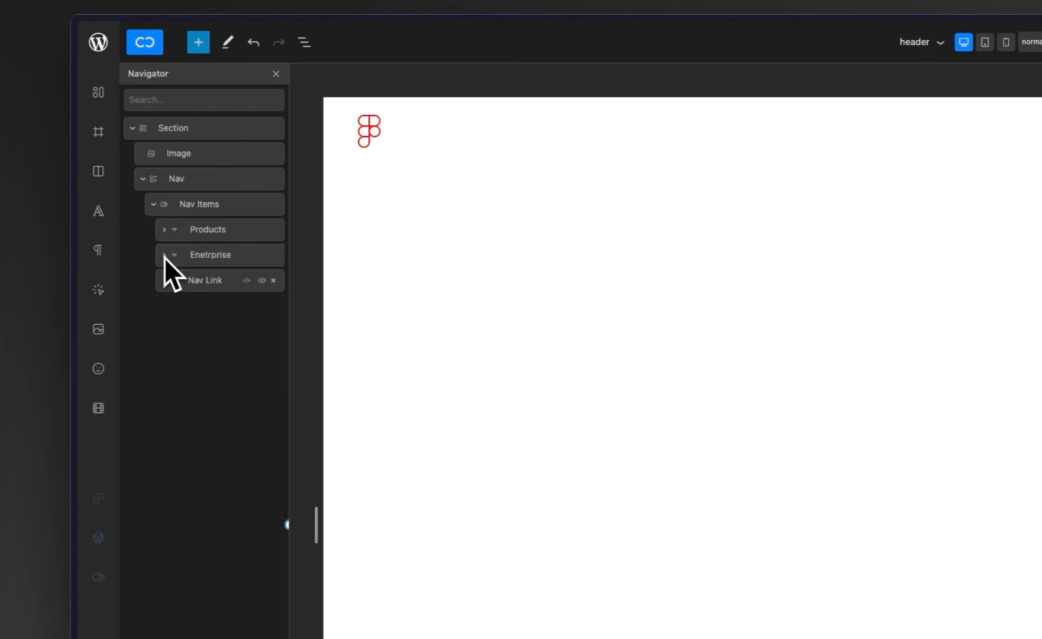
left_click(208, 284)
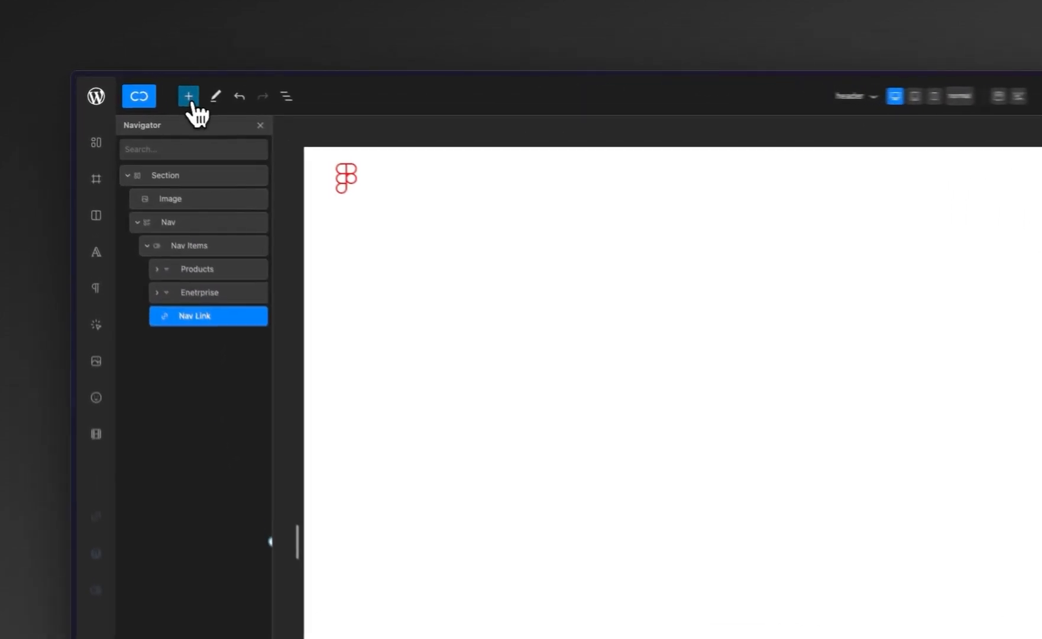
left_click(134, 84)
type("link")
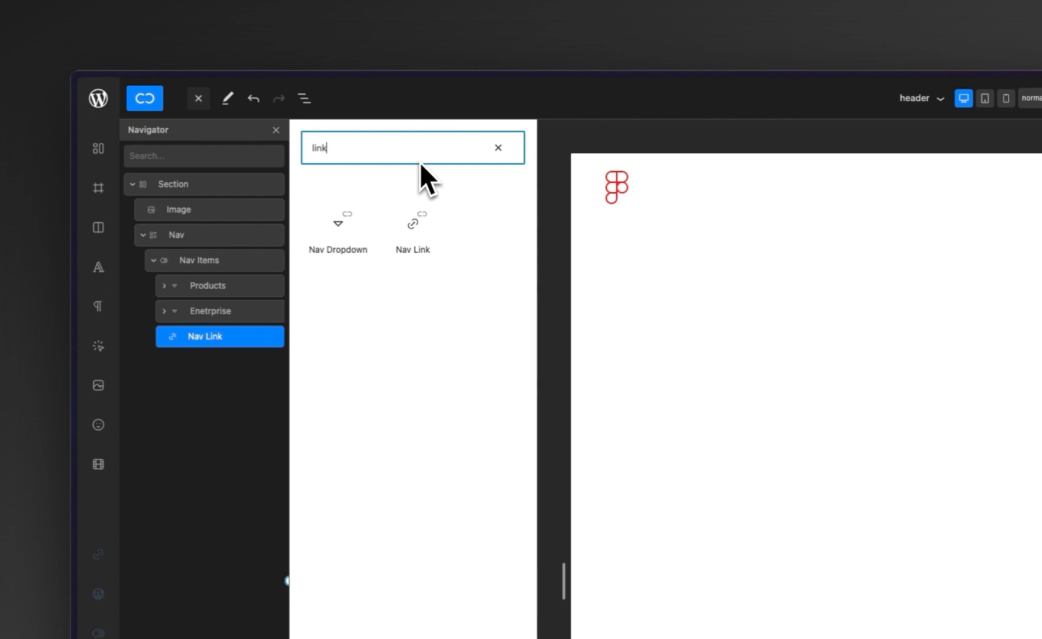
left_click(498, 148)
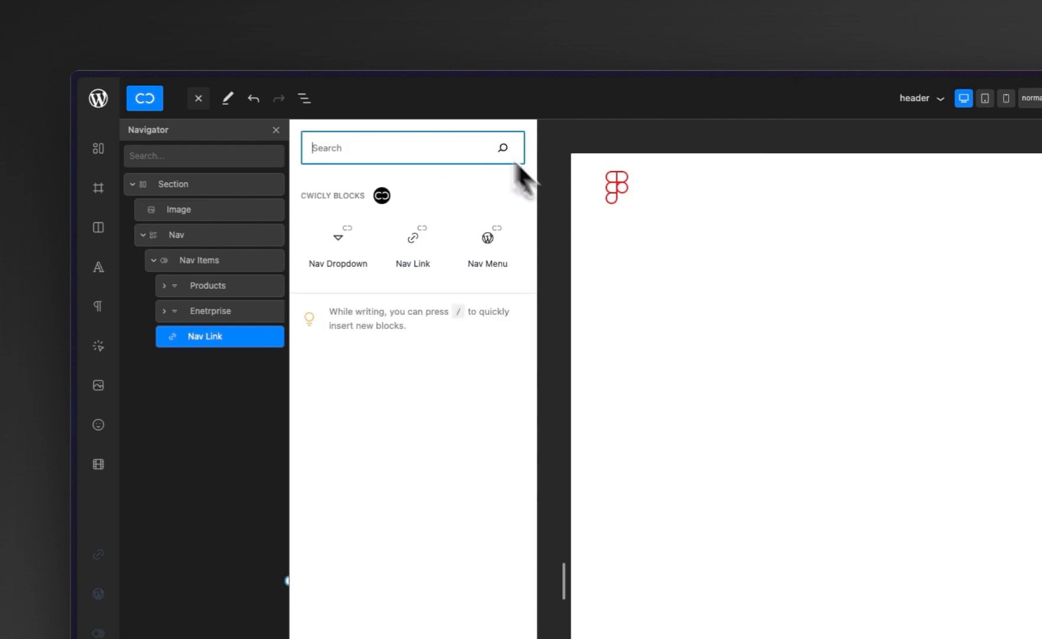
left_click(198, 98)
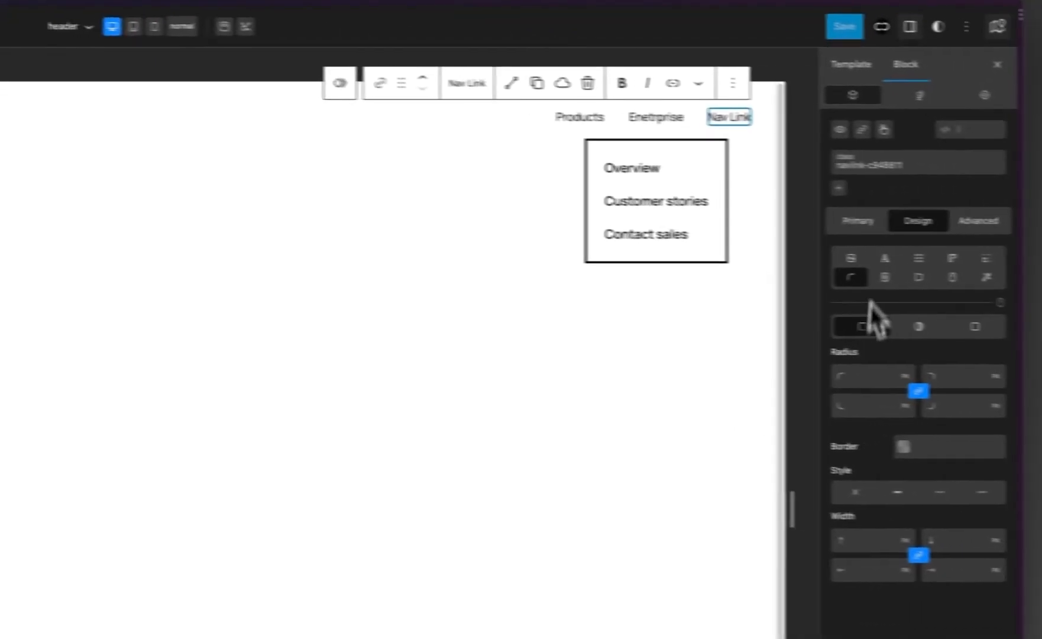
Rename the Nav Link in the header navigation to "Pricing".
left_click(812, 219)
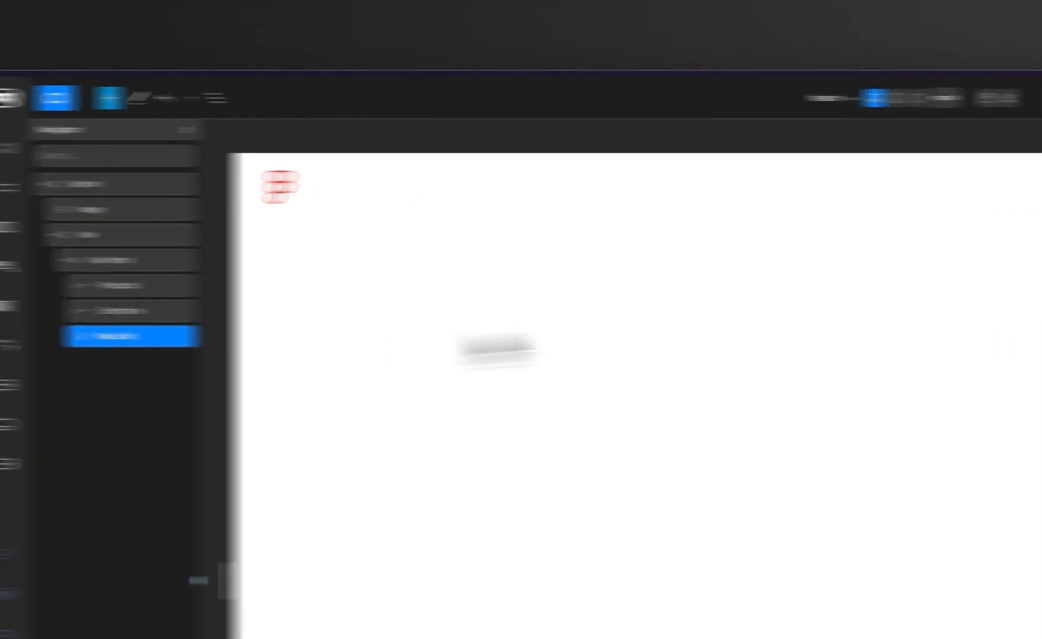
type("P")
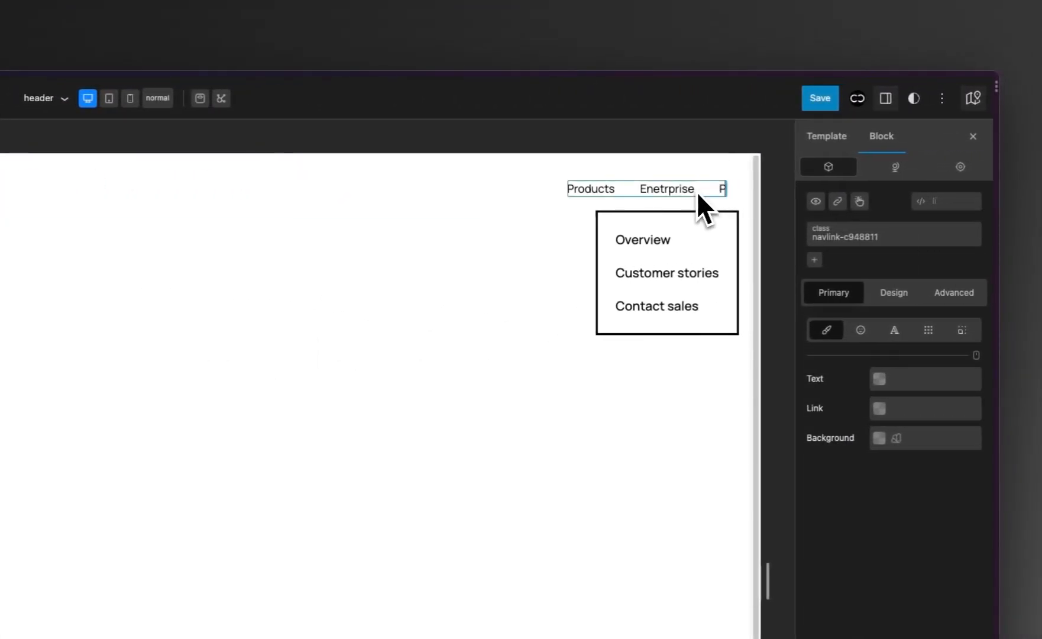
type("ricing")
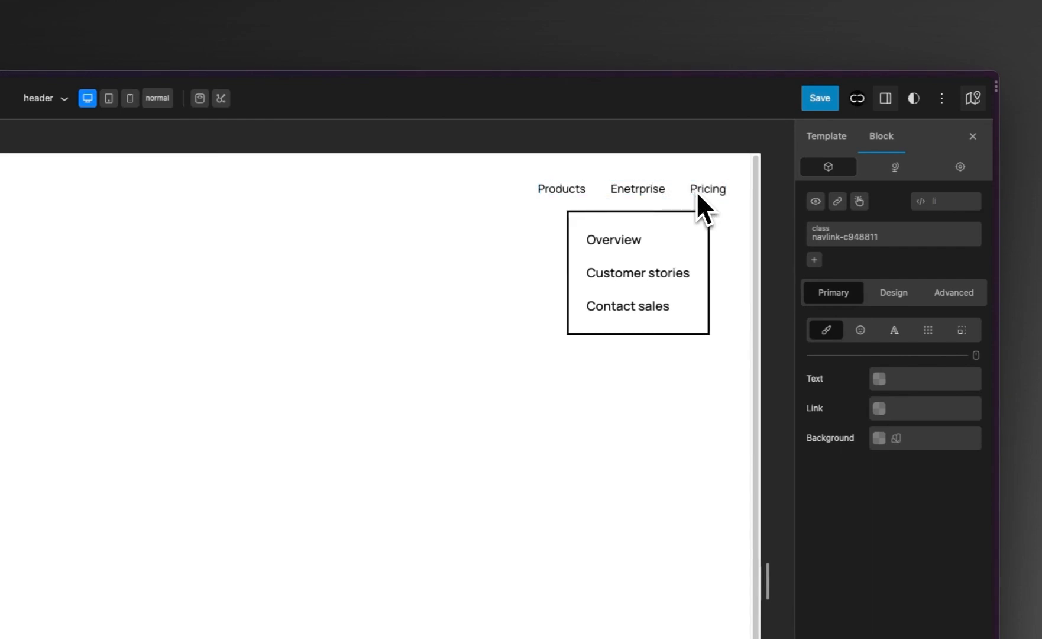
Check how the Pricing link behaves on the Figma website and return to the header template editor.
left_click(119, 313)
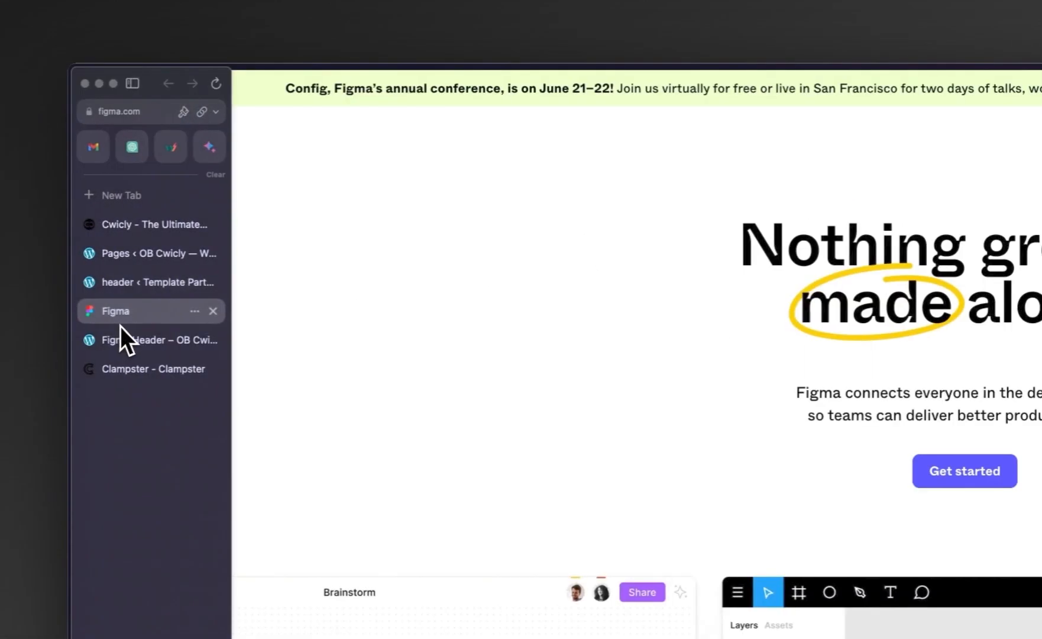
left_click(123, 289)
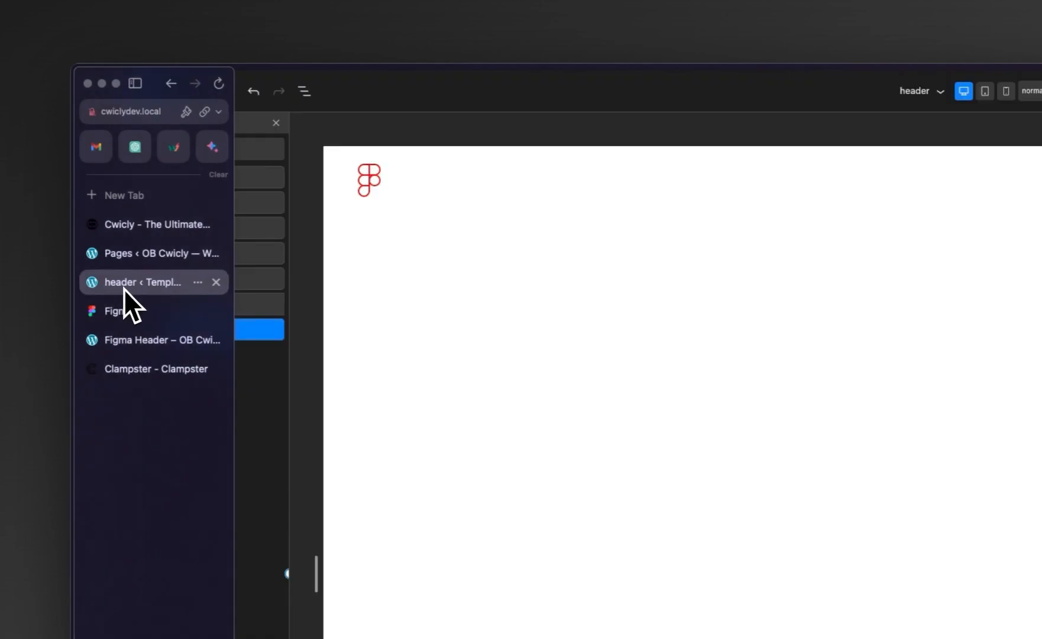
mouse_move(92, 353)
left_click(114, 315)
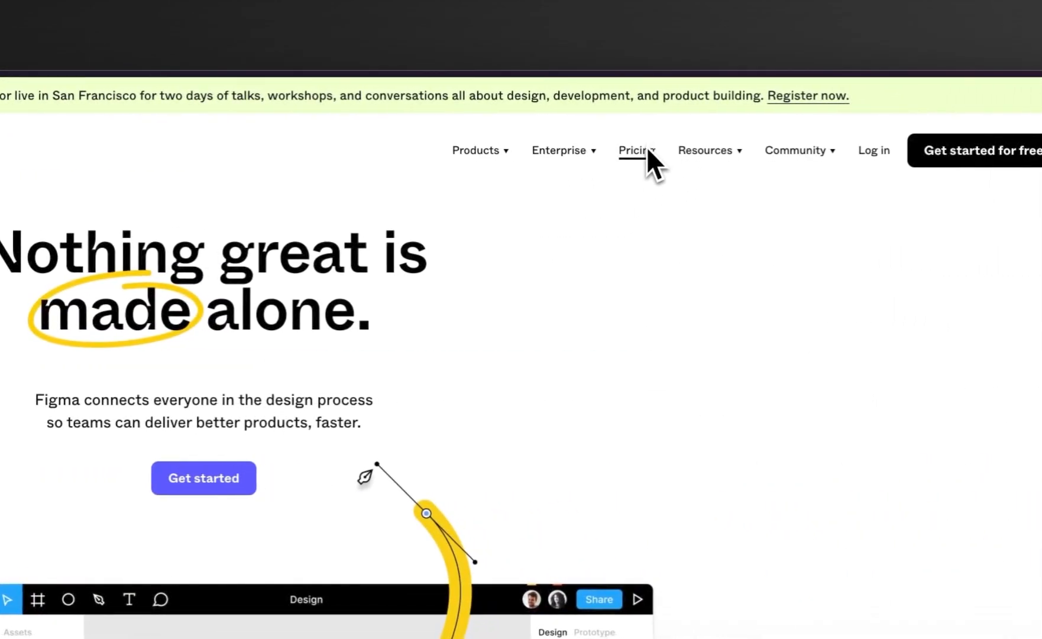
mouse_move(87, 318)
left_click(126, 289)
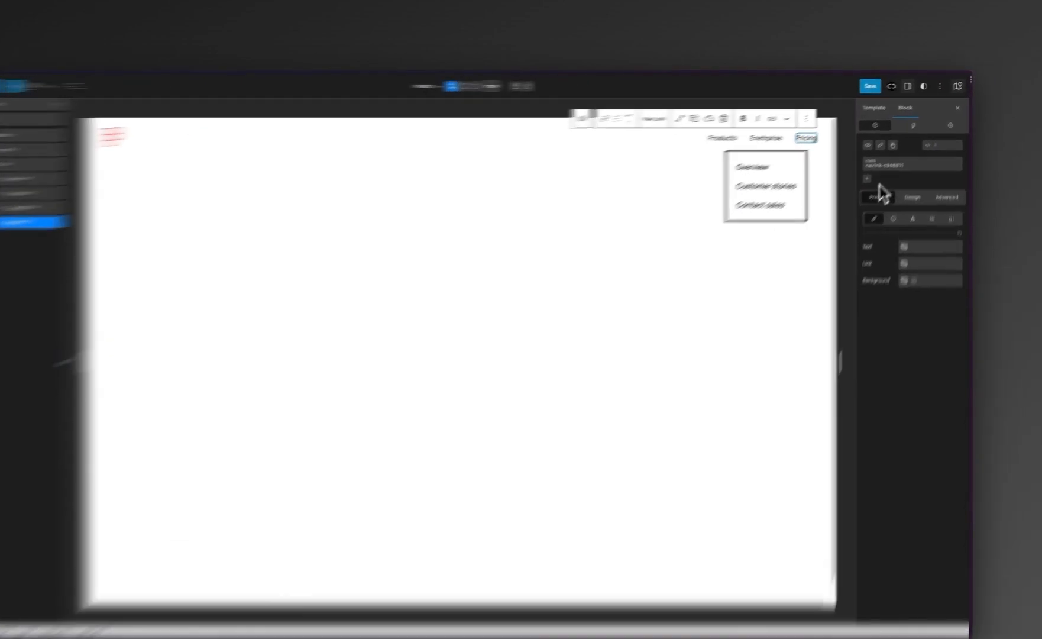
Add the existing class figmaclass to the Pricing link and save the header template part.
left_click(881, 165)
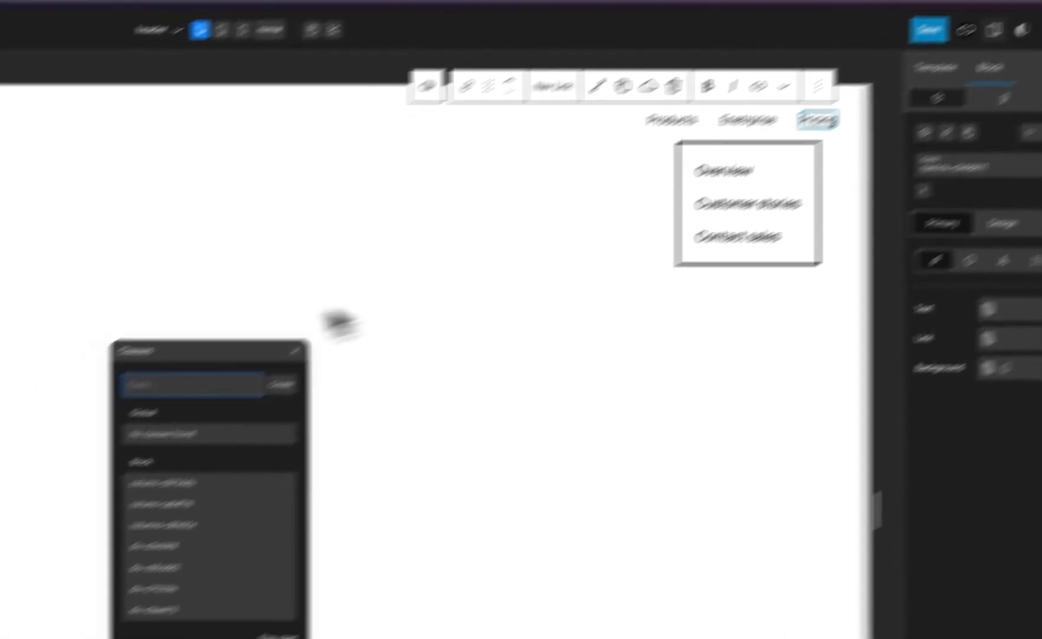
type("figm")
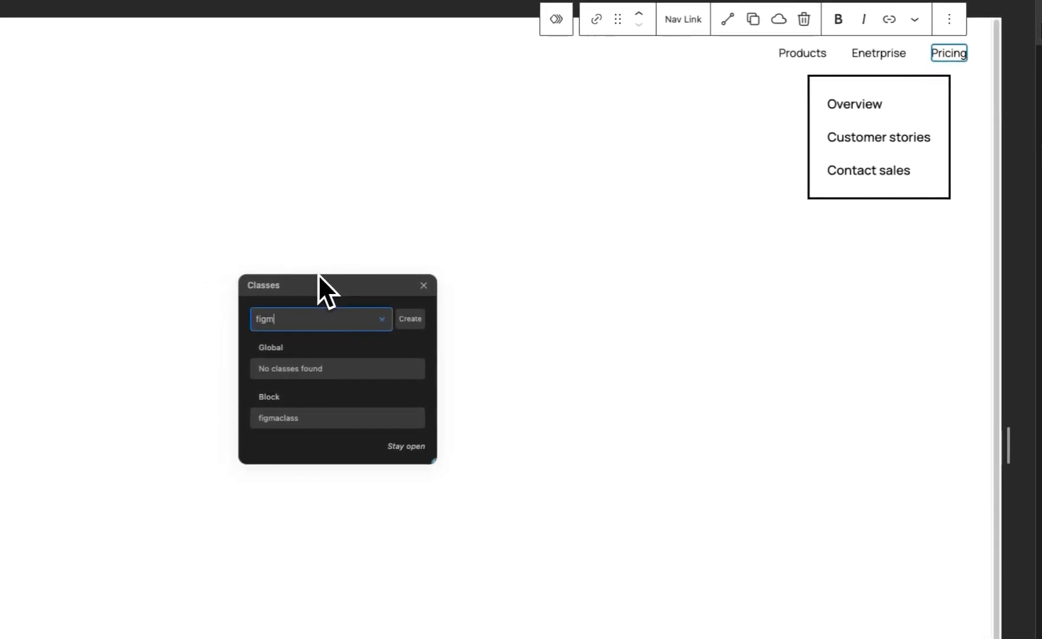
left_click(298, 418)
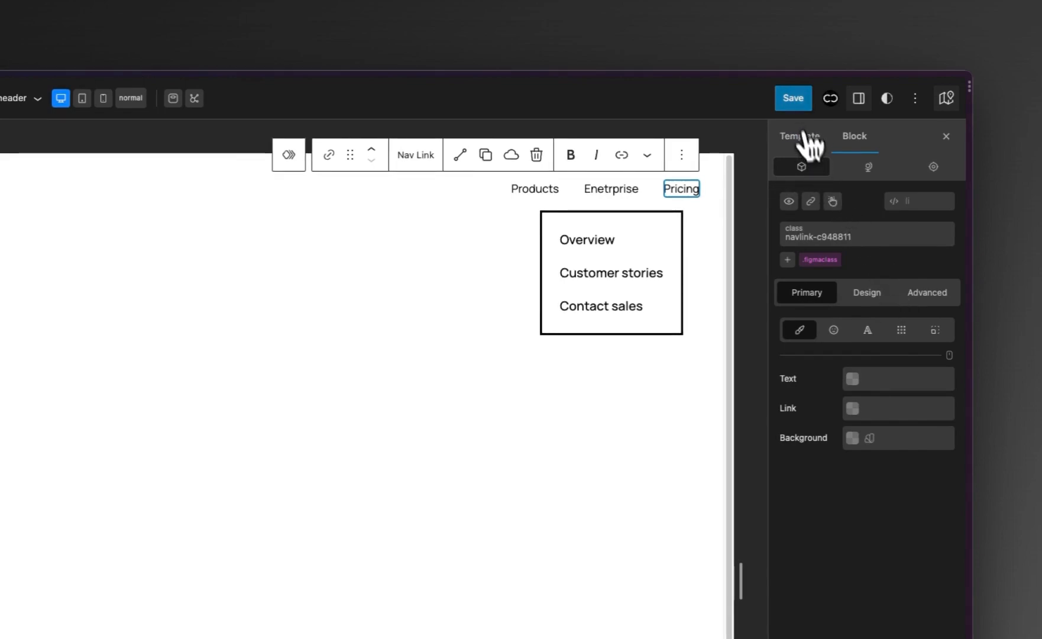
left_click(801, 99)
left_click(820, 98)
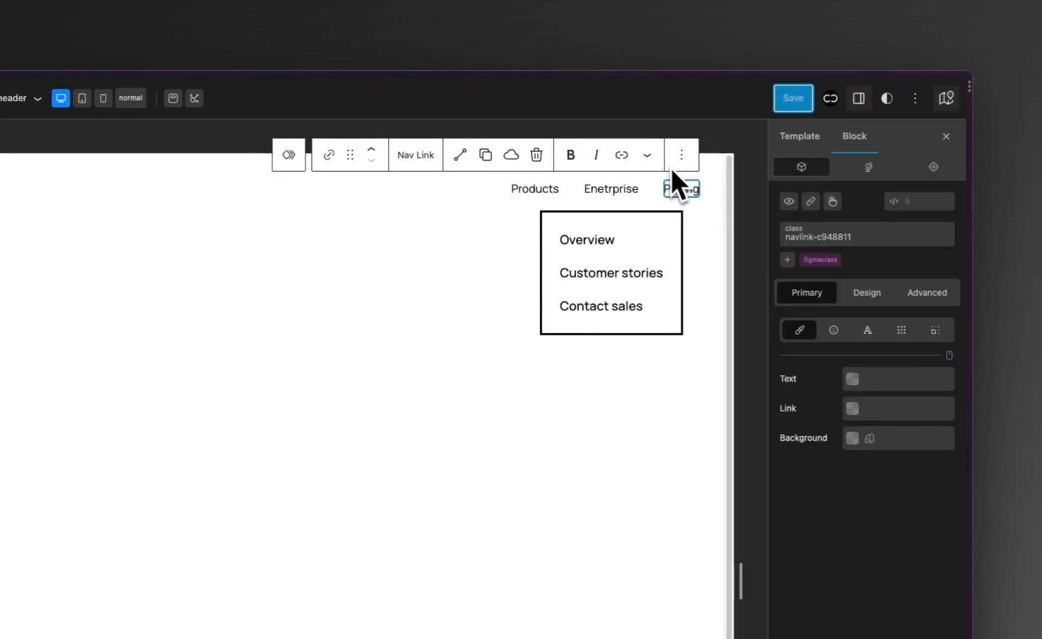
Switch to the Figma website and examine its Enterprise and Resources dropdowns.
mouse_move(38, 372)
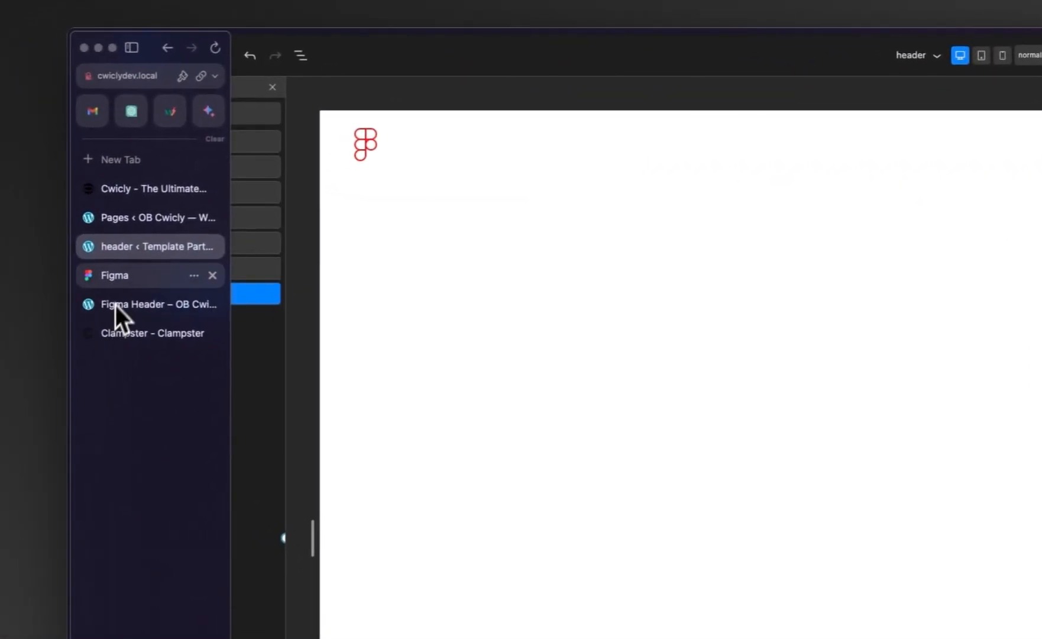
left_click(115, 277)
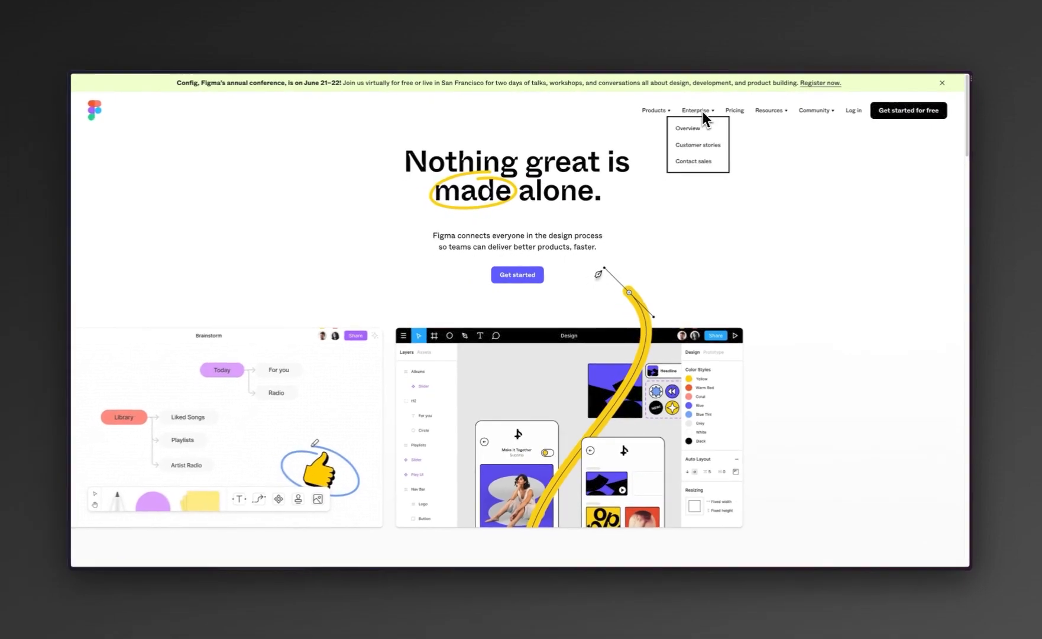
mouse_move(763, 112)
mouse_move(77, 226)
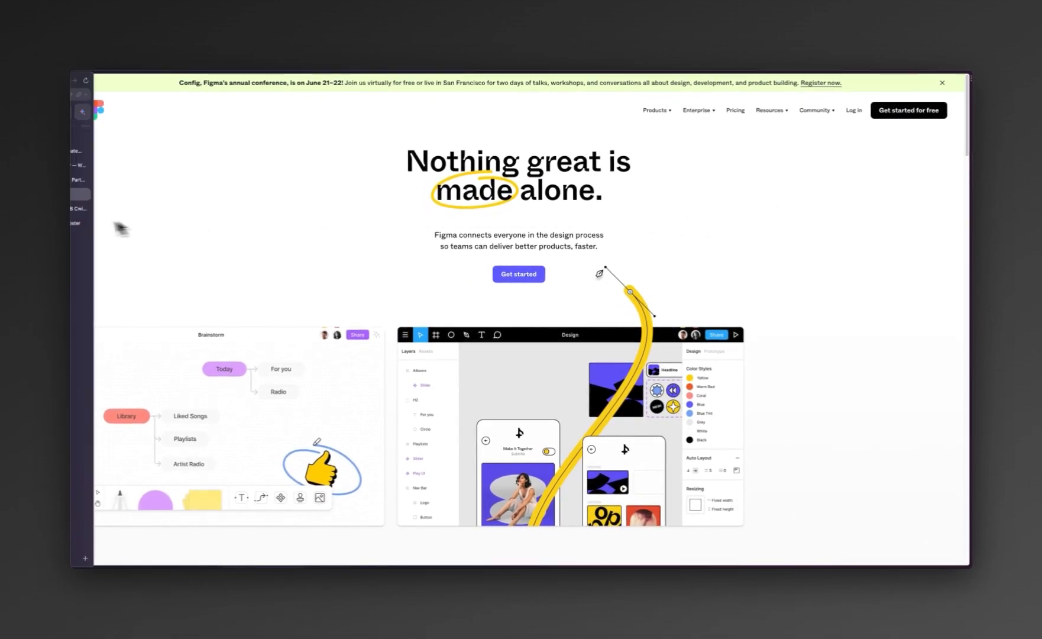
Return to the header template editor, duplicate the Enetrprise dropdown and place the copy below the Pricing link.
left_click(97, 176)
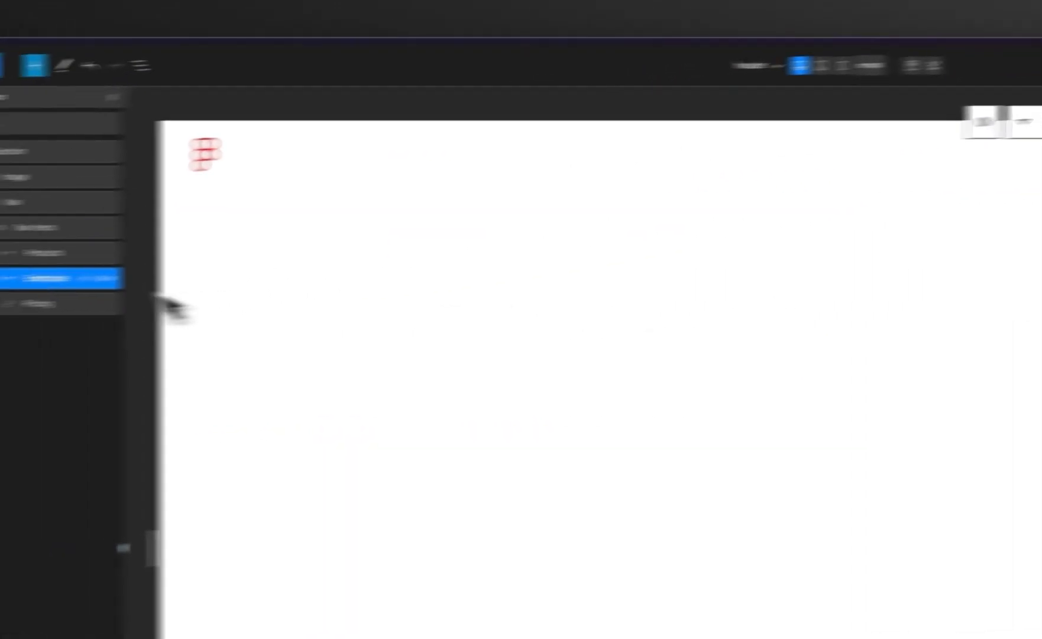
right_click(54, 281)
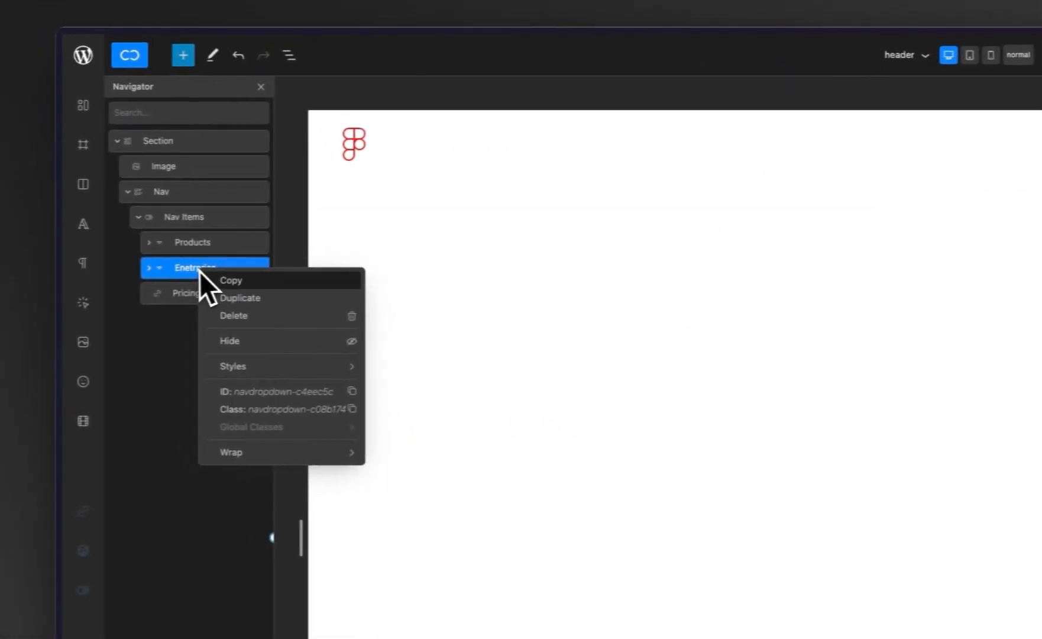
left_click(100, 314)
left_click(168, 294)
left_click_drag(198, 295, 211, 325)
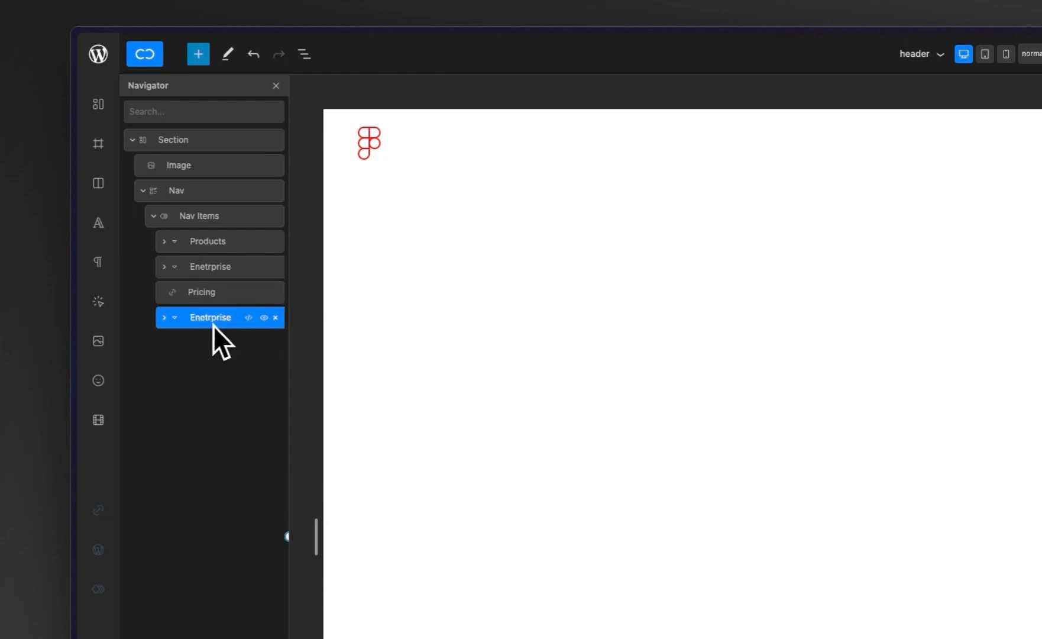
Expand the duplicated dropdown's headings, check the entries of the Resources dropdown on the Figma website and return to the header editor.
left_click(168, 322)
left_click(213, 367)
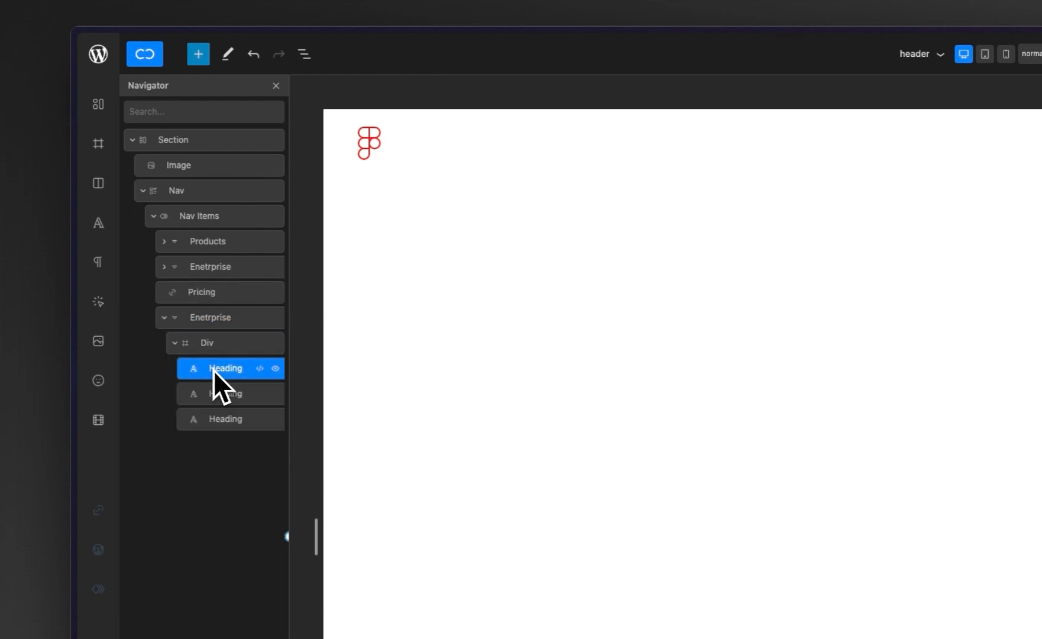
mouse_move(72, 263)
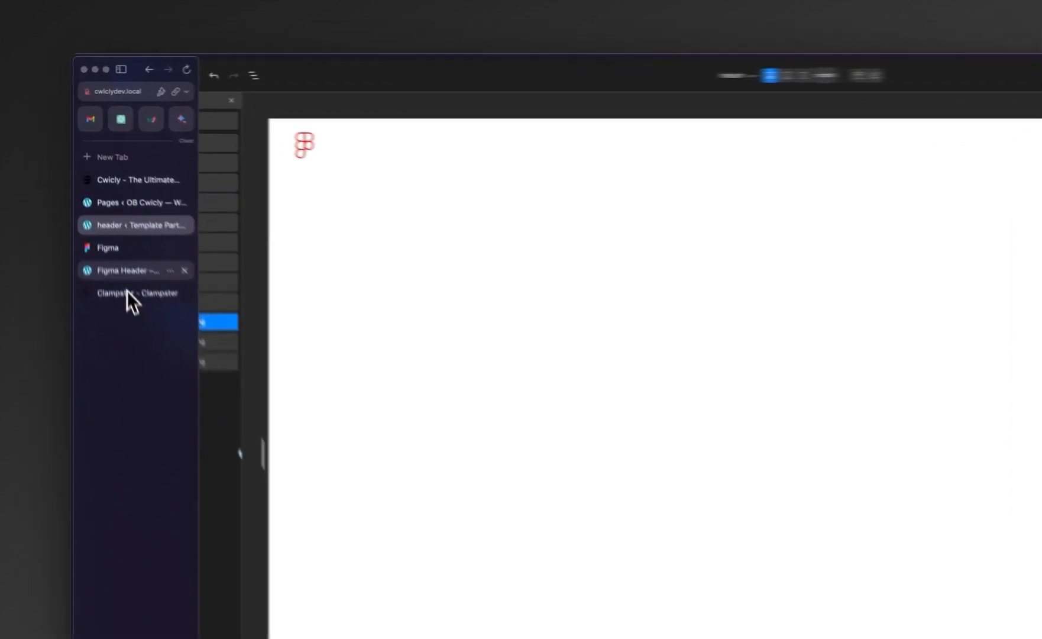
left_click(106, 212)
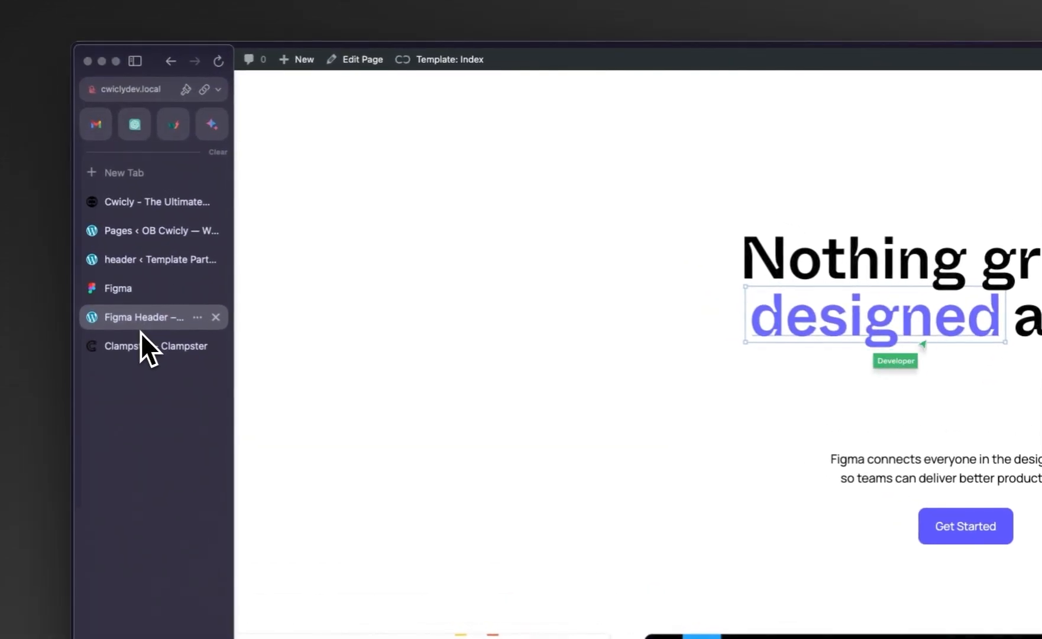
left_click(105, 198)
mouse_move(612, 170)
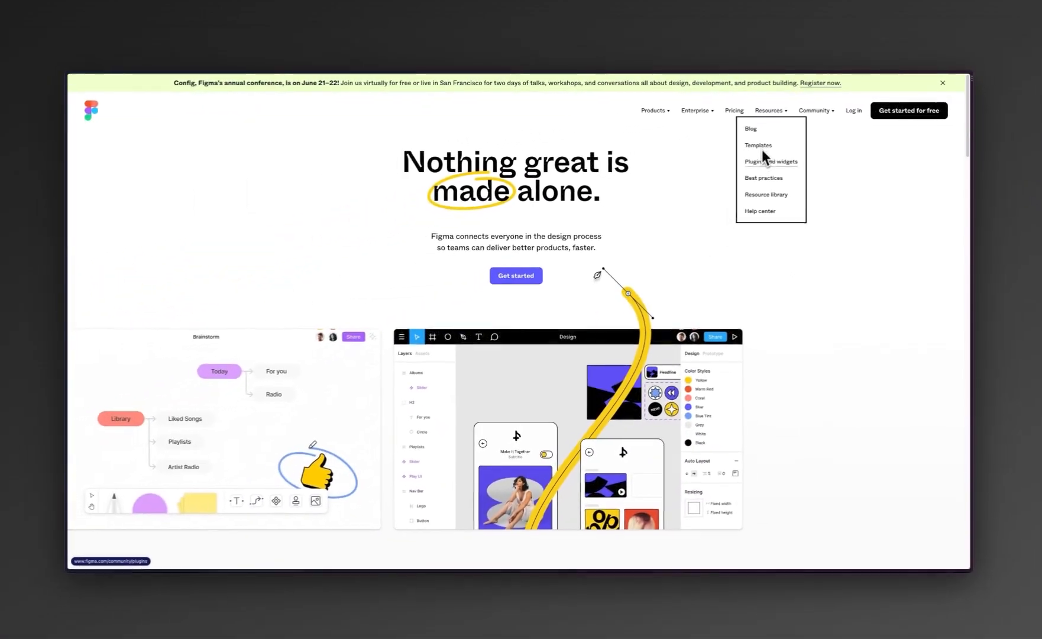
left_click(87, 179)
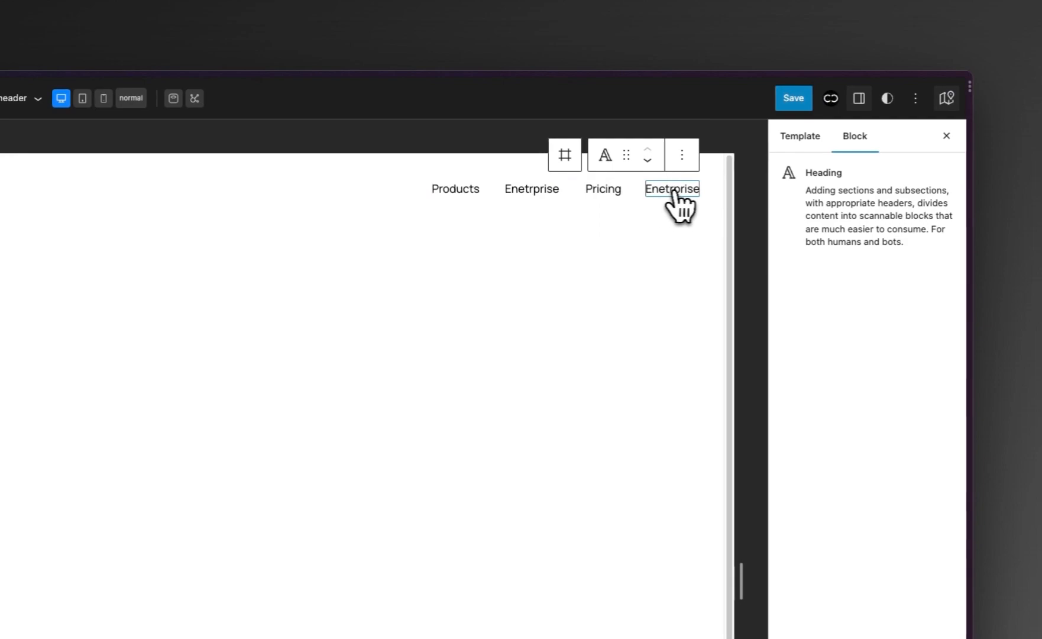
Set the menu title of the duplicated dropdown after Pricing to "Resources".
left_click(680, 190)
double_click(868, 377)
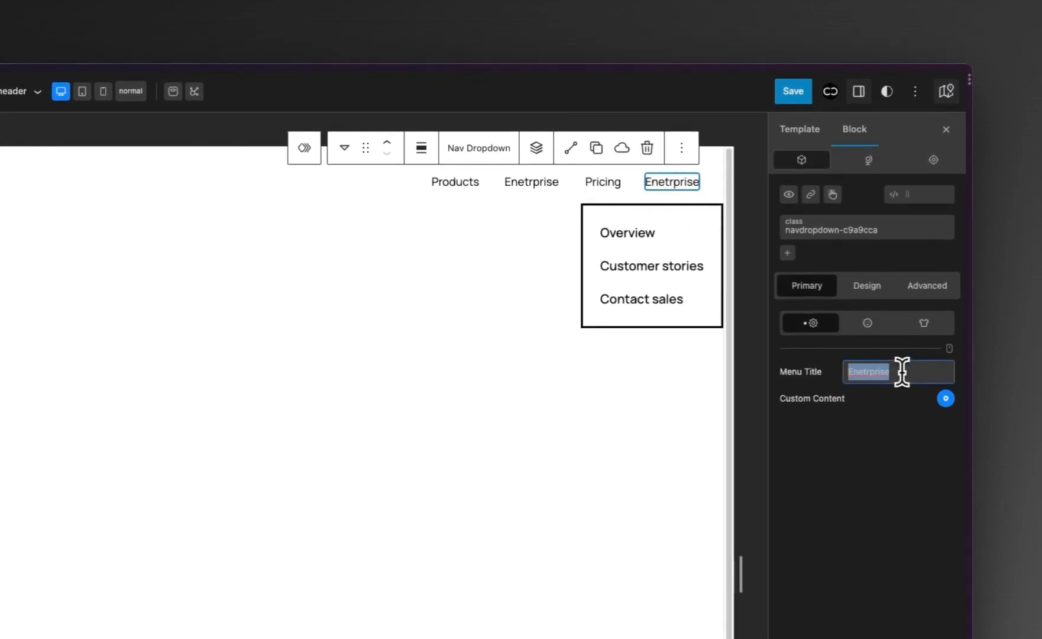
mouse_move(1, 378)
left_click(40, 285)
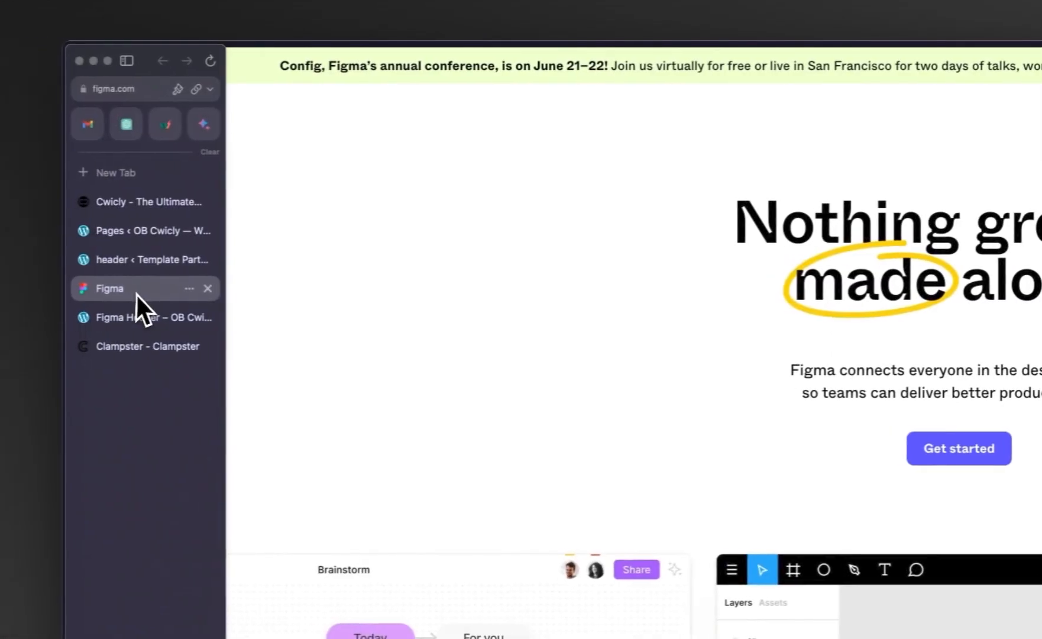
left_click(150, 259)
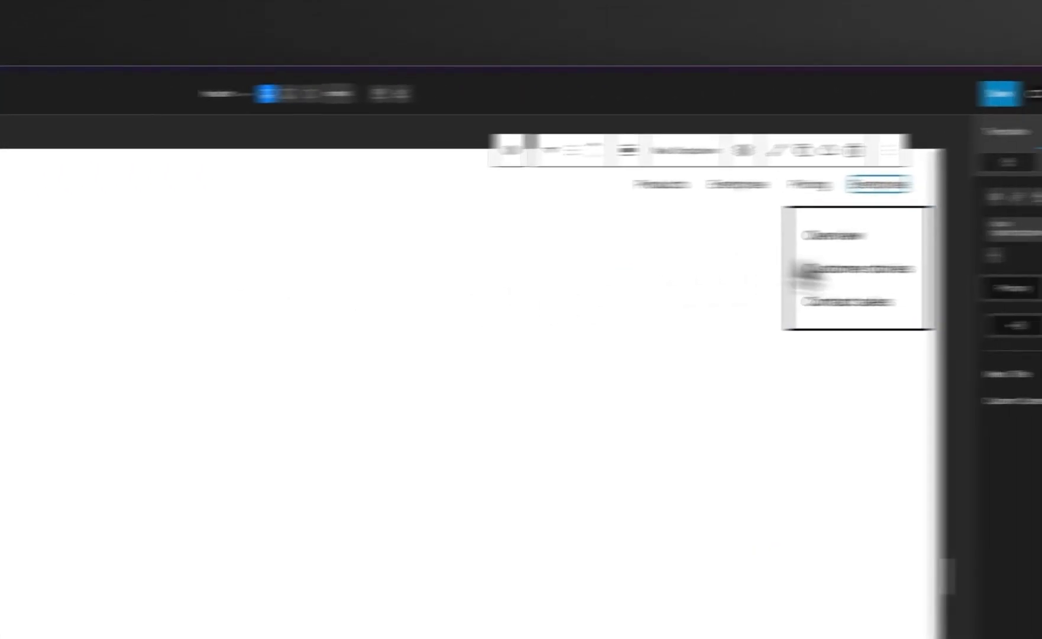
double_click(909, 377)
type("Res")
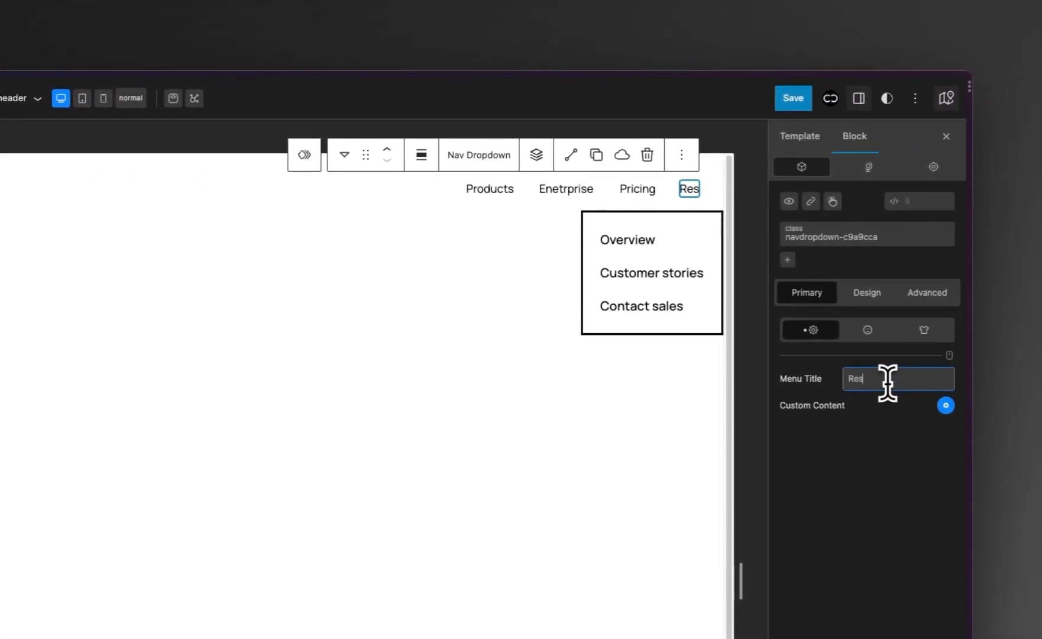
type("ources")
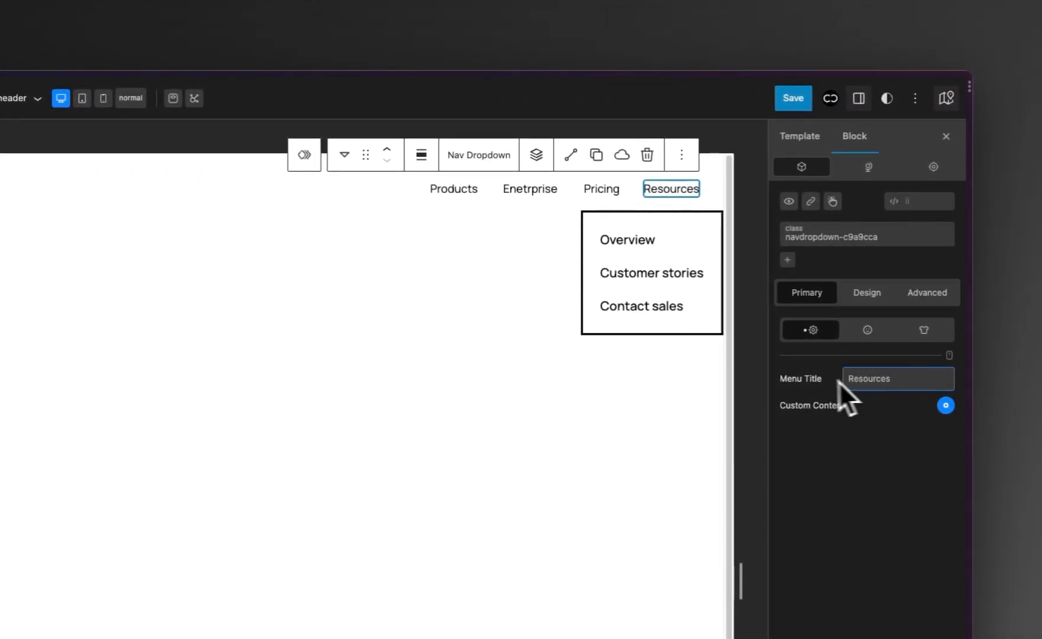
Replace the texts of the three headings in the Resources dropdown with "Blogs", "Templates" and "Plugins & Widgets".
left_click(640, 241)
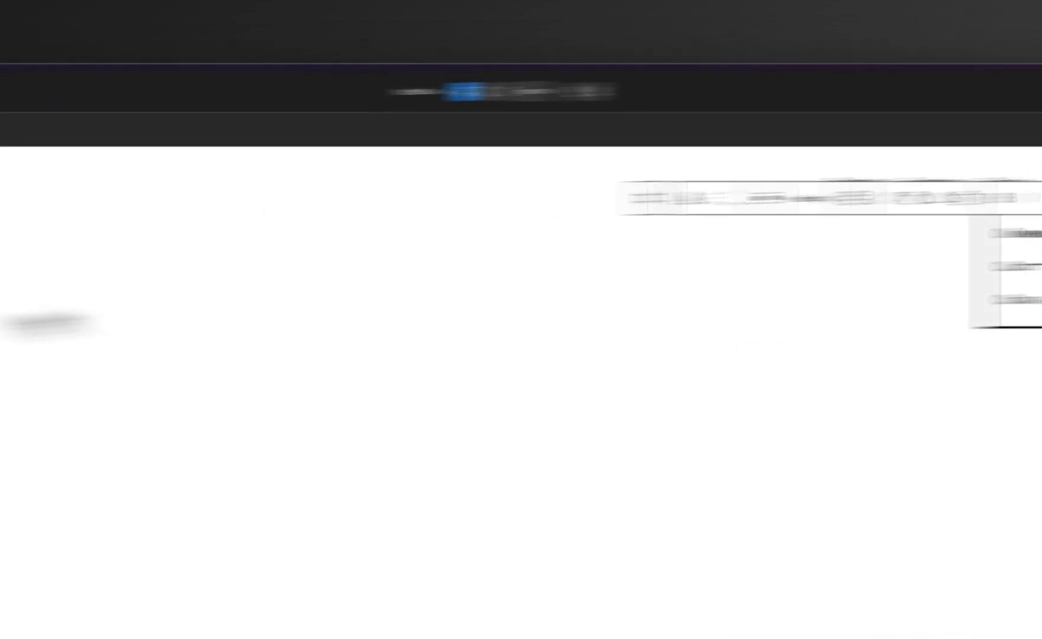
double_click(707, 241)
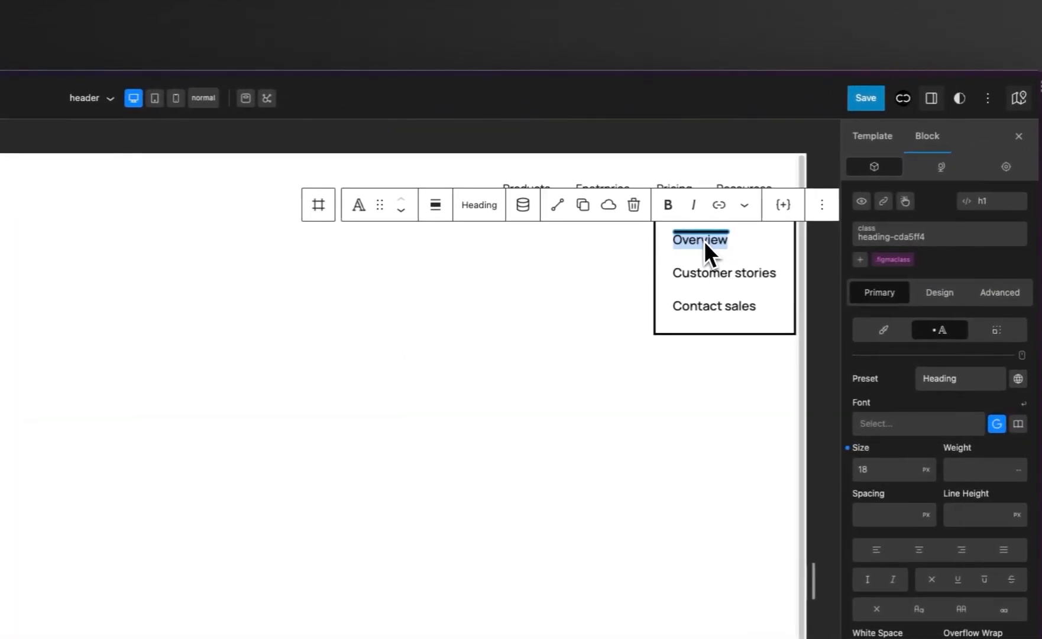
type("Blogs")
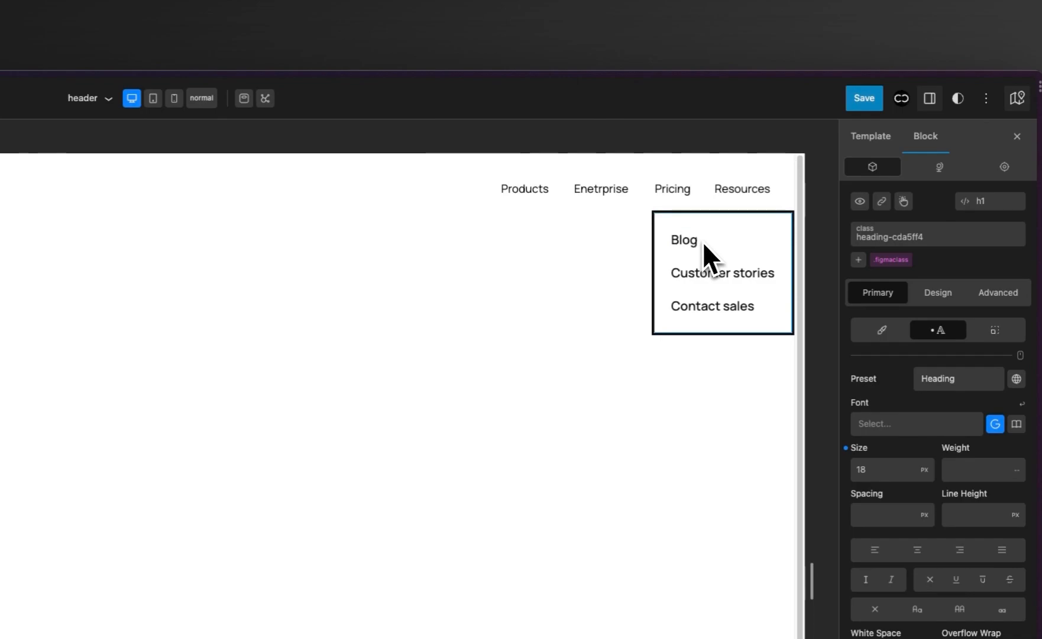
triple_click(709, 272)
type("T")
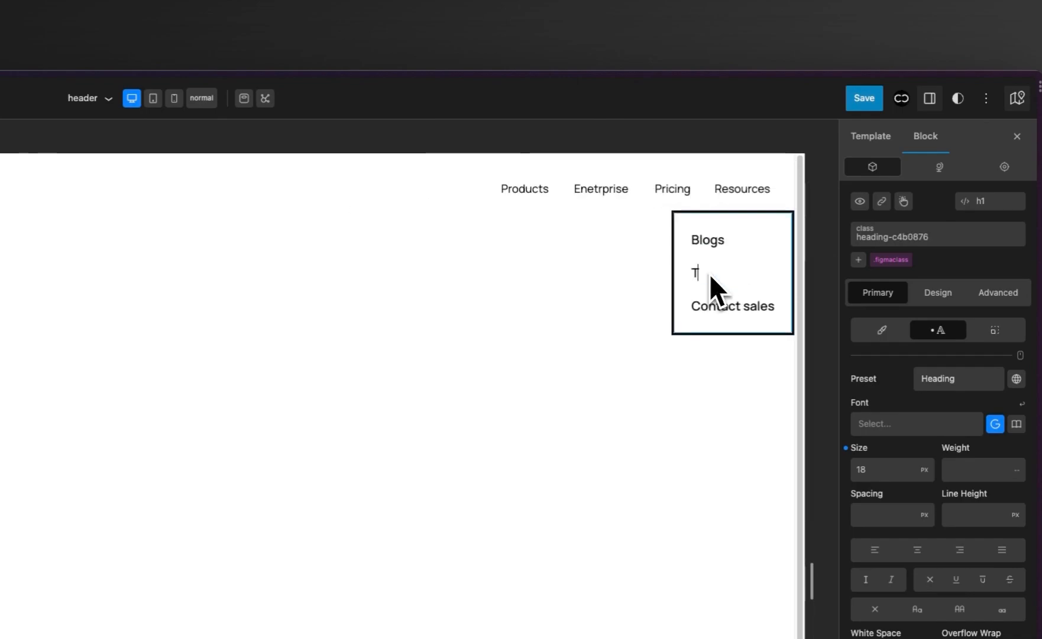
type("emplates")
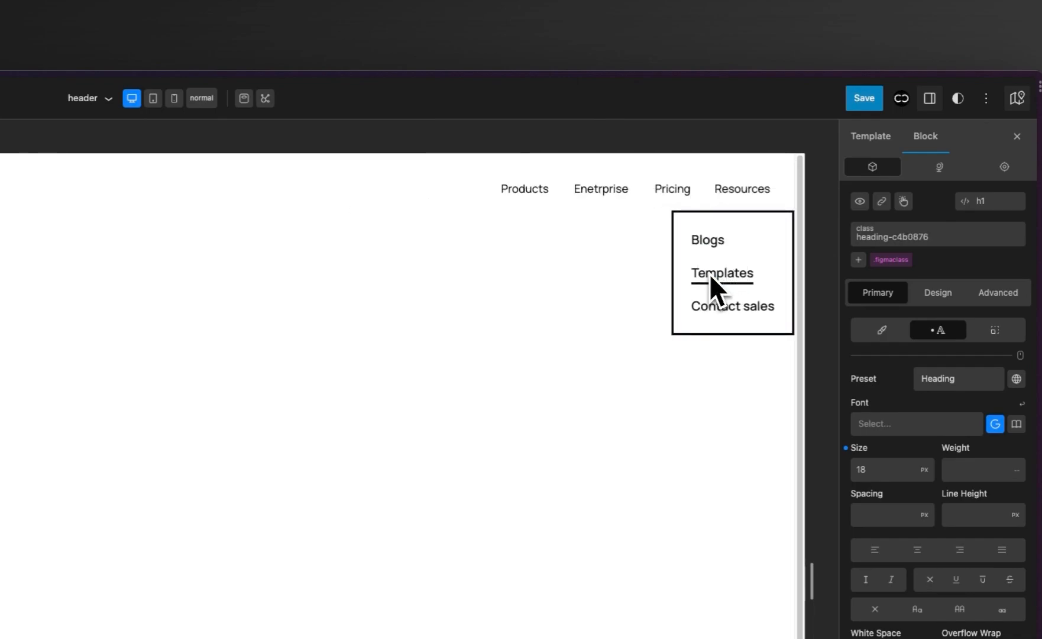
triple_click(710, 305)
type("P")
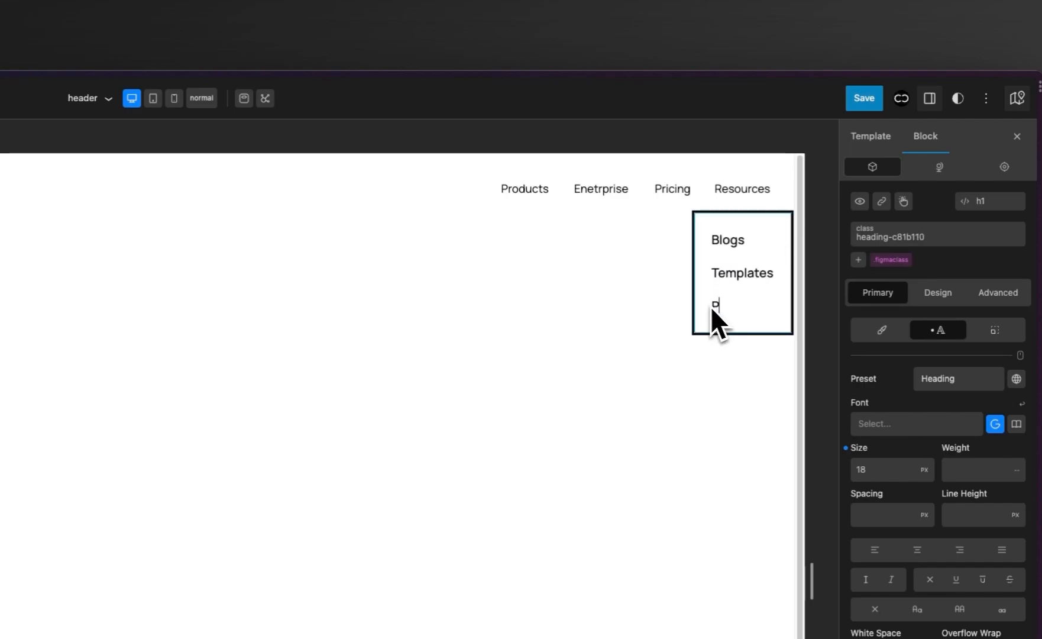
type("lugins &")
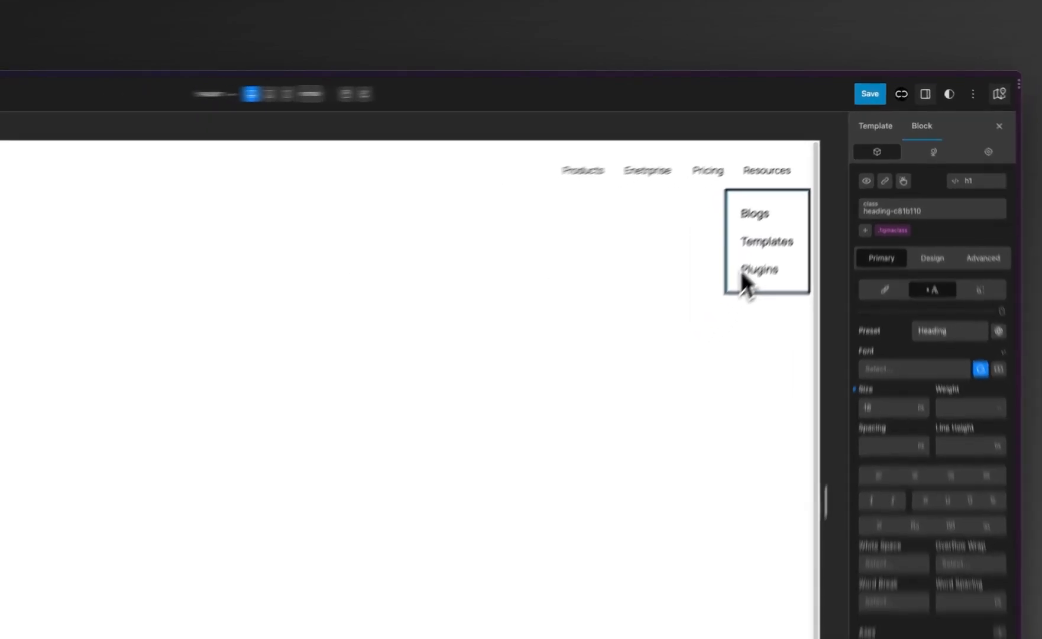
type(" Widgets")
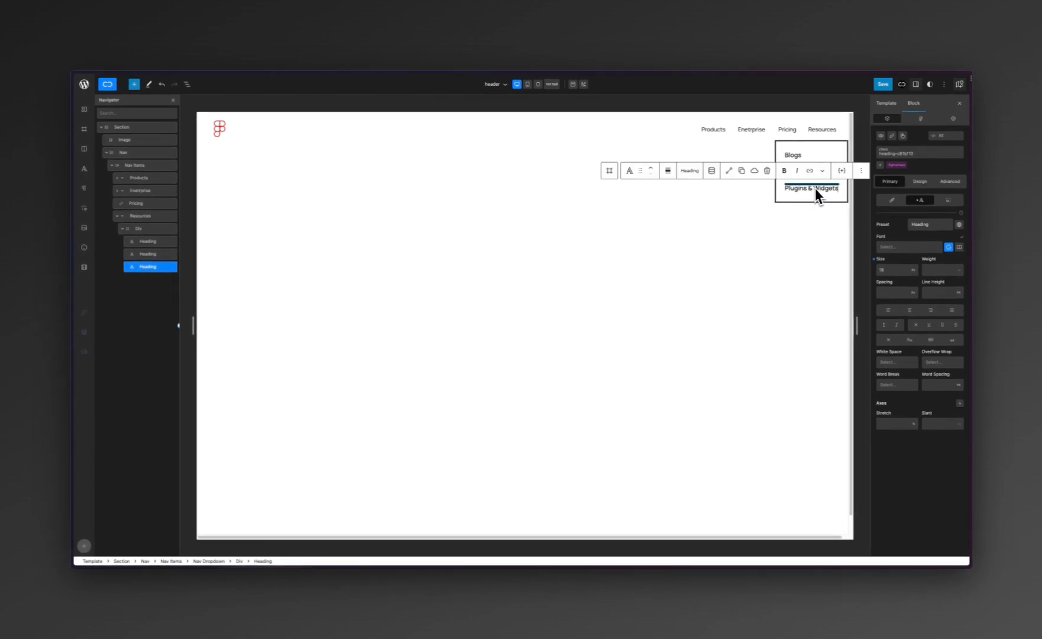
Check the remaining entries of the Resources dropdown on the Figma website and return to the header template editor.
mouse_move(96, 225)
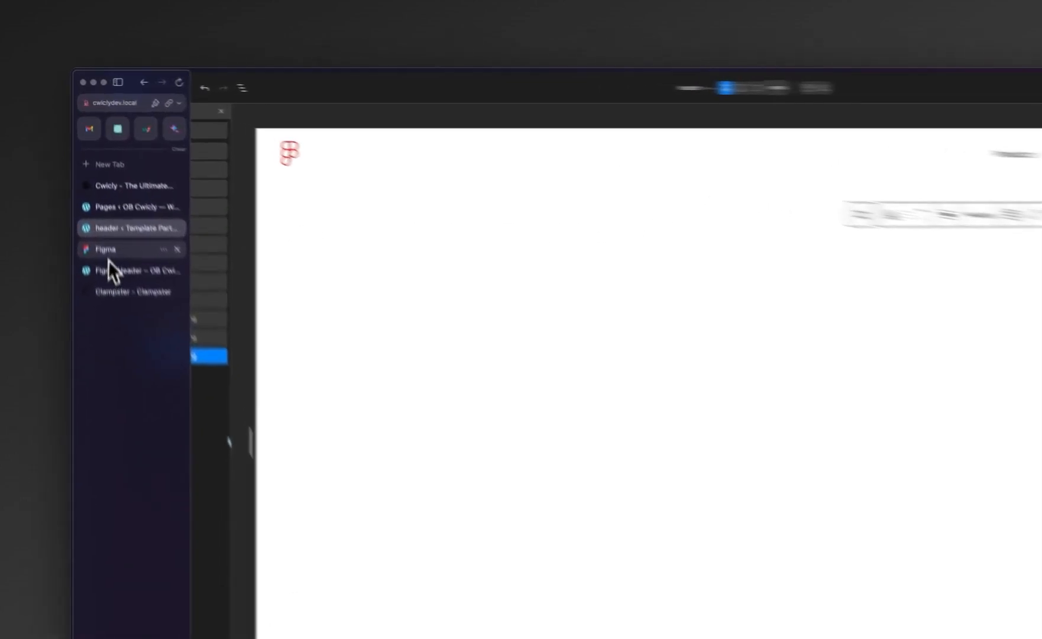
left_click(96, 196)
mouse_move(773, 113)
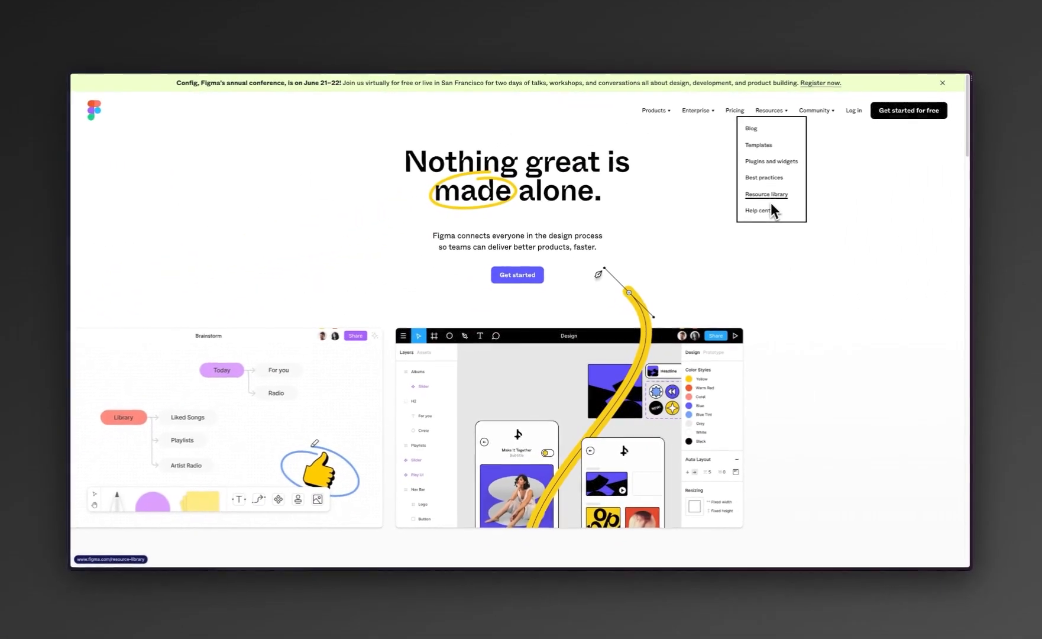
mouse_move(77, 220)
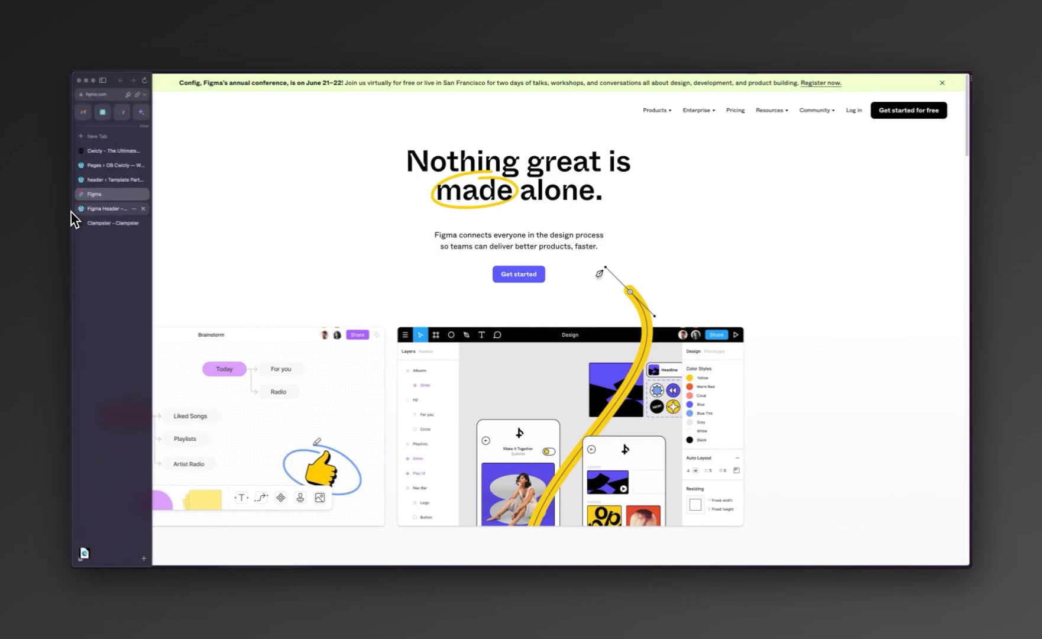
left_click(119, 180)
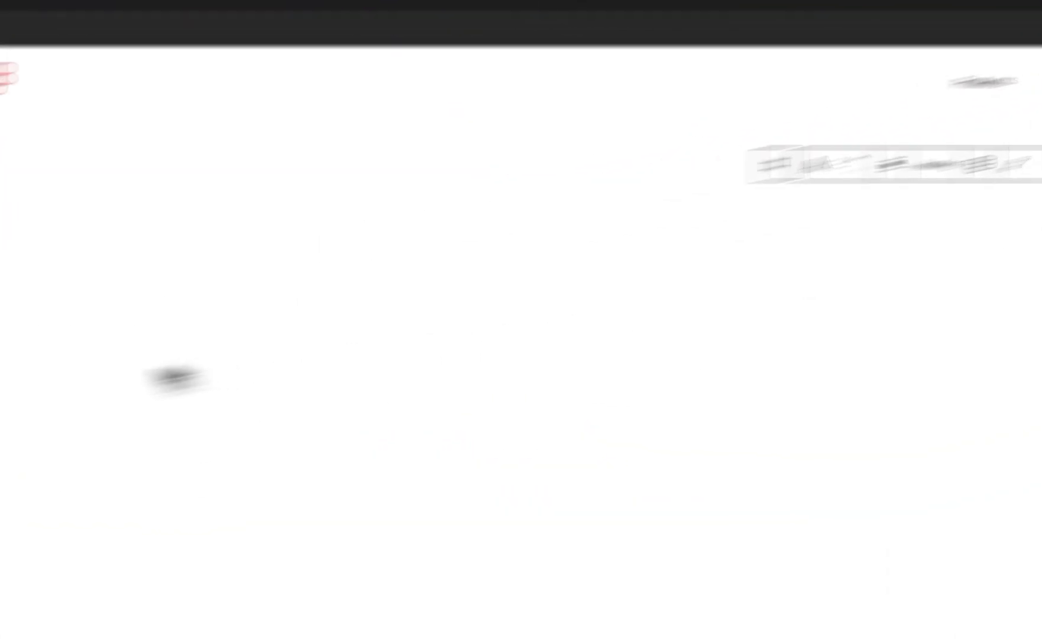
Duplicate the last heading in the Resources dropdown three times.
right_click(195, 289)
left_click(232, 307)
right_click(227, 312)
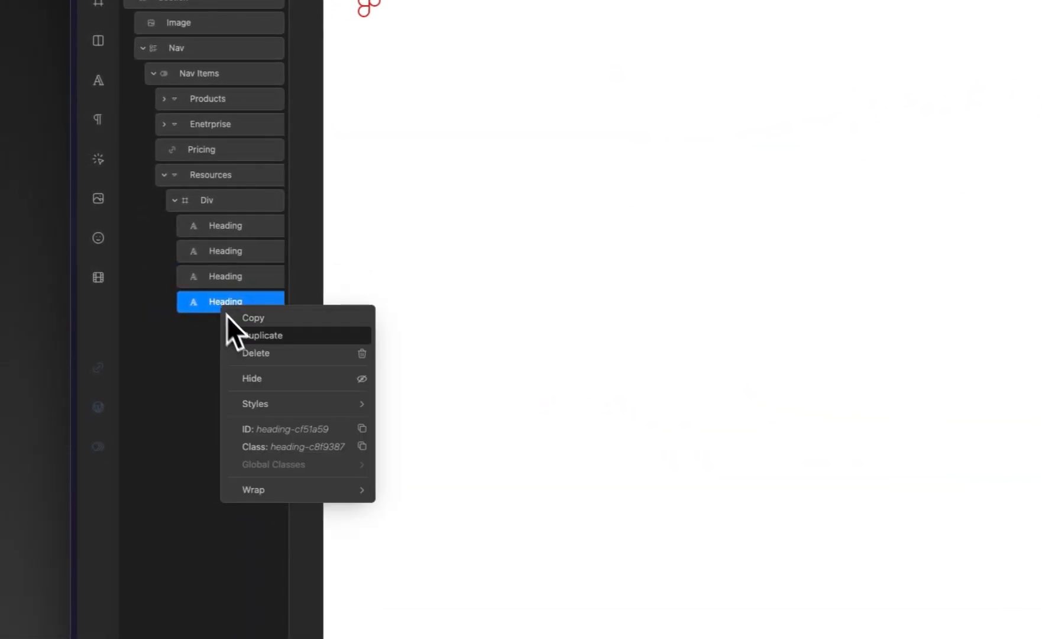
left_click(262, 340)
right_click(227, 327)
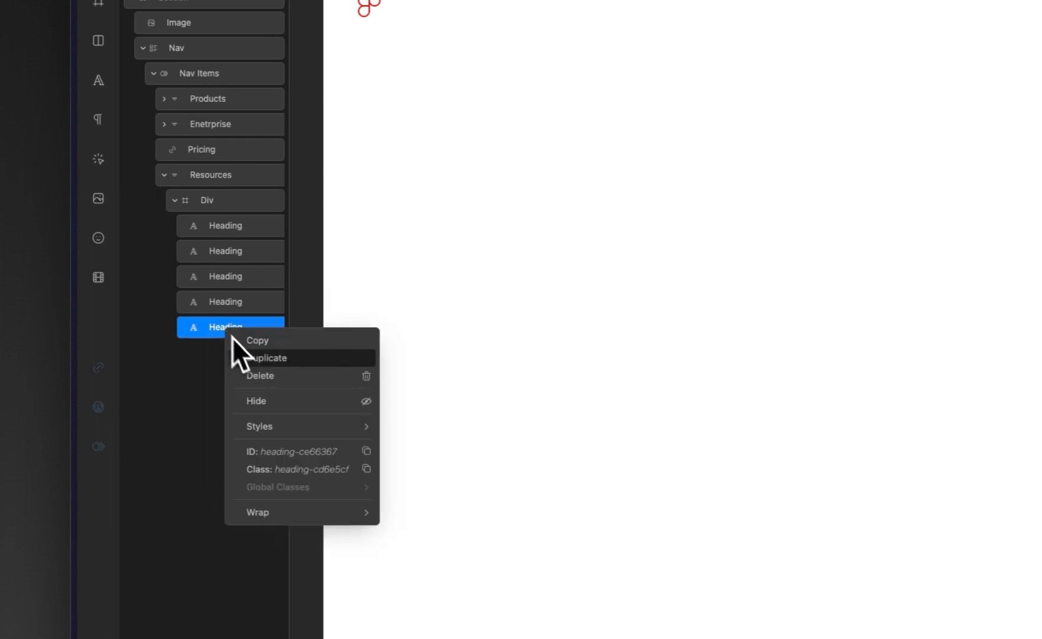
left_click(266, 360)
Replace the texts of the last three headings in the Resources dropdown with "Best Practices", "Resources Library" and "Help Center".
left_click(232, 301)
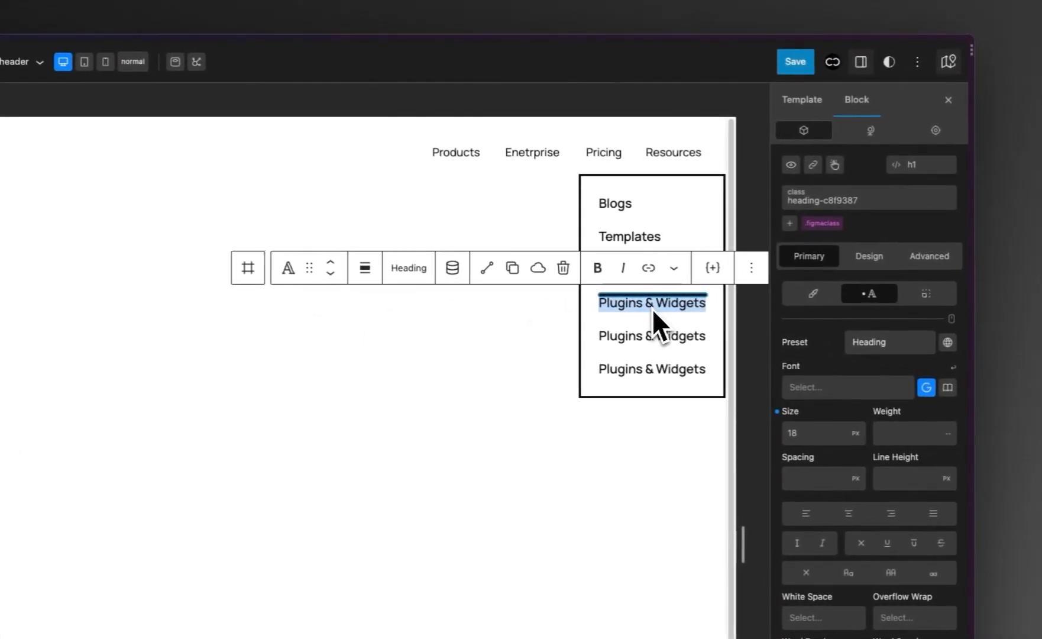
type("Best P")
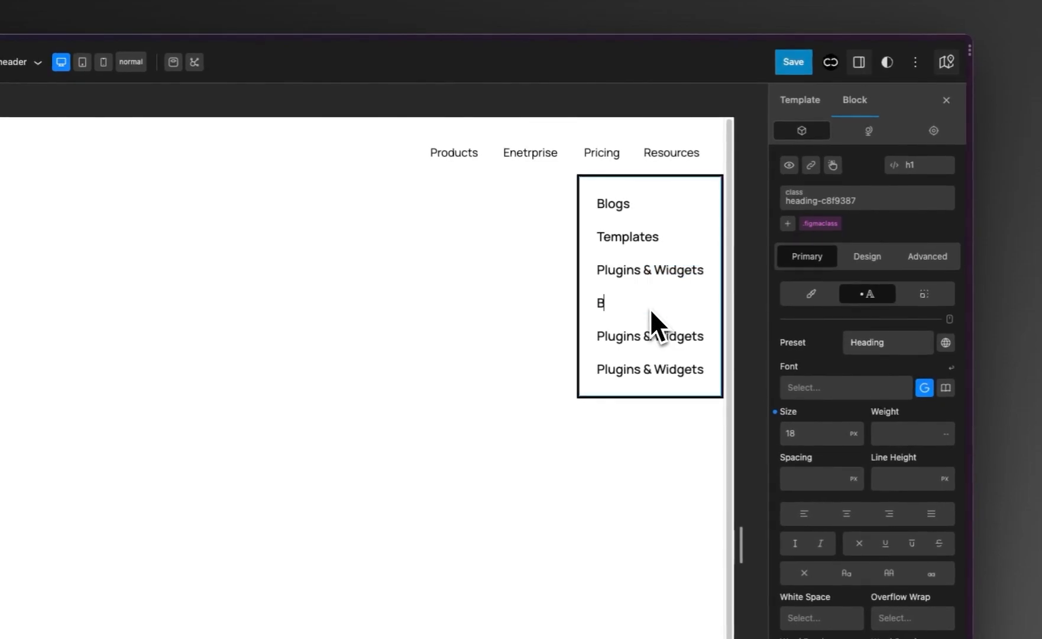
type("rac")
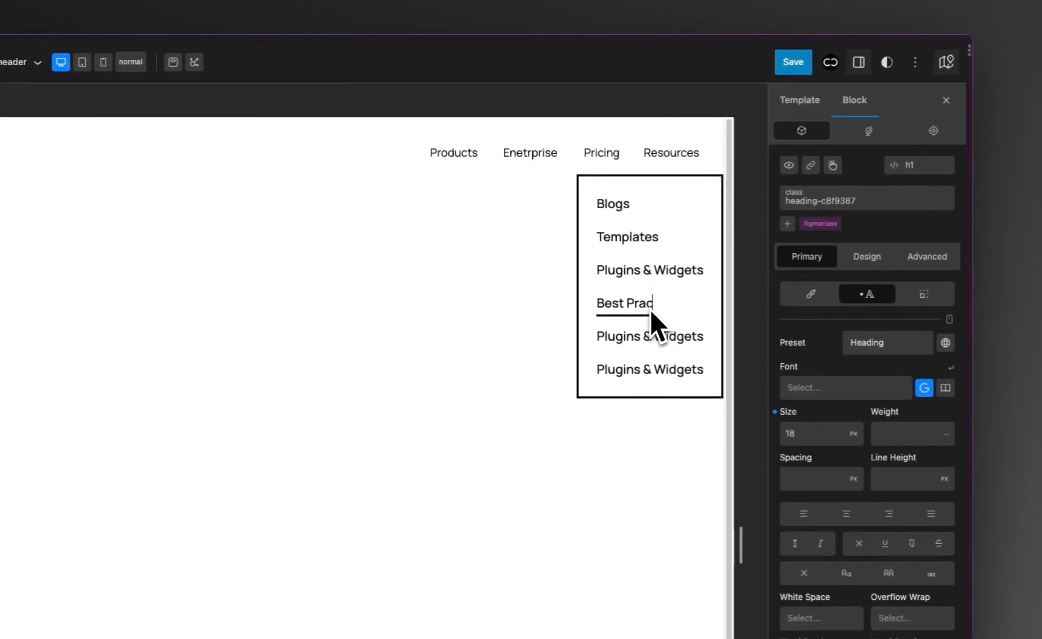
type("tices")
left_click(626, 333)
double_click(623, 336)
type("Resc")
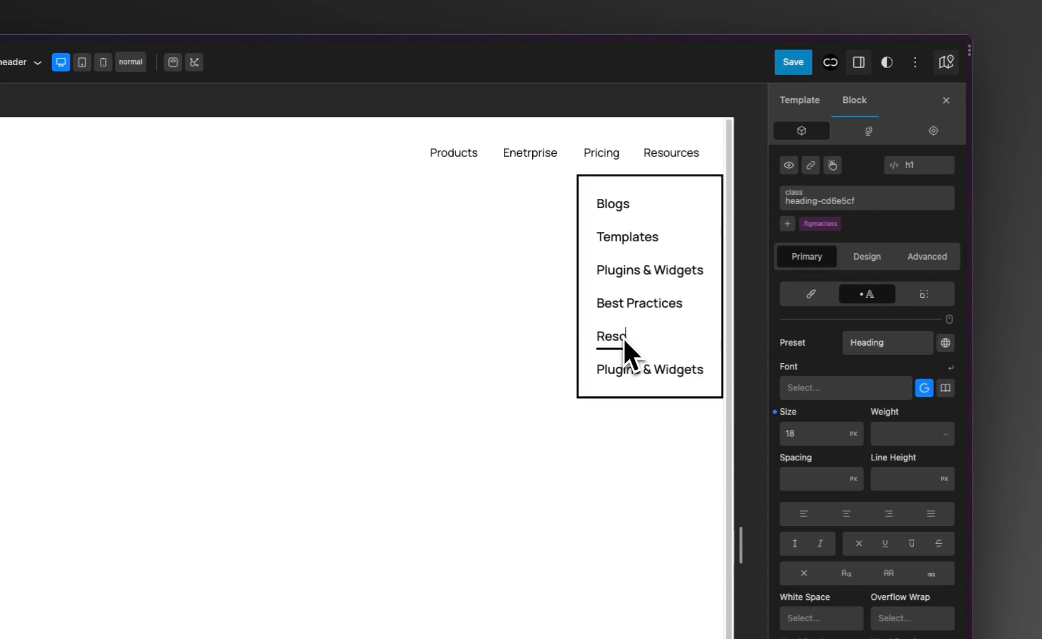
type("urces Li")
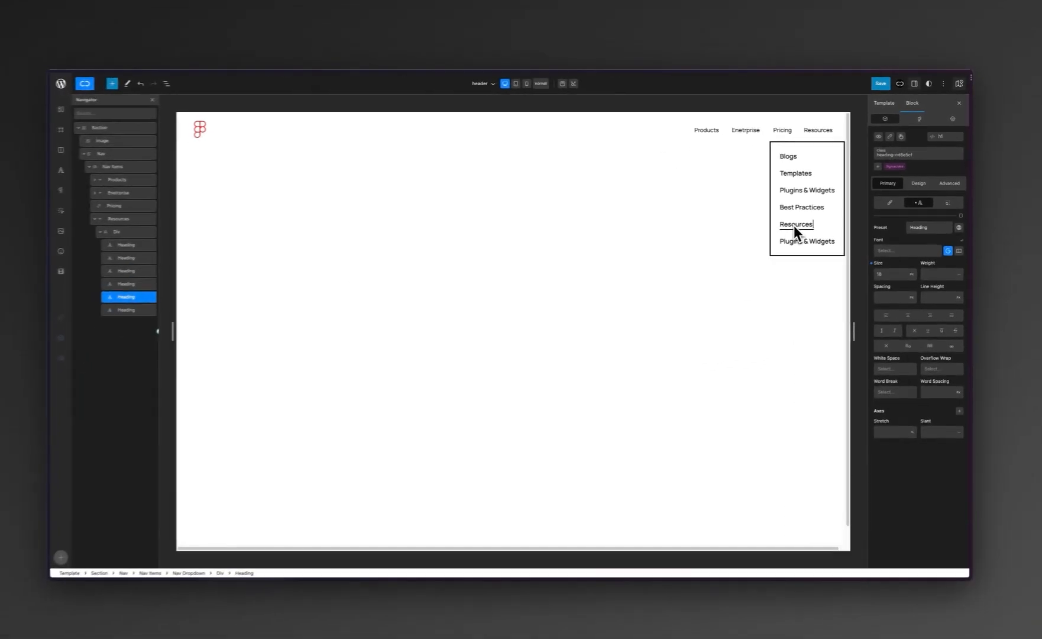
type("brary")
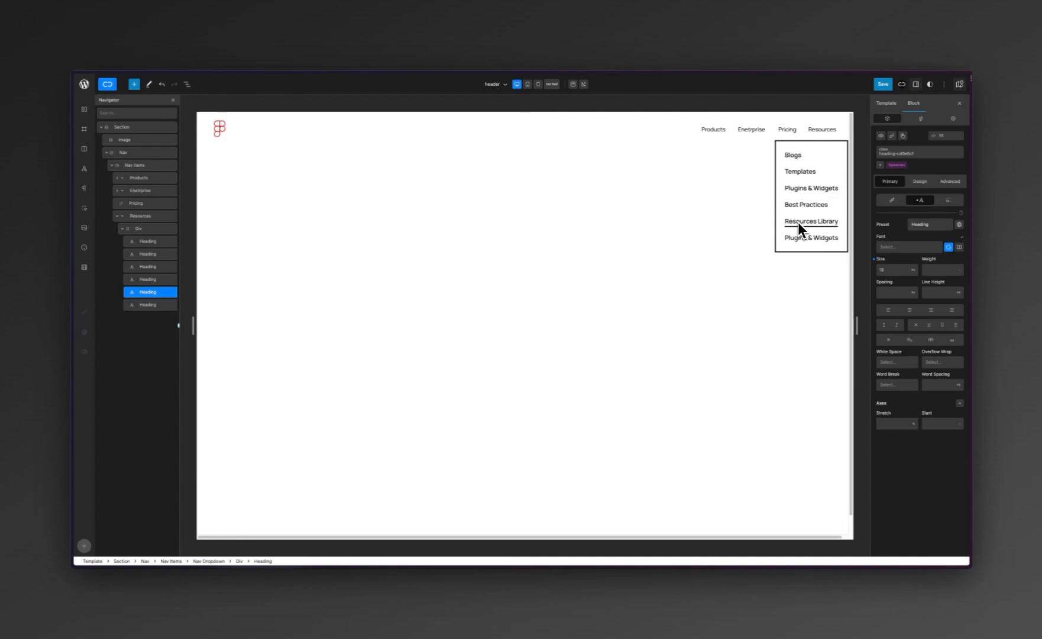
type("He")
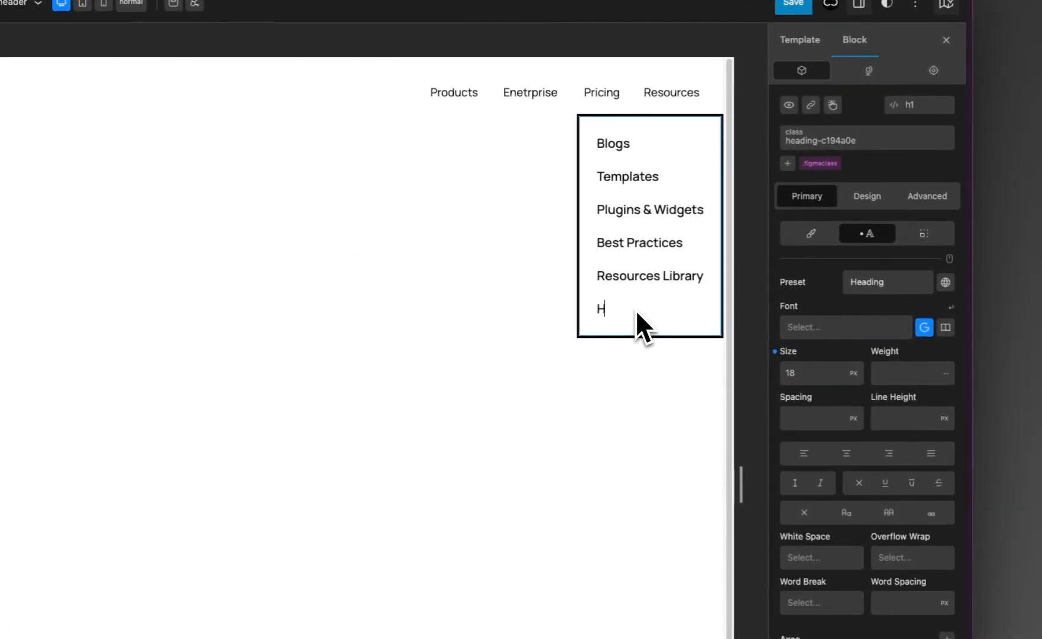
type("lp Cen")
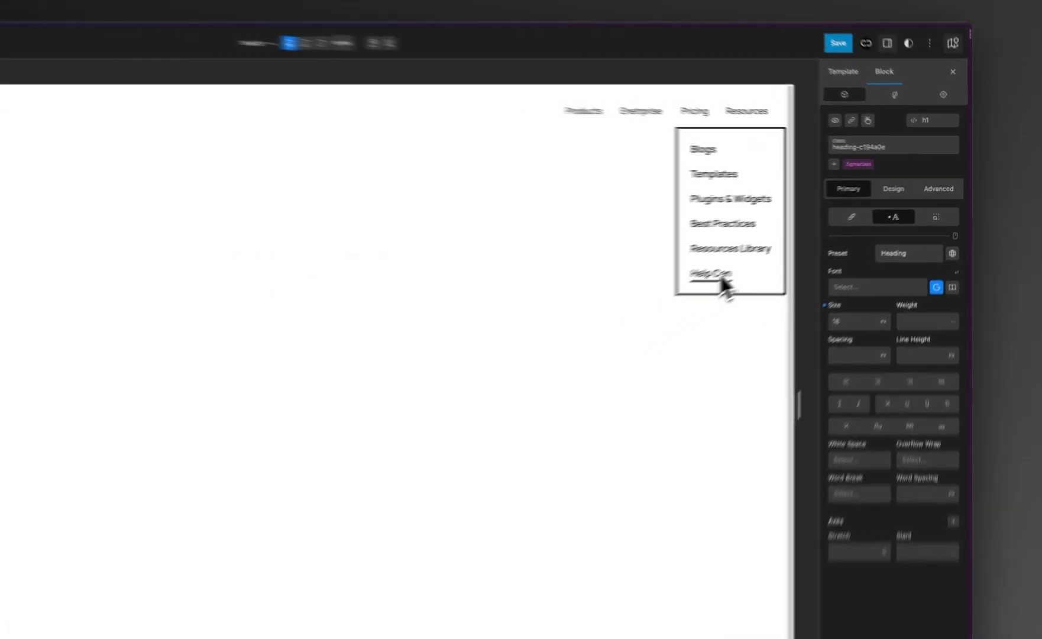
type("ter")
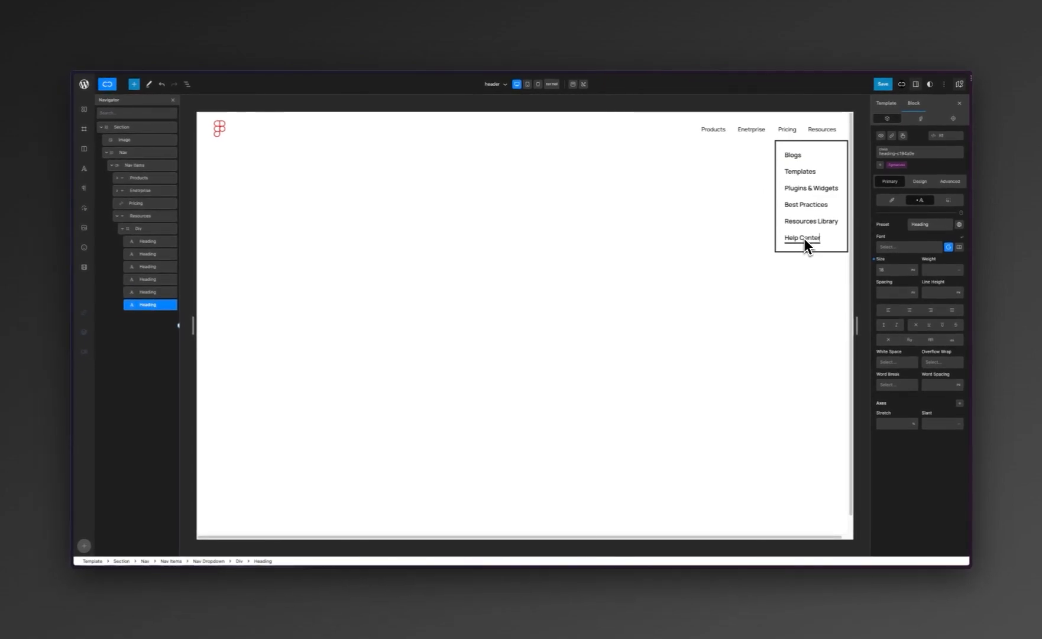
Look at the Figma website, return to the header template editor and check the global class of each Resources dropdown heading.
mouse_move(69, 225)
left_click(84, 194)
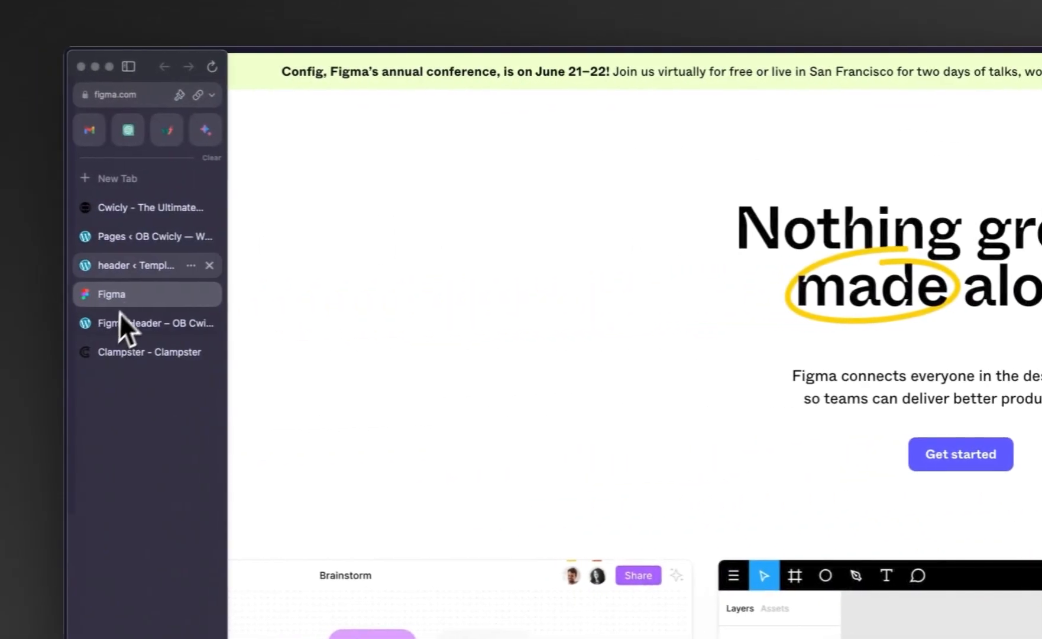
left_click(118, 322)
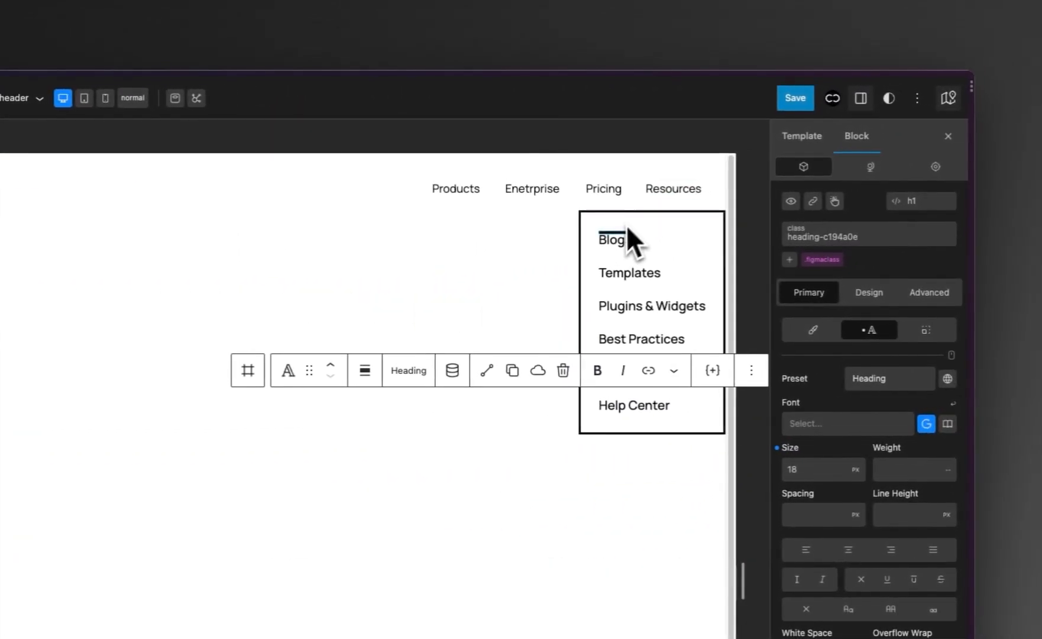
left_click(615, 241)
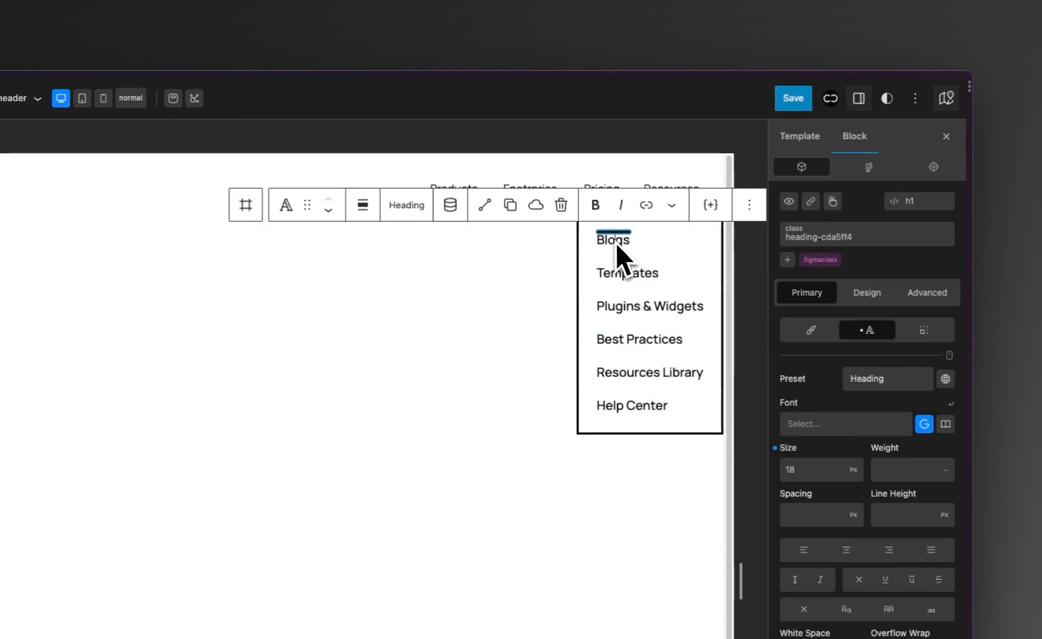
left_click(656, 276)
left_click(662, 308)
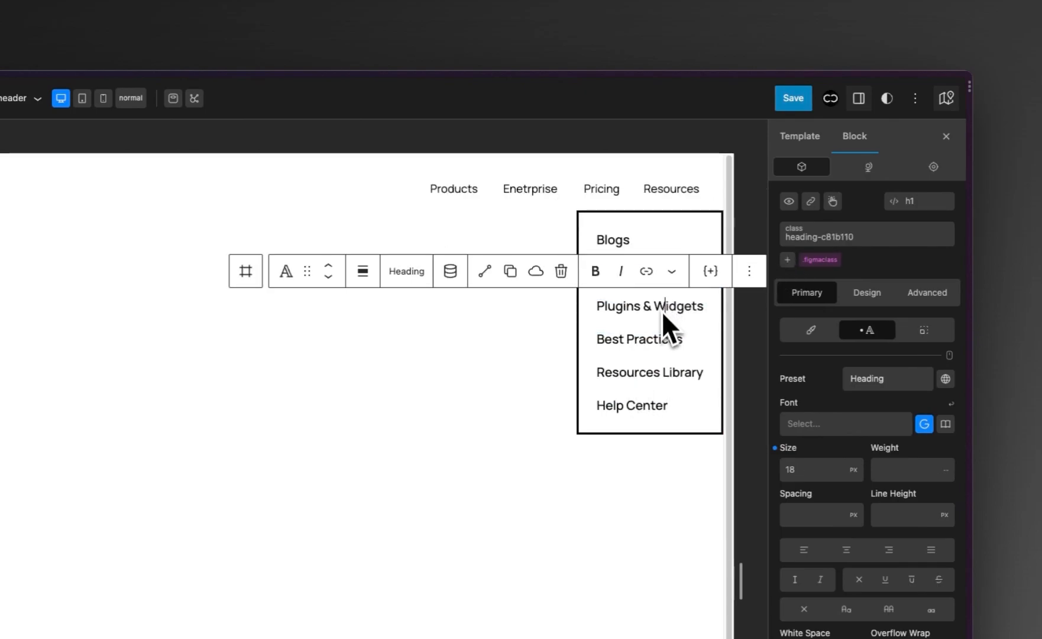
left_click(660, 337)
left_click(654, 369)
left_click(643, 407)
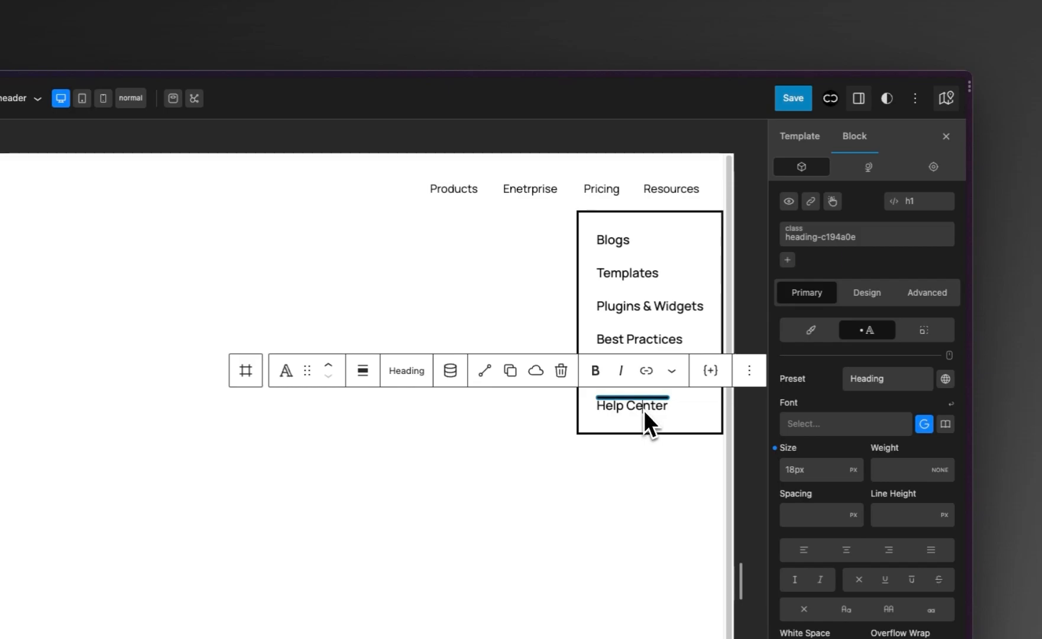
Save the changes to the header template part.
left_click(795, 97)
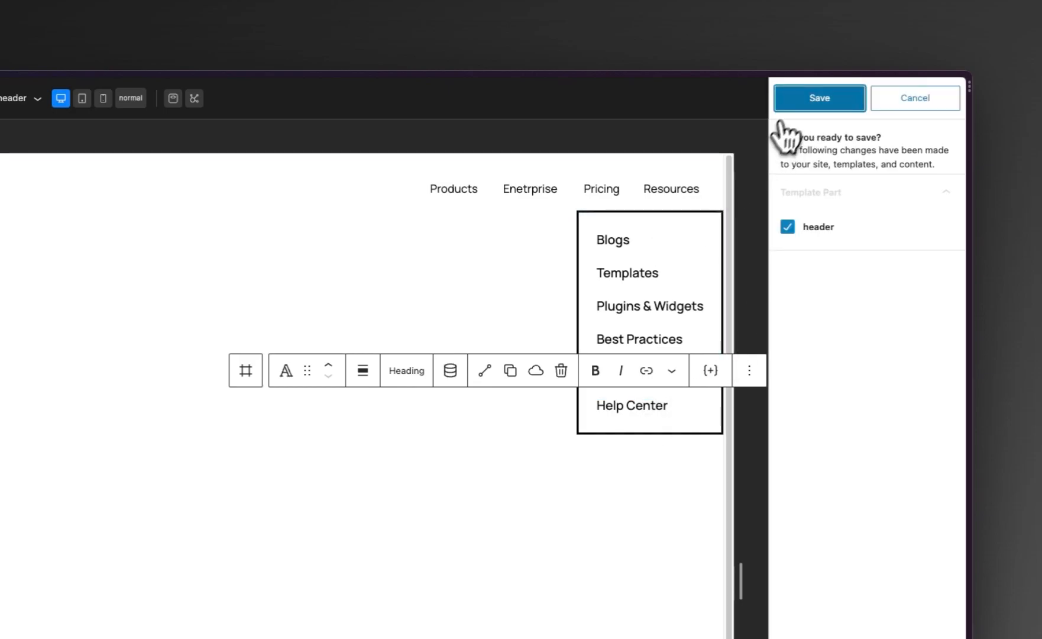
left_click(800, 105)
left_click(601, 193)
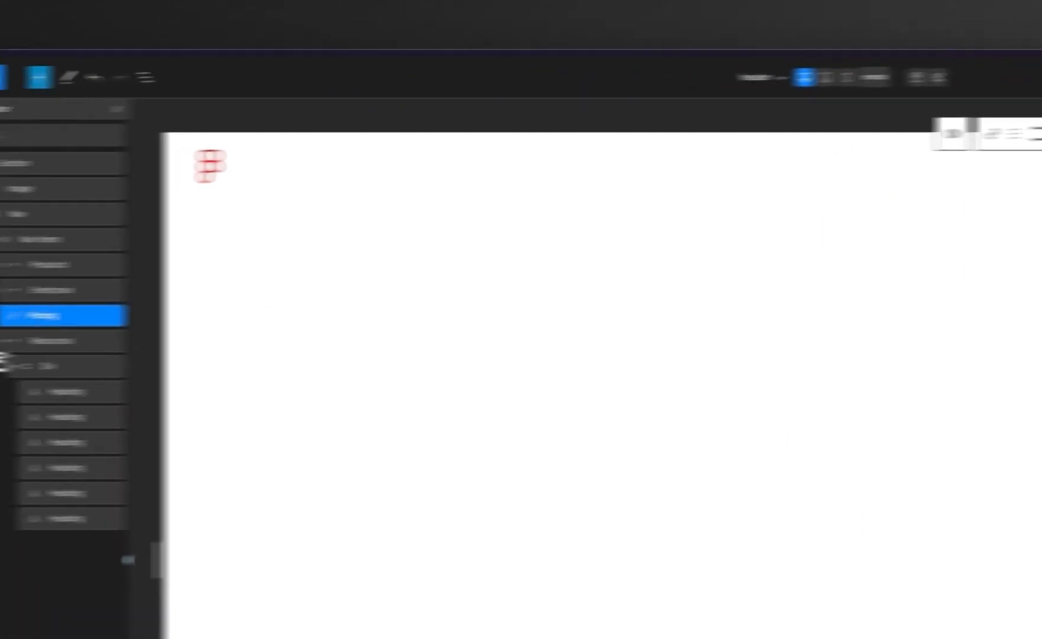
Reload the Figma Header page on the live site and examine the navigation dropdowns, including Products, Enterprise and Resources.
mouse_move(81, 320)
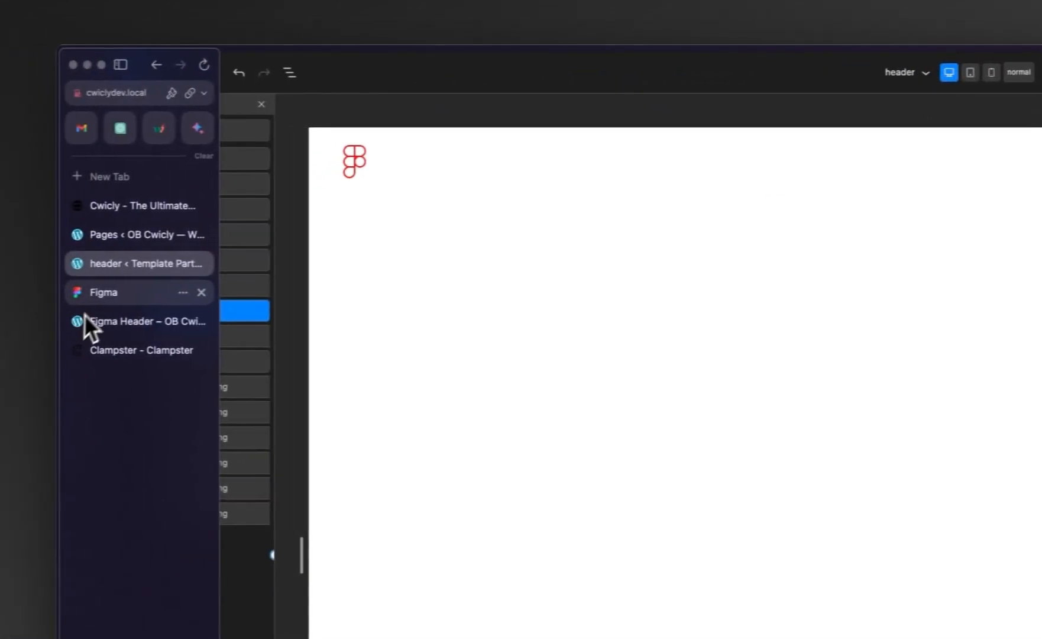
left_click(97, 294)
right_click(383, 287)
left_click(449, 331)
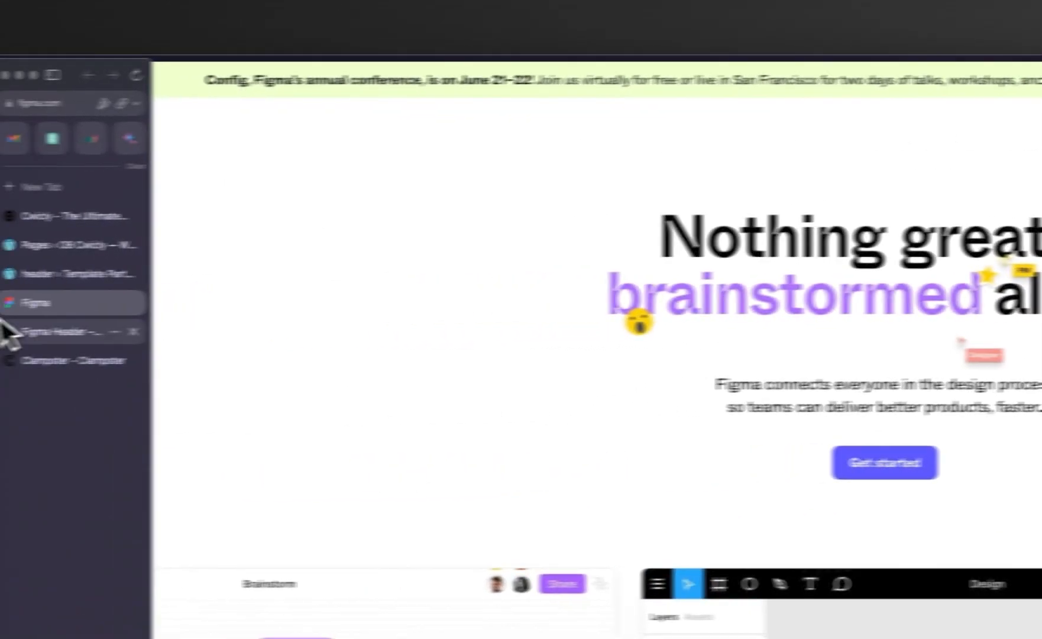
left_click(12, 331)
right_click(801, 193)
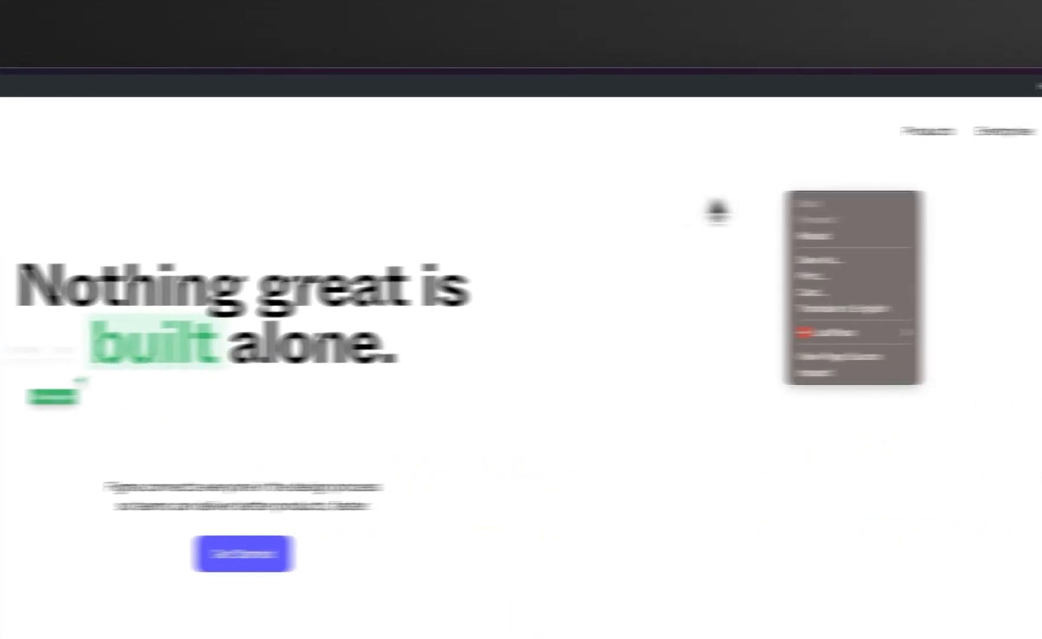
left_click(653, 238)
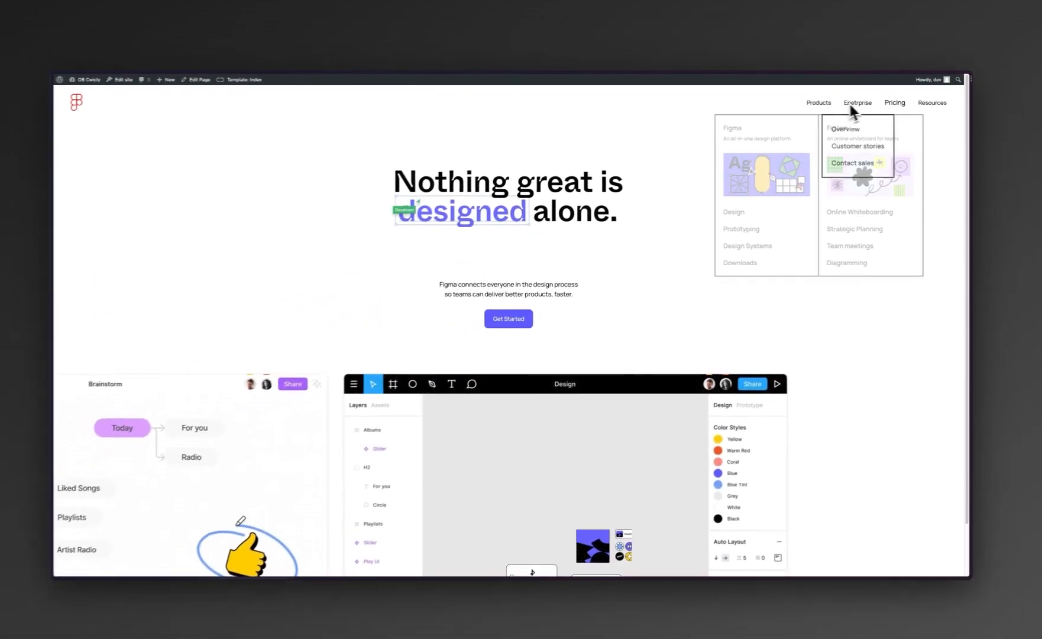
mouse_move(681, 138)
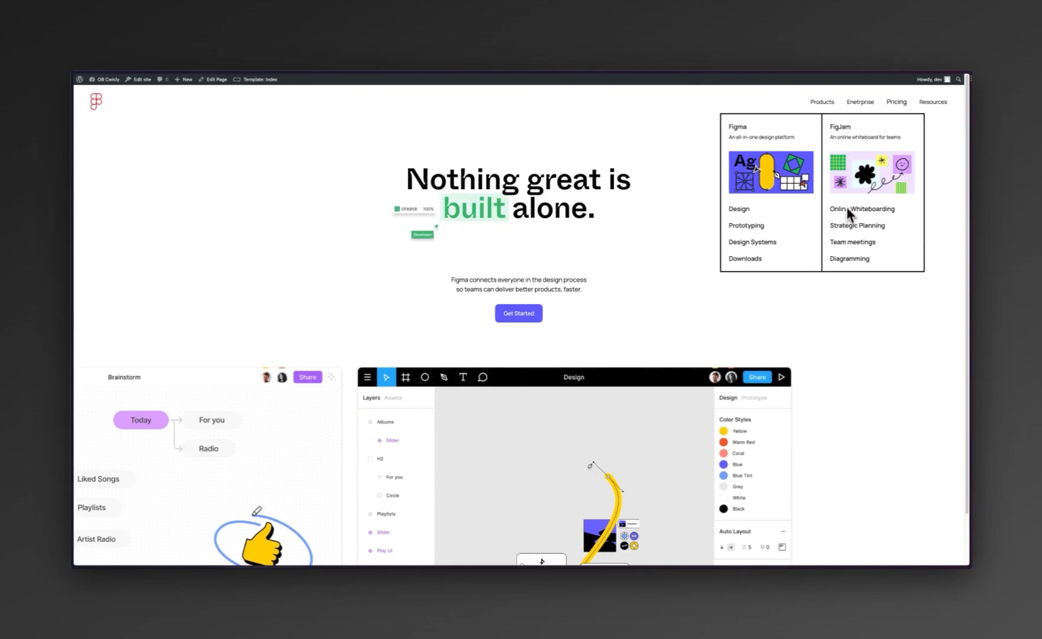
mouse_move(921, 107)
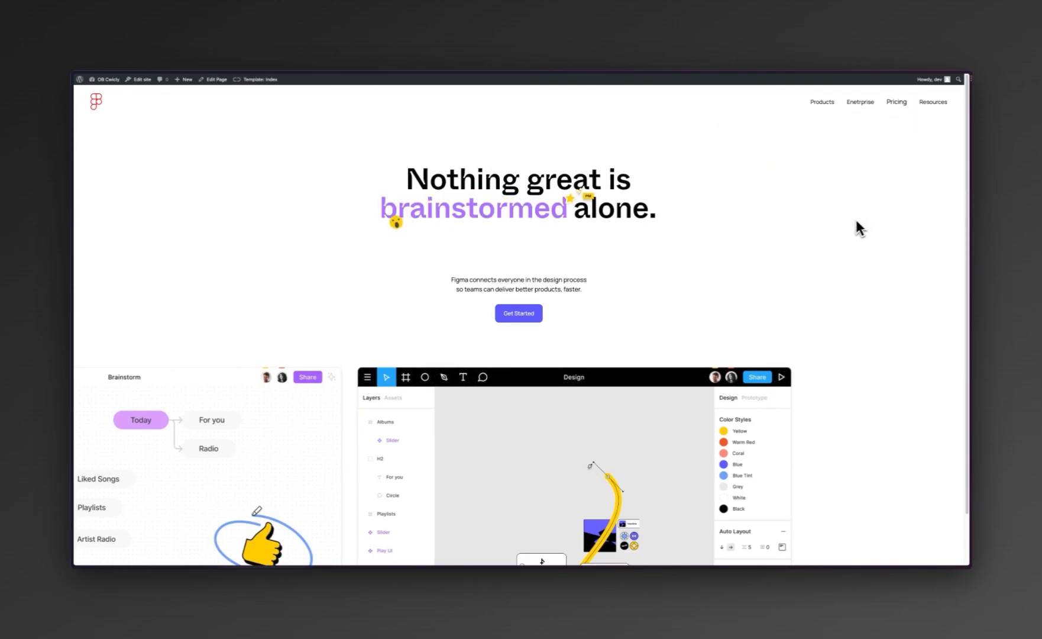
Examine the layout of the Community dropdown on the Figma website and return to the header template editor.
mouse_move(76, 254)
left_click(119, 197)
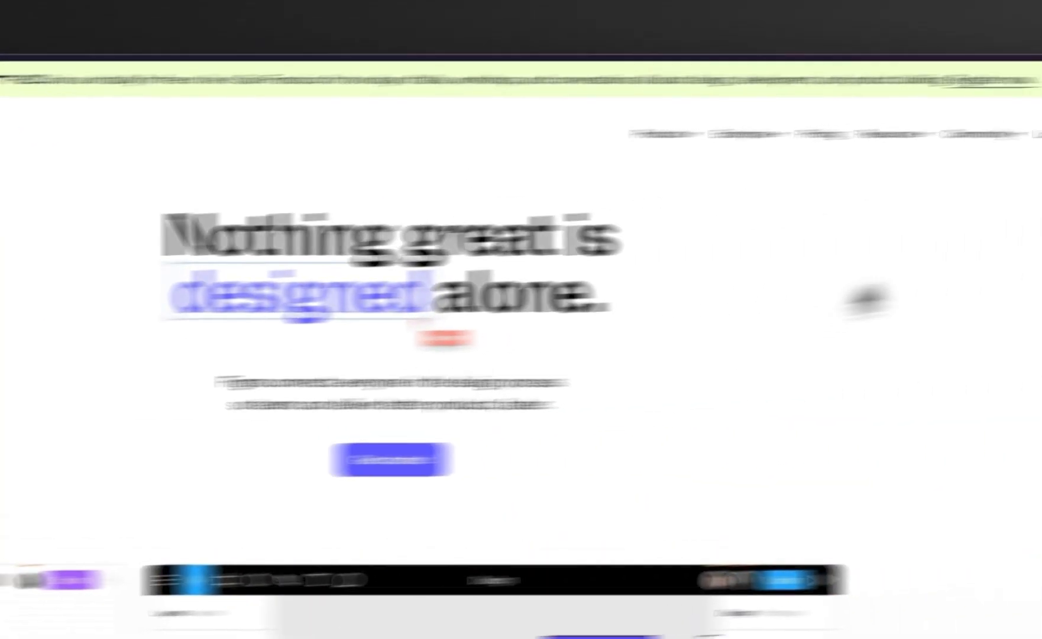
mouse_move(707, 157)
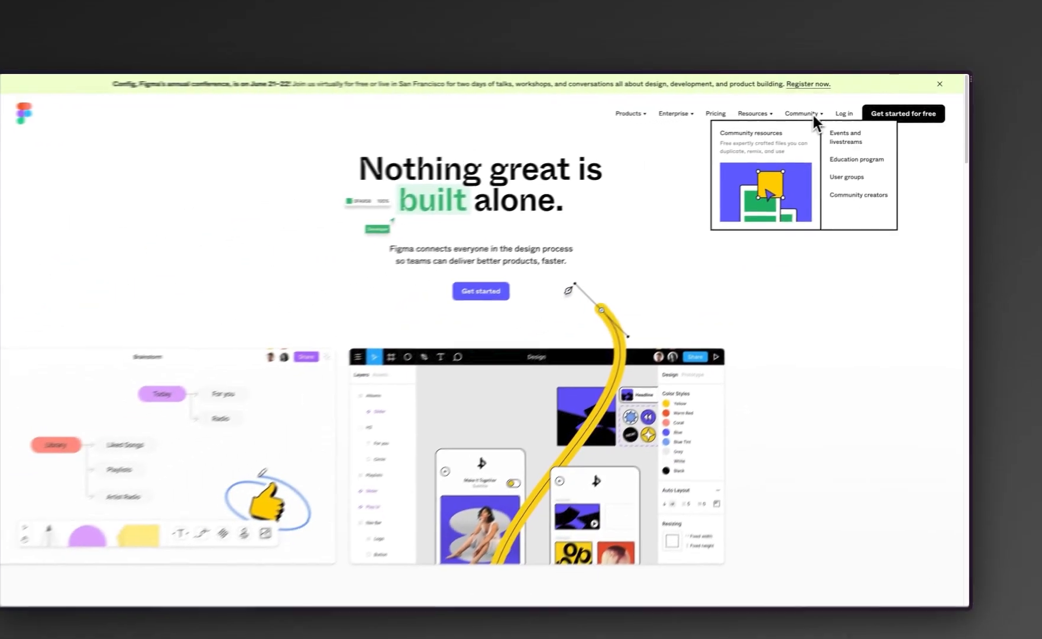
mouse_move(631, 116)
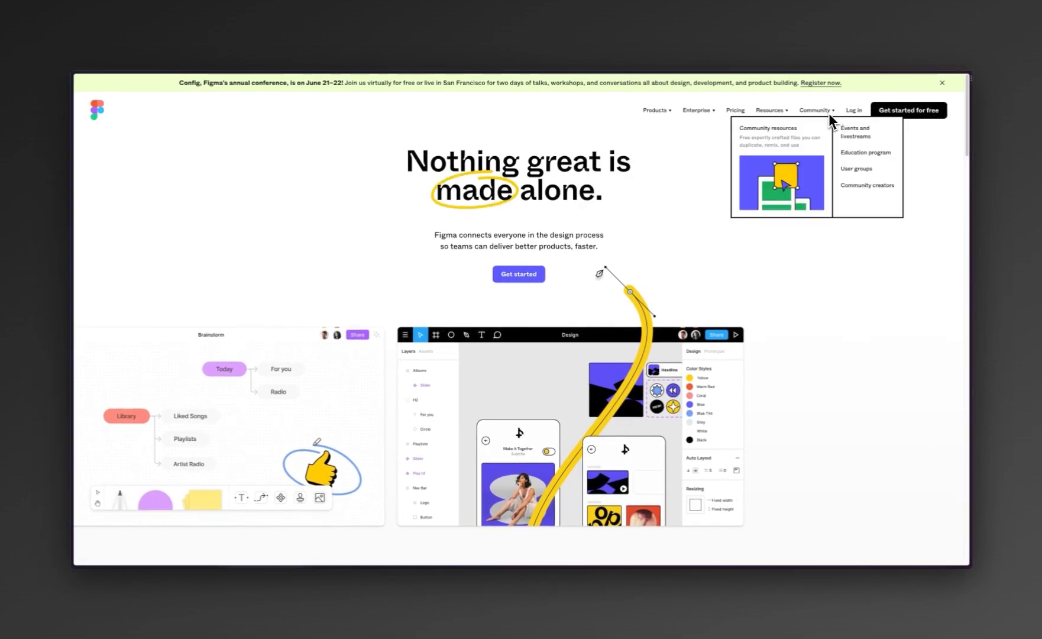
mouse_move(76, 238)
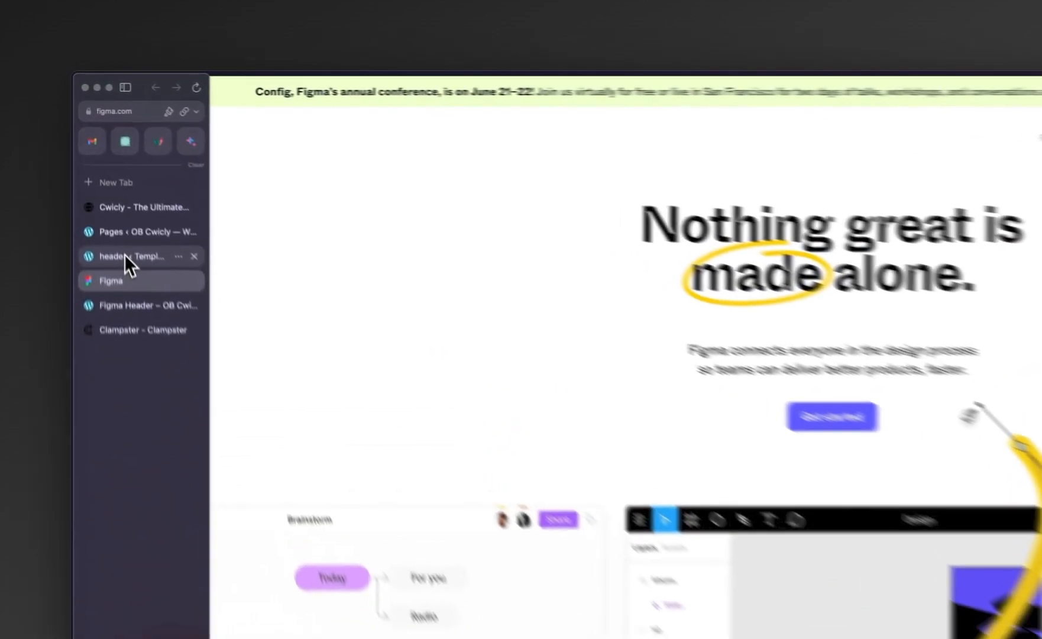
left_click(103, 178)
Duplicate the Products dropdown in Nav Items and move the copy below Resources.
left_click(687, 195)
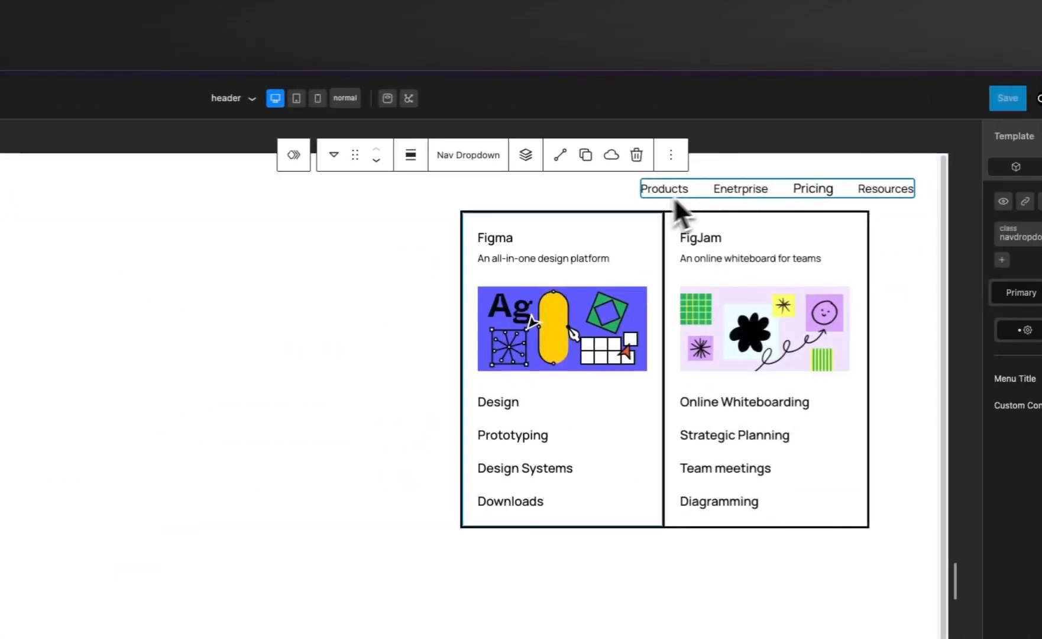
left_click(149, 330)
right_click(214, 254)
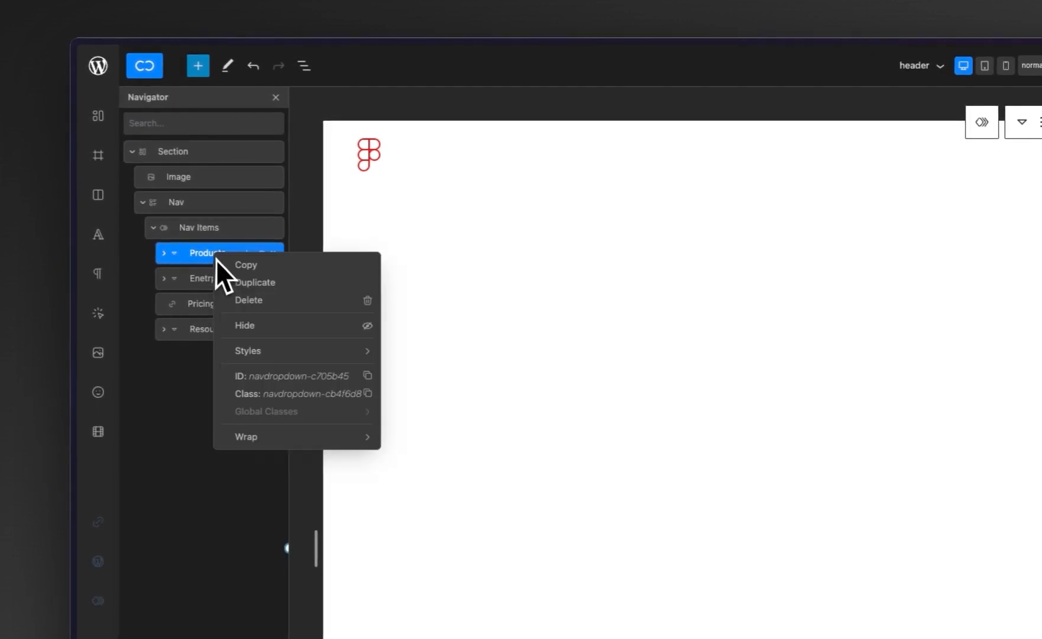
left_click(260, 283)
left_click(164, 278)
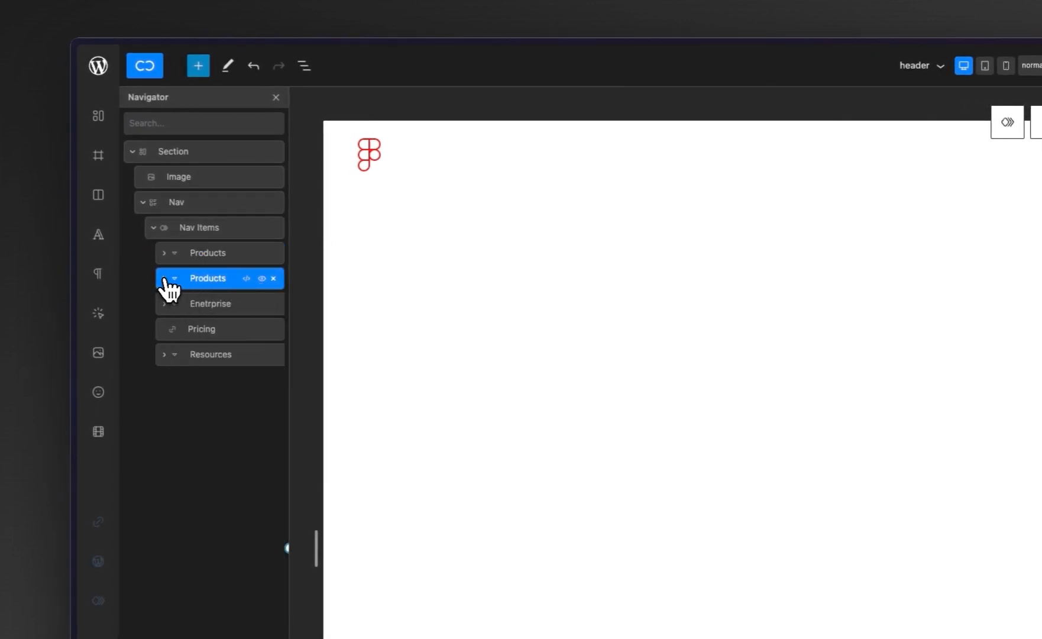
left_click_drag(207, 315, 205, 404)
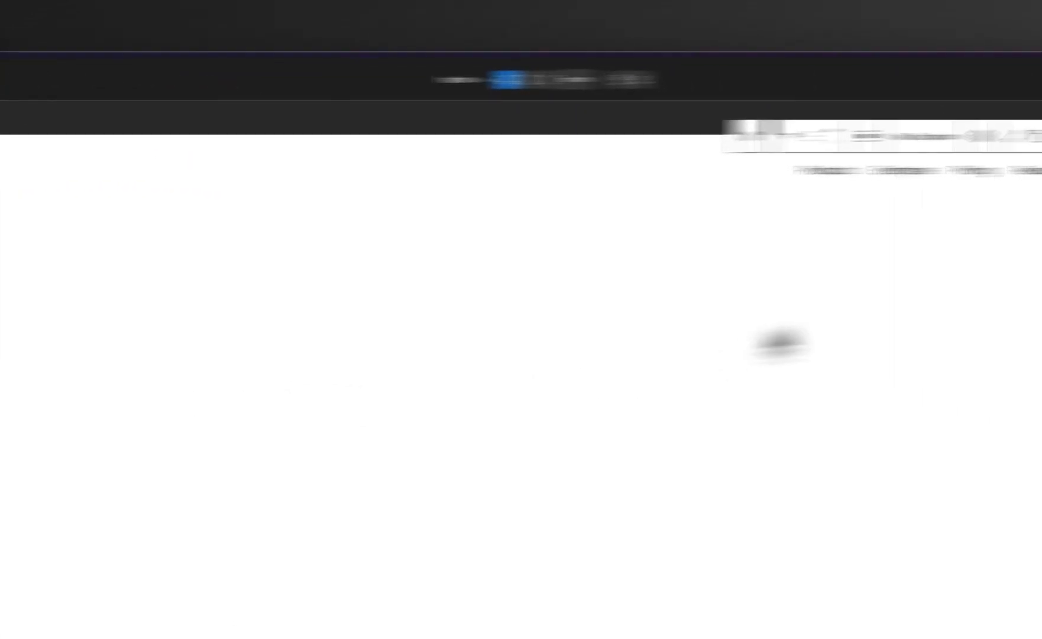
Delete the div with the Design, Prototyping, Design Systems and Downloads links from the first column of the duplicated Products dropdown.
left_click(733, 180)
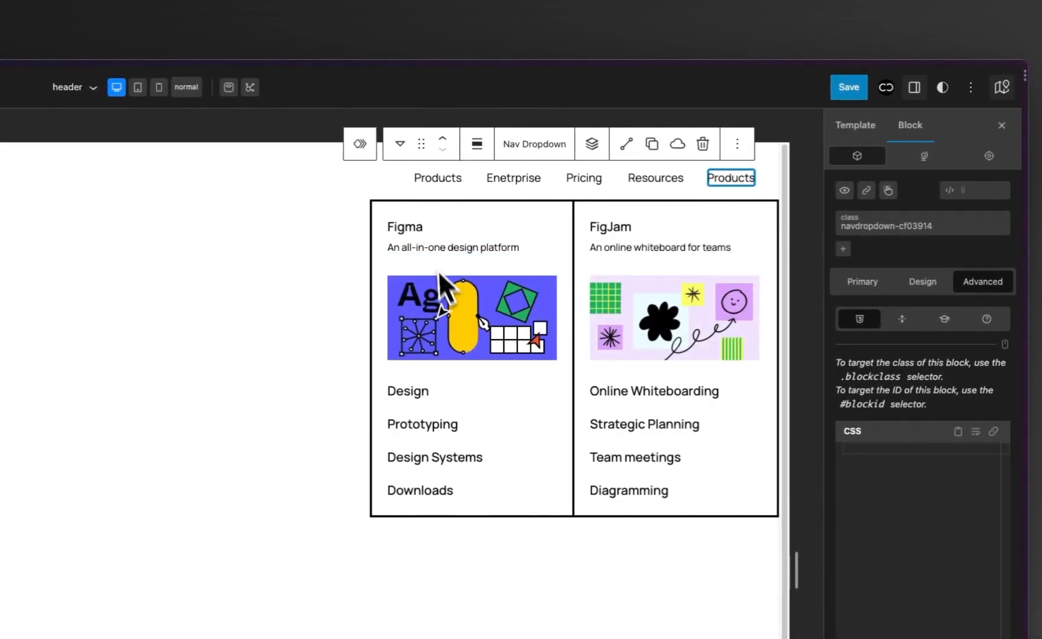
left_click(478, 403)
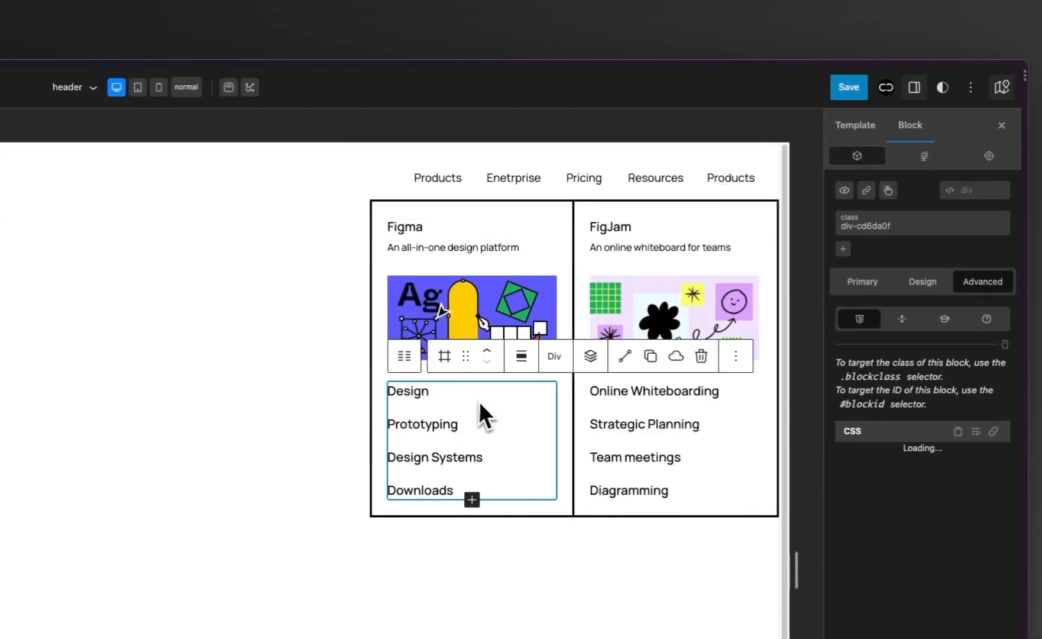
left_click(701, 355)
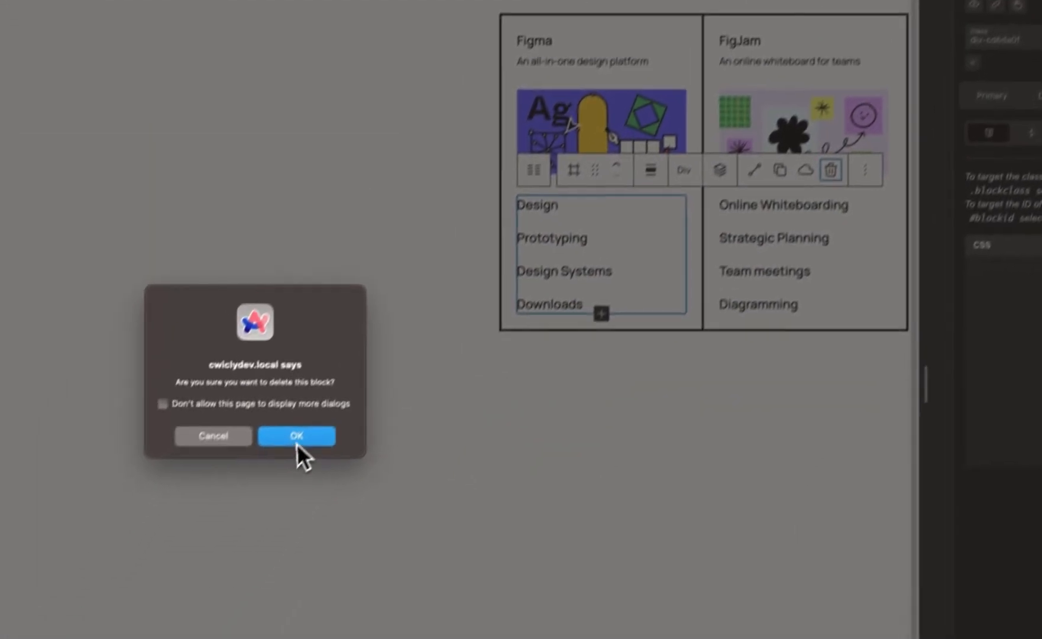
left_click(297, 436)
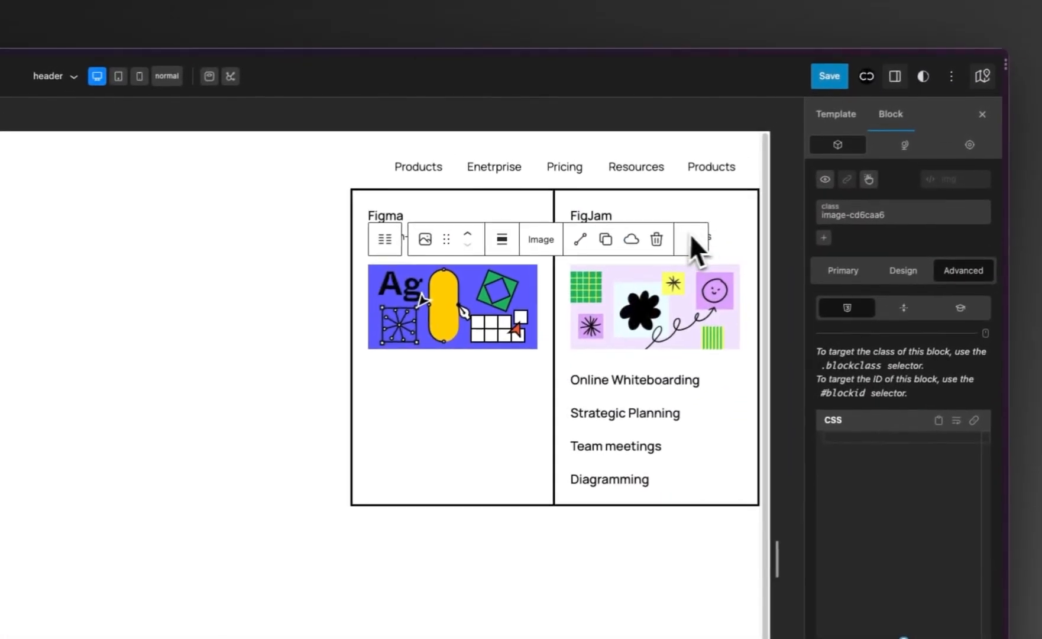
Delete the FigJam heading and description div and the illustration from the second column of the duplicated Products dropdown.
left_click(693, 234)
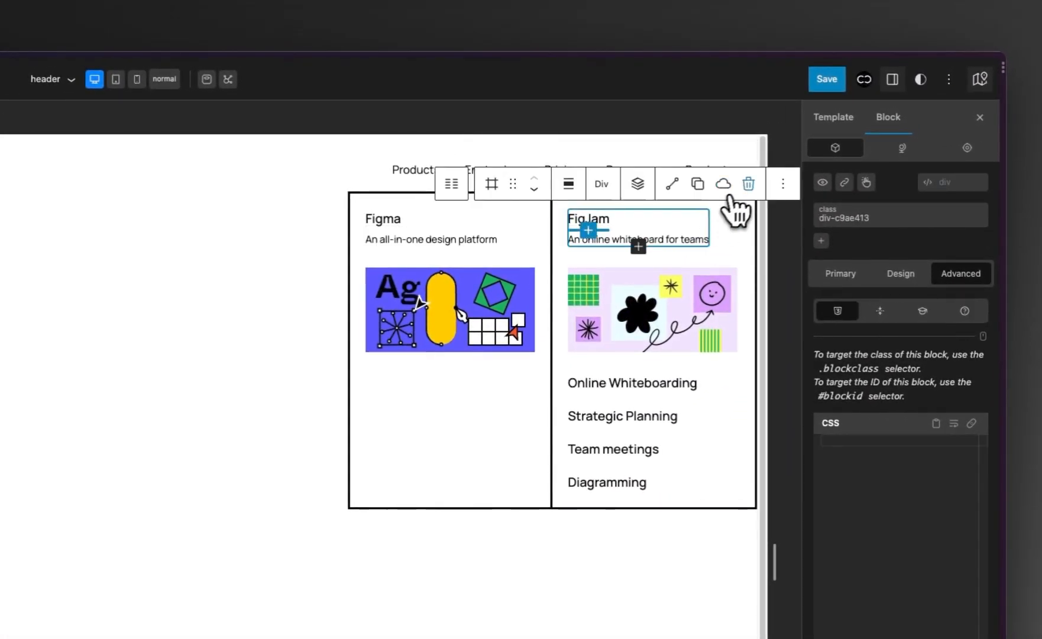
left_click(748, 184)
left_click(146, 614)
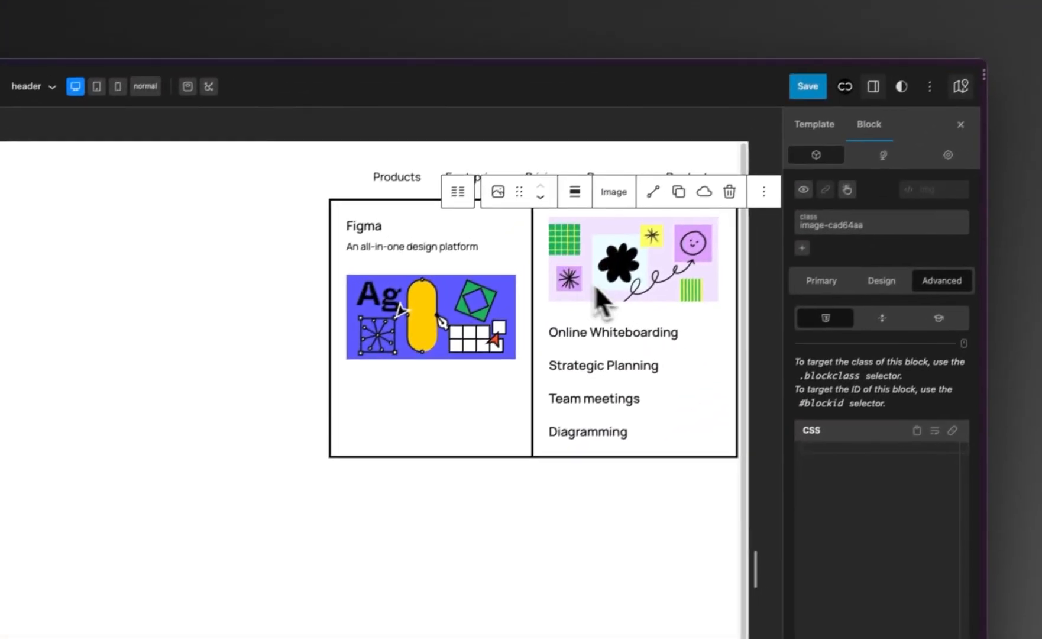
left_click(729, 191)
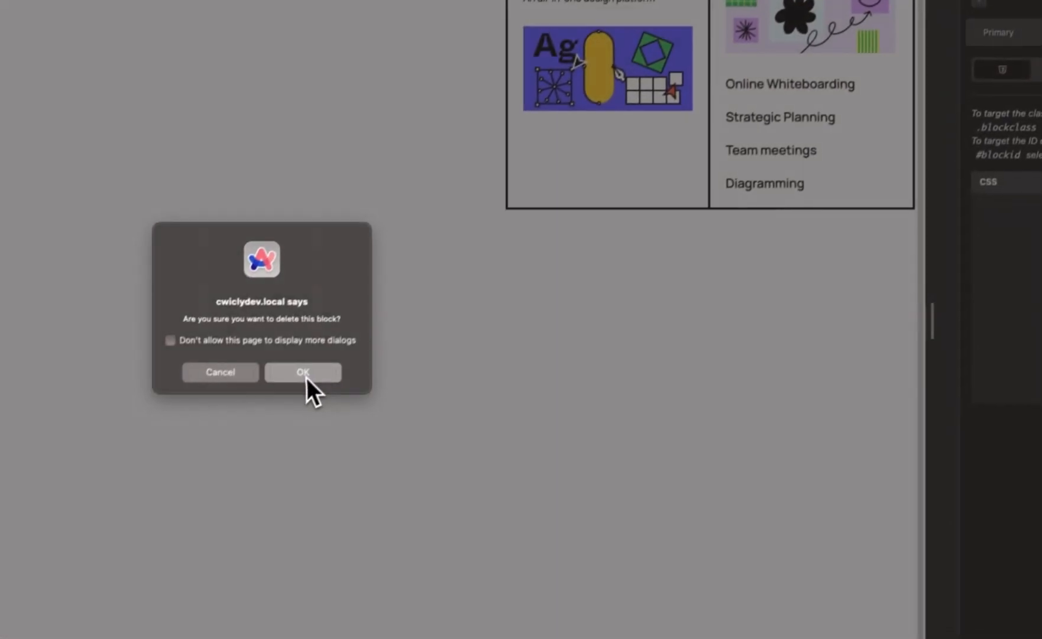
left_click(305, 376)
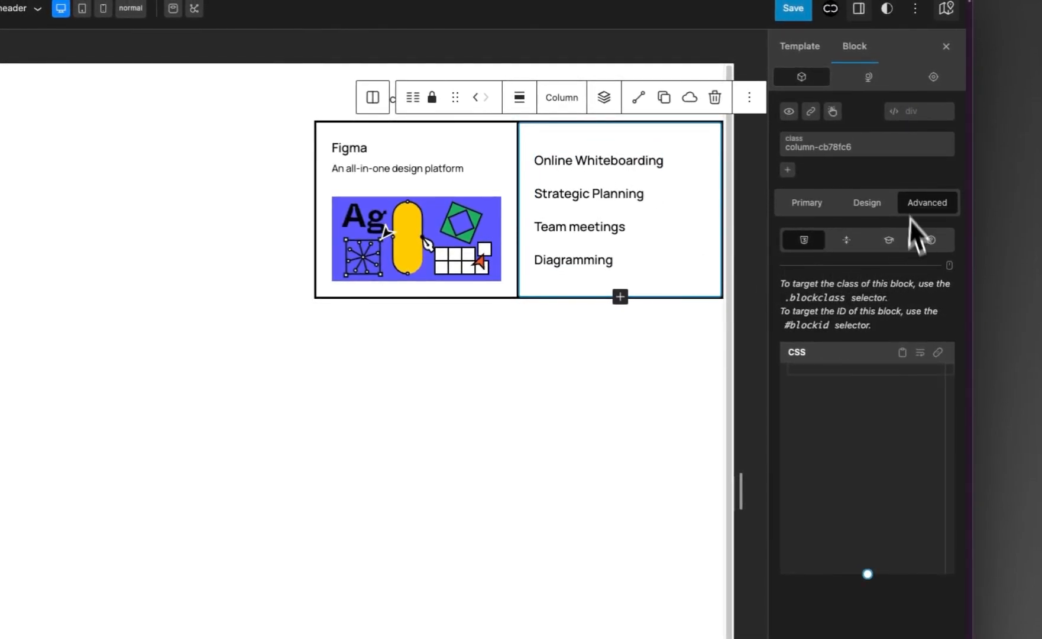
Justify the second column's flex content to the start in its design layout settings.
left_click(877, 204)
left_click(868, 241)
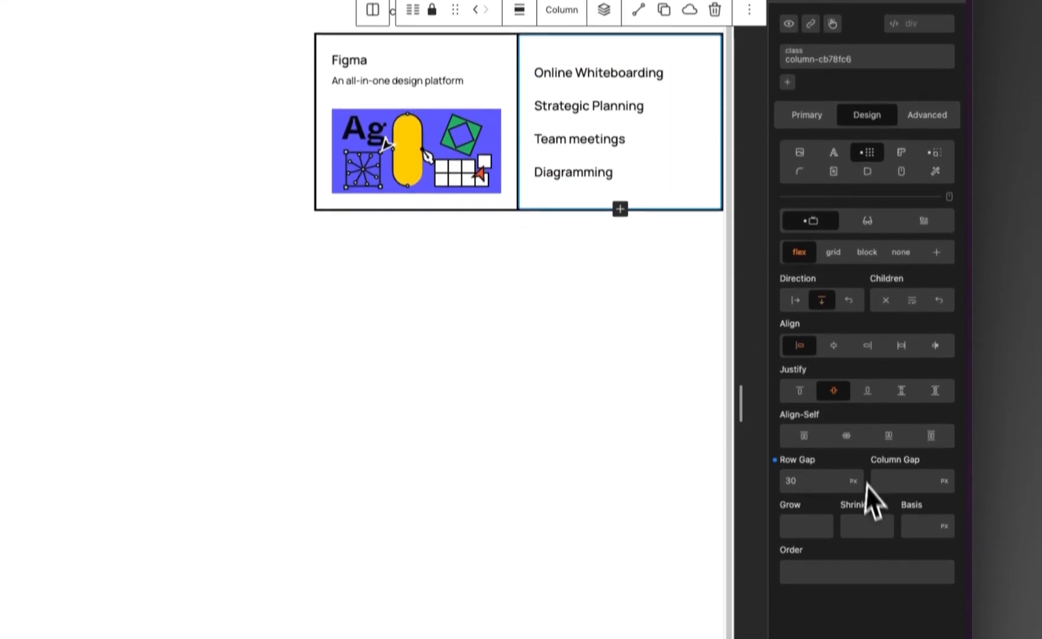
left_click(799, 368)
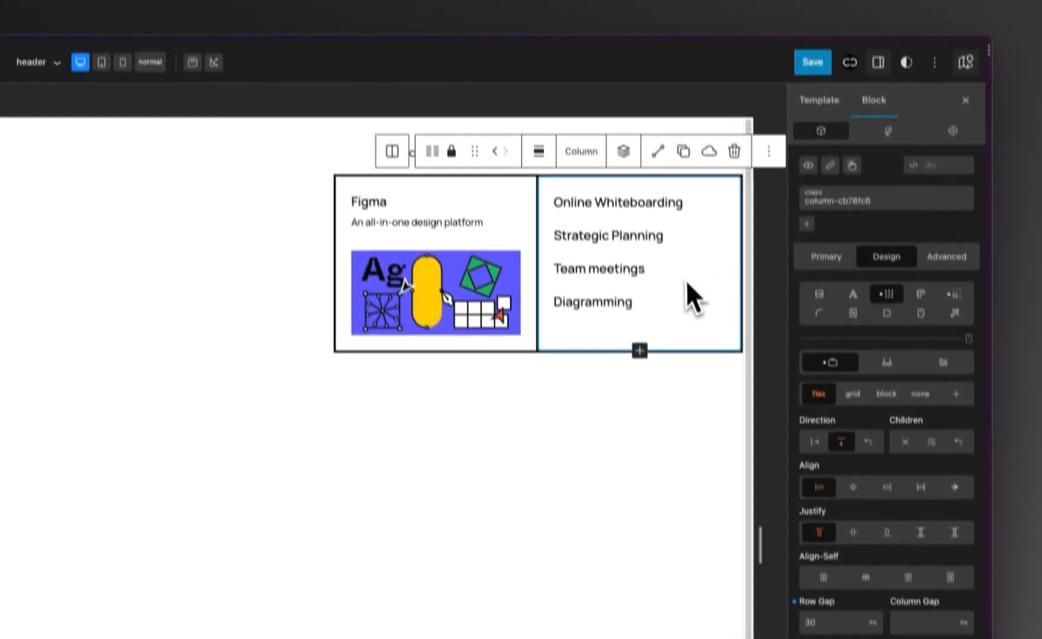
Check the Community dropdown on the Figma website and change the first column's heading to "Community Resources".
left_click(374, 238)
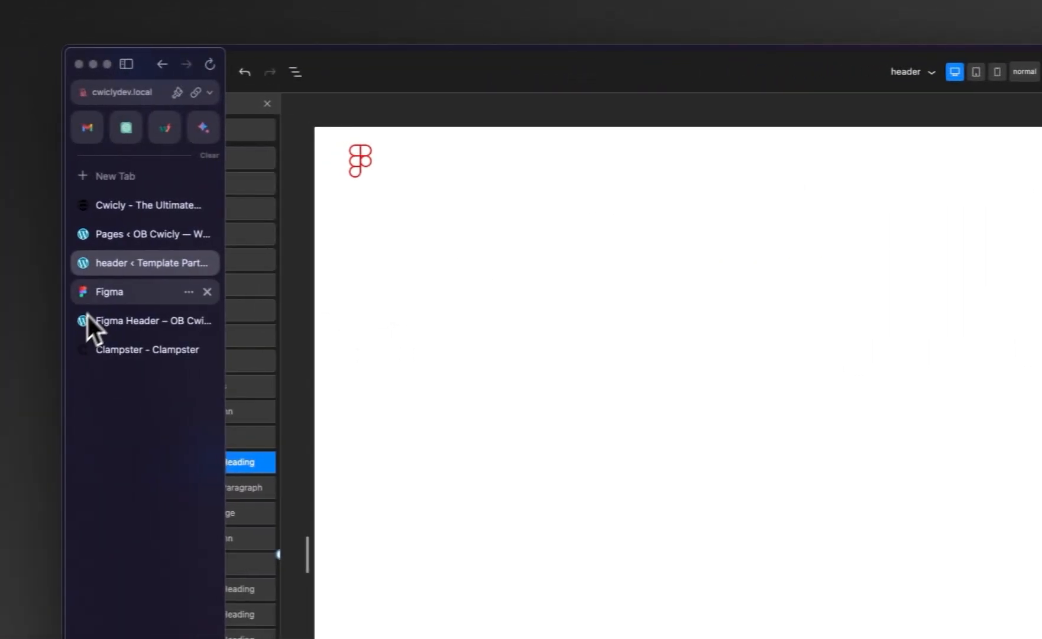
left_click(92, 298)
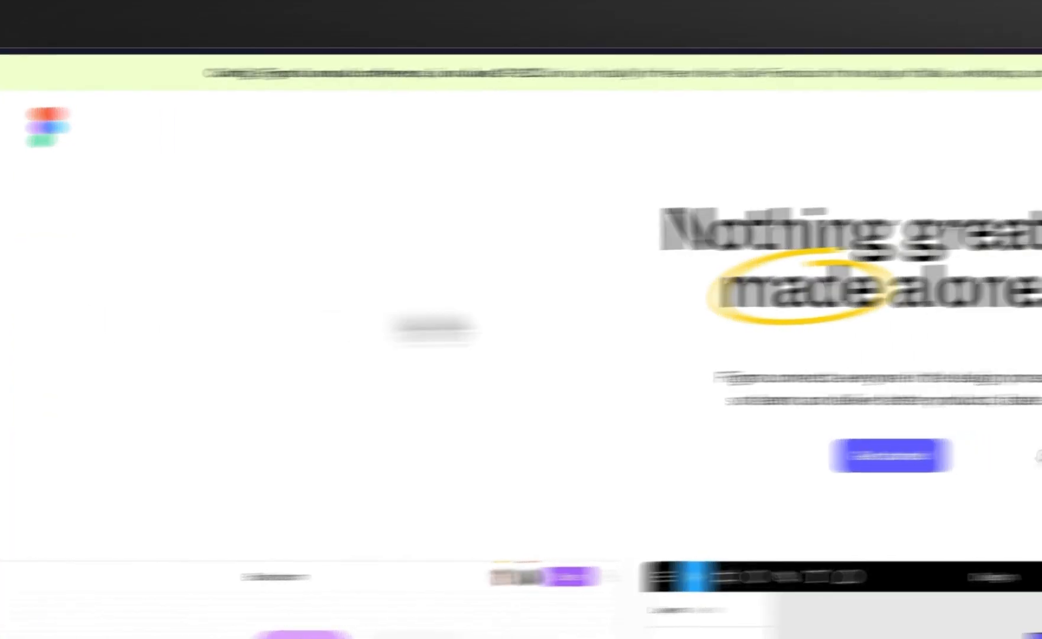
mouse_move(904, 148)
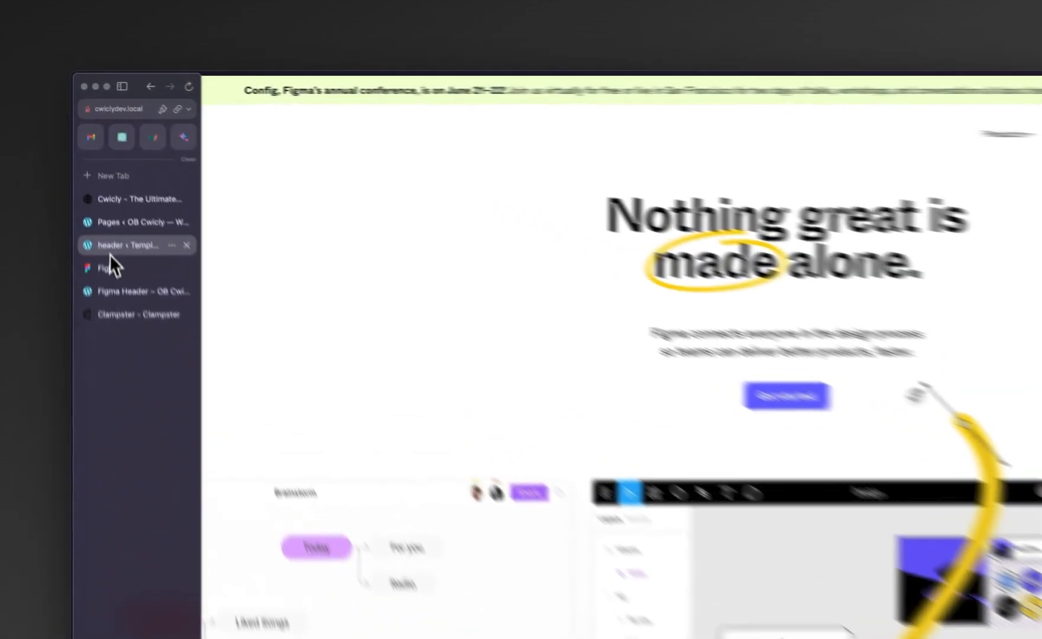
left_click(96, 181)
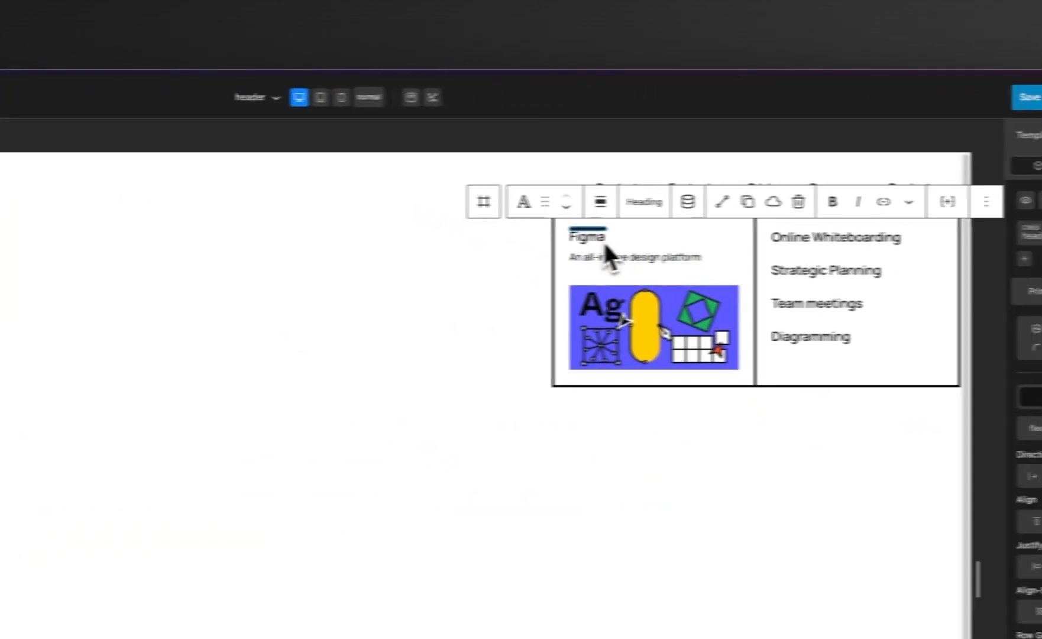
double_click(553, 239)
type("Comm")
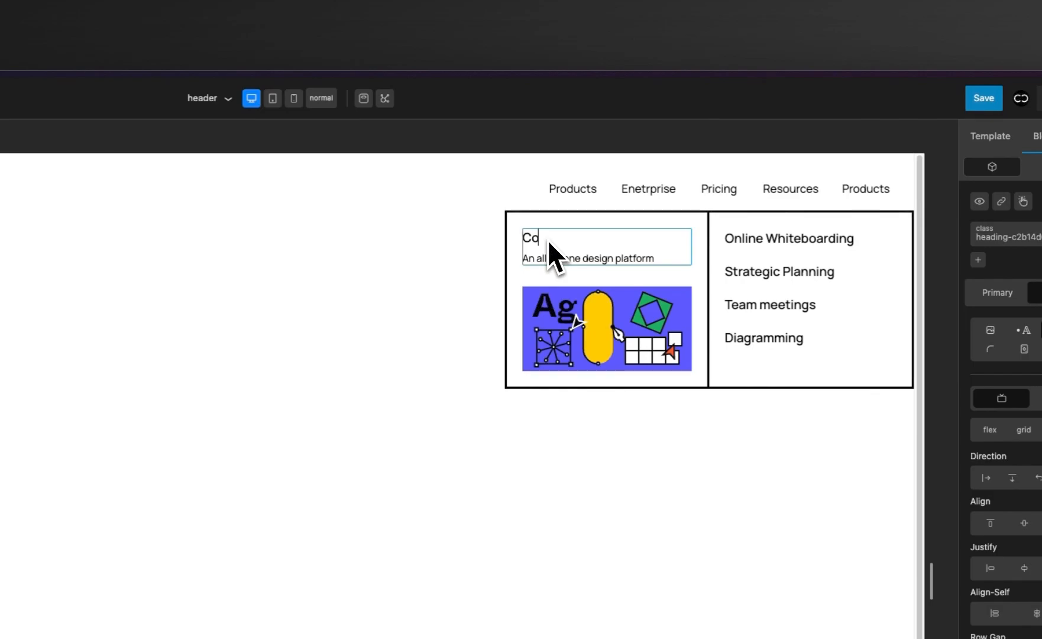
type("unity Re")
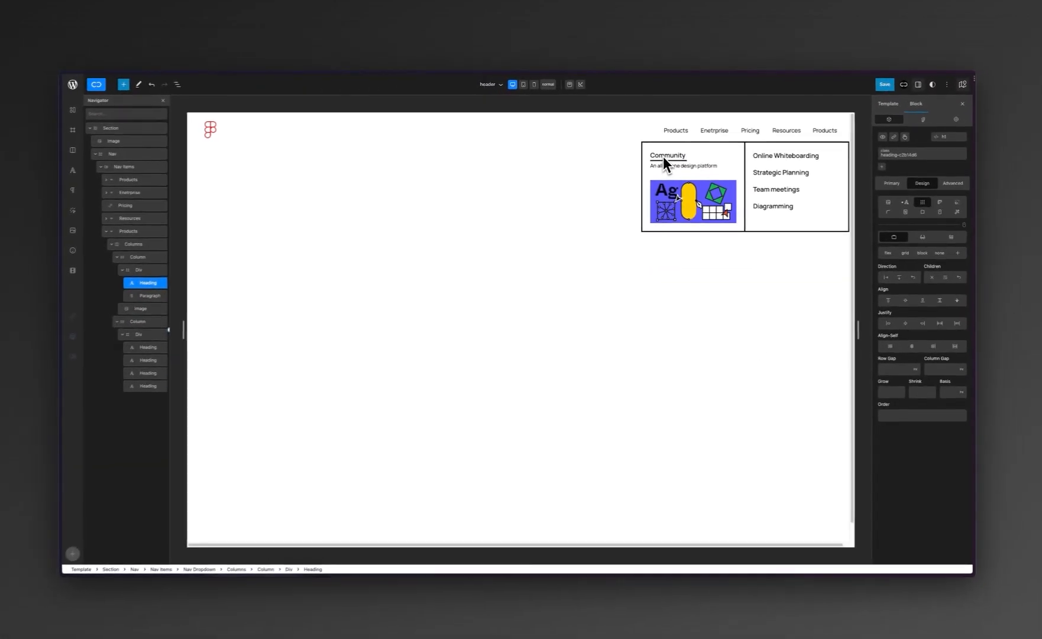
type("sources")
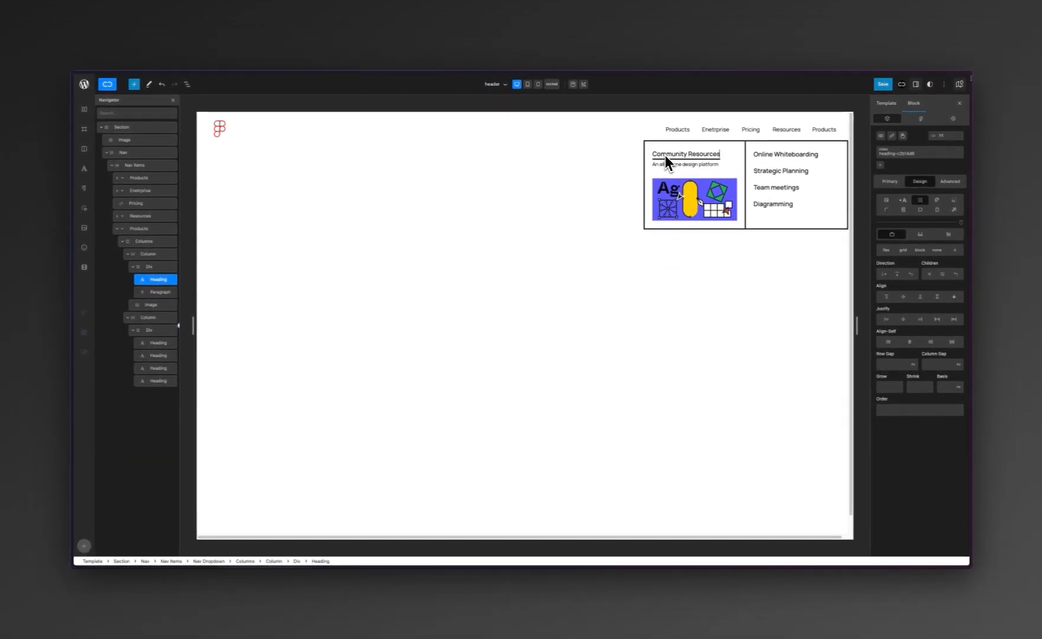
Inspect the Community dropdown on the Figma website with the developer tools and copy its description paragraph.
left_click(93, 192)
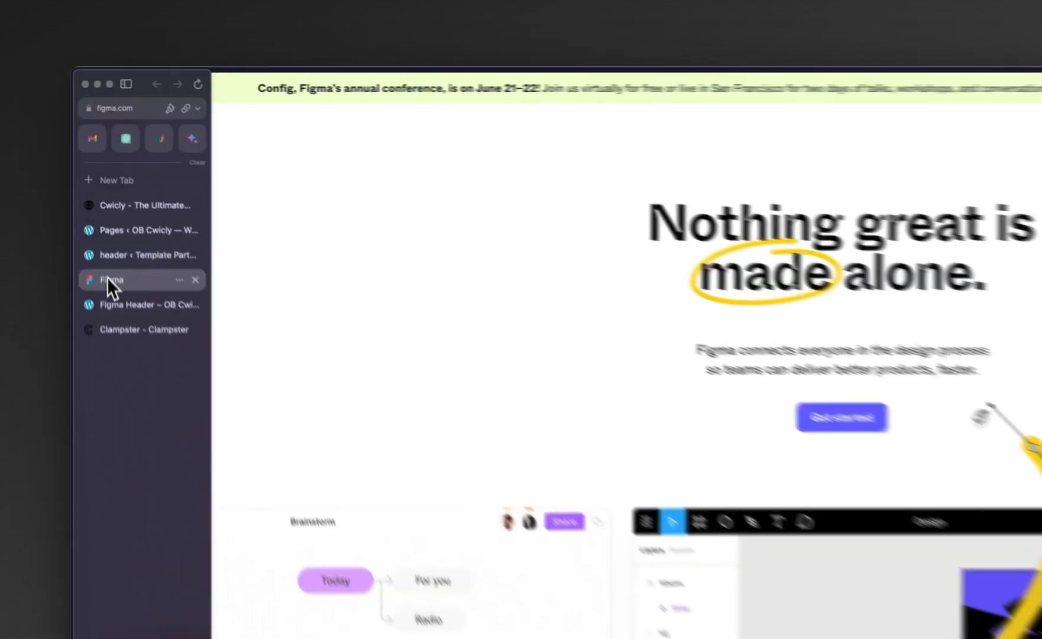
mouse_move(721, 152)
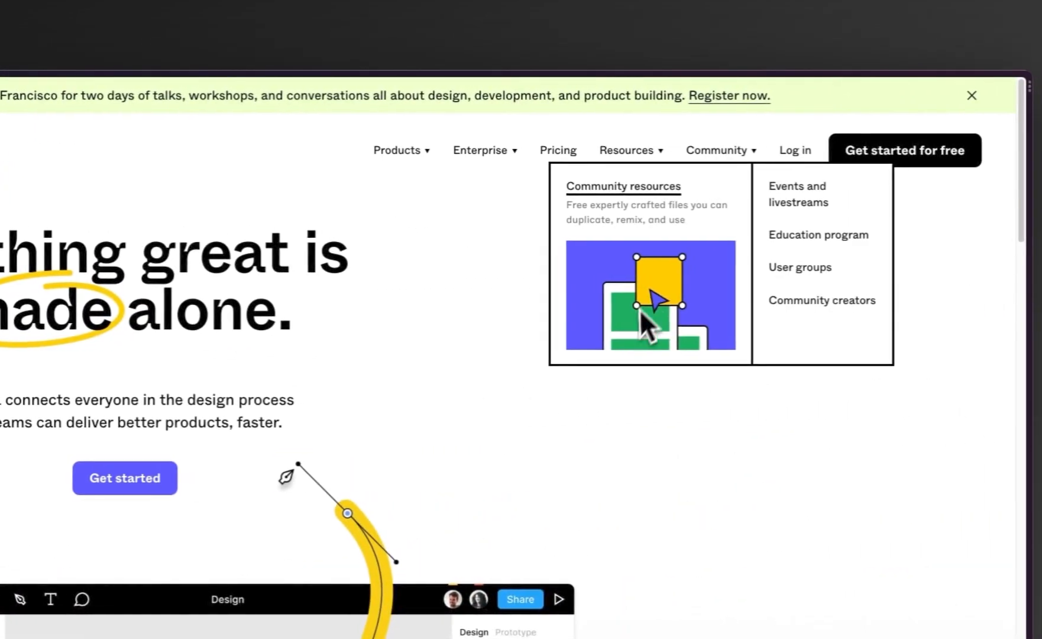
key("super+alt+i")
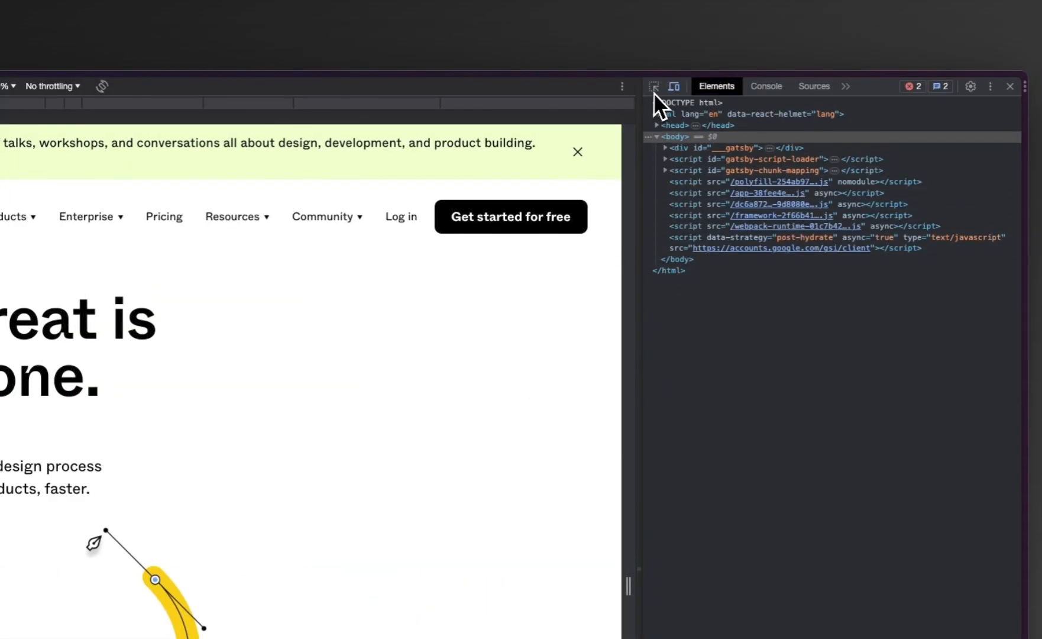
left_click(654, 90)
left_click(337, 233)
left_click(340, 216)
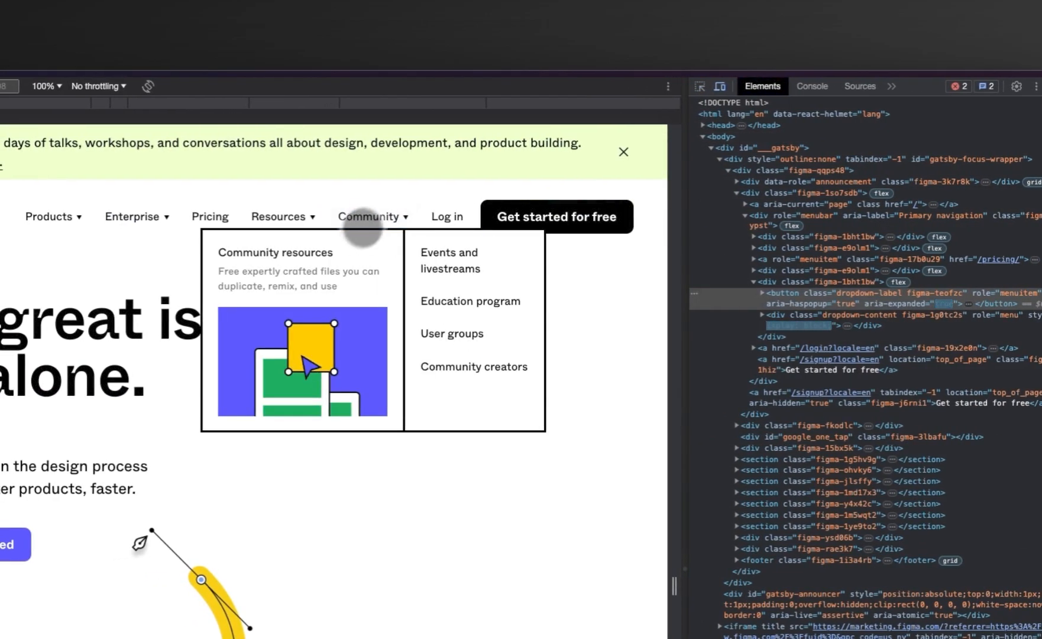
left_click(700, 86)
left_click(337, 284)
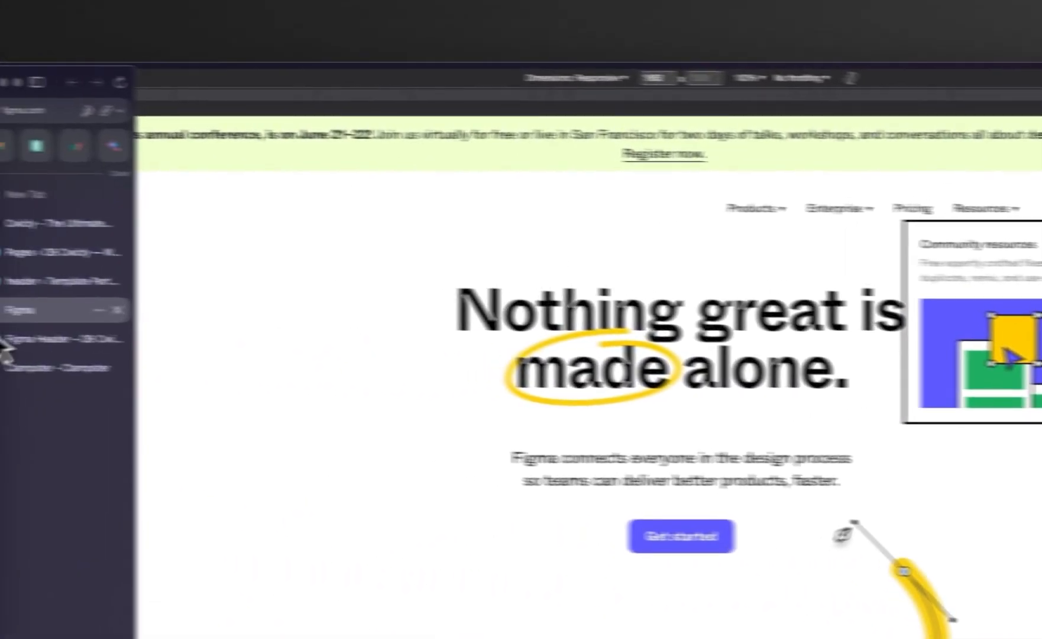
Replace the header template's first-column paragraph with "Free expertly crafted files you can duplicate, remix, and use", breaking the line before "duplicate".
left_click(112, 293)
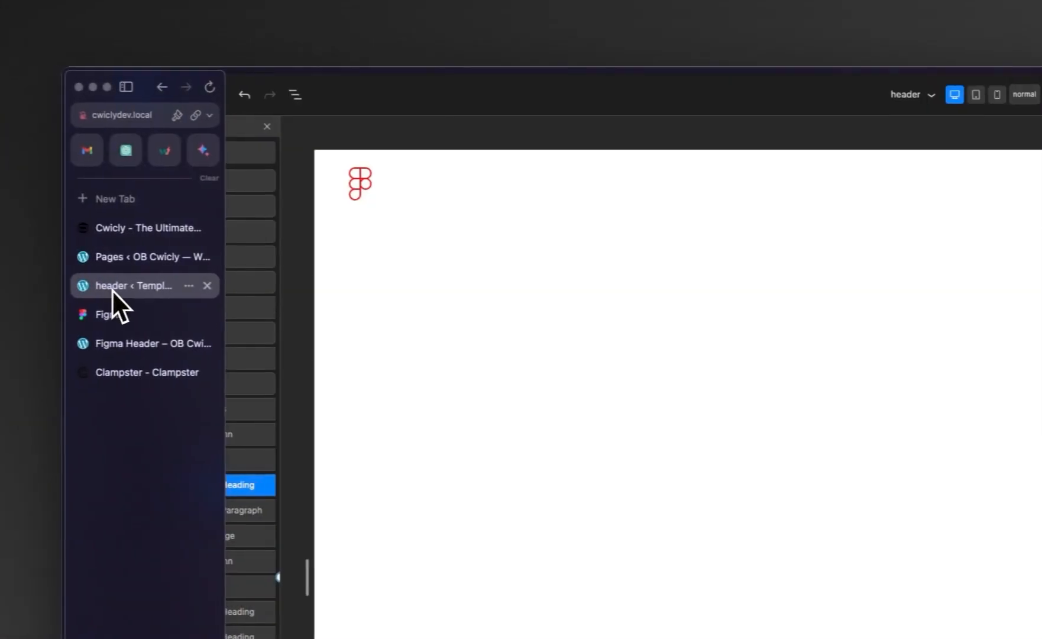
triple_click(957, 258)
type("Free expertly crafted files you can duplicate, remix, and use")
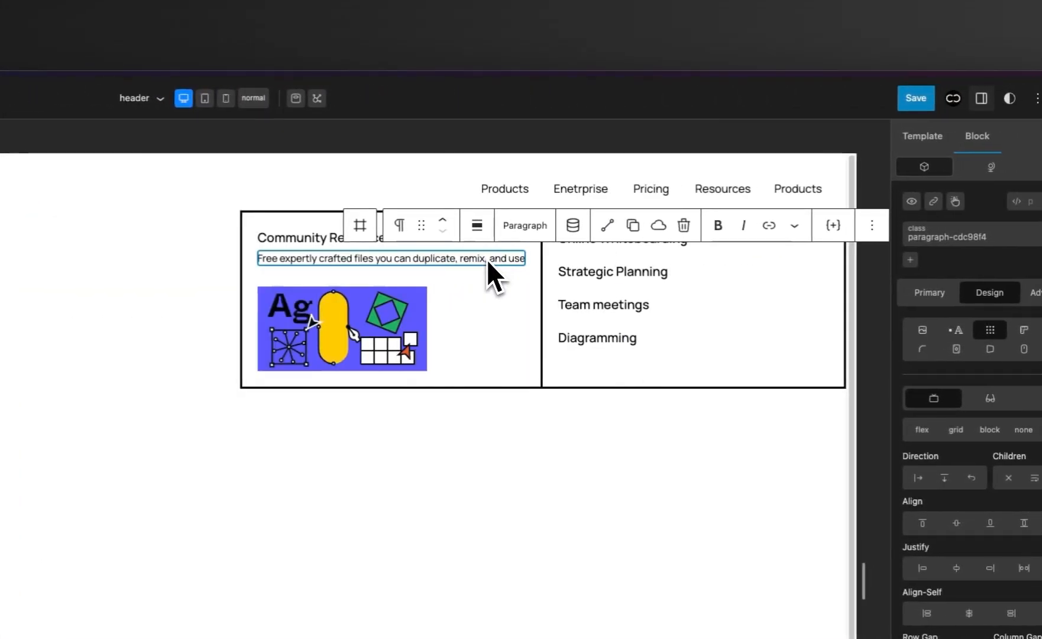
left_click(412, 259)
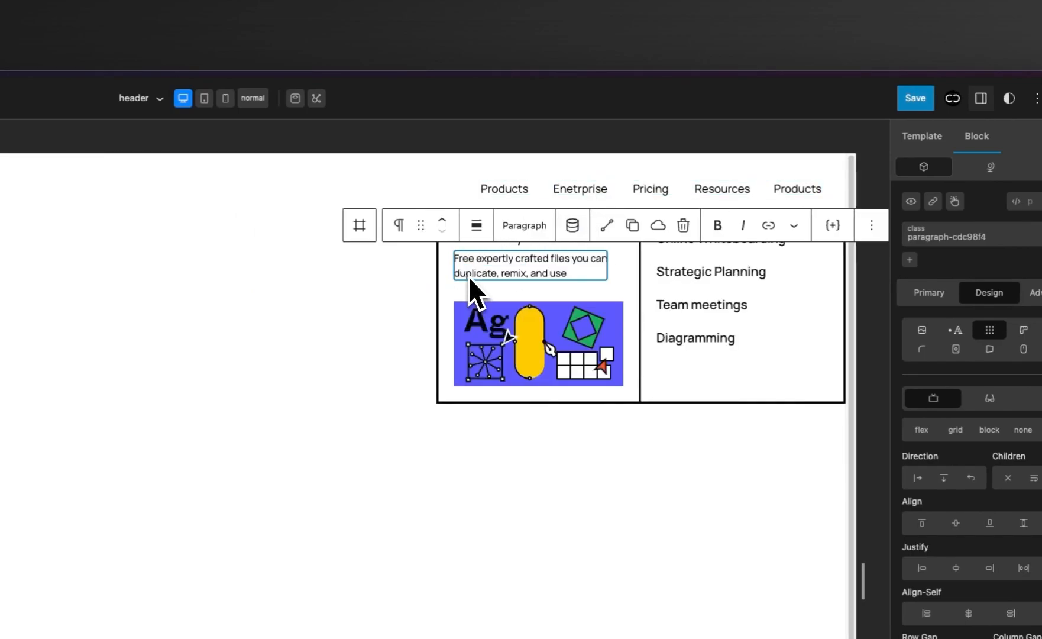
left_click(727, 276)
Copy the Community illustration's src attribute from Figma's page code and try it as the first-column image's URL.
left_click(563, 352)
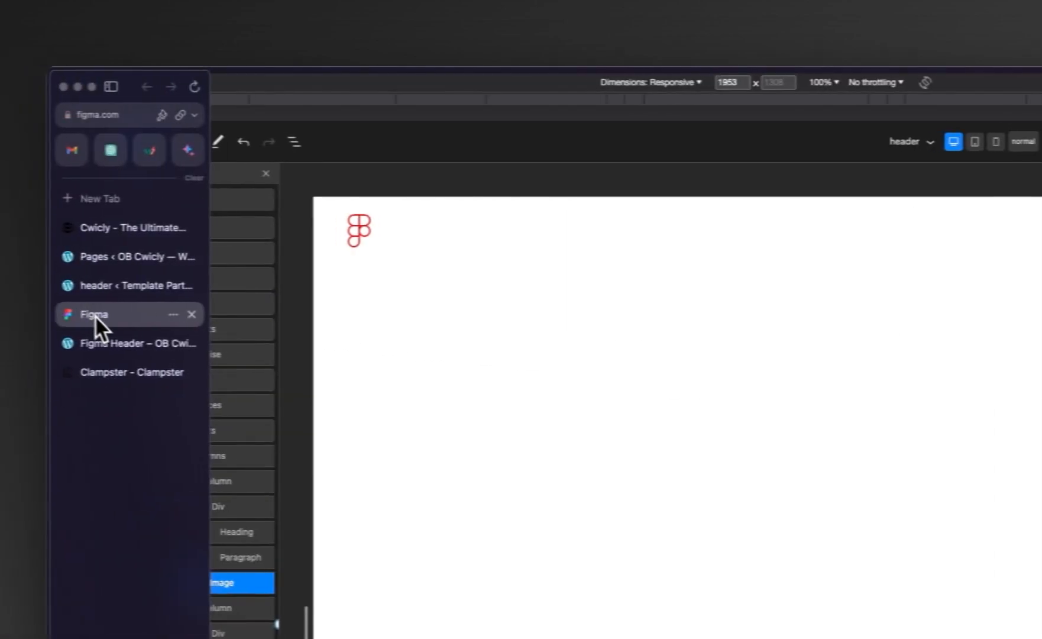
left_click(98, 327)
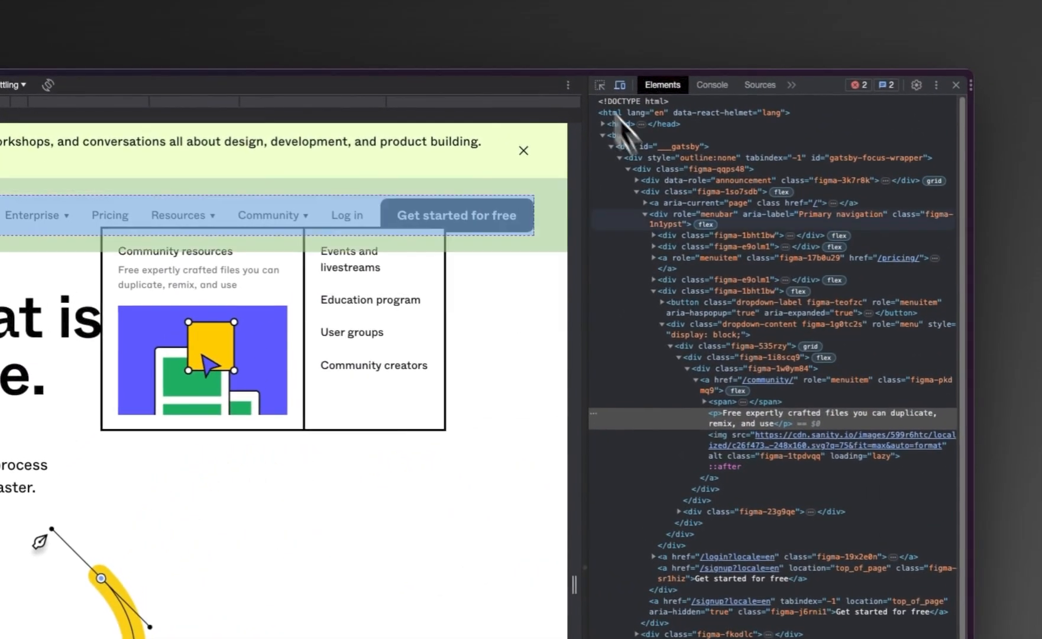
mouse_move(787, 387)
double_click(815, 398)
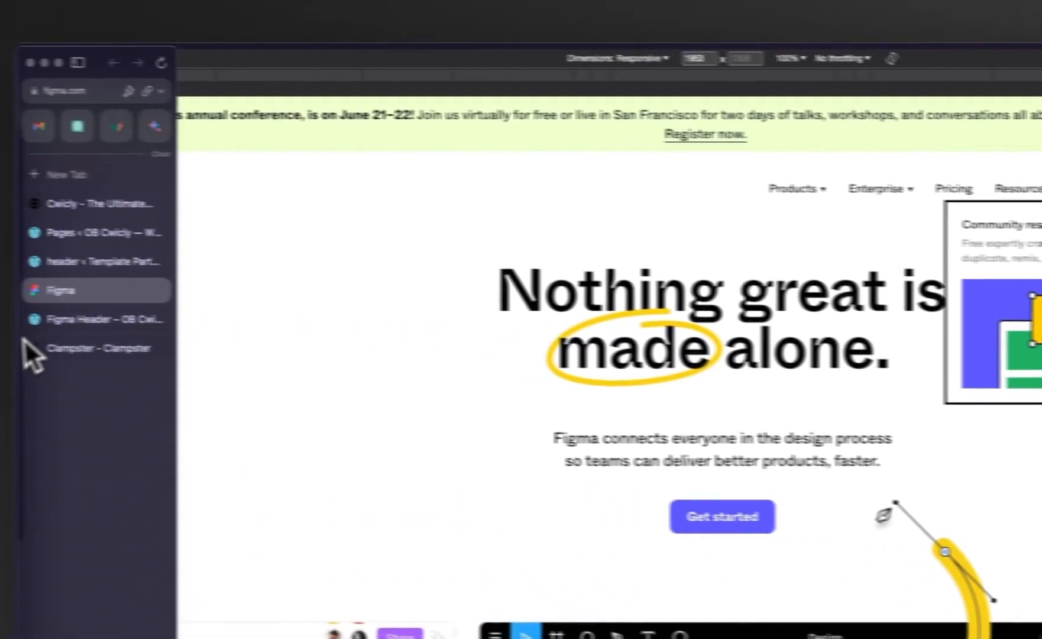
left_click(136, 270)
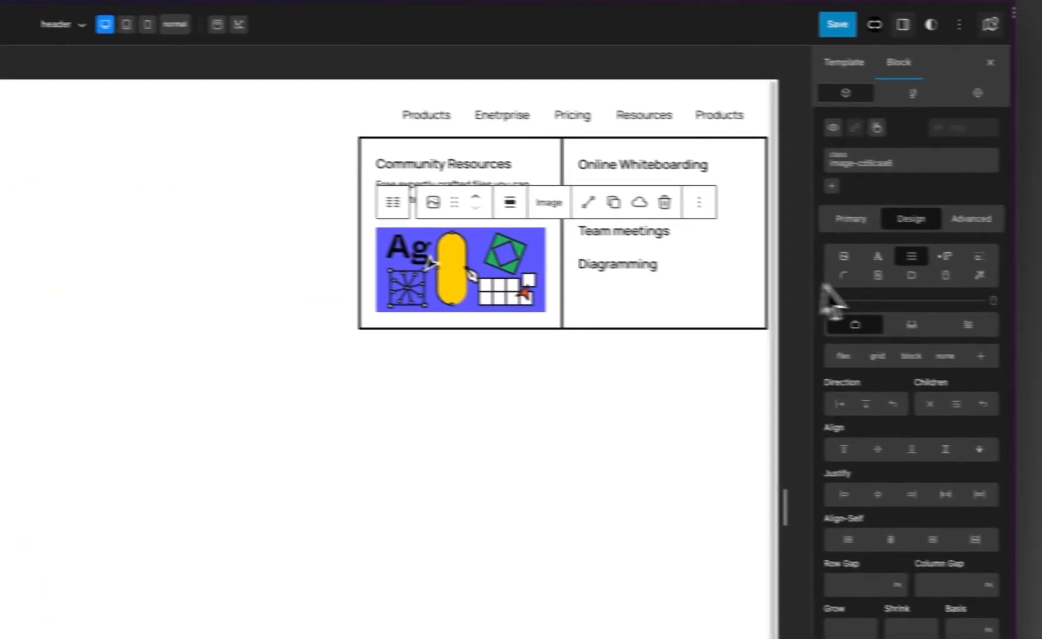
left_click(827, 227)
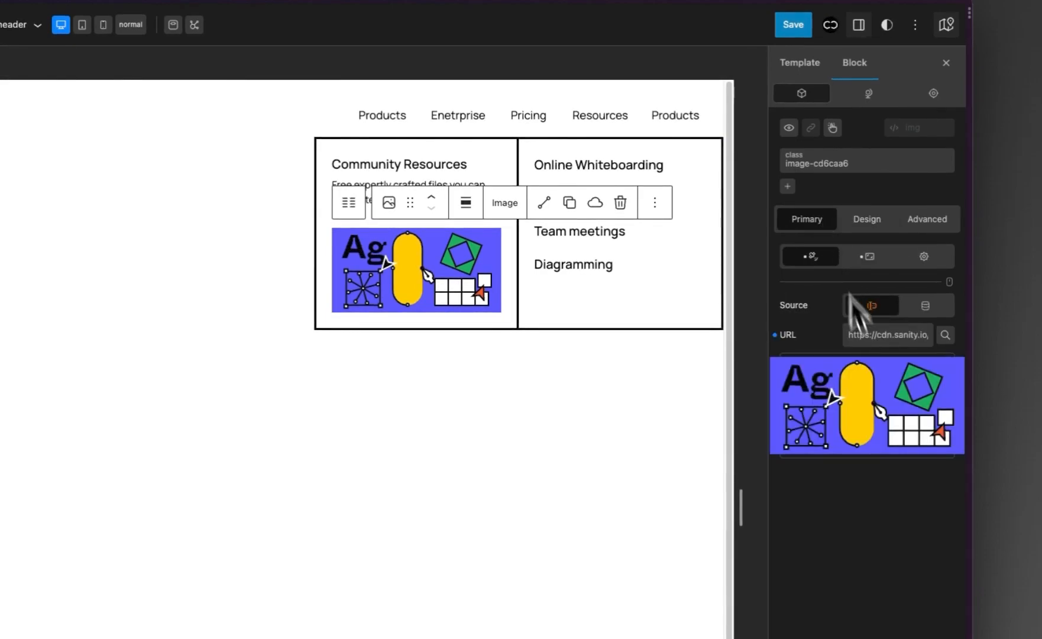
key("ctrl+v")
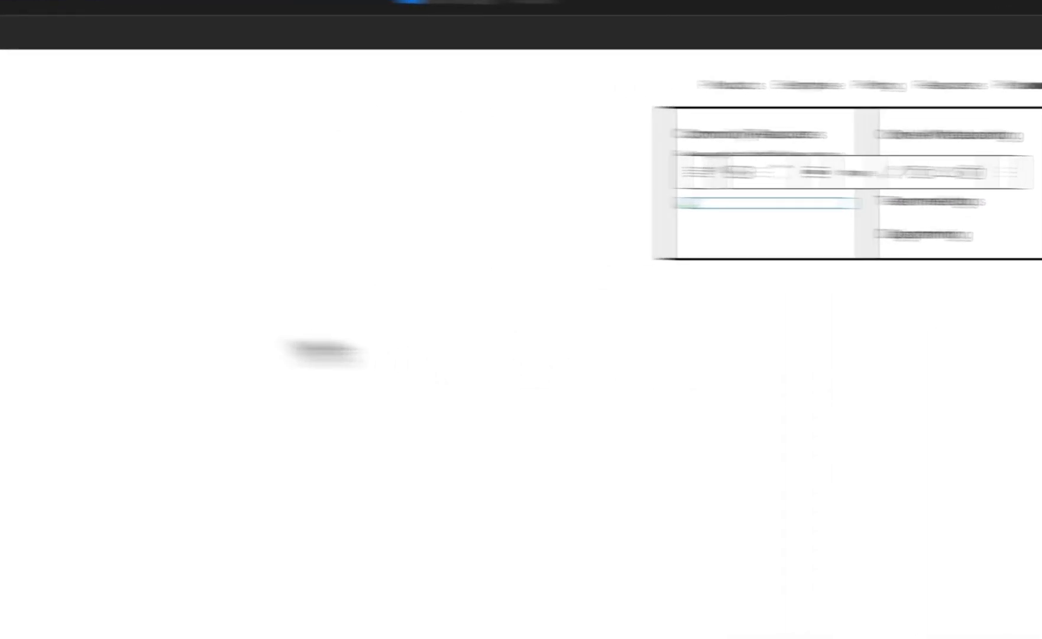
Open Figma's Community illustration in its own tab and use its cdn.sanity.io address as the first-column image's URL.
mouse_move(11, 371)
left_click(134, 237)
left_click(118, 285)
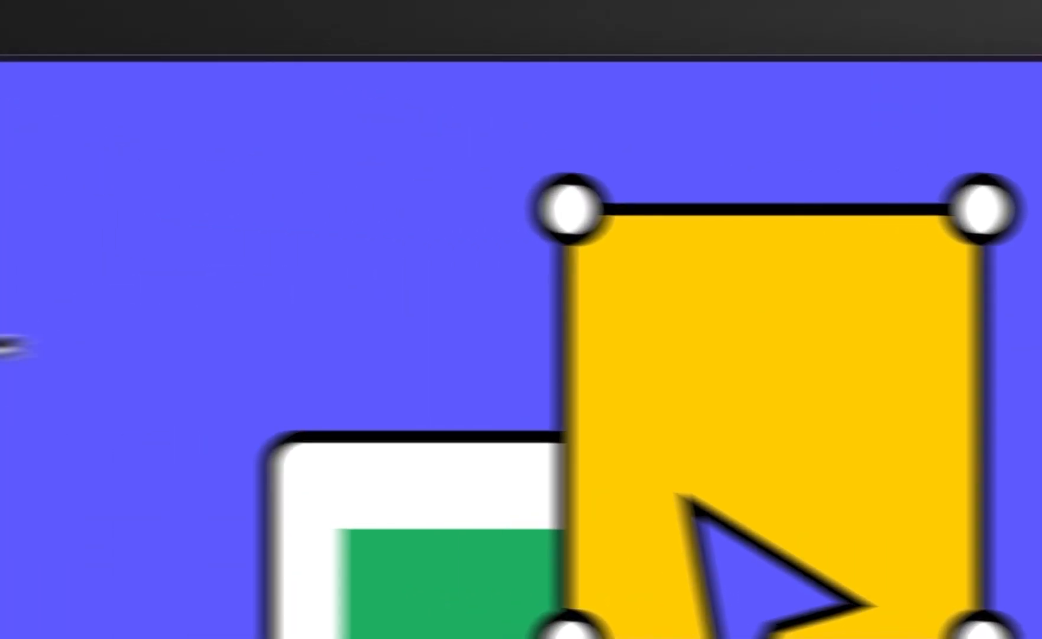
mouse_move(100, 346)
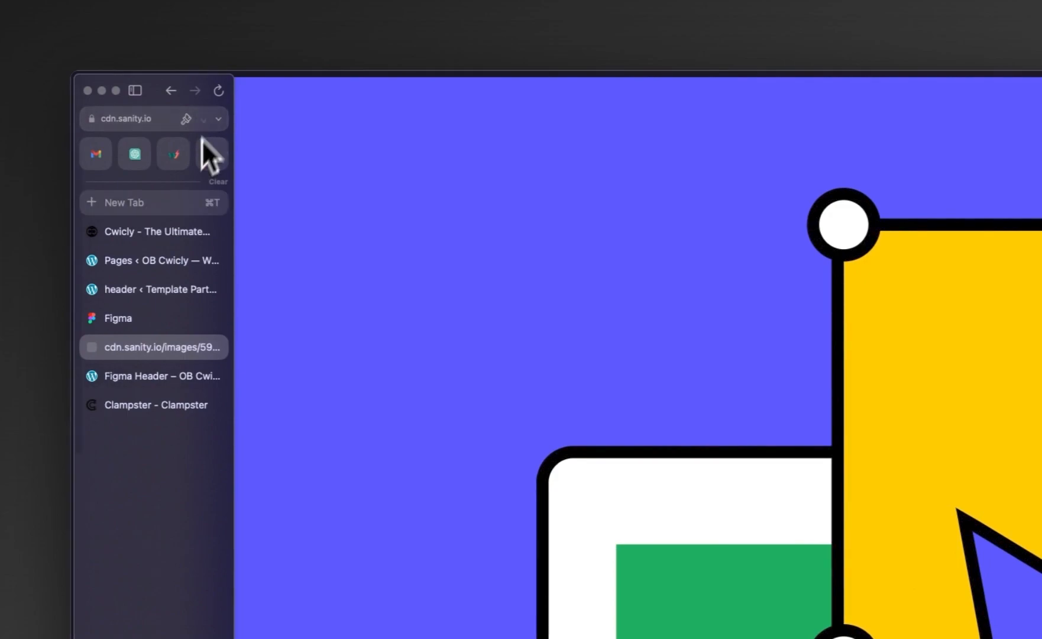
left_click(149, 287)
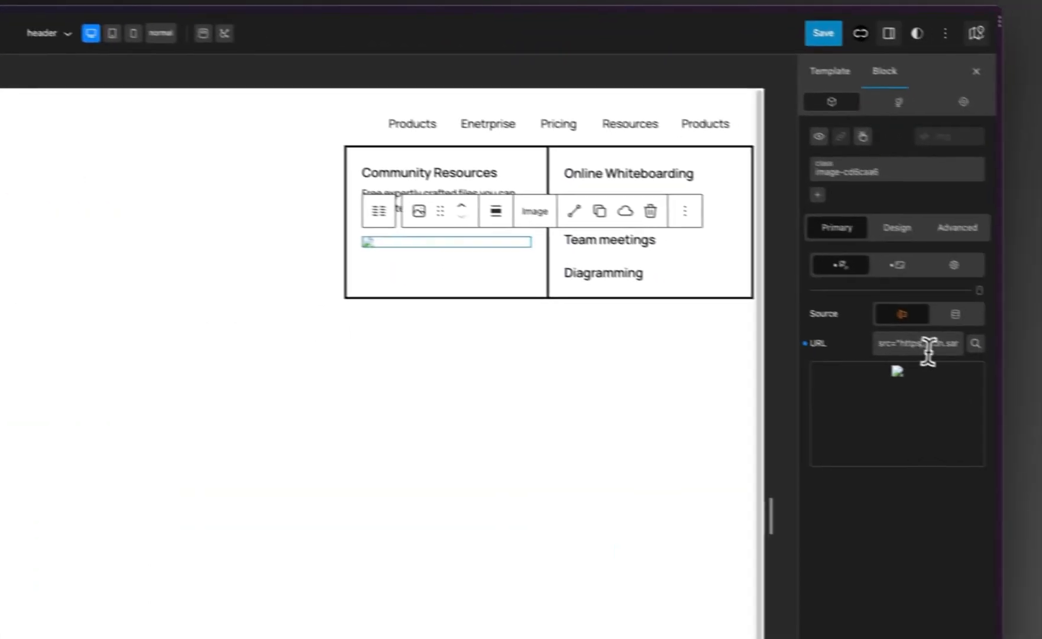
triple_click(891, 337)
key("ctrl+v")
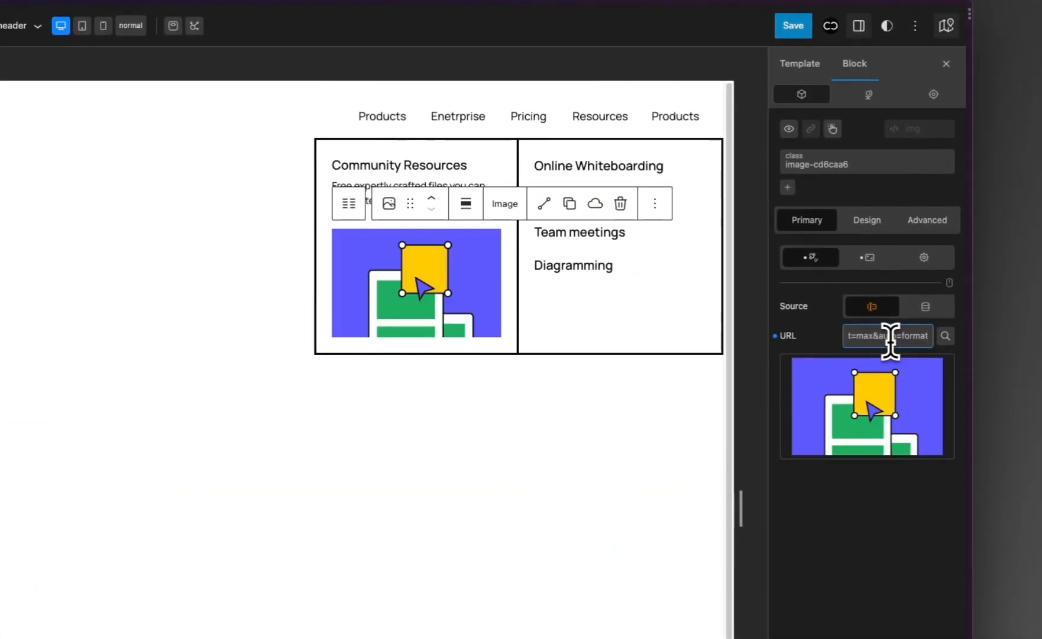
Inspect the first link in the second column of Figma's Community dropdown with the developer tools and copy its text "Events and livestreams".
left_click(567, 313)
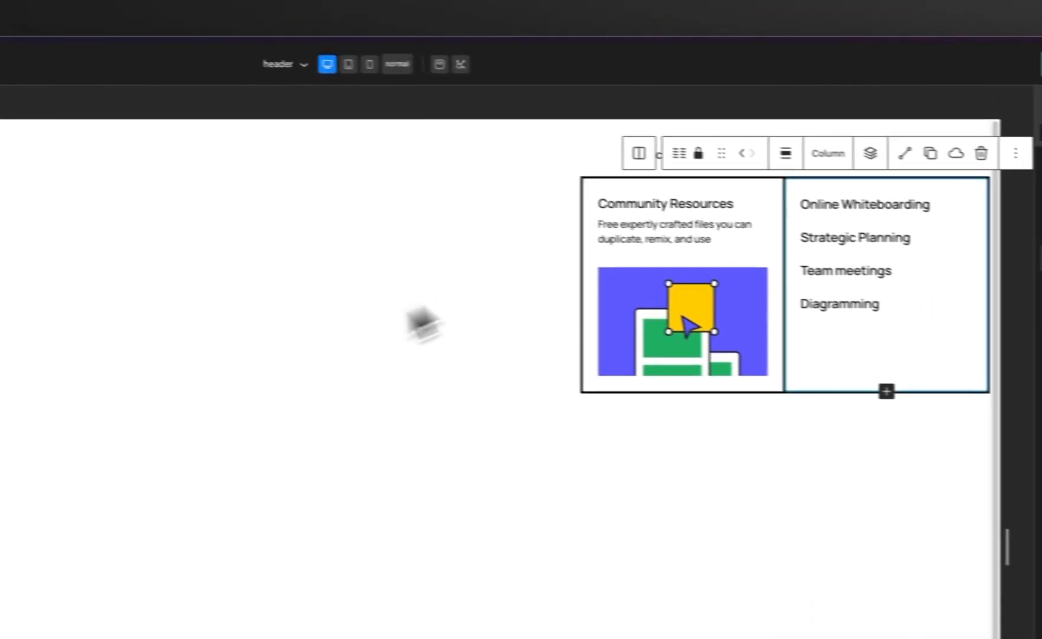
mouse_move(77, 331)
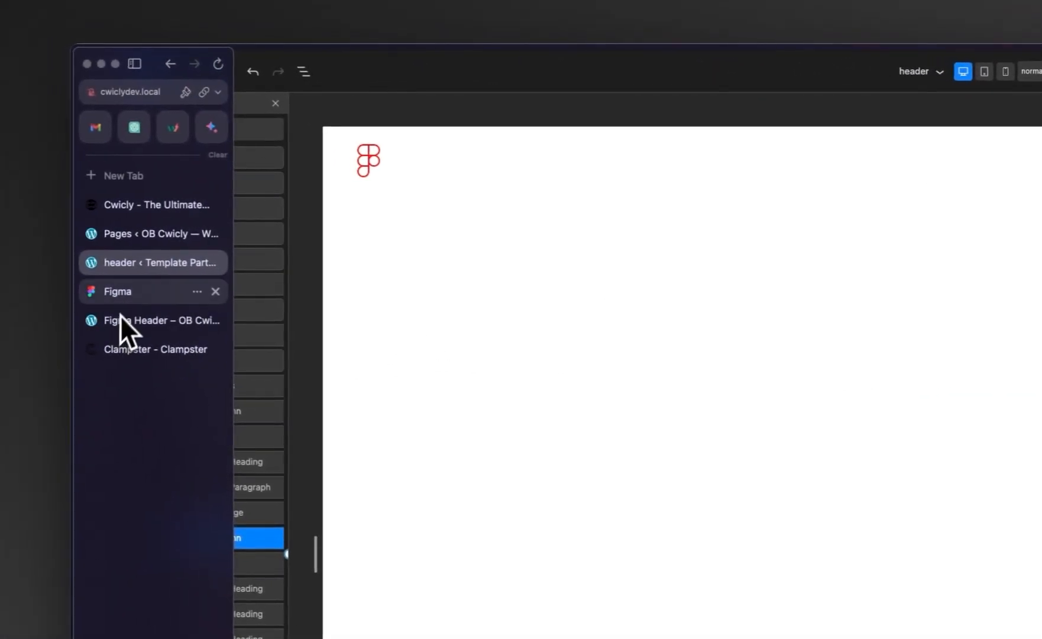
left_click(126, 302)
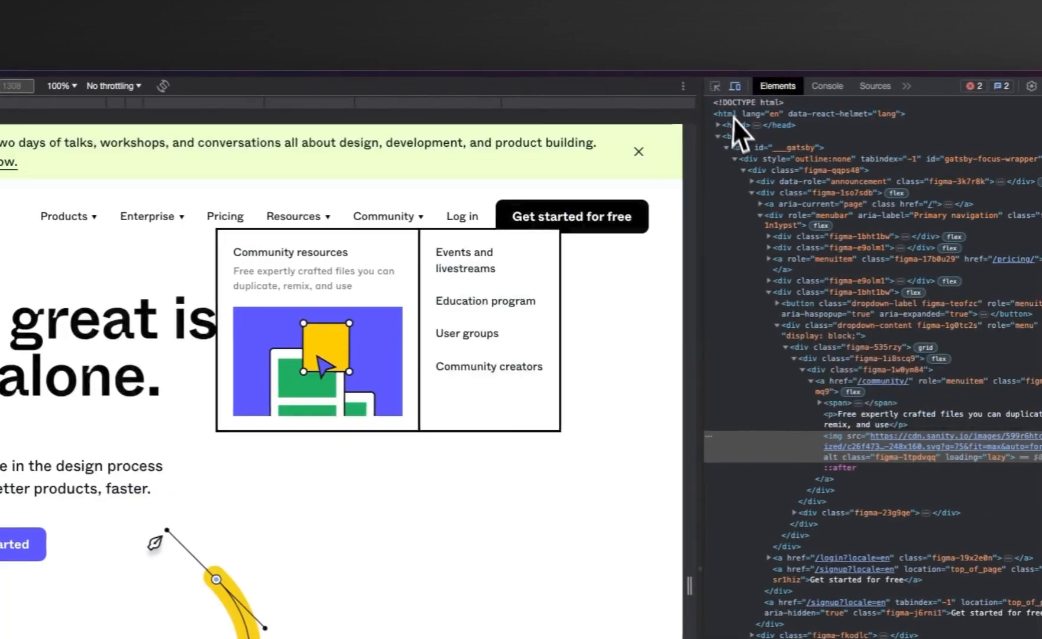
left_click(474, 265)
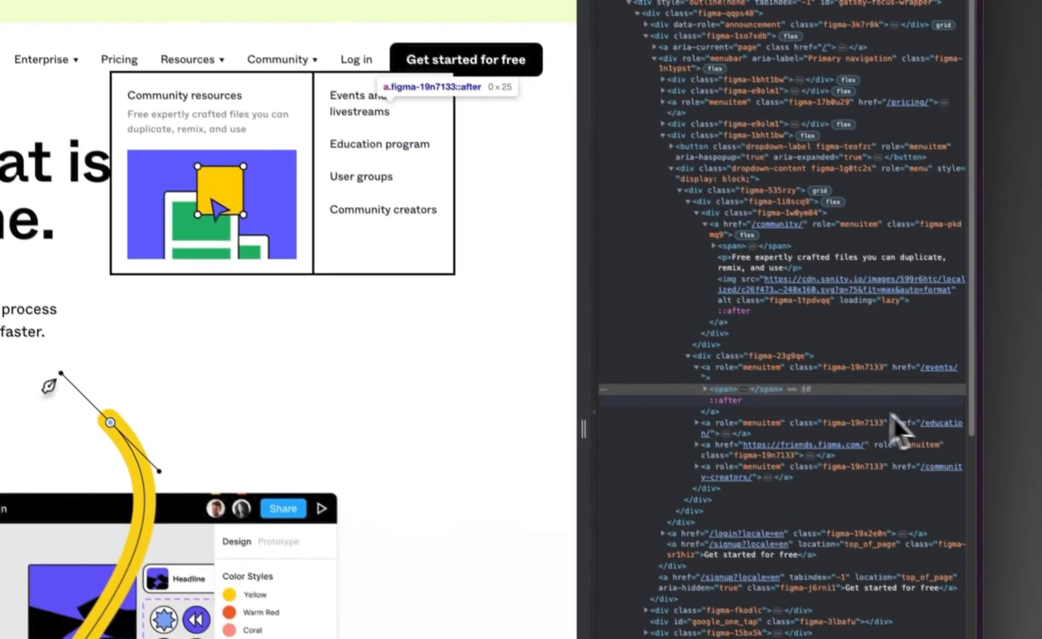
key("Right")
left_click(774, 387)
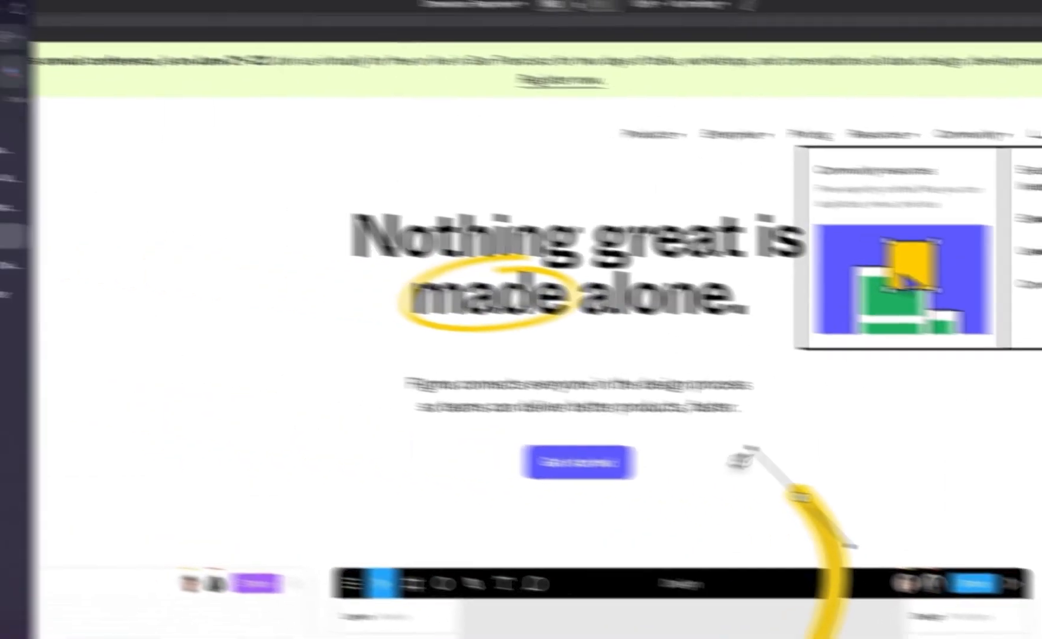
Replace the "Online Whiteboarding" heading in the header template with "Events and livestreams", breaking the line before "livestreams".
left_click(120, 236)
triple_click(661, 240)
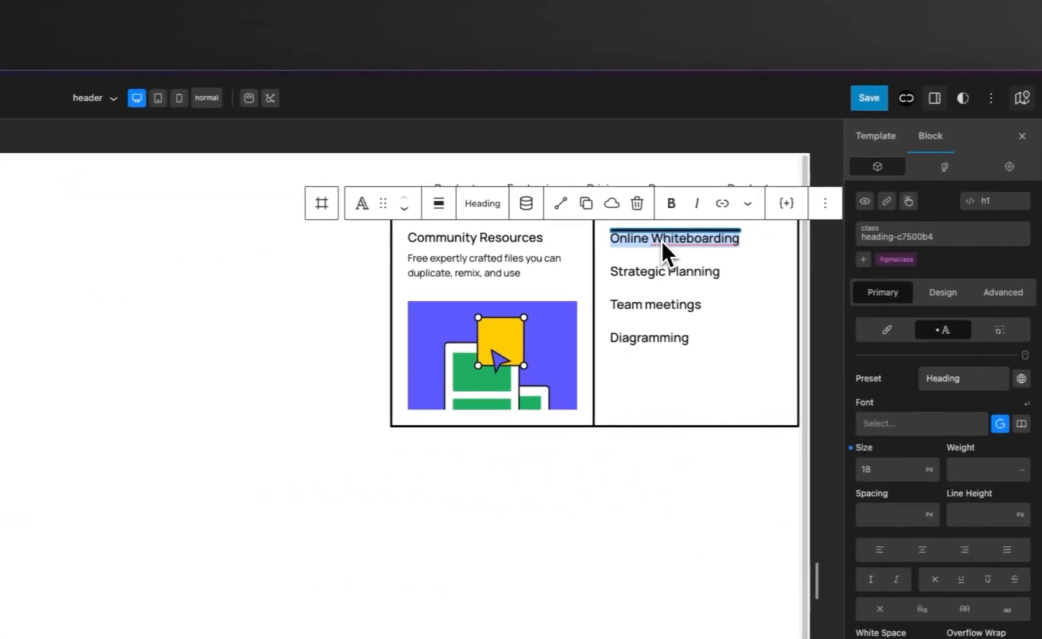
type("Events and livestreams")
left_click(674, 240)
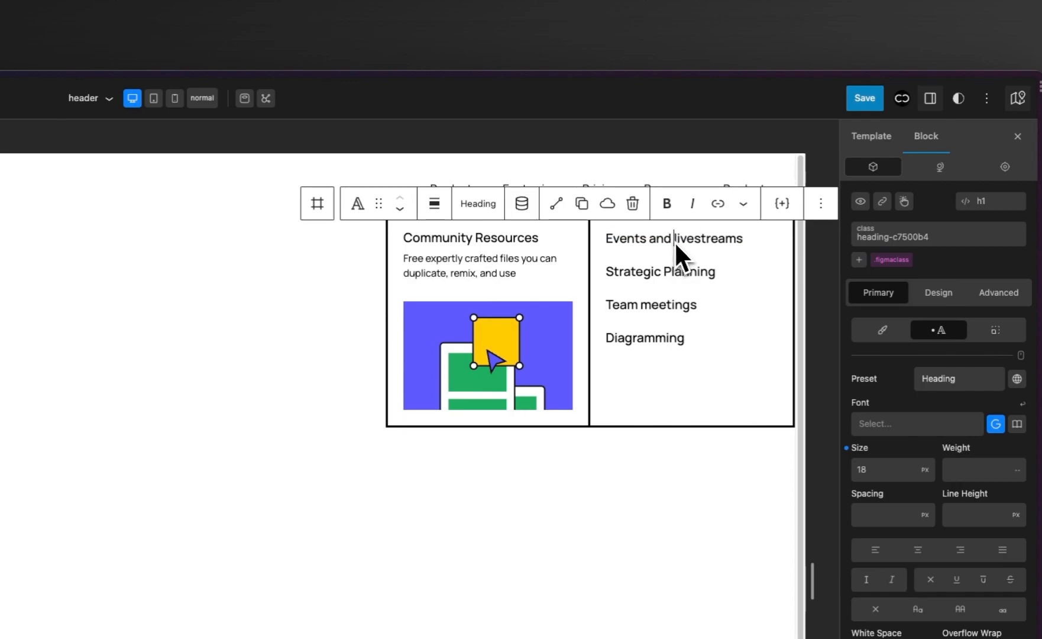
key("shift+Return")
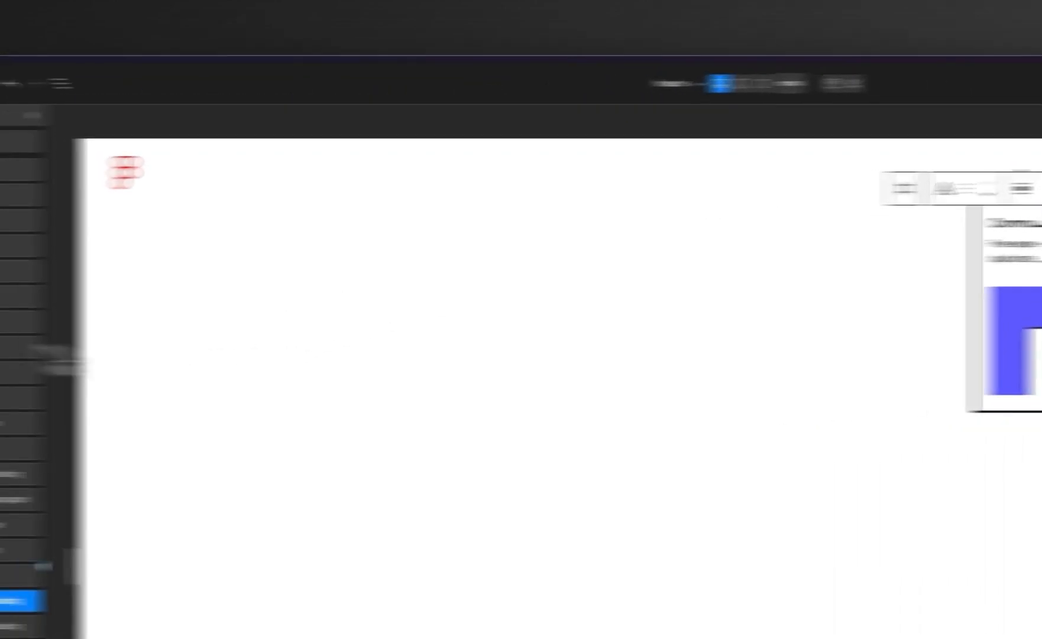
Check the next link in Figma's Community dropdown and replace the template's "Strategic Planning" heading with "Education programs".
mouse_move(67, 336)
left_click(126, 303)
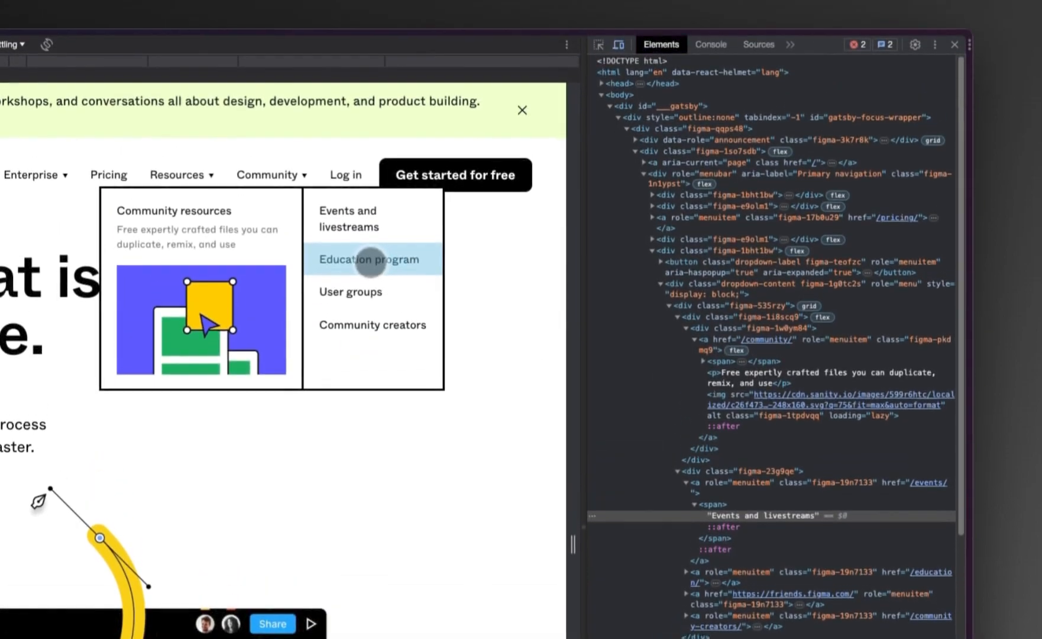
left_click(369, 187)
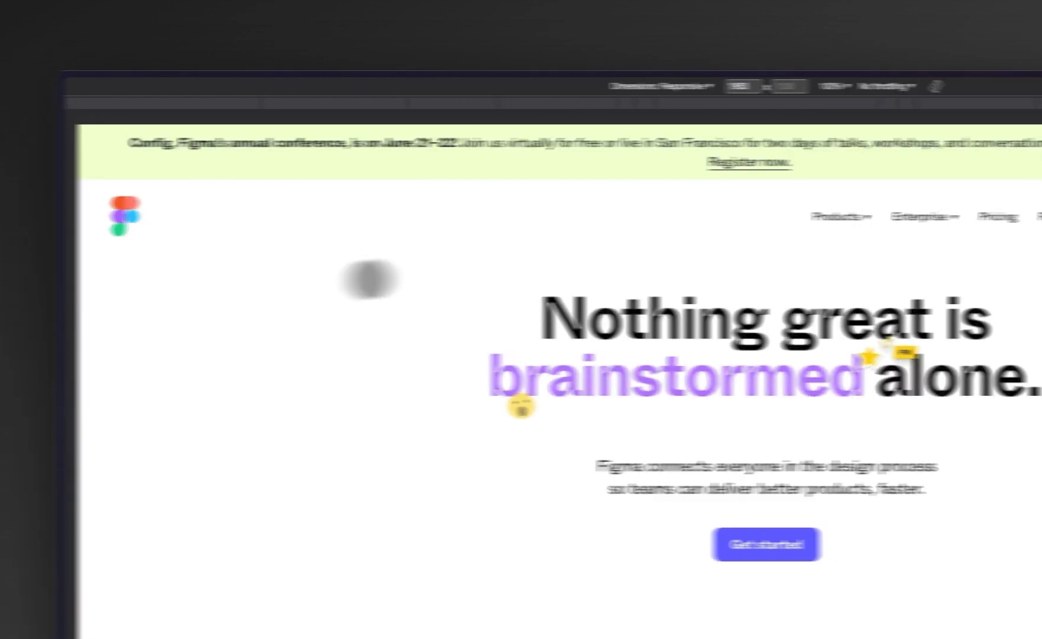
left_click(582, 219)
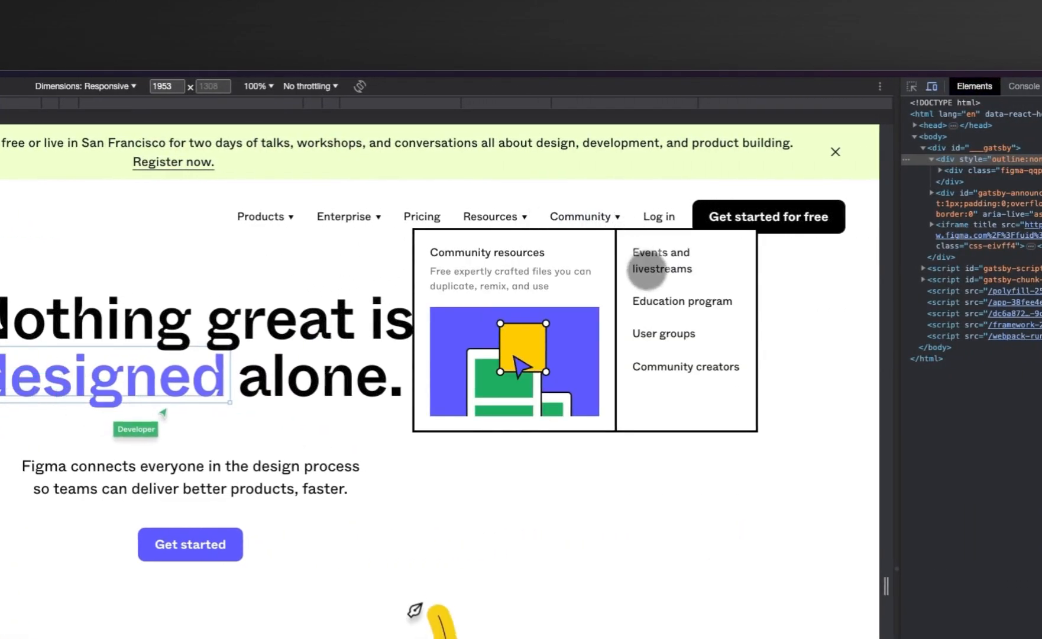
mouse_move(4, 303)
left_click(123, 298)
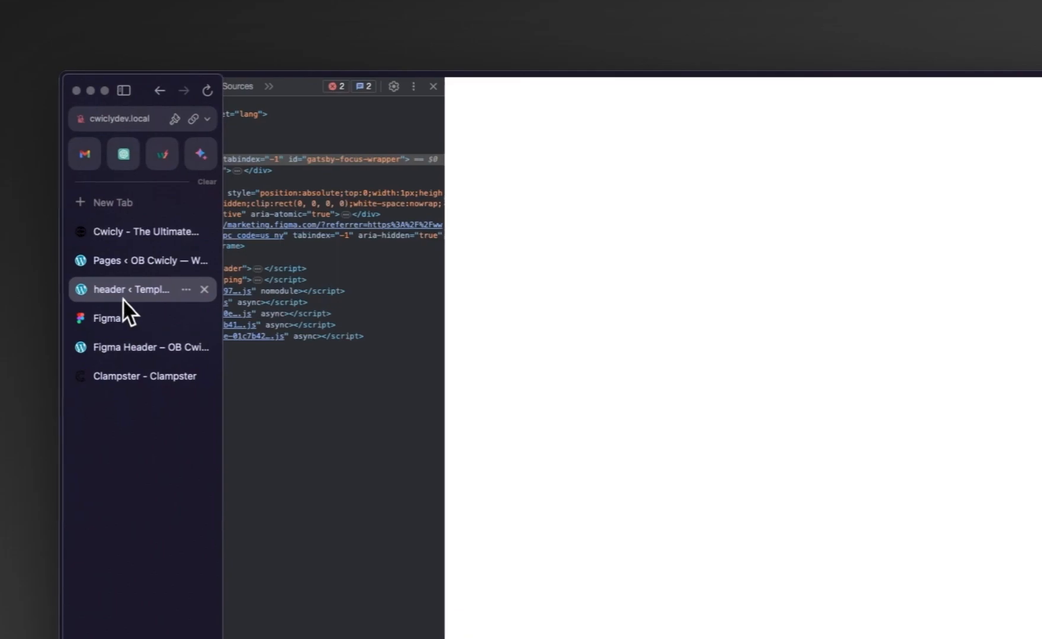
triple_click(739, 289)
type("Educa")
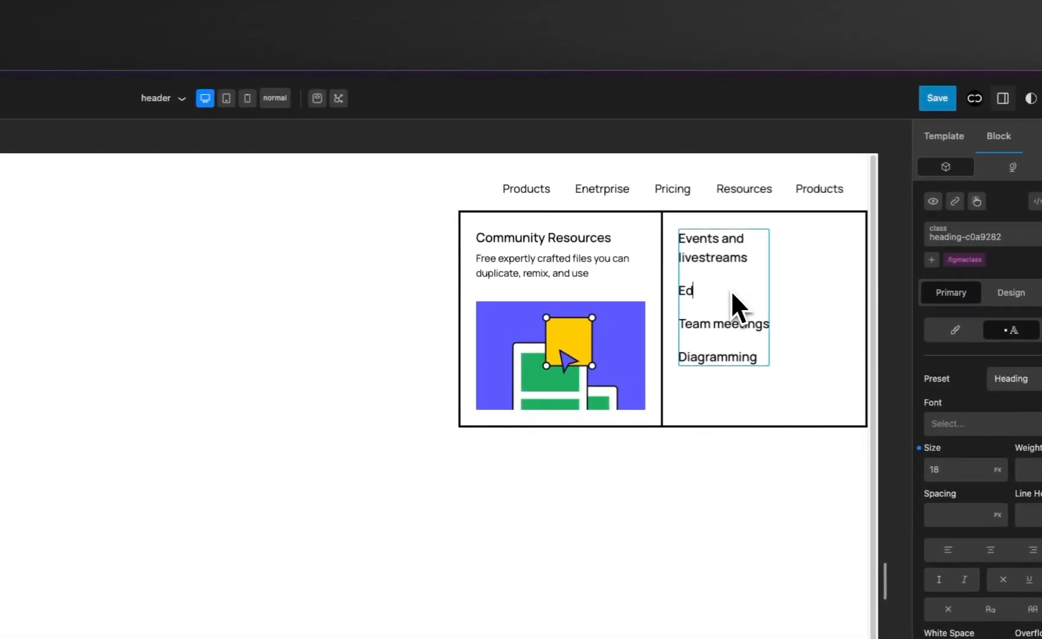
type("tion programs")
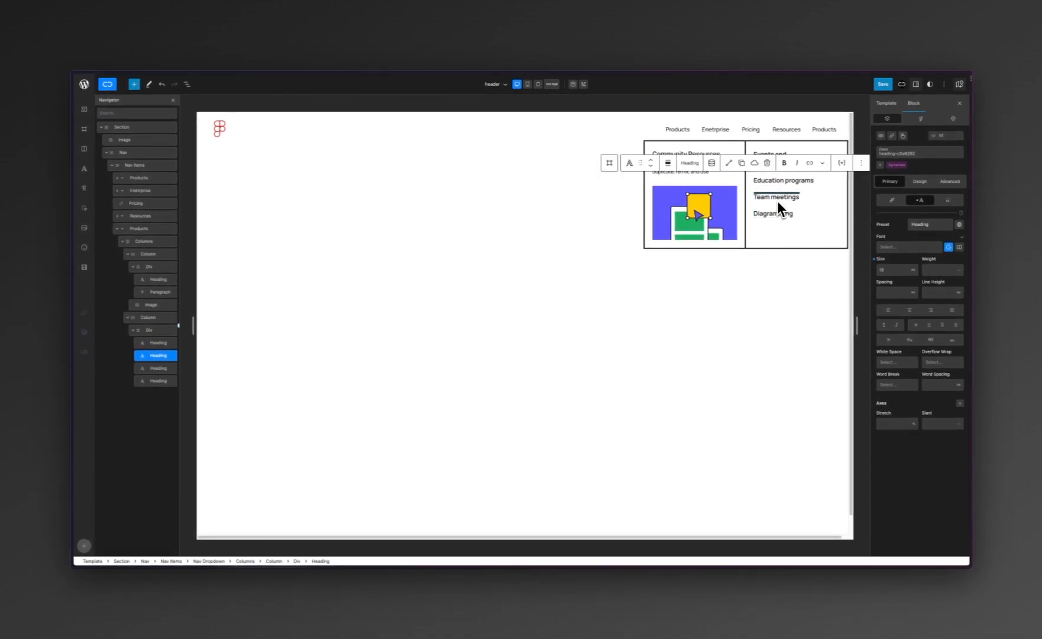
Replace the "Team meetings" heading with "User groups" and the "Diagramming" heading with "Community creators", checking the names on the Figma website.
triple_click(778, 200)
type("User groups")
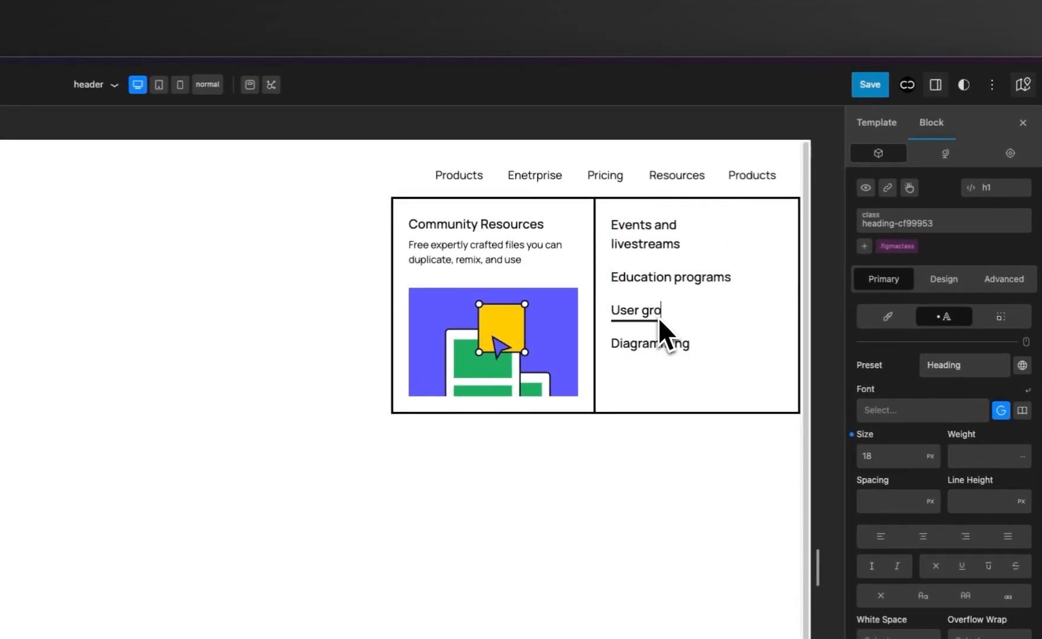
triple_click(653, 343)
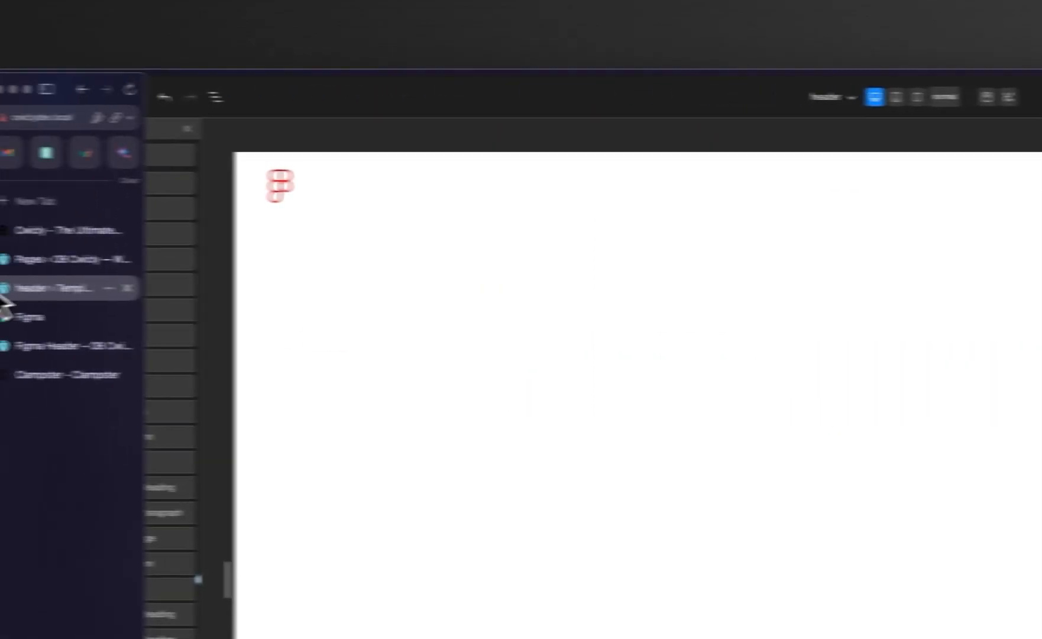
left_click(94, 308)
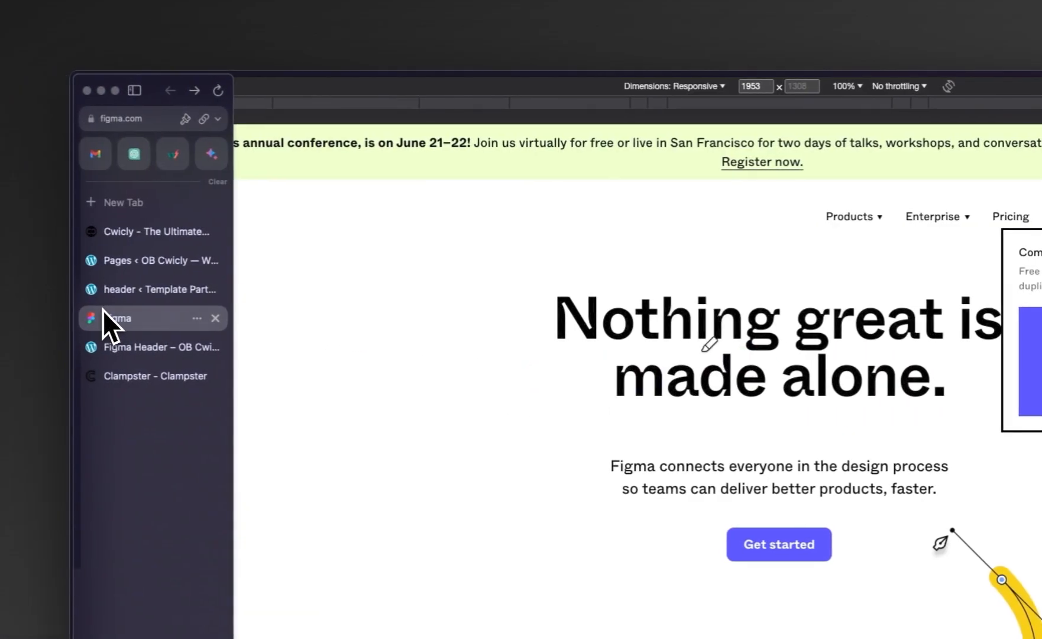
left_click(108, 293)
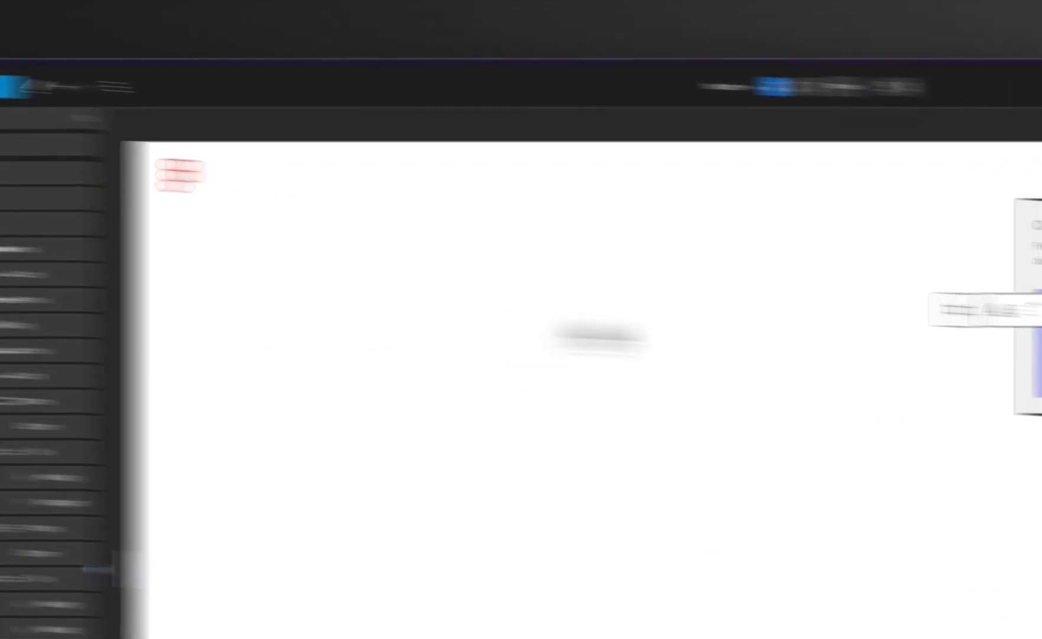
type("Community")
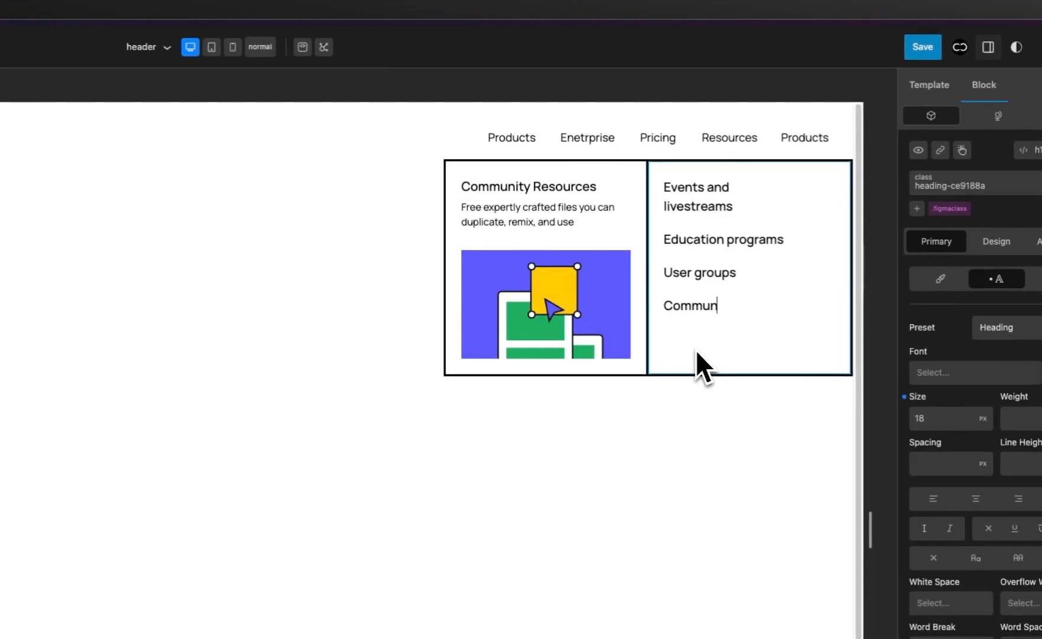
type(" creators")
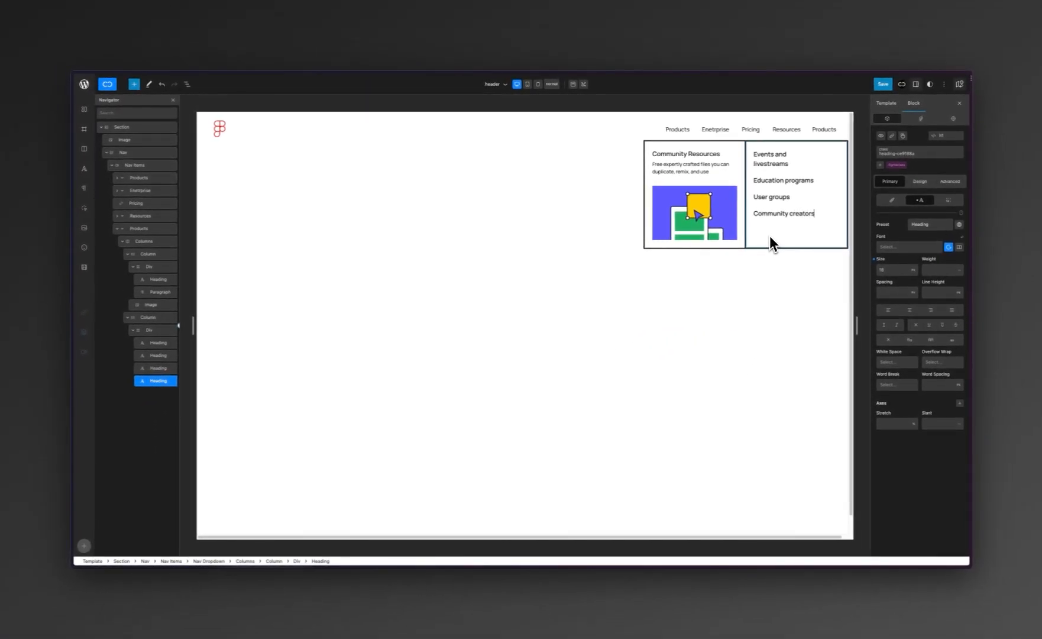
Deselect the dropdown's second column and save the header template.
left_click(832, 172)
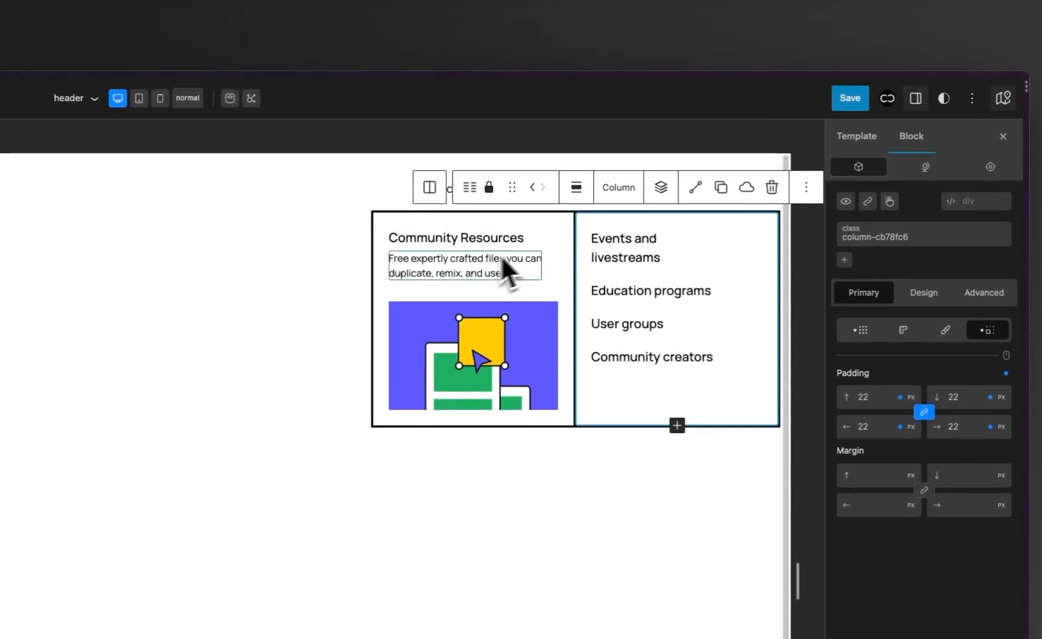
left_click(336, 262)
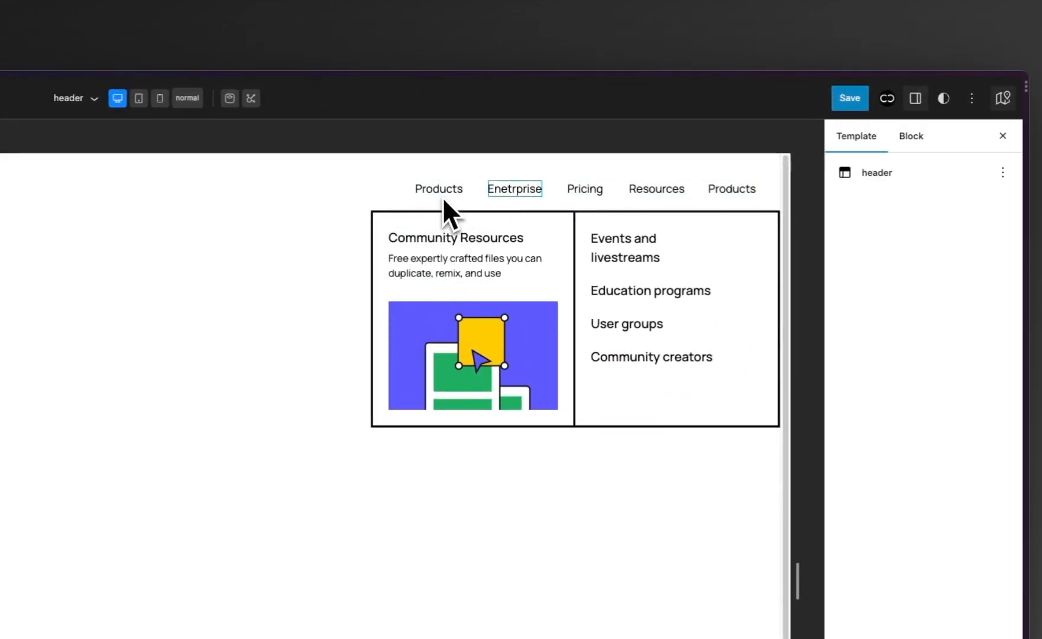
left_click(855, 101)
left_click(864, 105)
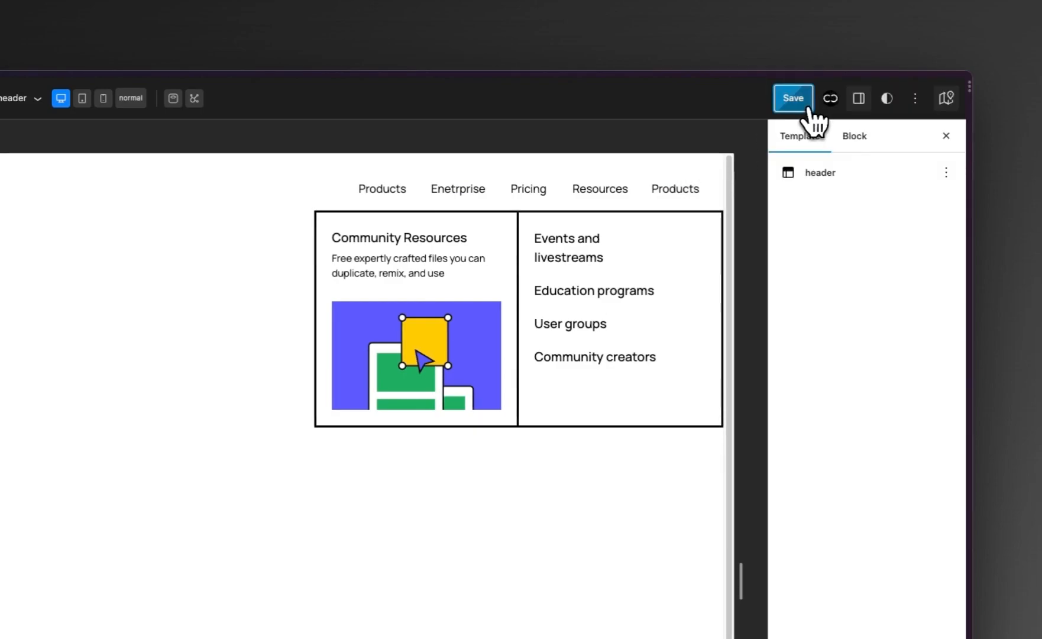
Reload the Figma Header page on the front end and examine the content of each navigation dropdown.
left_click(27, 309)
right_click(467, 322)
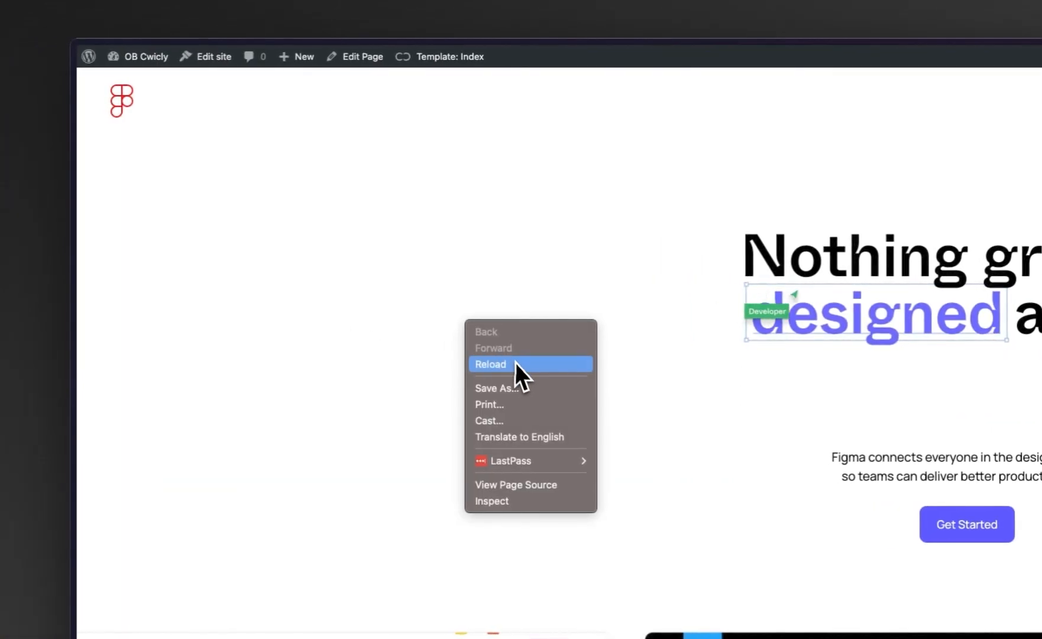
left_click(514, 364)
mouse_move(599, 142)
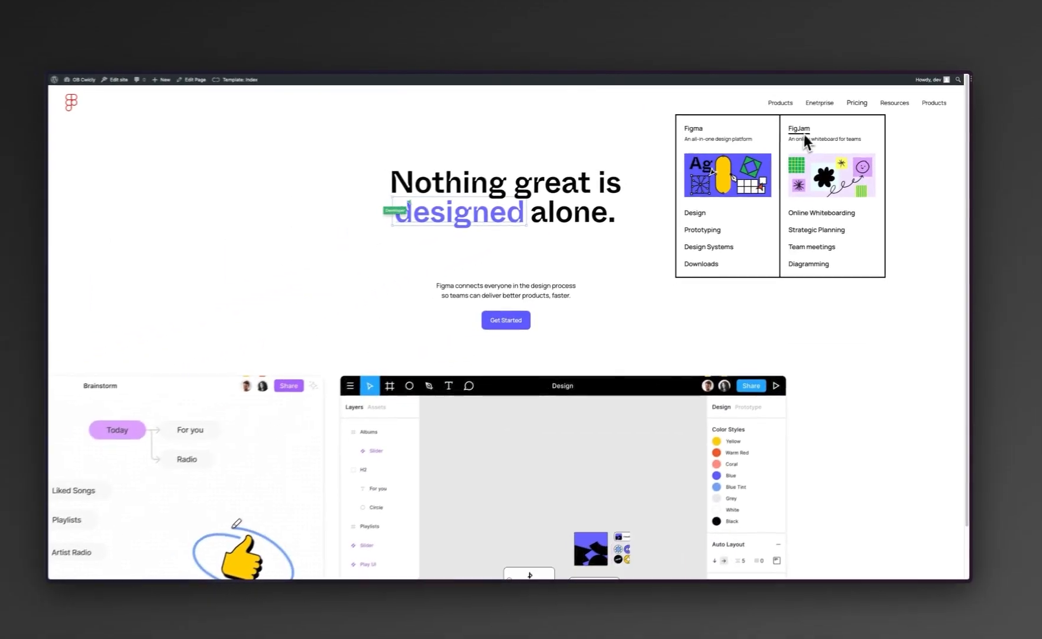
mouse_move(675, 134)
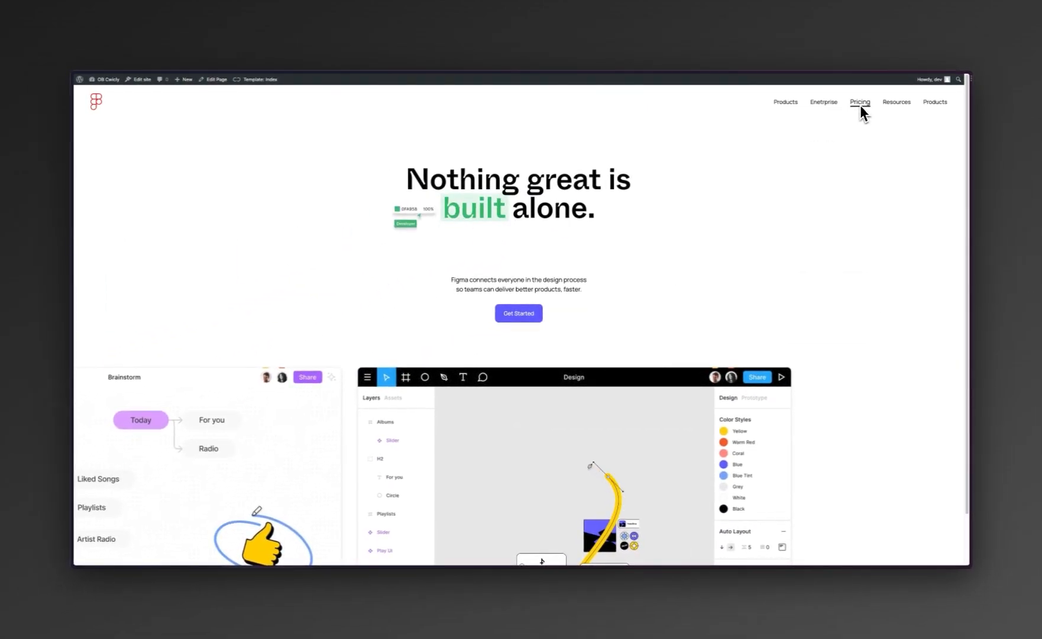
mouse_move(894, 101)
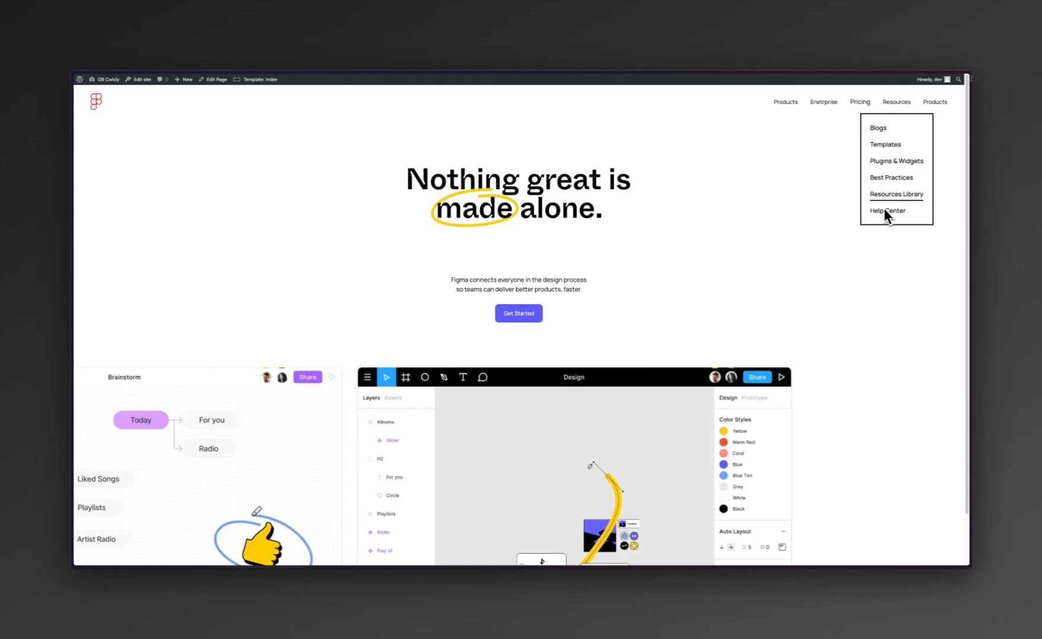
mouse_move(944, 101)
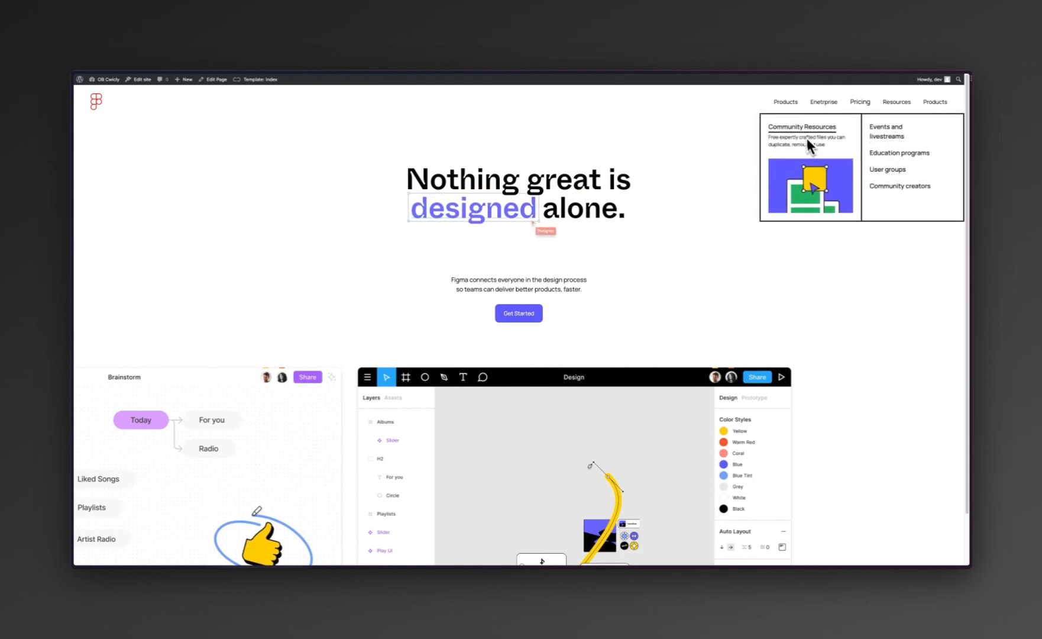
Set the menu title of the last Products dropdown in the header template to "Community".
left_click(97, 185)
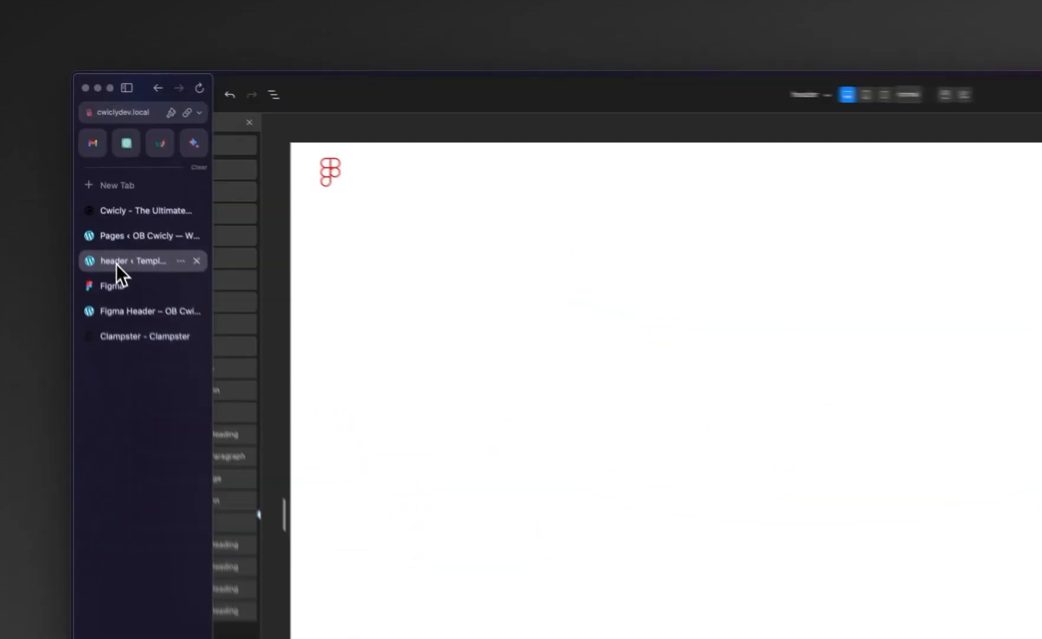
left_click(751, 192)
double_click(926, 379)
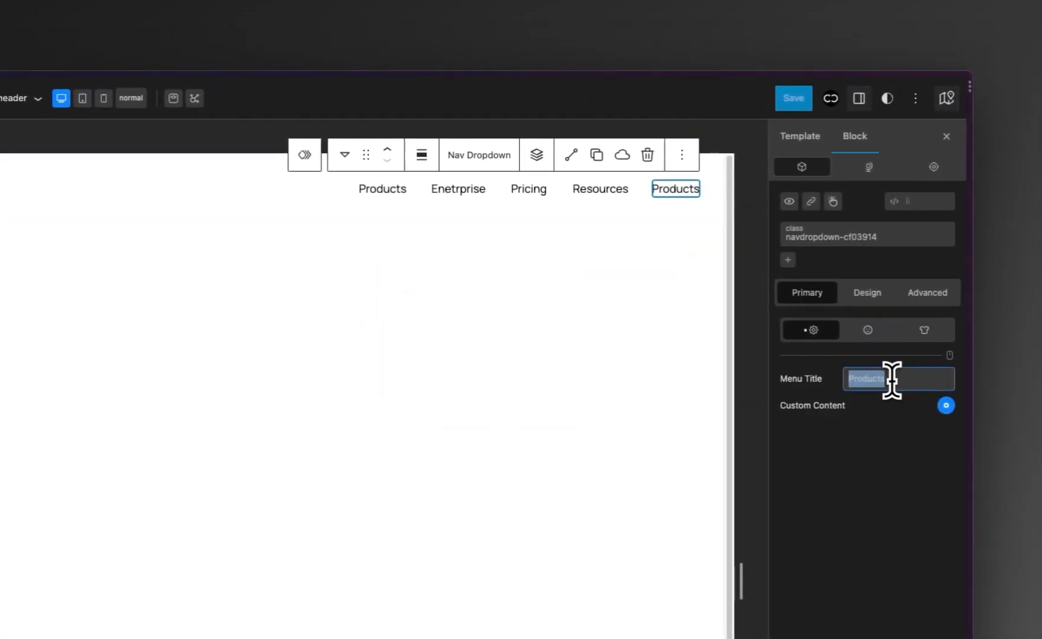
type("Co")
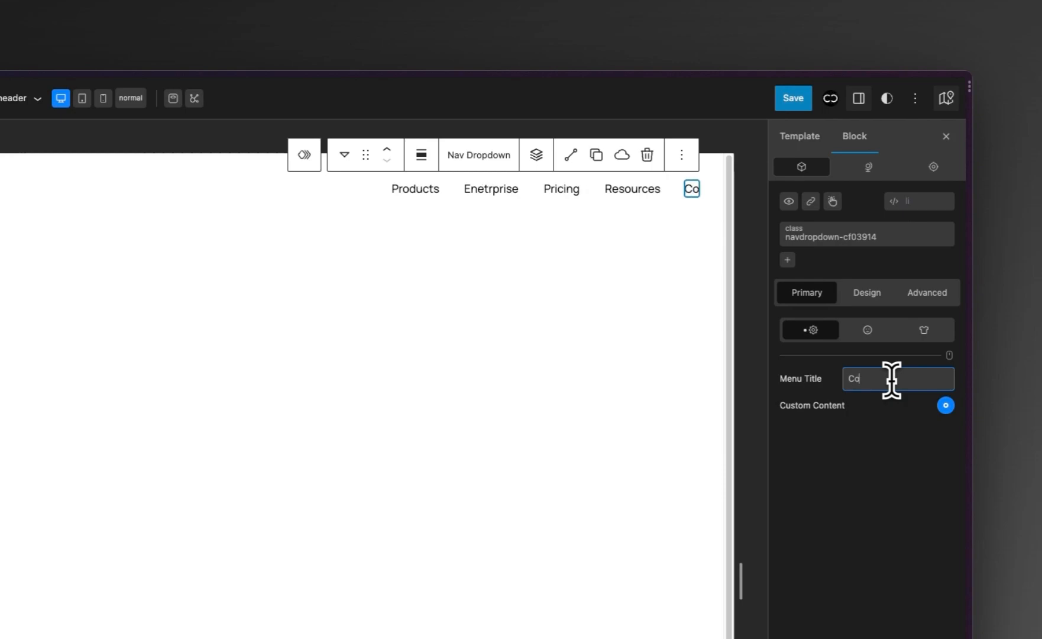
type("mmunity")
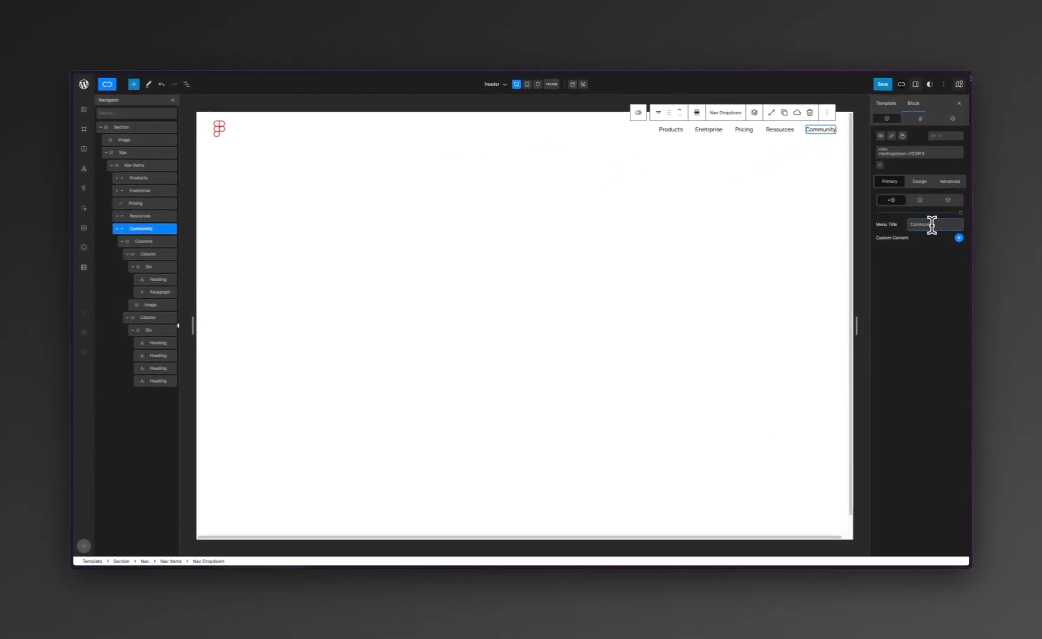
Duplicate the Pricing nav link and move the copy after the Community dropdown as the last nav item.
mouse_move(82, 219)
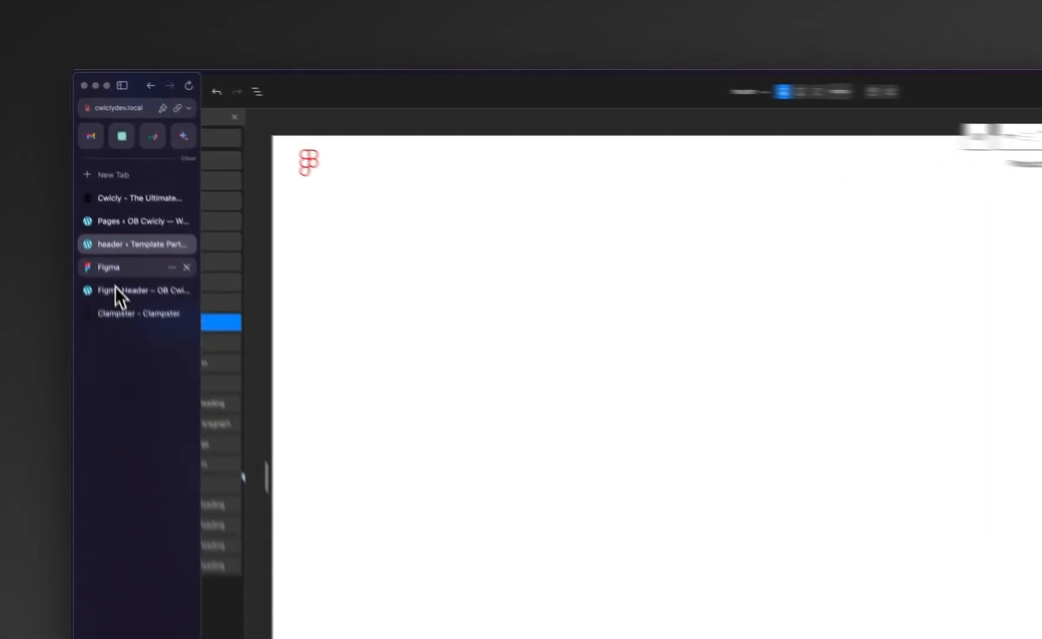
left_click(102, 195)
left_click(138, 289)
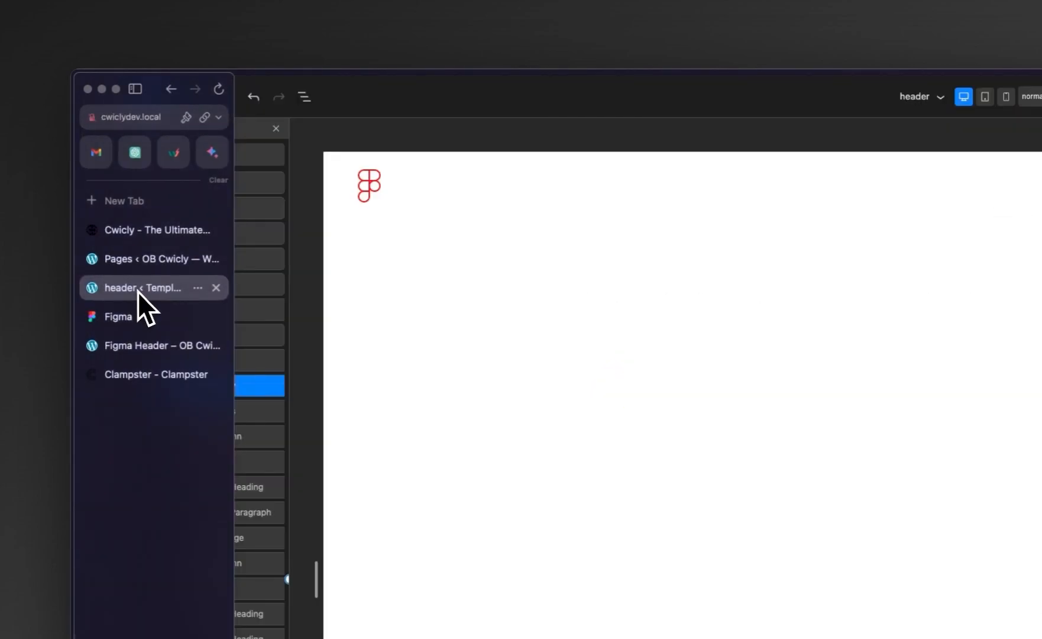
left_click(713, 189)
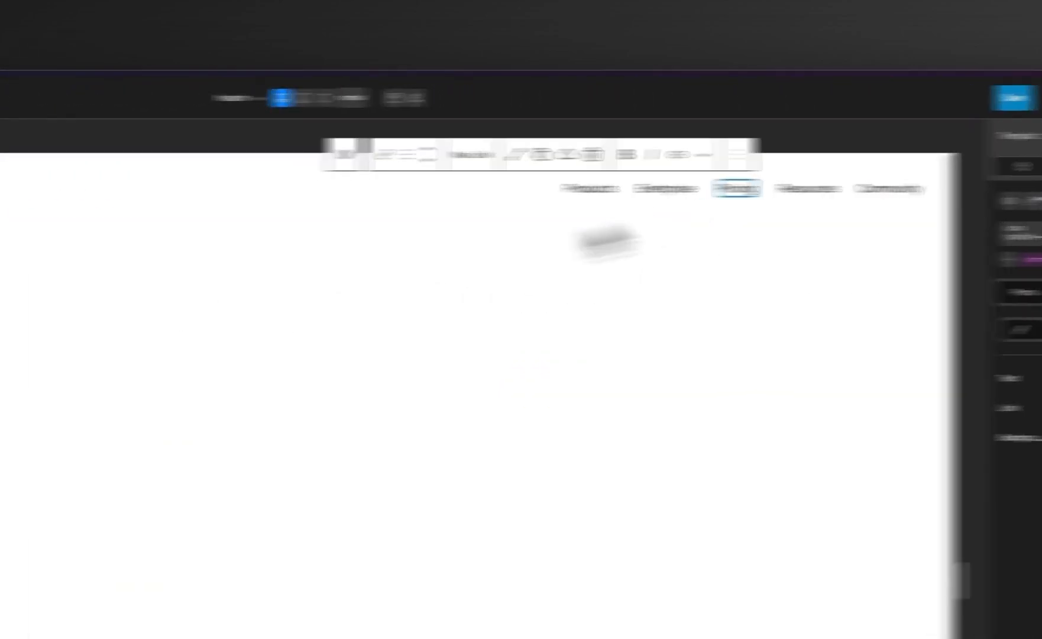
right_click(219, 278)
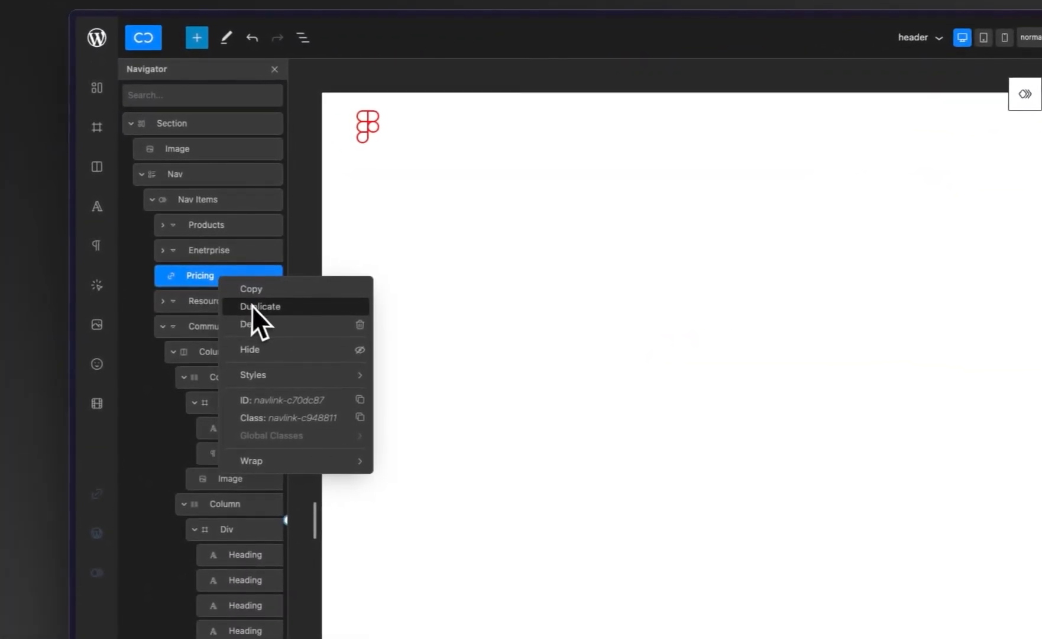
left_click(255, 306)
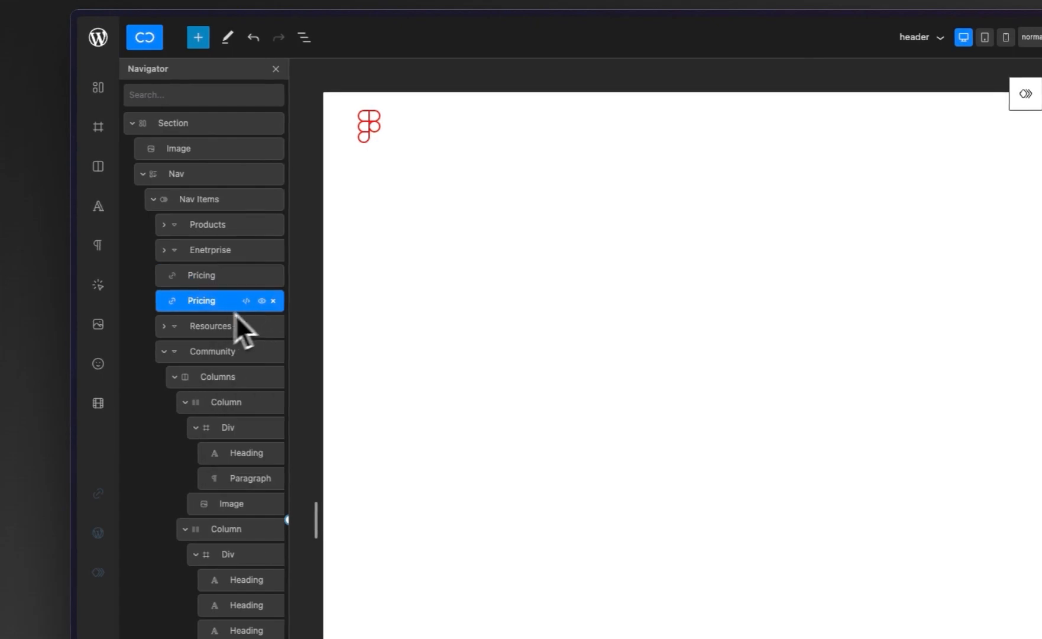
left_click(165, 351)
left_click_drag(202, 307, 202, 358)
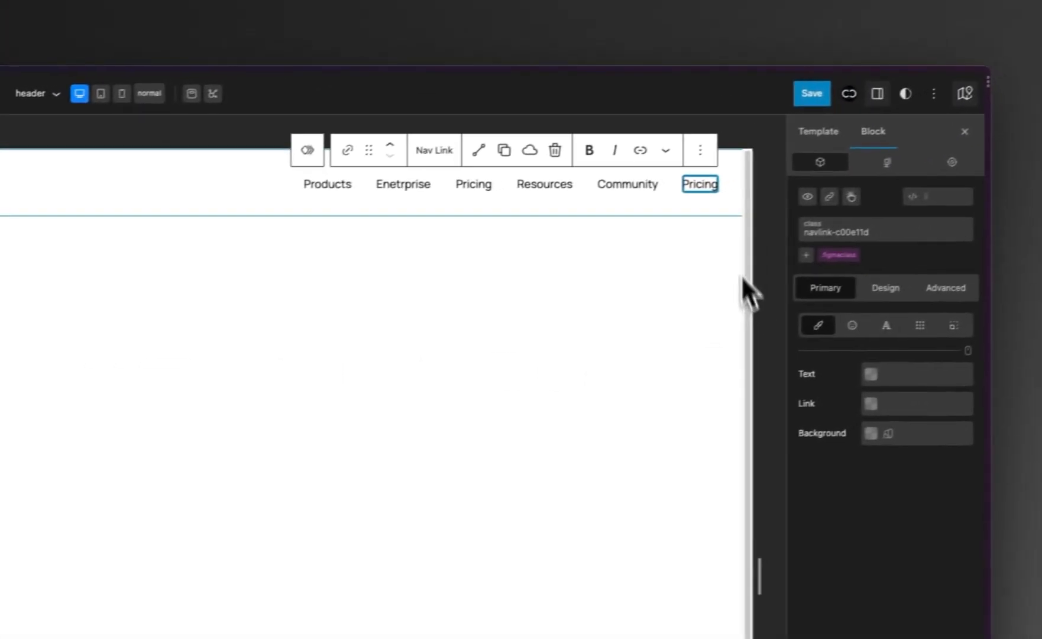
Change the text of the last nav link to "Log in" and save the header template part.
double_click(696, 188)
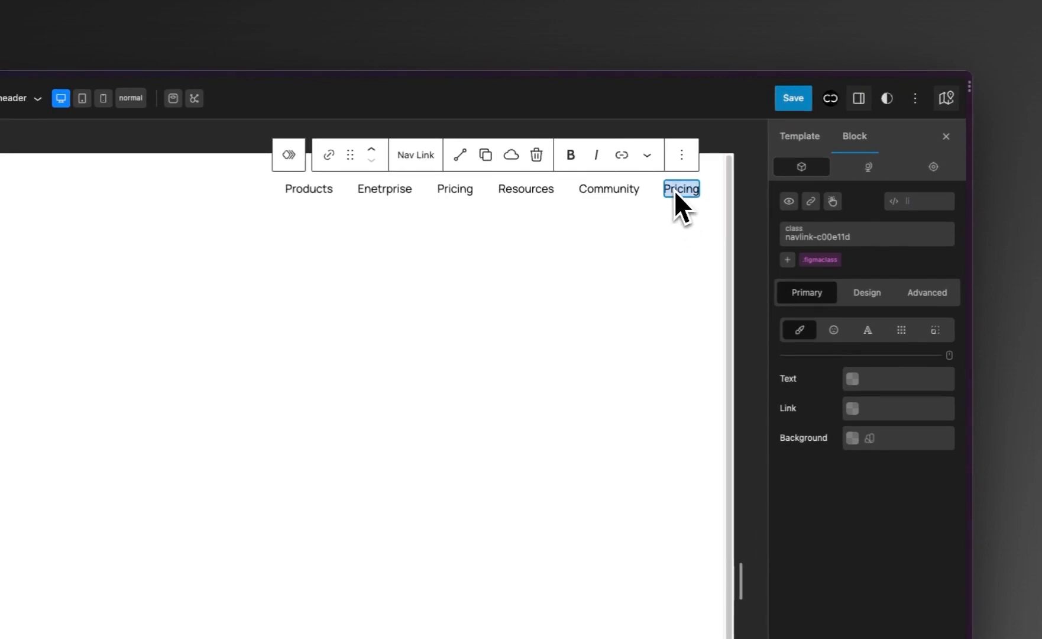
type("Log in")
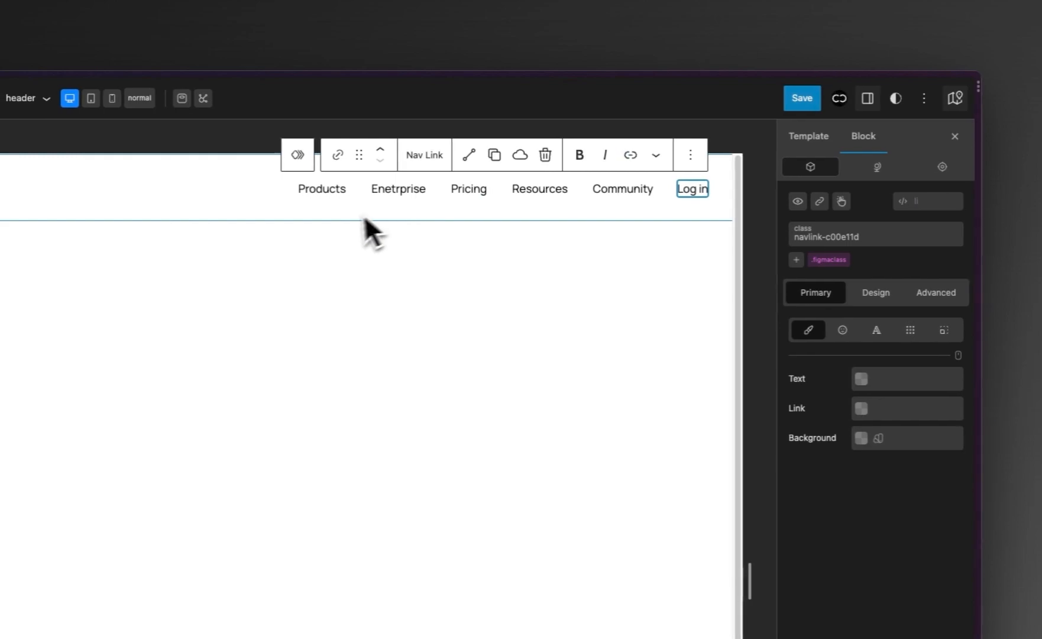
left_click(303, 217)
left_click(801, 98)
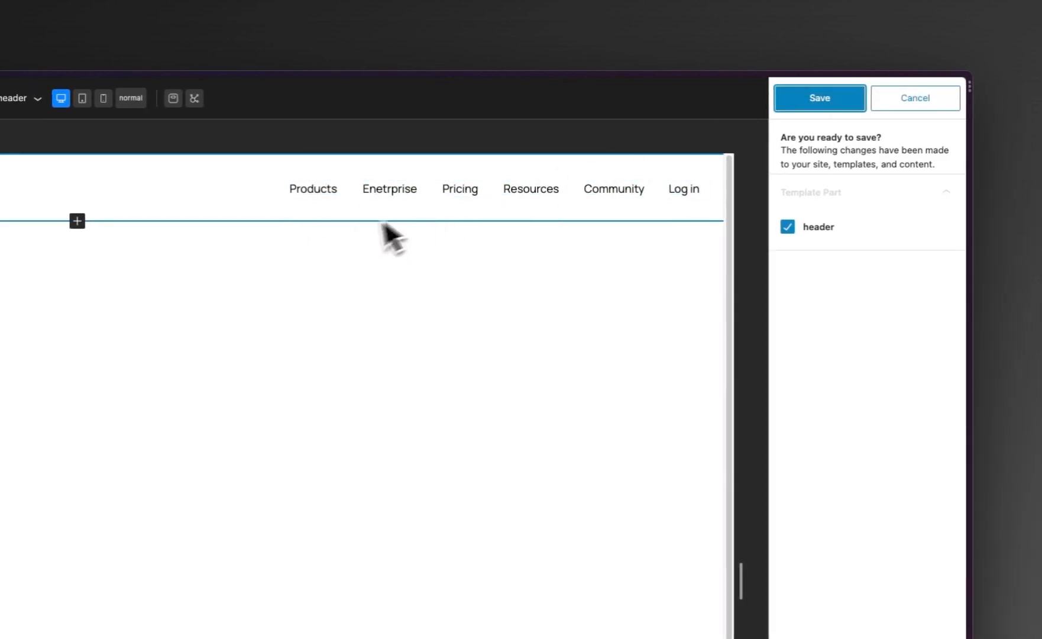
left_click(820, 99)
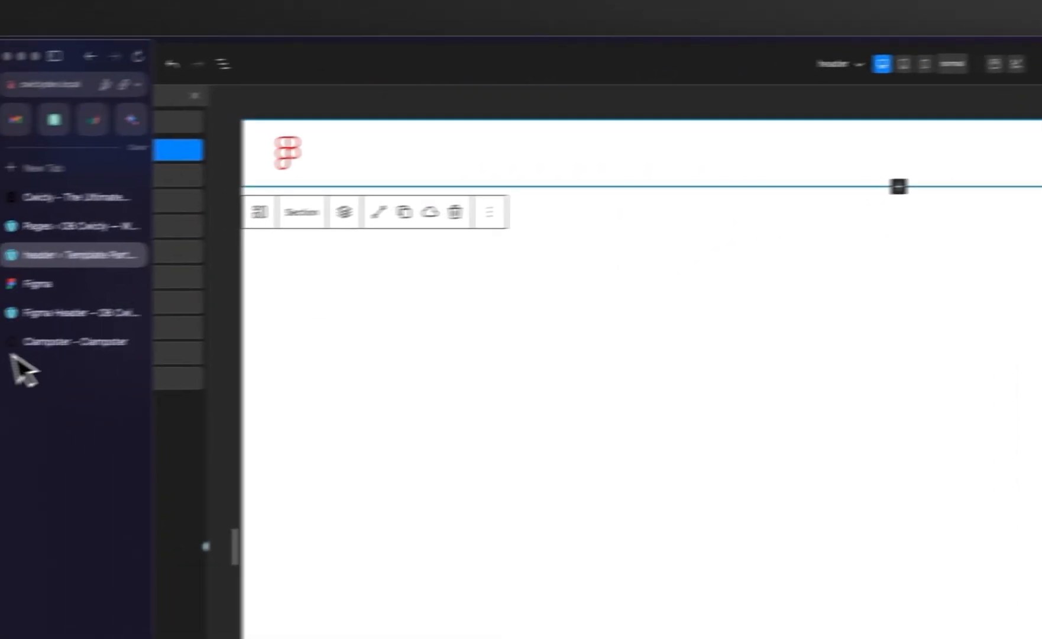
Check the end of the navigation bar on the Figma website, and add a Button block after Nav Items inside the Nav.
left_click(133, 282)
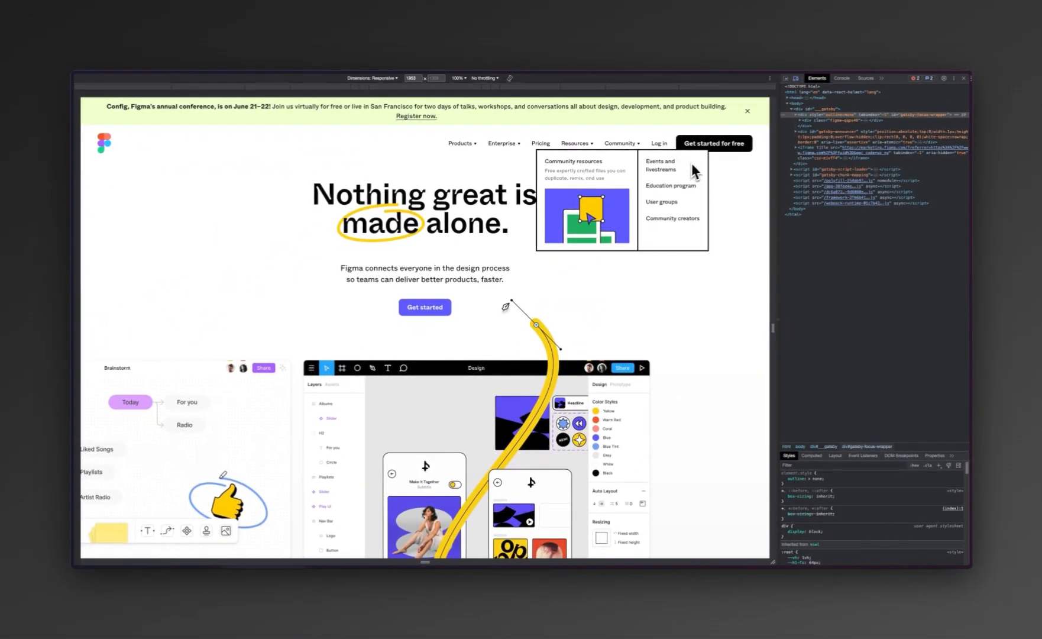
mouse_move(77, 225)
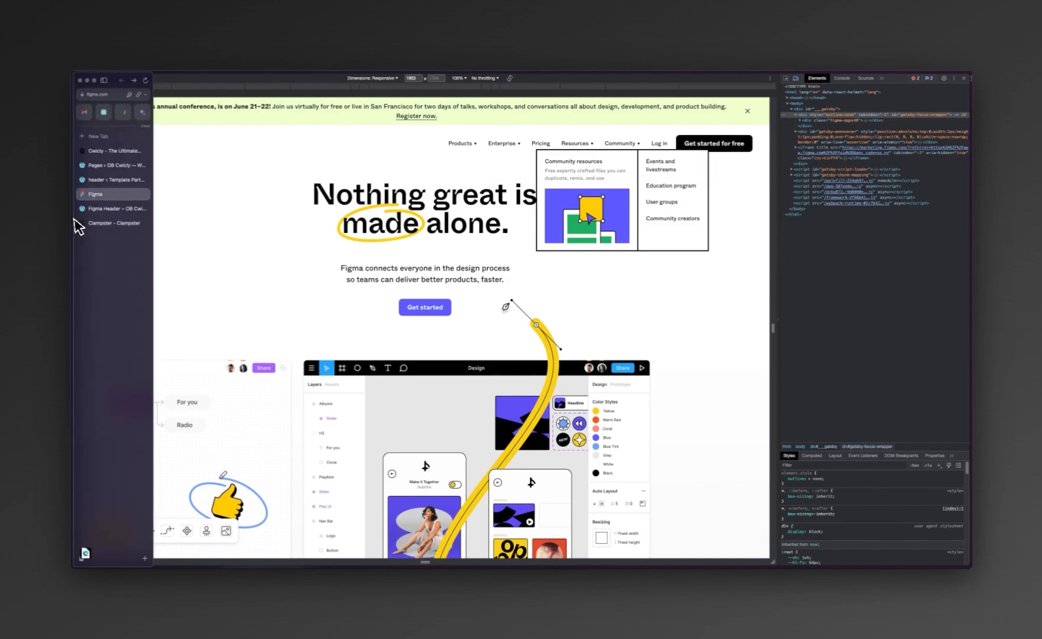
left_click(97, 181)
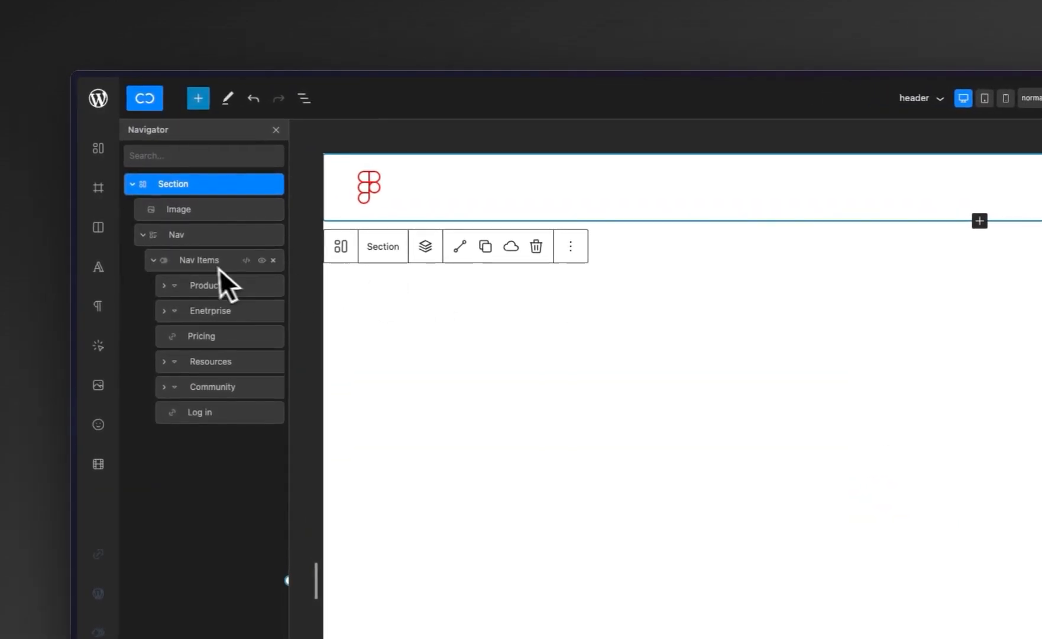
left_click(153, 260)
left_click(189, 260)
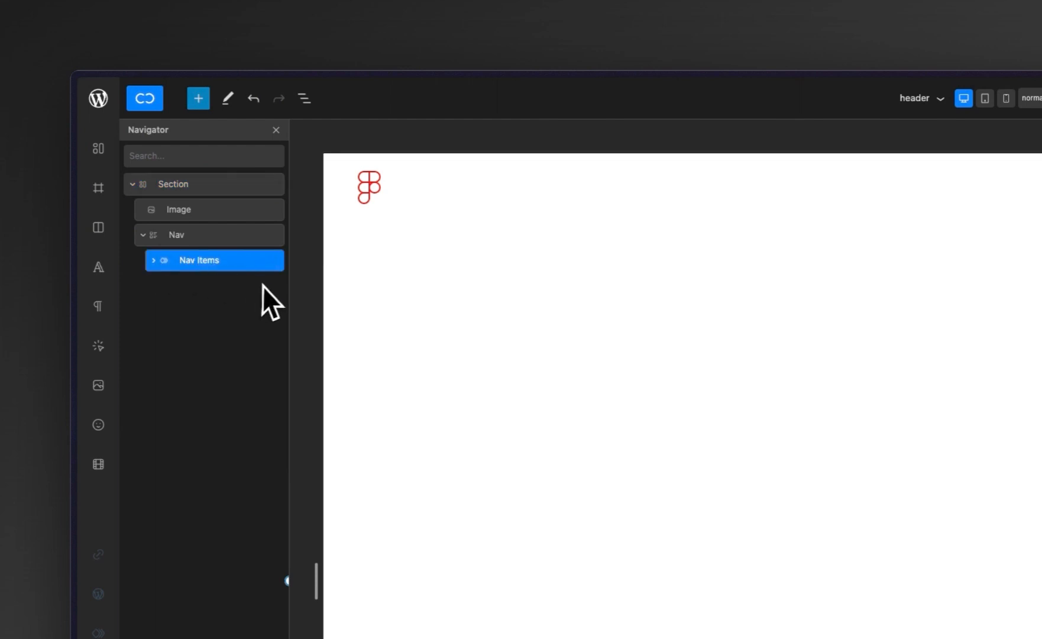
left_click(99, 348)
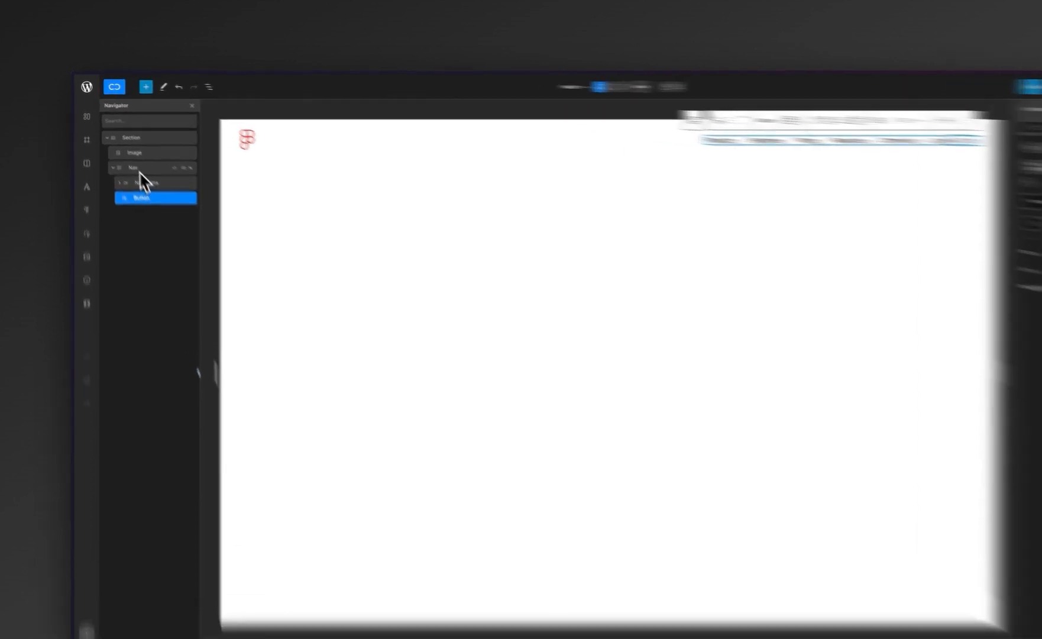
Set the text of the button beside the nav items to "Get Started For Free".
left_click(129, 153)
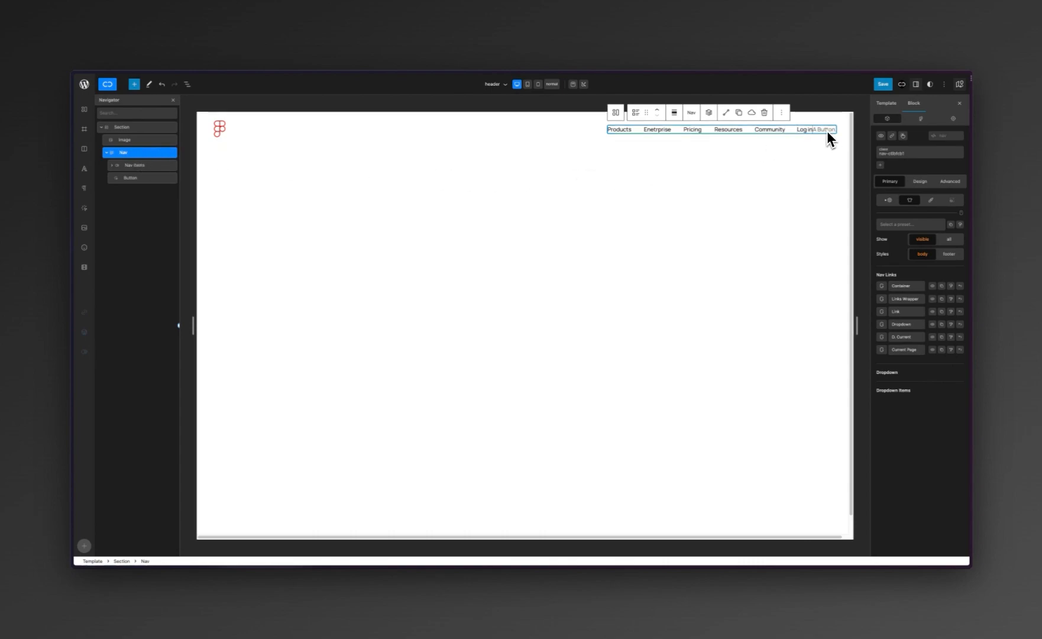
scroll(827, 132, "down", 1)
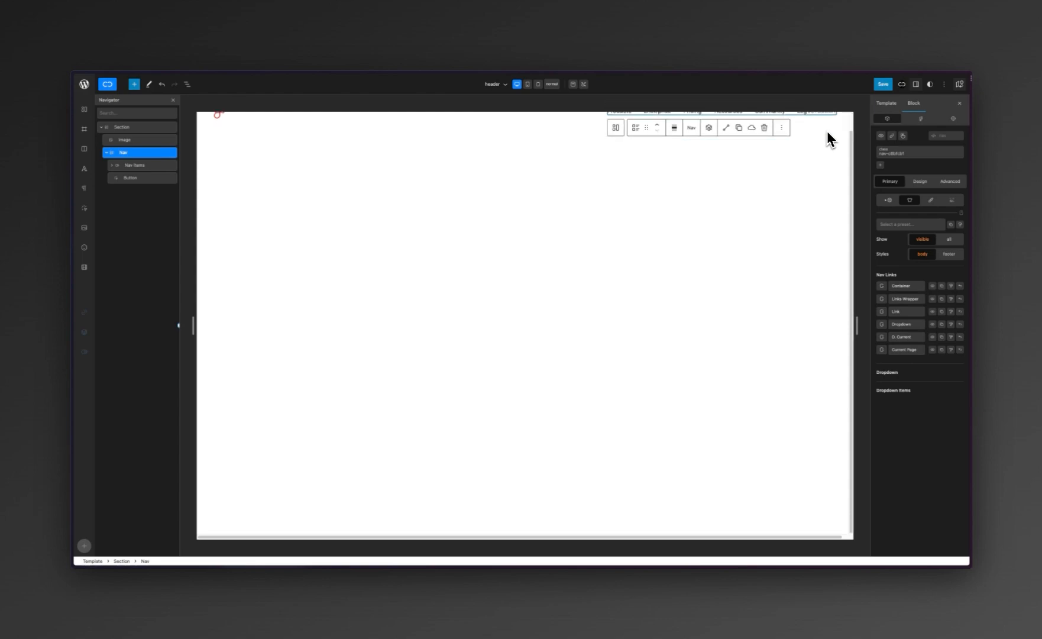
scroll(735, 188, "up", 1)
left_click(823, 130)
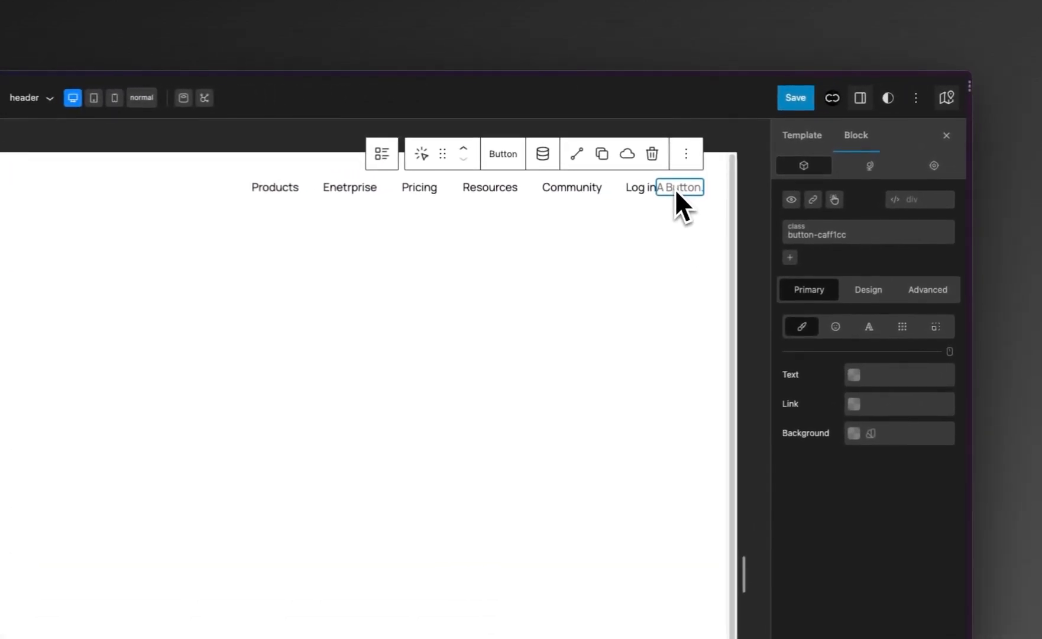
type("Get Started")
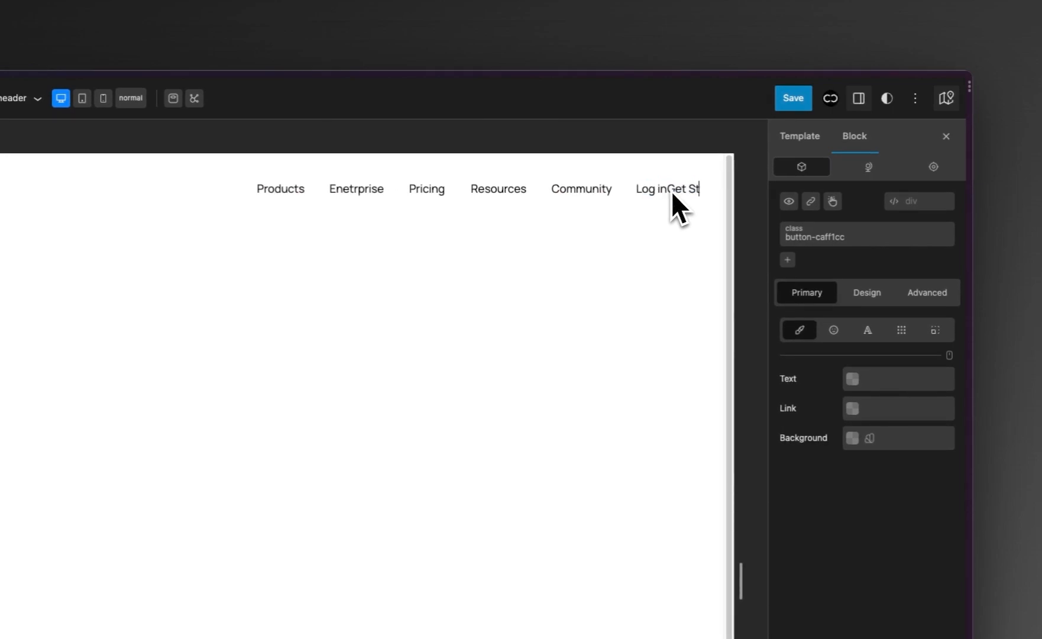
type(" For Free")
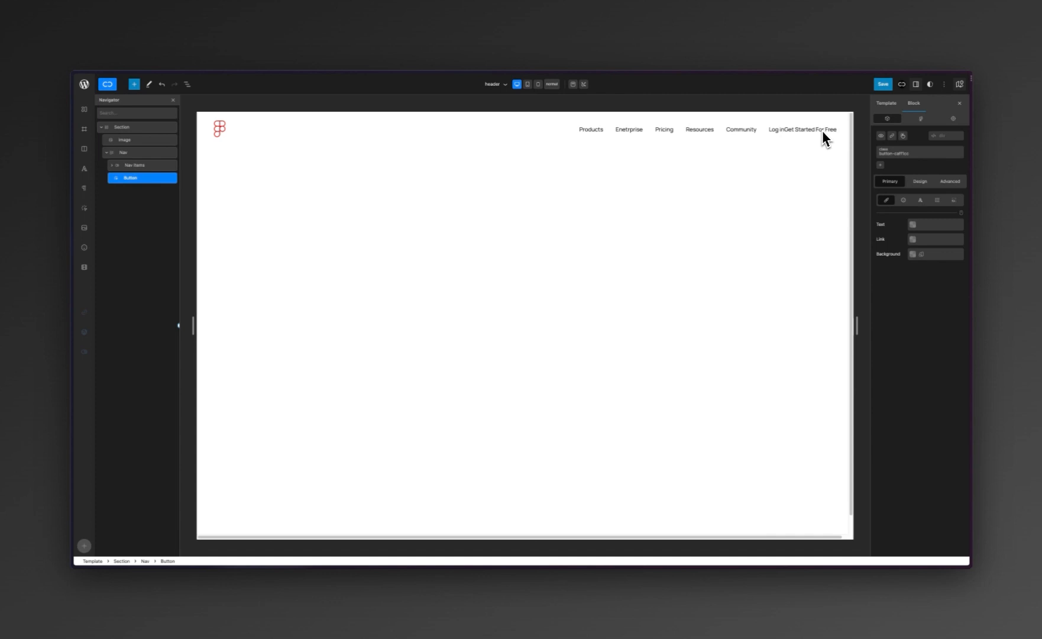
Compare with the Figma website's button and set the button padding to 14 px top and bottom, 24 px left and right.
mouse_move(80, 201)
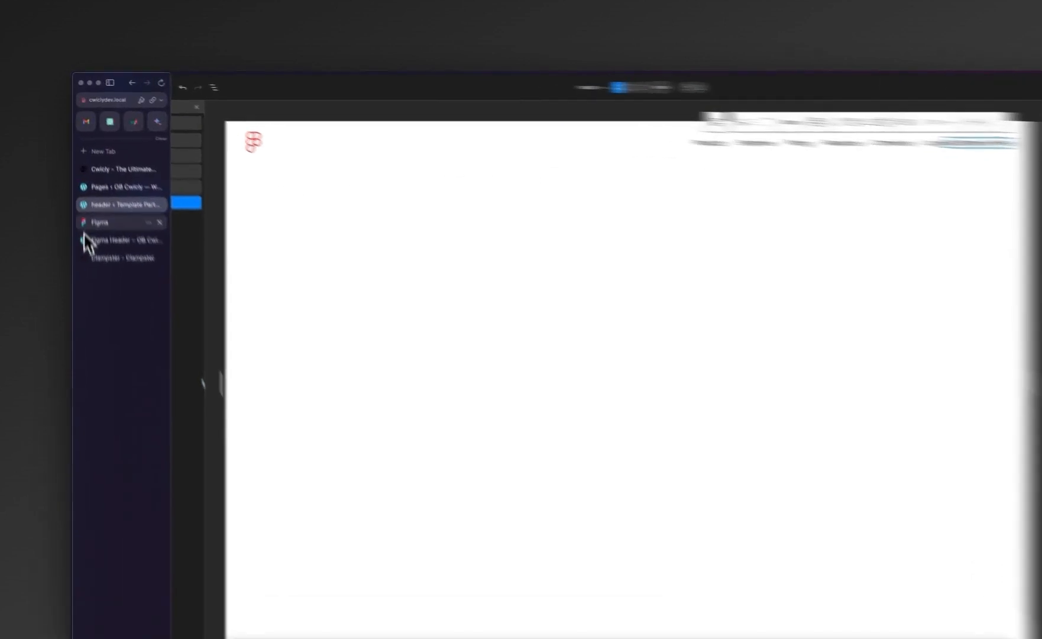
left_click(95, 226)
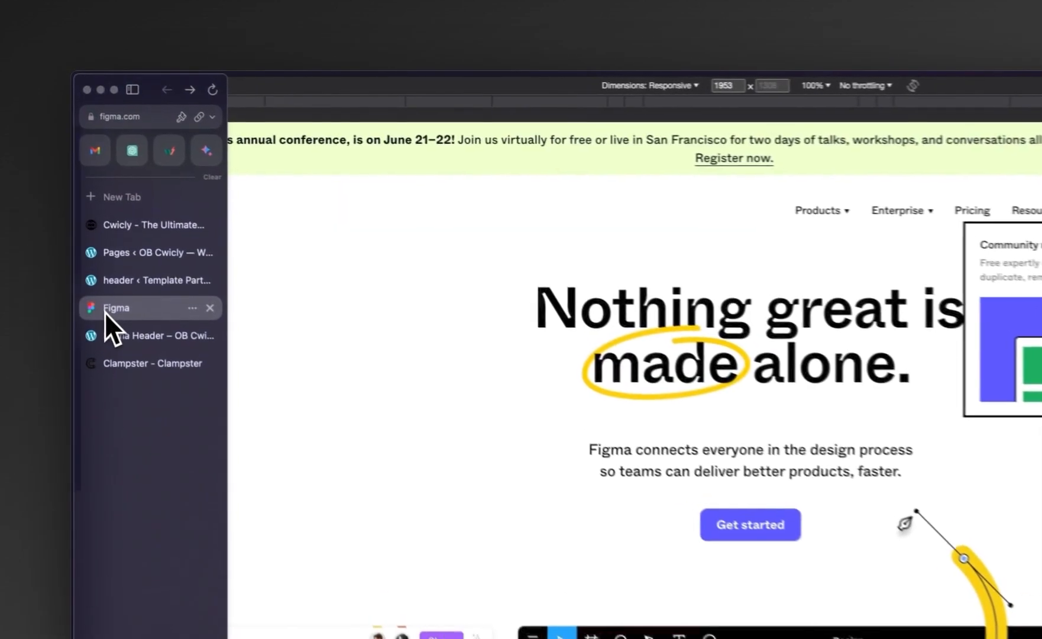
left_click(96, 207)
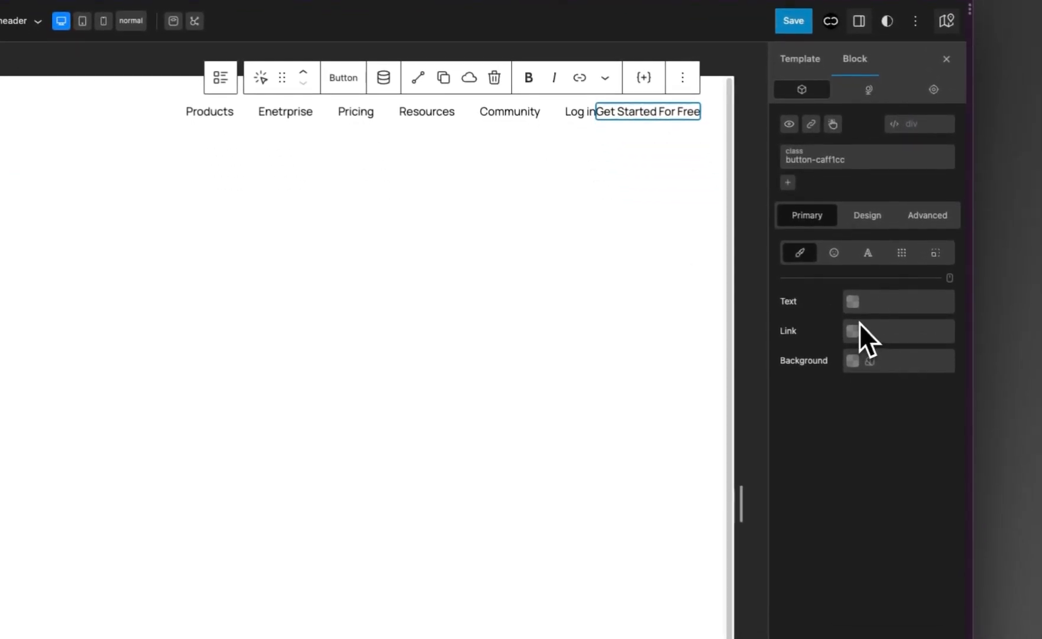
left_click(935, 252)
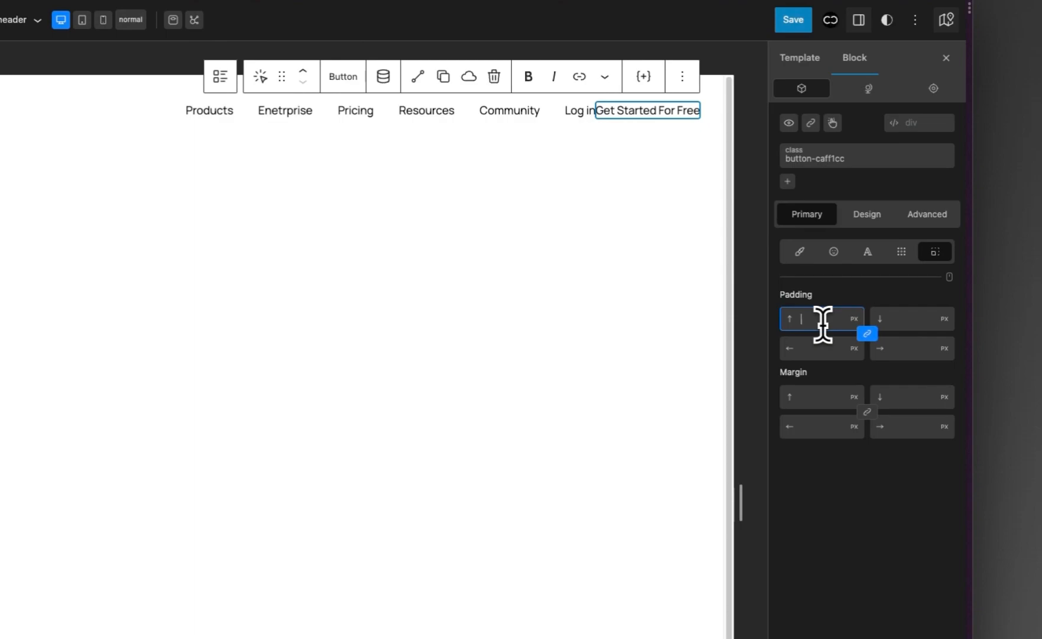
type("14")
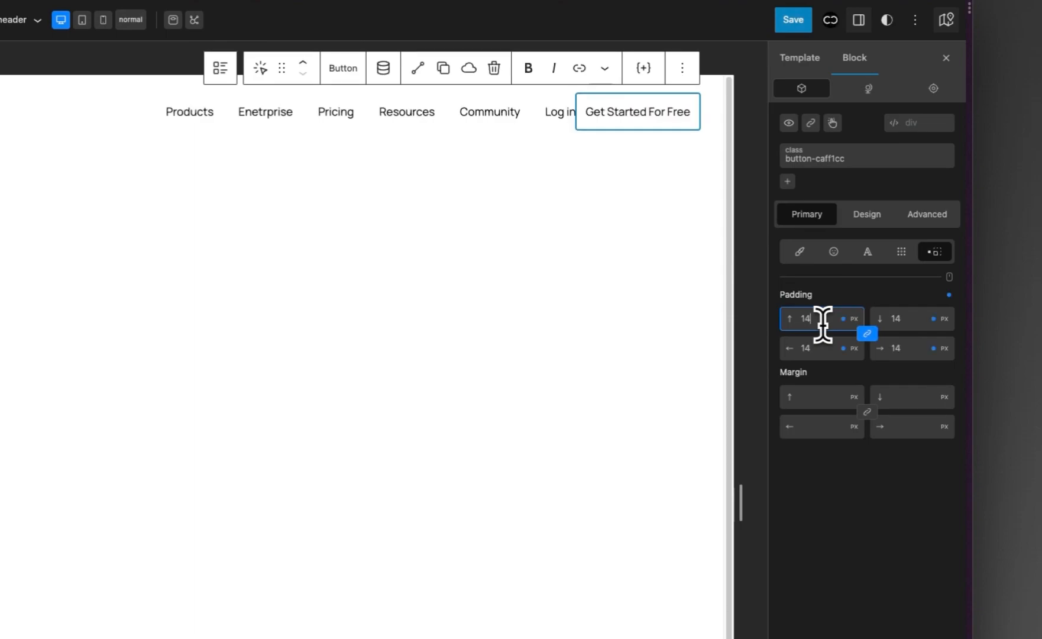
left_click(820, 350)
type("24")
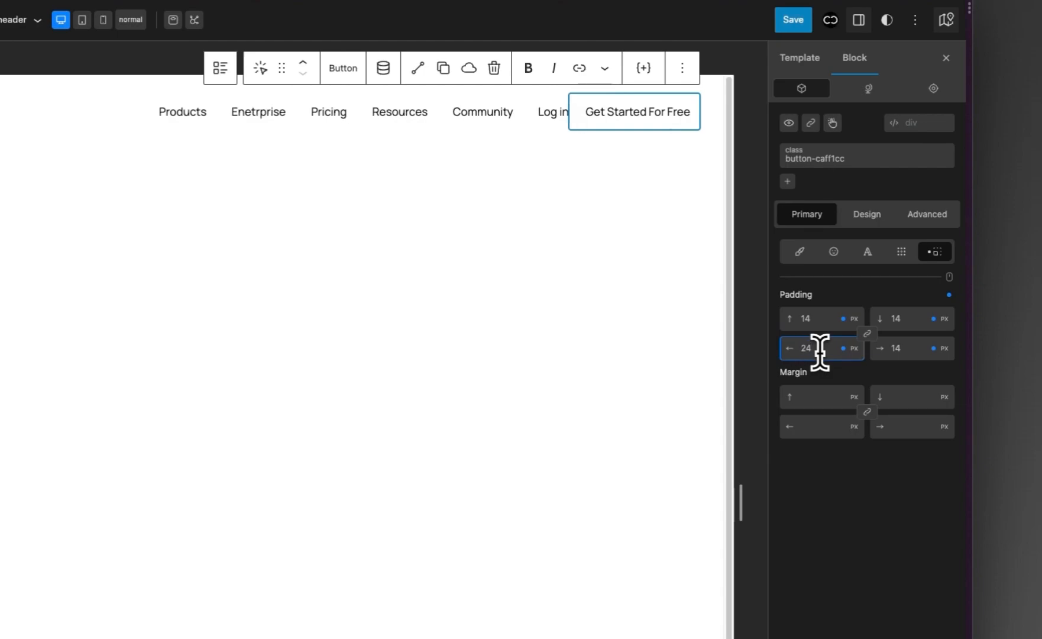
key("Tab")
type("2")
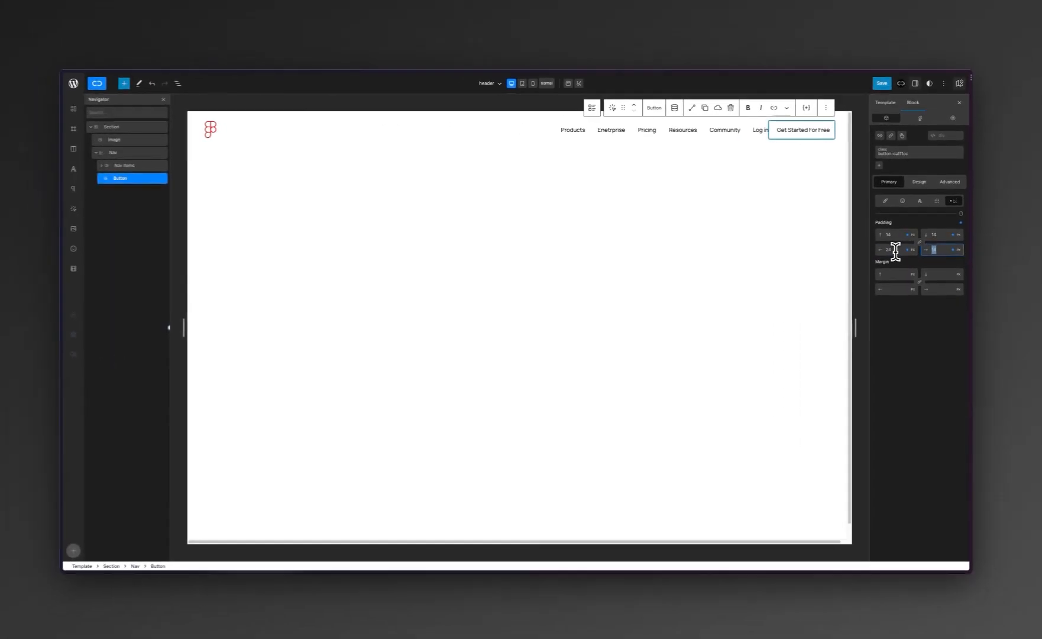
type("4")
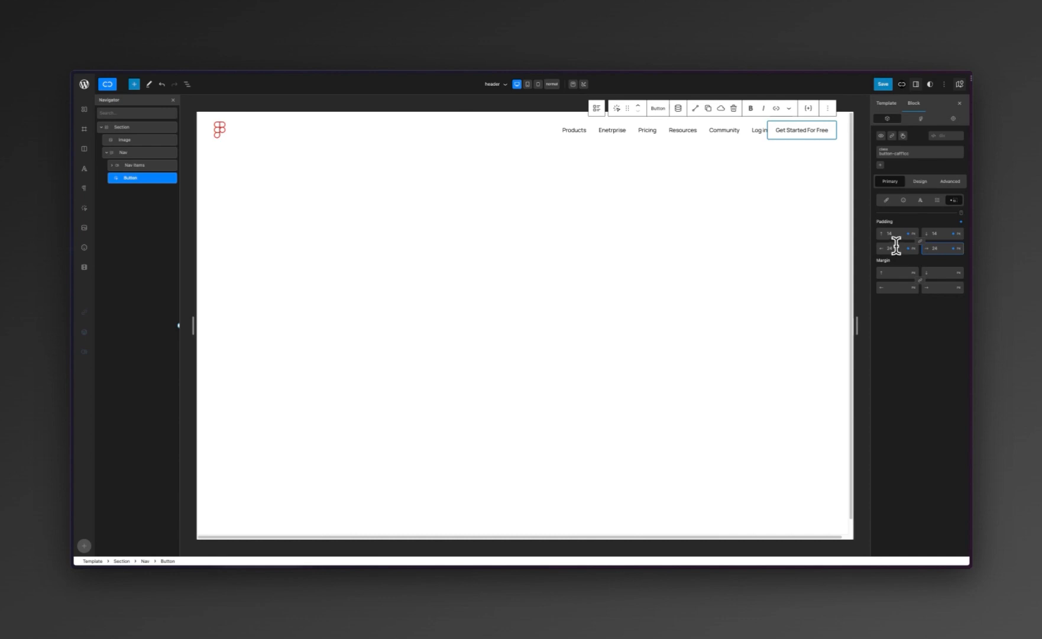
Round all corners of the "Get Started For Free" button with a 10 px radius.
left_click(920, 181)
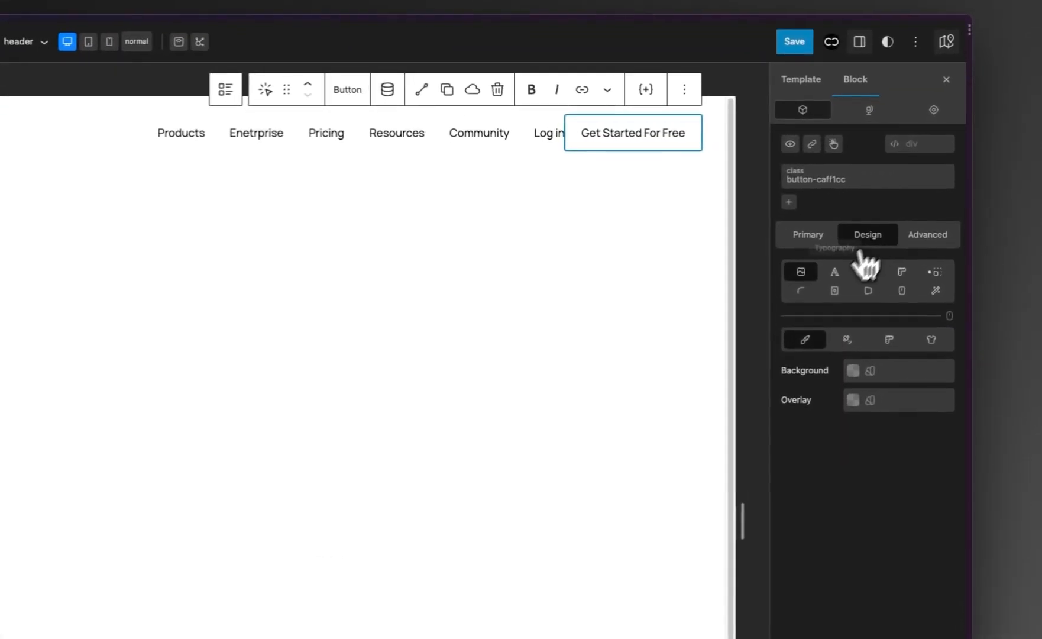
left_click(886, 210)
left_click(825, 396)
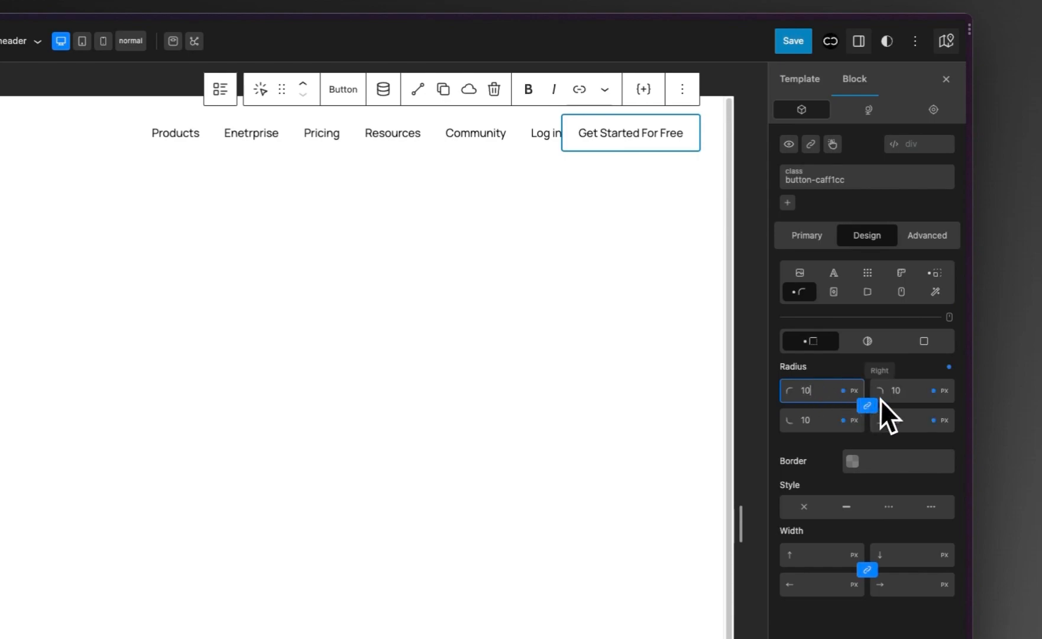
Give the button a solid black #000000 background and pick a colour for its text.
left_click(811, 236)
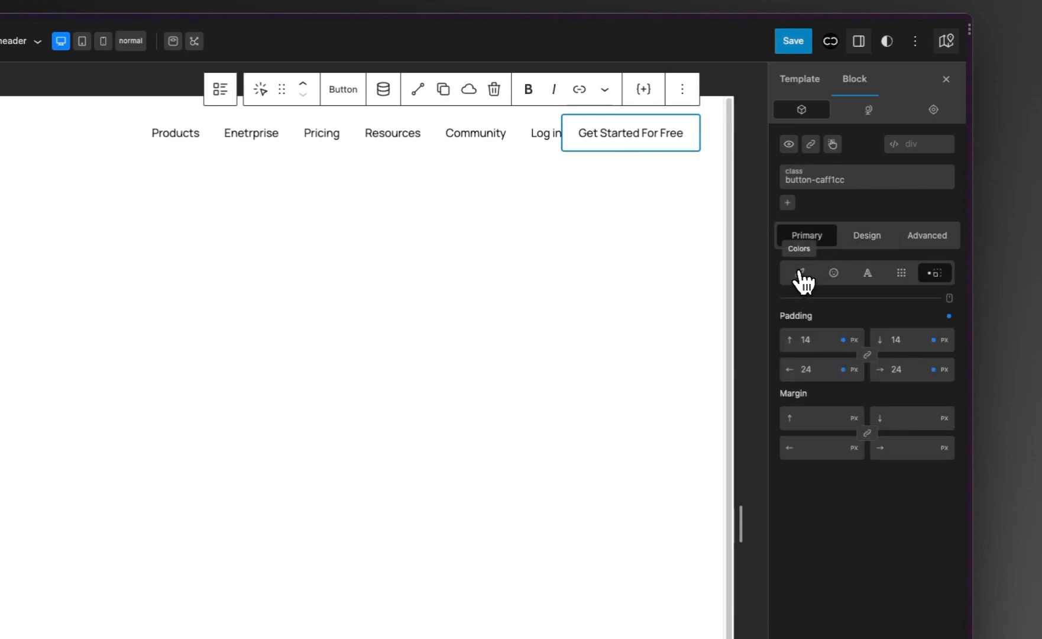
left_click(803, 274)
left_click(853, 381)
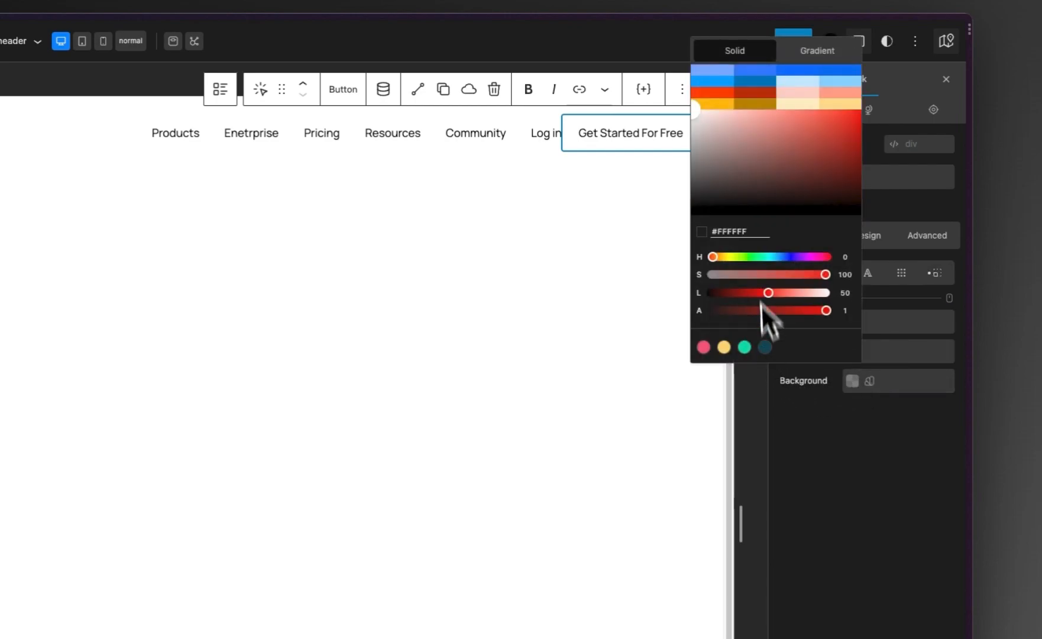
left_click_drag(739, 196, 680, 224)
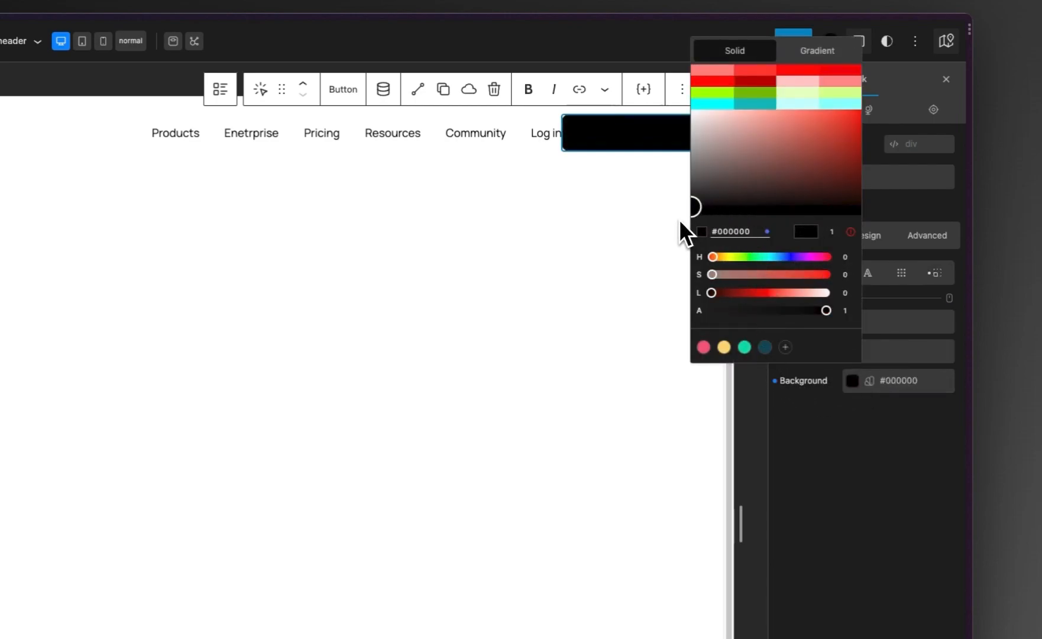
left_click(903, 409)
left_click(852, 321)
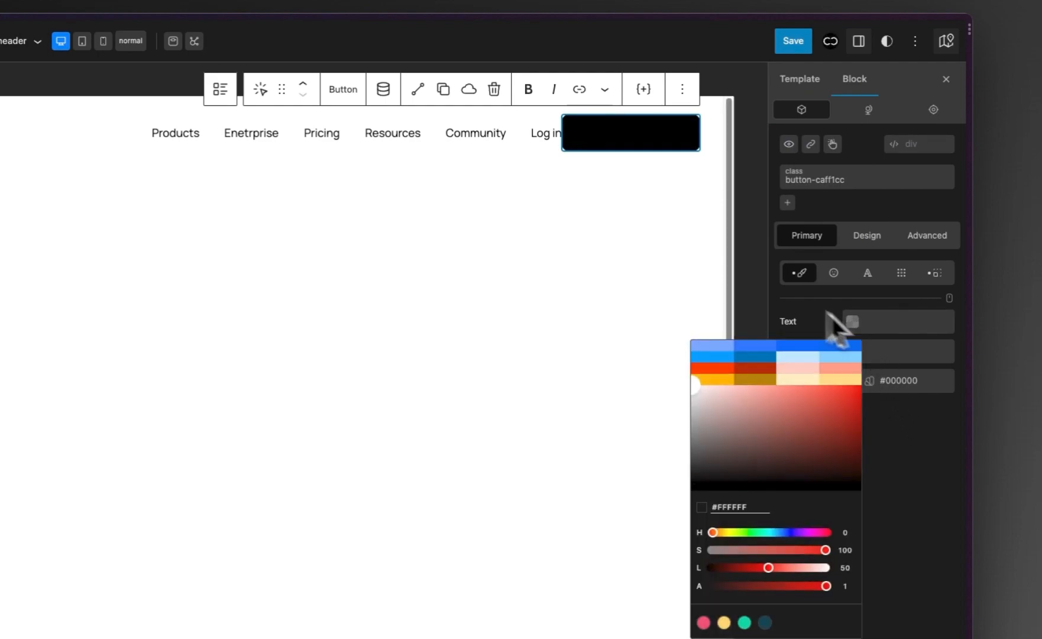
left_click(748, 372)
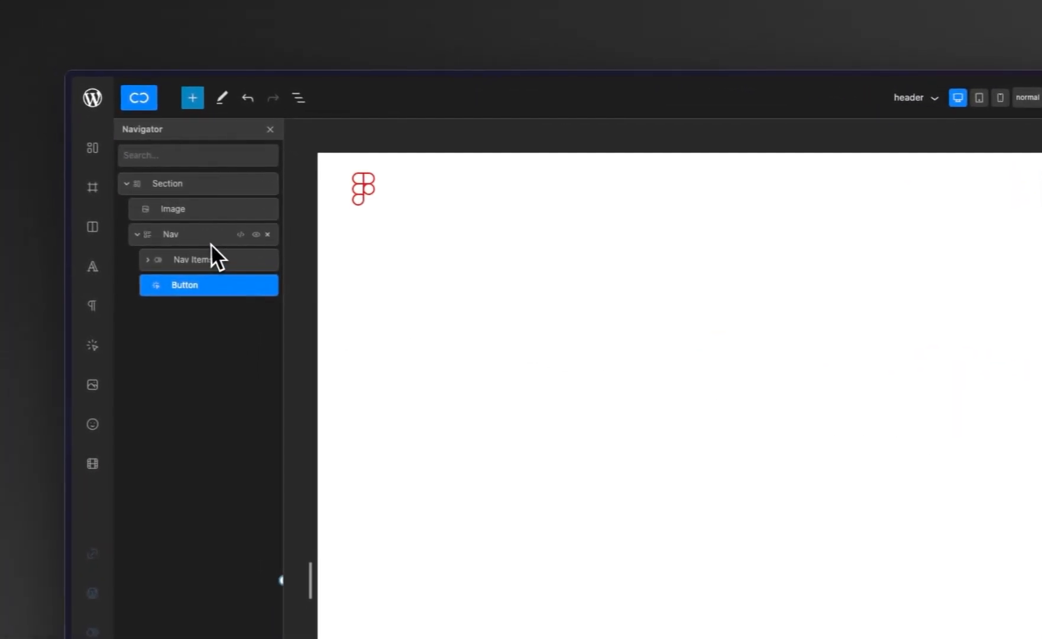
Try spacing the Nav block's contents with a vertical flex layout, centred alignment, start justification and a 3000 px row gap.
left_click(152, 235)
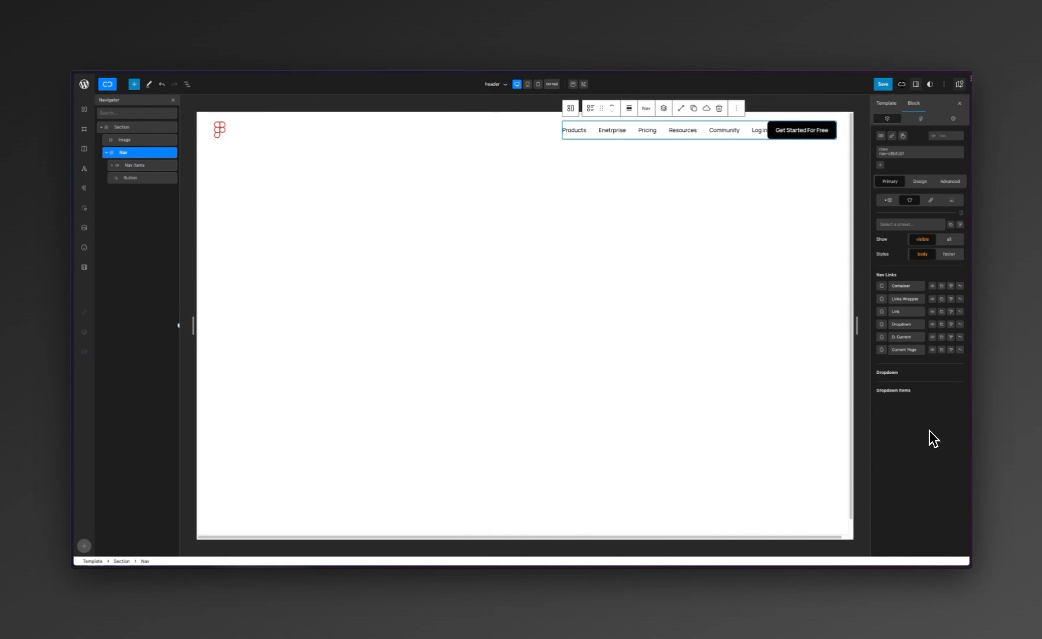
left_click(920, 181)
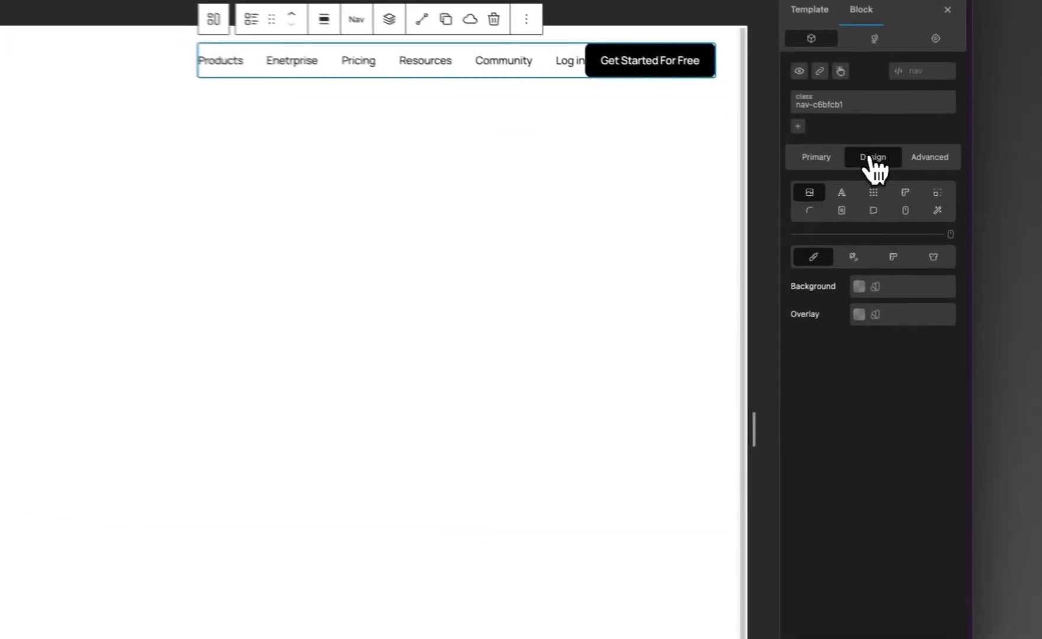
left_click(874, 193)
left_click(810, 289)
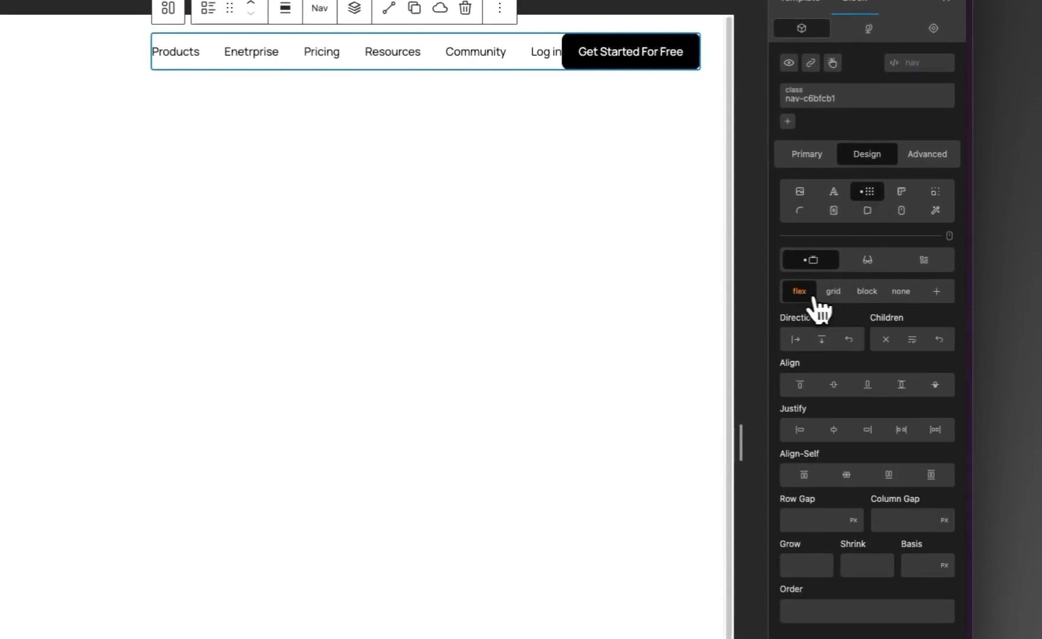
left_click(822, 339)
left_click(834, 384)
left_click(833, 429)
left_click(800, 429)
scroll(824, 473, "down", 1)
left_click(824, 492)
type("3")
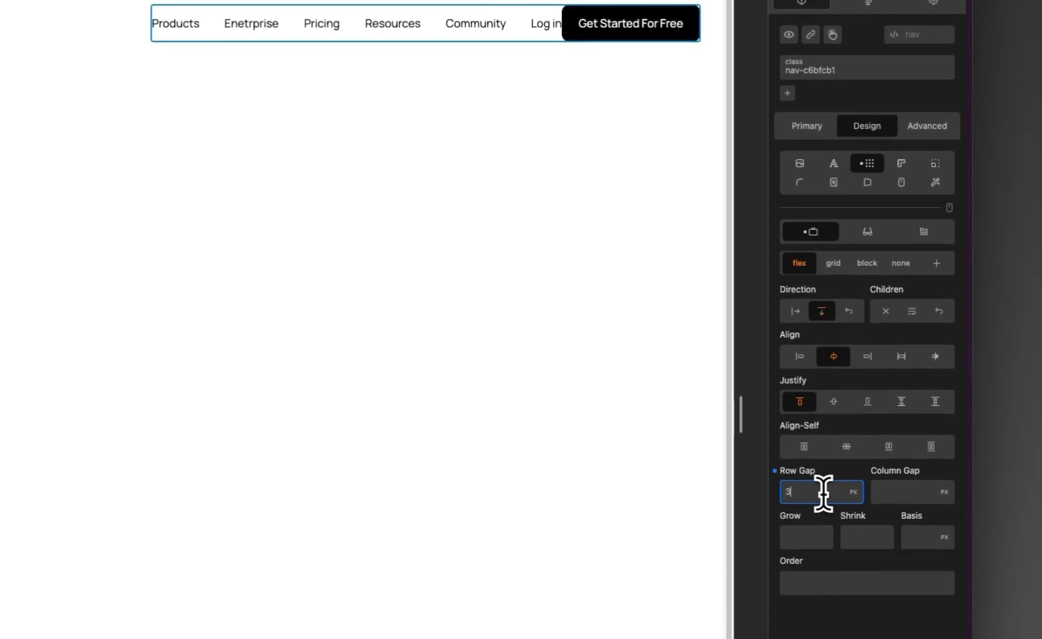
type("000")
left_click(804, 264)
left_click(820, 308)
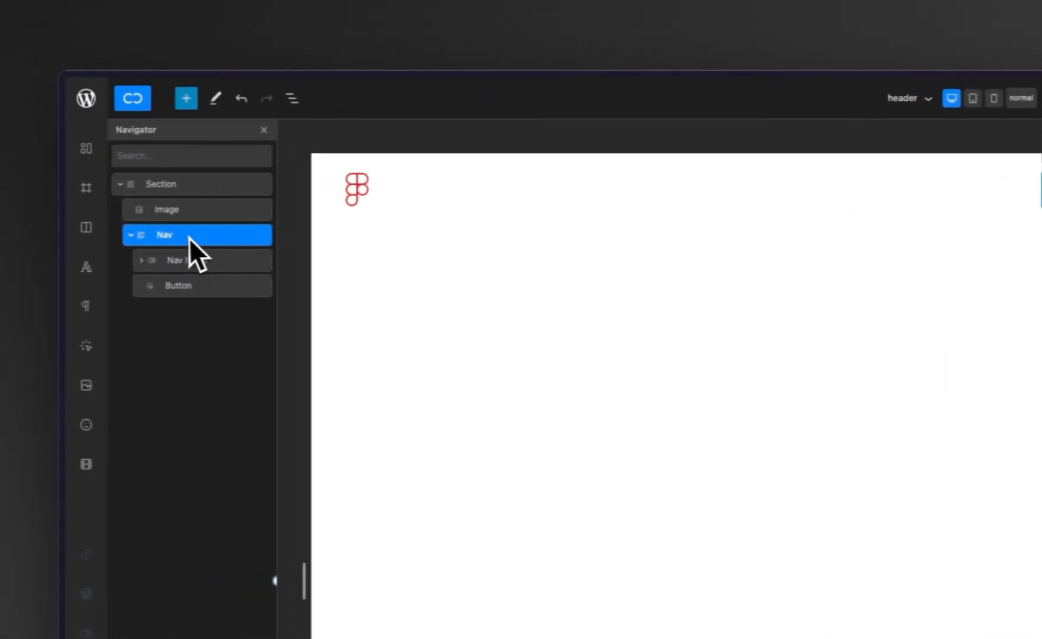
Examine the Nav block's primary settings and styles, including all style elements, and preview the Products dropdown.
left_click(814, 252)
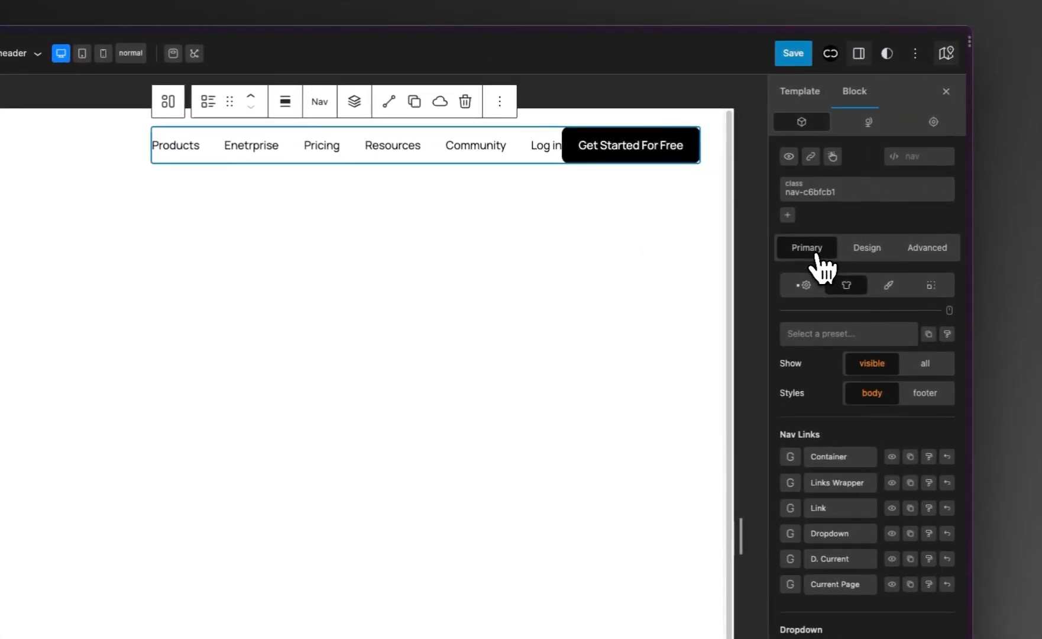
left_click(803, 286)
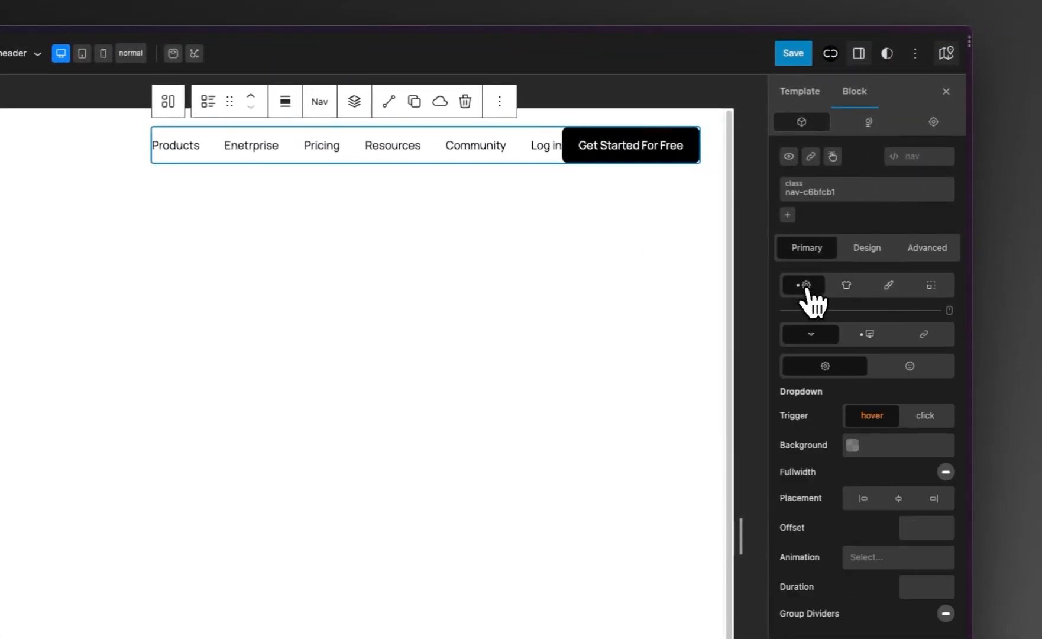
left_click(850, 287)
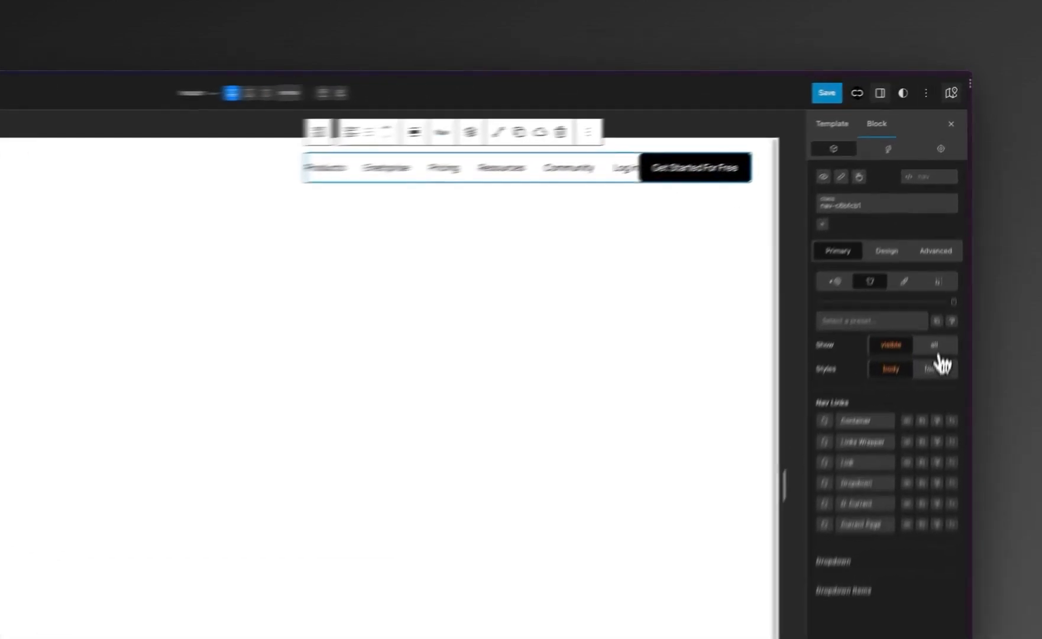
left_click(949, 239)
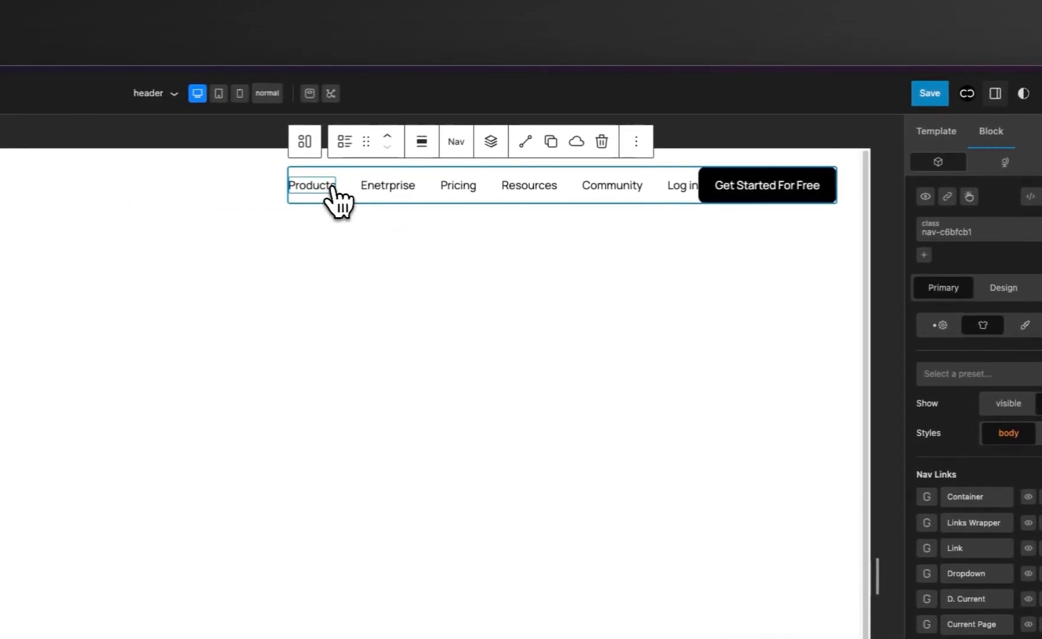
left_click(310, 188)
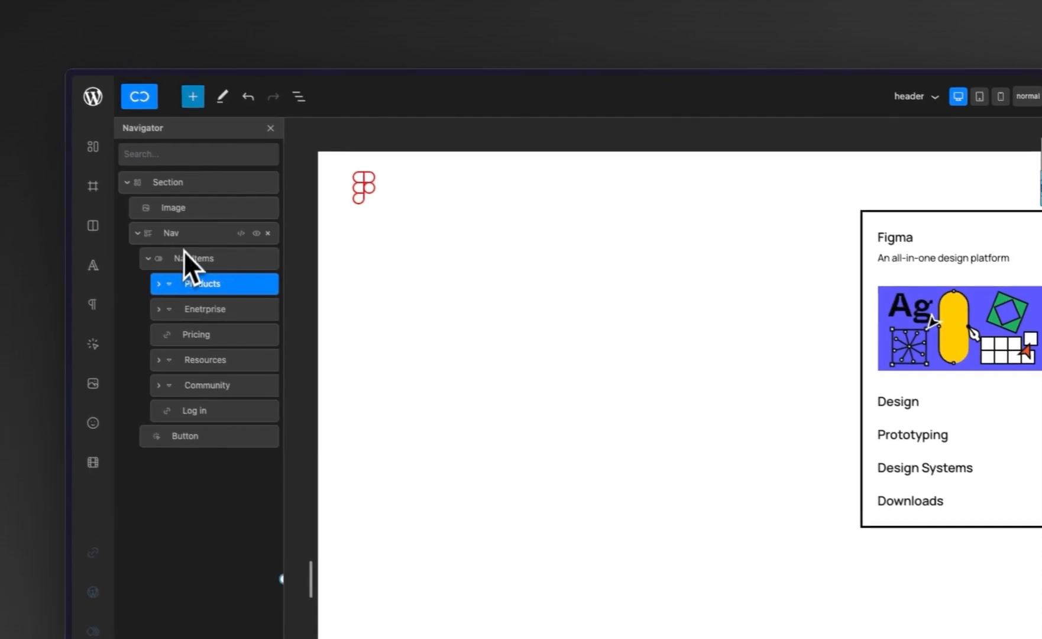
left_click(122, 215)
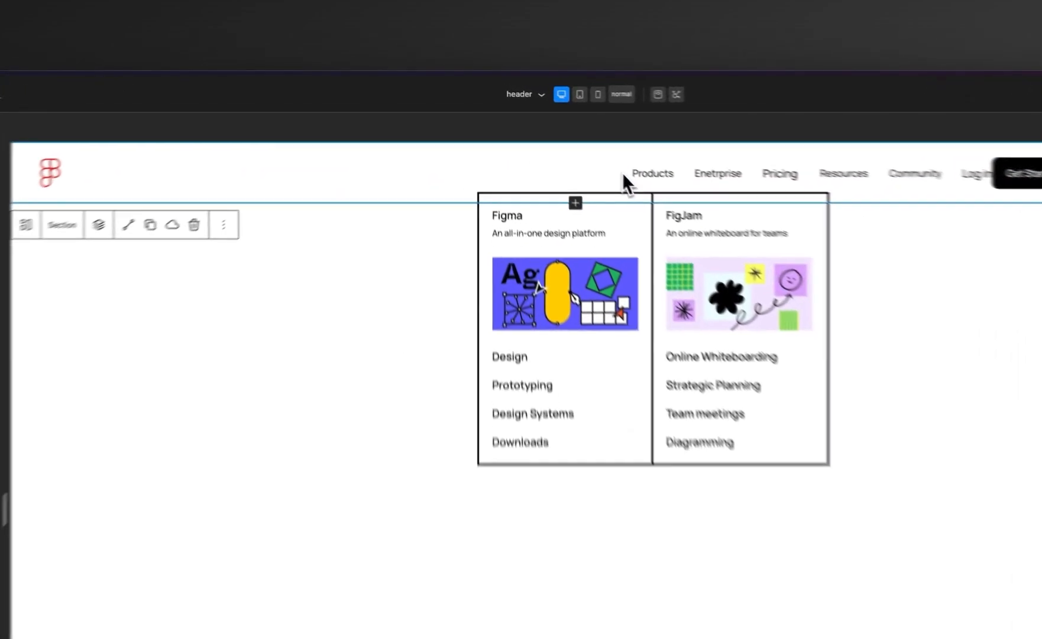
left_click(678, 191)
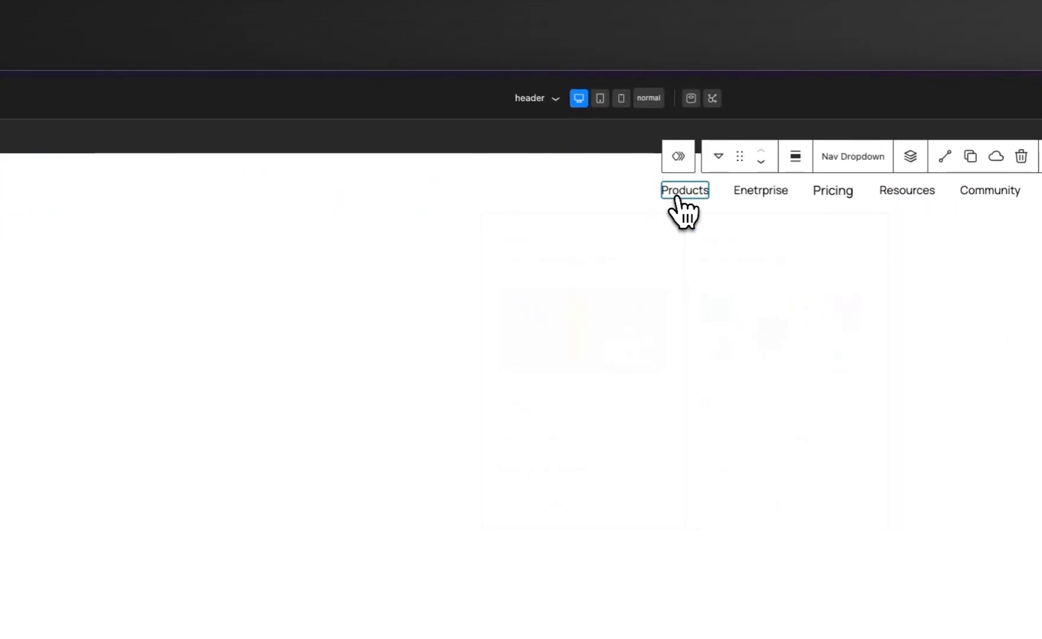
Give the Nav block's Container a horizontal flex layout with centred alignment, leaving its justification unset after trying center and space-between.
left_click(178, 236)
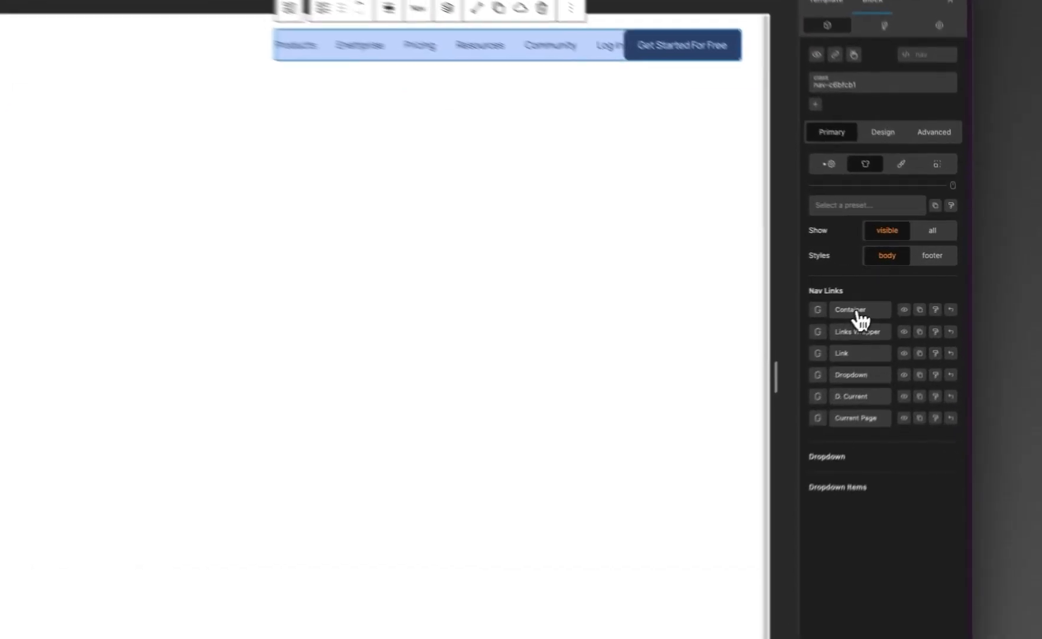
left_click(905, 287)
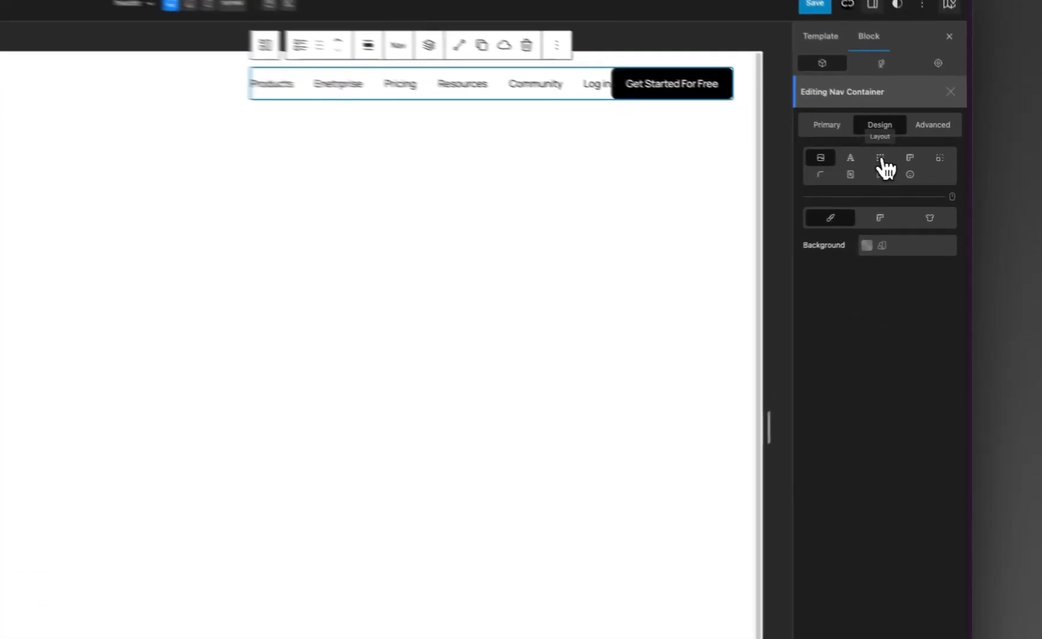
left_click(882, 161)
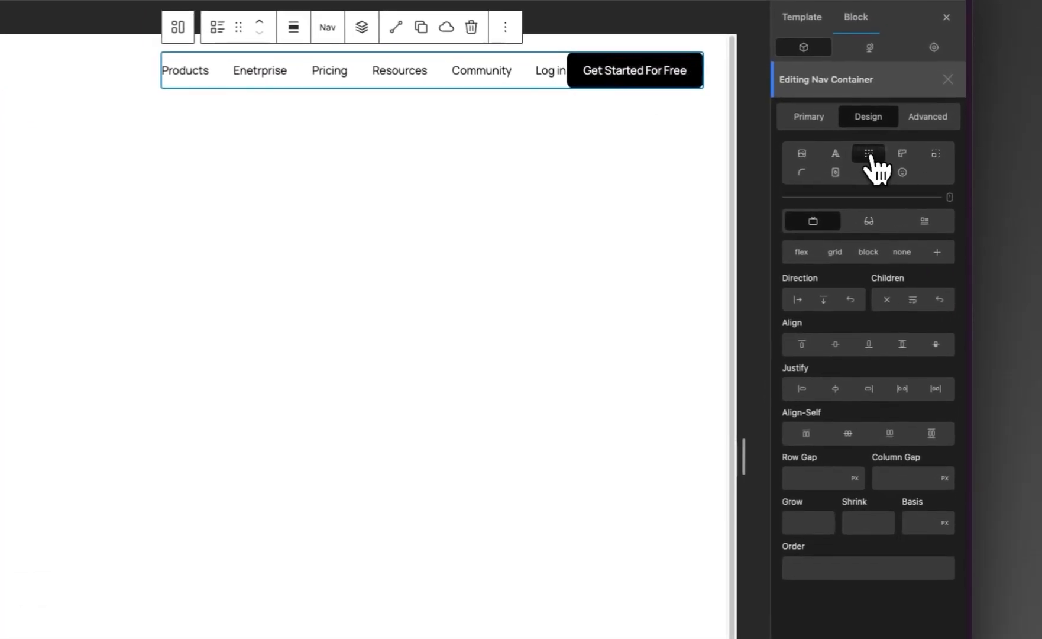
left_click(822, 303)
left_click(796, 301)
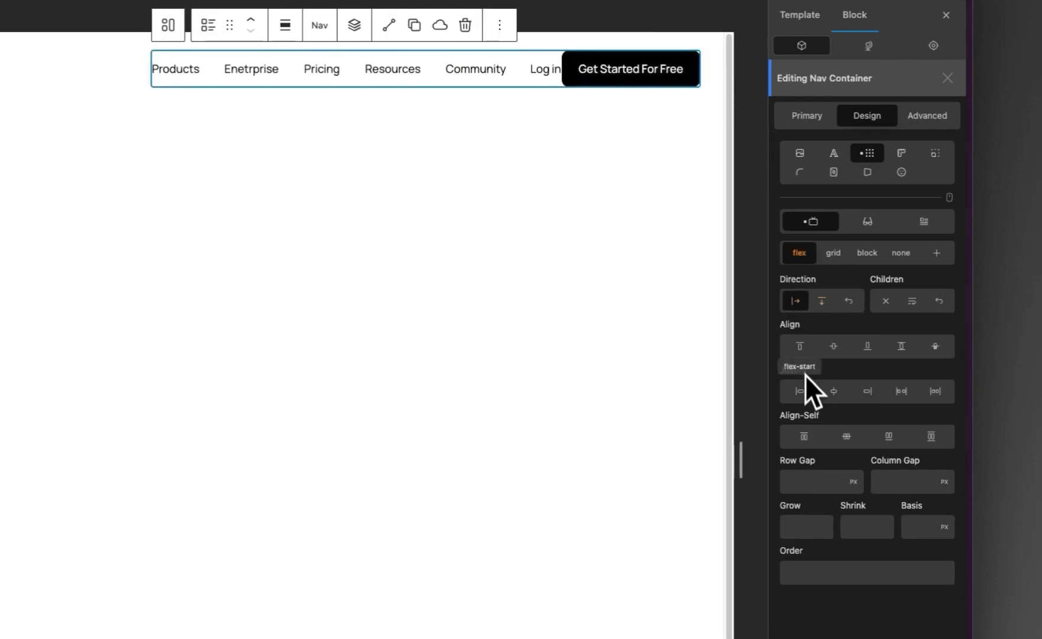
left_click(834, 348)
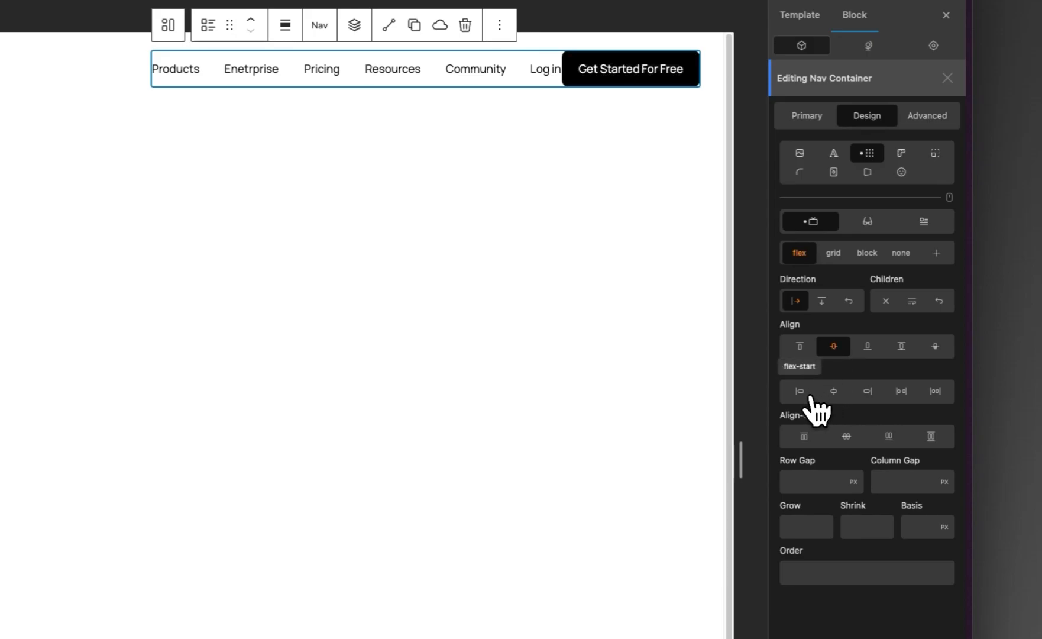
left_click(831, 394)
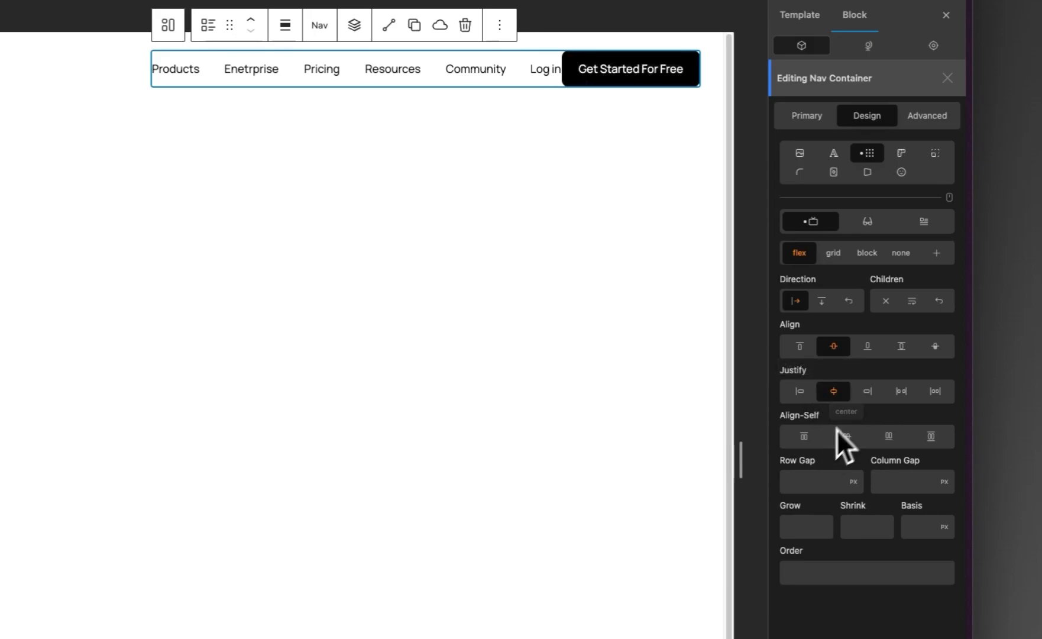
left_click(903, 393)
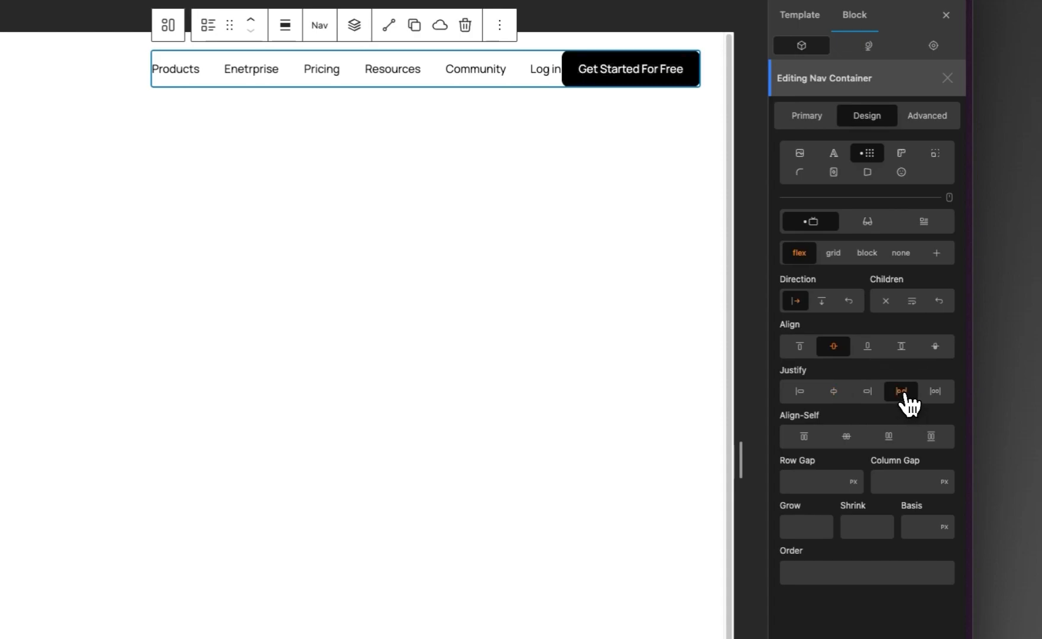
left_click(903, 392)
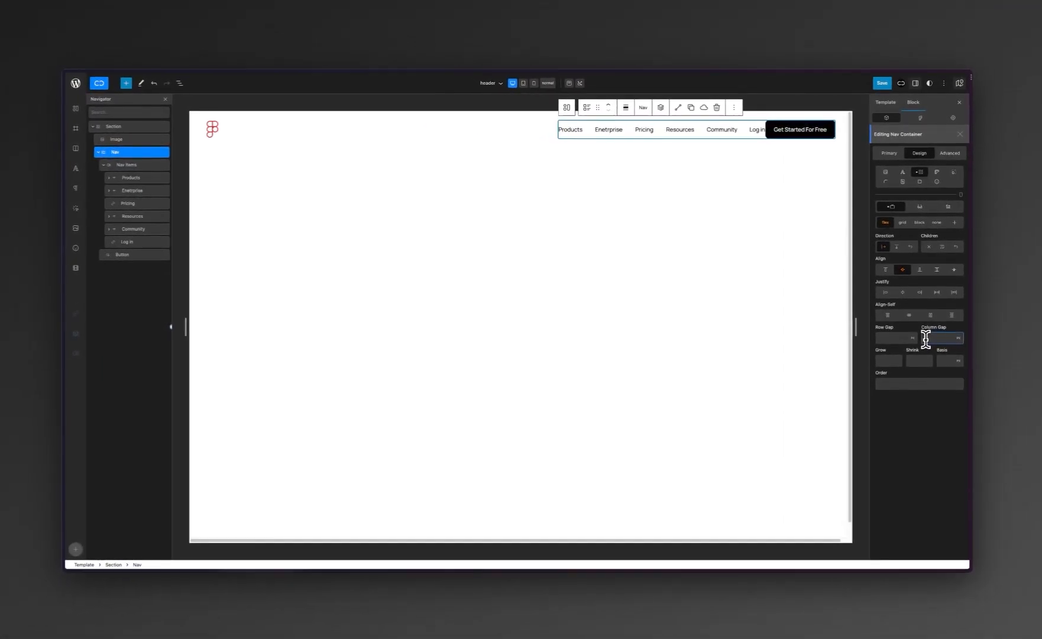
Set the Nav Container's column gap to 48 px and save the header template.
left_click(927, 337)
type("48")
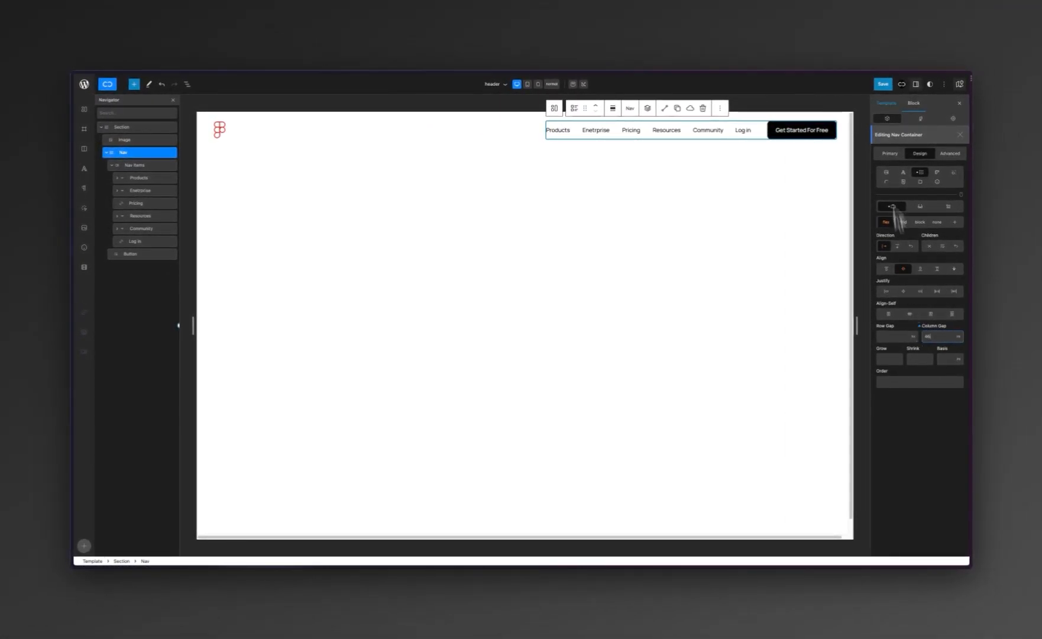
left_click(883, 84)
left_click(884, 86)
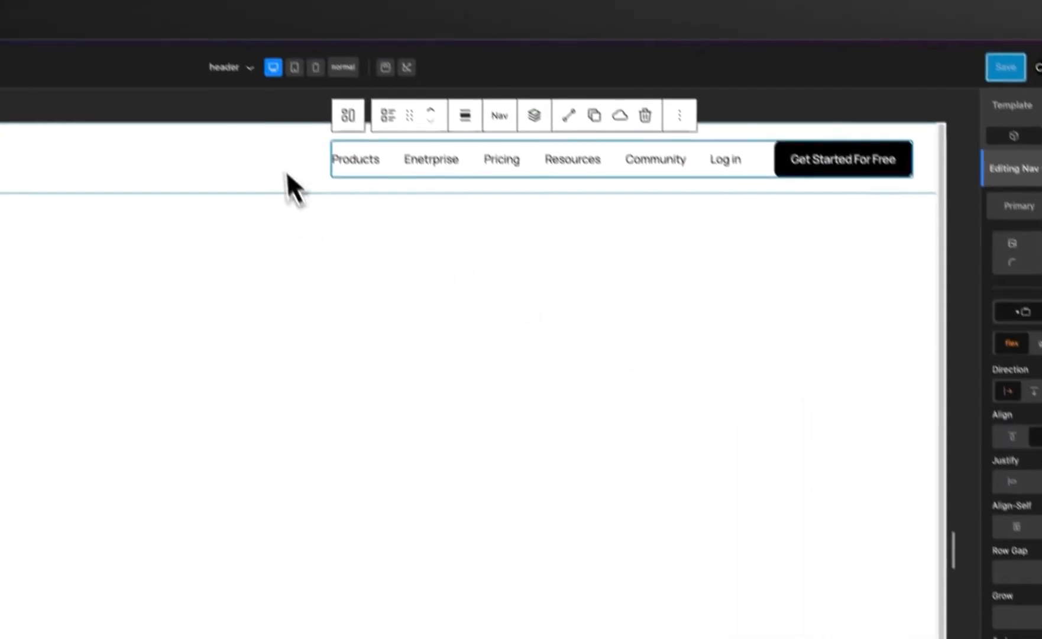
left_click(304, 168)
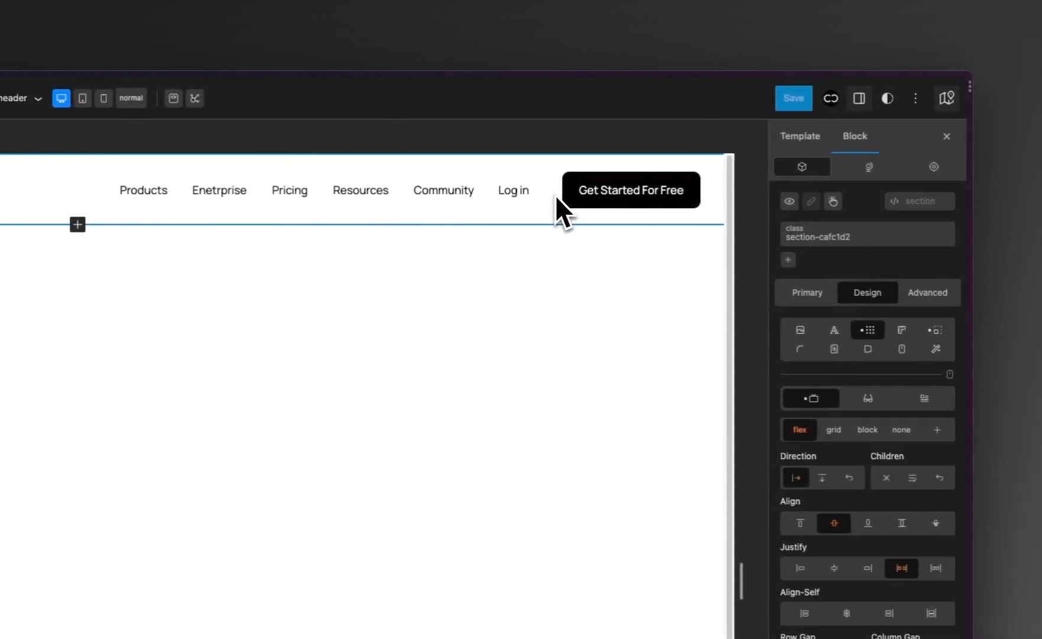
left_click(793, 98)
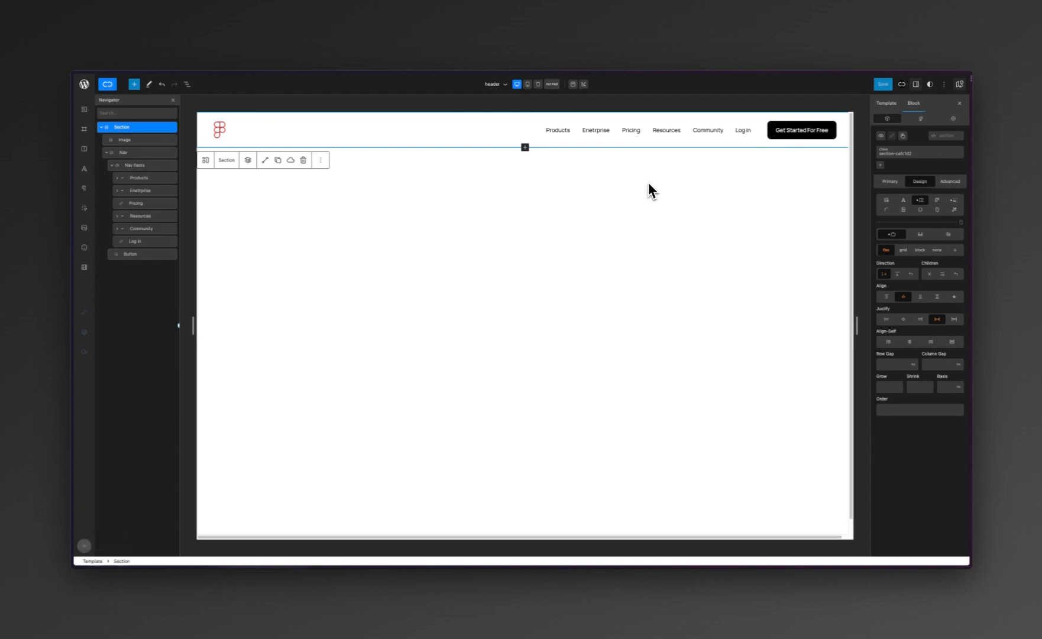
Switch to the live Figma Header page, reload it and check the header spacing and the Products dropdown.
left_click(98, 192)
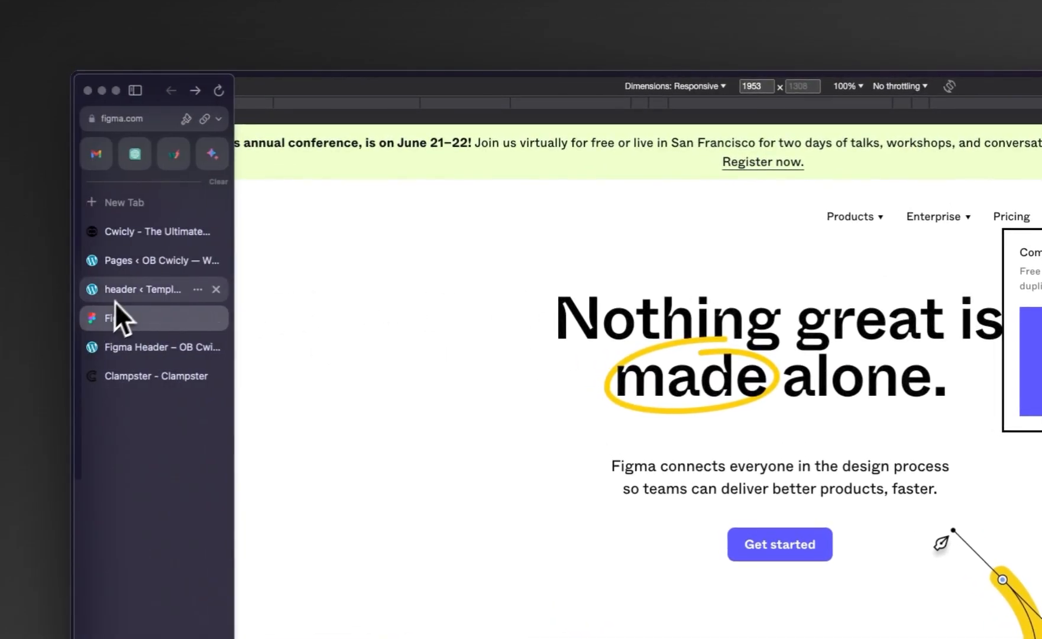
left_click(139, 348)
right_click(396, 303)
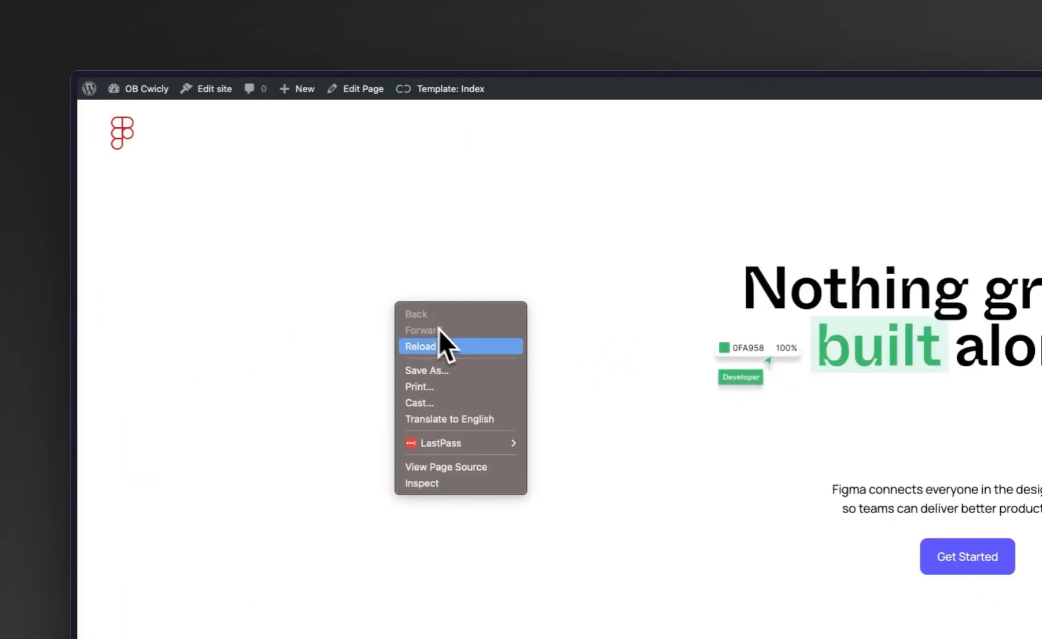
left_click(448, 346)
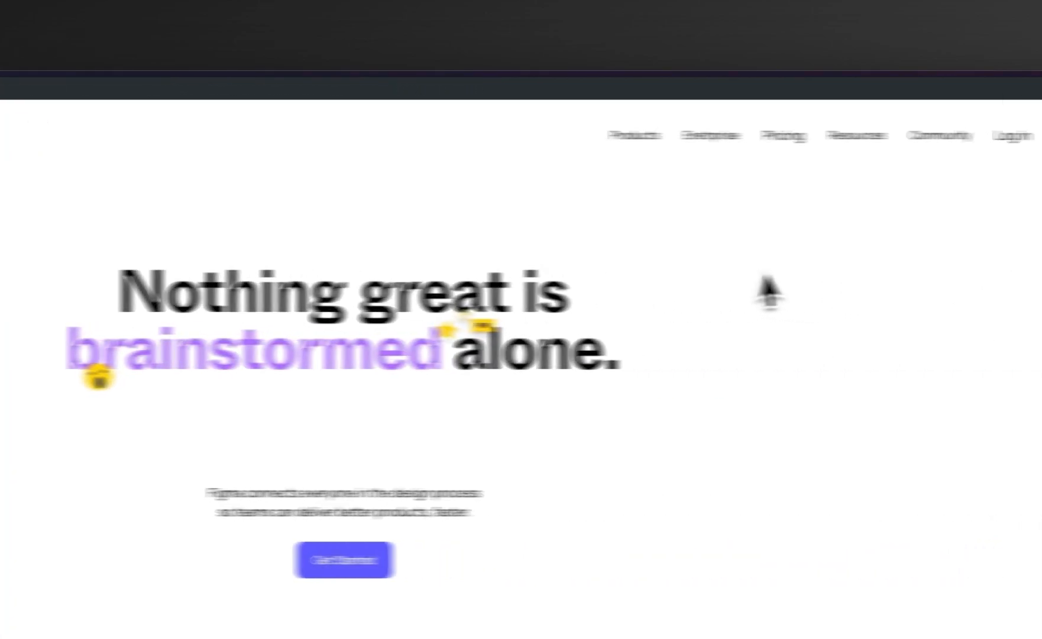
mouse_move(645, 142)
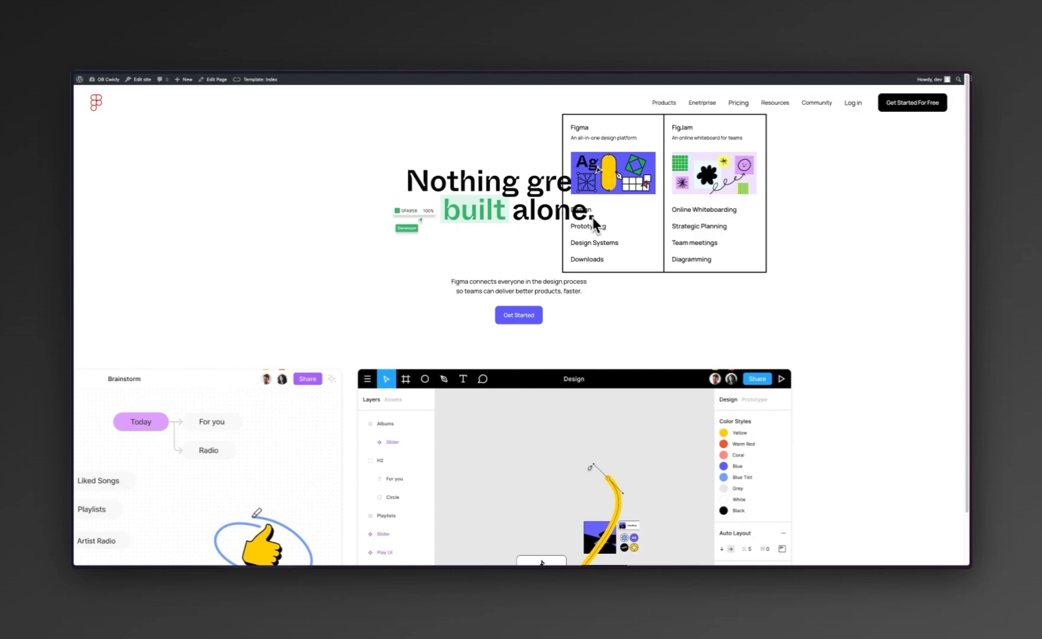
Return to the header template and give the Columns block inside the Products dropdown a solid white background.
mouse_move(82, 188)
left_click(120, 181)
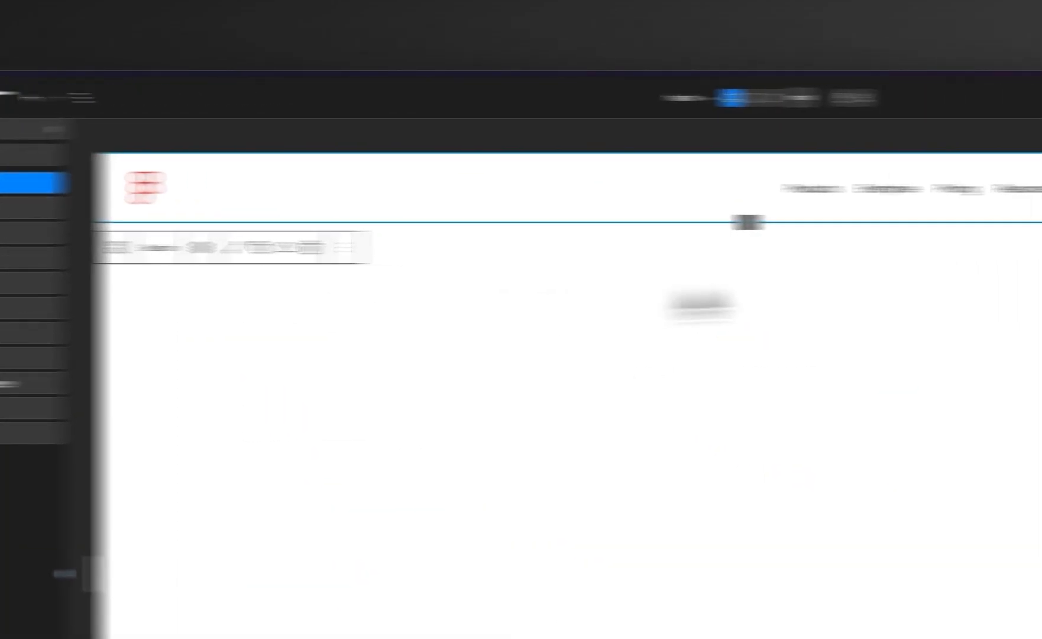
left_click(834, 188)
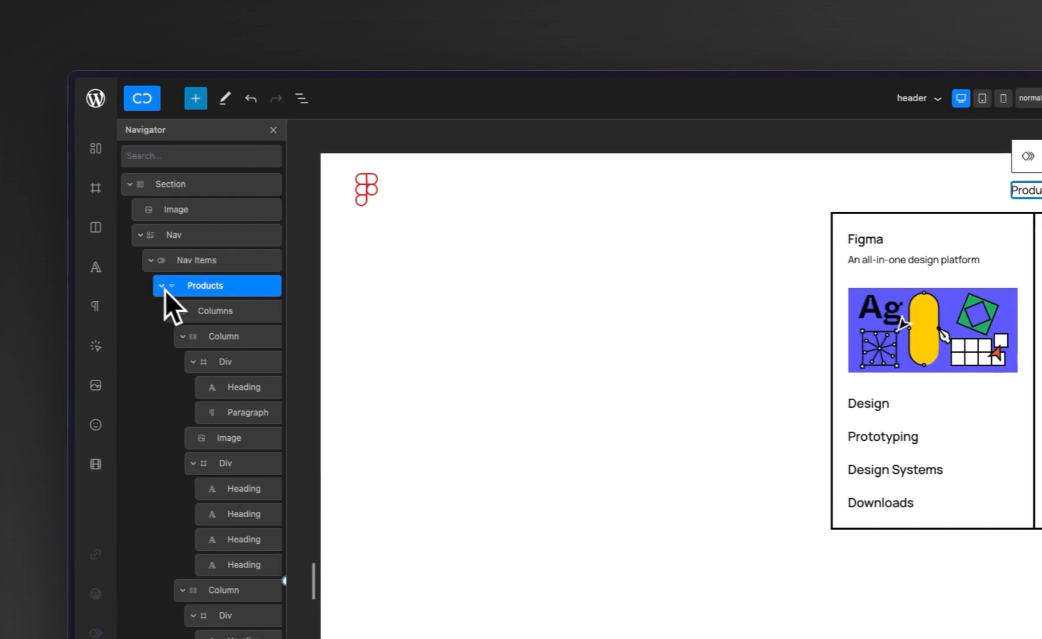
left_click(205, 313)
left_click(176, 312)
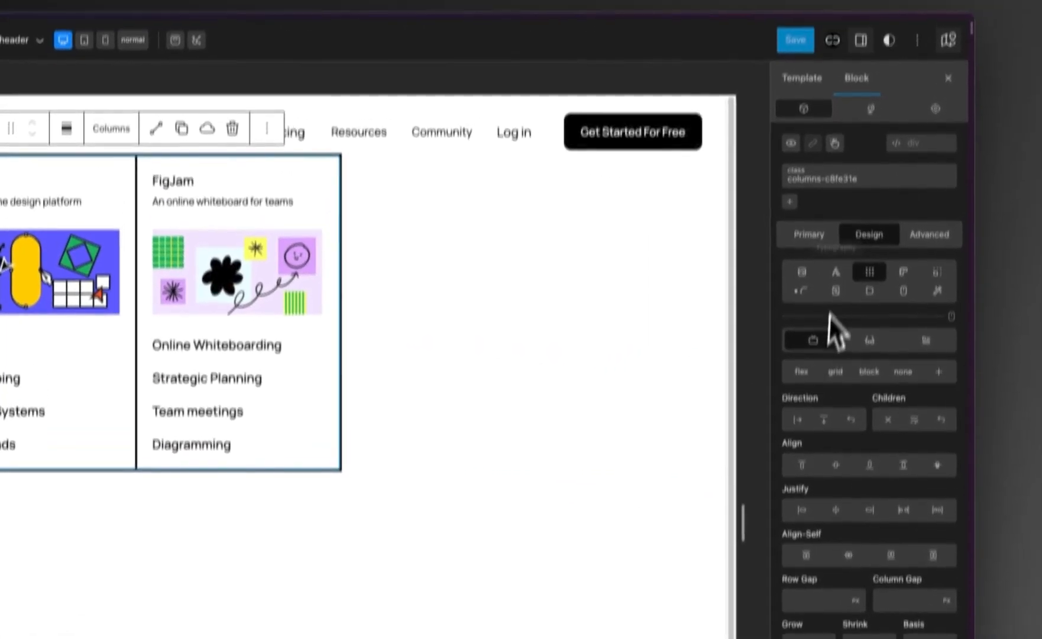
left_click(803, 272)
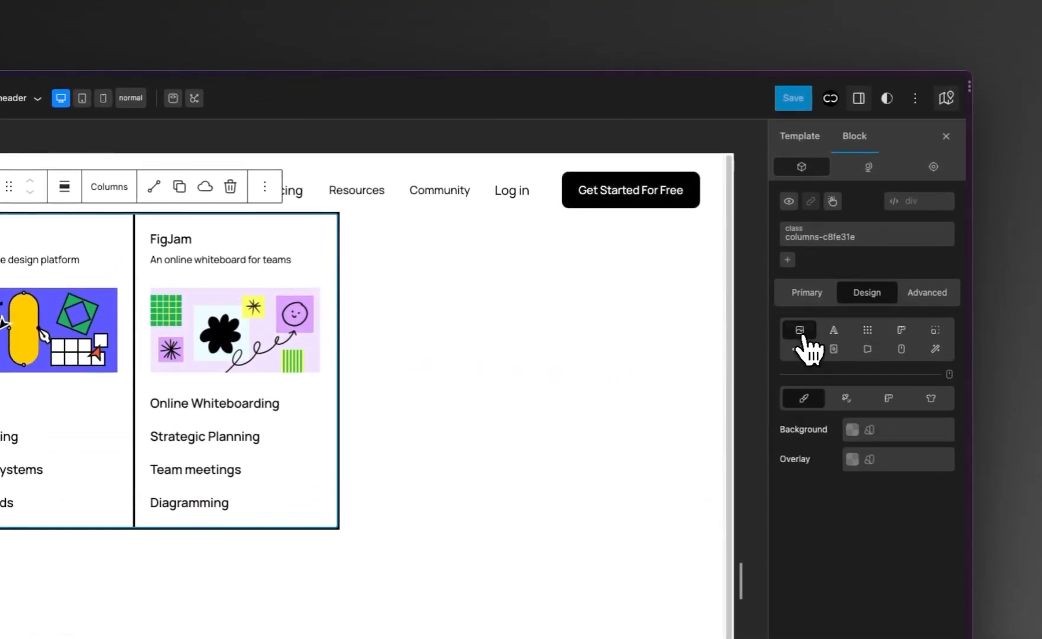
left_click(853, 436)
left_click_drag(800, 209, 665, 156)
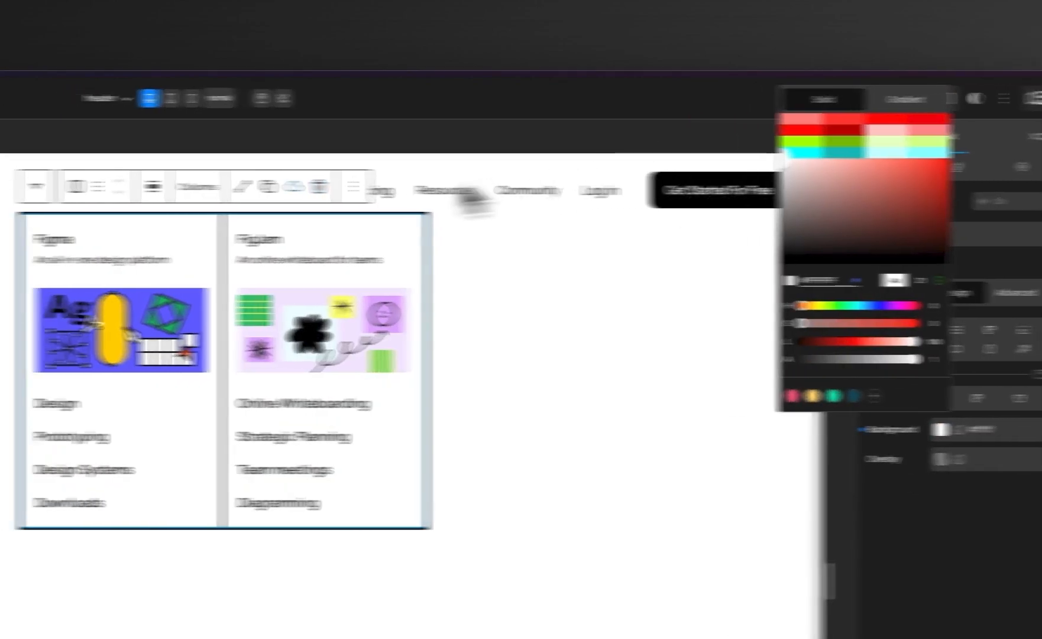